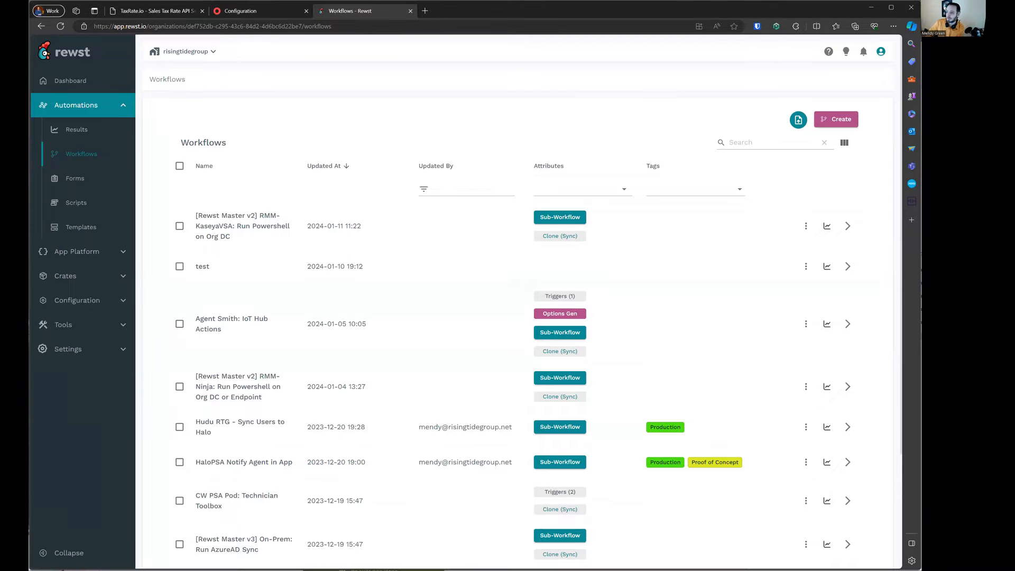
# - Bring up TaxRate.io's Pricing & Plans page
pyautogui.click(280, 12)
pyautogui.click(139, 12)
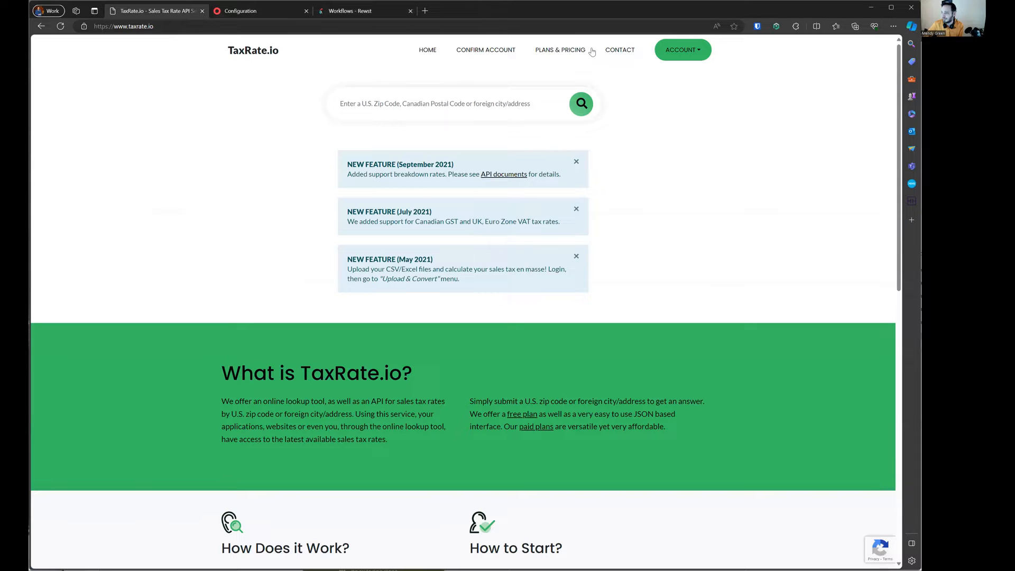
pyautogui.click(561, 50)
# - Compare the Free 100-requests-per-month plan with the Starter plan's price and request limit, then return home
pyautogui.moveTo(257, 143); pyautogui.dragTo(312, 287)
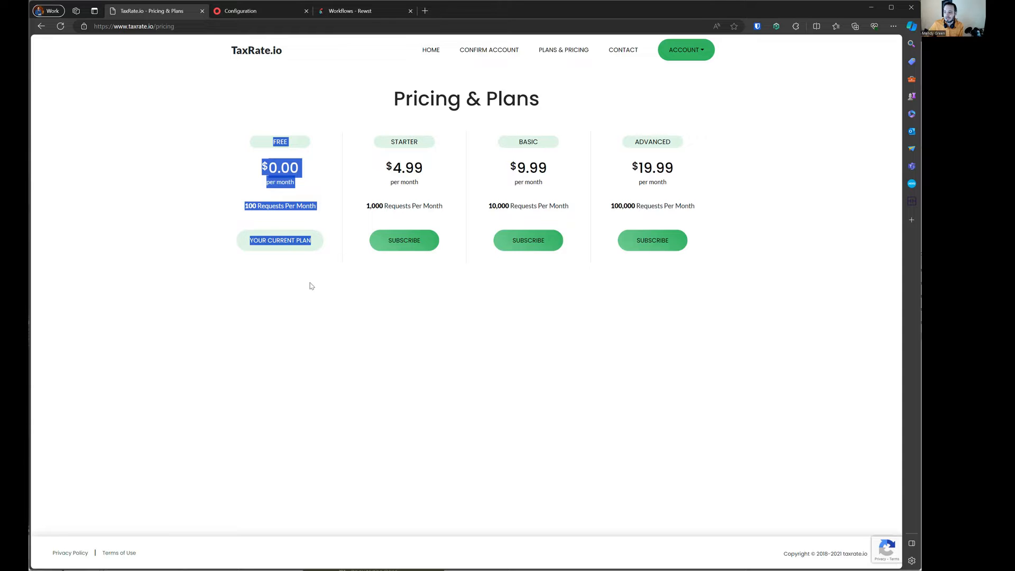
pyautogui.moveTo(237, 136); pyautogui.dragTo(334, 266)
pyautogui.click(339, 145)
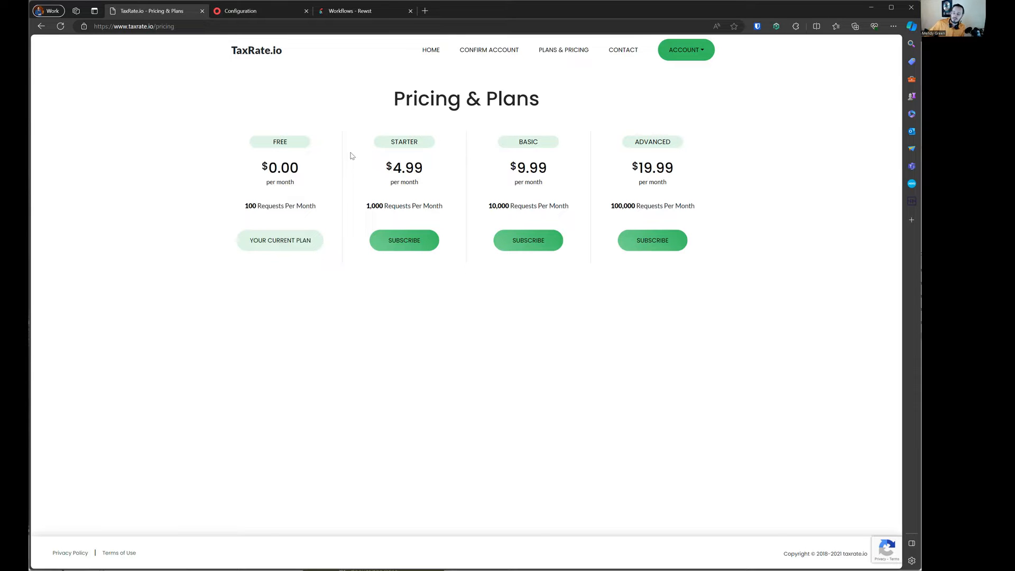
pyautogui.moveTo(443, 206); pyautogui.dragTo(362, 153)
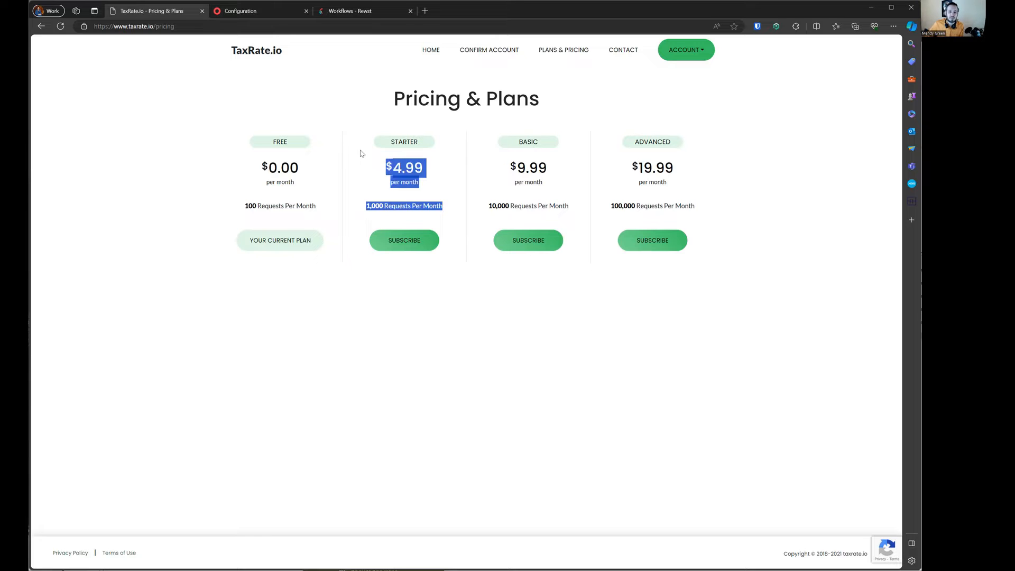
pyautogui.click(409, 280)
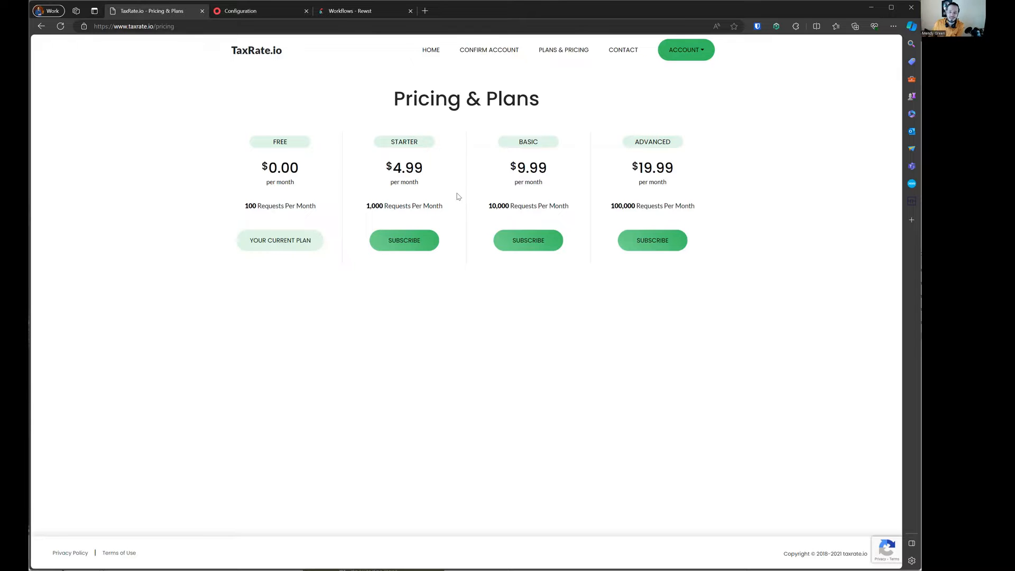
pyautogui.click(431, 50)
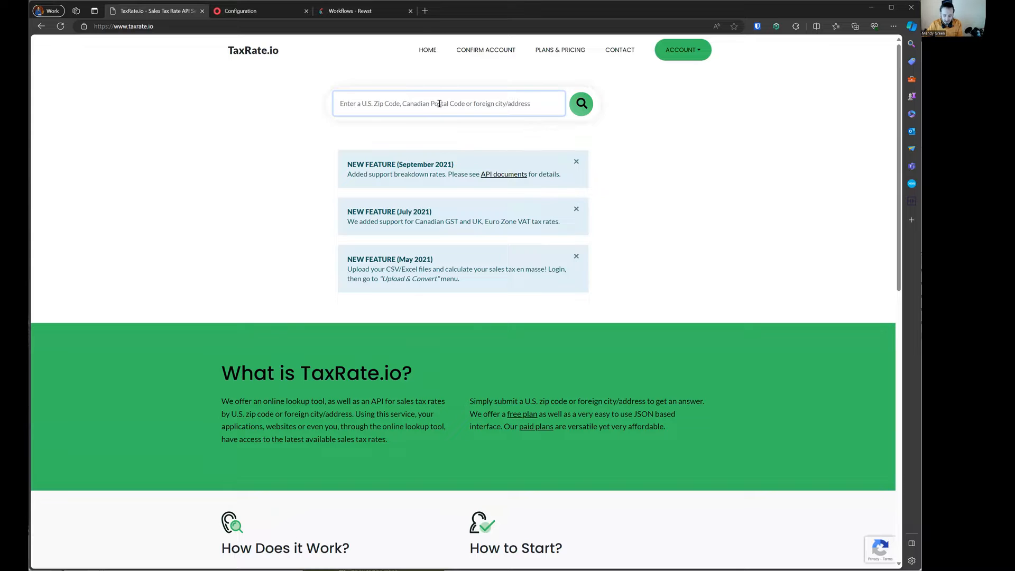
# - Look up zip 21133 (Randallstown, MD, 6%), then 11210 (Brooklyn, Kings, NY, 8.875%)
pyautogui.write('21133')
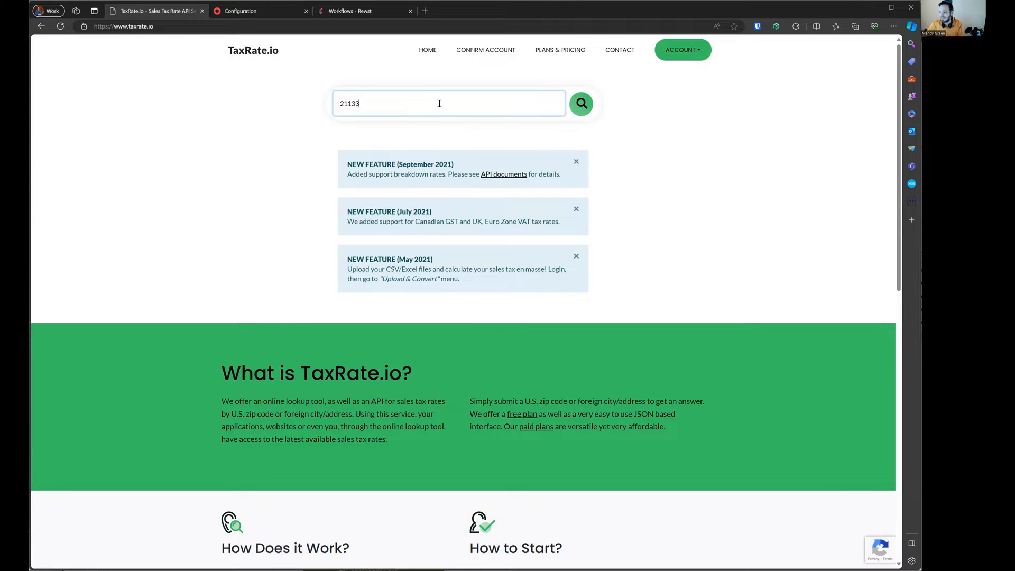
pyautogui.click(586, 112)
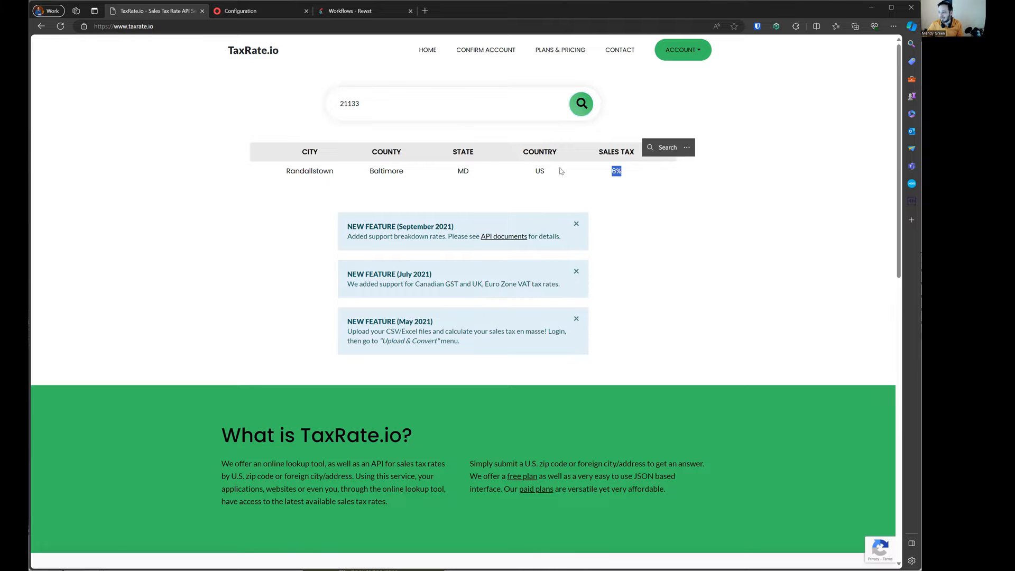
pyautogui.click(434, 92)
pyautogui.doubleClick(434, 92)
pyautogui.write('11210')
pyautogui.click(586, 104)
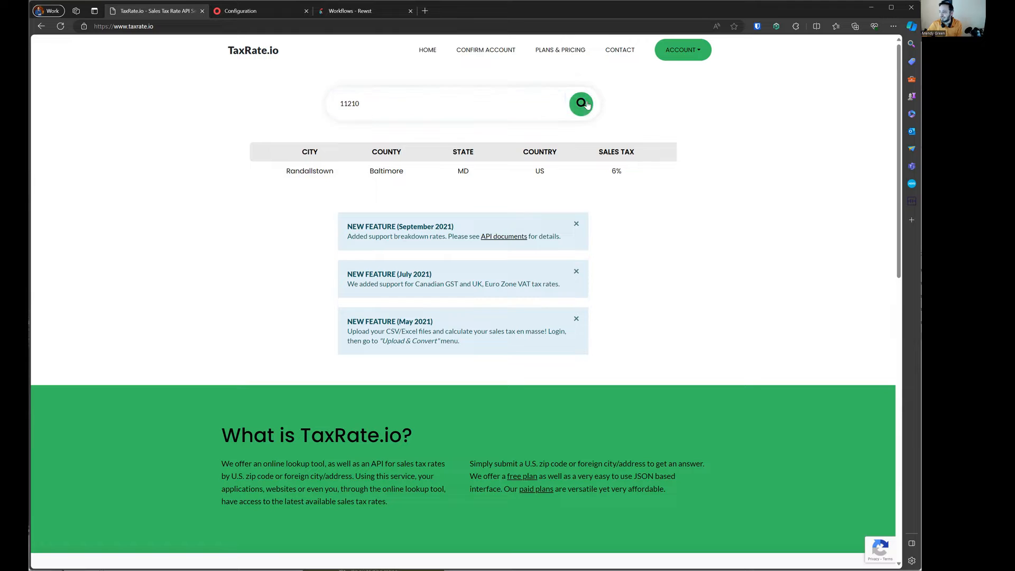
pyautogui.moveTo(605, 171); pyautogui.dragTo(630, 172)
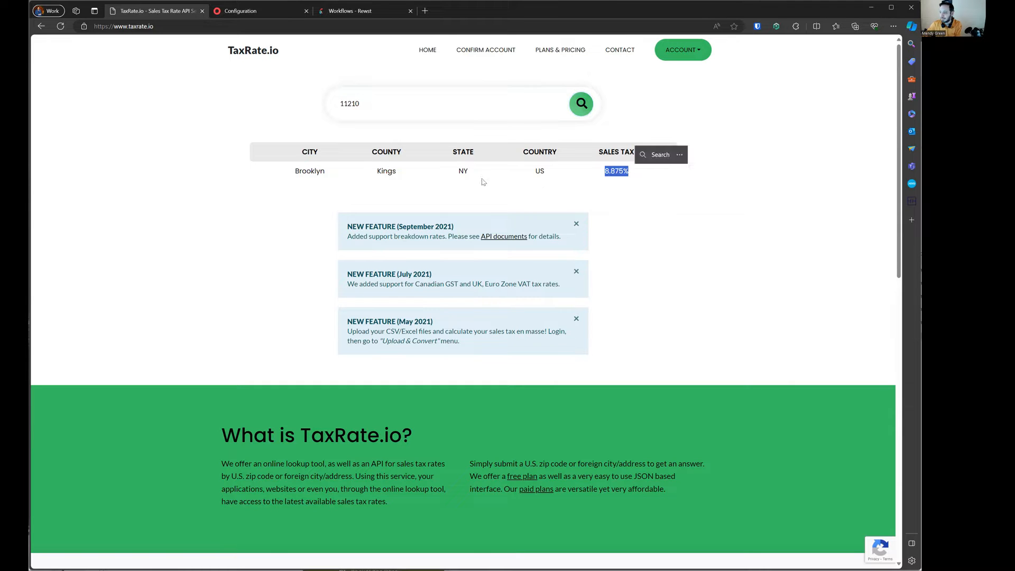
pyautogui.doubleClick(435, 105)
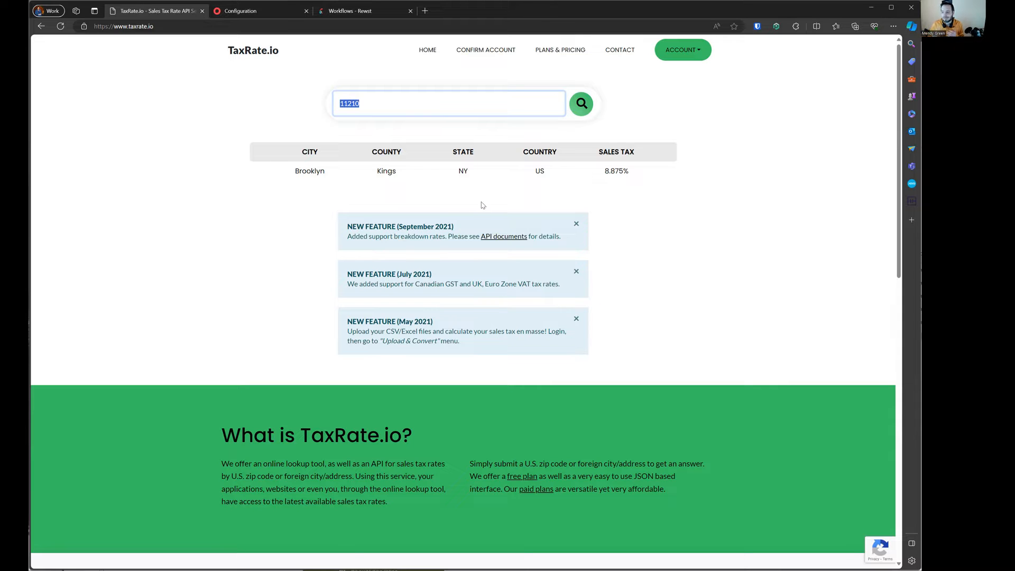
# - Scroll to the Integration Examples JSON sample and highlight its tax_name, msg and location fields
pyautogui.scroll(-5, 460, 253)
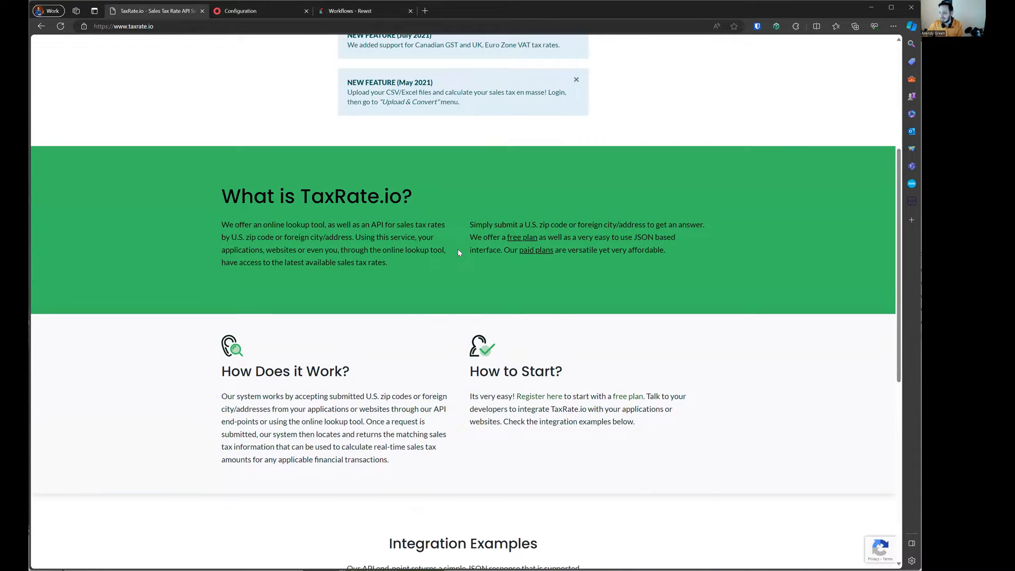
pyautogui.scroll(-8, 367, 246)
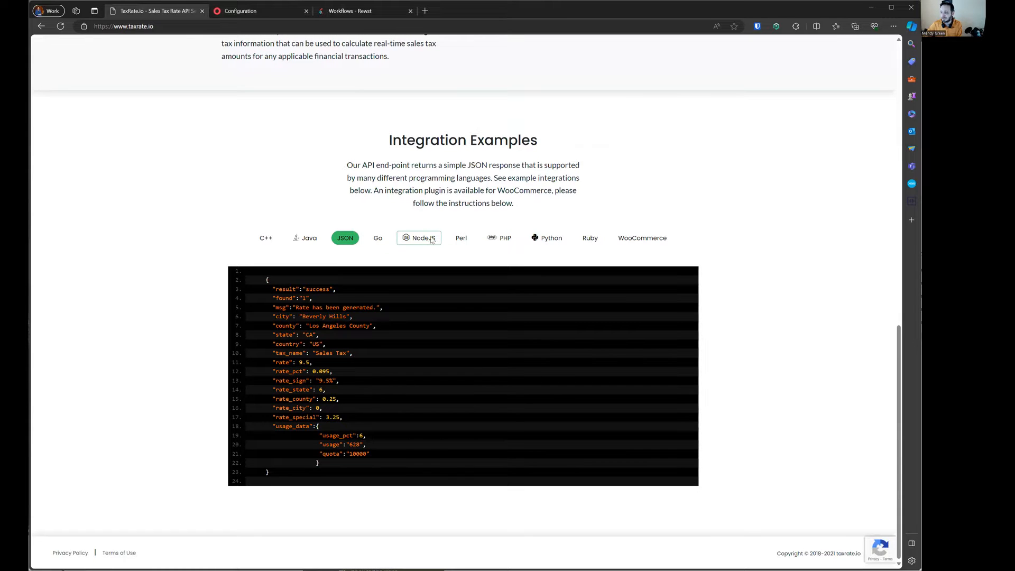
pyautogui.moveTo(275, 334); pyautogui.dragTo(349, 354)
pyautogui.click(276, 354)
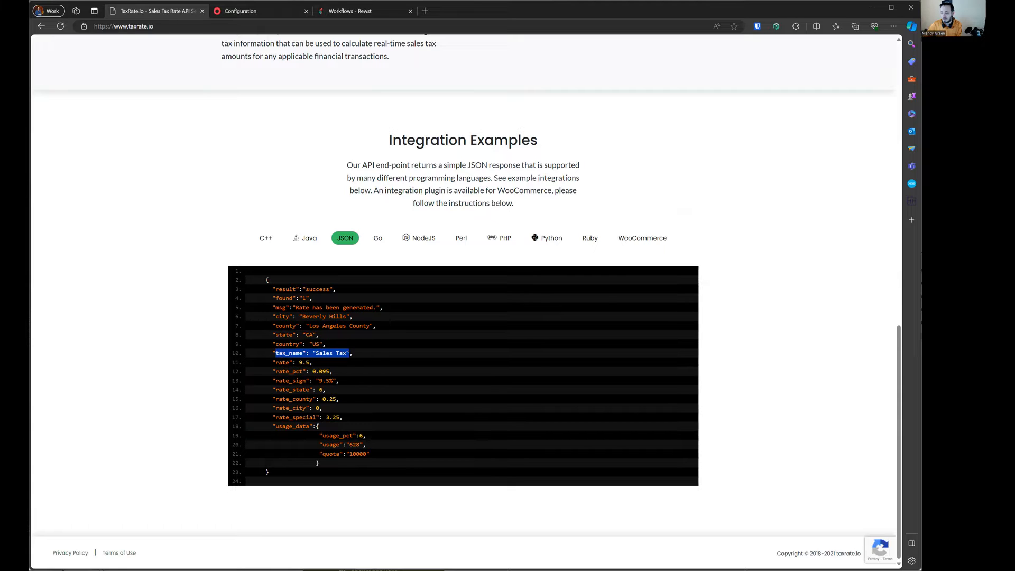
pyautogui.click(324, 349)
pyautogui.moveTo(274, 334); pyautogui.dragTo(423, 308)
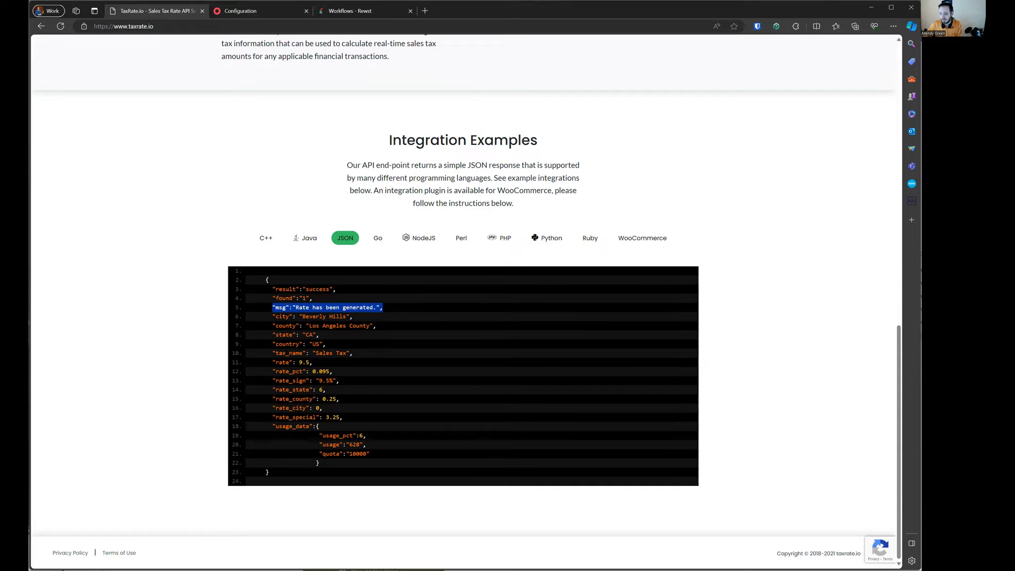
# - Highlight the sample's rate, rate_sign, state/county/city/special rates and rate_pct (0.095) fields
pyautogui.moveTo(275, 362); pyautogui.dragTo(341, 381)
pyautogui.click(290, 386)
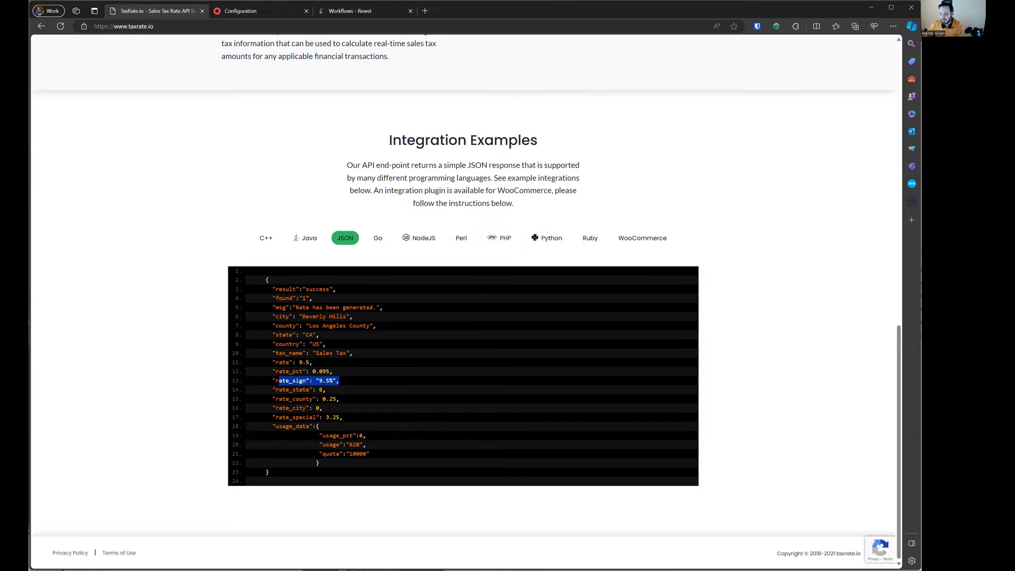
pyautogui.moveTo(279, 390); pyautogui.dragTo(379, 426)
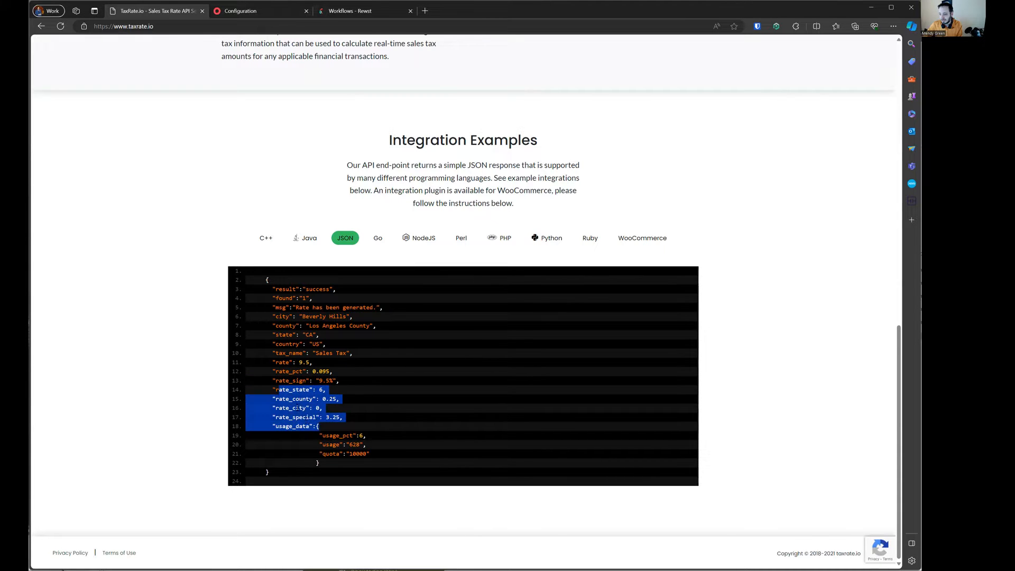
pyautogui.click(276, 390)
pyautogui.moveTo(275, 390); pyautogui.dragTo(344, 418)
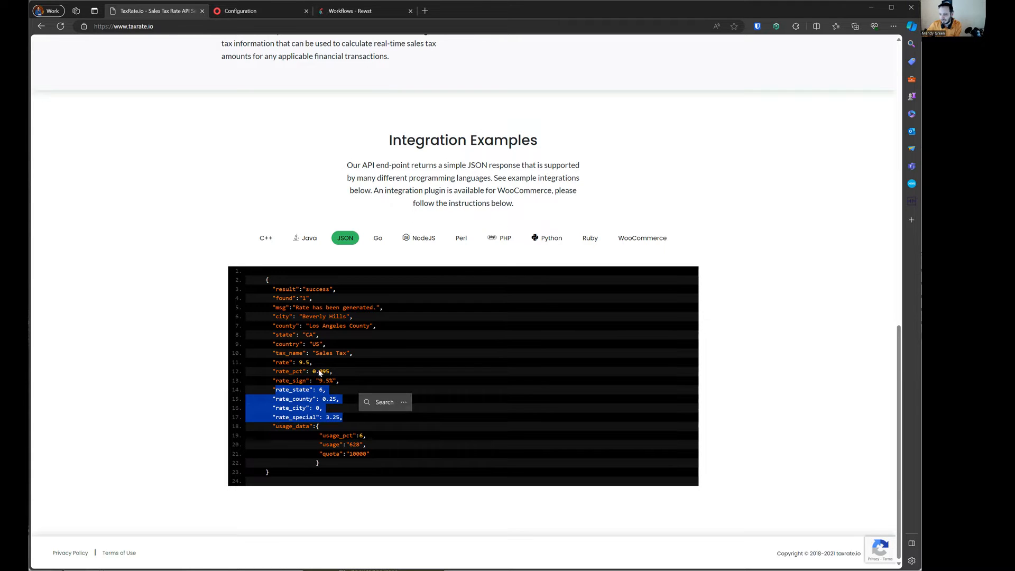
pyautogui.moveTo(273, 364); pyautogui.dragTo(332, 372)
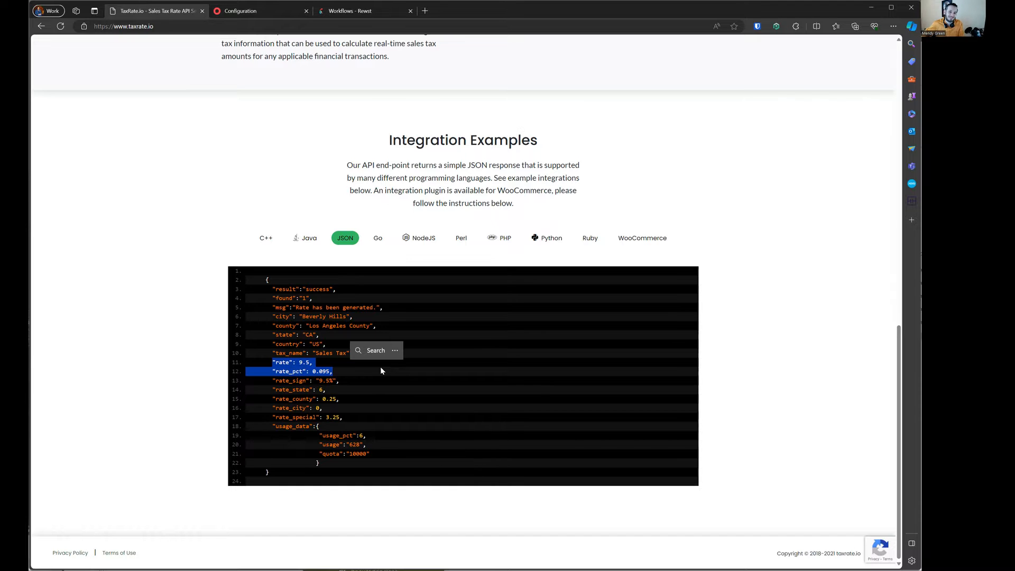
# - Scroll back up to the Brooklyn 8.875% result, then switch to the HaloPSA Configuration tab
pyautogui.scroll(4, 373, 253)
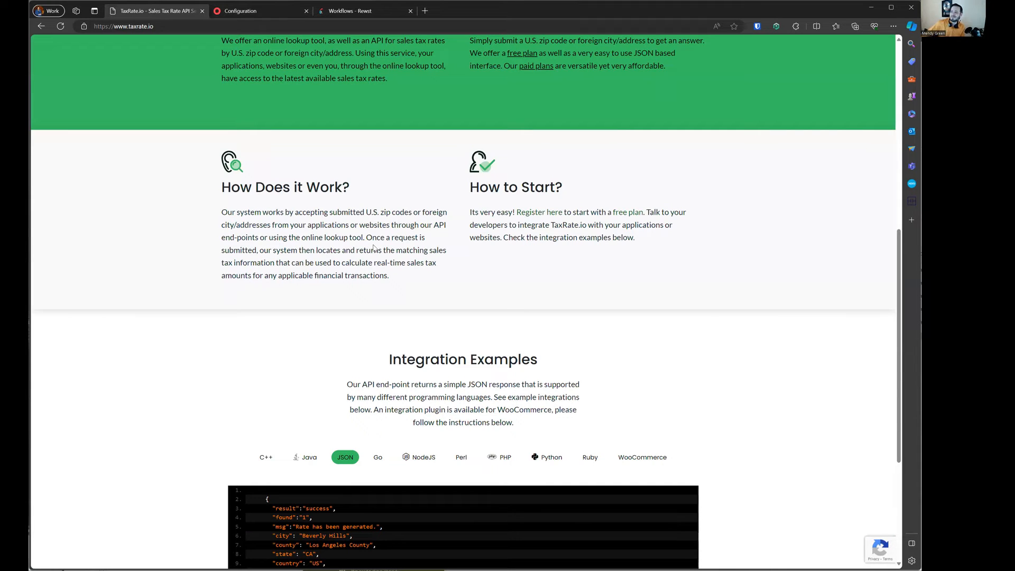
pyautogui.scroll(8, 373, 248)
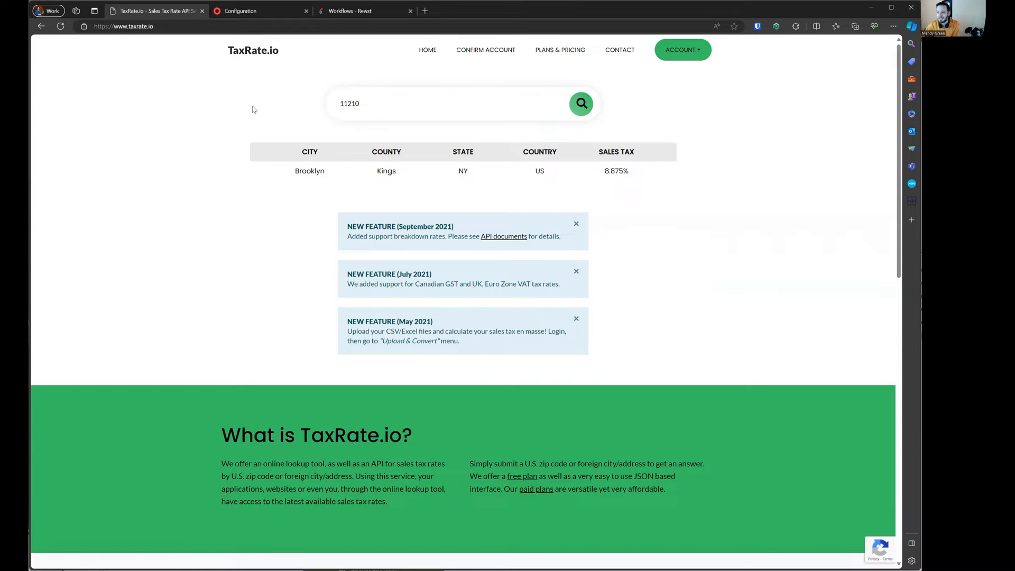
pyautogui.click(241, 12)
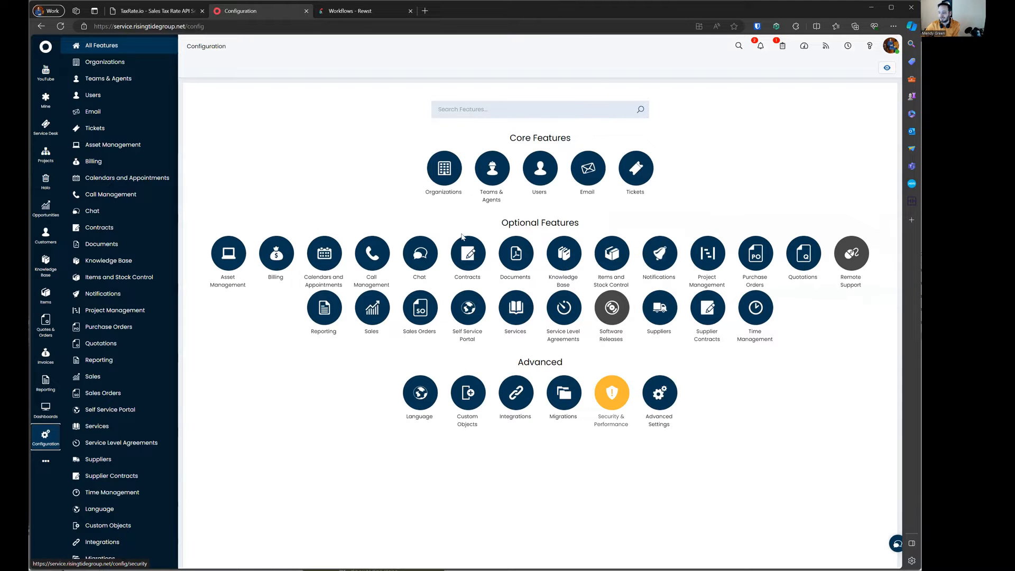
# - Open the Automatic Tax Rate Assignment integration runbook and review its start access and trigger endpoint URL
pyautogui.click(288, 512)
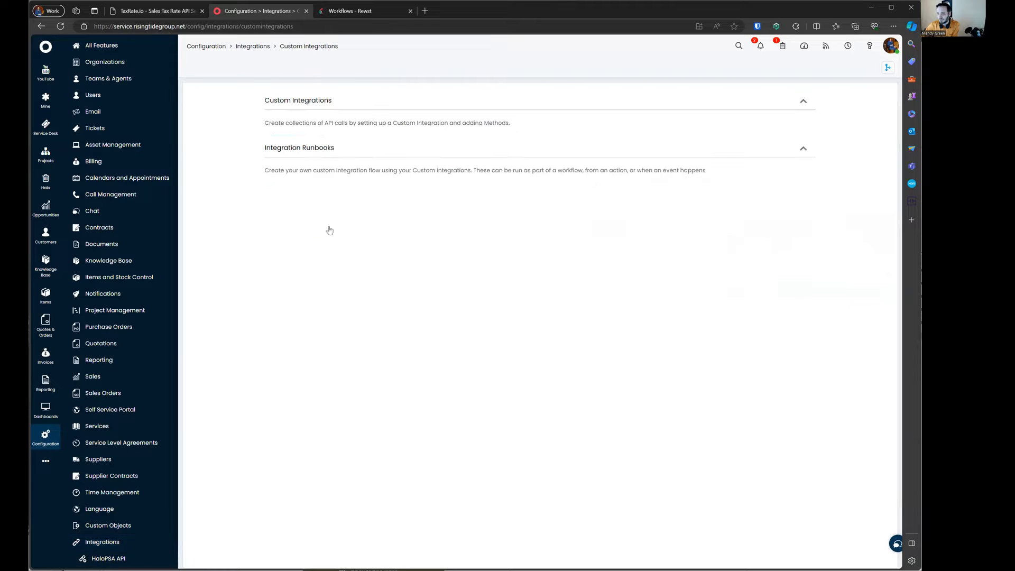
pyautogui.click(316, 228)
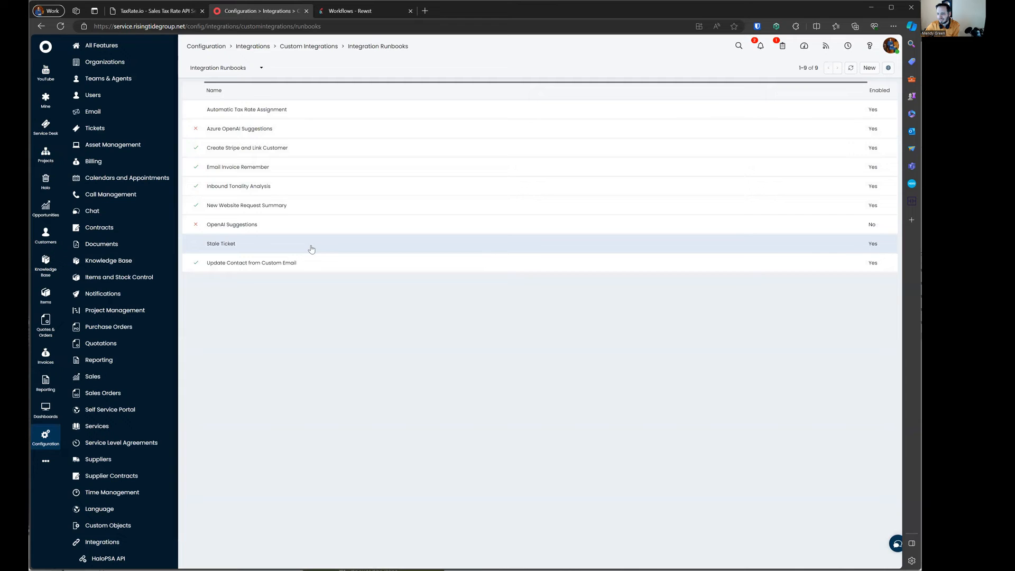
pyautogui.click(304, 112)
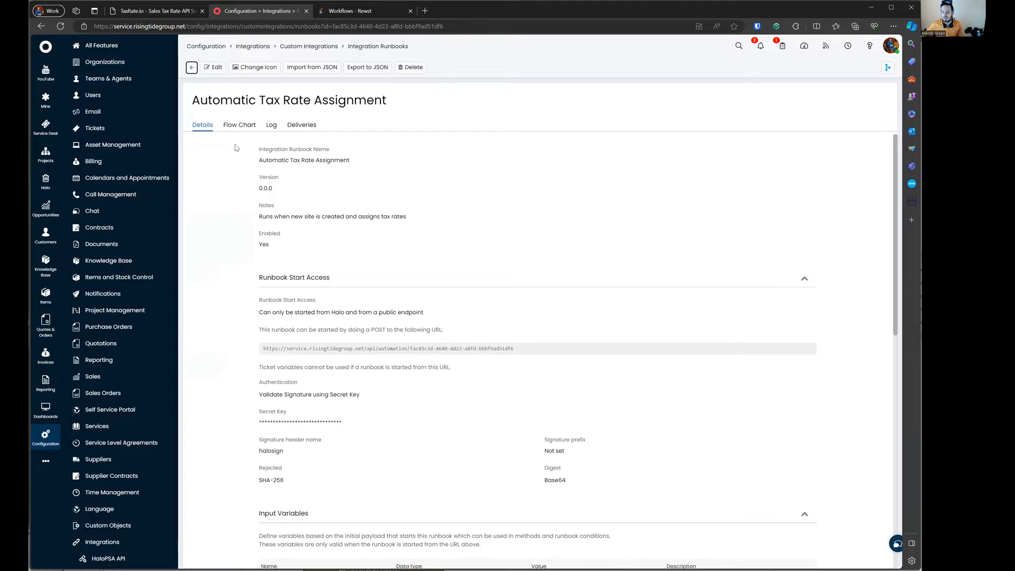
pyautogui.moveTo(259, 312); pyautogui.dragTo(423, 322)
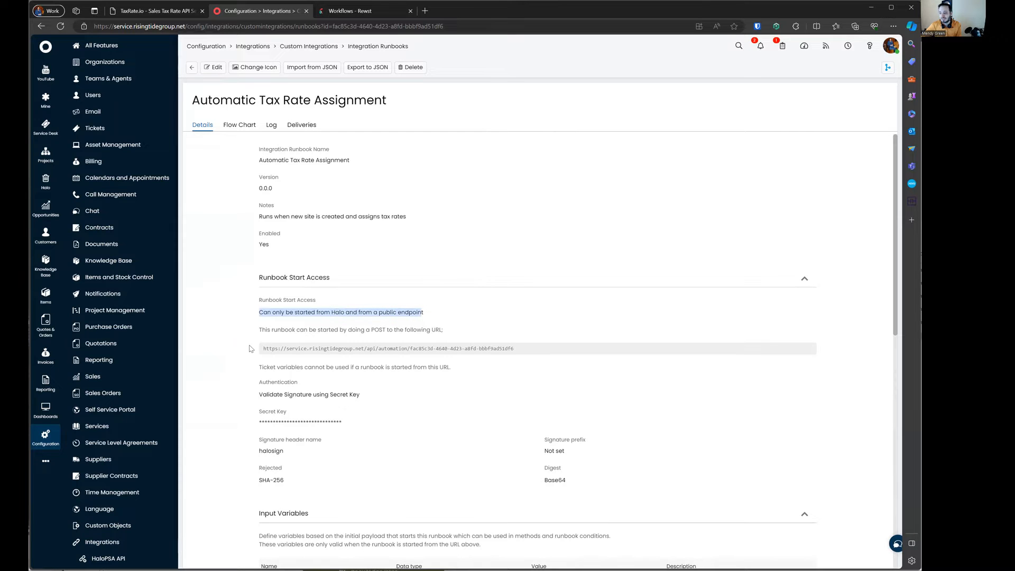
pyautogui.moveTo(253, 350); pyautogui.dragTo(525, 357)
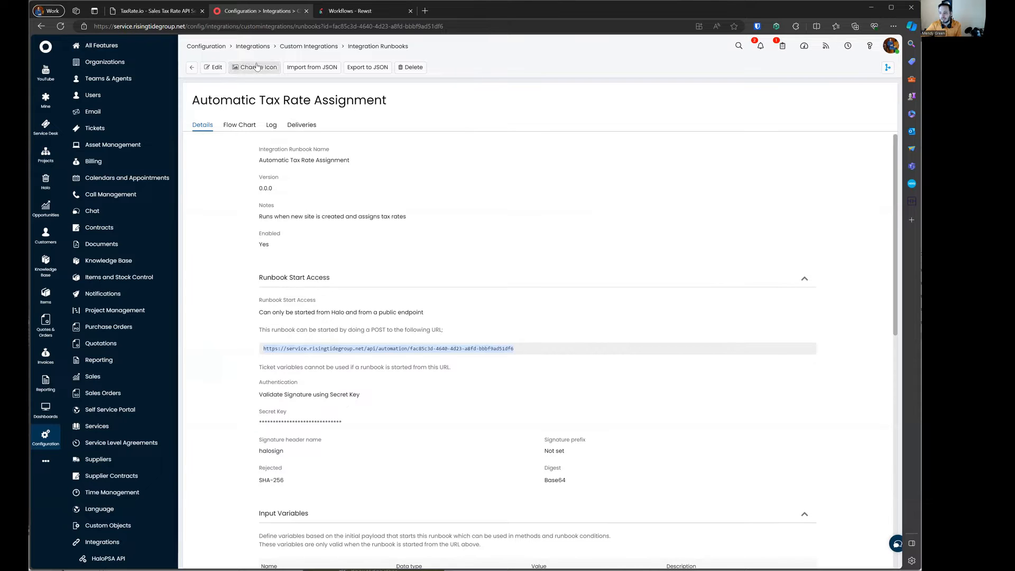
# - Open the Integrations page in a new browser tab and switch to it
pyautogui.rightClick(268, 47)
pyautogui.click(275, 56)
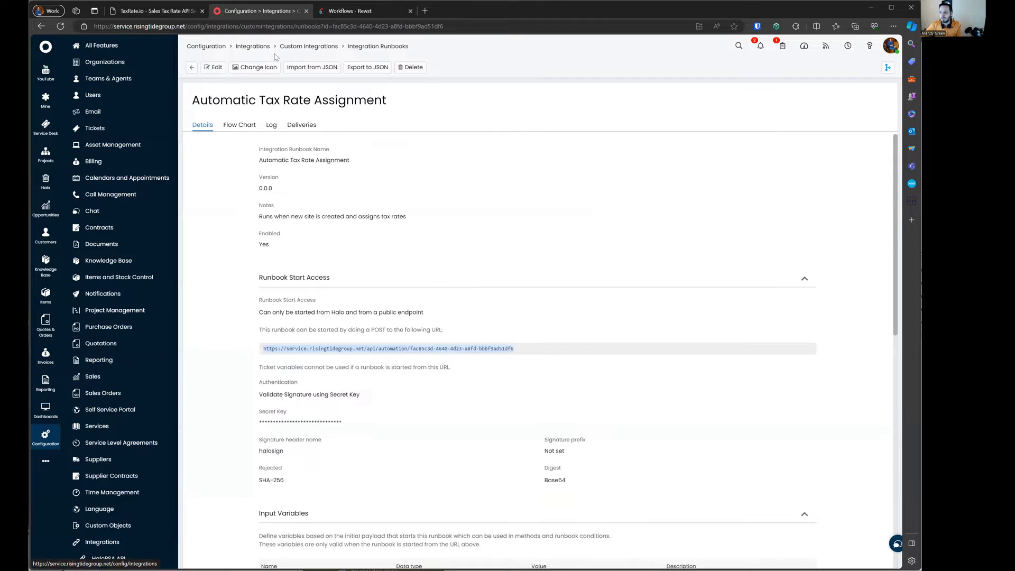
pyautogui.click(359, 10)
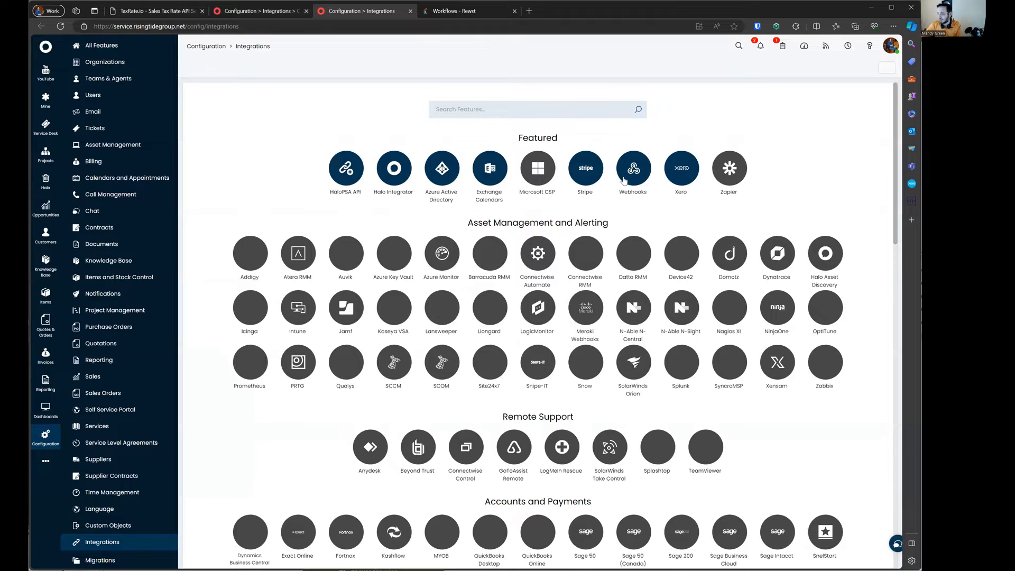
# - Open the New Client Trigger Tax Lookup webhook and find the custom payload mapping Area ID to client_id
pyautogui.click(633, 169)
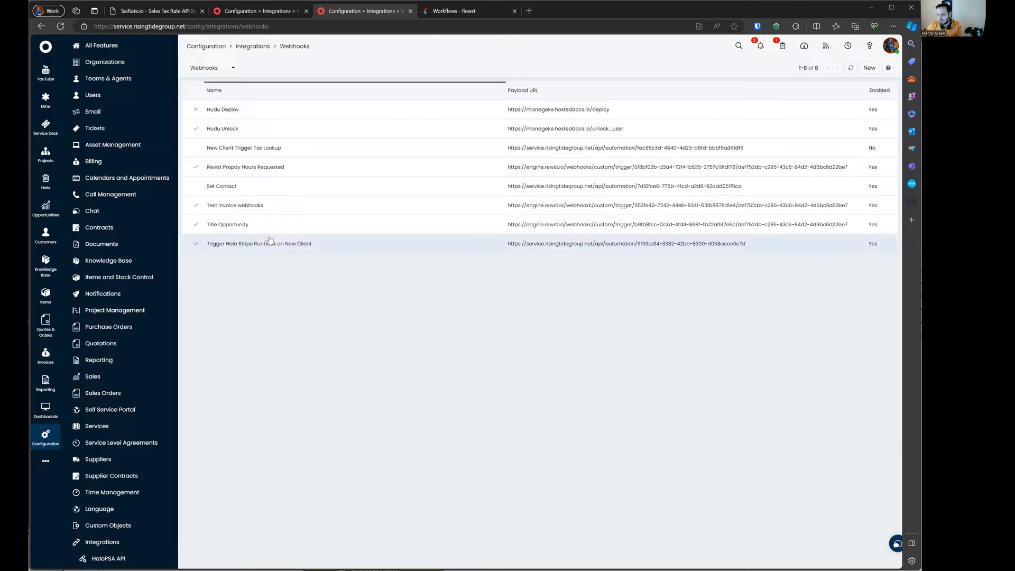
pyautogui.click(260, 152)
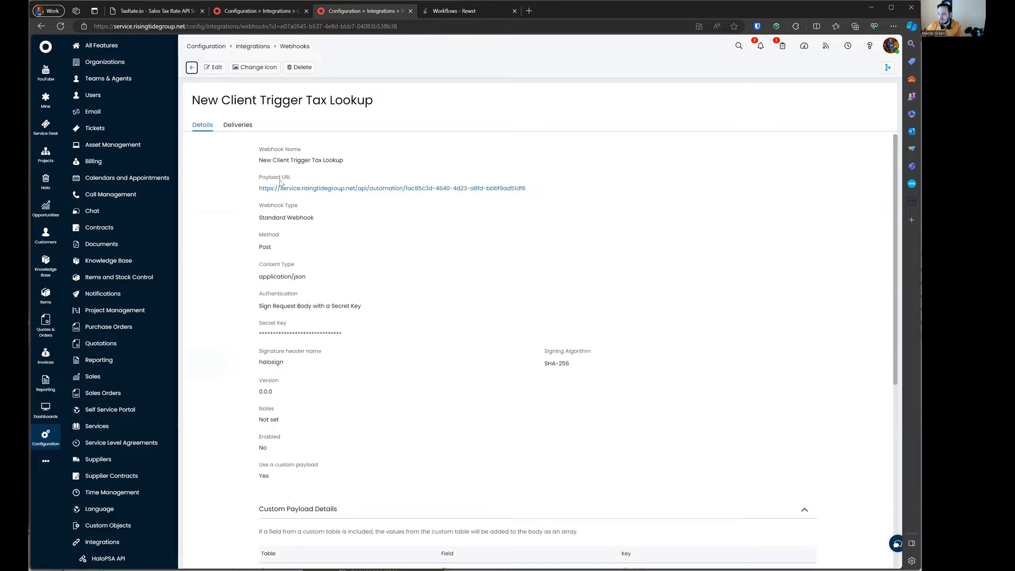
pyautogui.moveTo(262, 180); pyautogui.dragTo(555, 188)
pyautogui.scroll(-4, 377, 292)
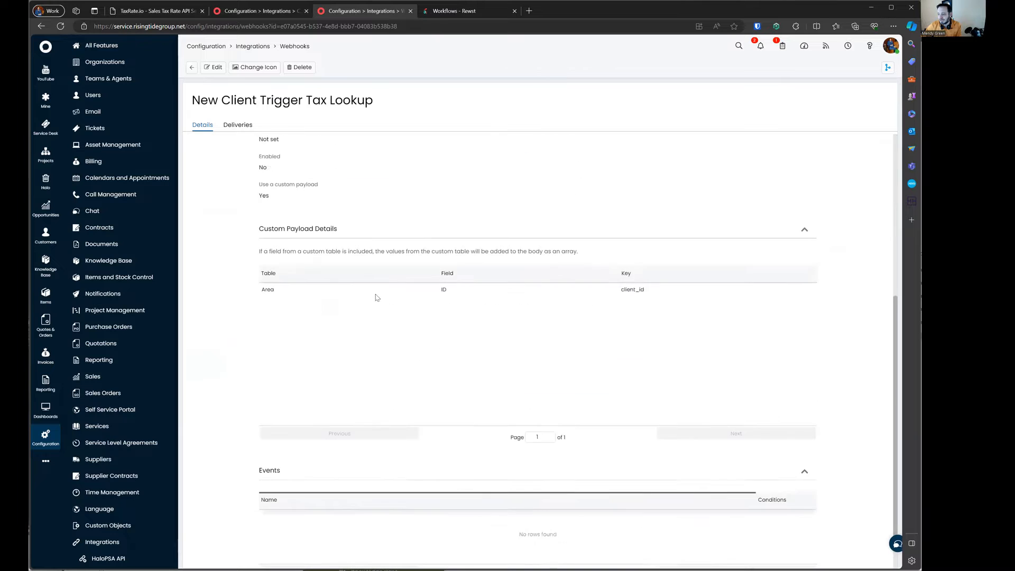
pyautogui.scroll(-2, 378, 297)
pyautogui.moveTo(324, 256); pyautogui.dragTo(669, 265)
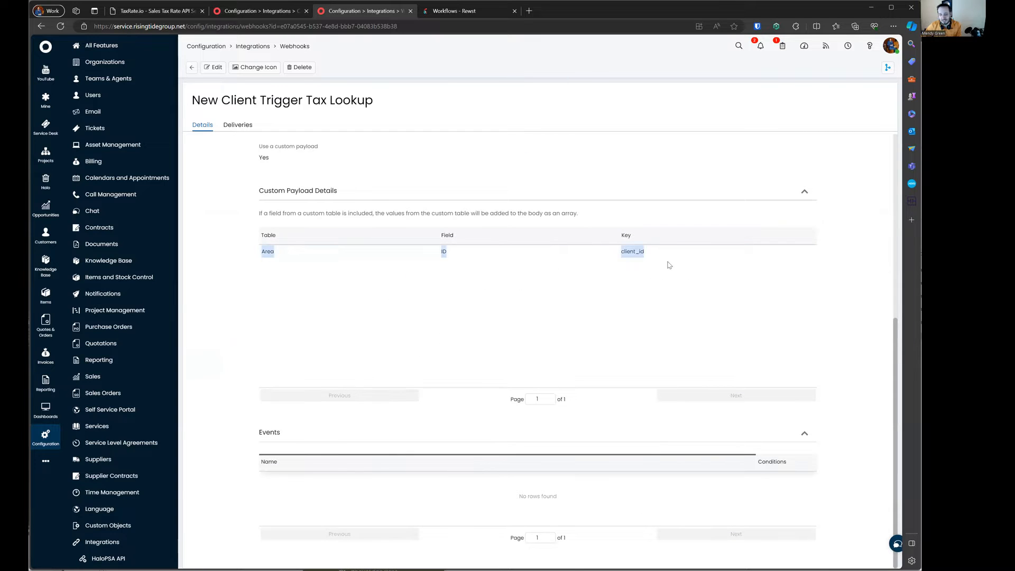
# - Back on the tax runbook, check the cid input variable mapping
pyautogui.click(271, 12)
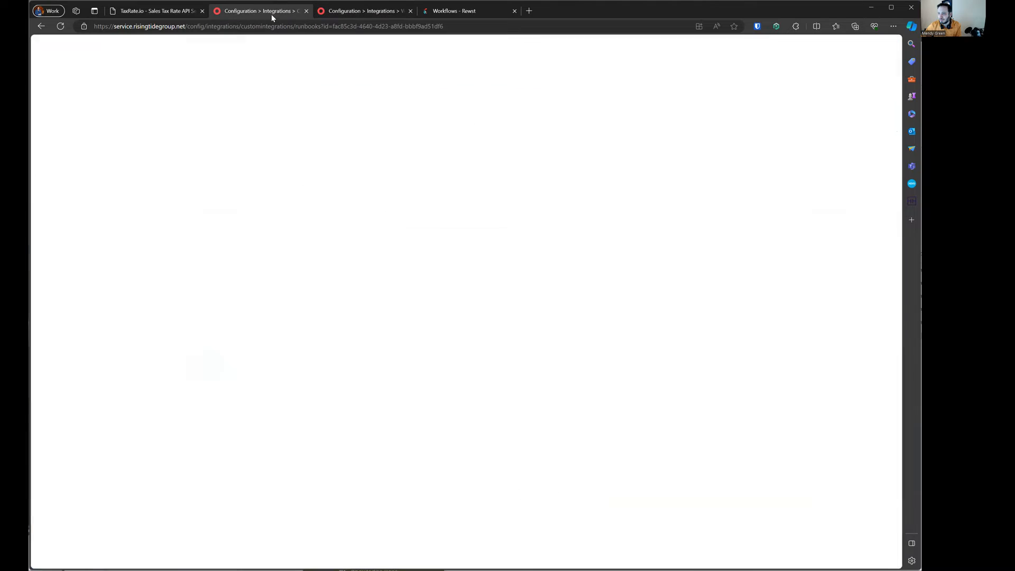
pyautogui.scroll(-5, 264, 329)
pyautogui.moveTo(264, 328); pyautogui.dragTo(623, 329)
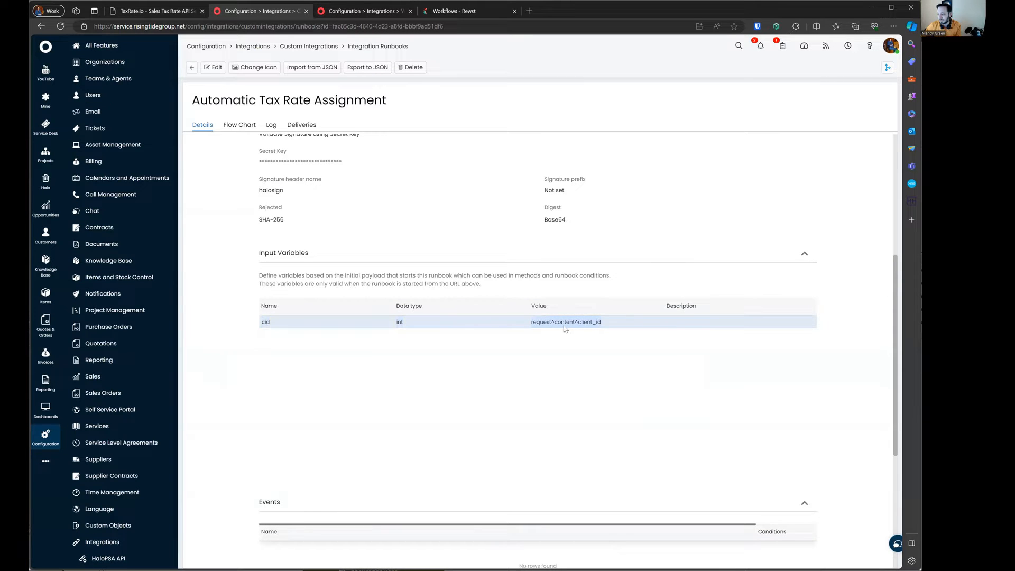
pyautogui.click(489, 354)
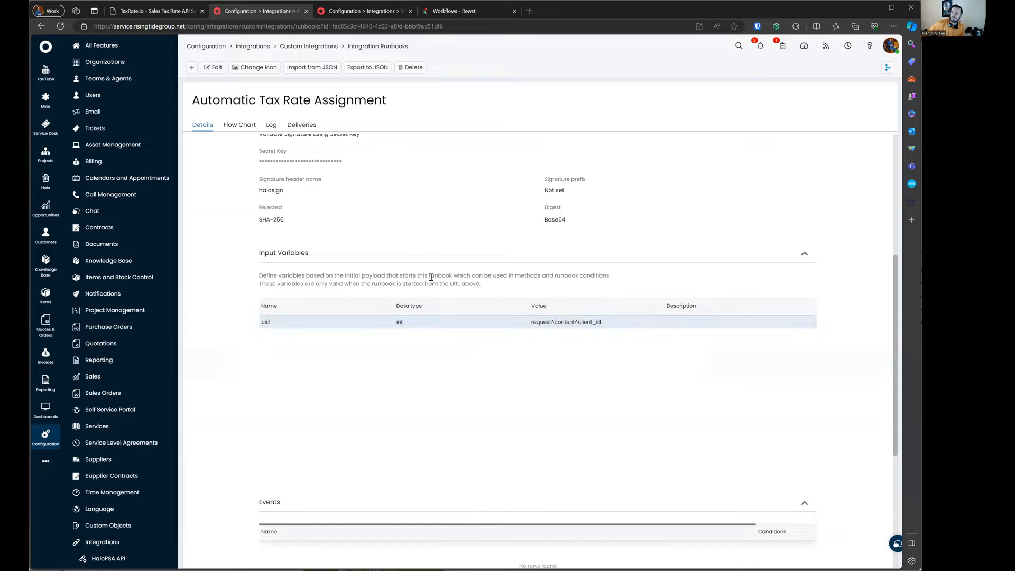
# - Put the runbook's flow chart in edit mode and open the Get Client Details step
pyautogui.click(239, 125)
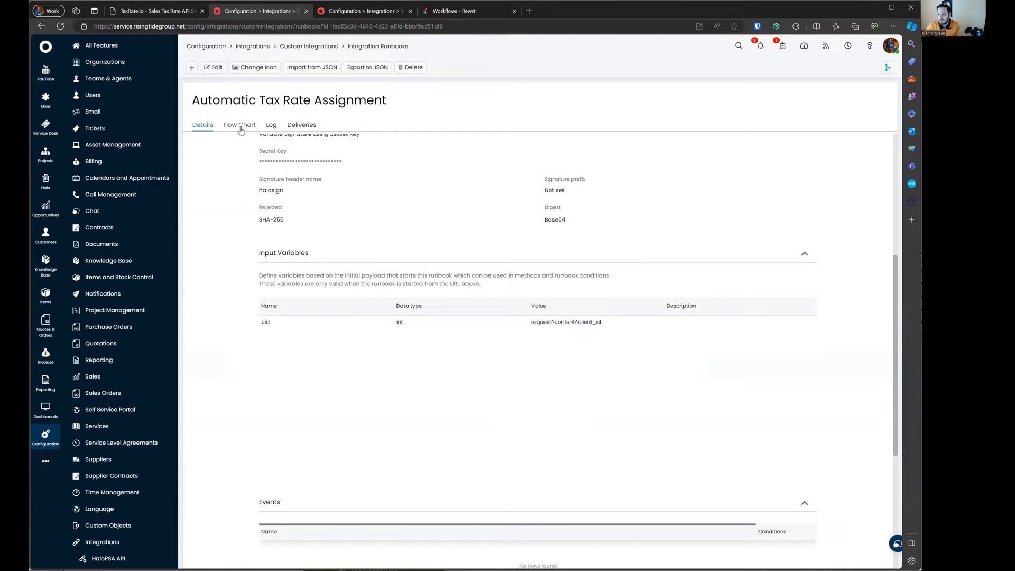
pyautogui.click(215, 69)
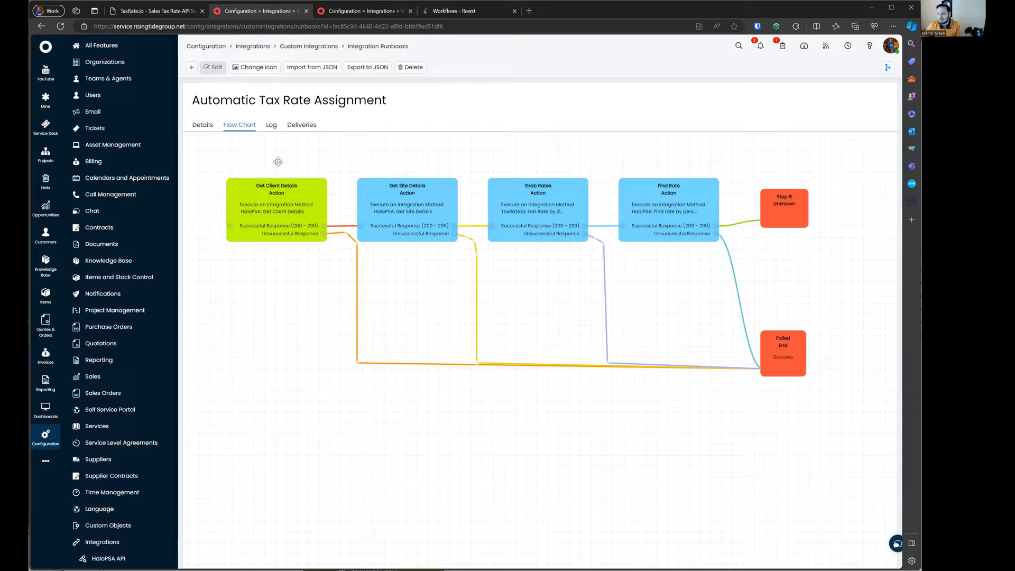
pyautogui.click(321, 187)
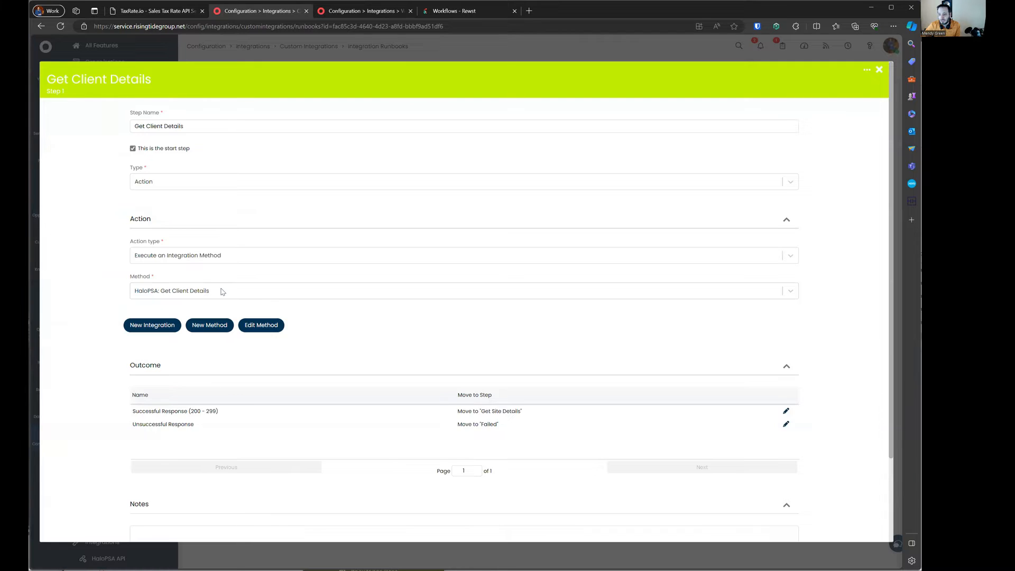
# - Check the Get Client Details method's /client/<<cid>> path and client_main_site_id output, then close without saving
pyautogui.click(250, 326)
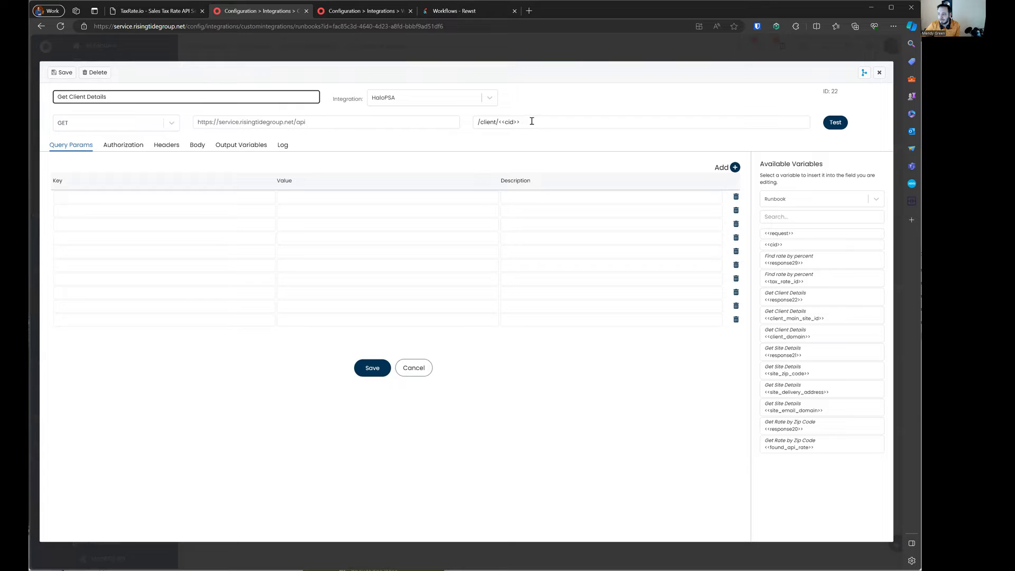
pyautogui.moveTo(532, 122); pyautogui.dragTo(445, 121)
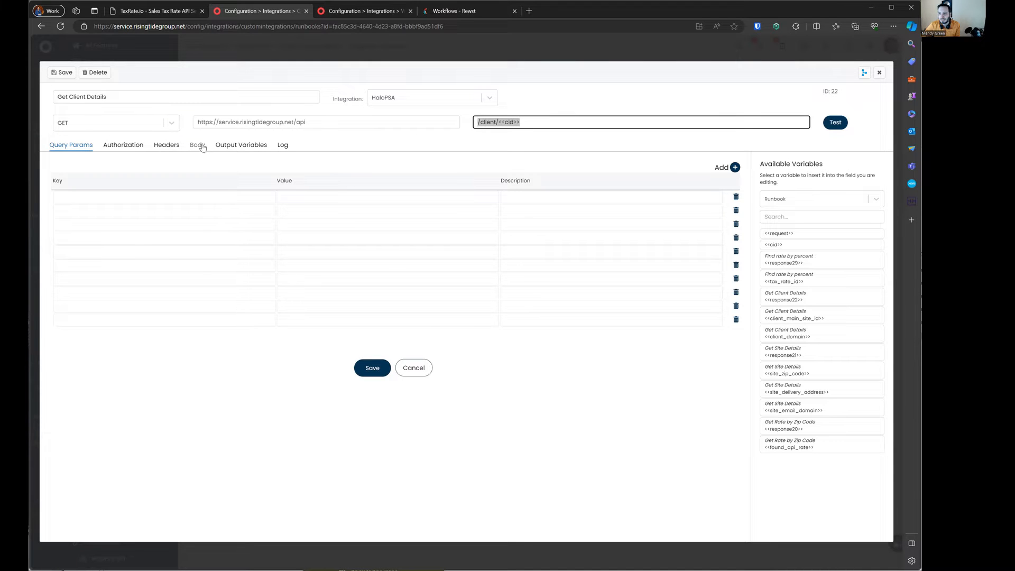
pyautogui.click(225, 146)
pyautogui.moveTo(58, 214); pyautogui.dragTo(472, 211)
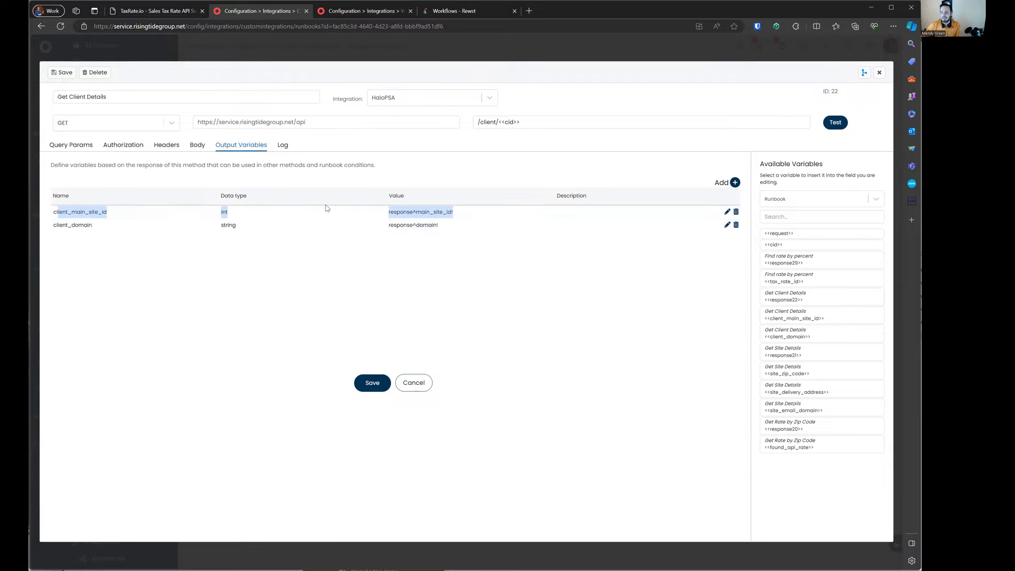
pyautogui.click(421, 382)
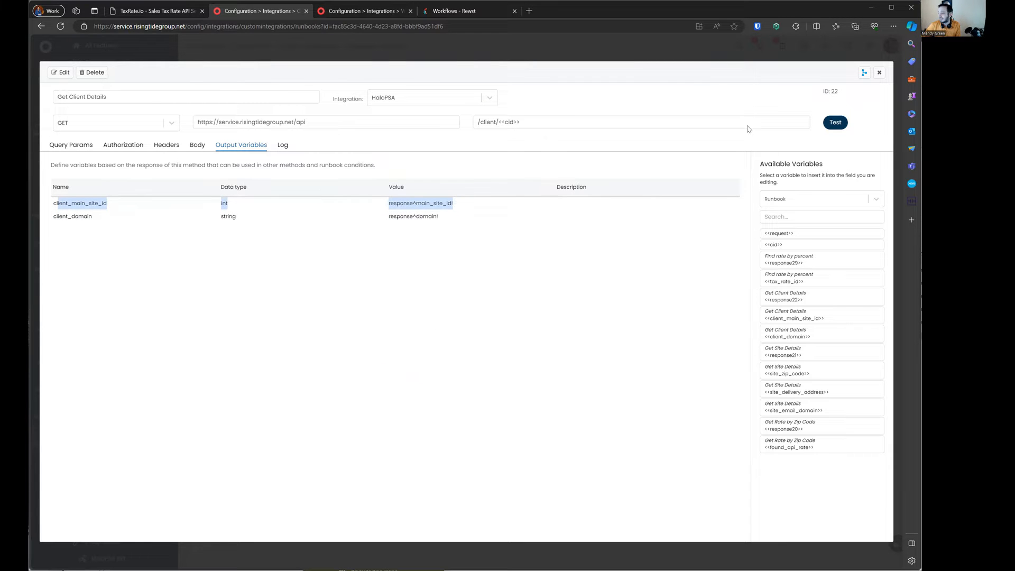
pyautogui.click(879, 72)
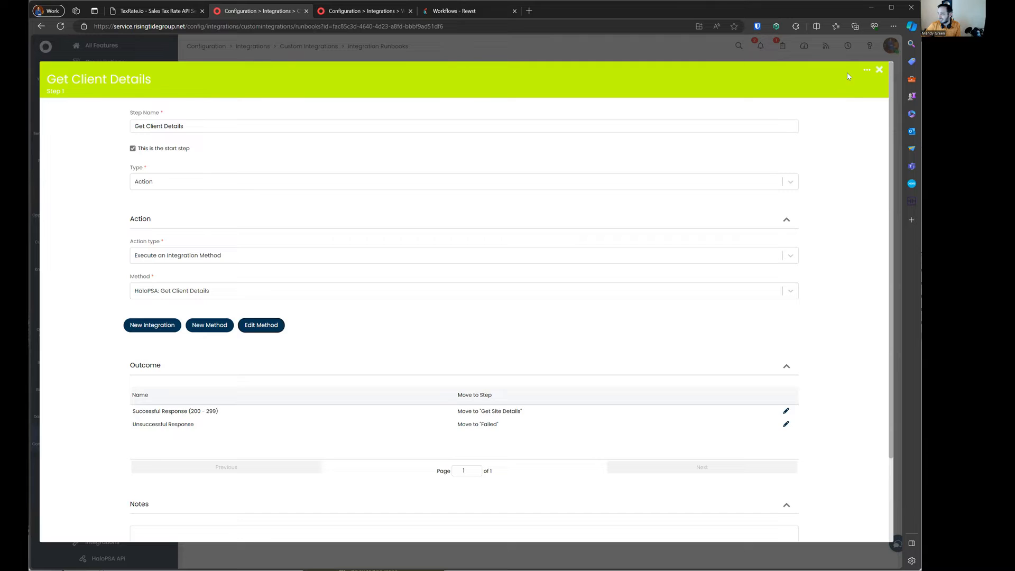
pyautogui.click(879, 72)
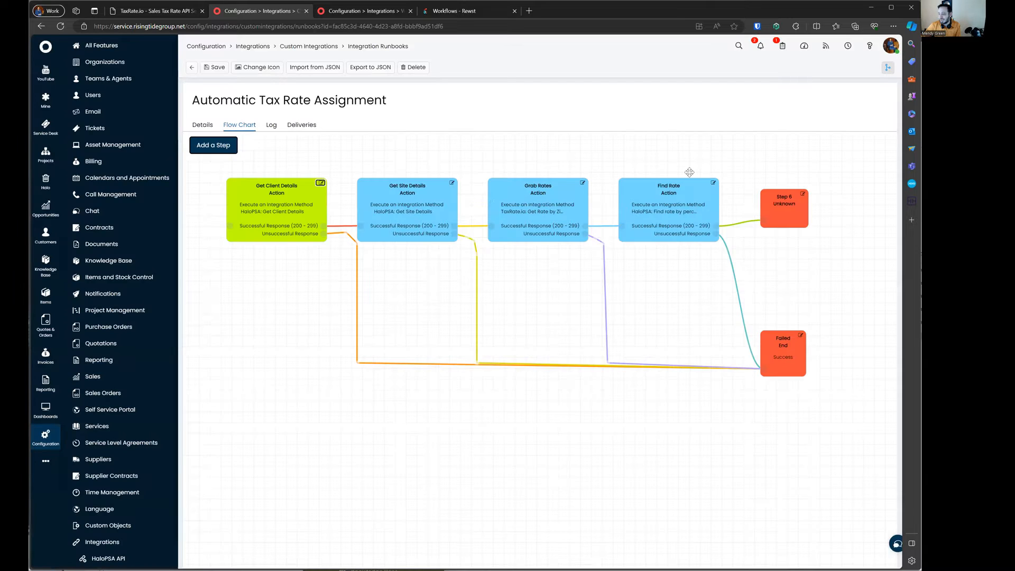
# - Check the Get Site Details method's three output variables, including site_zip_code, then close without saving
pyautogui.click(452, 184)
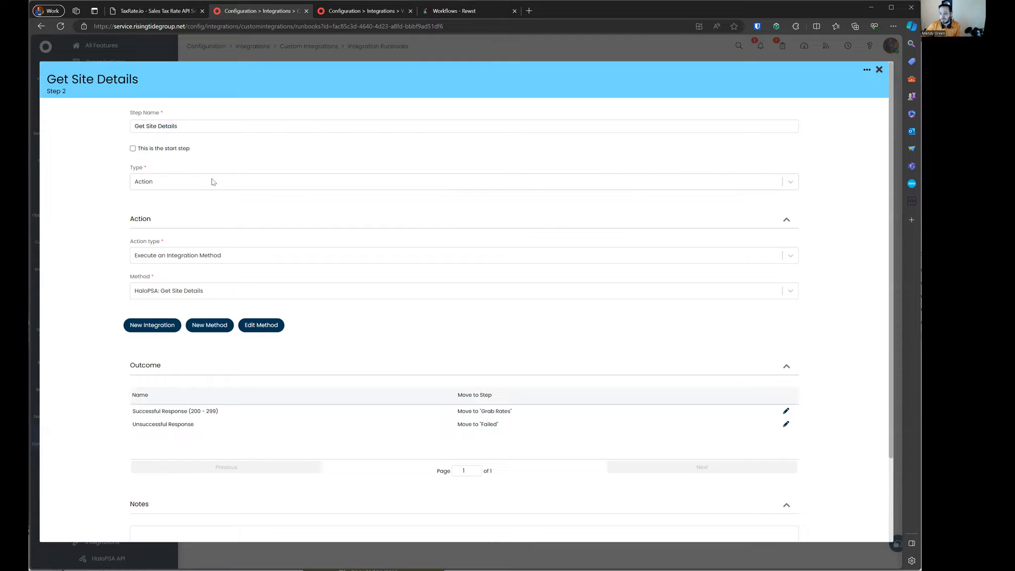
pyautogui.click(255, 333)
pyautogui.moveTo(101, 97); pyautogui.dragTo(36, 100)
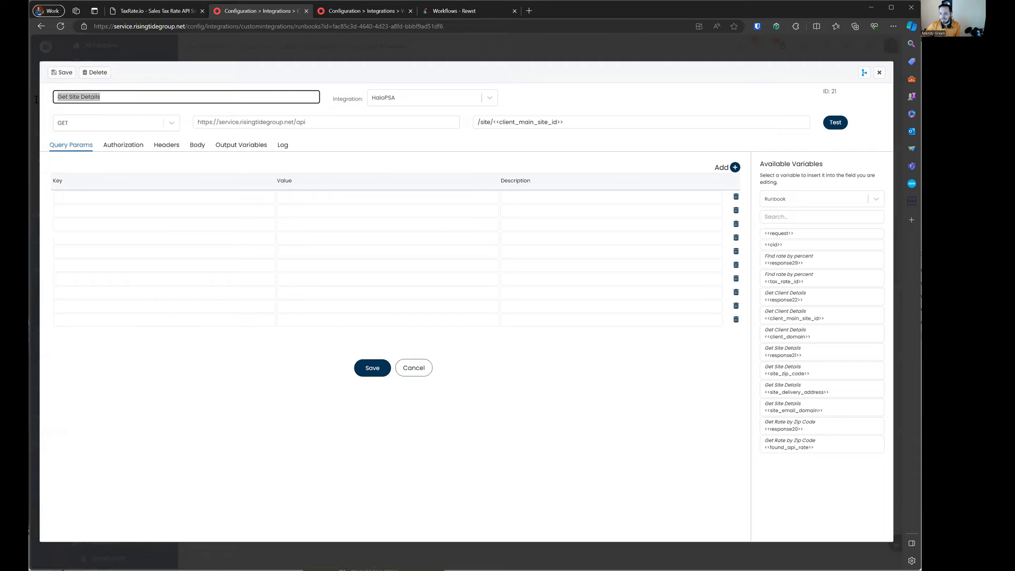
pyautogui.click(241, 145)
pyautogui.moveTo(52, 215); pyautogui.dragTo(116, 238)
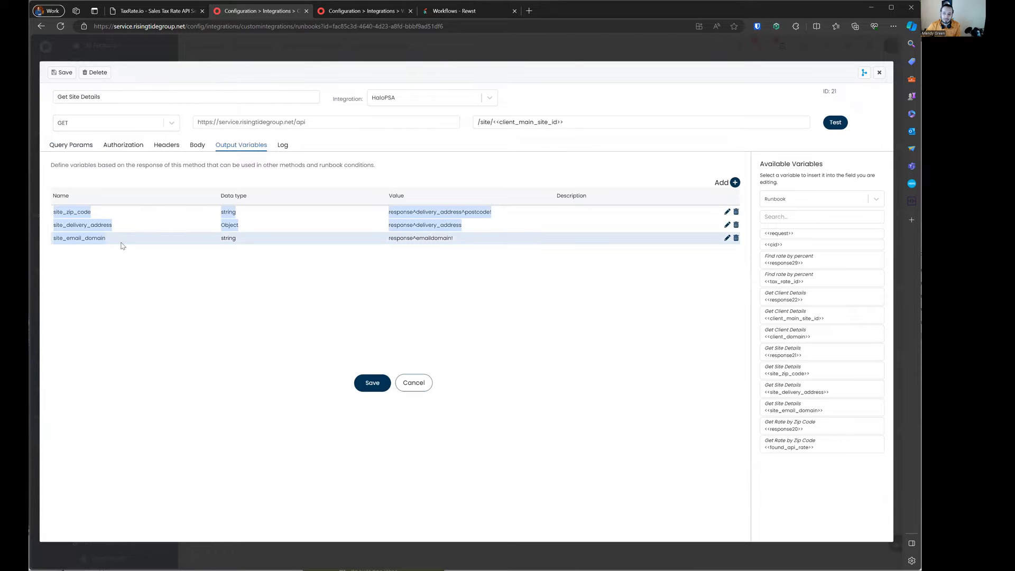
pyautogui.doubleClick(68, 211)
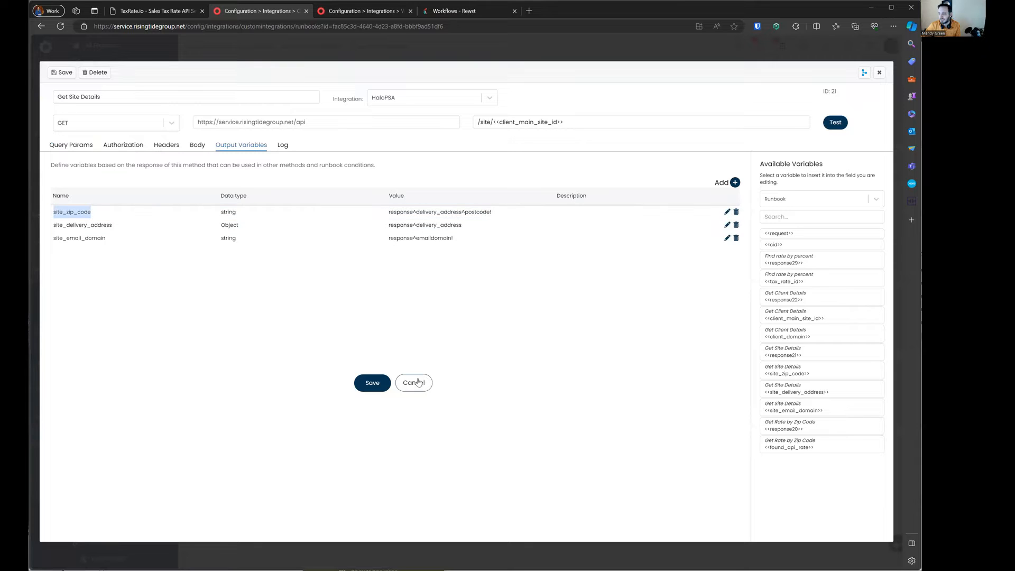
pyautogui.click(418, 382)
pyautogui.click(880, 71)
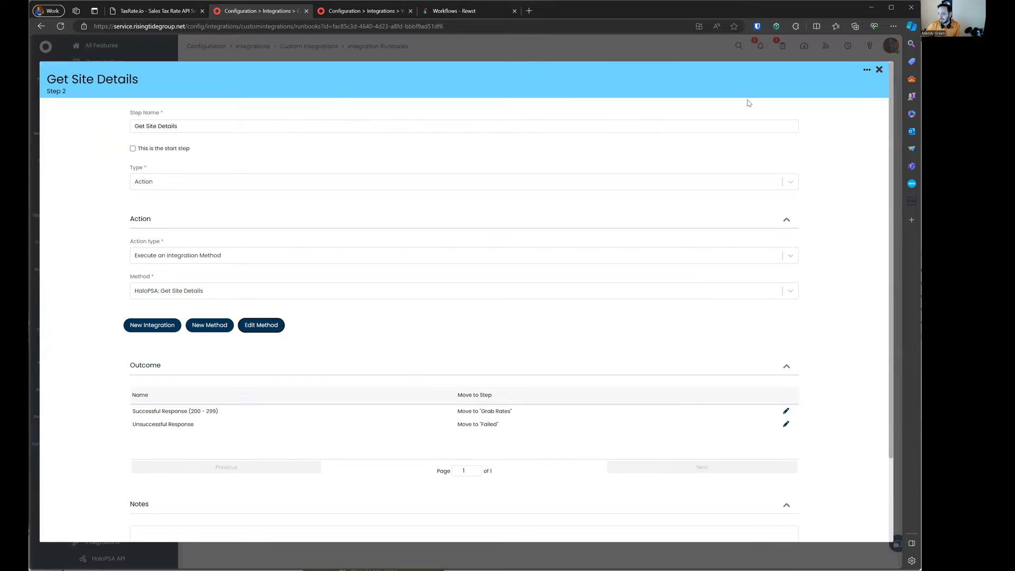
pyautogui.click(879, 70)
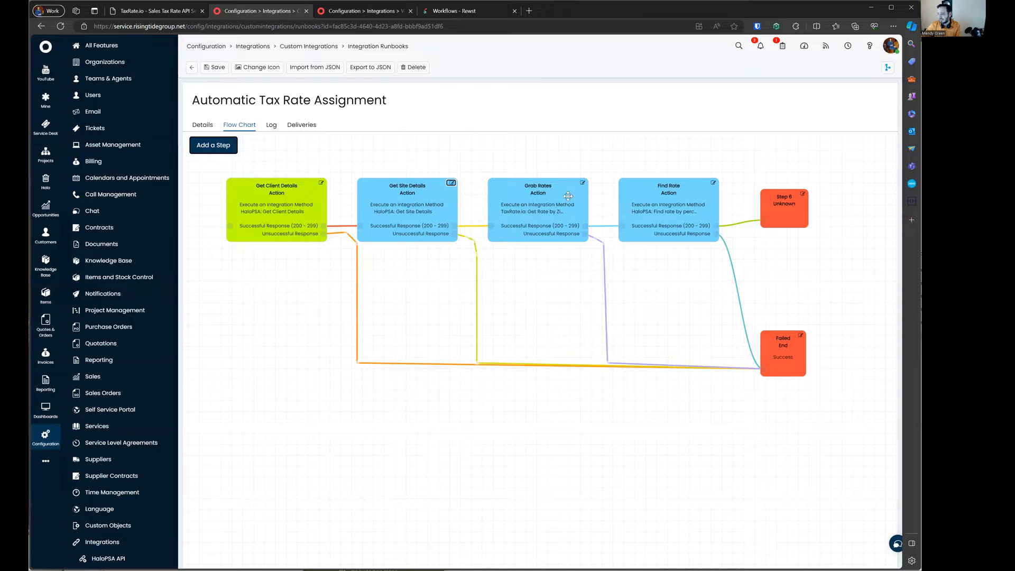
# - Open the Grab Rates step's Get Rate by Zip Code method and check its zip=<<site_zip_code>> parameter
pyautogui.click(583, 184)
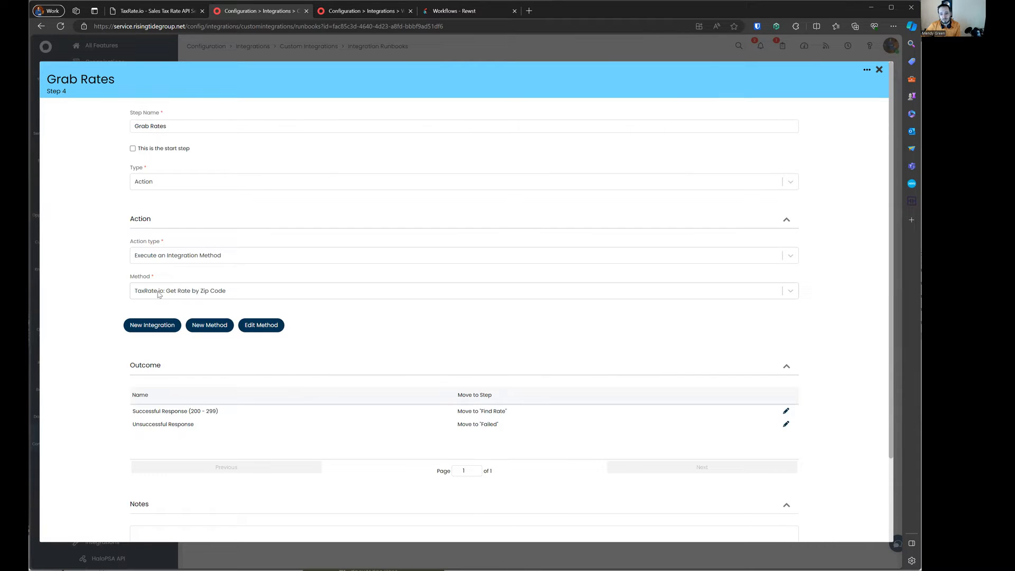
pyautogui.click(262, 325)
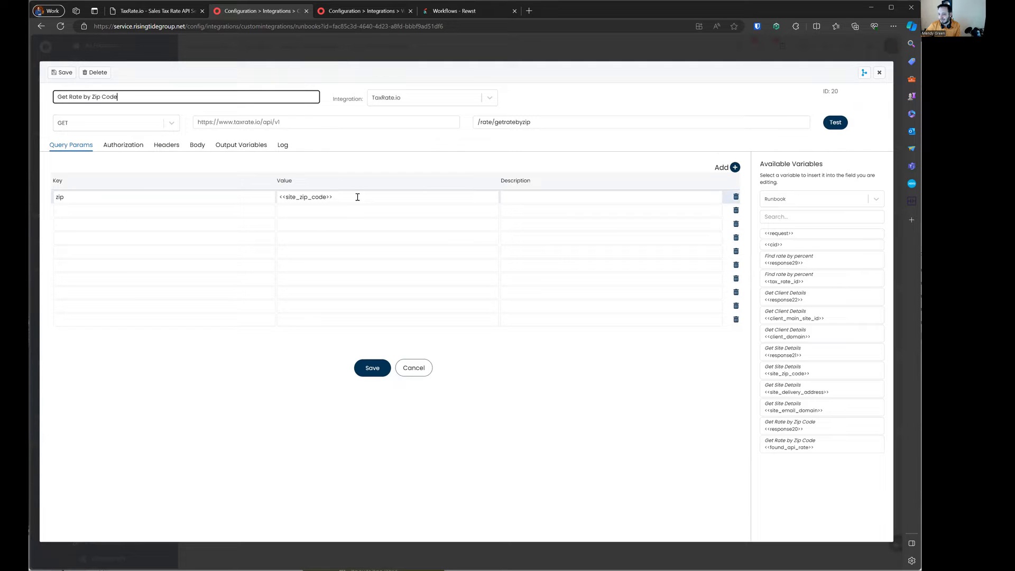
pyautogui.moveTo(355, 198); pyautogui.dragTo(249, 198)
pyautogui.doubleClick(60, 198)
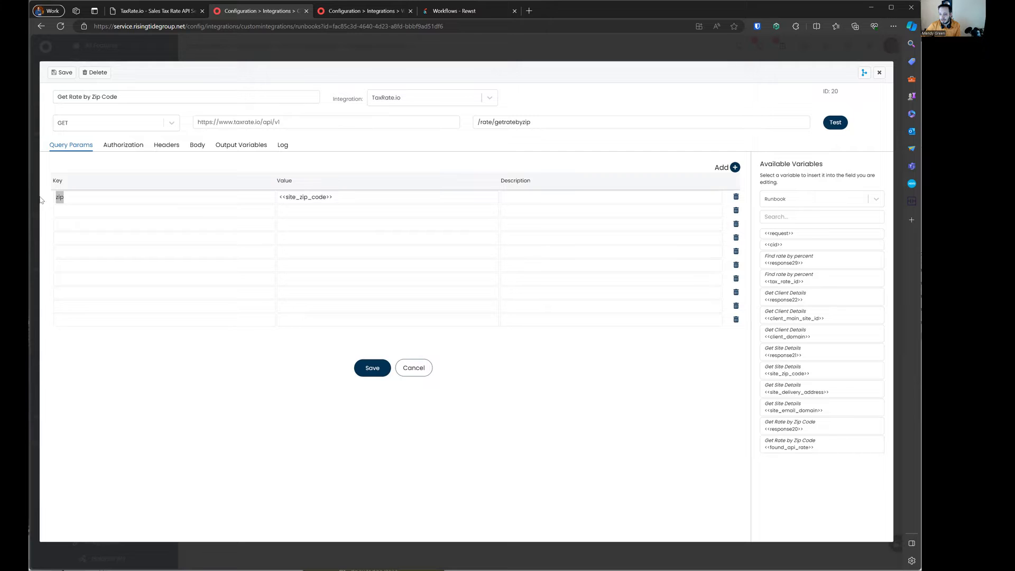
# - Test the method with zip 21215 and review the response's found_api_rate 6, rate_sign, rate_pct and rate
pyautogui.click(833, 123)
pyautogui.click(462, 236)
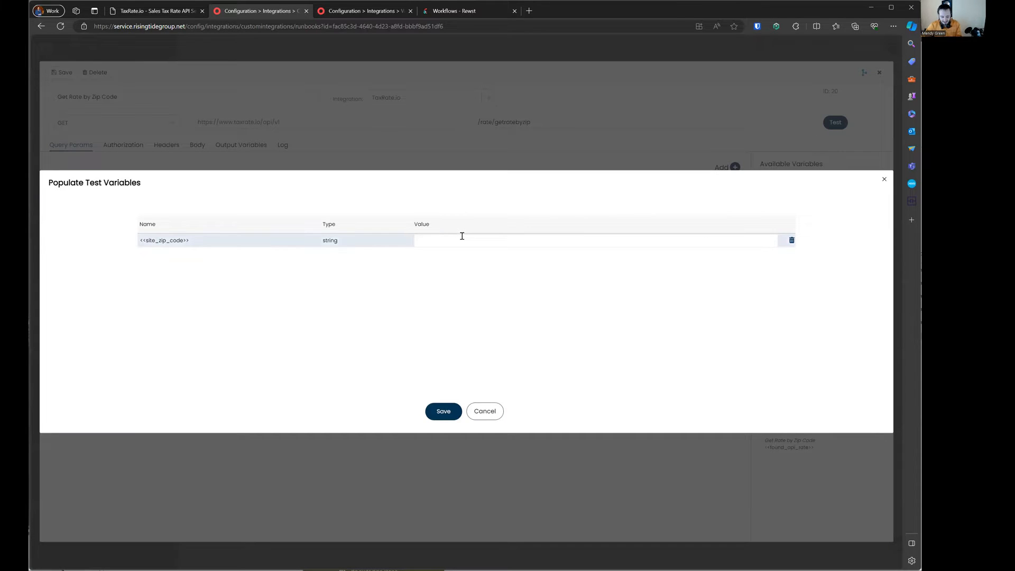
pyautogui.write('21215')
pyautogui.click(435, 411)
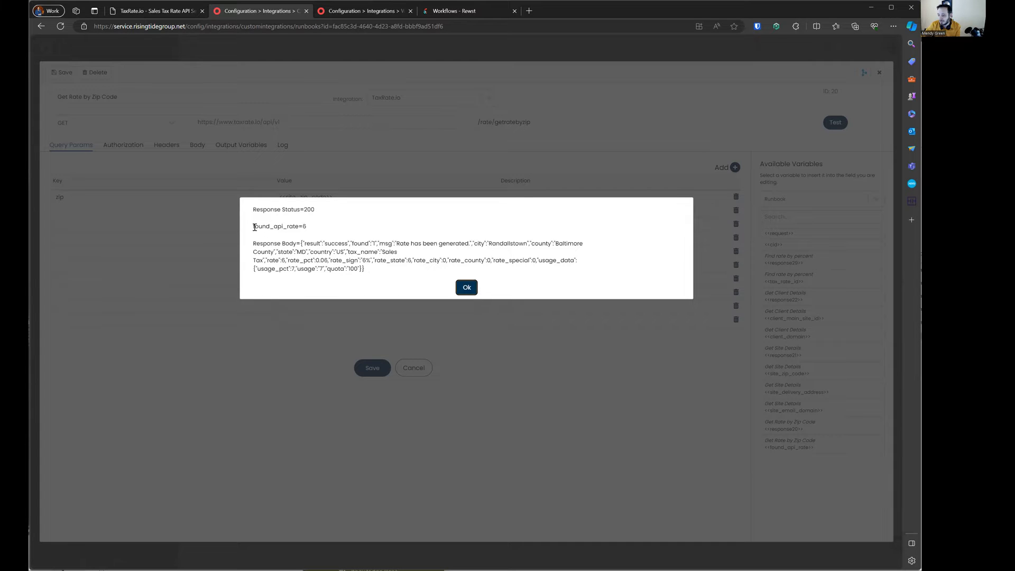
pyautogui.moveTo(255, 228); pyautogui.dragTo(309, 226)
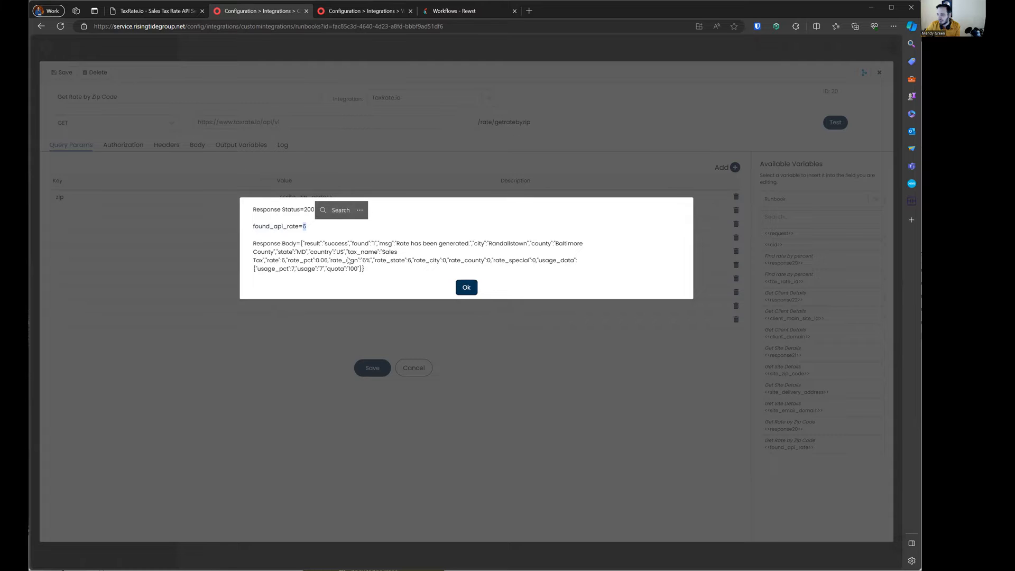
pyautogui.moveTo(337, 265); pyautogui.dragTo(373, 265)
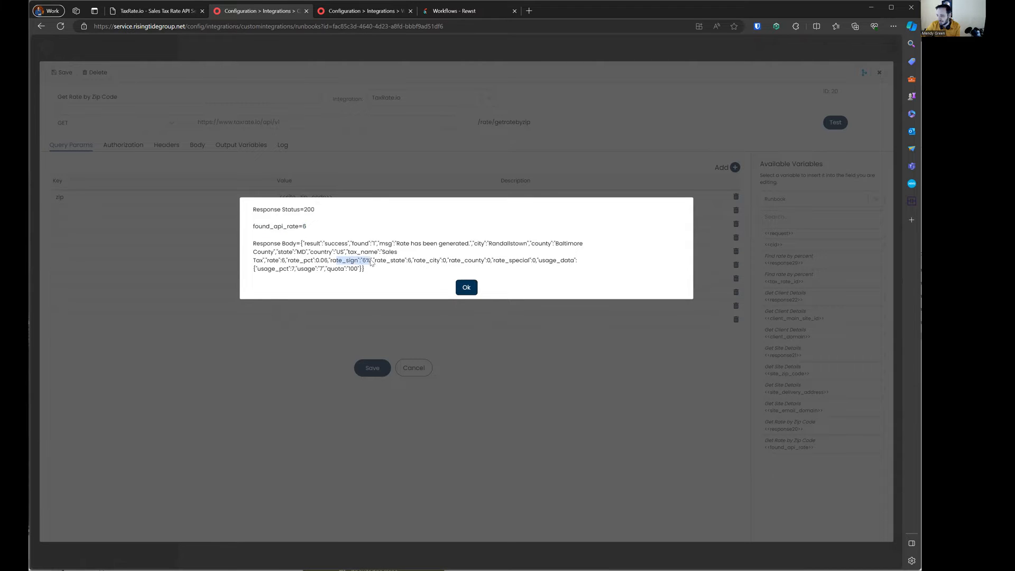
pyautogui.click(294, 260)
pyautogui.moveTo(295, 260); pyautogui.dragTo(328, 260)
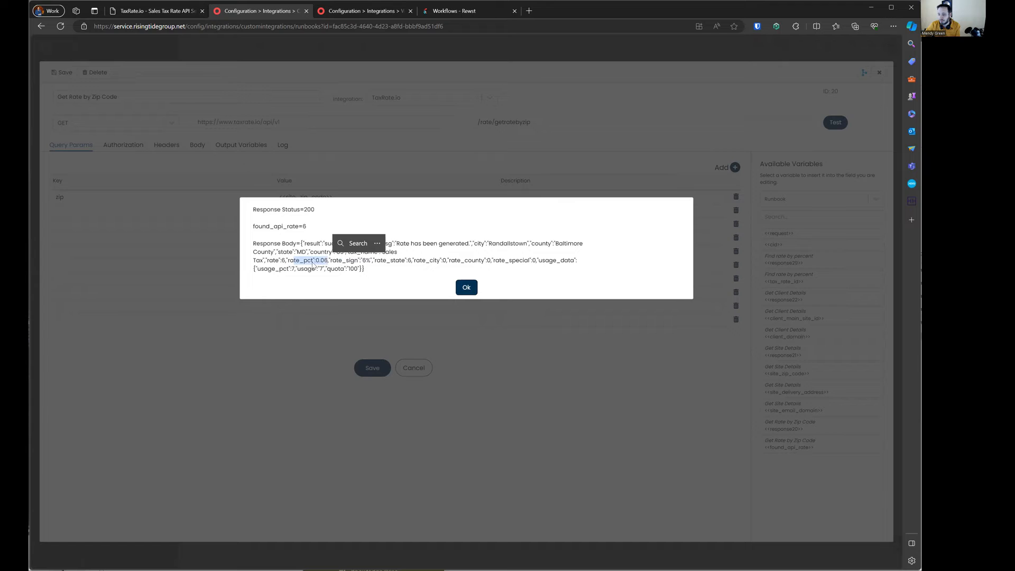
pyautogui.click(273, 261)
pyautogui.doubleClick(272, 260)
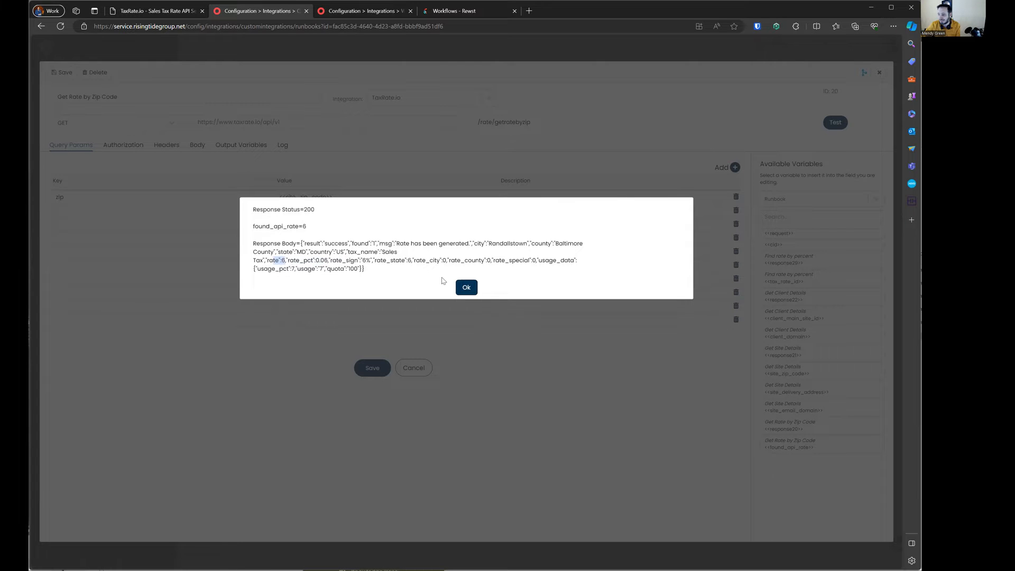
pyautogui.click(466, 287)
# - Re-test the method with zip 11201, getting found_api_rate 8.875
pyautogui.click(825, 126)
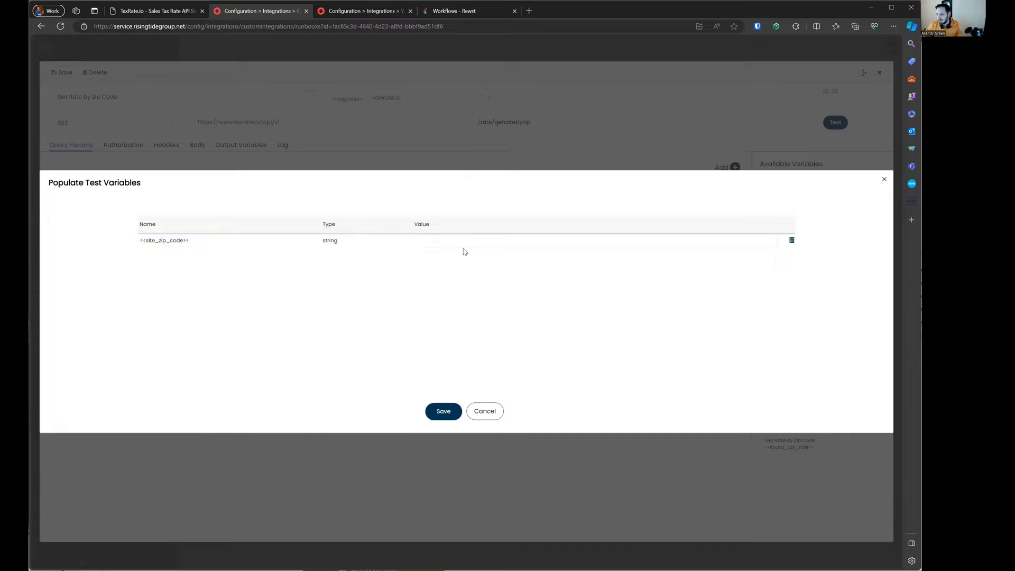
pyautogui.click(463, 237)
pyautogui.write('11201')
pyautogui.click(443, 411)
pyautogui.moveTo(306, 228); pyautogui.dragTo(319, 228)
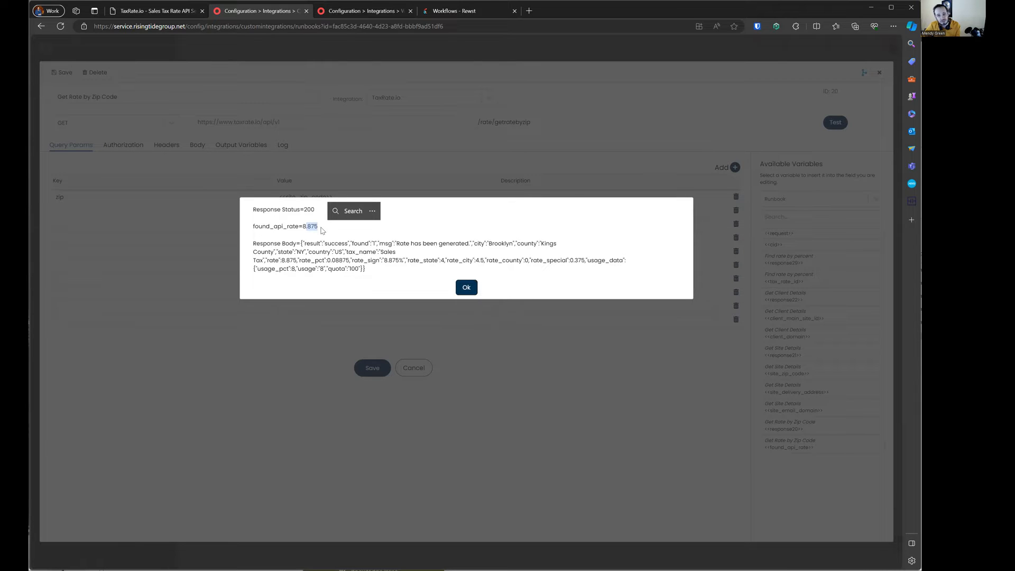
pyautogui.click(319, 238)
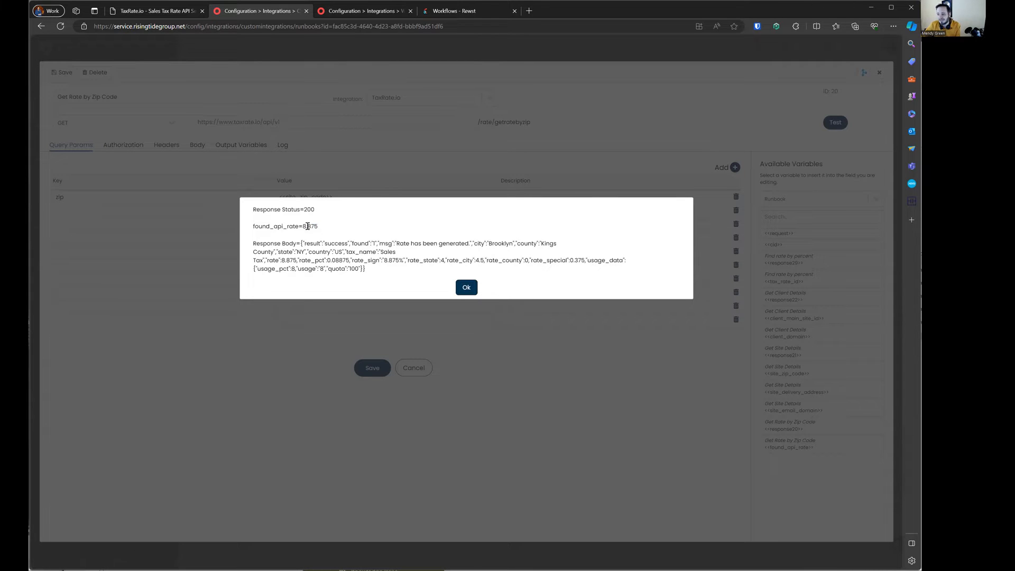
pyautogui.moveTo(308, 227); pyautogui.dragTo(317, 227)
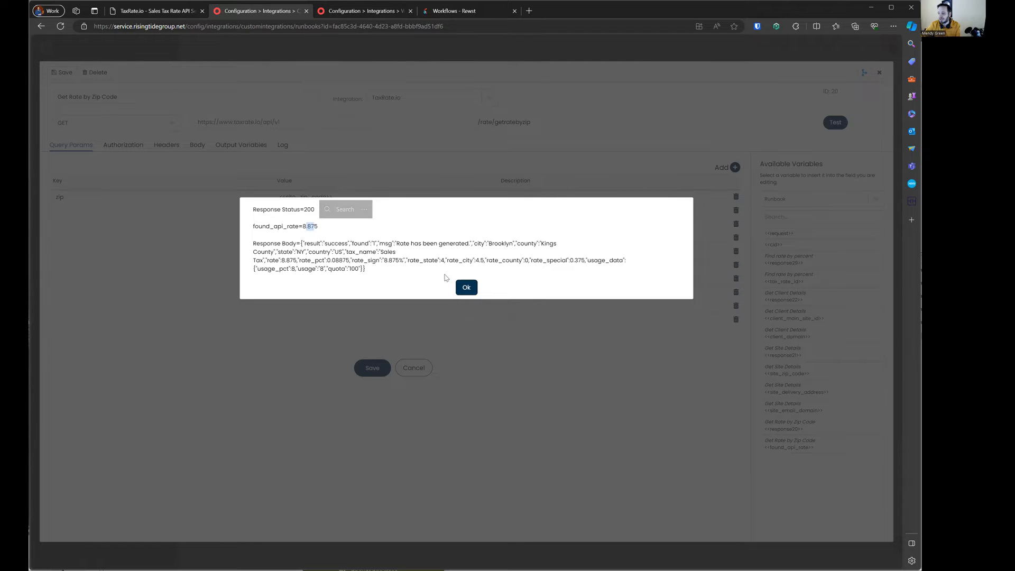
# - Dismiss the test results and close the method and Grab Rates step without saving
pyautogui.click(465, 289)
pyautogui.click(412, 368)
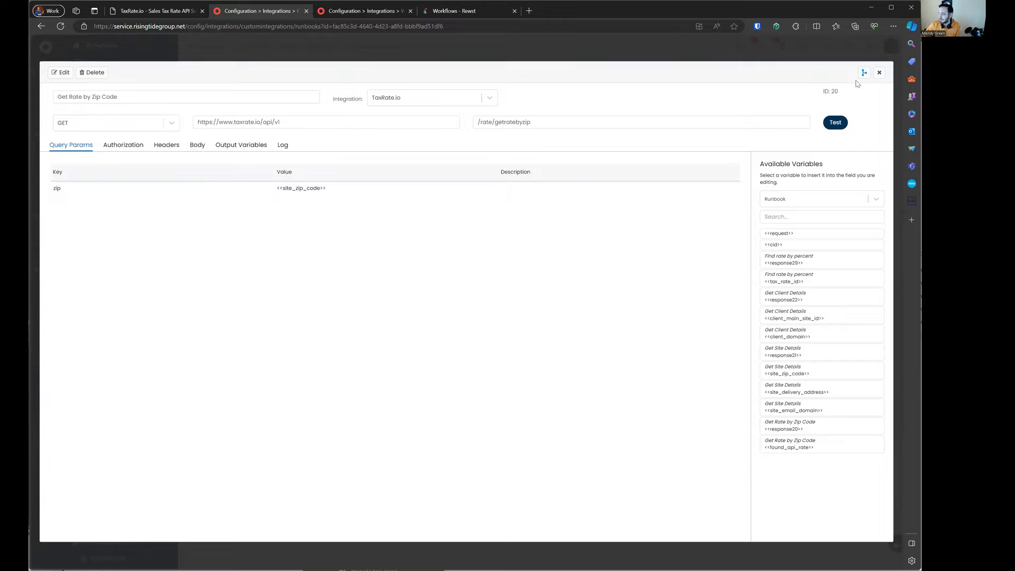
pyautogui.click(879, 73)
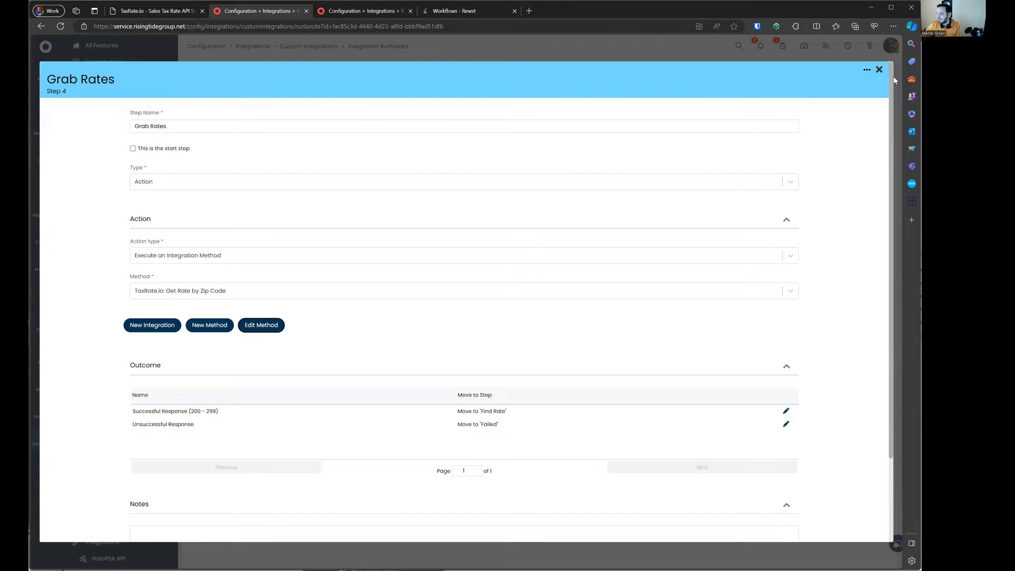
pyautogui.click(880, 69)
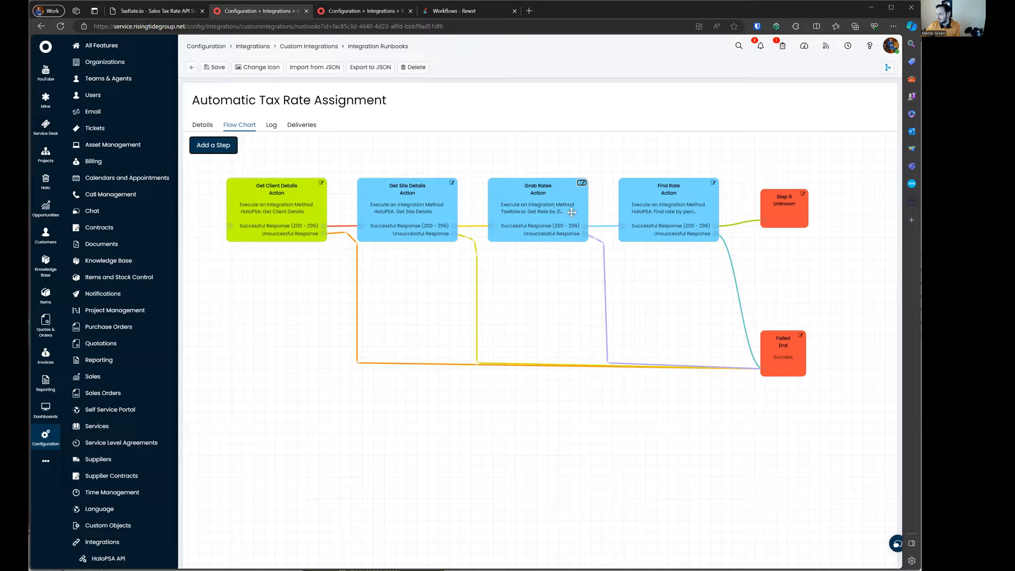
# - Test the Find rate by percent method (GET /Tax) and confirm it returns tax_rate_id 7
pyautogui.click(714, 183)
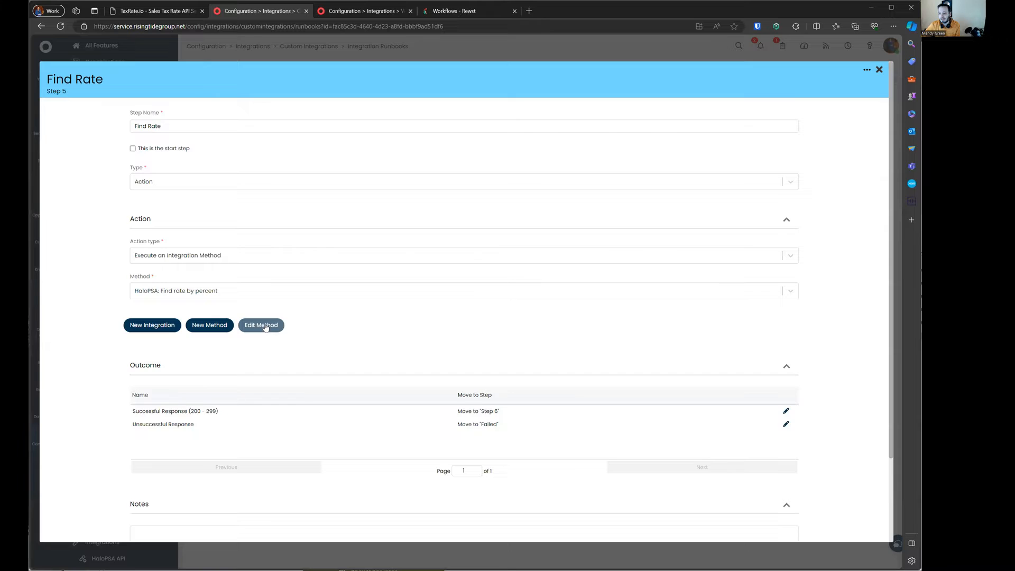
pyautogui.moveTo(505, 121); pyautogui.dragTo(219, 121)
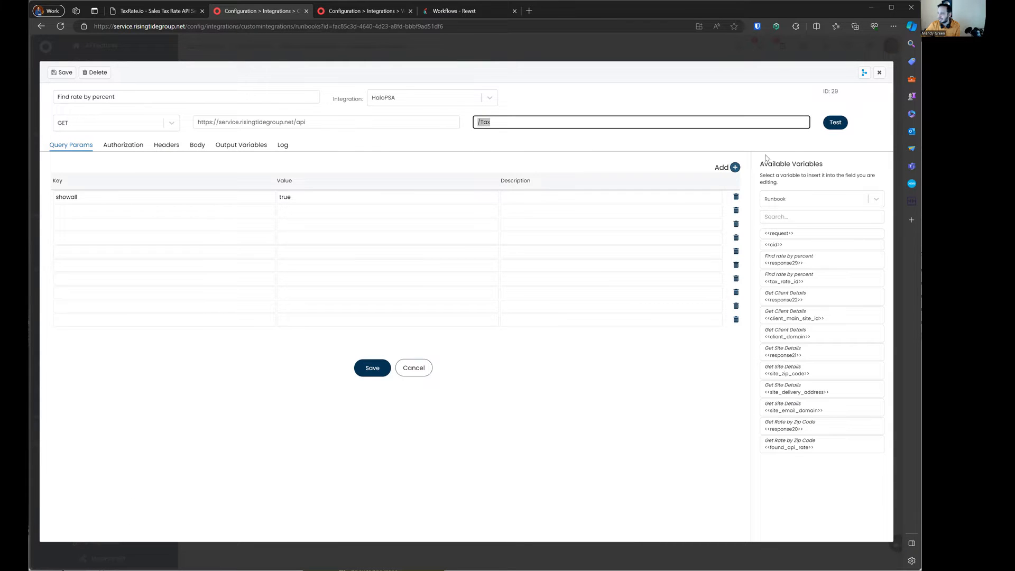
pyautogui.click(832, 125)
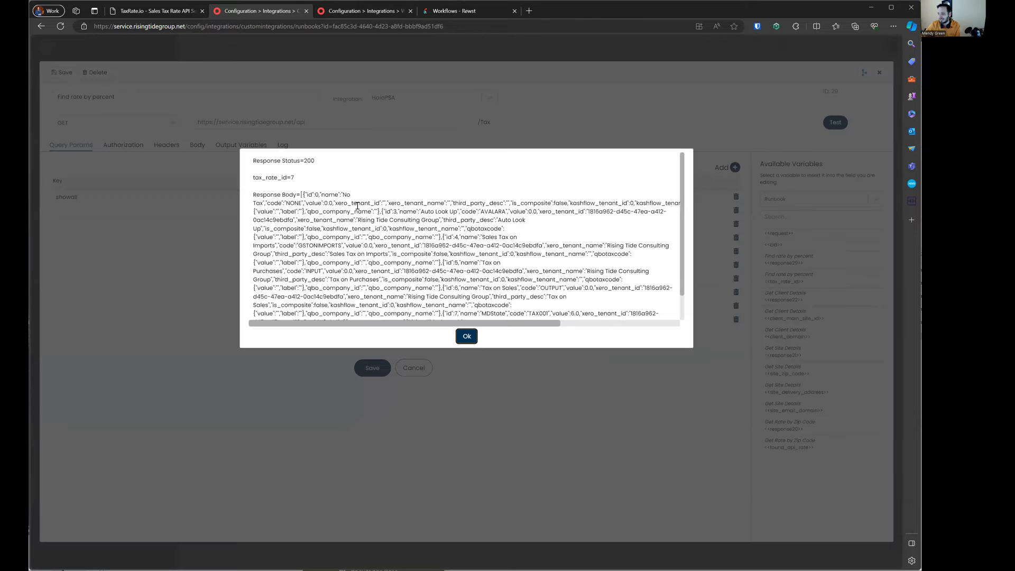
pyautogui.scroll(-1, 356, 204)
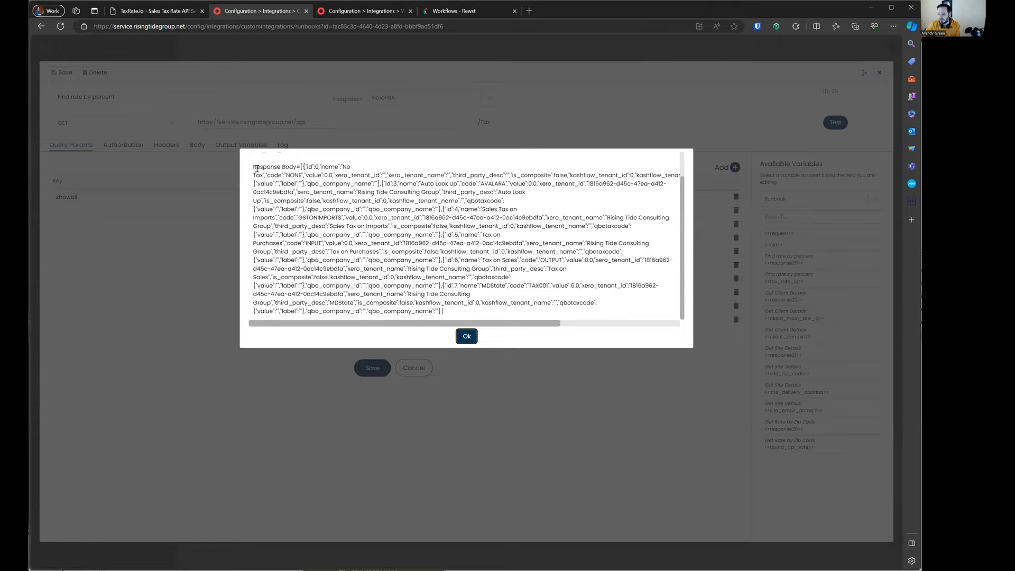
pyautogui.moveTo(270, 175); pyautogui.dragTo(448, 297)
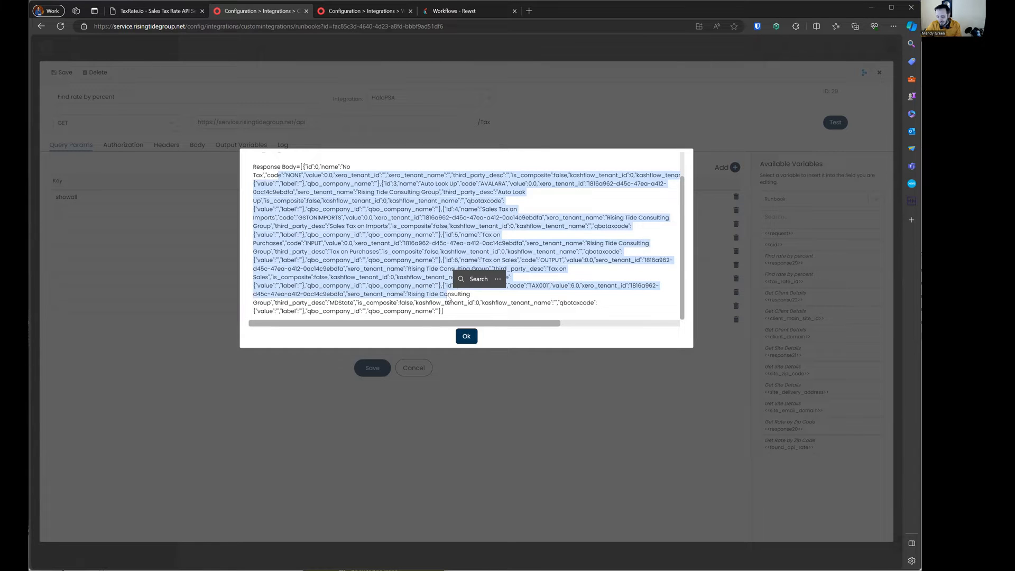
pyautogui.scroll(1, 406, 222)
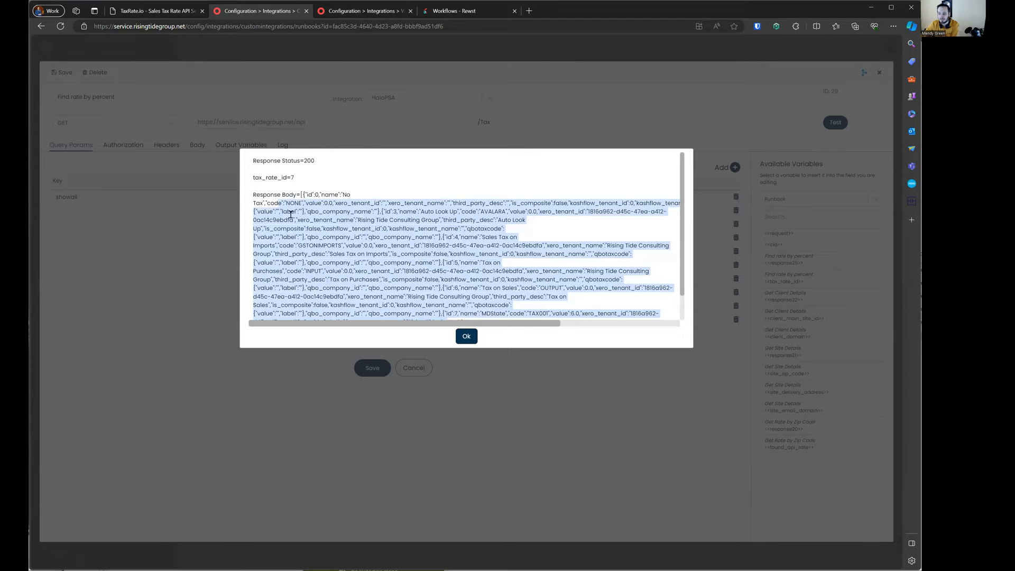
pyautogui.click(374, 244)
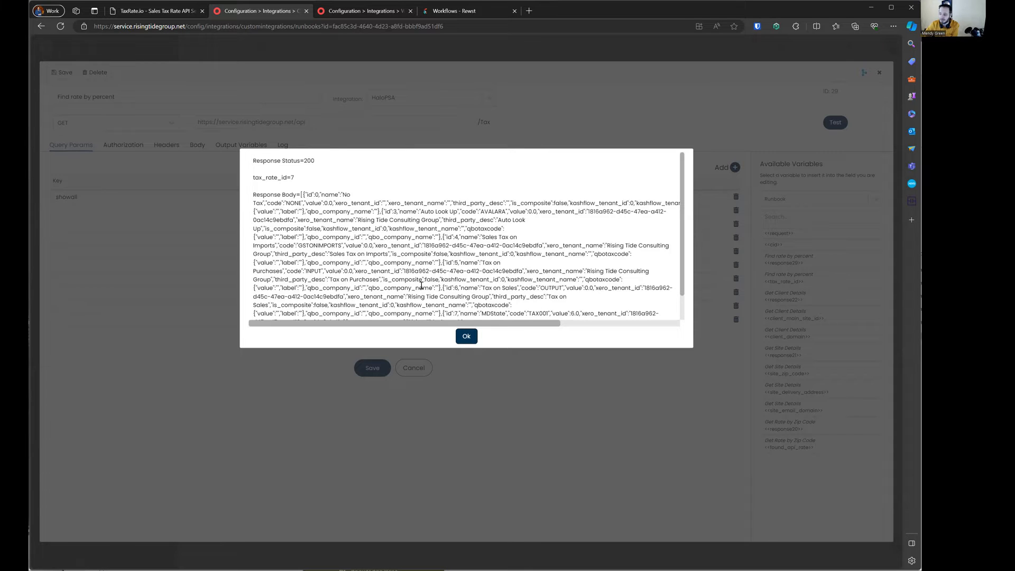
pyautogui.click(465, 337)
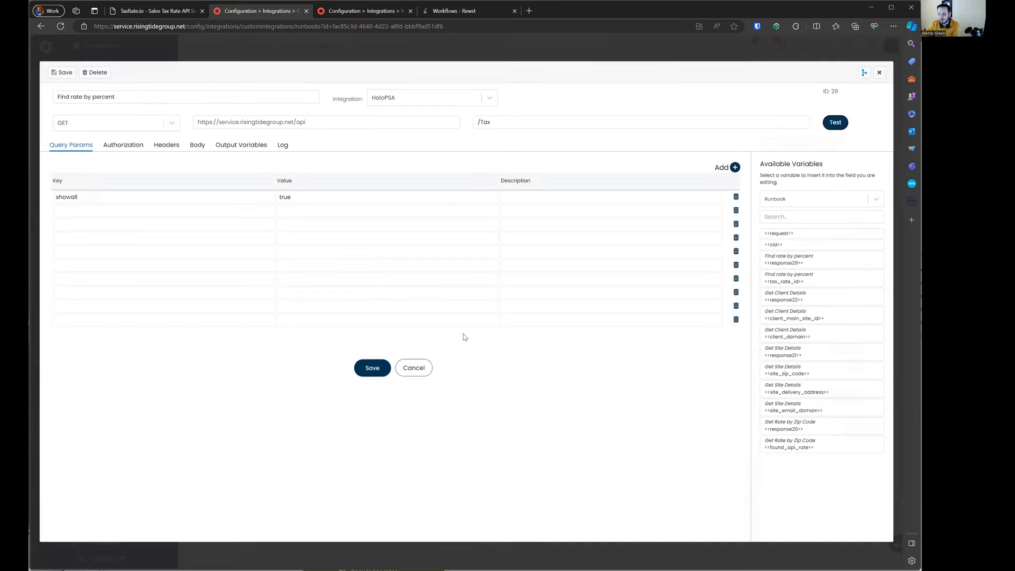
# - Inspect the tax_rate_id output variable and its response[value=6]id expression without saving
pyautogui.click(251, 150)
pyautogui.moveTo(464, 207); pyautogui.dragTo(178, 231)
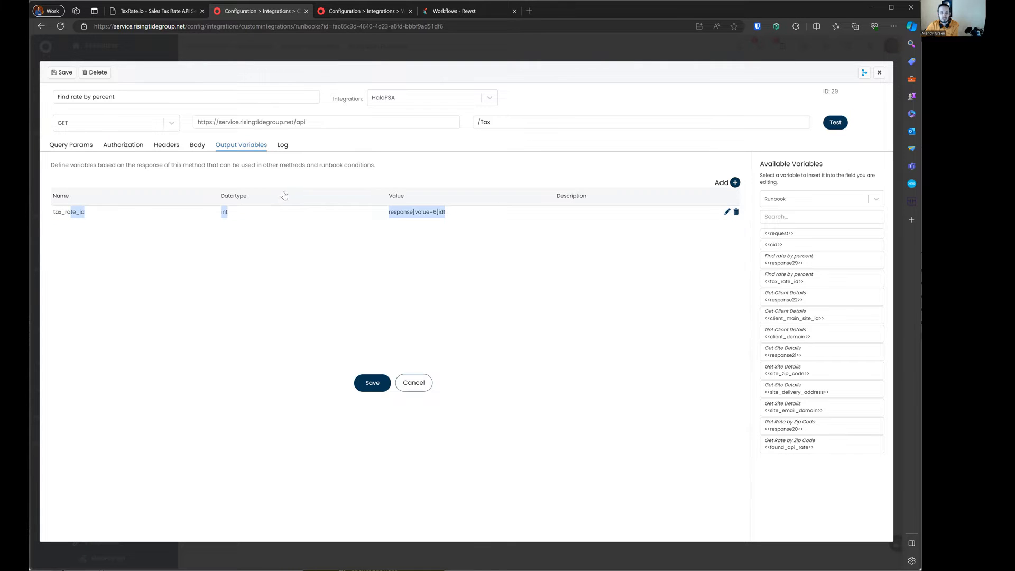
pyautogui.click(420, 381)
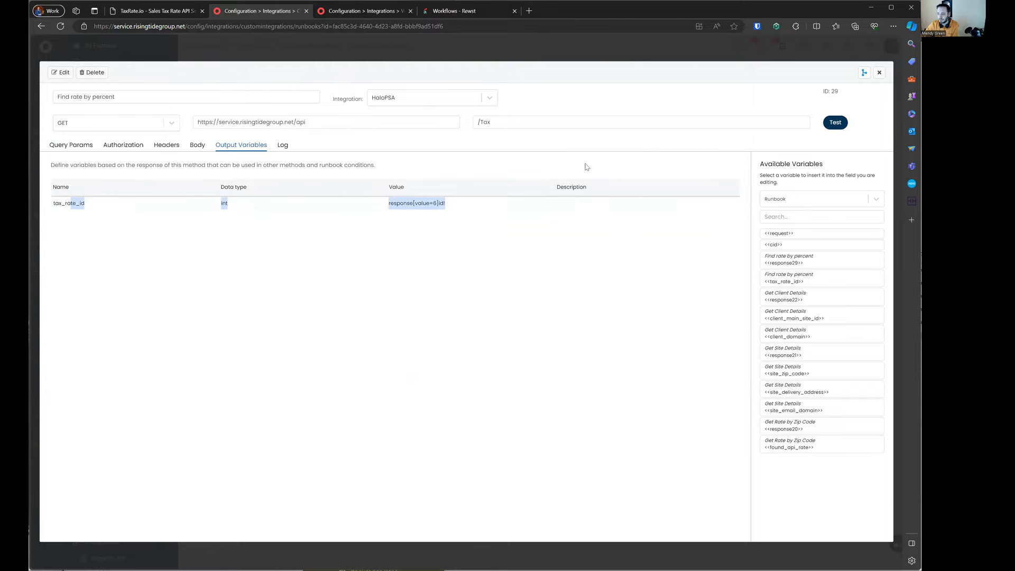
pyautogui.click(498, 223)
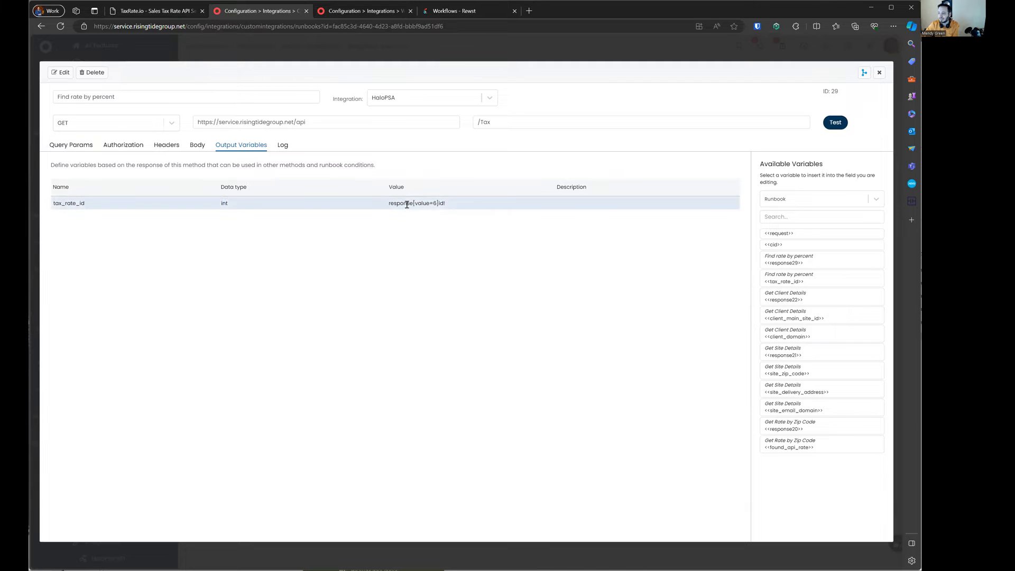
pyautogui.doubleClick(437, 204)
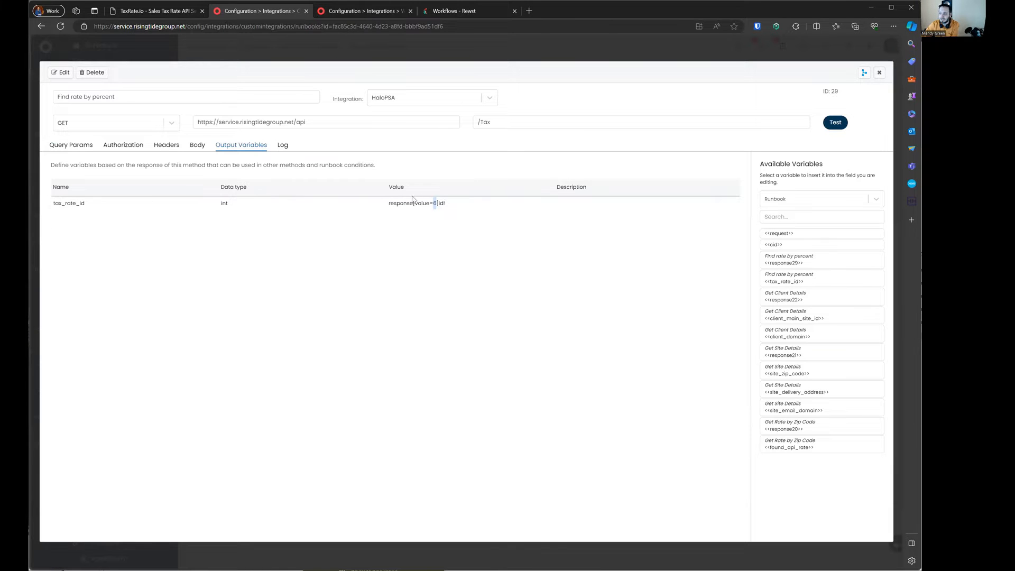
pyautogui.moveTo(390, 204); pyautogui.dragTo(470, 204)
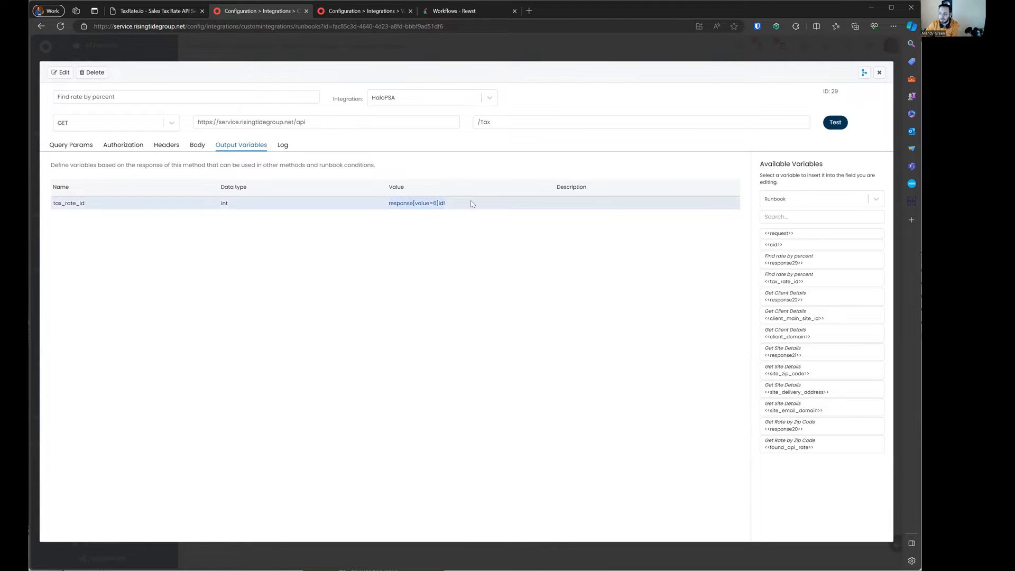
# - Close the method editor and the Find Rate step to return to the flow chart
pyautogui.click(880, 72)
pyautogui.moveTo(872, 78)
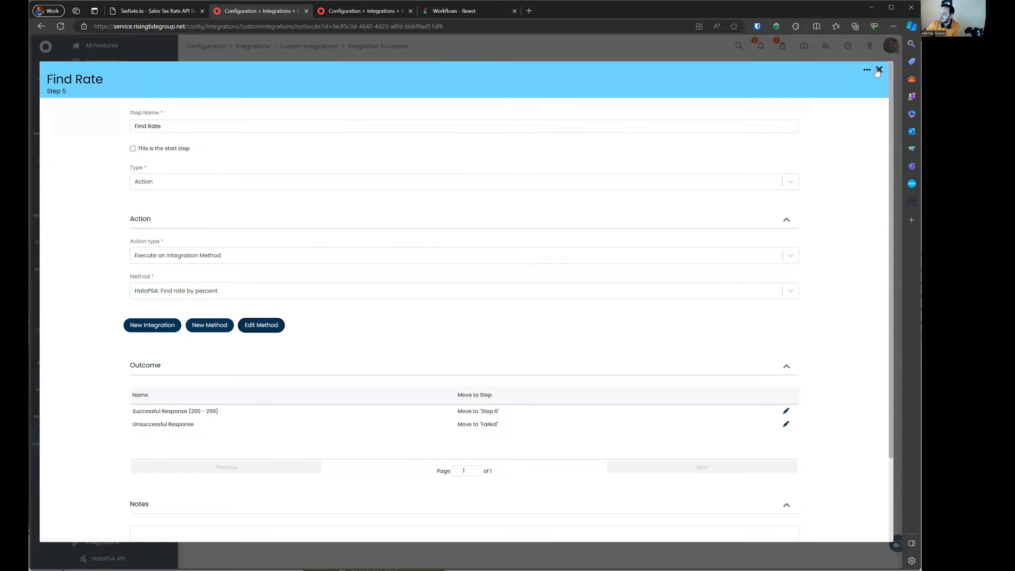
pyautogui.click(879, 69)
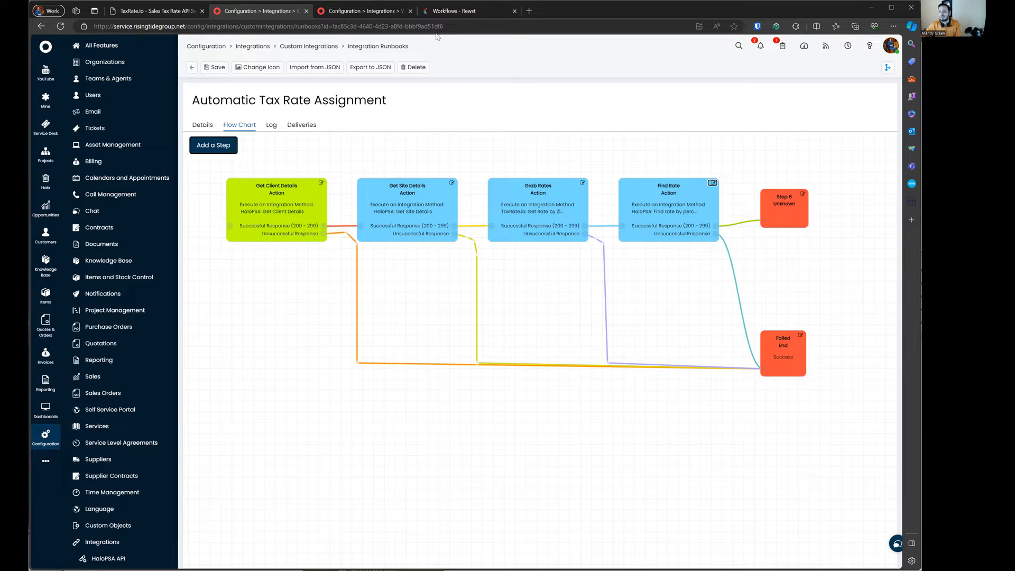
# - Start a new Rewst workflow named 'HaloPSA - Tax Rate Assignment'
pyautogui.click(449, 11)
pyautogui.scroll(-3, 525, 221)
pyautogui.scroll(3, 525, 220)
pyautogui.click(837, 119)
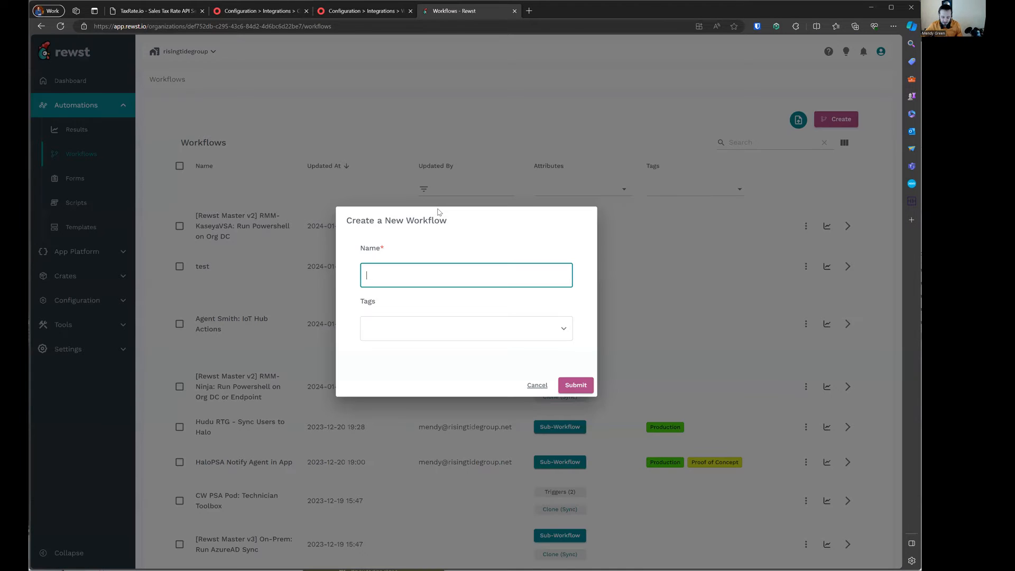
pyautogui.write('HaloPSA ')
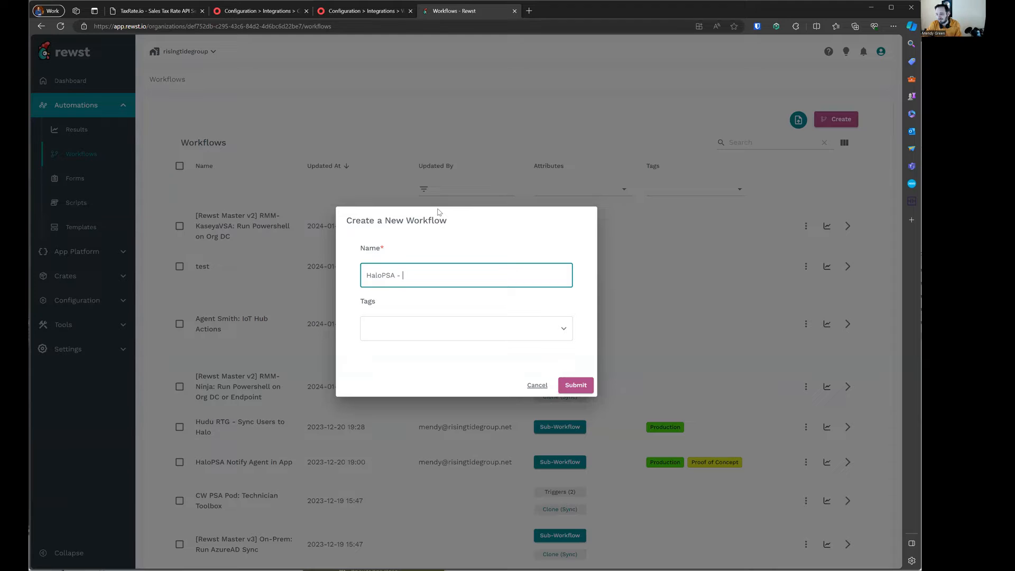
pyautogui.write('- Tax Rate Assignment')
# - Tag the workflow Proof of Concept and submit to create it
pyautogui.click(431, 329)
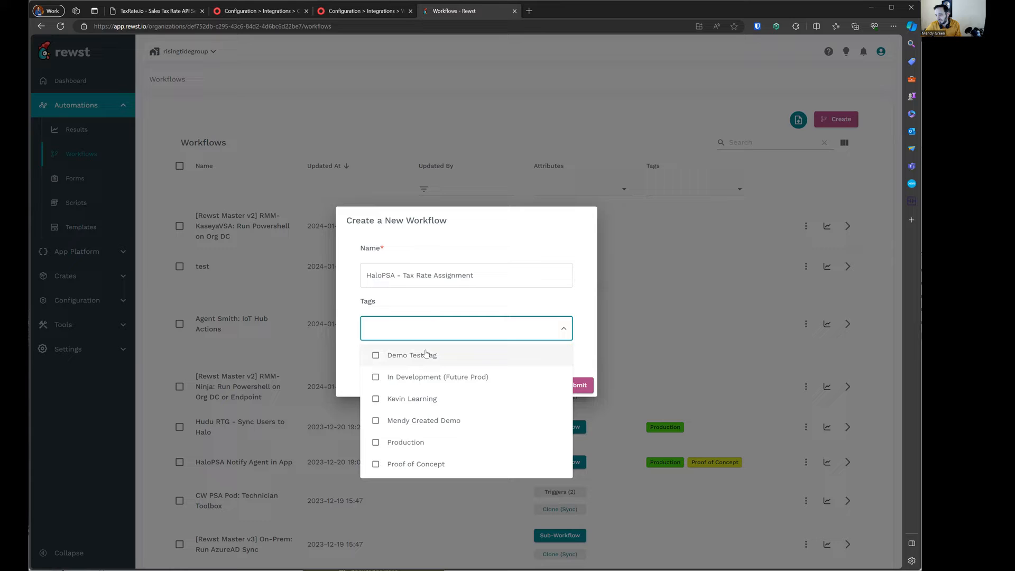
pyautogui.click(427, 356)
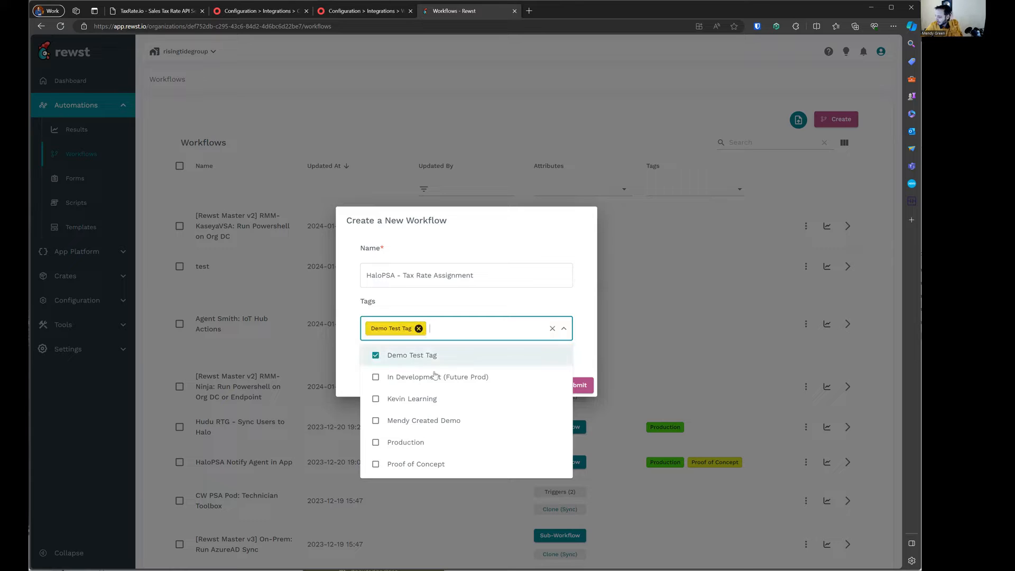
pyautogui.click(439, 422)
pyautogui.click(418, 328)
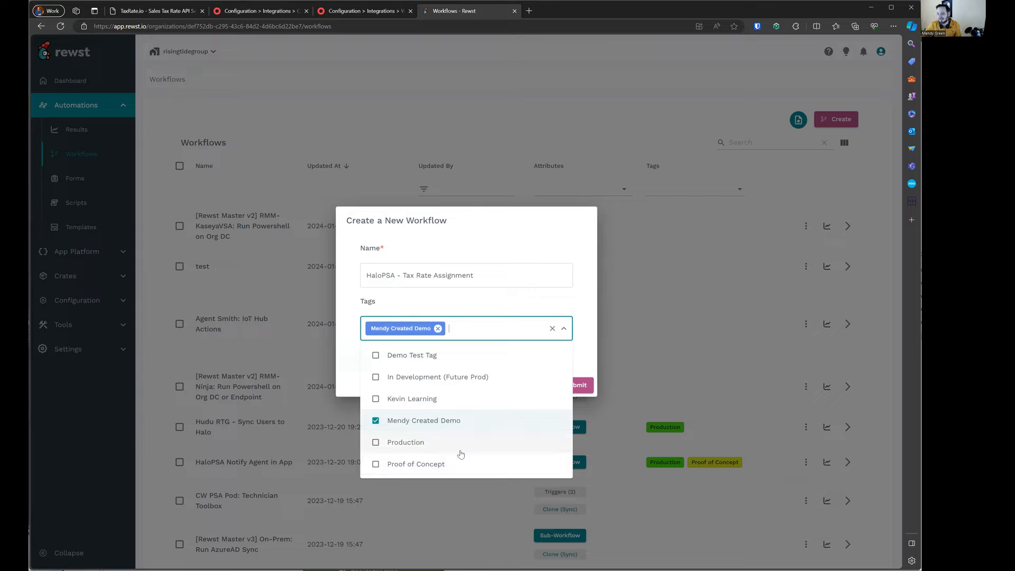
pyautogui.click(463, 464)
pyautogui.click(503, 309)
pyautogui.click(568, 383)
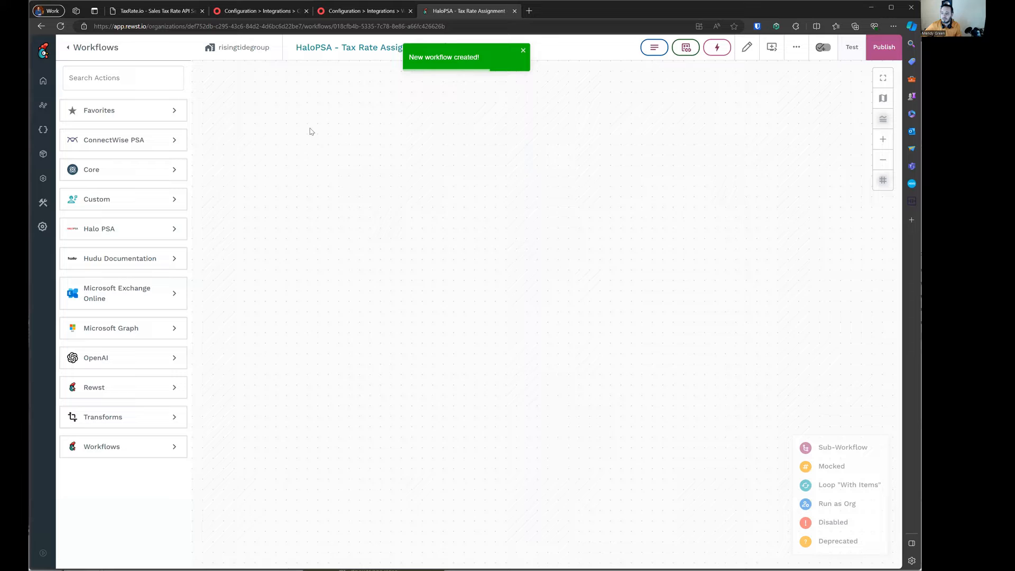
# - Add a noop task to the empty canvas, rename it start_here, and go back to the HaloPSA runbook
pyautogui.rightClick(312, 120)
pyautogui.click(361, 200)
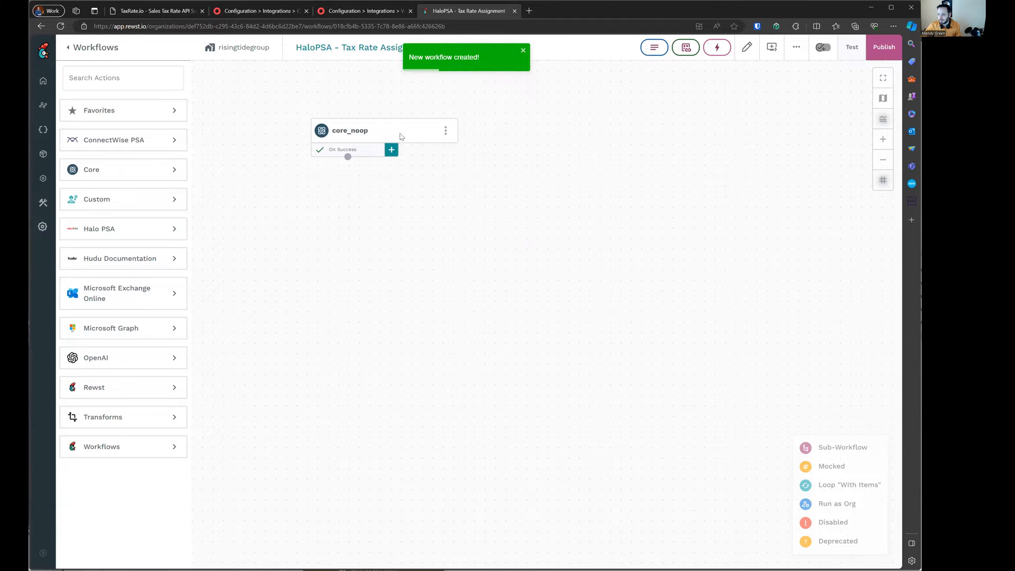
pyautogui.moveTo(330, 128); pyautogui.dragTo(263, 123)
pyautogui.click(281, 125)
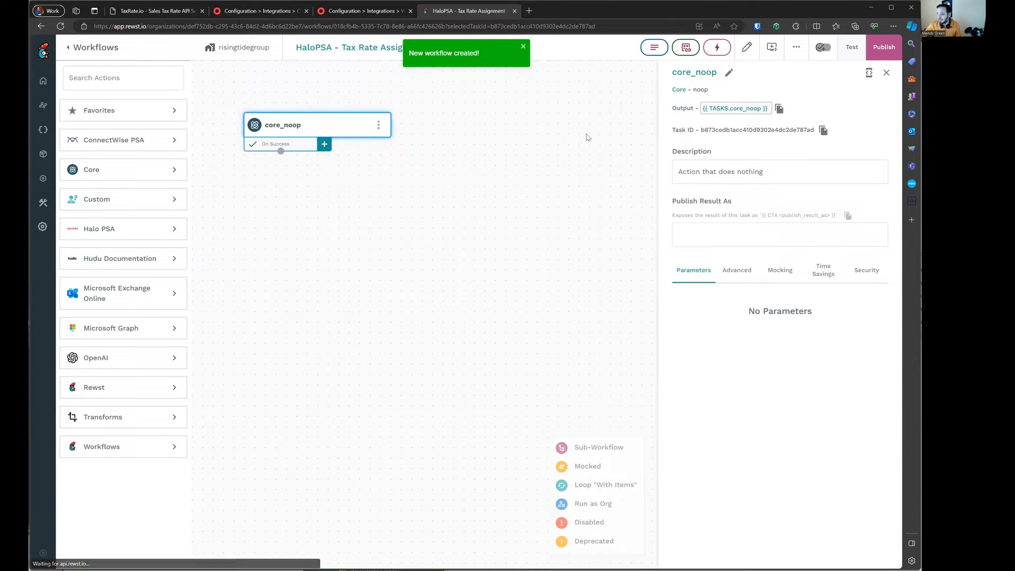
pyautogui.click(706, 73)
pyautogui.write('start_here')
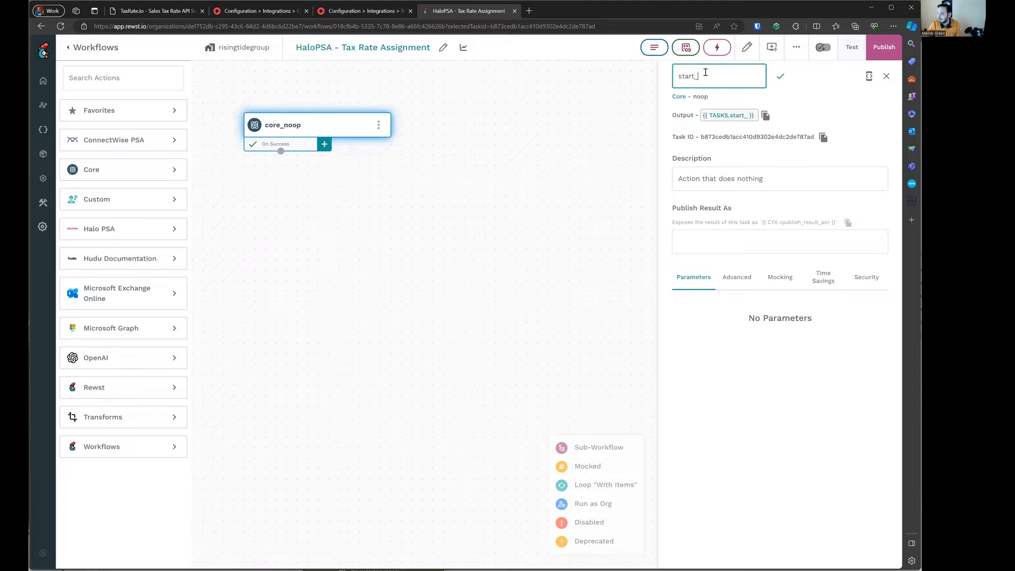
pyautogui.press('Return')
pyautogui.click(344, 148)
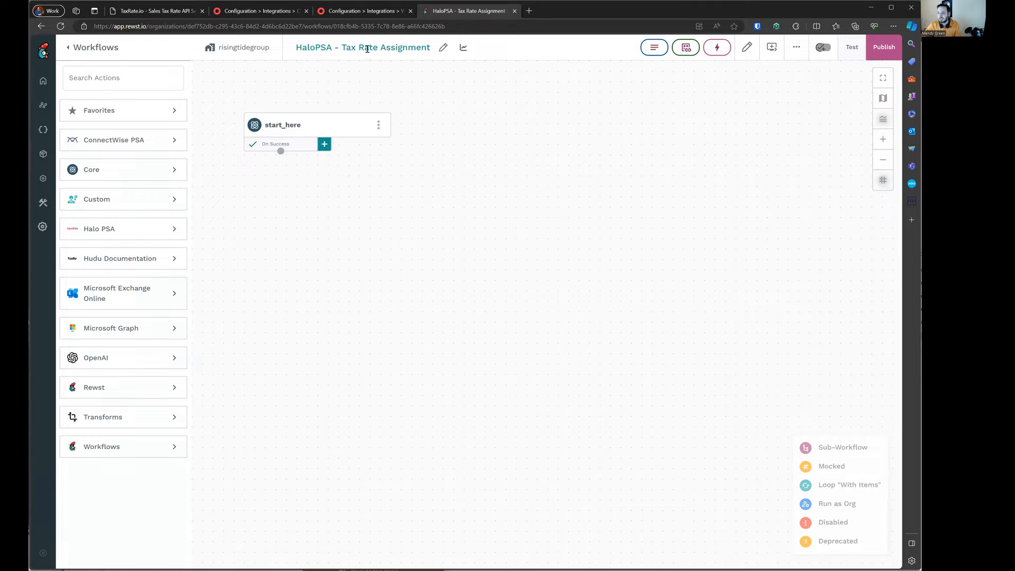
pyautogui.click(352, 11)
pyautogui.click(279, 11)
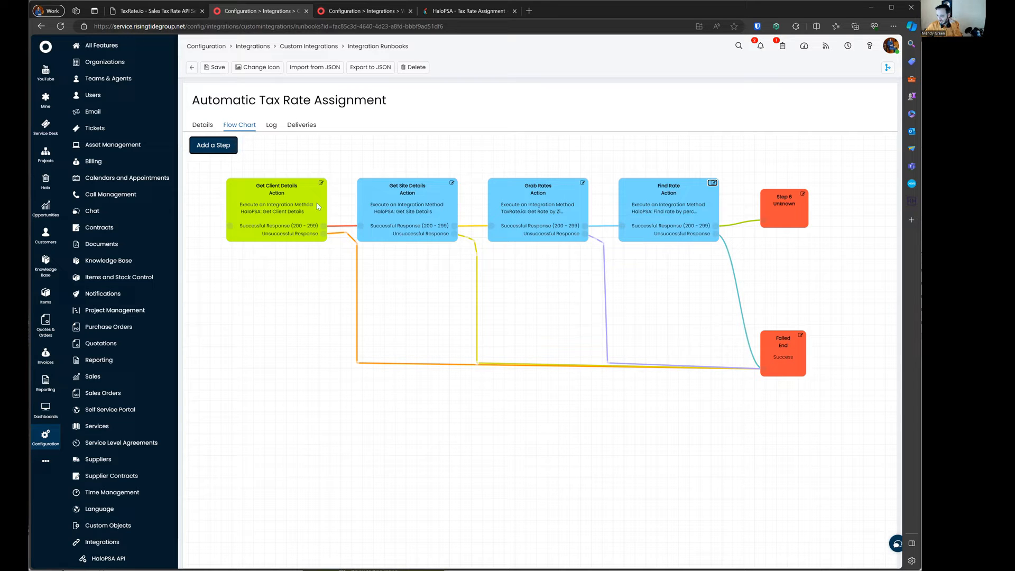
# - Inspect Get Client Details' /client/<<cid>> endpoint and main_site_id output, then check the webhook before returning to Rewst
pyautogui.click(321, 184)
pyautogui.click(273, 326)
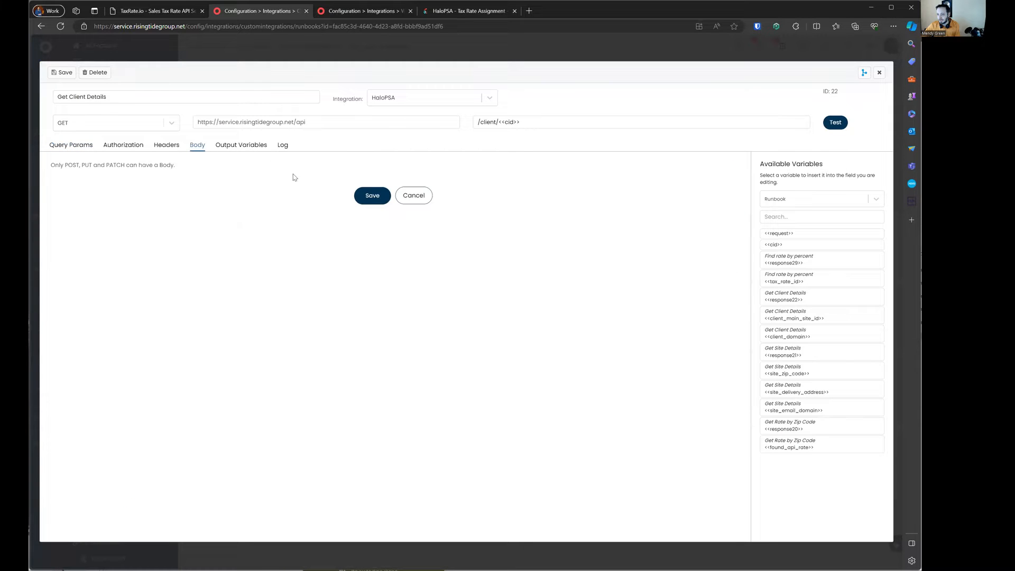
pyautogui.click(241, 146)
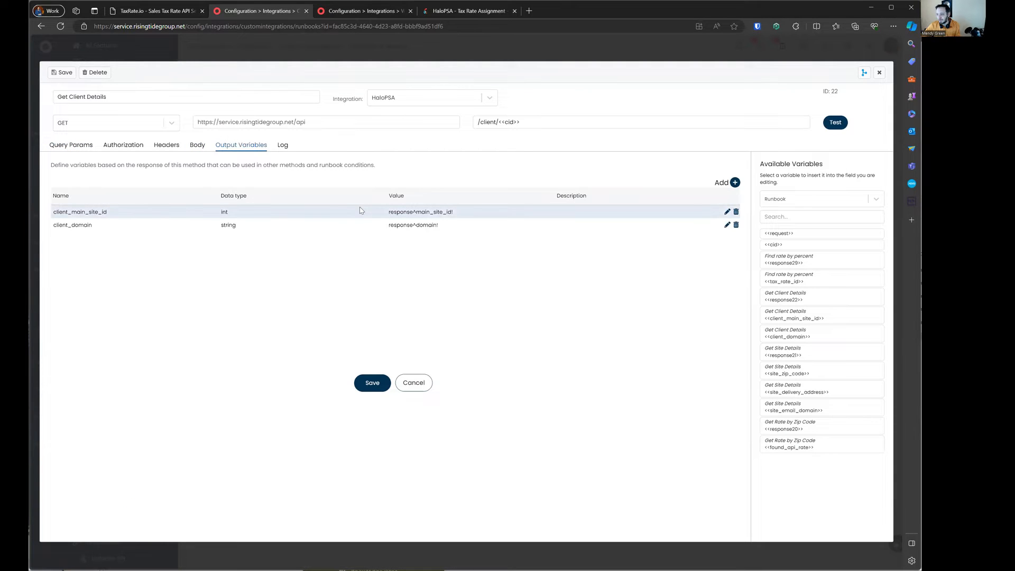
pyautogui.tripleClick(470, 209)
pyautogui.tripleClick(431, 216)
pyautogui.moveTo(526, 120); pyautogui.dragTo(442, 123)
pyautogui.tripleClick(414, 213)
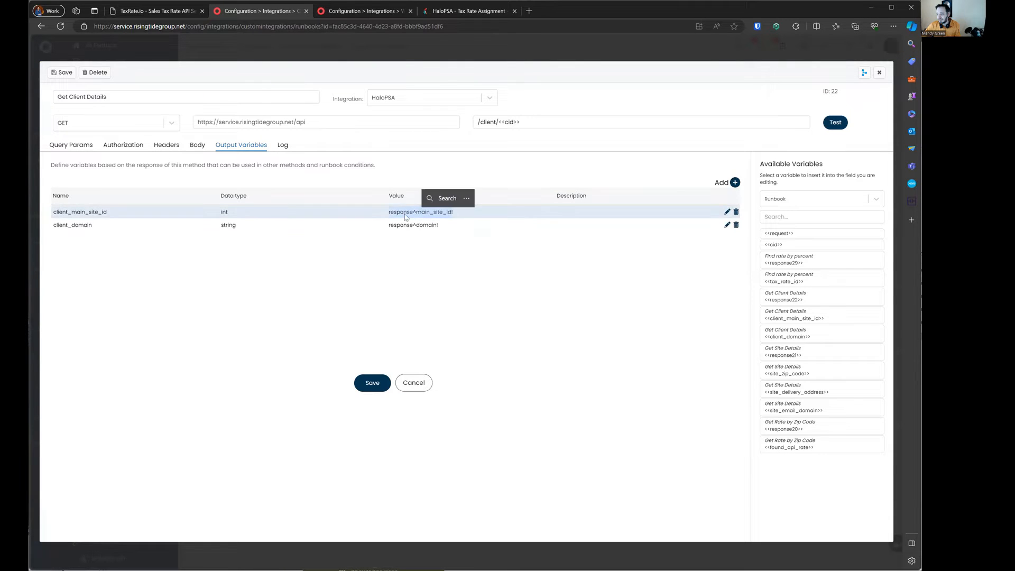
pyautogui.click(420, 234)
pyautogui.click(387, 15)
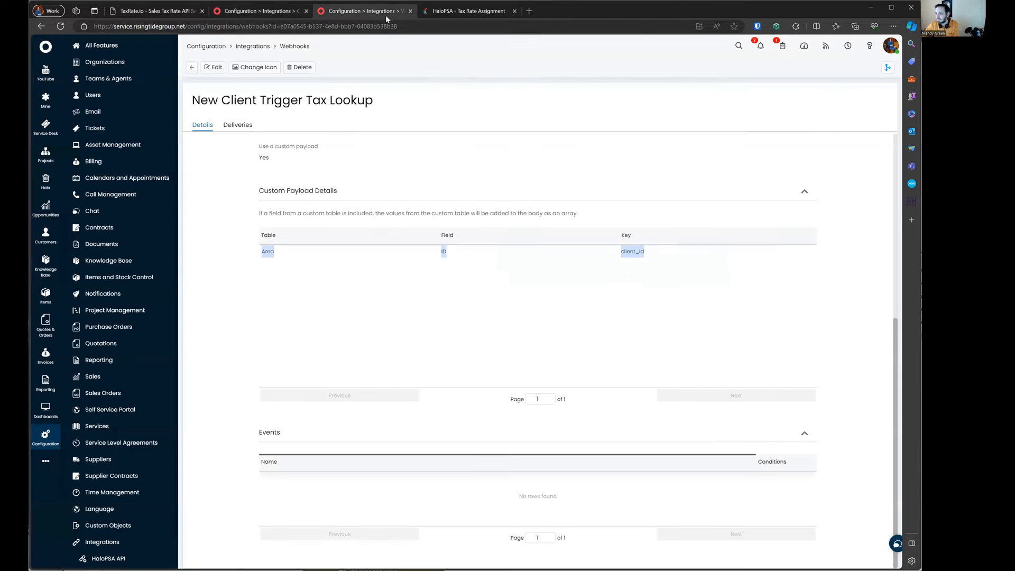
pyautogui.click(439, 11)
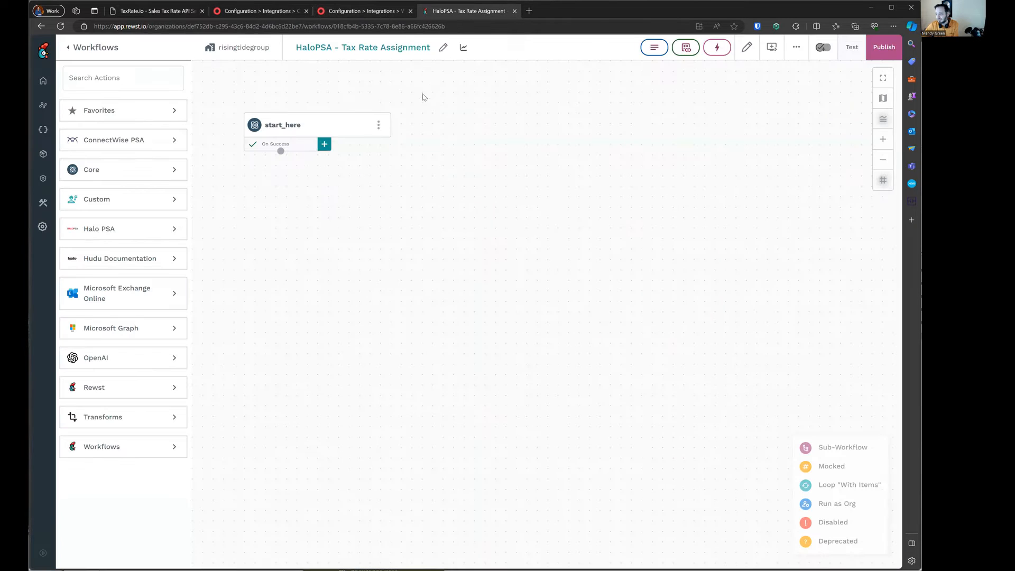
# - Add a Halo PSA API Request task and link start_here's success path to it
pyautogui.rightClick(254, 180)
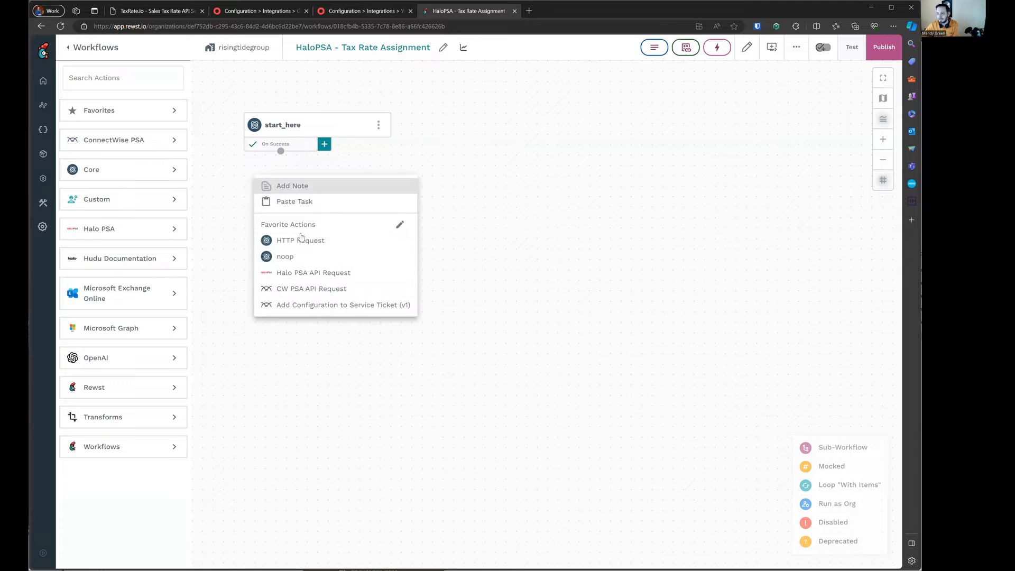
pyautogui.click(305, 272)
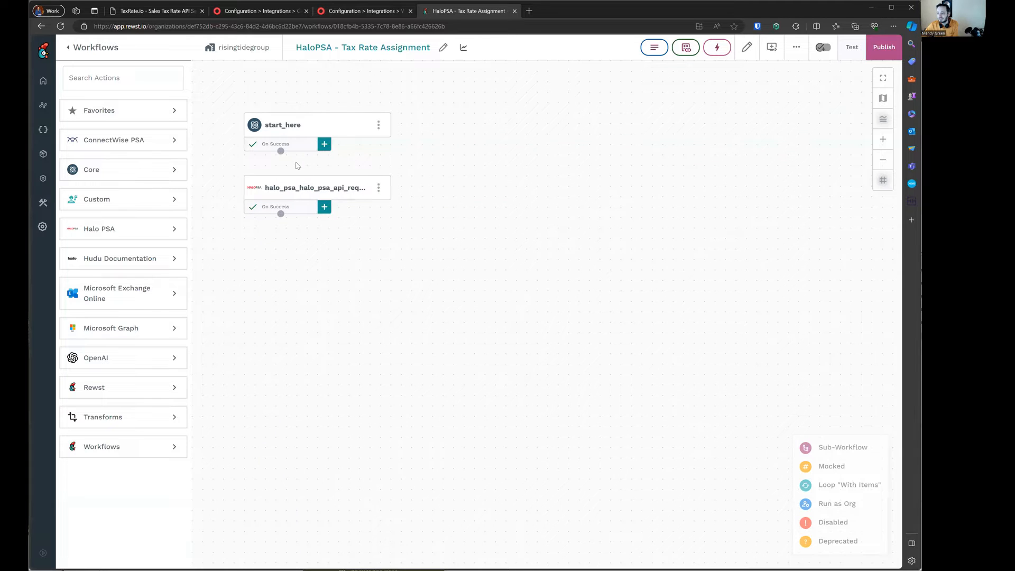
pyautogui.click(379, 188)
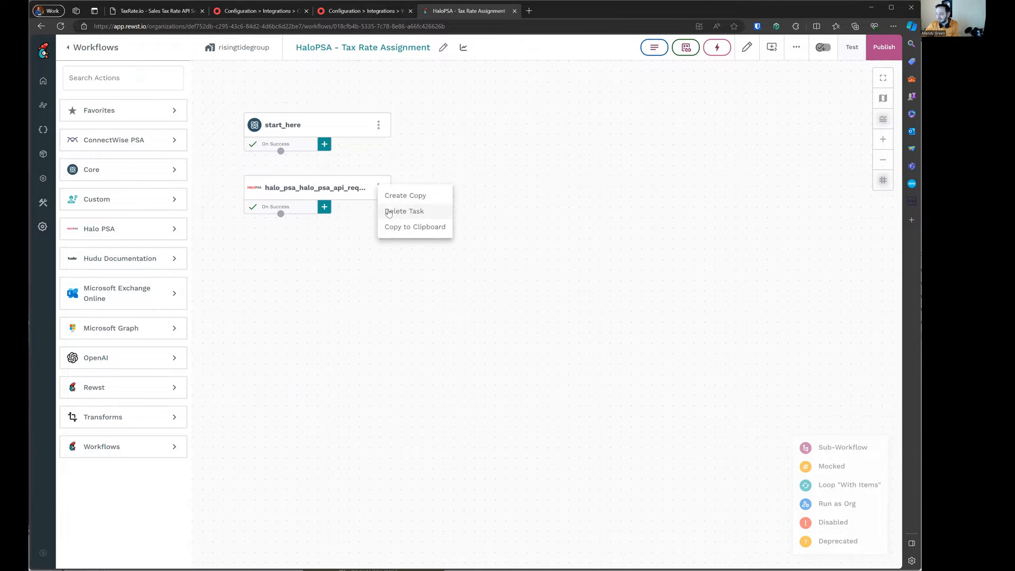
pyautogui.click(340, 195)
pyautogui.moveTo(282, 152); pyautogui.dragTo(288, 188)
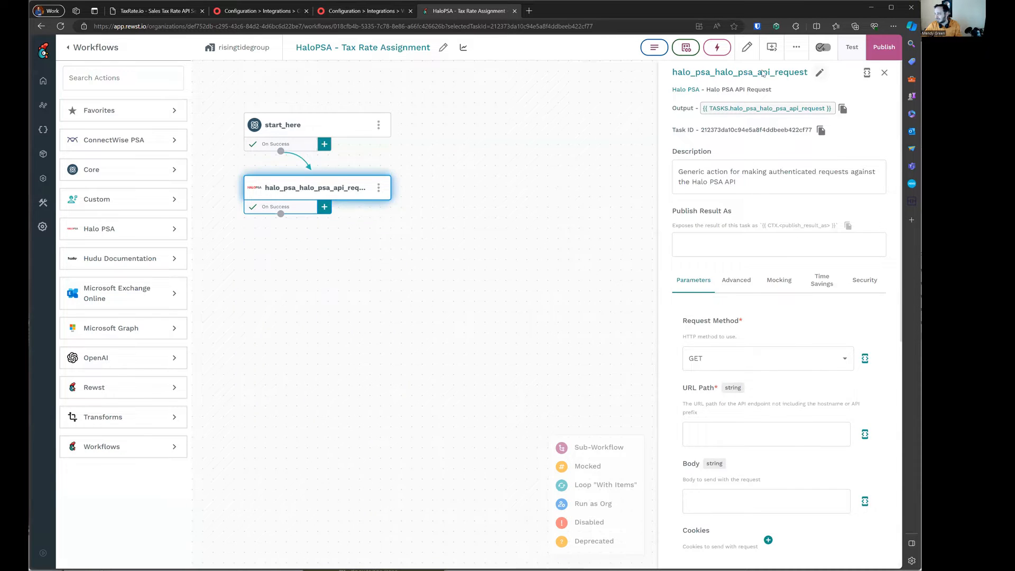
# - Rename the new task get_client, then switch to the webhook page
pyautogui.click(789, 76)
pyautogui.write('get_client')
pyautogui.press('Return')
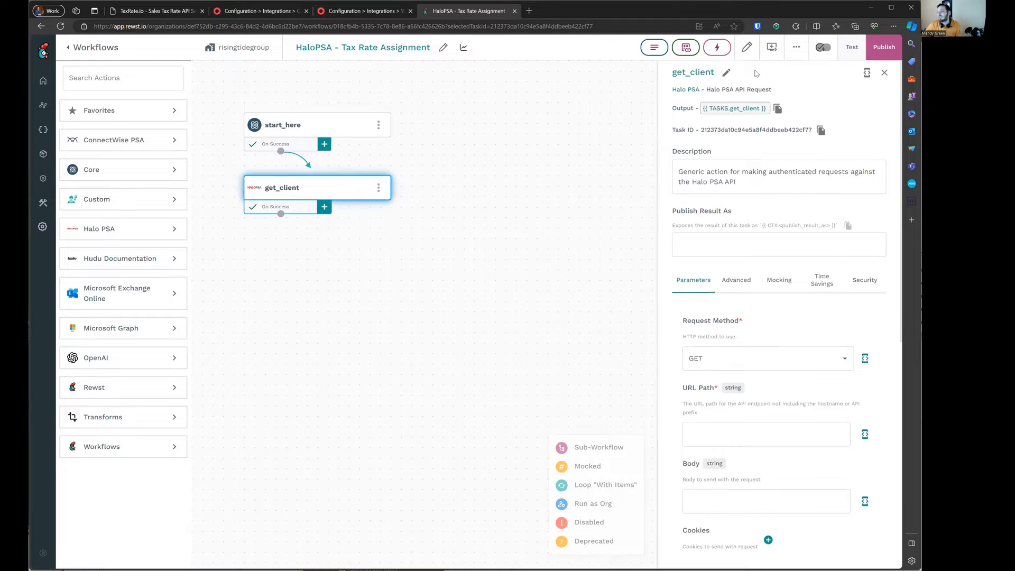
pyautogui.click(334, 18)
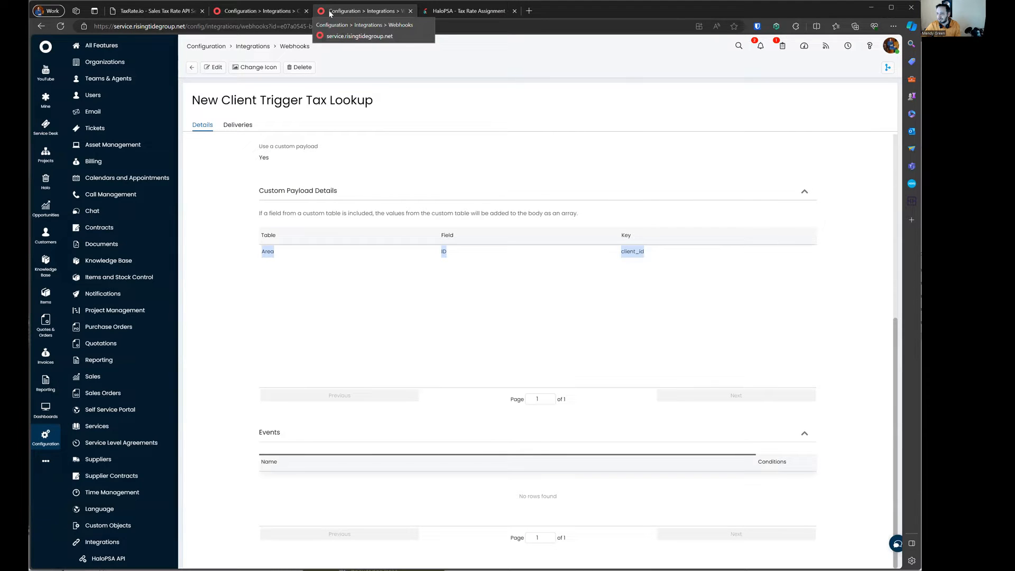
# - Copy /client/<<cid>> from the runbook and set get_client's URL Path to /client/{{ CTX.client_id }}
pyautogui.moveTo(372, 12); pyautogui.dragTo(165, 14)
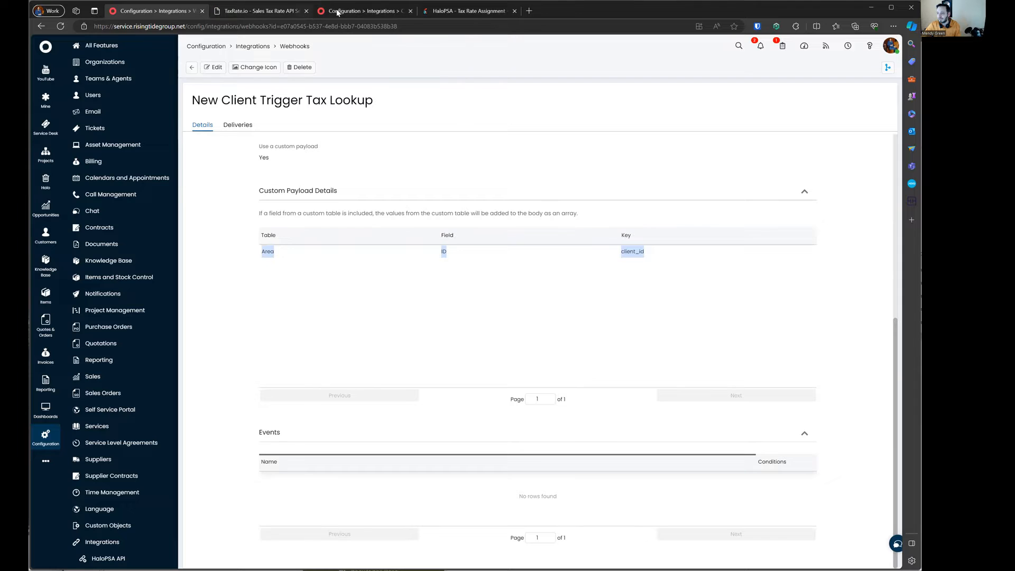
pyautogui.click(338, 9)
pyautogui.tripleClick(512, 126)
pyautogui.hotkey('ctrl', 'c')
pyautogui.click(478, 16)
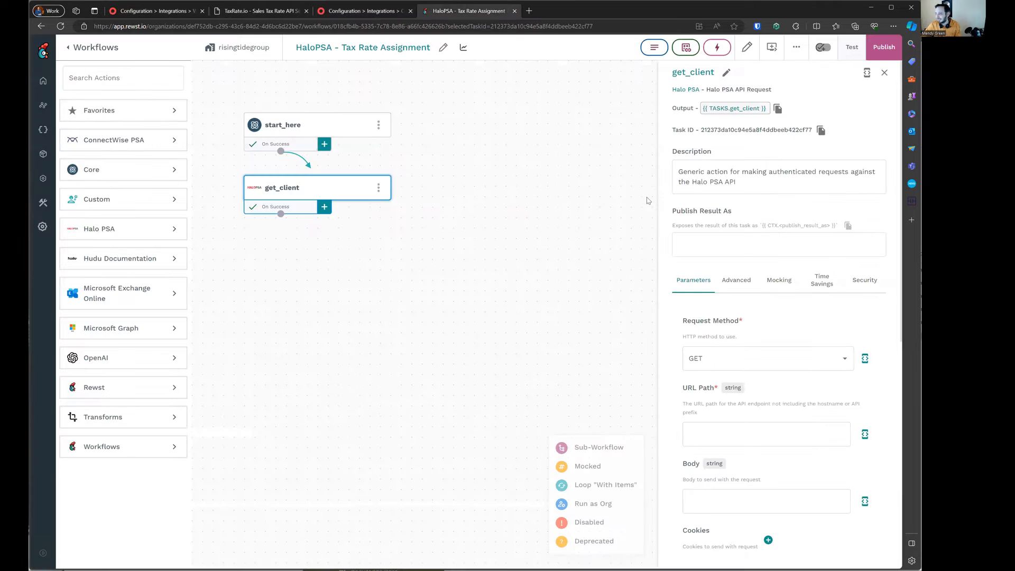
pyautogui.click(870, 435)
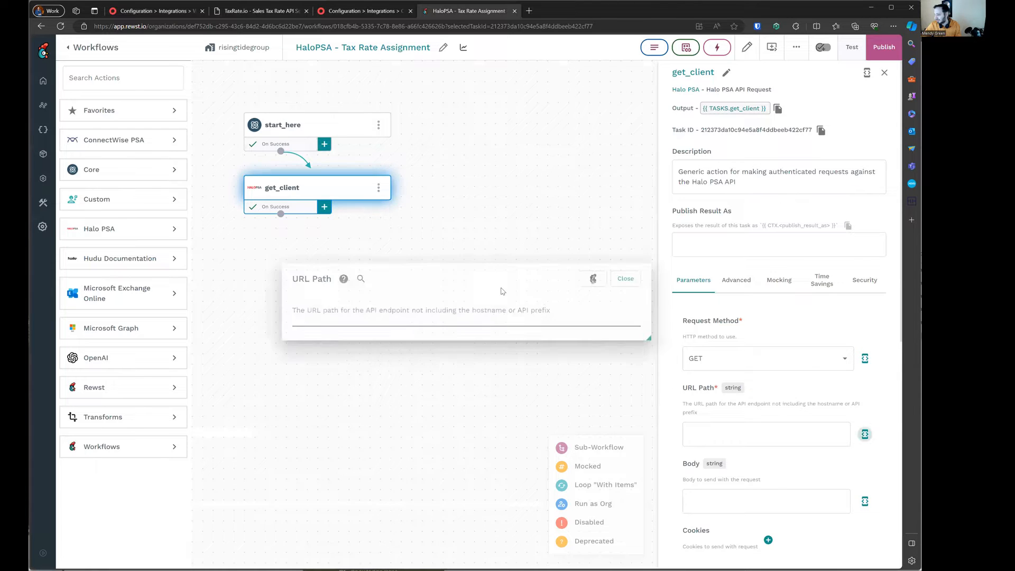
pyautogui.hotkey('ctrl', 'v')
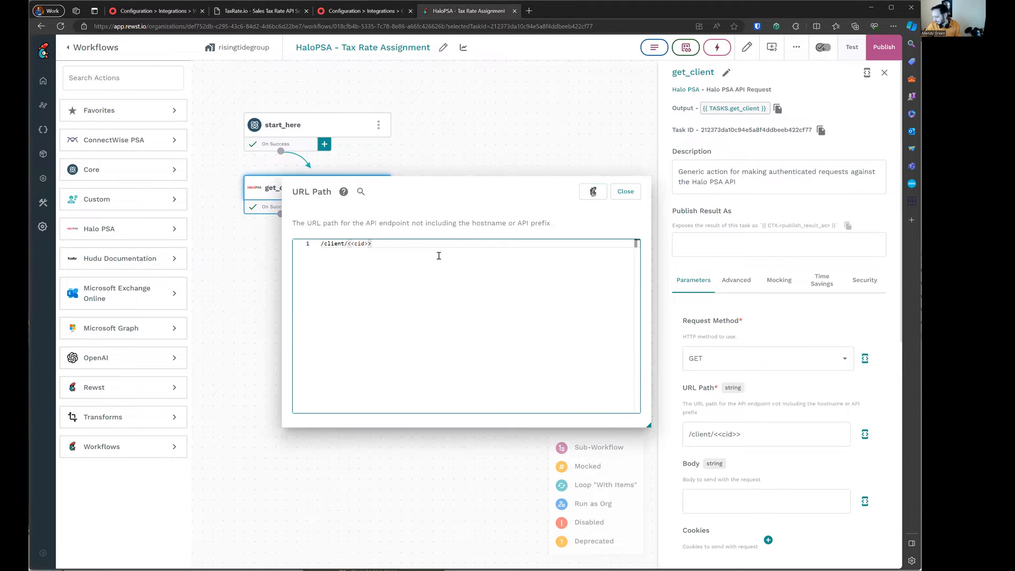
pyautogui.hotkey('ctrl', 'shift', 'Left')
pyautogui.hotkey('ctrl', 'shift', 'Left')
pyautogui.hotkey('ctrl', 'shift', 'Left')
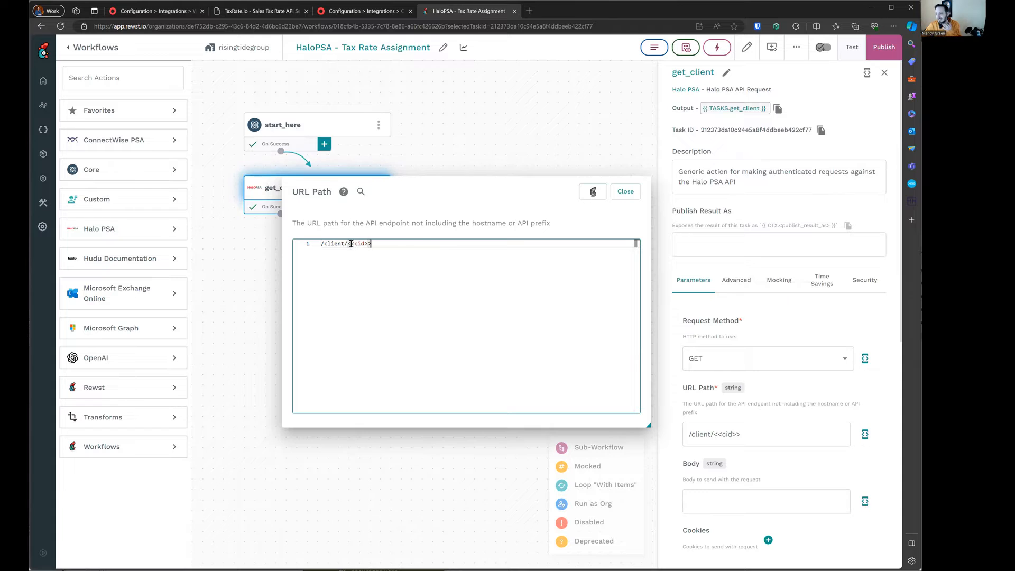
pyautogui.write('{{')
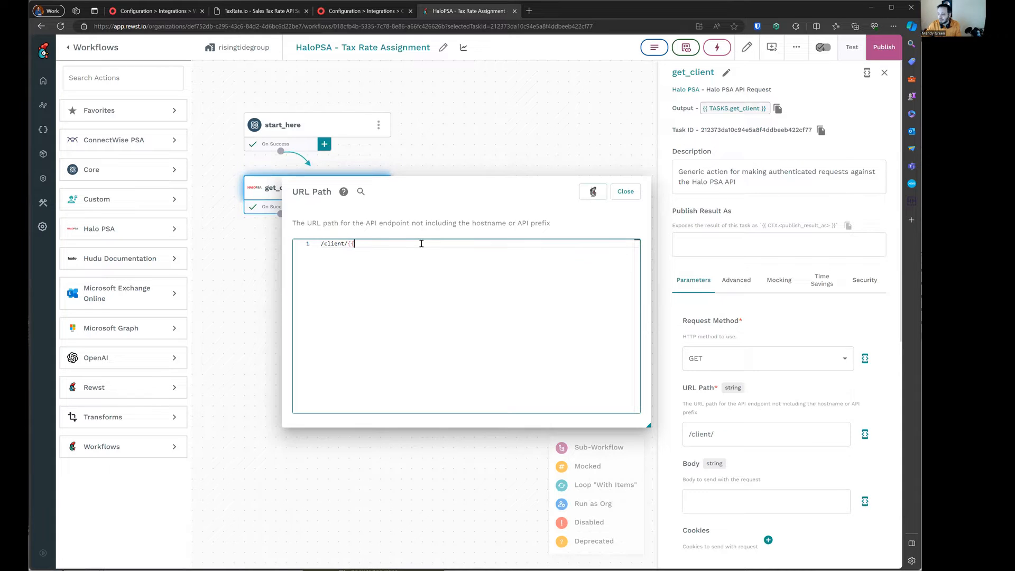
pyautogui.write(' CTX.client_id')
pyautogui.press('End')
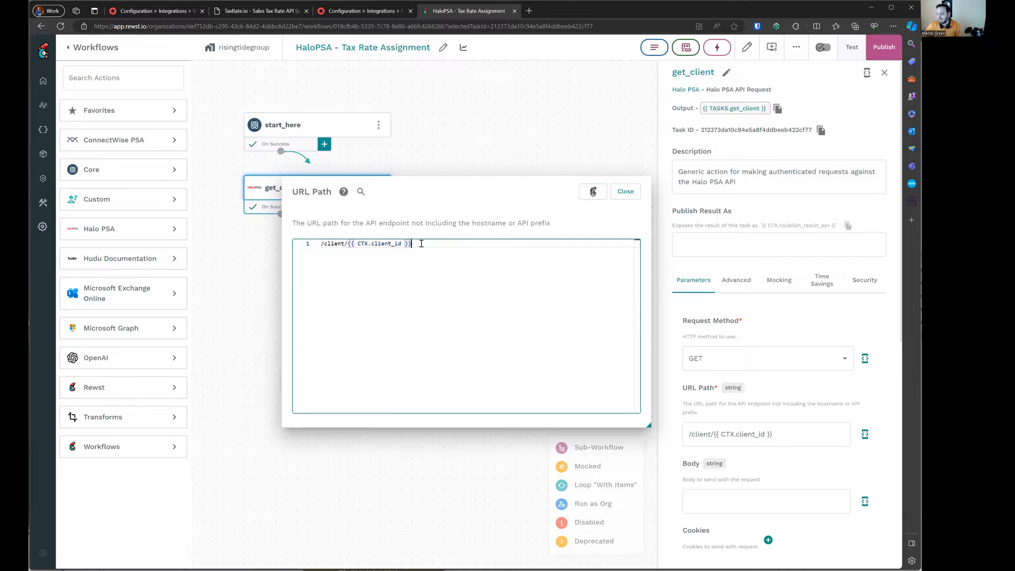
pyautogui.click(625, 192)
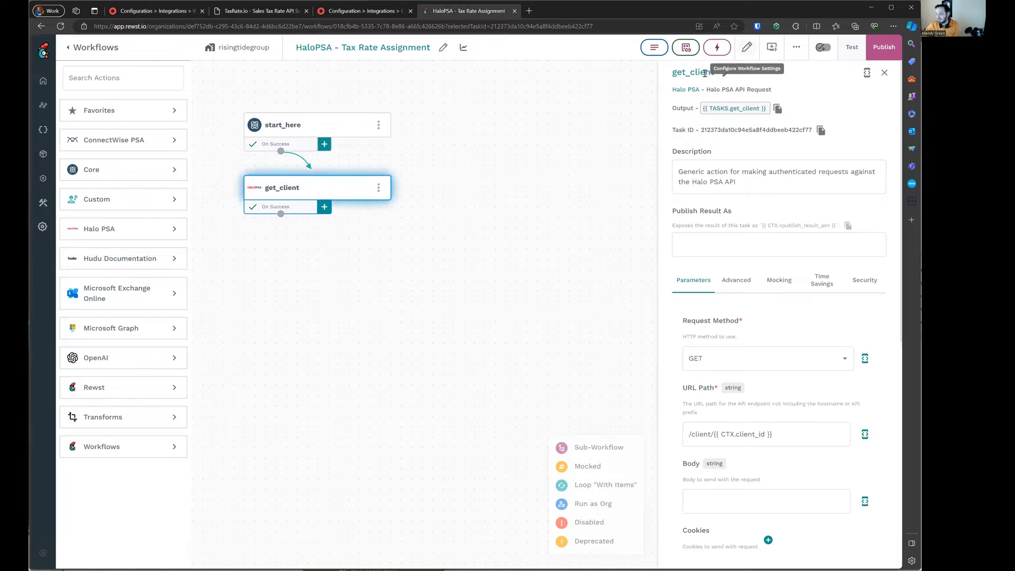
# - Add a client_id text input in the workflow settings and save the configuration
pyautogui.click(747, 47)
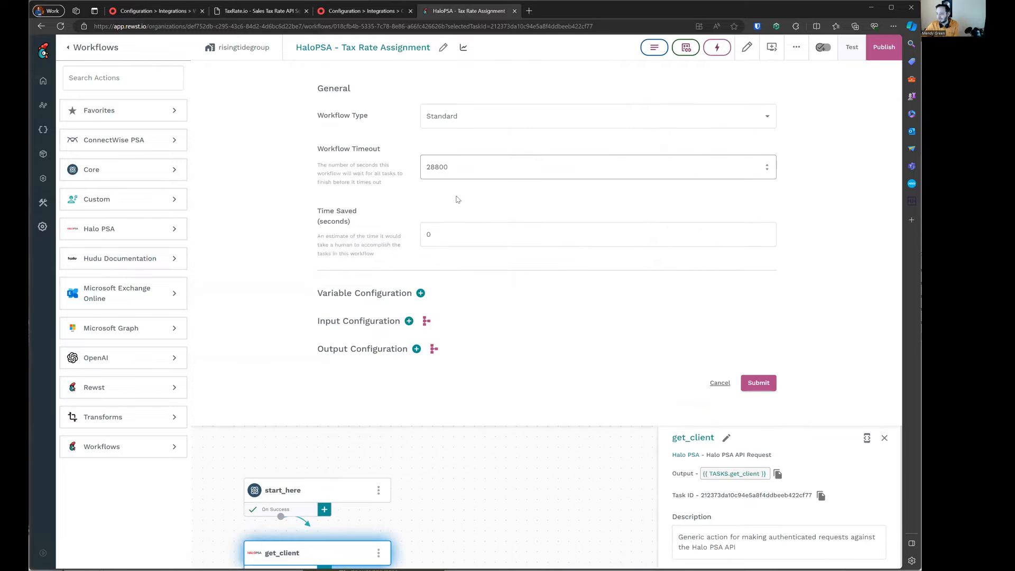
pyautogui.click(409, 321)
pyautogui.click(369, 350)
pyautogui.write('client_id')
pyautogui.click(530, 371)
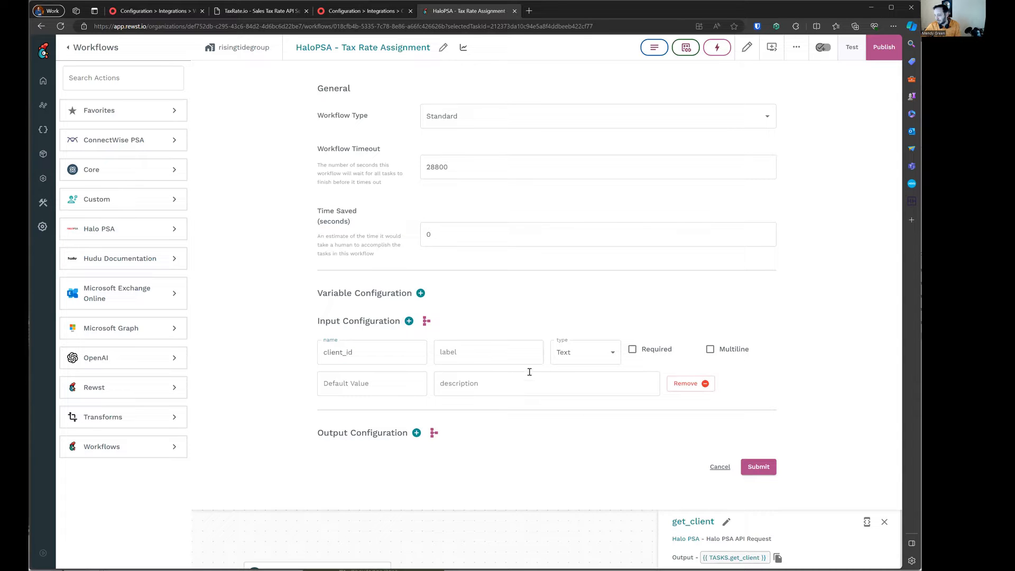
pyautogui.click(752, 463)
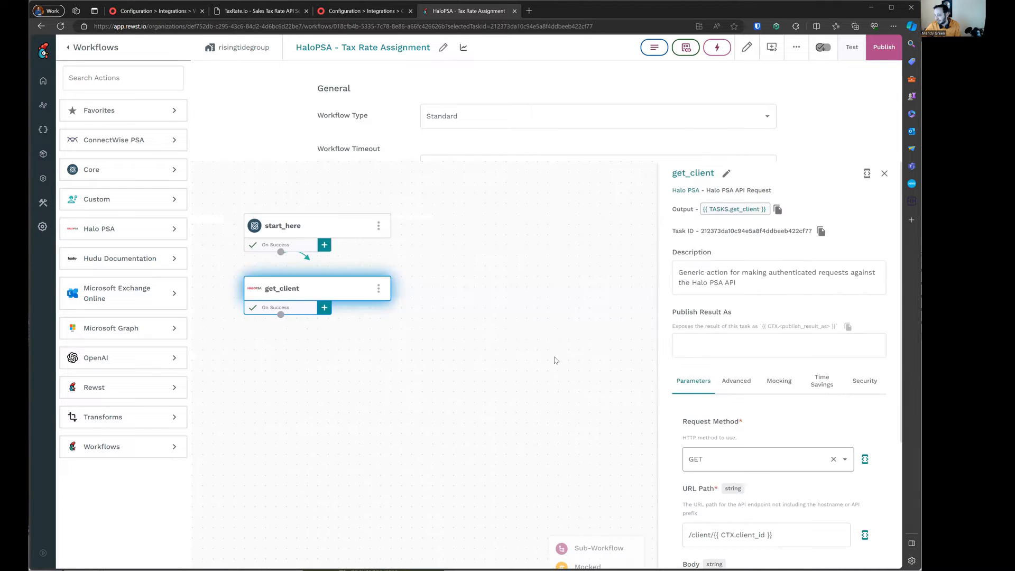
pyautogui.click(476, 238)
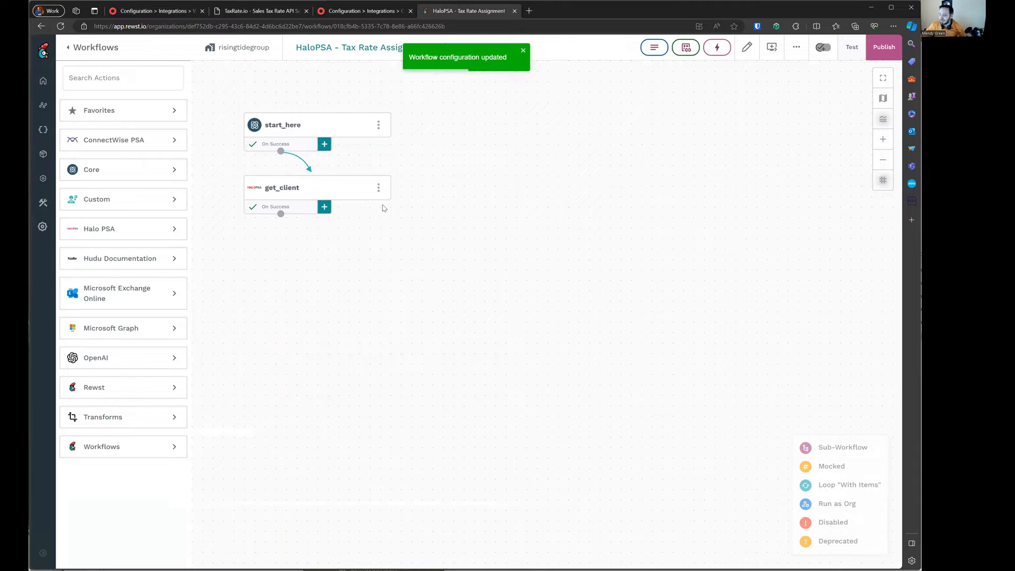
# - Open get_client's On Success transition and check main_site_id in the runbook response
pyautogui.click(306, 207)
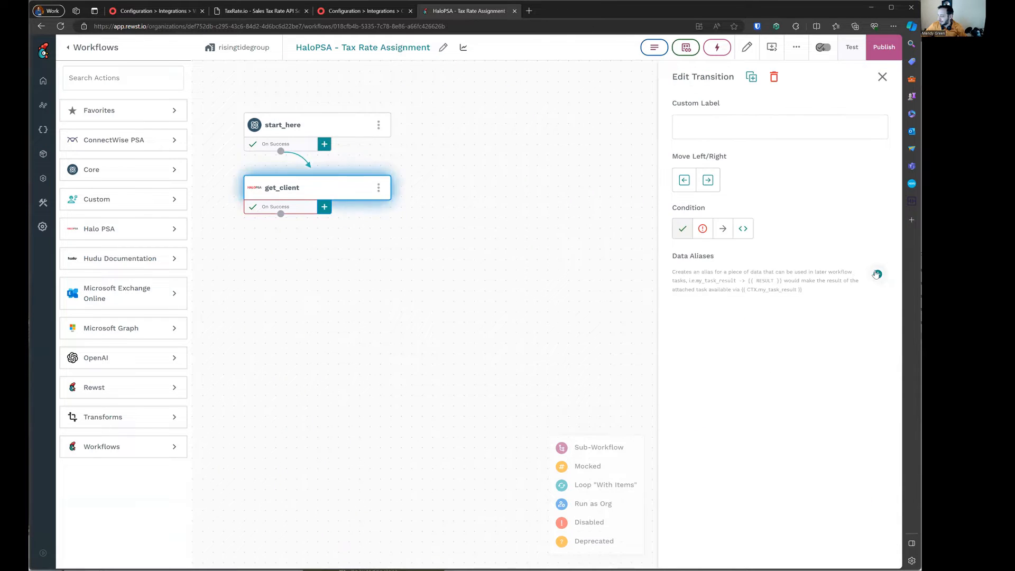
pyautogui.click(331, 16)
pyautogui.click(276, 15)
pyautogui.click(335, 12)
pyautogui.moveTo(417, 212); pyautogui.dragTo(485, 213)
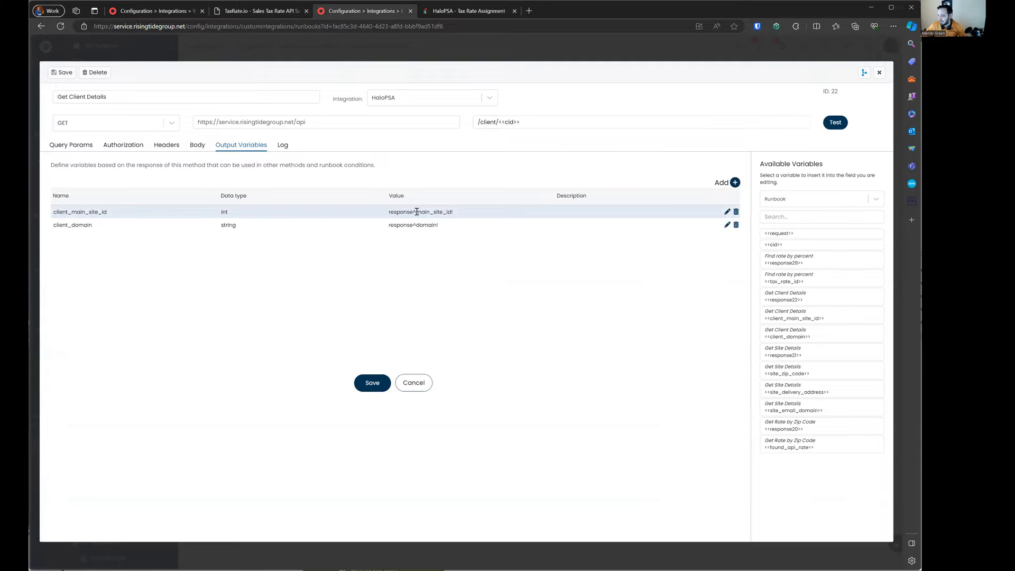
pyautogui.rightClick(447, 215)
pyautogui.click(446, 222)
pyautogui.click(472, 12)
# - Add data alias main_site_id set to {{ TASKS.get_client.result.result.main_site_id }}
pyautogui.click(878, 274)
pyautogui.click(701, 312)
pyautogui.write('main_site_id')
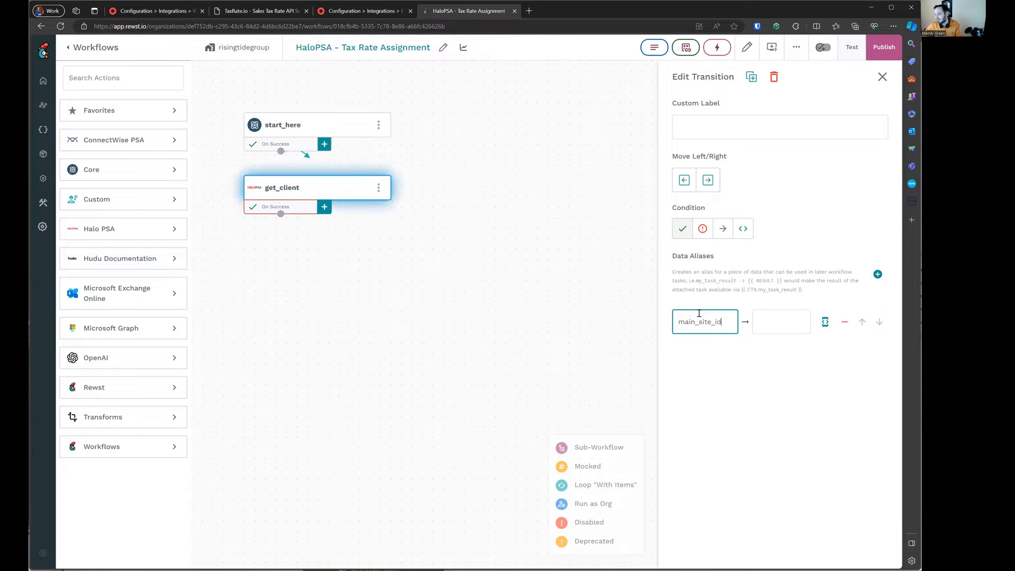
pyautogui.click(825, 321)
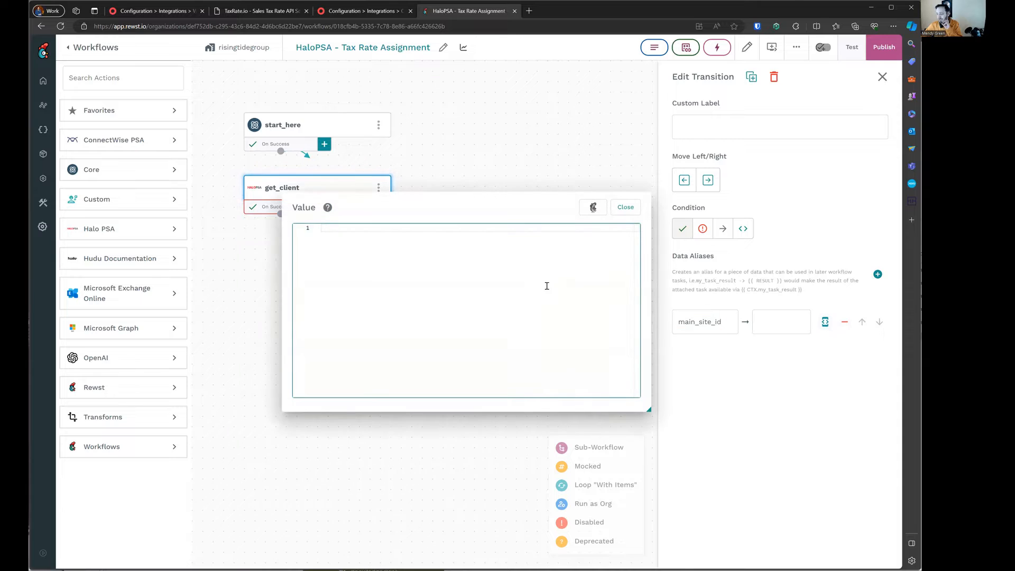
pyautogui.write('{{ TASKS.')
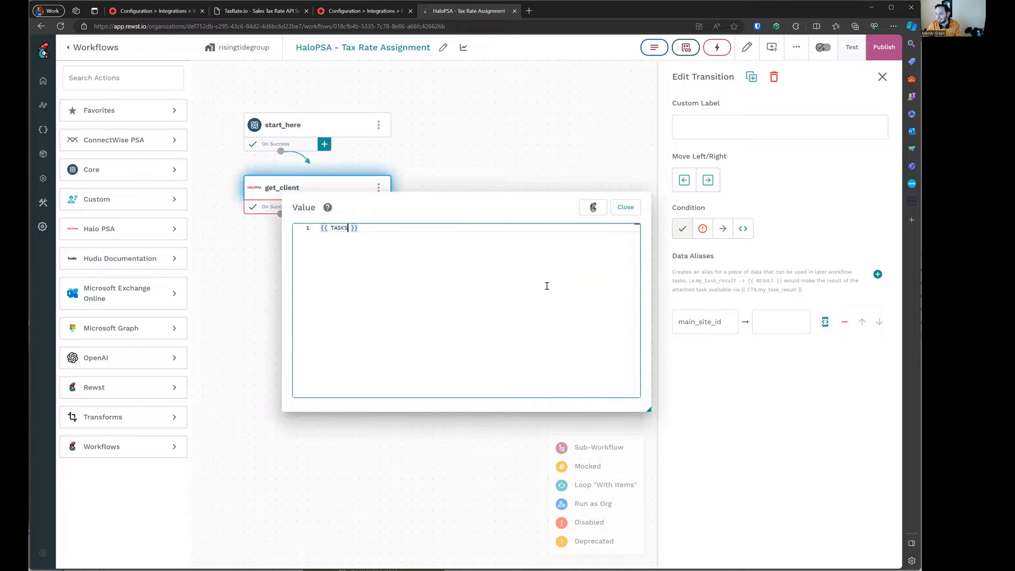
pyautogui.write('get_client.result.result')
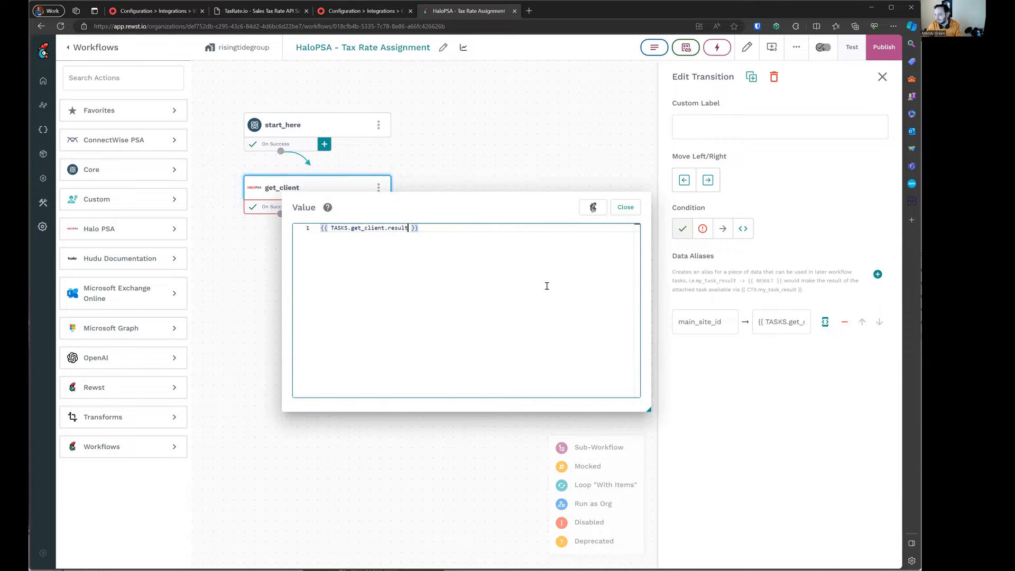
pyautogui.write('.main_site_')
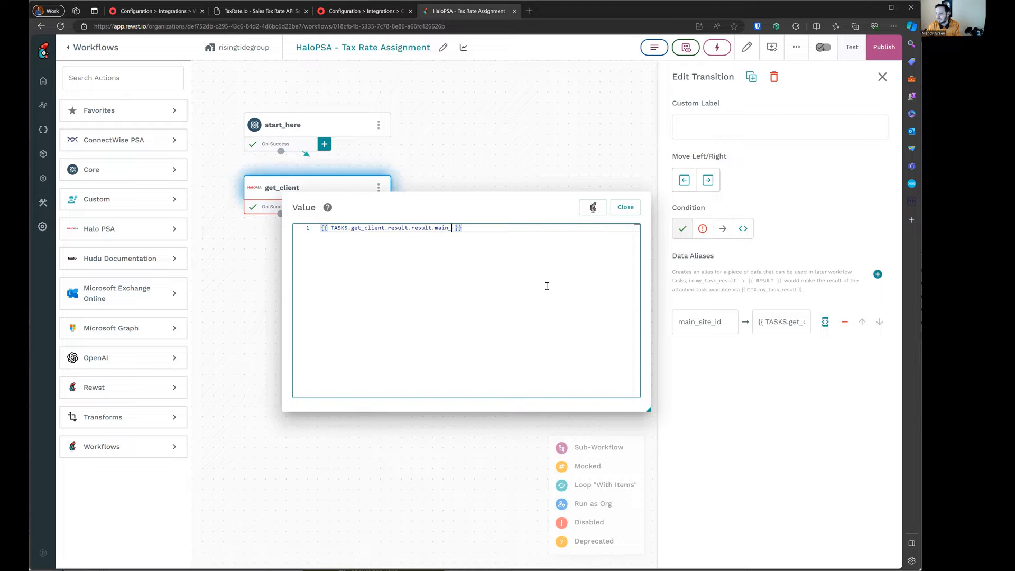
pyautogui.write('id')
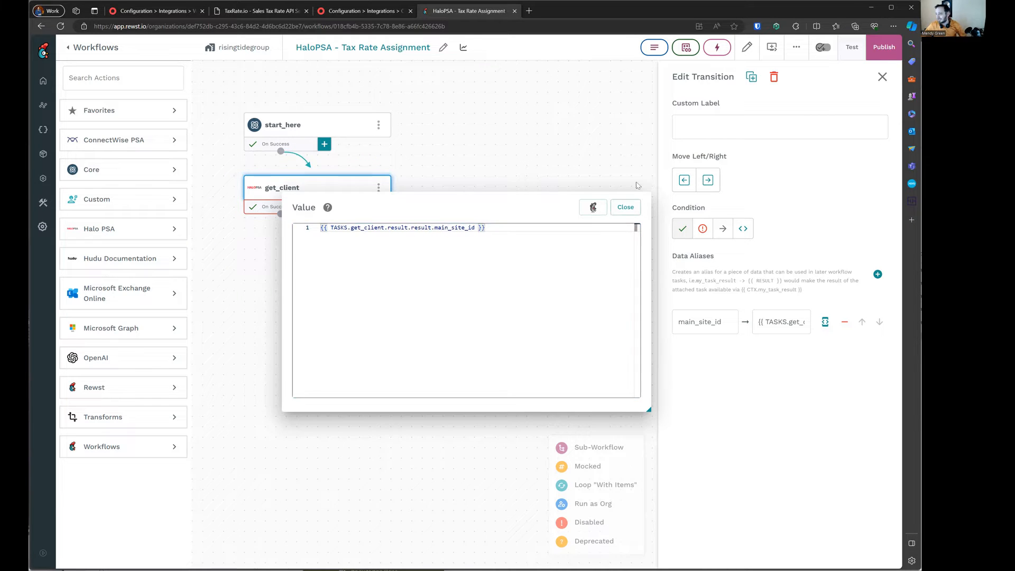
pyautogui.click(624, 210)
# - Publish the workflow and go back to the Get Client Details runbook
pyautogui.click(881, 47)
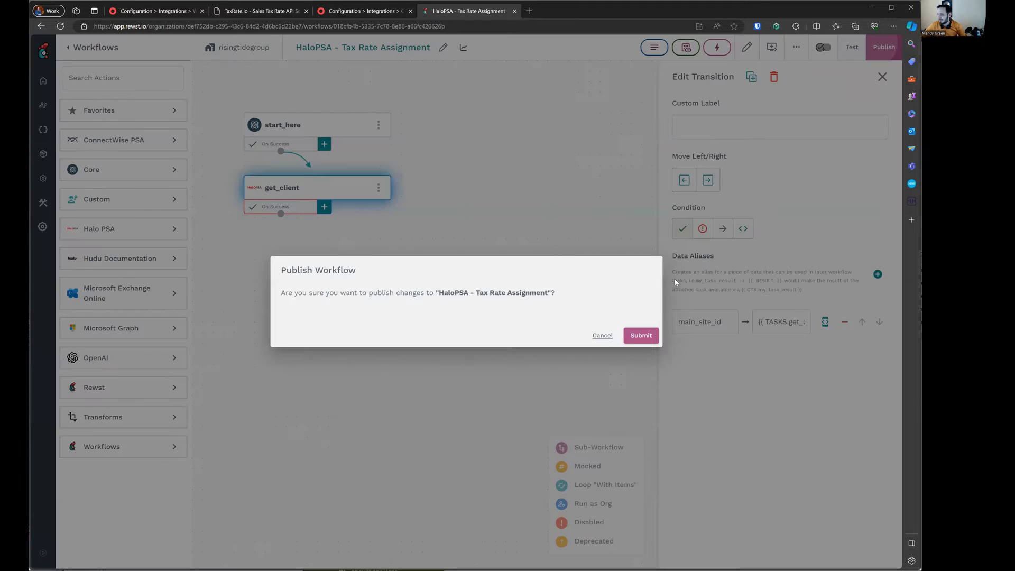
pyautogui.click(641, 336)
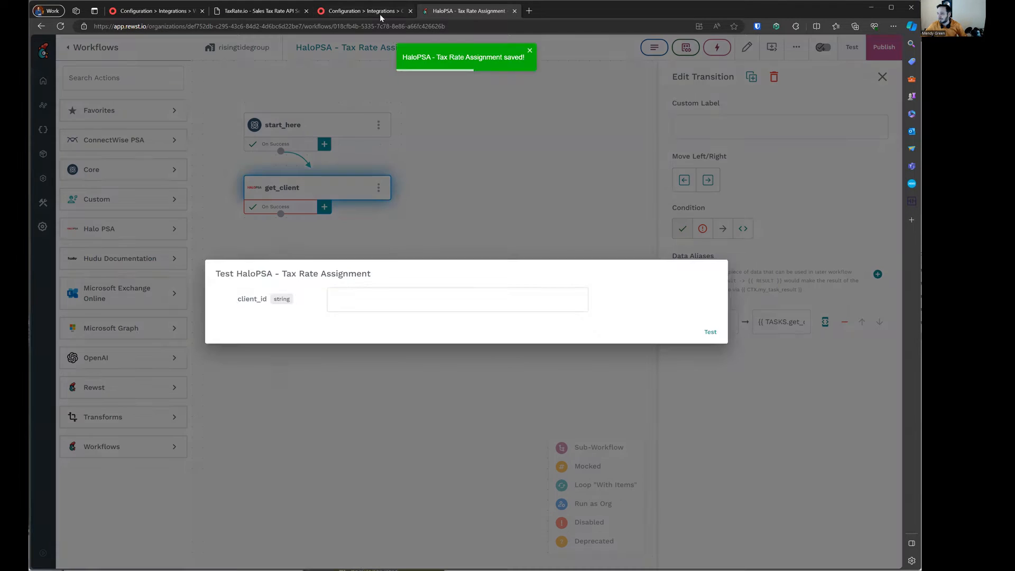
pyautogui.click(380, 13)
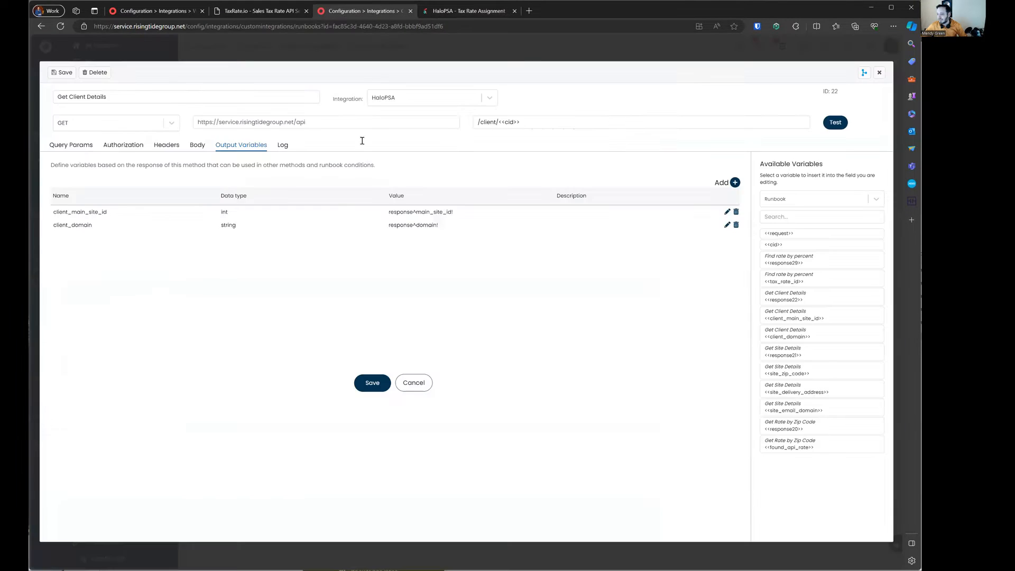
# - Check the latest Get Client Details log entry shows the request to /client/93
pyautogui.click(286, 148)
pyautogui.click(268, 191)
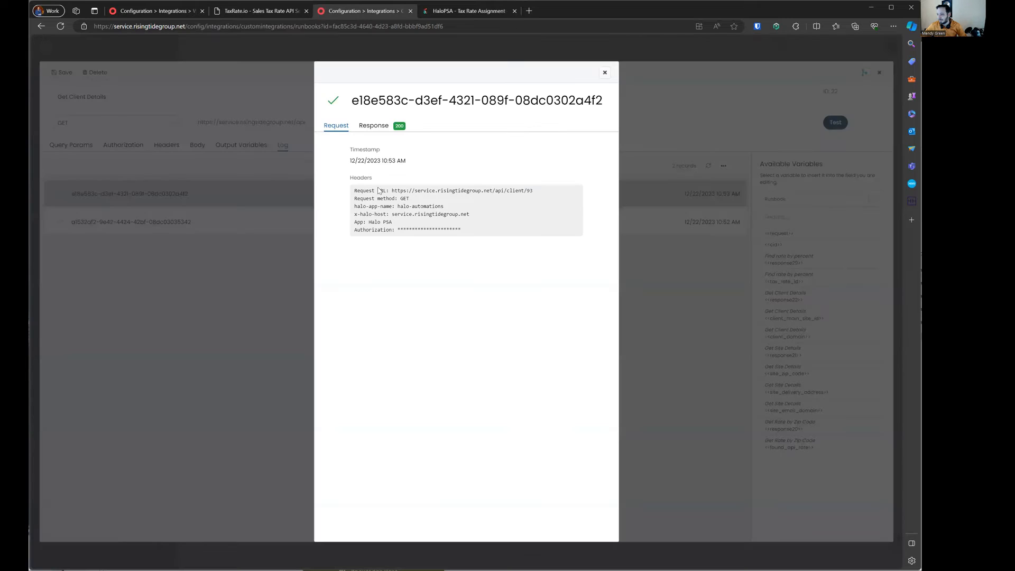
pyautogui.moveTo(524, 190); pyautogui.dragTo(533, 191)
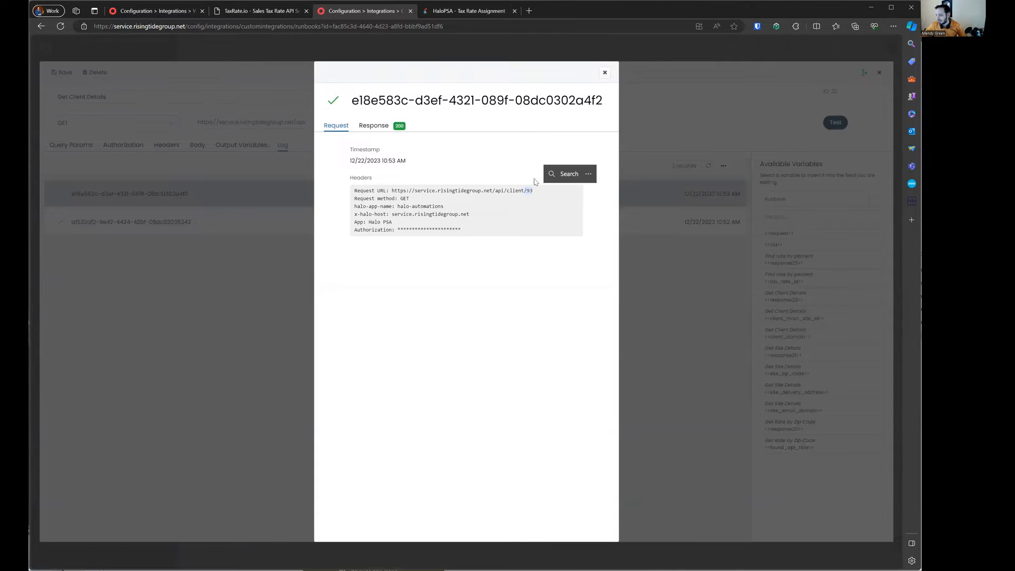
# - Run a Rewst workflow test with client_id 93
pyautogui.click(497, 11)
pyautogui.click(409, 298)
pyautogui.write('93')
pyautogui.click(717, 333)
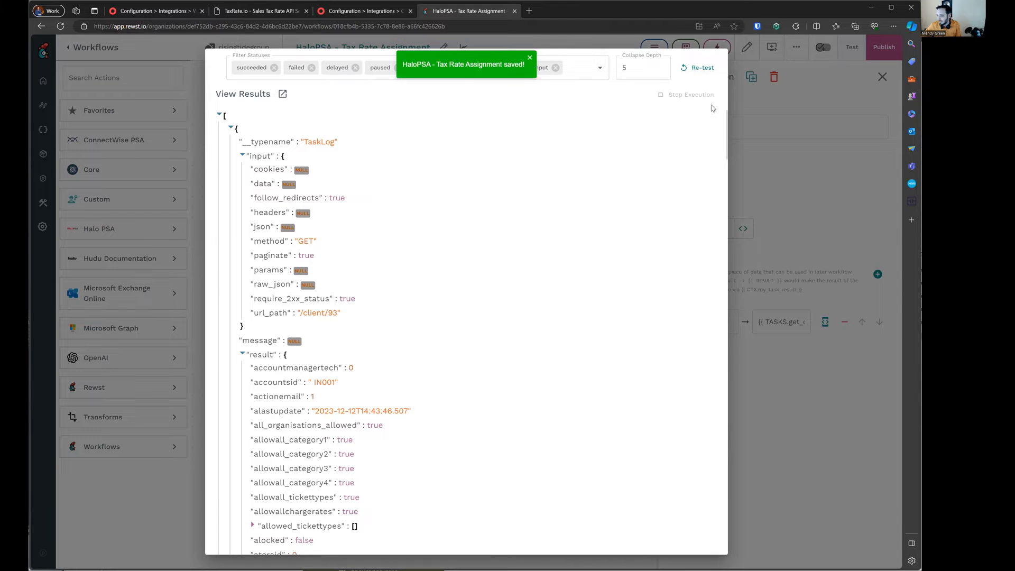
# - Check the test results and confirm the run's context shows main_site_id 169 from get_client
pyautogui.click(241, 354)
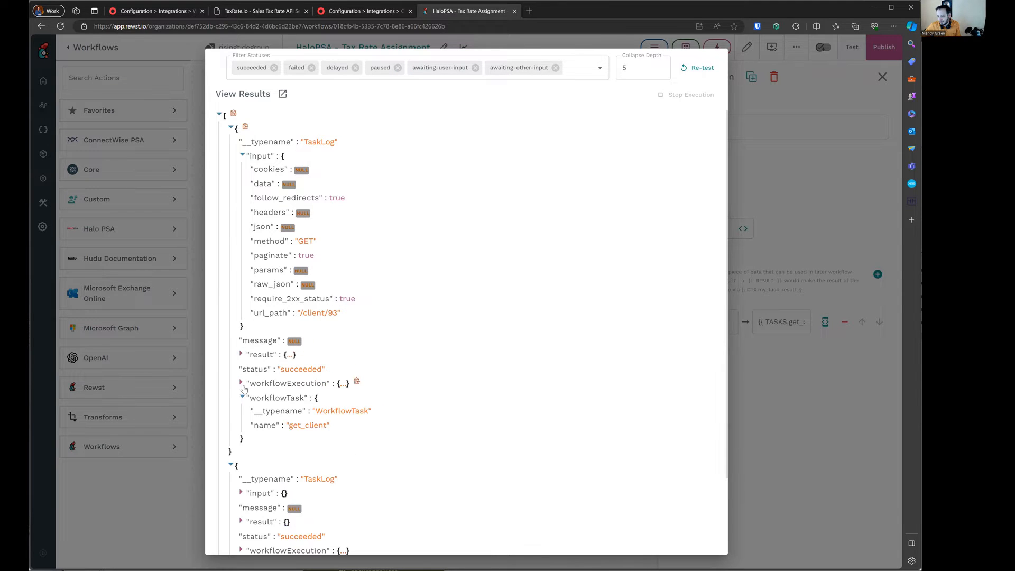
pyautogui.scroll(-2, 264, 386)
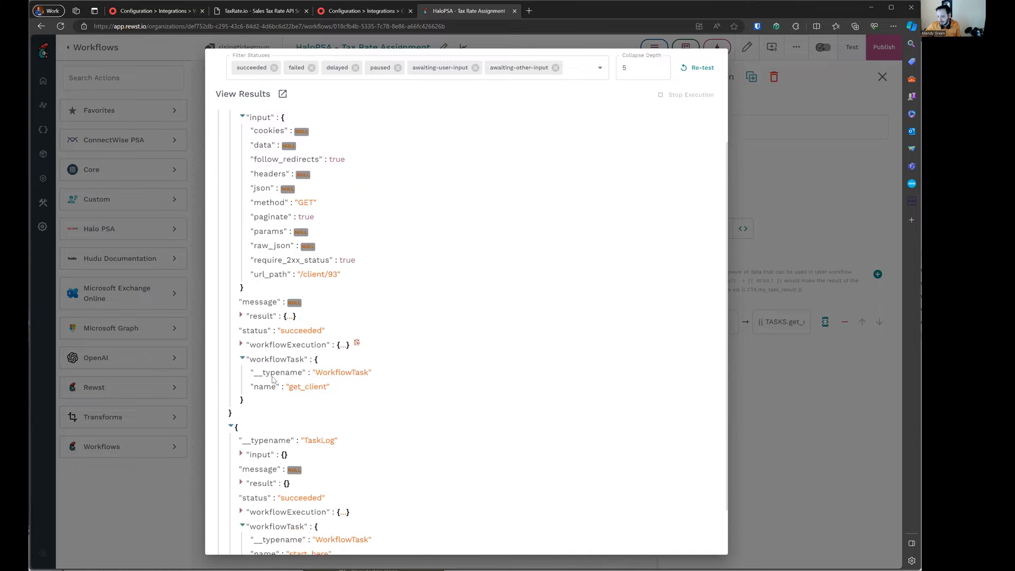
pyautogui.scroll(2, 286, 141)
pyautogui.click(283, 95)
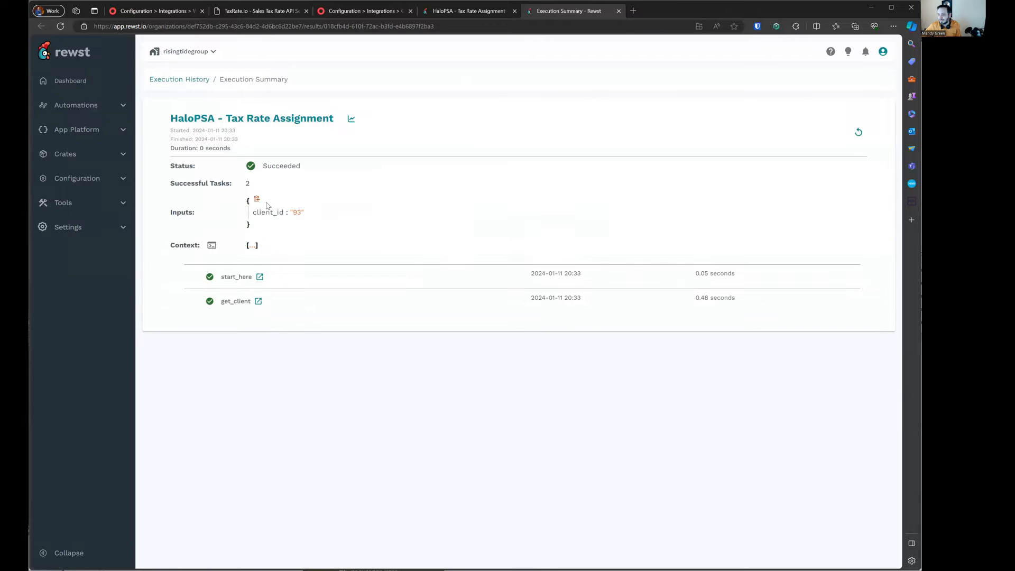
pyautogui.click(252, 246)
pyautogui.click(258, 267)
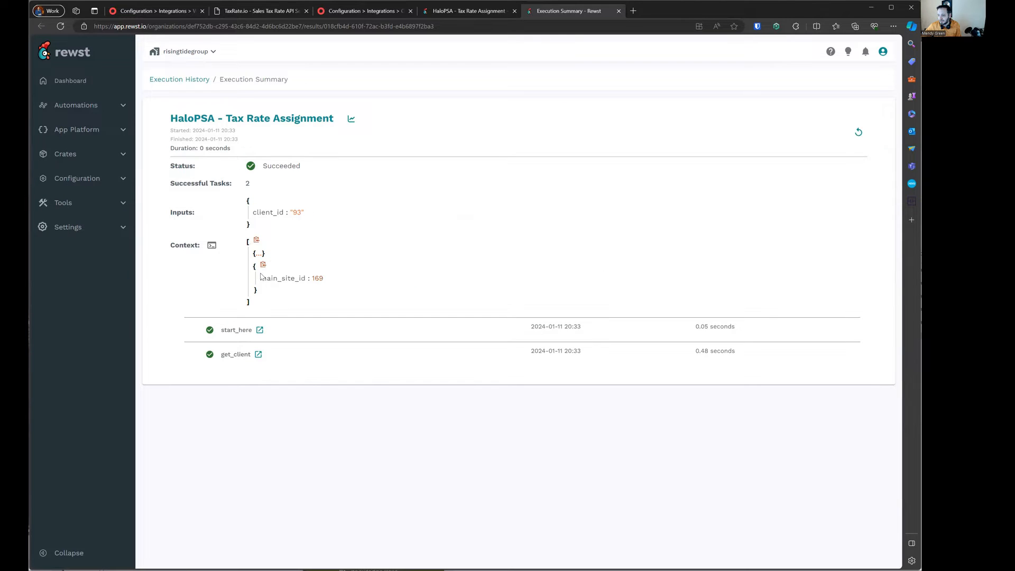
pyautogui.moveTo(258, 279); pyautogui.dragTo(363, 281)
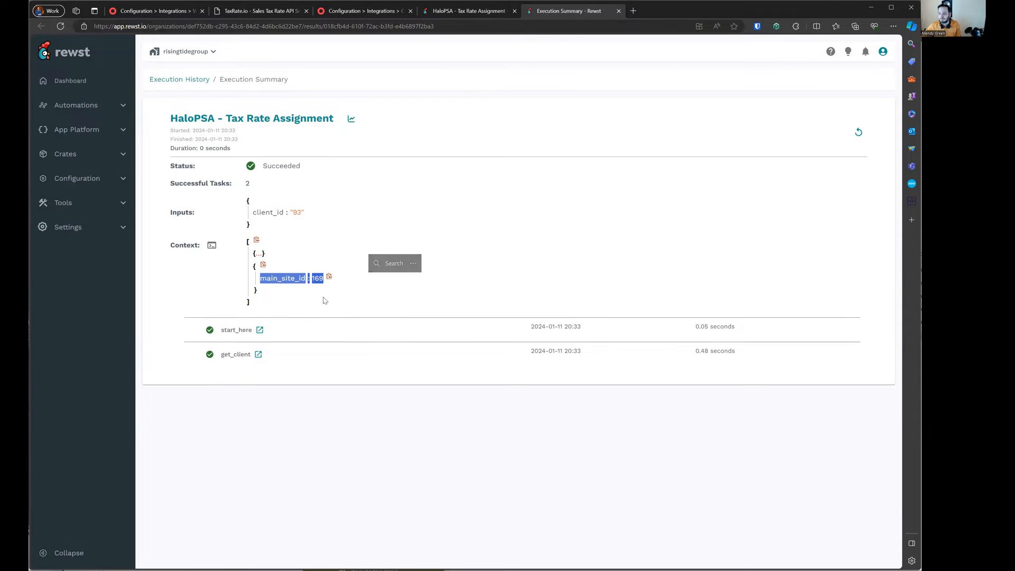
# - Close the test results, execution summary and transition settings, then return to the HaloPSA runbook
pyautogui.click(475, 12)
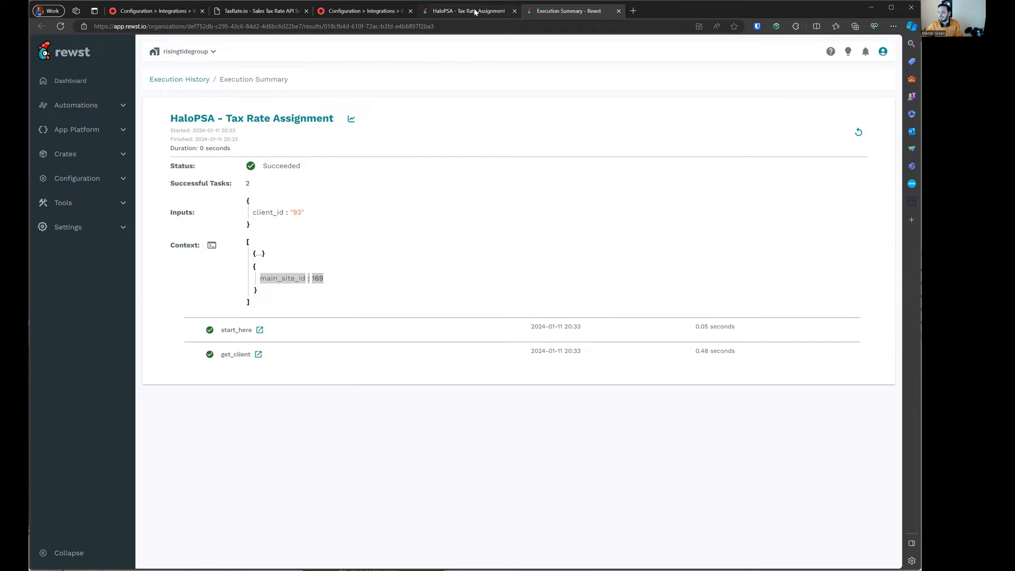
pyautogui.press('Escape')
pyautogui.middleClick(578, 15)
pyautogui.click(508, 165)
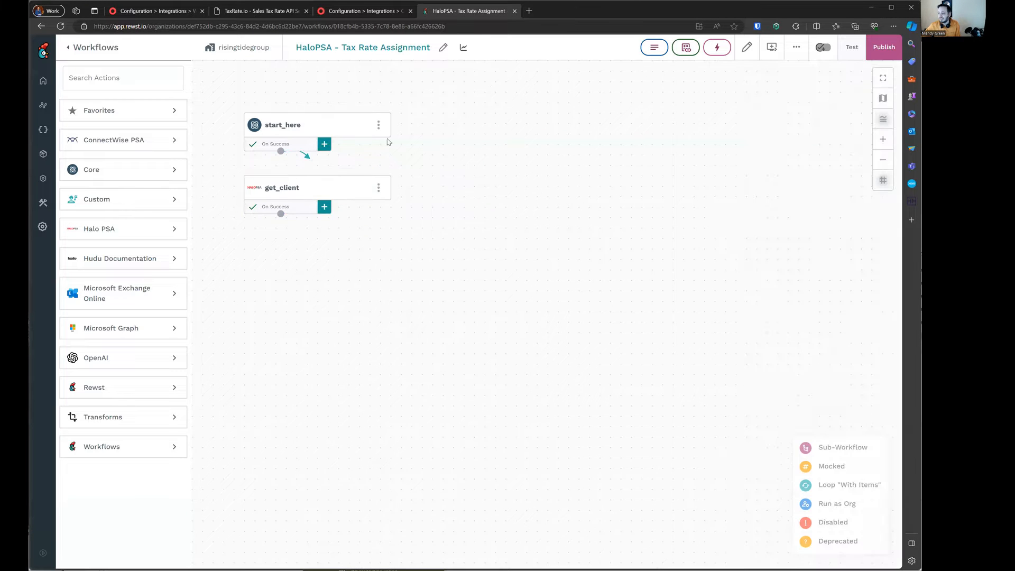
pyautogui.click(369, 12)
# - Close Get Client Details and select the Get Site Details method path /site/<<client_main_site_id>>
pyautogui.click(603, 72)
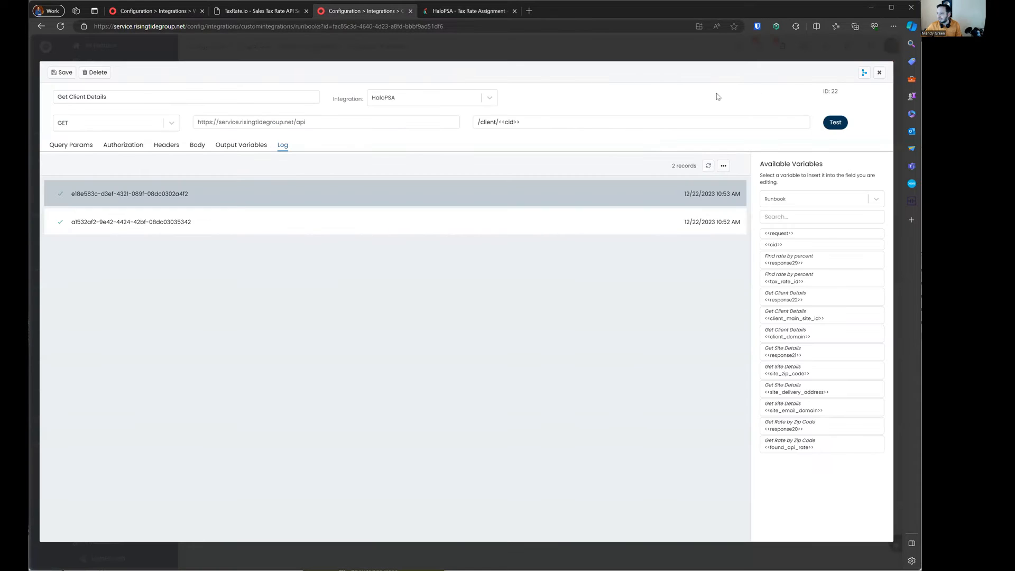
pyautogui.click(879, 73)
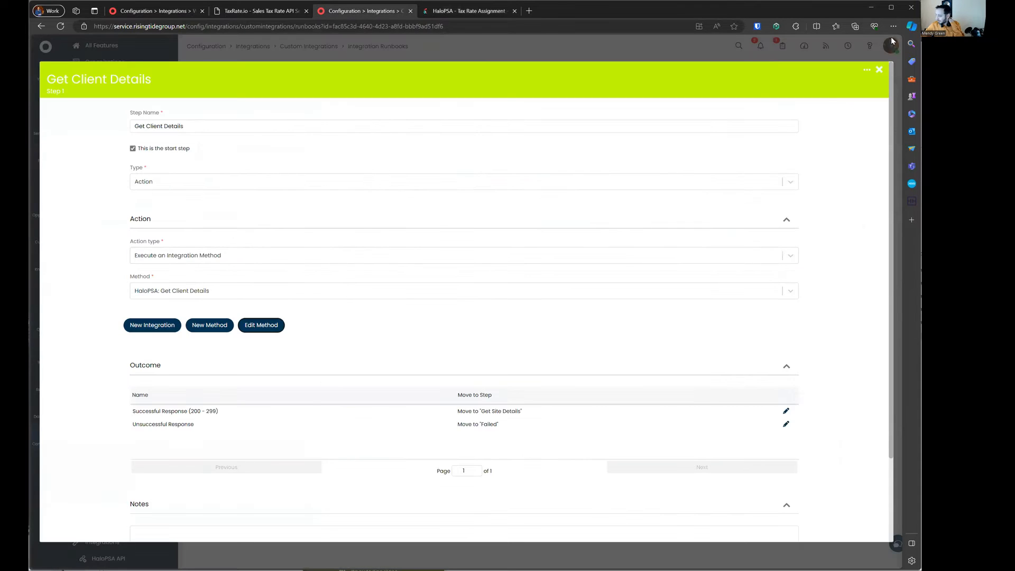
pyautogui.click(879, 69)
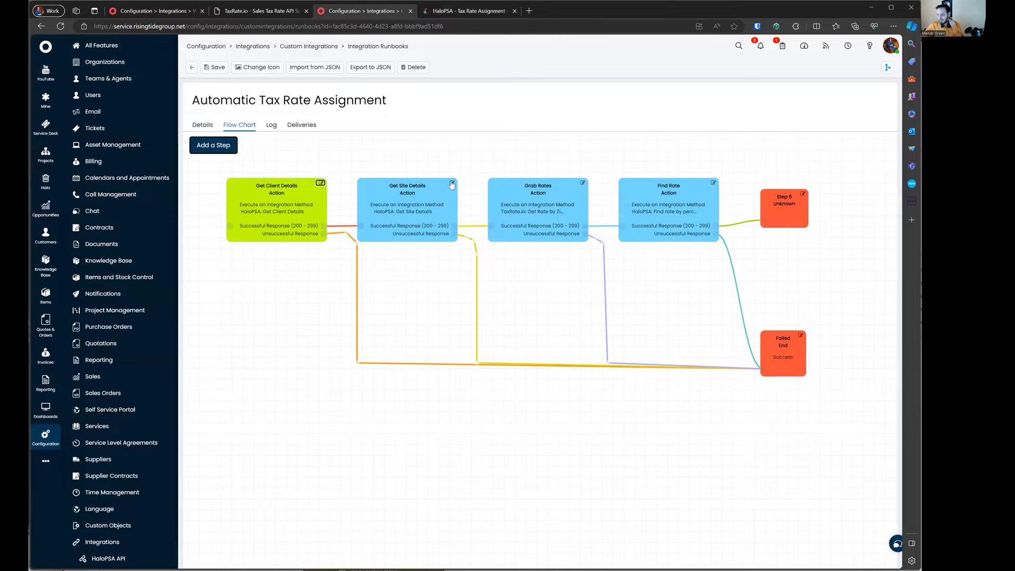
pyautogui.click(465, 221)
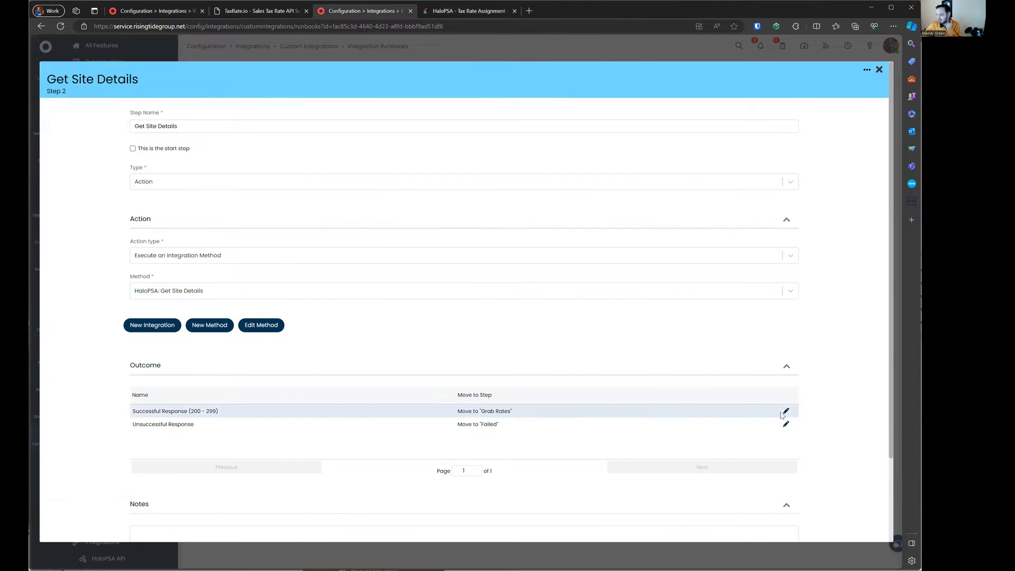
pyautogui.click(261, 325)
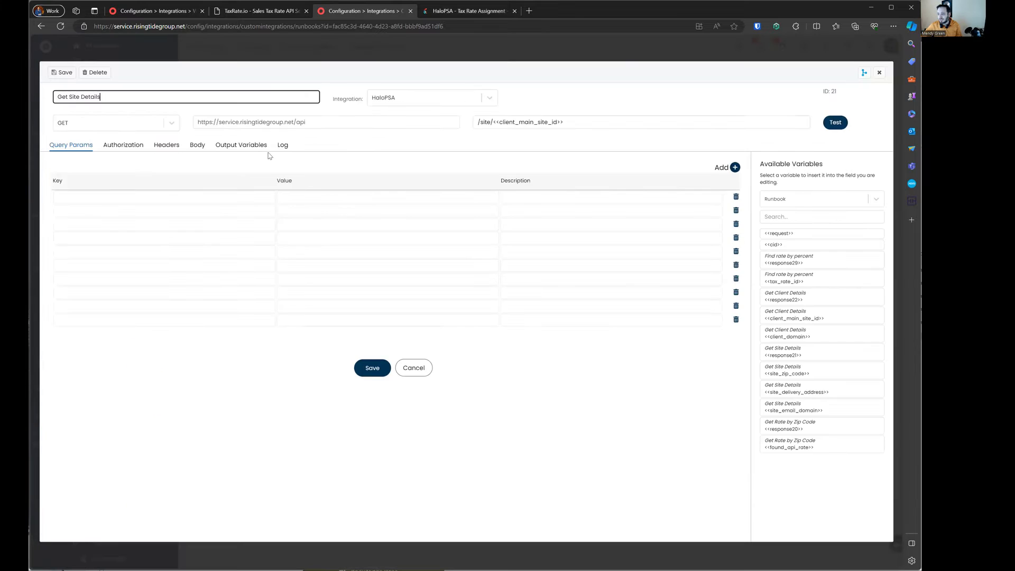
pyautogui.moveTo(577, 122); pyautogui.dragTo(407, 120)
pyautogui.hotkey('ctrl', 'c')
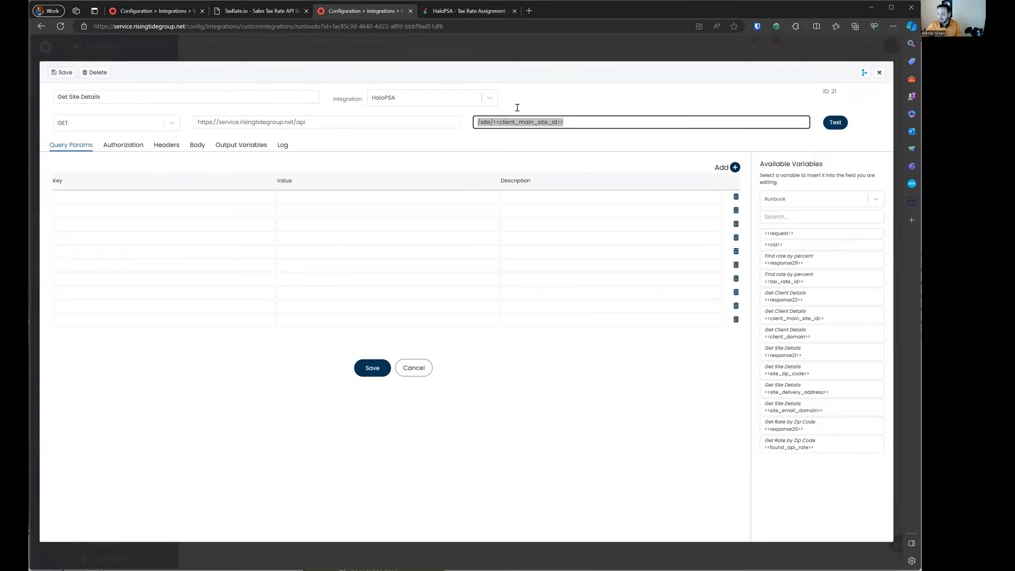
pyautogui.click(469, 11)
# - Add a Halo PSA API Request task named get_site_details on get_client's success path
pyautogui.rightClick(303, 251)
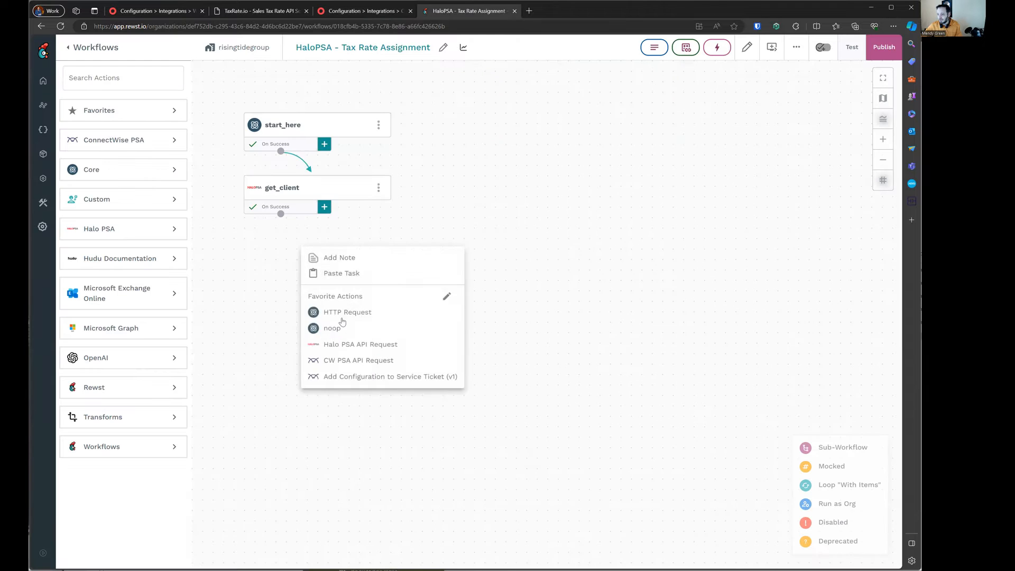
pyautogui.click(338, 345)
pyautogui.moveTo(379, 266); pyautogui.dragTo(329, 258)
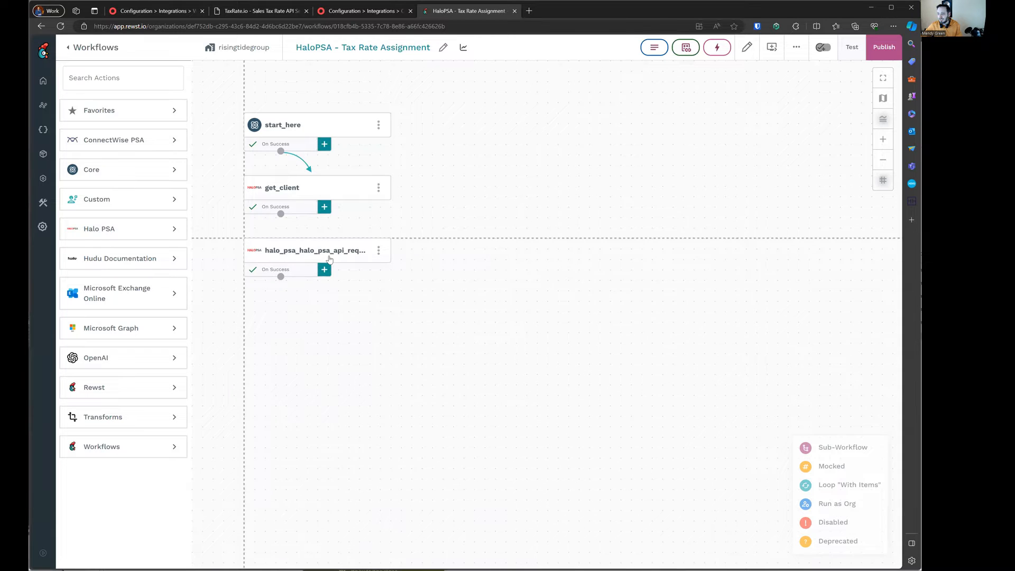
pyautogui.moveTo(281, 214); pyautogui.dragTo(296, 249)
pyautogui.click(295, 247)
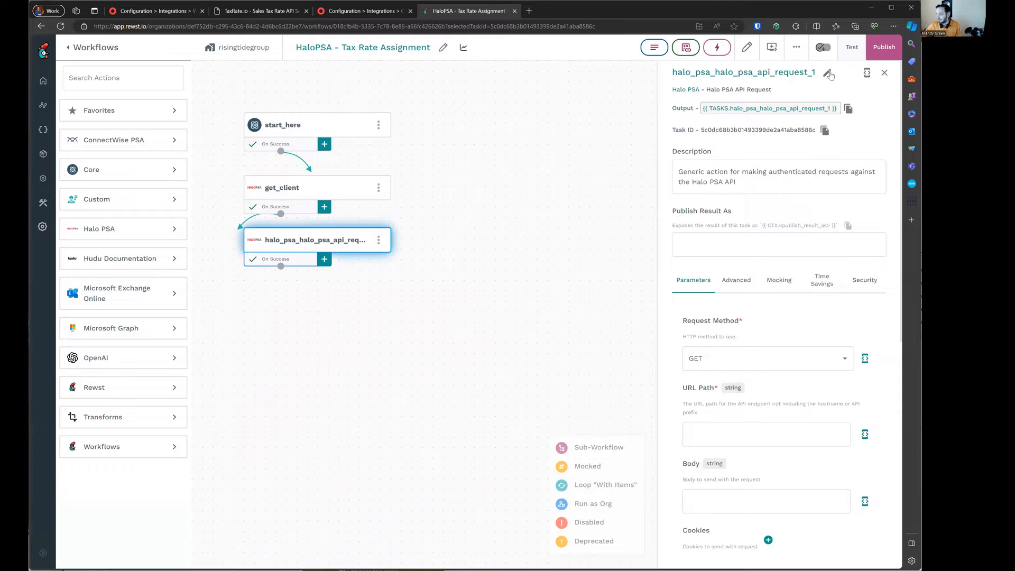
pyautogui.click(746, 75)
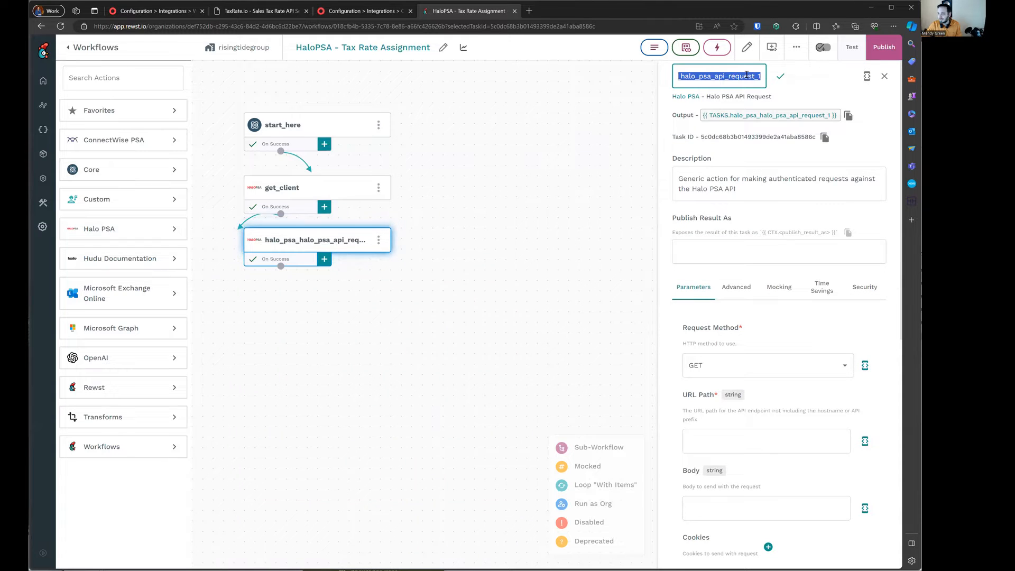
pyautogui.write('get_site_details')
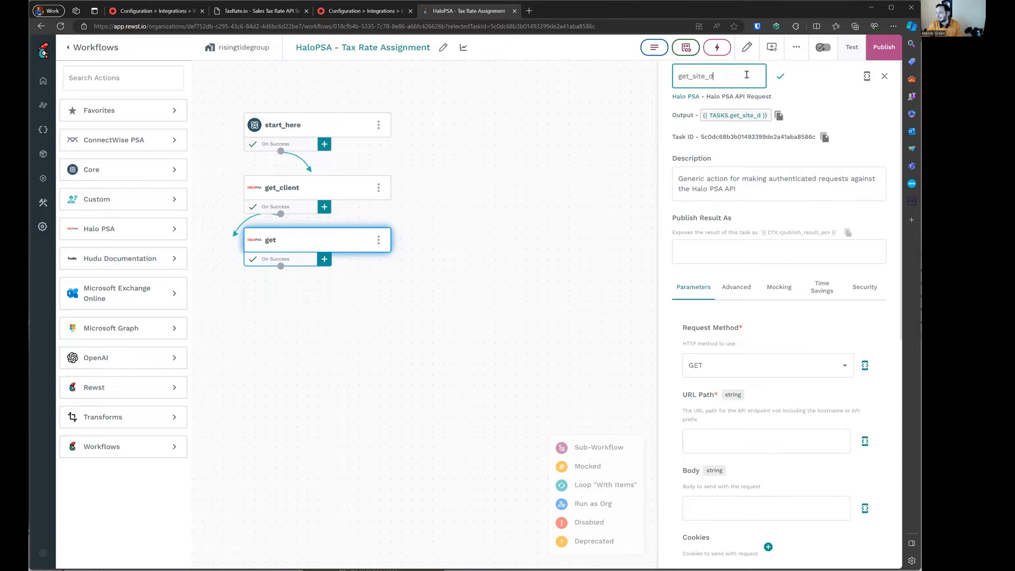
pyautogui.press('Return')
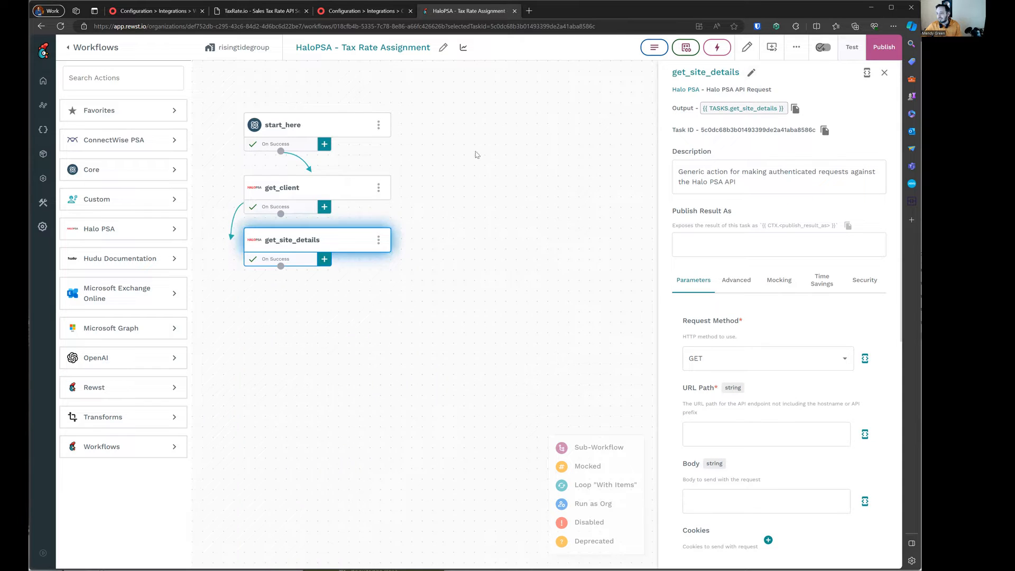
# - Set get_site_details' URL Path to /site/{{ CTX.main_site_id }}
pyautogui.click(317, 187)
pyautogui.click(582, 118)
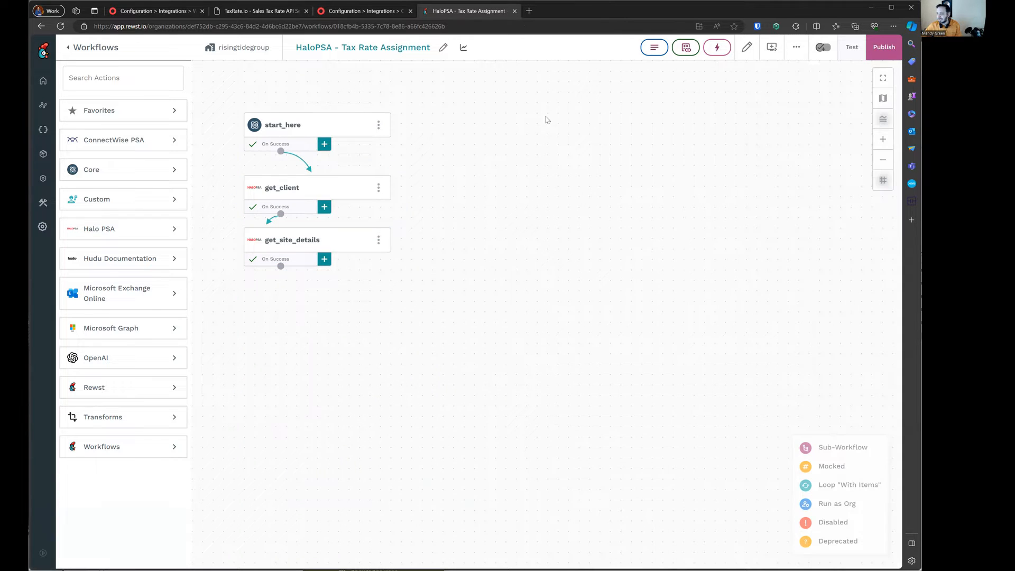
pyautogui.click(303, 246)
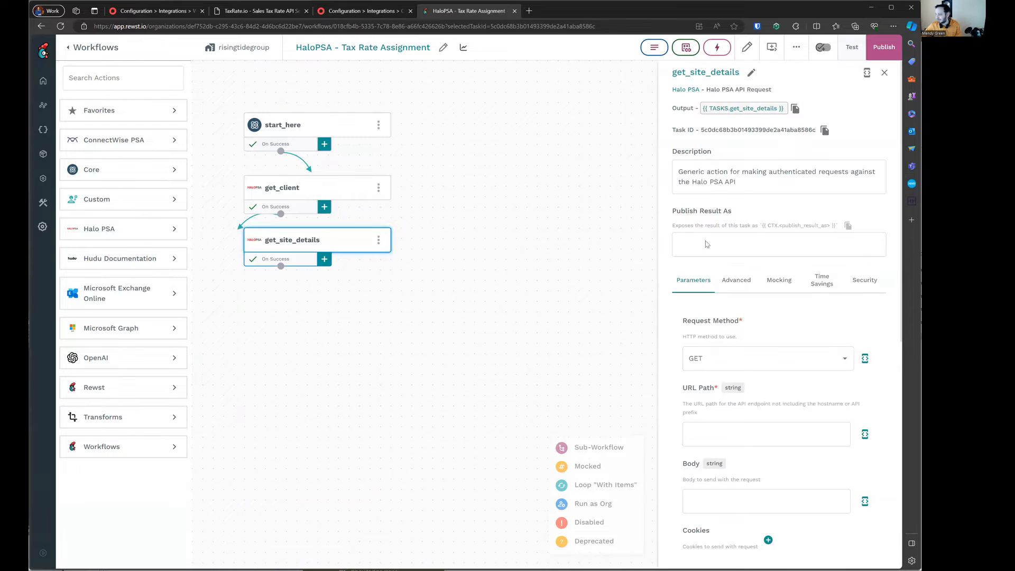
pyautogui.click(865, 435)
pyautogui.hotkey('ctrl', 'v')
pyautogui.hotkey('ctrl', 'BackSpace')
pyautogui.hotkey('ctrl', 'BackSpace')
pyautogui.hotkey('ctrl', 'BackSpace')
pyautogui.hotkey('ctrl', 'BackSpace')
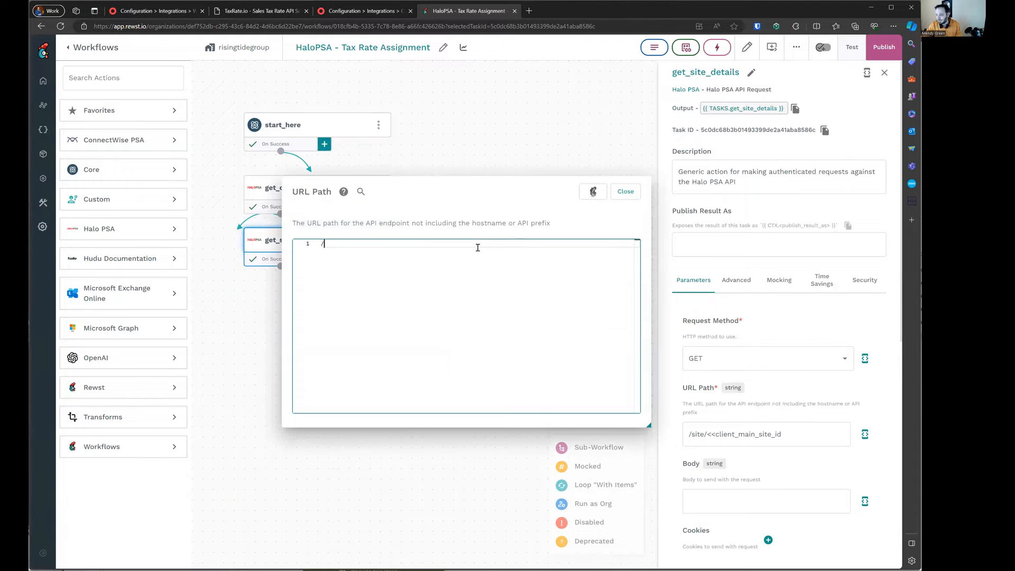
pyautogui.write('site/<<')
pyautogui.press('BackSpace')
pyautogui.press('BackSpace')
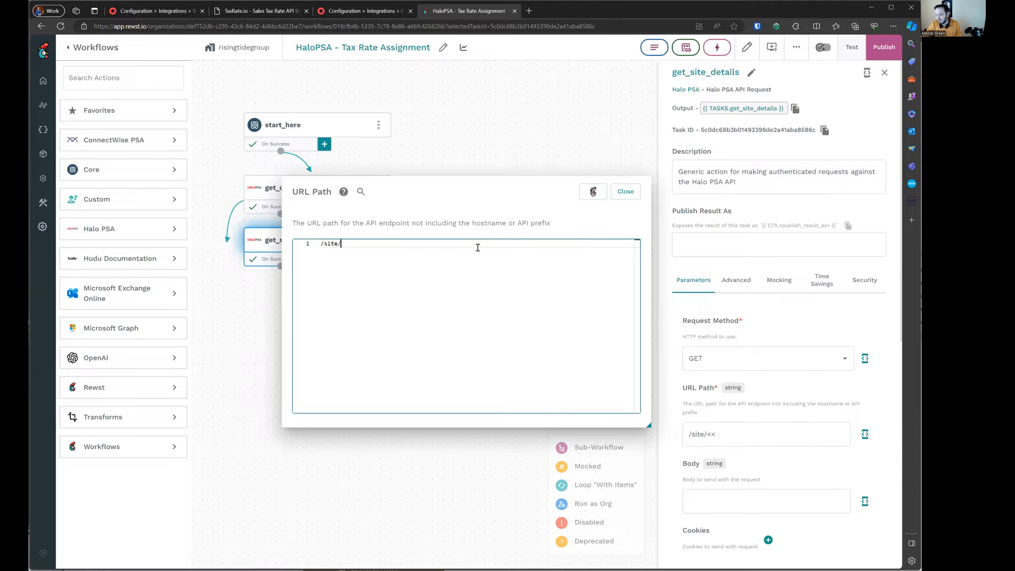
pyautogui.write('{{ CTX.')
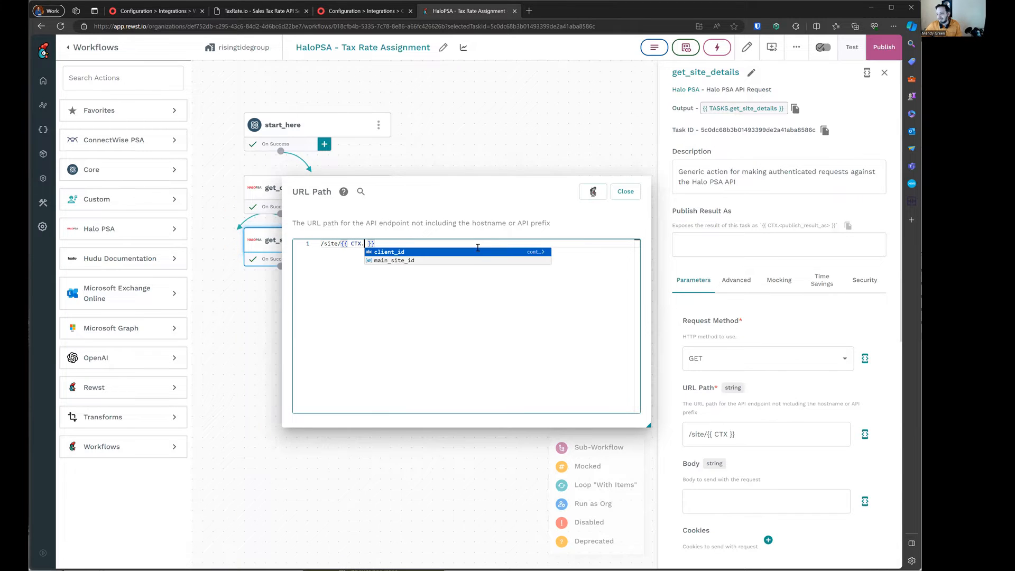
pyautogui.click(476, 261)
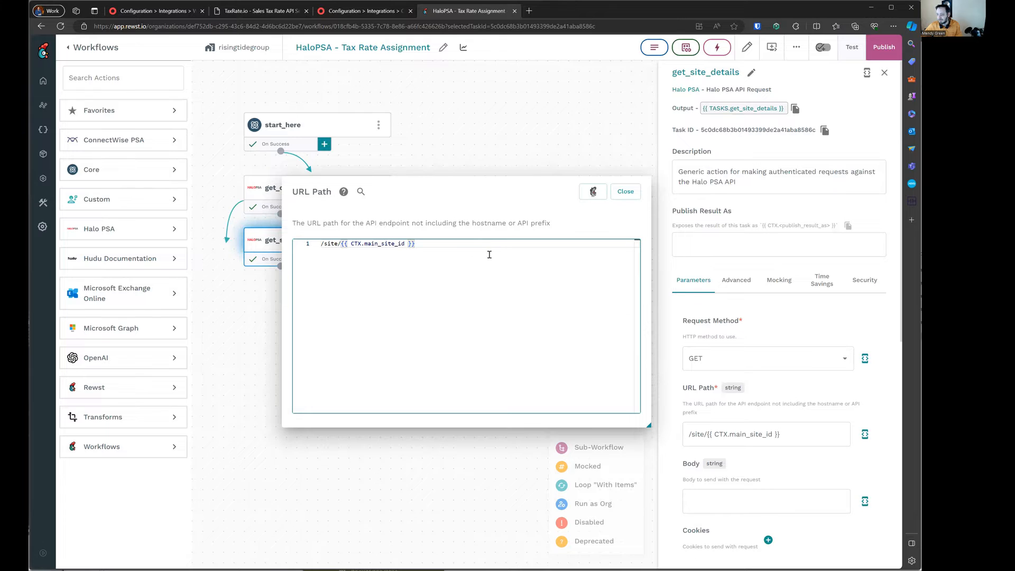
pyautogui.click(615, 195)
pyautogui.click(613, 179)
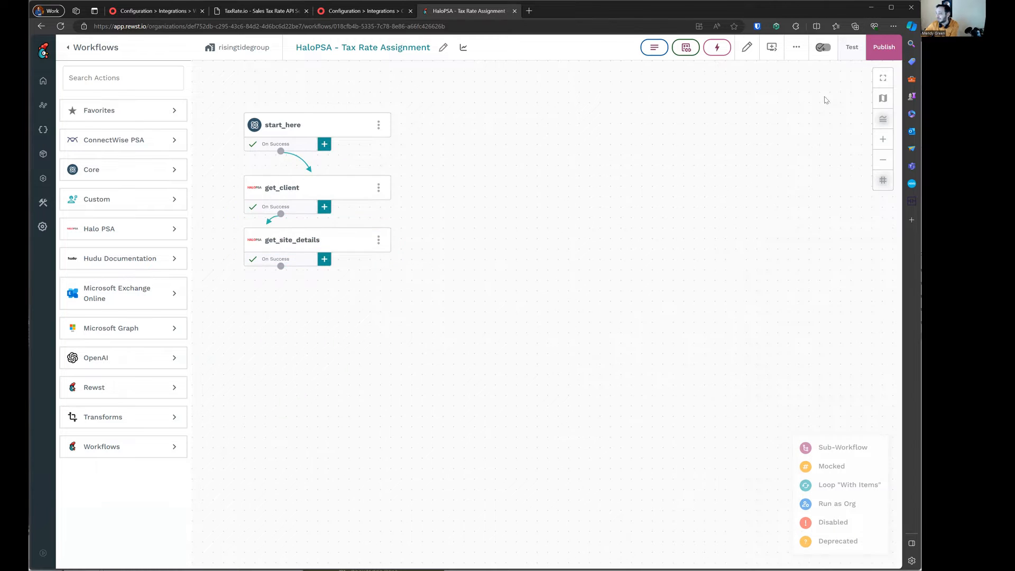
# - Publish the workflow and copy the postcode path from HaloPSA's Get Site Details output variables
pyautogui.click(885, 48)
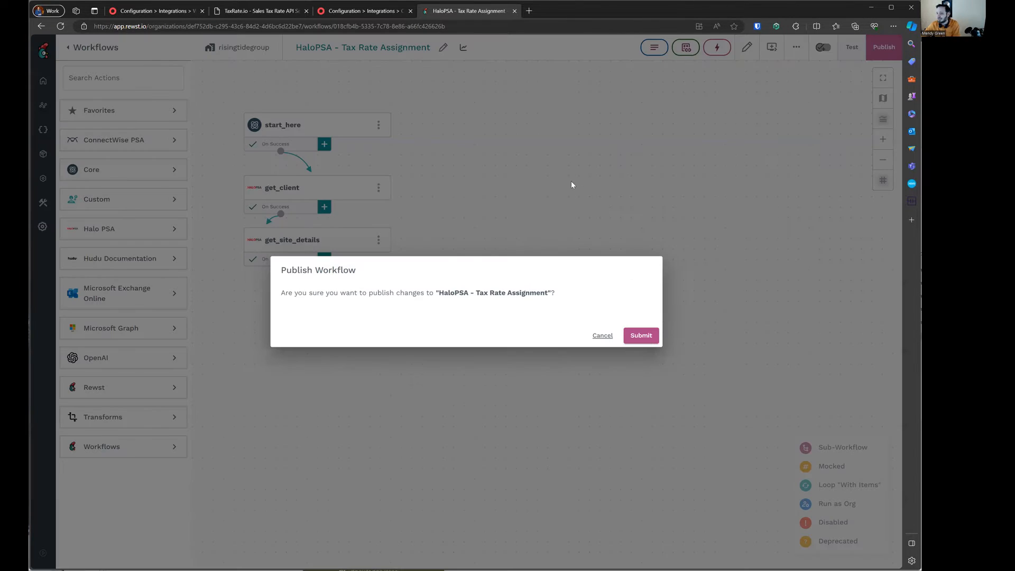
pyautogui.press('Return')
pyautogui.click(359, 11)
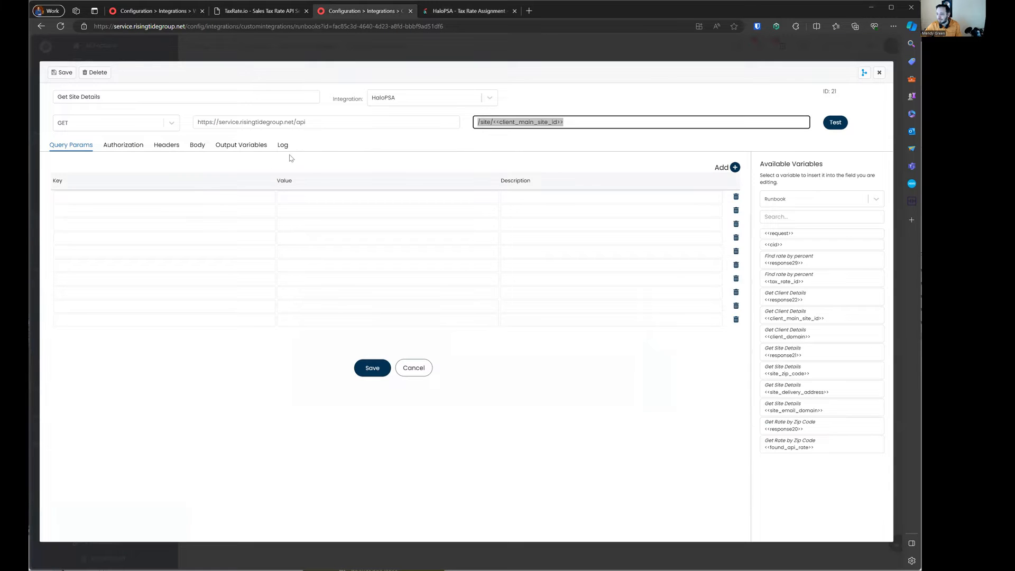
pyautogui.click(248, 146)
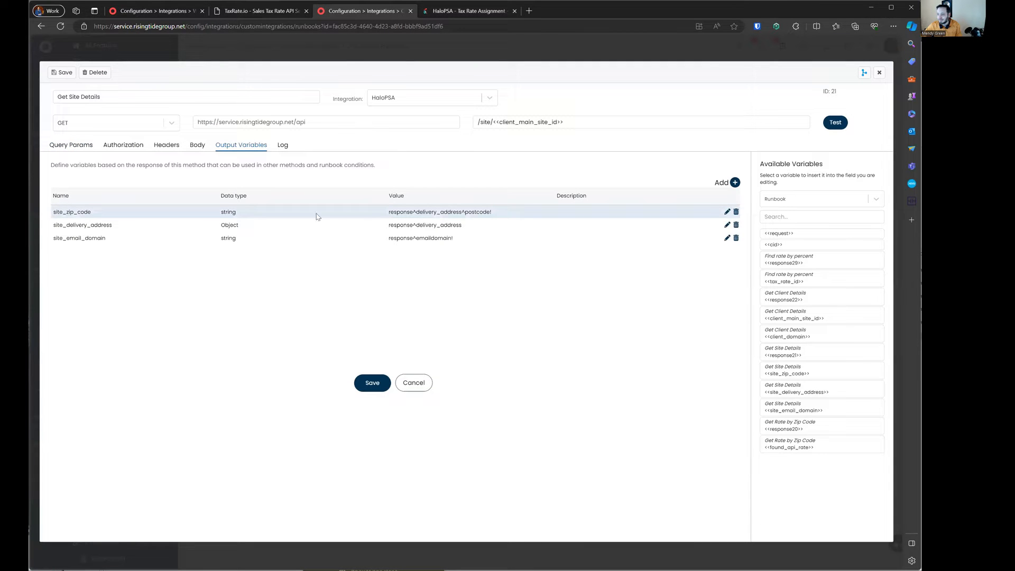
pyautogui.moveTo(438, 213); pyautogui.dragTo(414, 213)
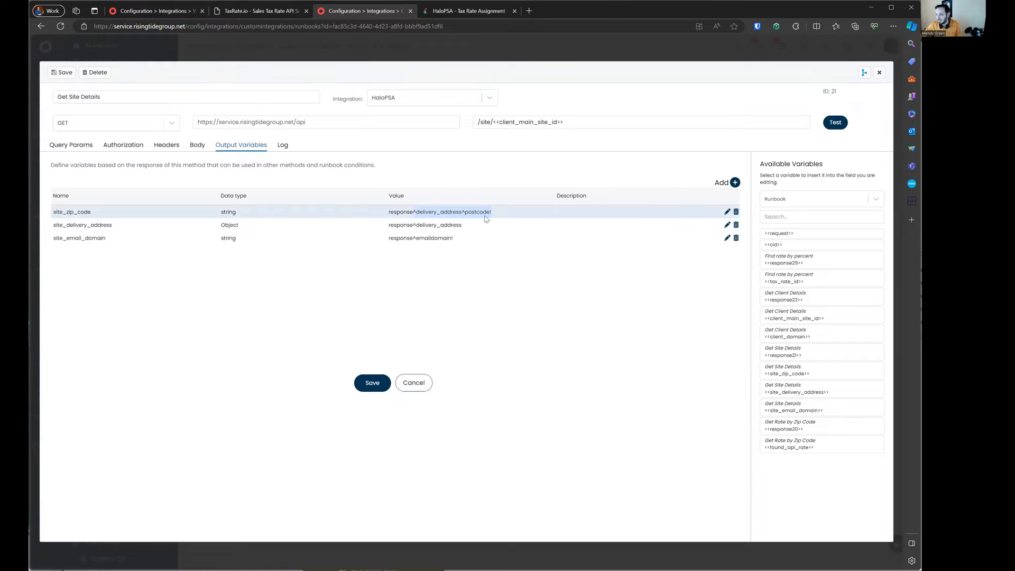
# - Add a zip_code data alias on get_site_details' transition, starting its value with {{ TASKS.get_site_details.result.result
pyautogui.click(460, 10)
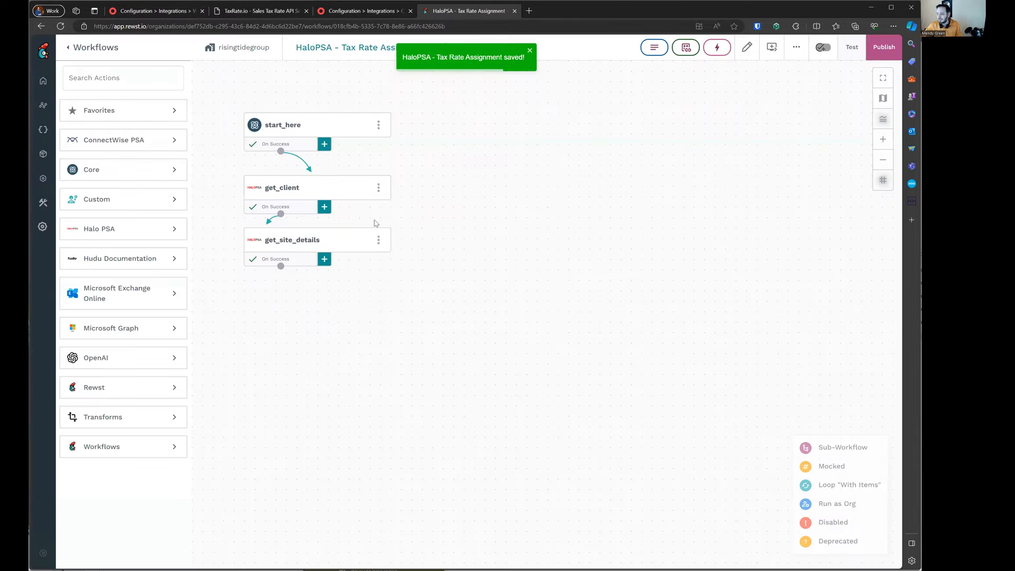
pyautogui.click(304, 257)
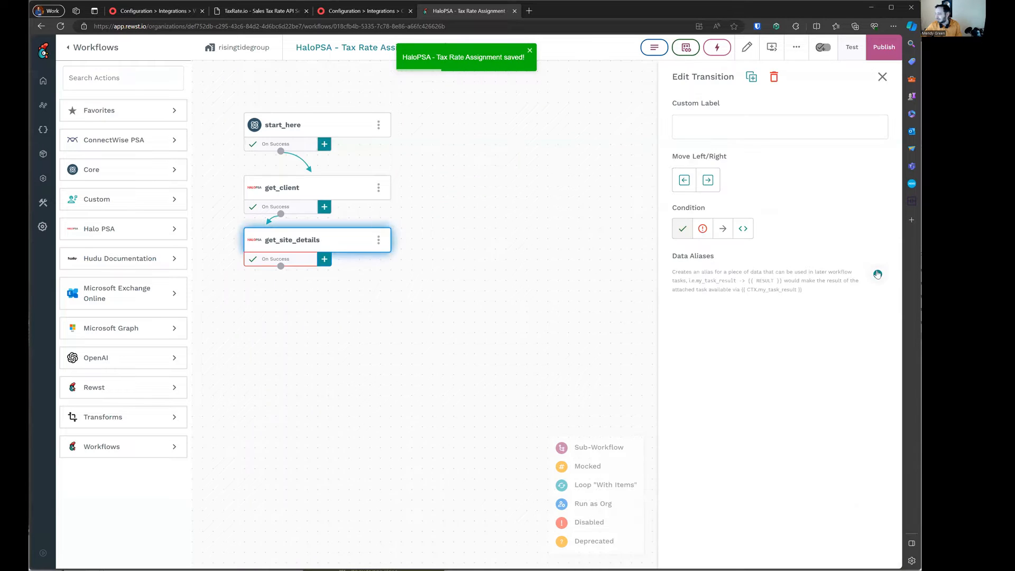
pyautogui.click(710, 317)
pyautogui.write('zip_code')
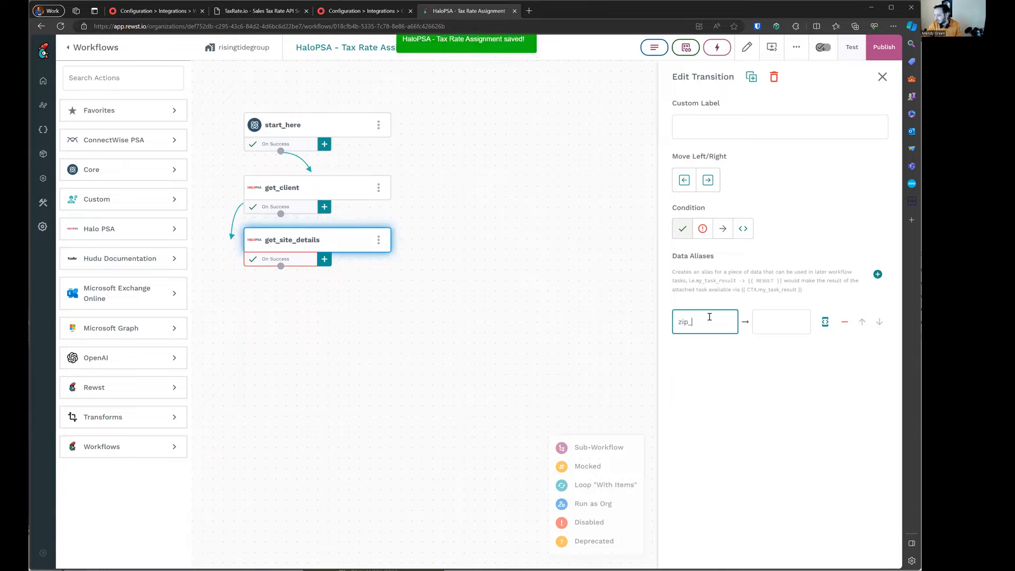
pyautogui.click(788, 320)
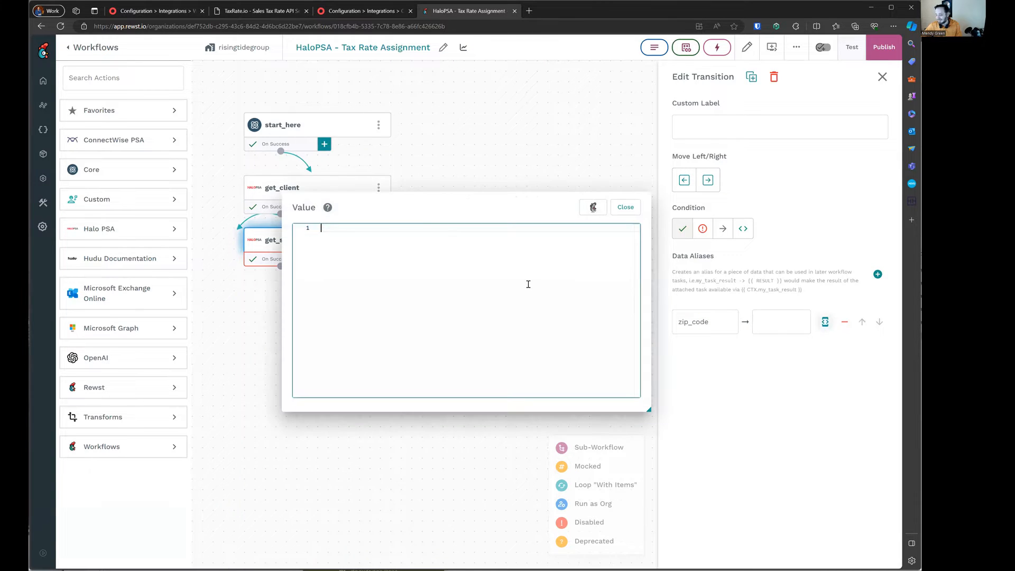
pyautogui.write('{{ T')
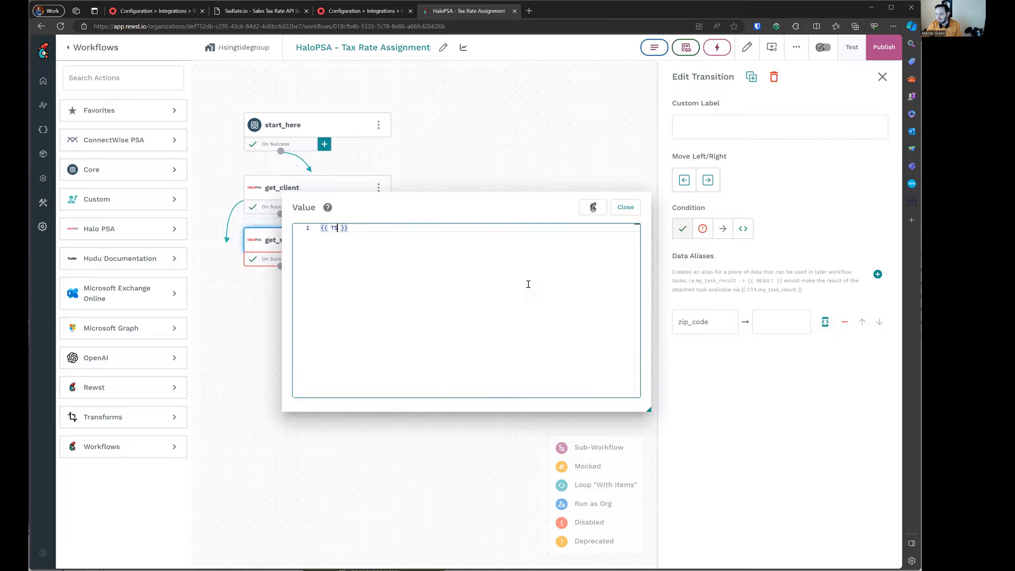
pyautogui.write('ASKS.get_site_details')
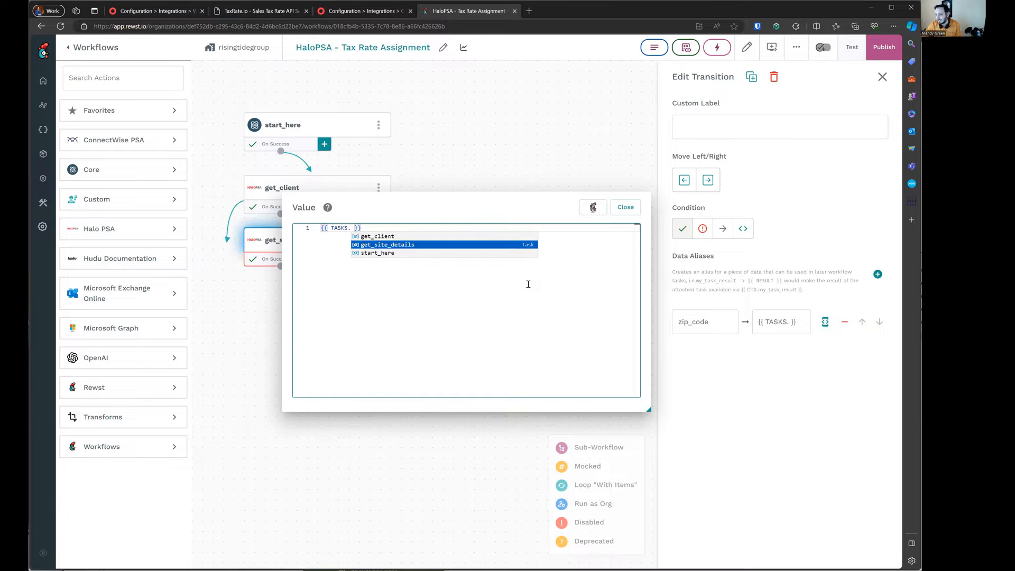
pyautogui.write('.result.')
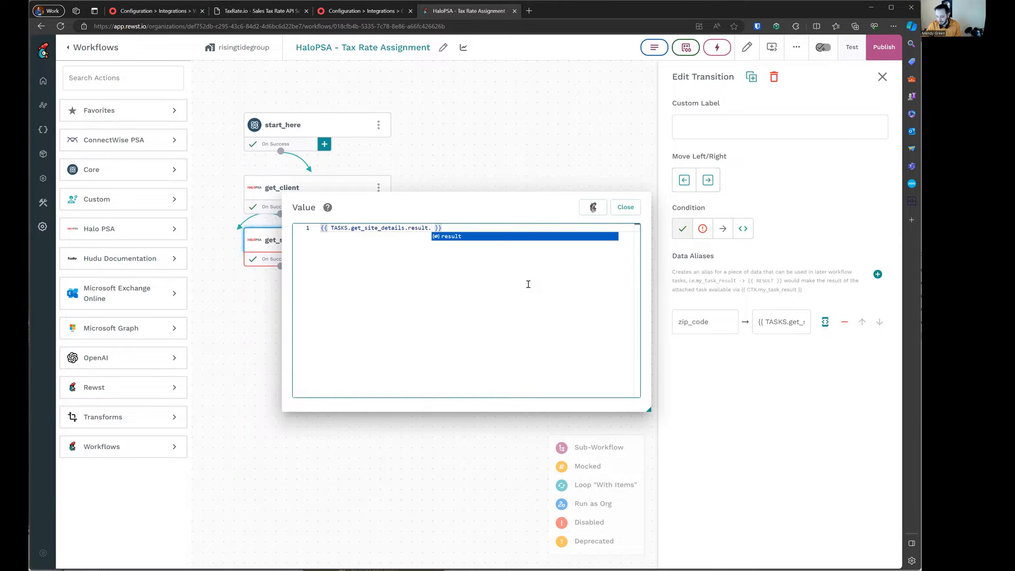
pyautogui.press('Return')
# - Finish the alias value with delivery_address.postcode, removing stray characters from the pasted path
pyautogui.write('.')
pyautogui.write('^delivery_address^postcode!')
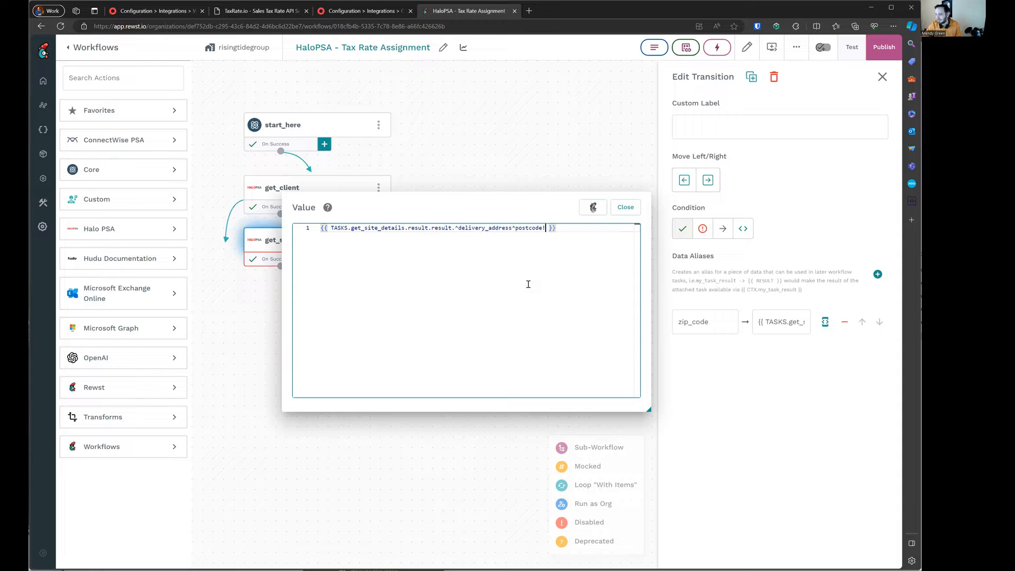
pyautogui.hotkey('ctrl', 'Left')
pyautogui.hotkey('ctrl', 'Left')
pyautogui.hotkey('ctrl', 'Left')
pyautogui.hotkey('ctrl', 'Left')
pyautogui.hotkey('ctrl', 'Right')
pyautogui.press('BackSpace')
pyautogui.hotkey('ctrl', 'Right')
pyautogui.hotkey('ctrl', 'Right')
pyautogui.hotkey('ctrl', 'Left')
pyautogui.press('BackSpace')
pyautogui.write('.')
pyautogui.hotkey('ctrl', 'Right')
pyautogui.press('Delete')
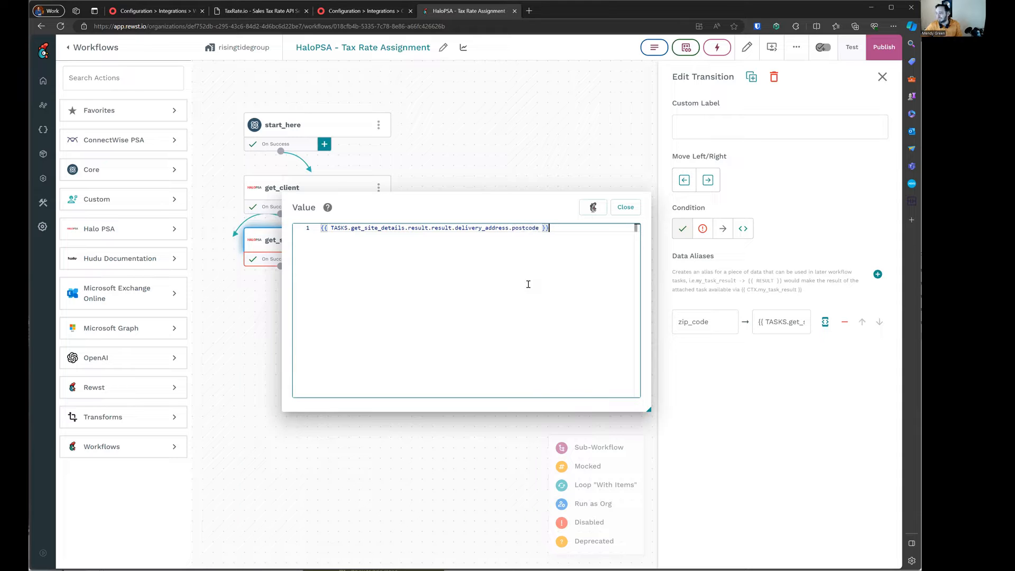
pyautogui.click(625, 207)
pyautogui.click(498, 200)
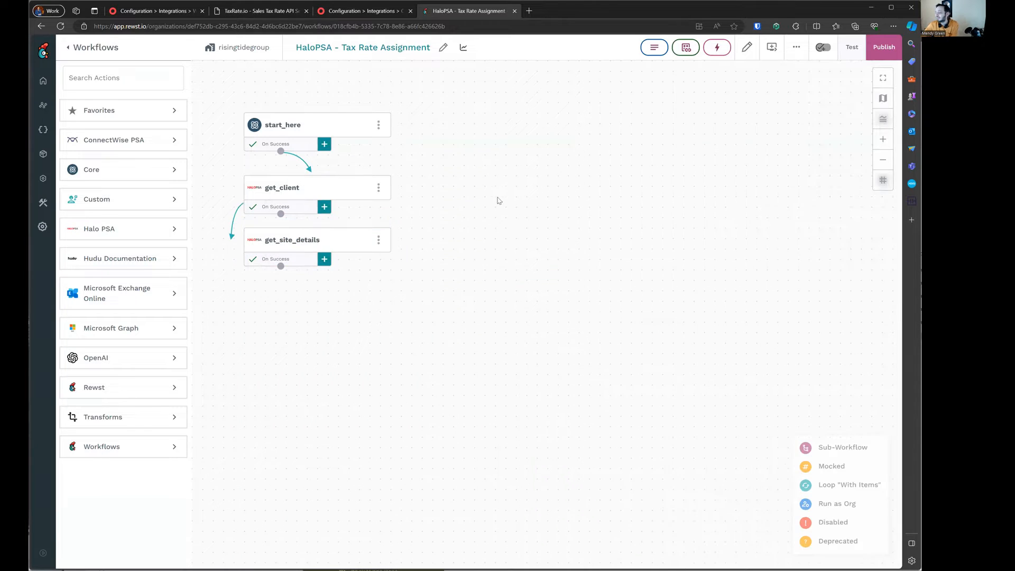
# - Publish the Tax Rate Assignment workflow and start a test run
pyautogui.click(885, 48)
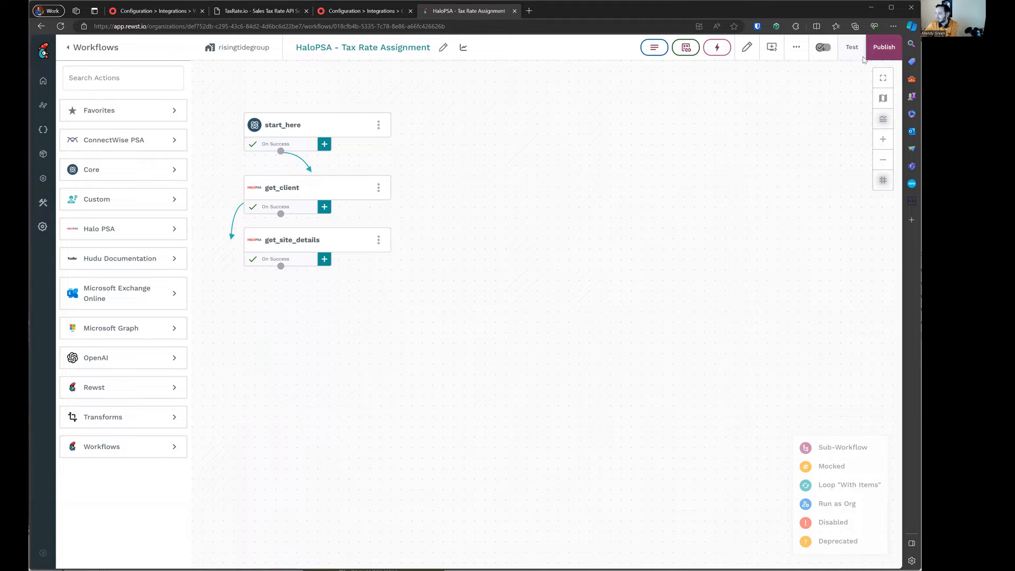
pyautogui.click(648, 332)
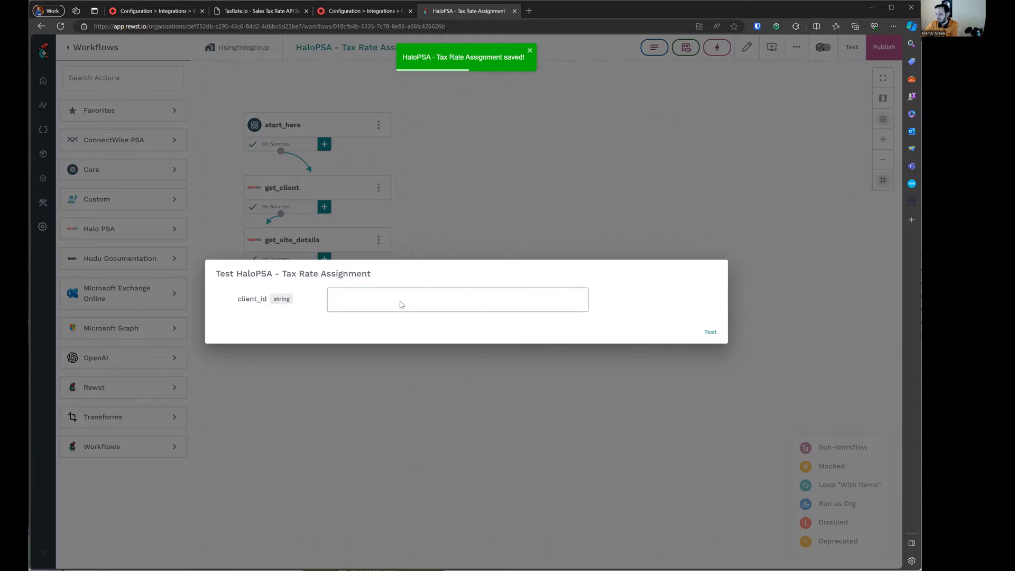
pyautogui.click(404, 302)
pyautogui.click(729, 299)
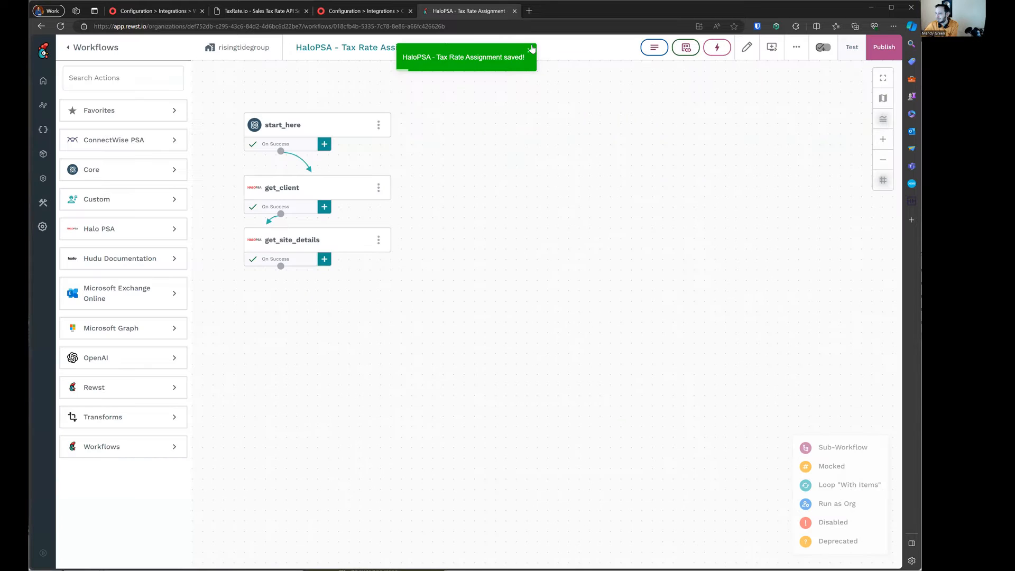
# - Re-run the latest execution from history and confirm its context holds zip_code 10168
pyautogui.click(465, 48)
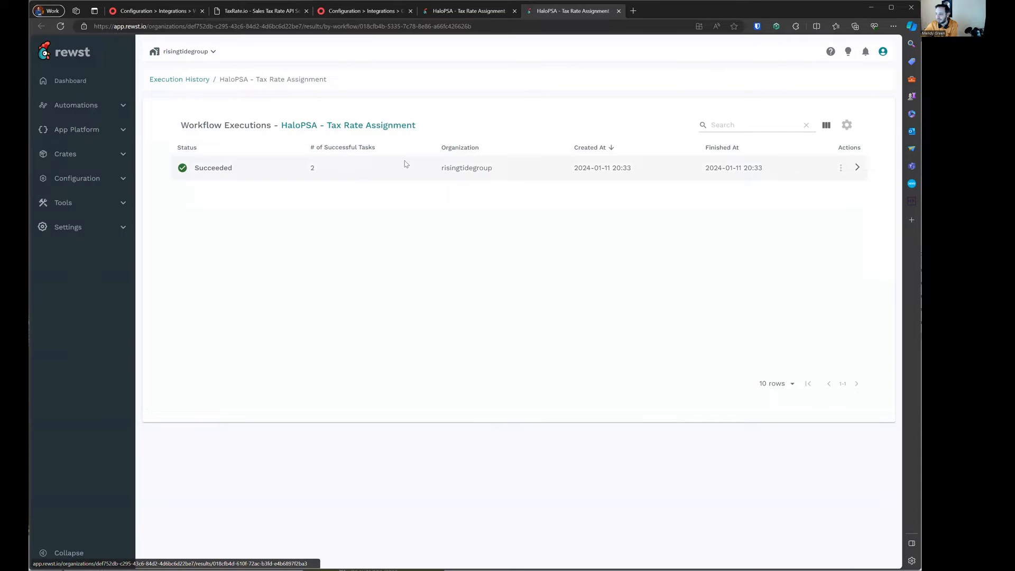
pyautogui.click(406, 165)
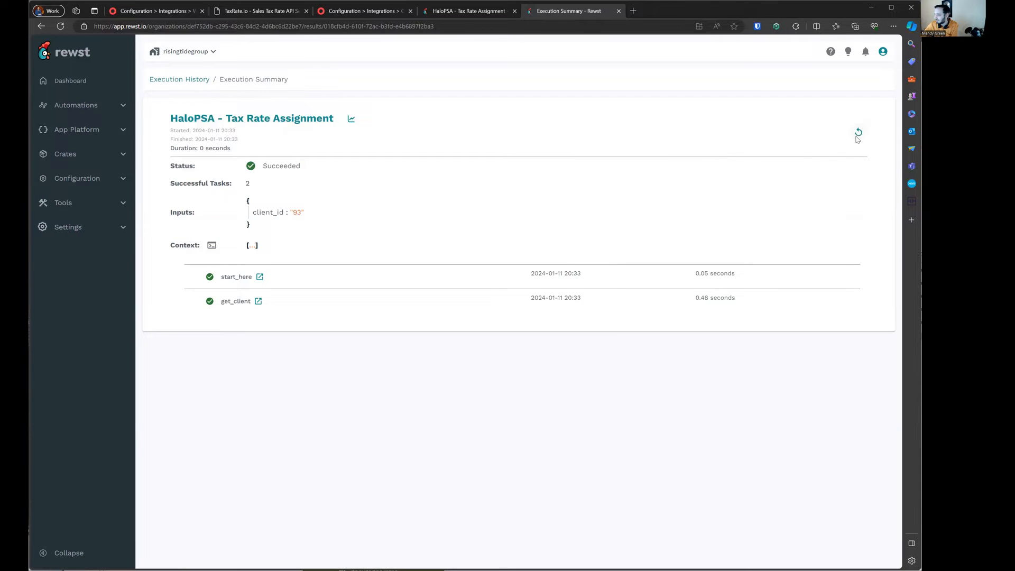
pyautogui.click(858, 136)
pyautogui.click(598, 422)
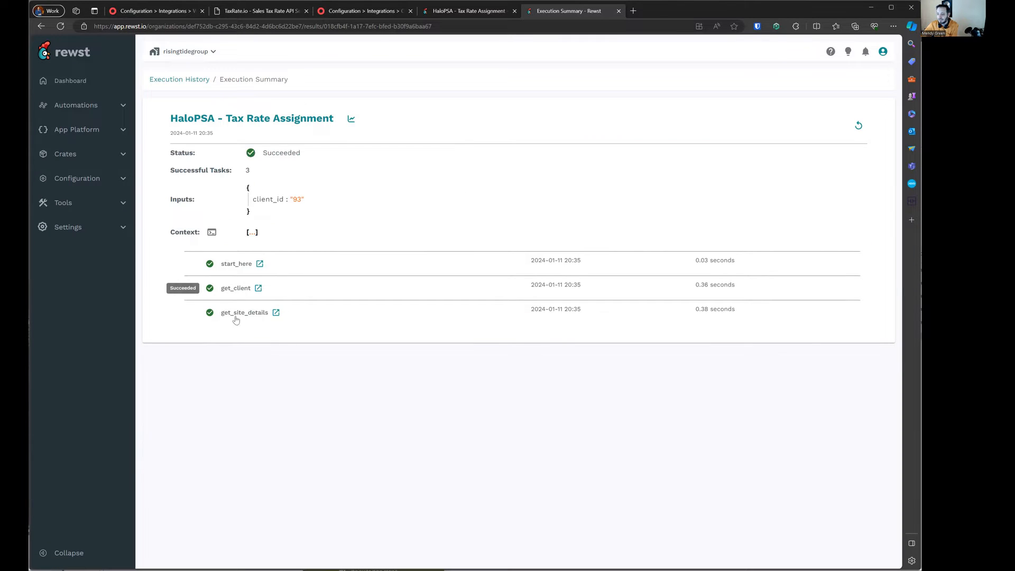
pyautogui.click(253, 233)
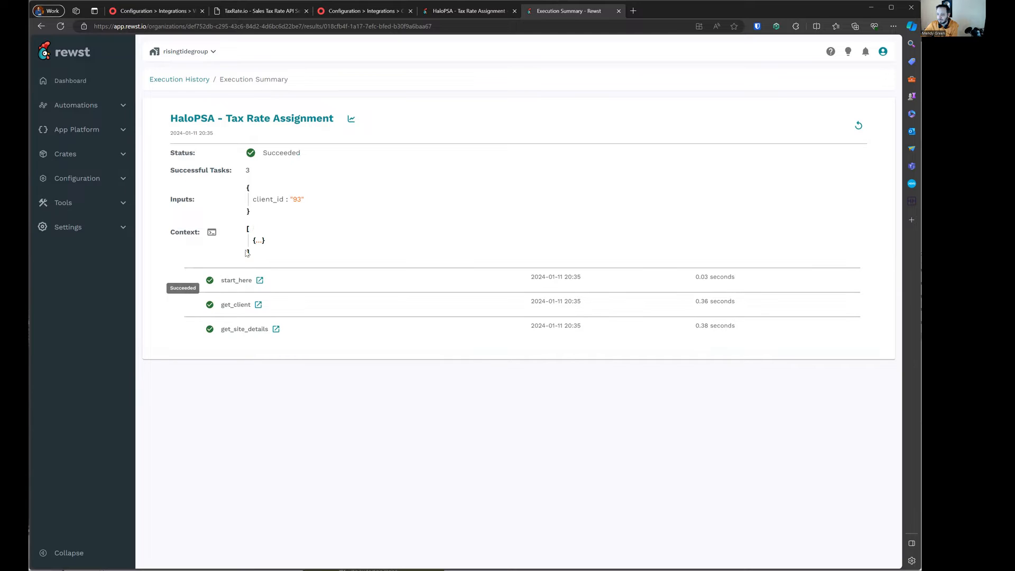
pyautogui.click(60, 25)
pyautogui.click(252, 245)
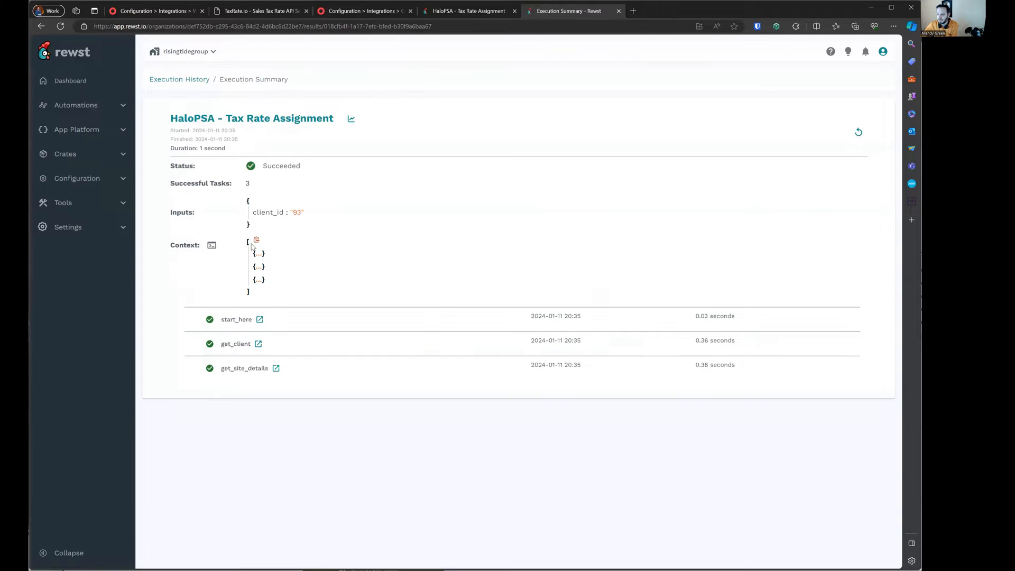
pyautogui.click(258, 278)
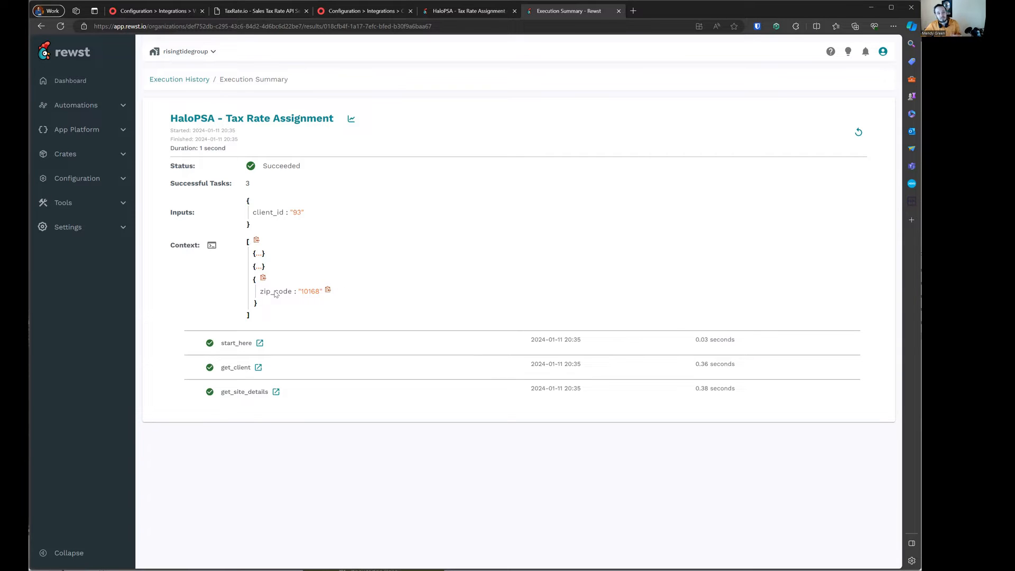
pyautogui.click(491, 11)
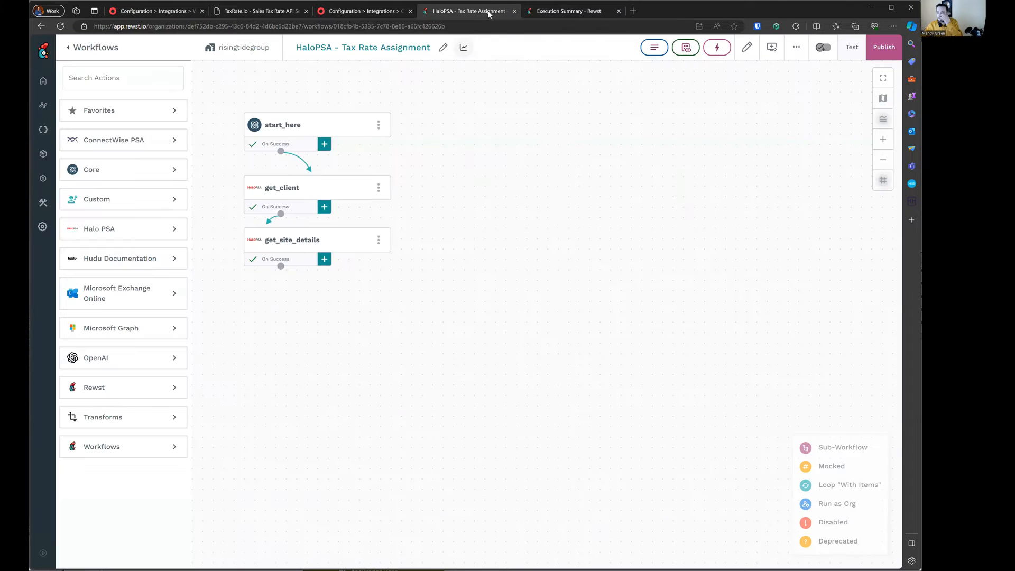
# - In HaloPSA, close Get Site Details and review the Find Rate step's settings
pyautogui.click(360, 12)
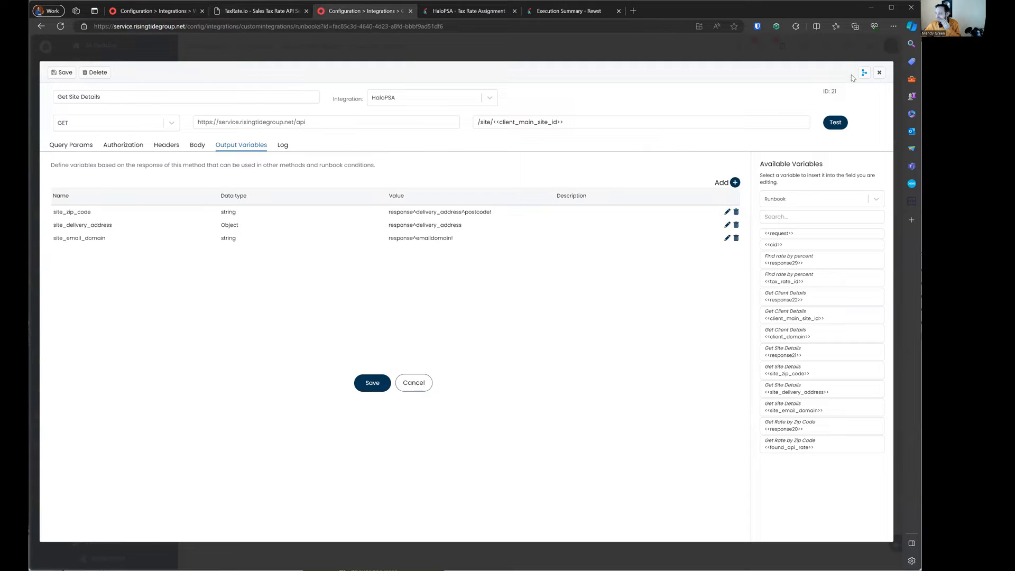
pyautogui.click(880, 73)
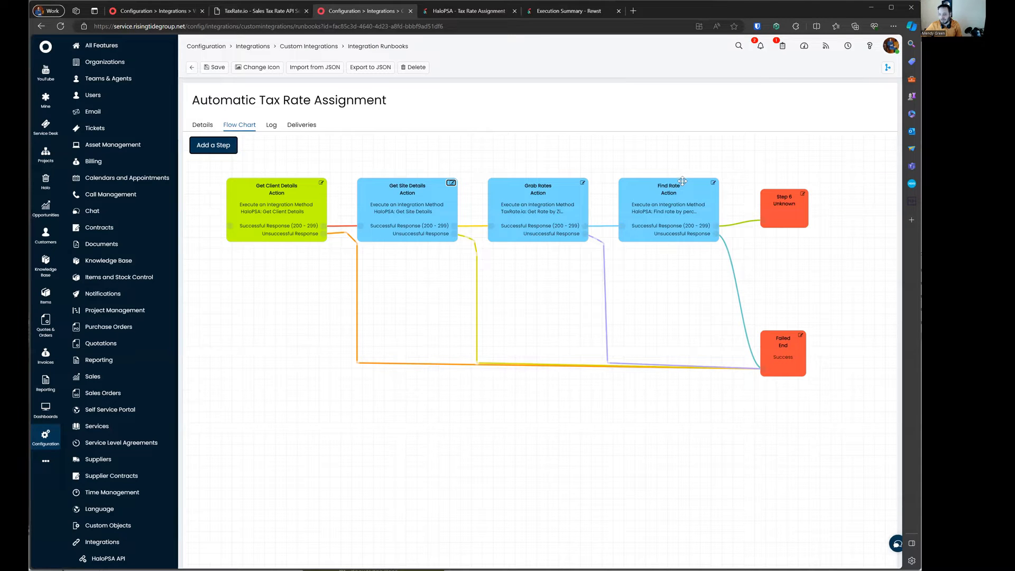
pyautogui.click(713, 184)
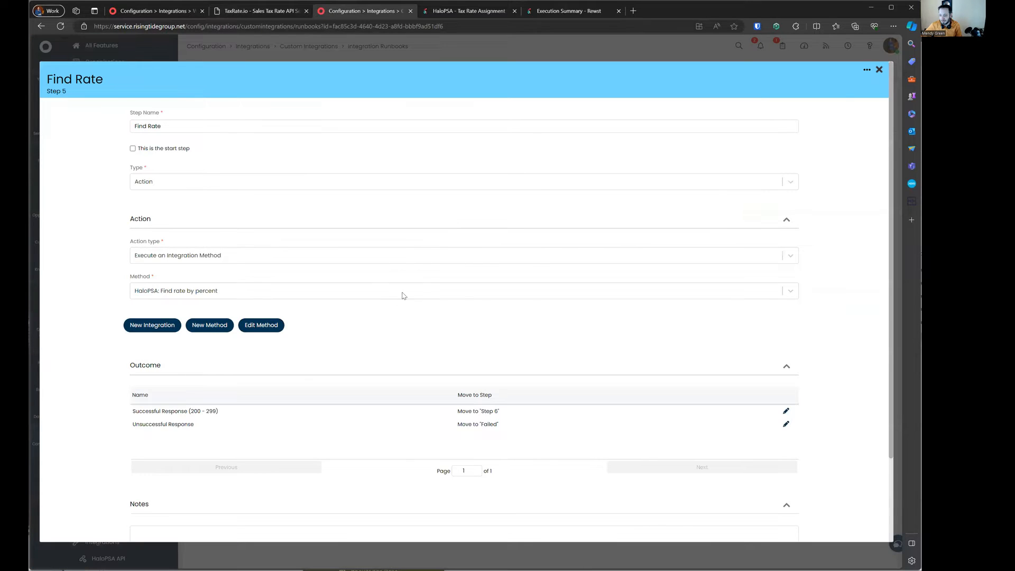
pyautogui.scroll(-2, 403, 295)
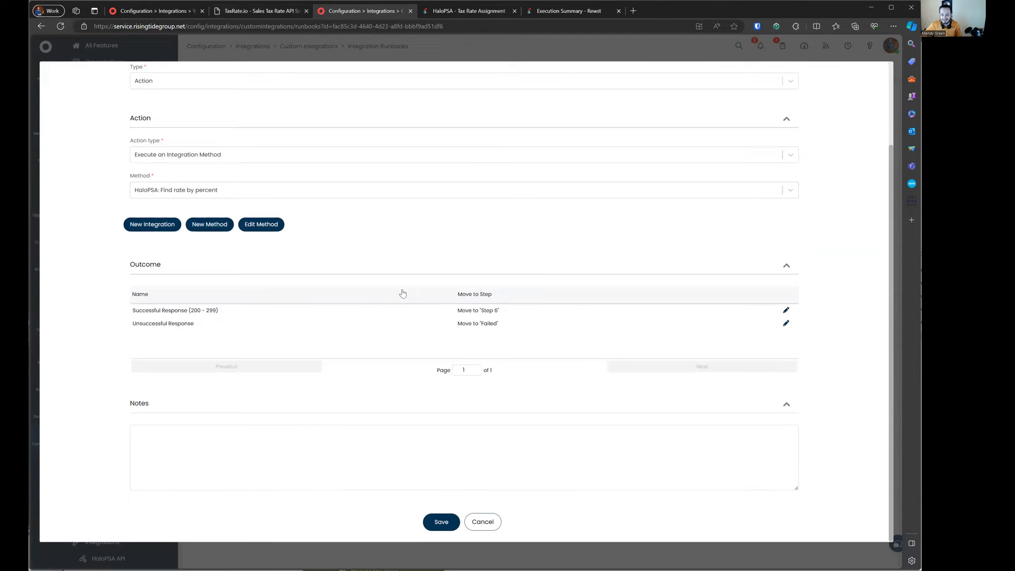
pyautogui.scroll(2, 398, 249)
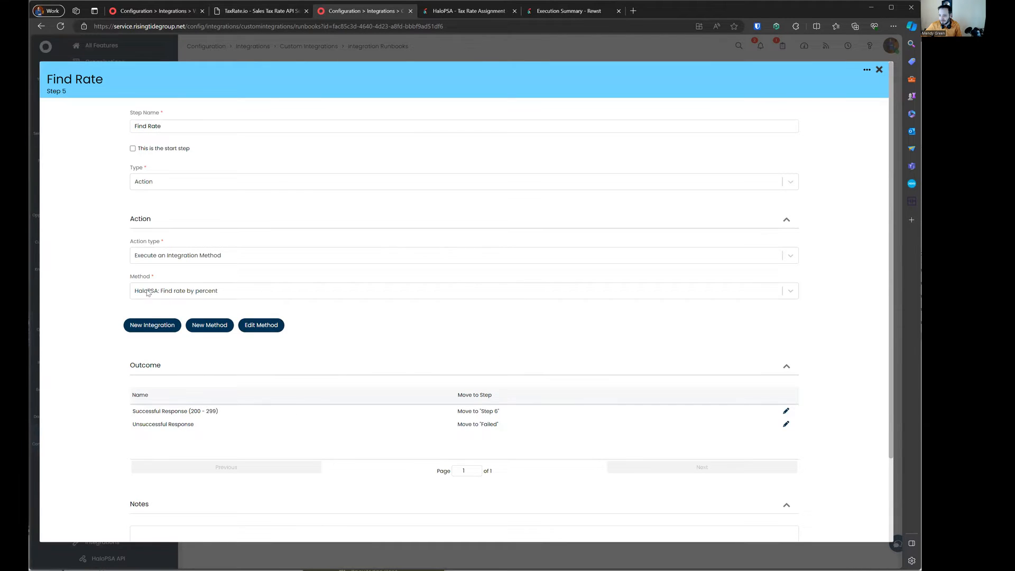
pyautogui.click(880, 70)
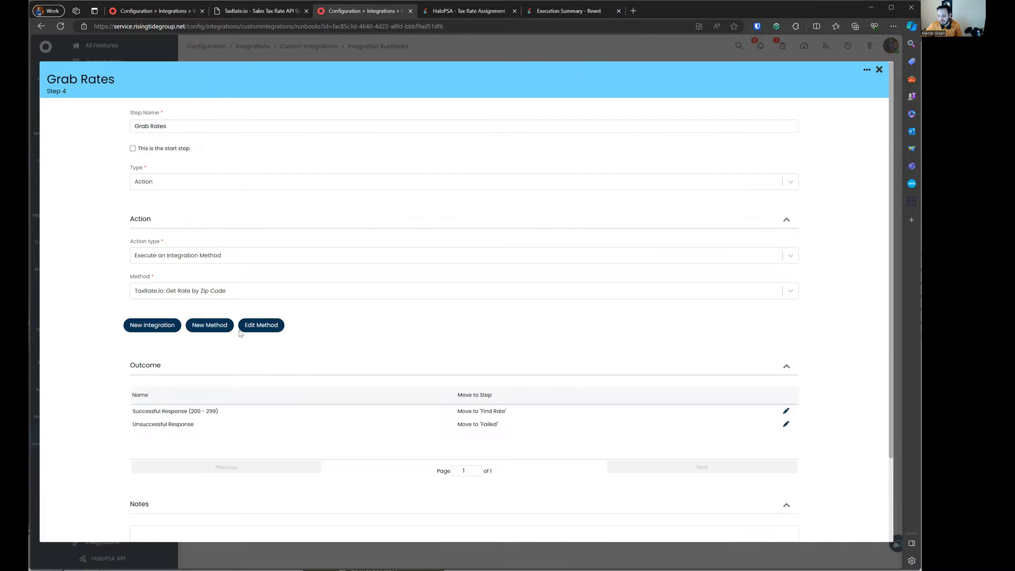
# - Review the Get Rate by Zip Code method and copy its /rate/getratebyzip path for the workflow
pyautogui.click(243, 328)
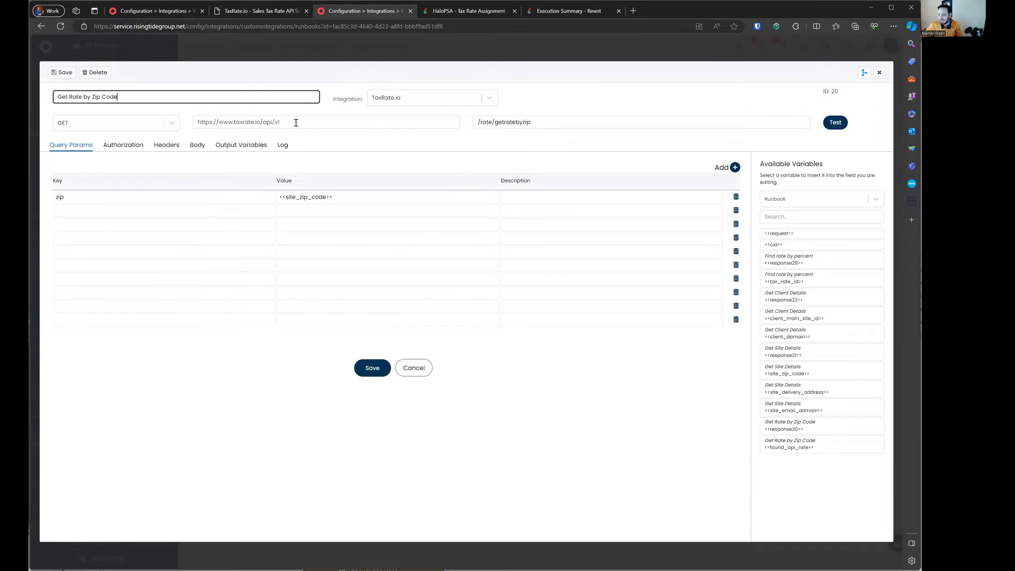
pyautogui.click(132, 149)
pyautogui.click(166, 146)
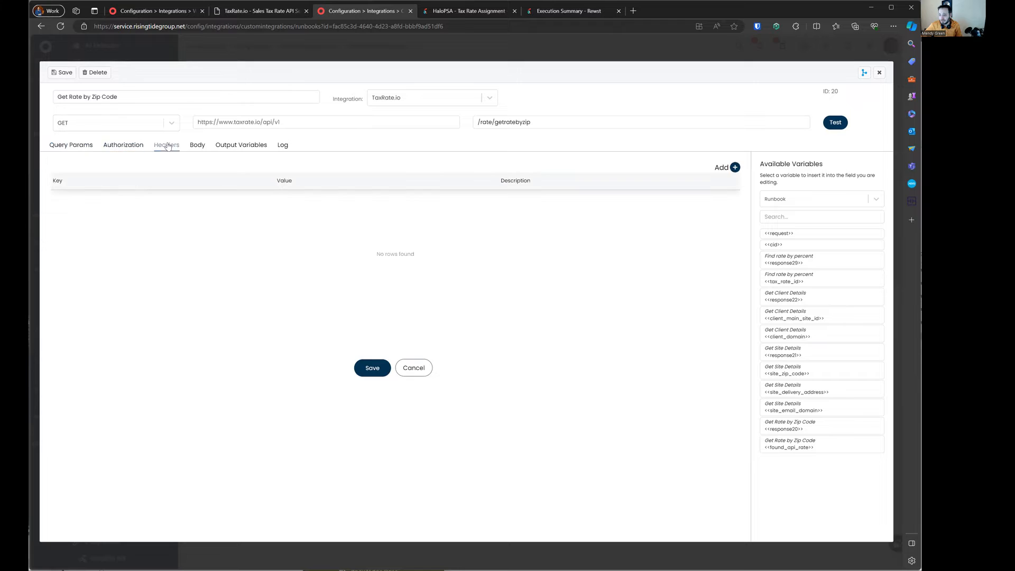
pyautogui.click(242, 146)
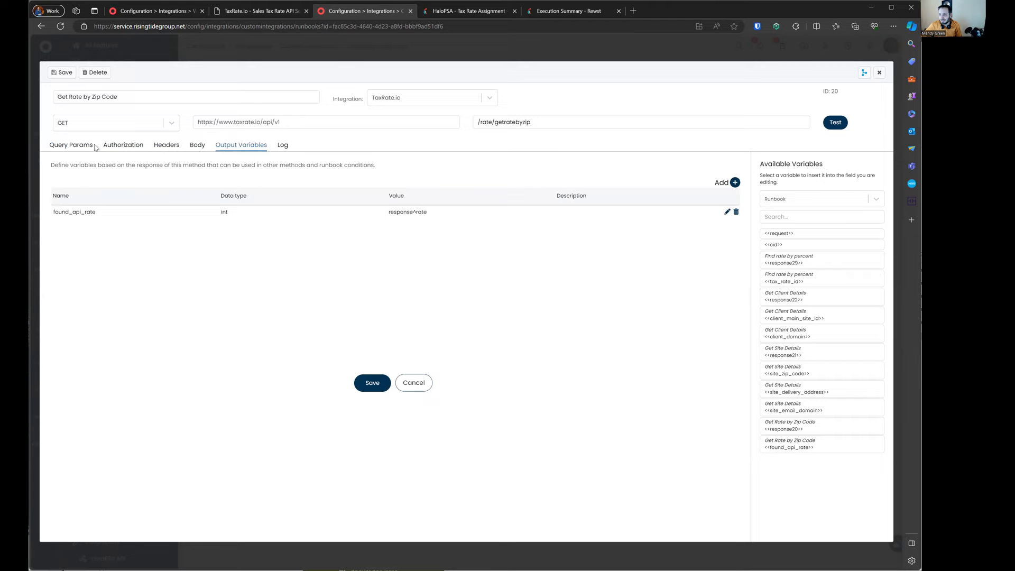
pyautogui.click(130, 147)
pyautogui.click(71, 145)
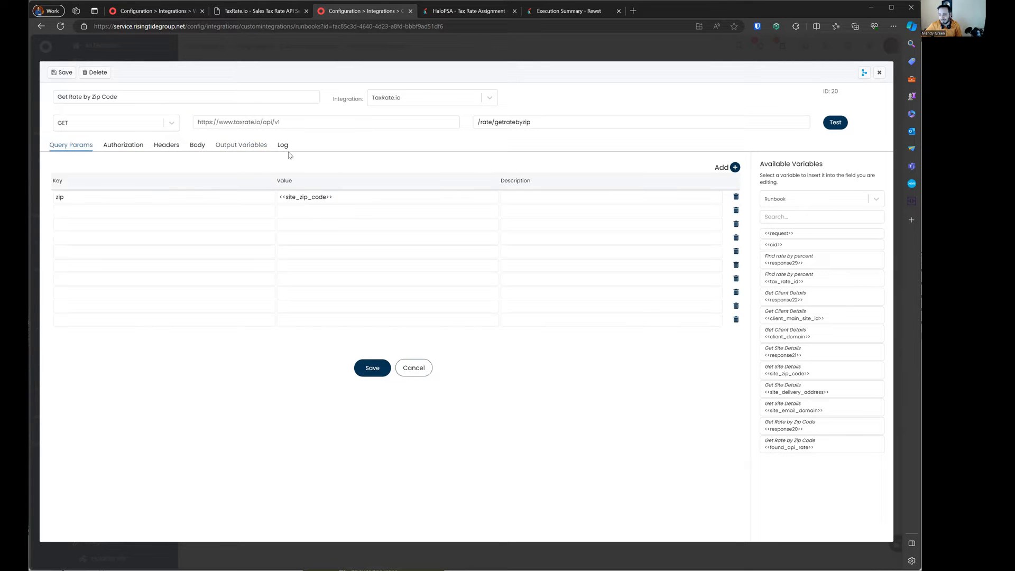
pyautogui.click(554, 120)
pyautogui.doubleClick(555, 120)
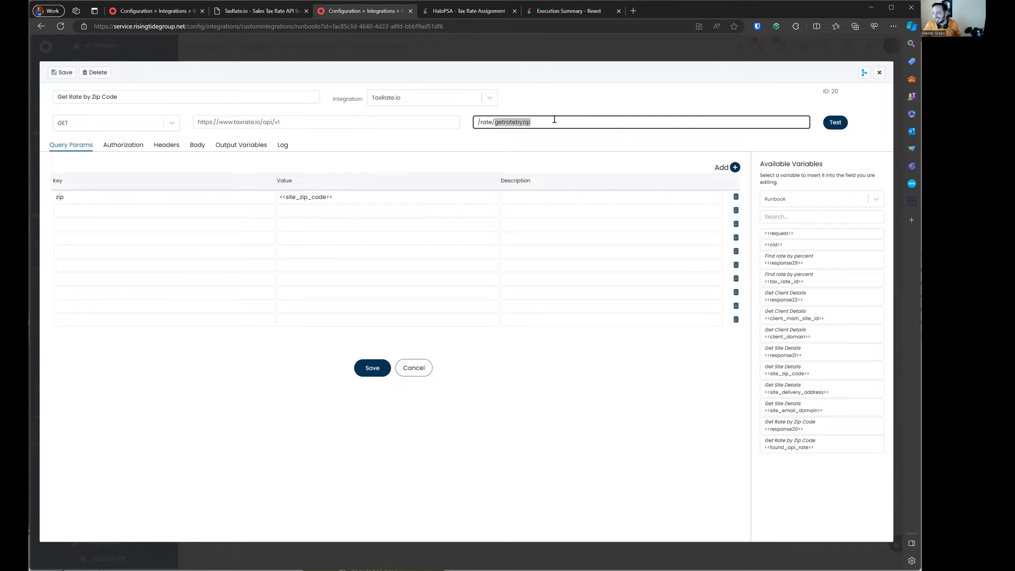
pyautogui.tripleClick(554, 121)
pyautogui.rightClick(555, 119)
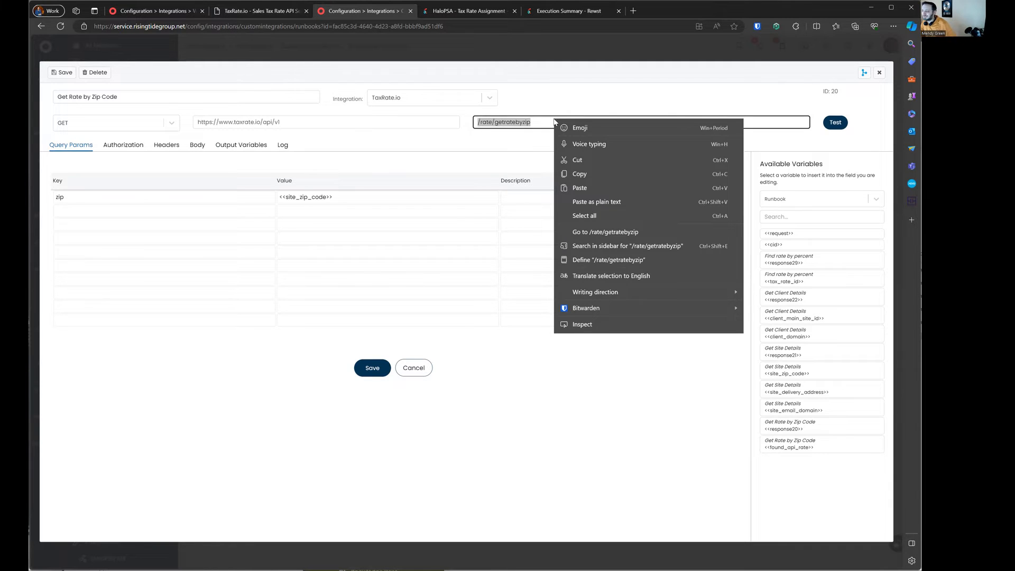
pyautogui.click(571, 179)
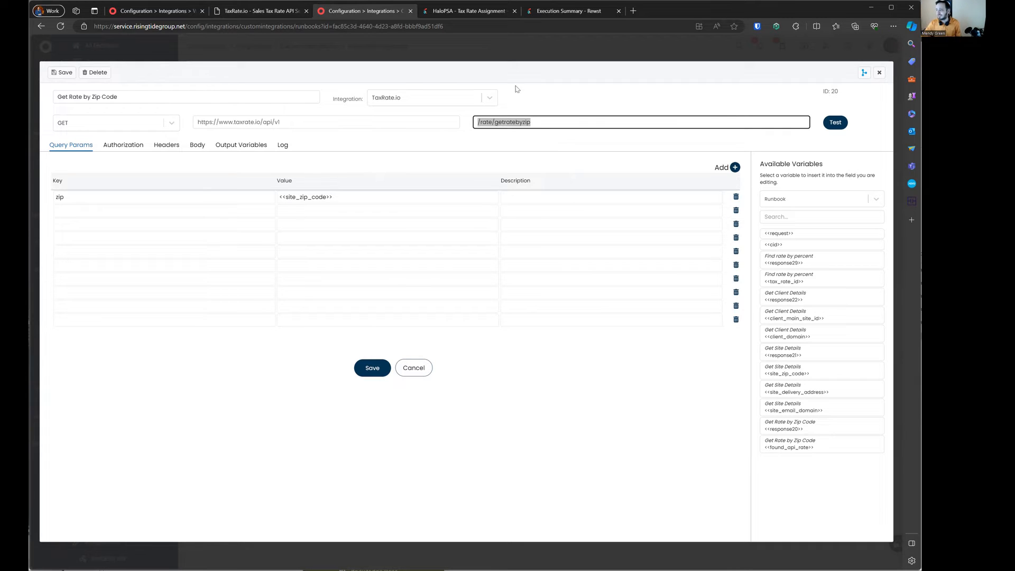
pyautogui.click(485, 10)
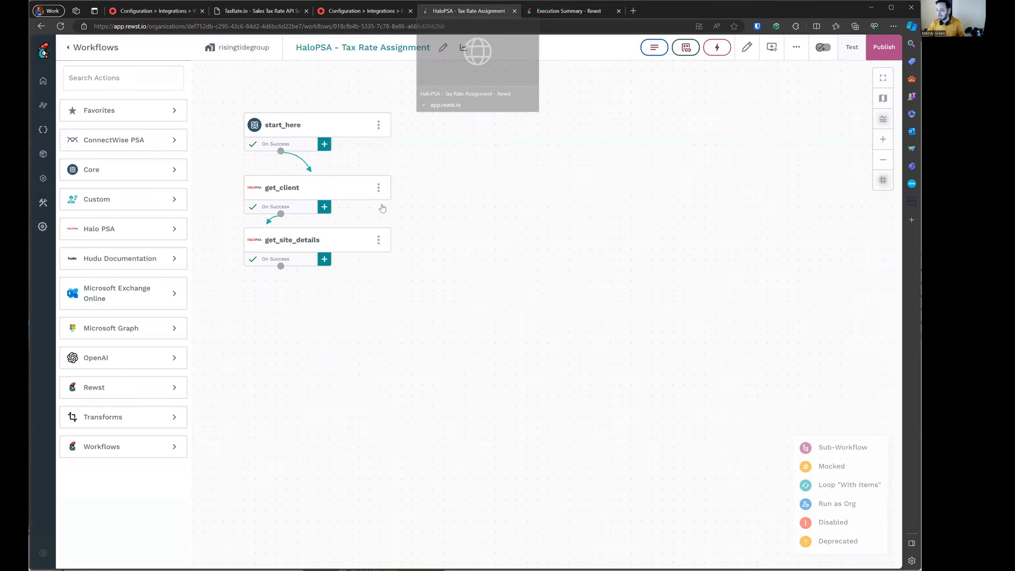
pyautogui.rightClick(386, 273)
# - Add a Core HTTP Request named lookup_tax_rate after get_site_details
pyautogui.click(420, 335)
pyautogui.moveTo(412, 286); pyautogui.dragTo(286, 300)
pyautogui.click(315, 299)
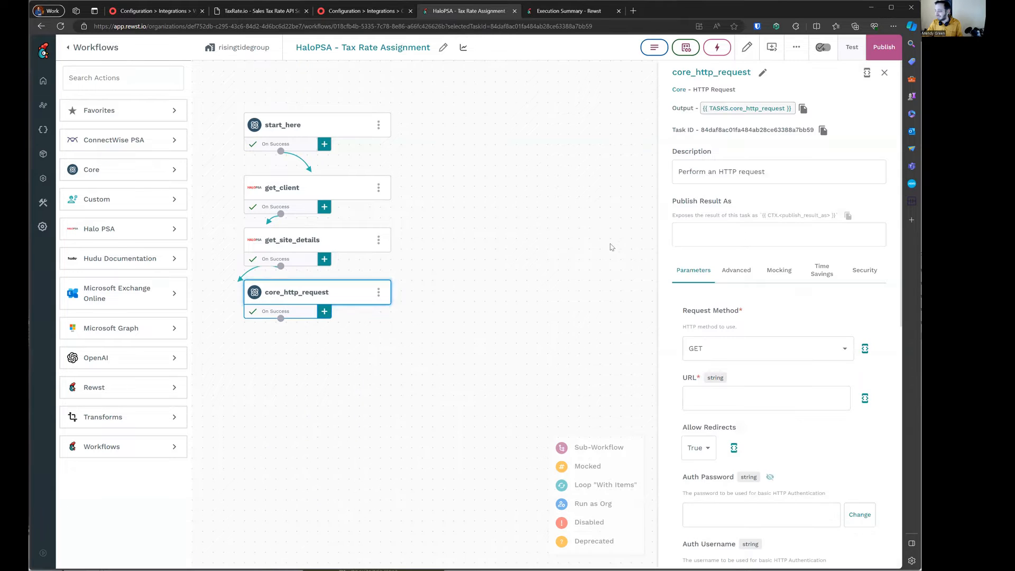
pyautogui.click(811, 178)
pyautogui.click(763, 73)
pyautogui.doubleClick(731, 77)
pyautogui.write('lookup')
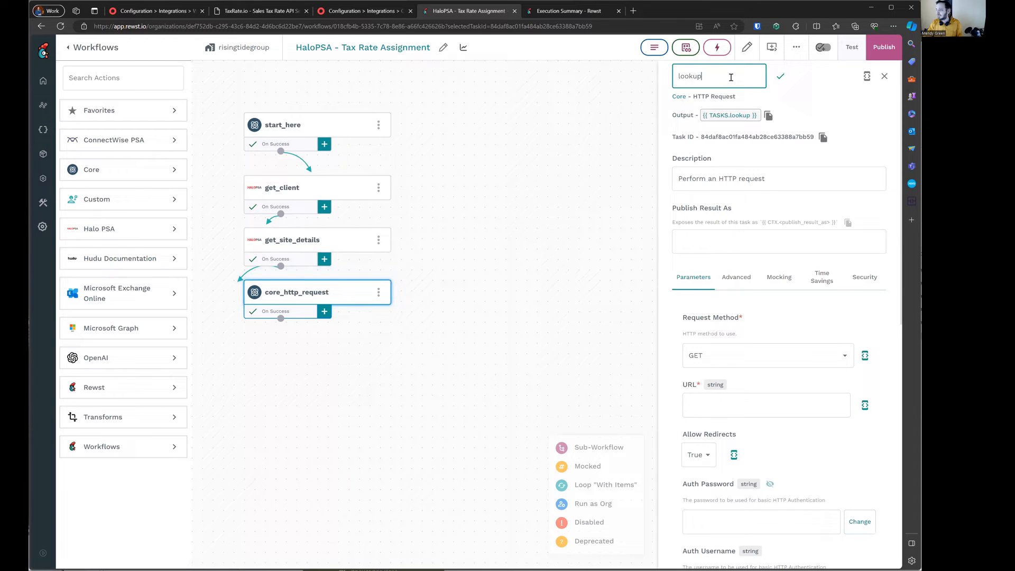
pyautogui.write('_tax_rate')
pyautogui.press('Return')
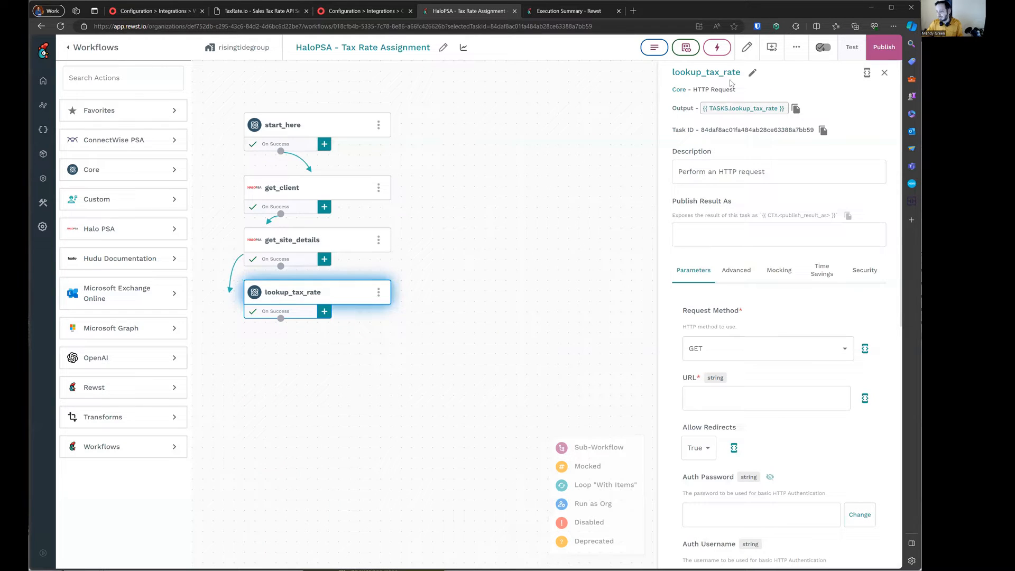
pyautogui.click(865, 398)
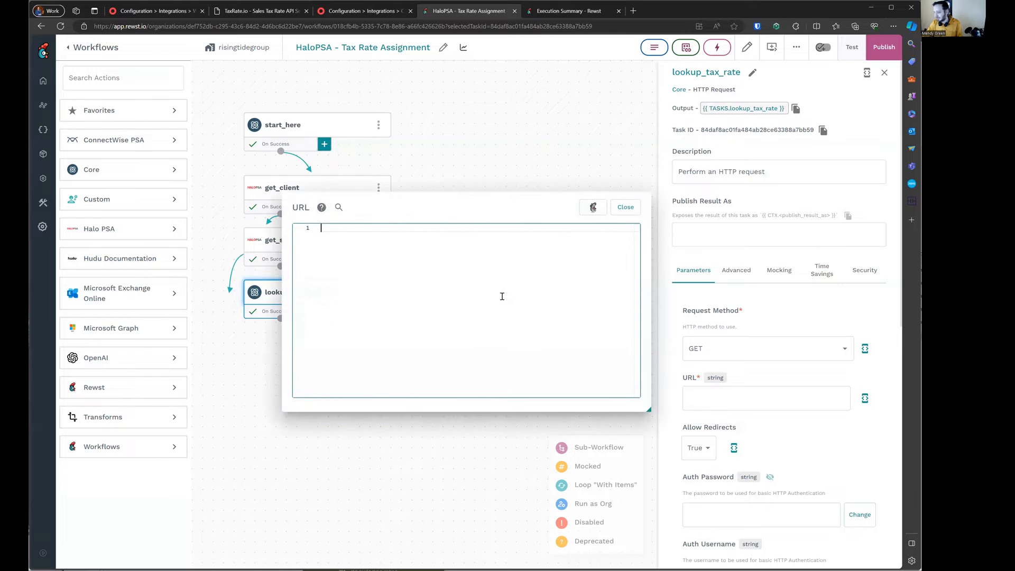
pyautogui.hotkey('ctrl', 'v')
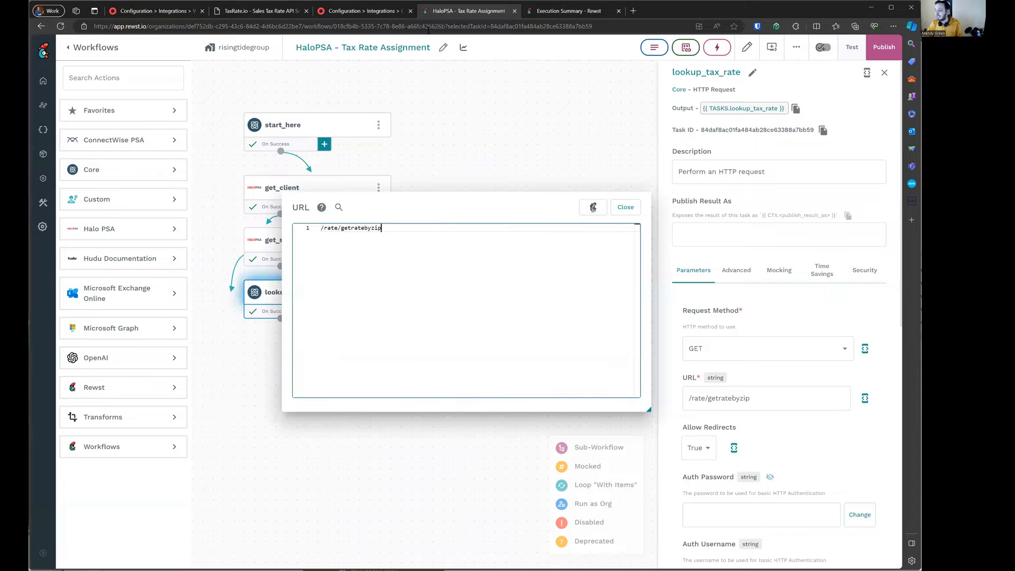
pyautogui.click(363, 11)
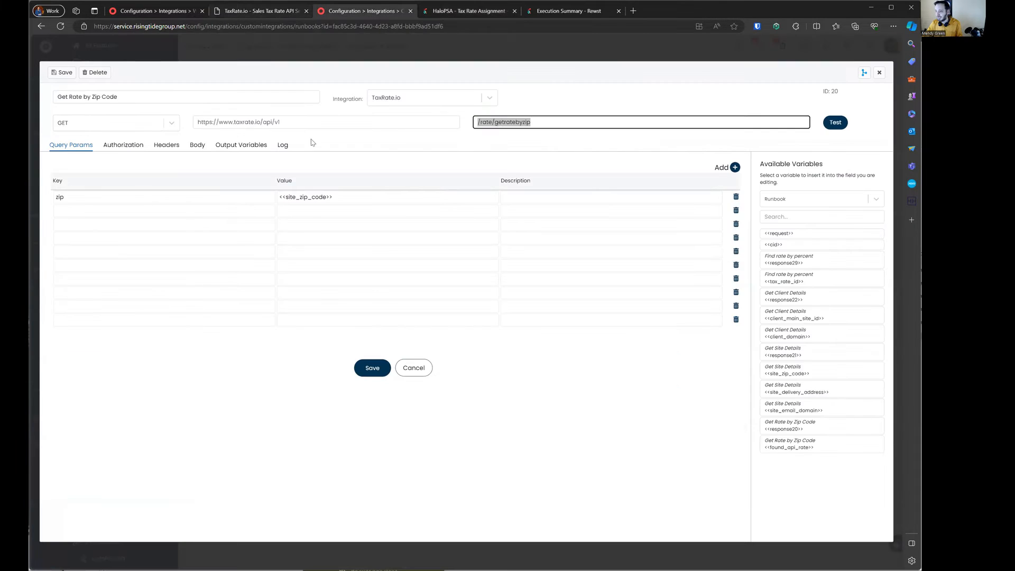
pyautogui.tripleClick(312, 127)
pyautogui.click(438, 11)
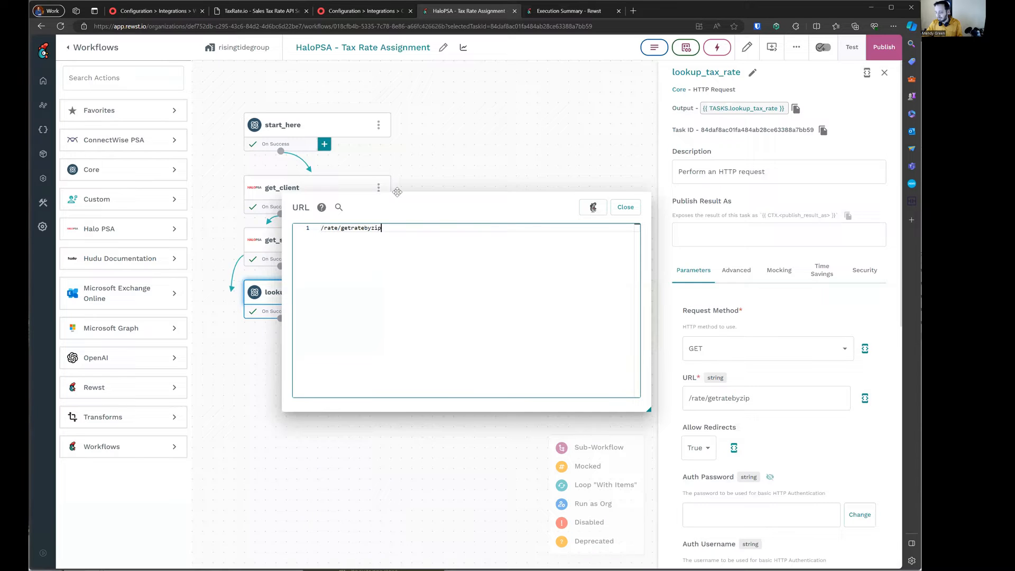
pyautogui.hotkey('ctrl', 'v')
pyautogui.doubleClick(487, 233)
pyautogui.click(363, 11)
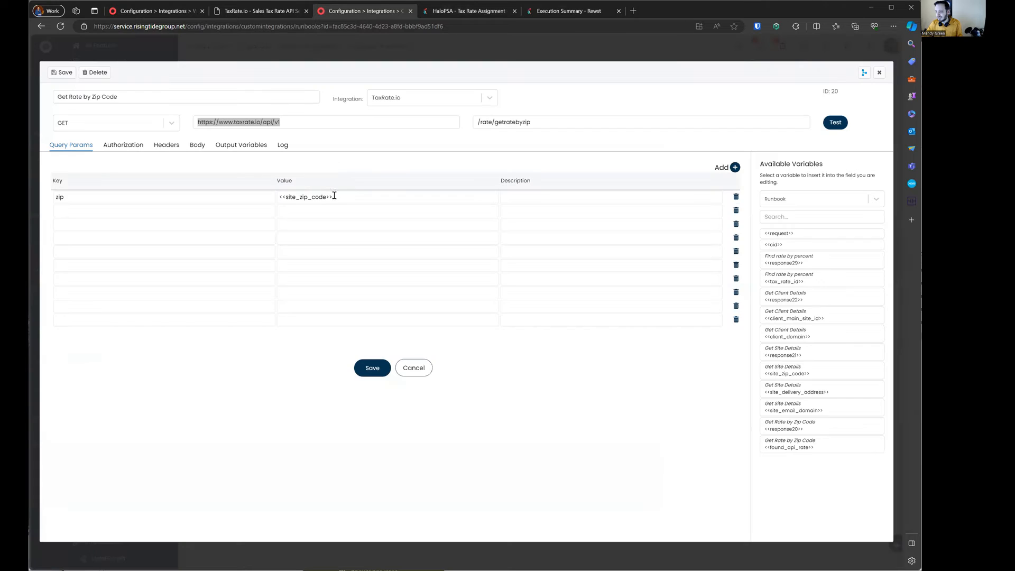
pyautogui.doubleClick(236, 200)
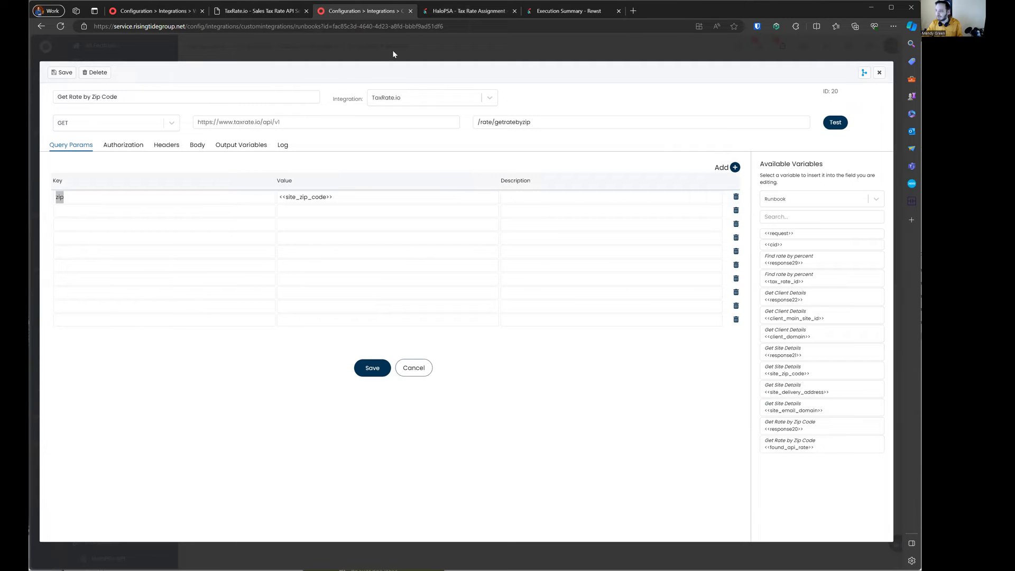
pyautogui.click(447, 12)
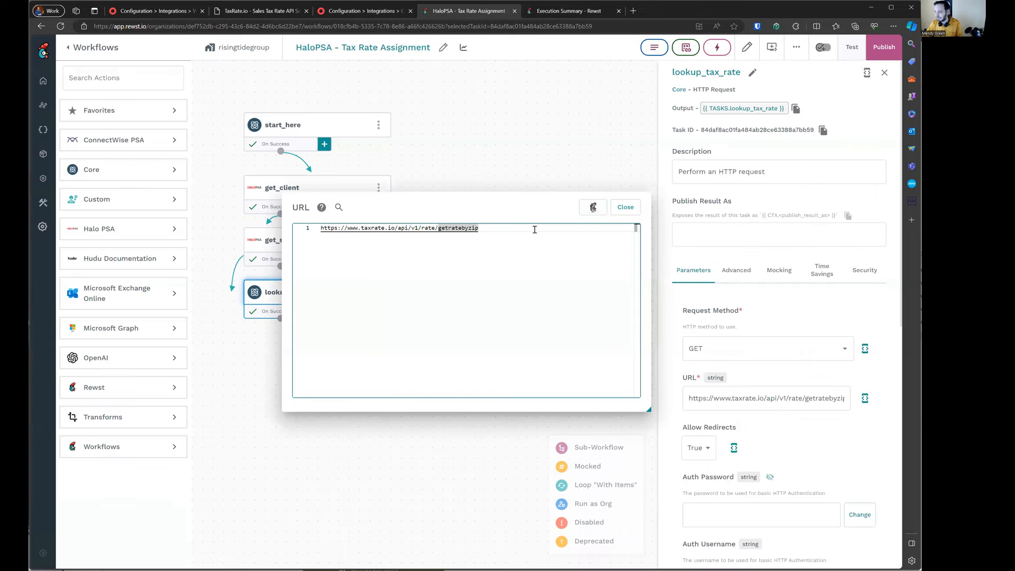
pyautogui.write('?zip=')
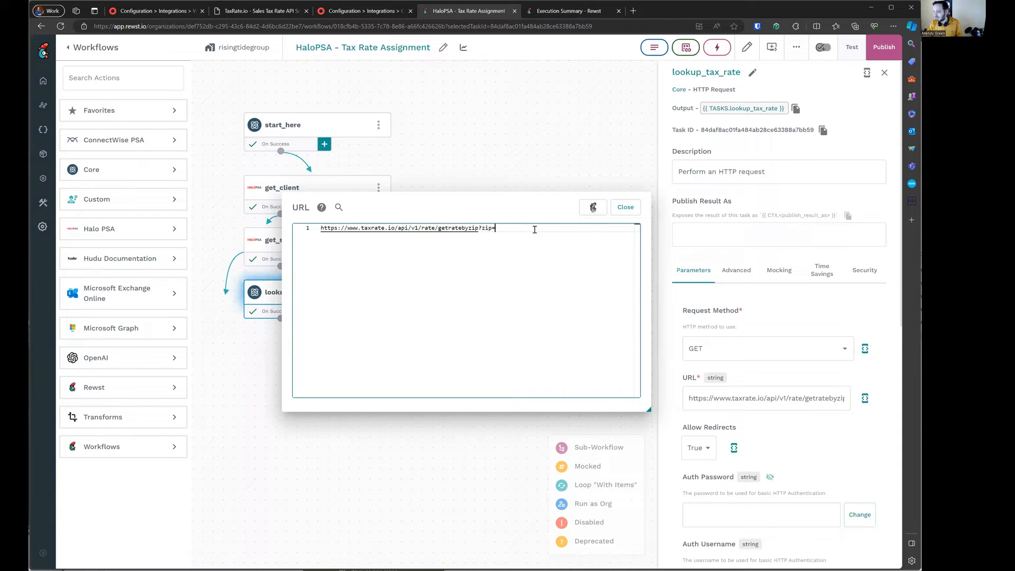
pyautogui.write('{{ CTX.')
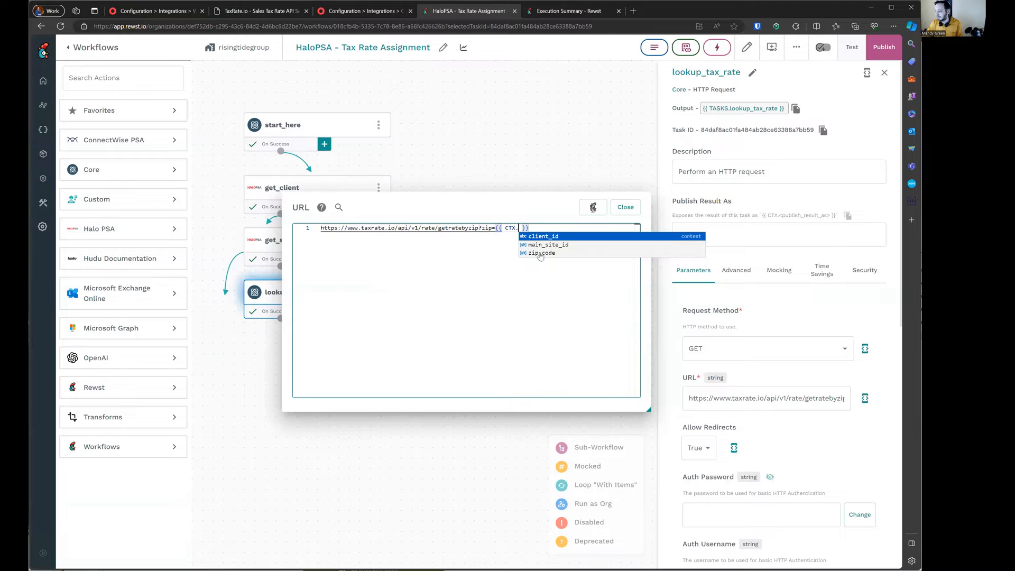
pyautogui.click(540, 253)
# - Close the URL editor and publish the workflow
pyautogui.click(381, 10)
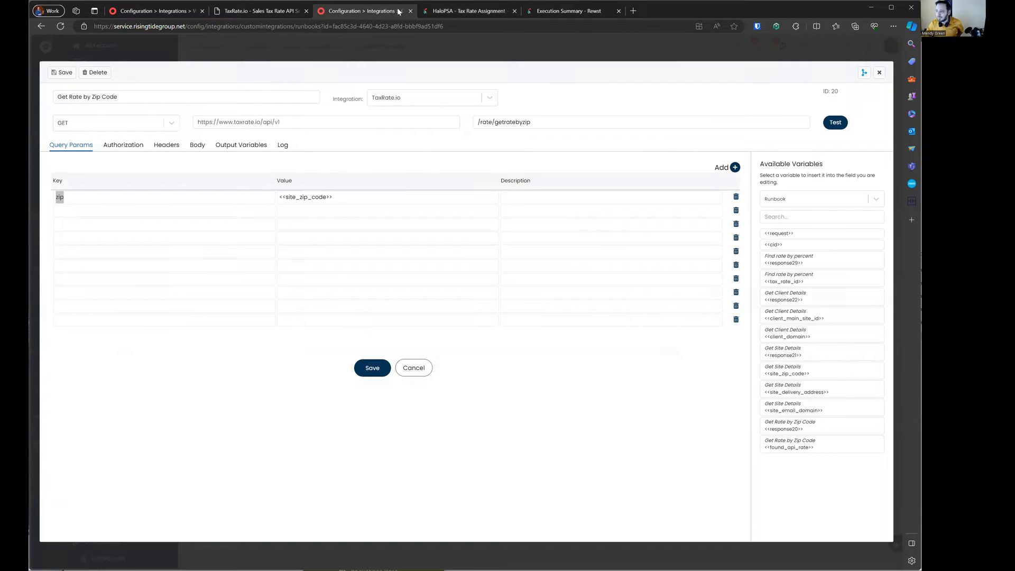
pyautogui.click(443, 10)
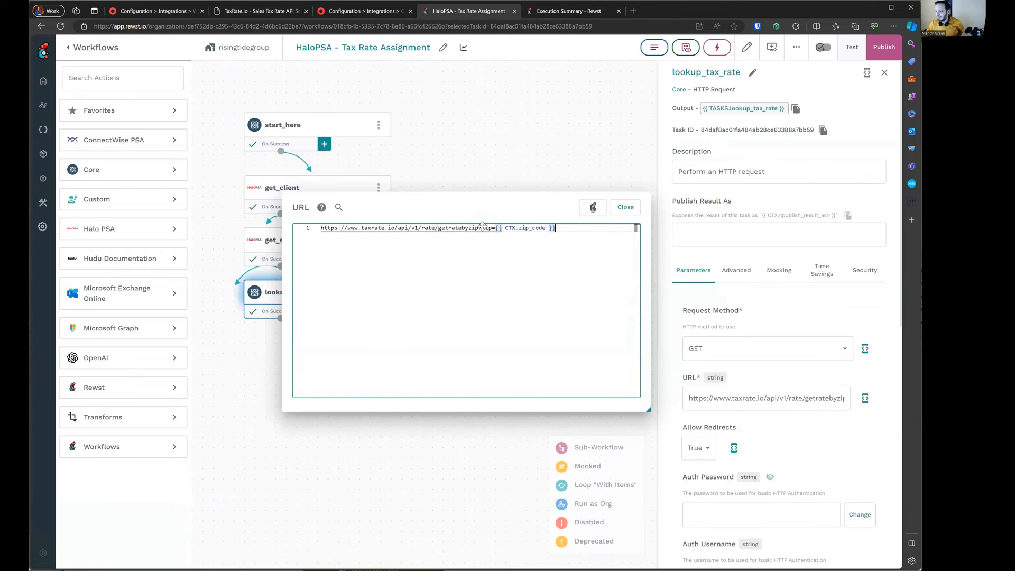
pyautogui.click(625, 207)
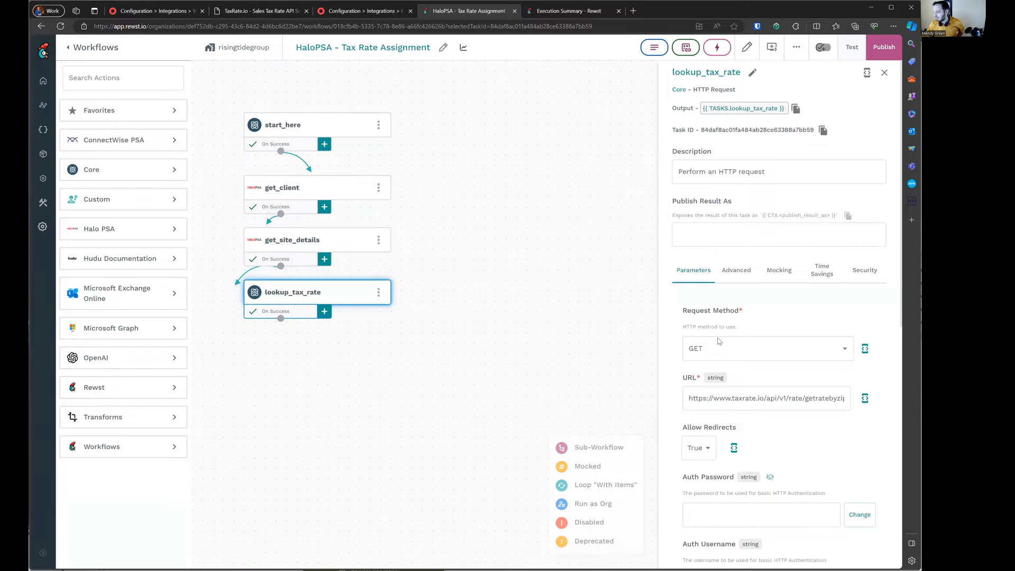
pyautogui.click(885, 47)
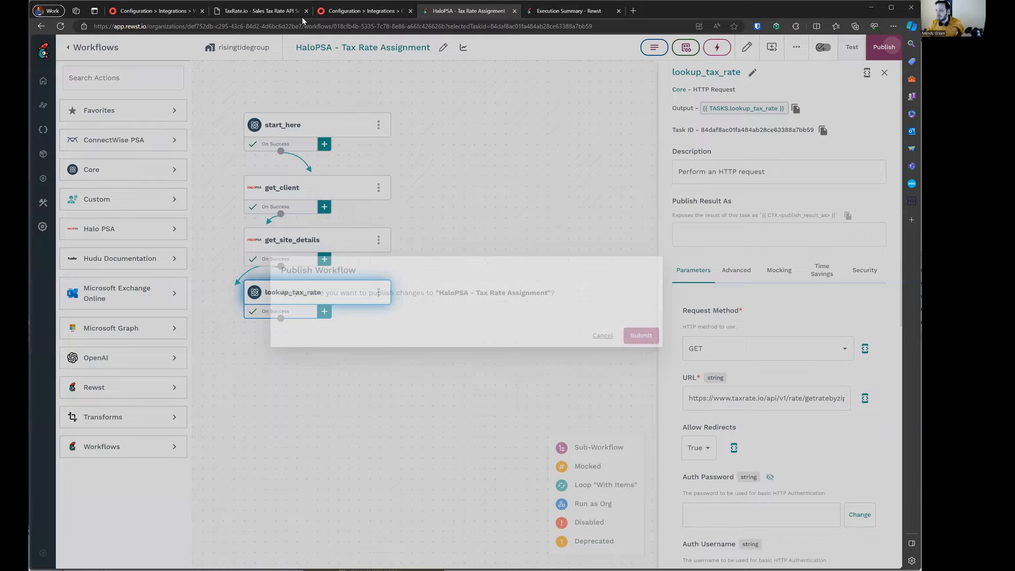
pyautogui.hotkey('ctrl', '2')
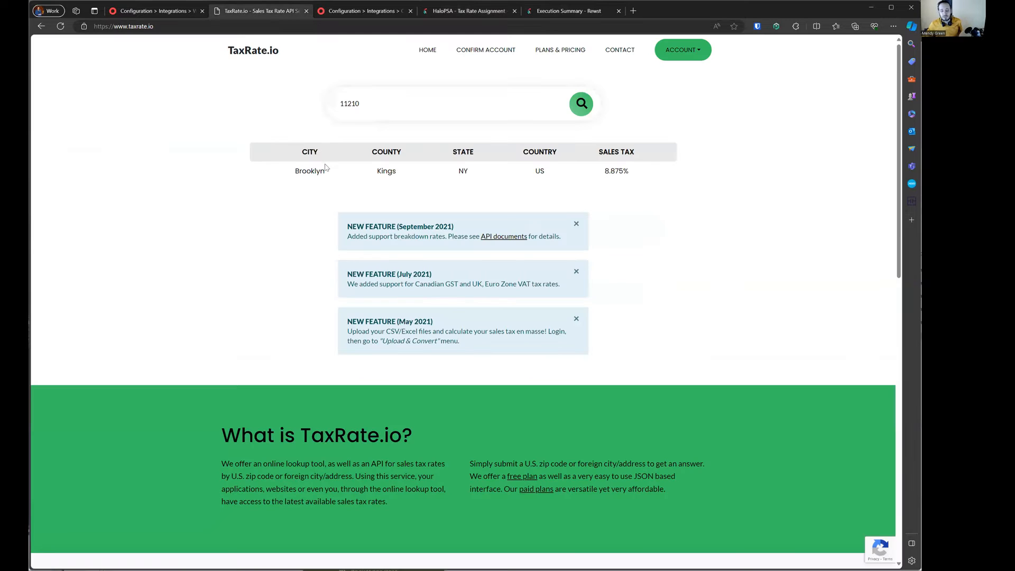
# - Find TaxRate.io's NodeJS integration example and copy its sample api_key value
pyautogui.scroll(-4, 314, 229)
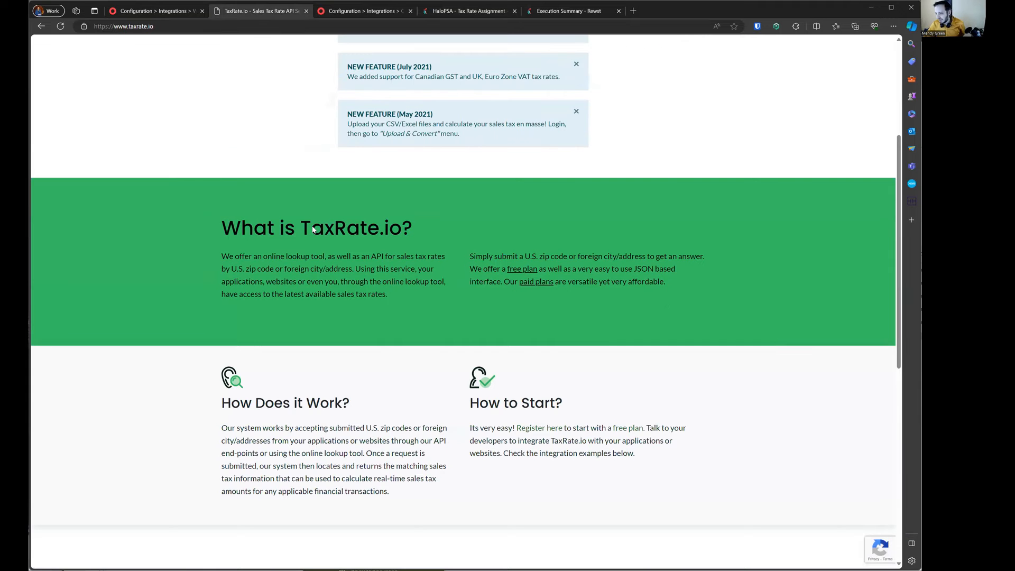
pyautogui.scroll(-7, 313, 229)
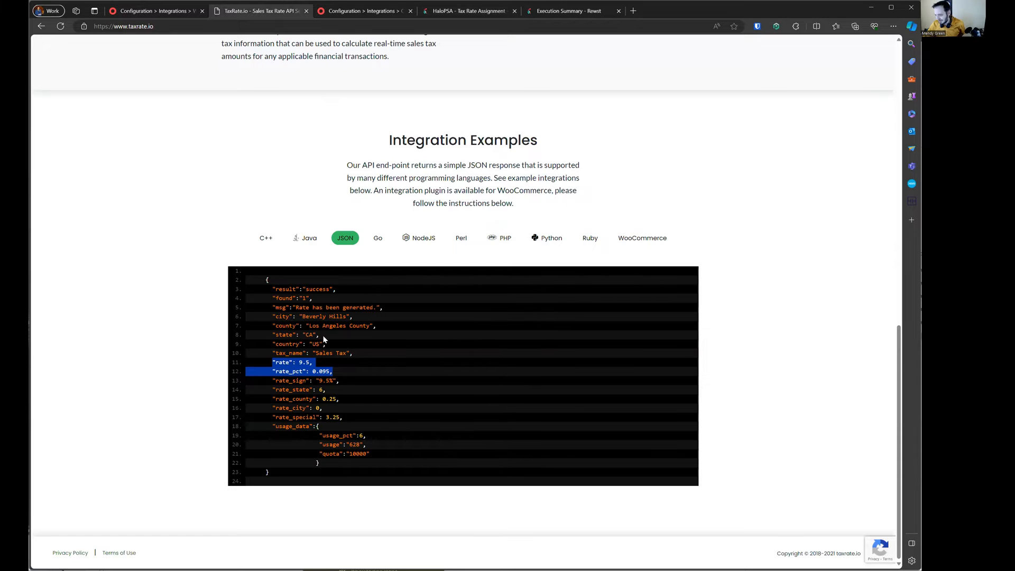
pyautogui.scroll(2, 325, 339)
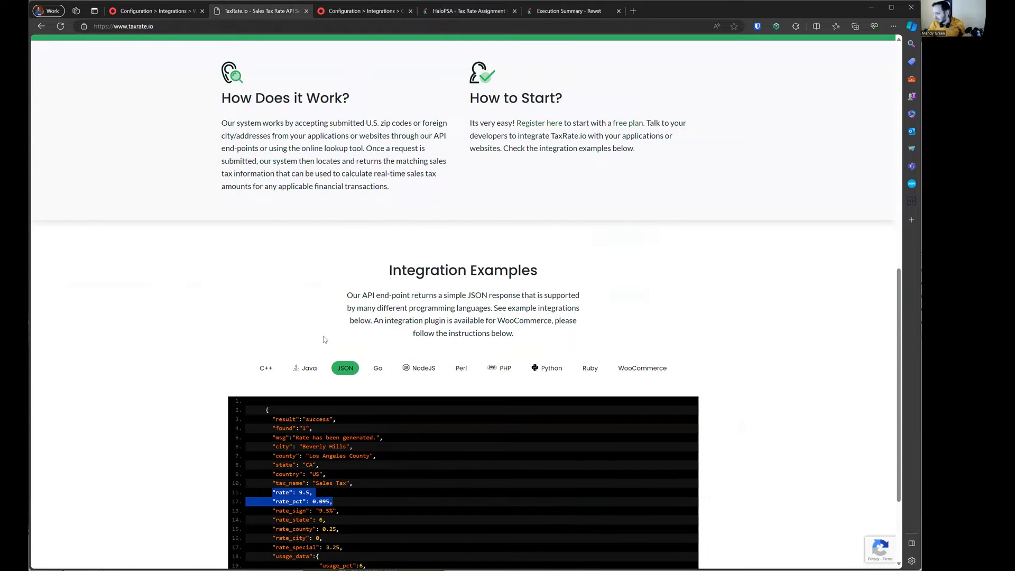
pyautogui.scroll(-2, 324, 339)
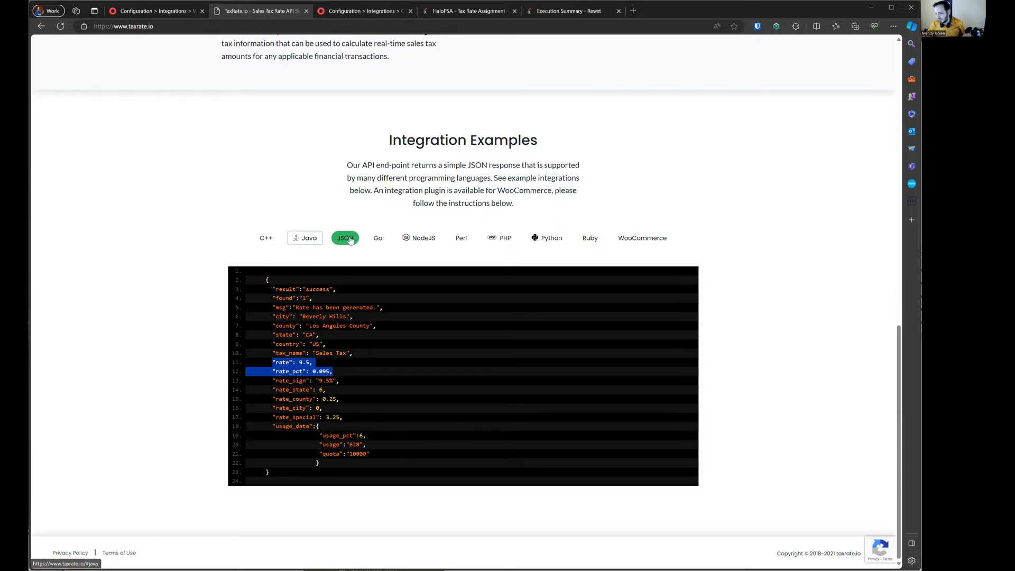
pyautogui.click(418, 238)
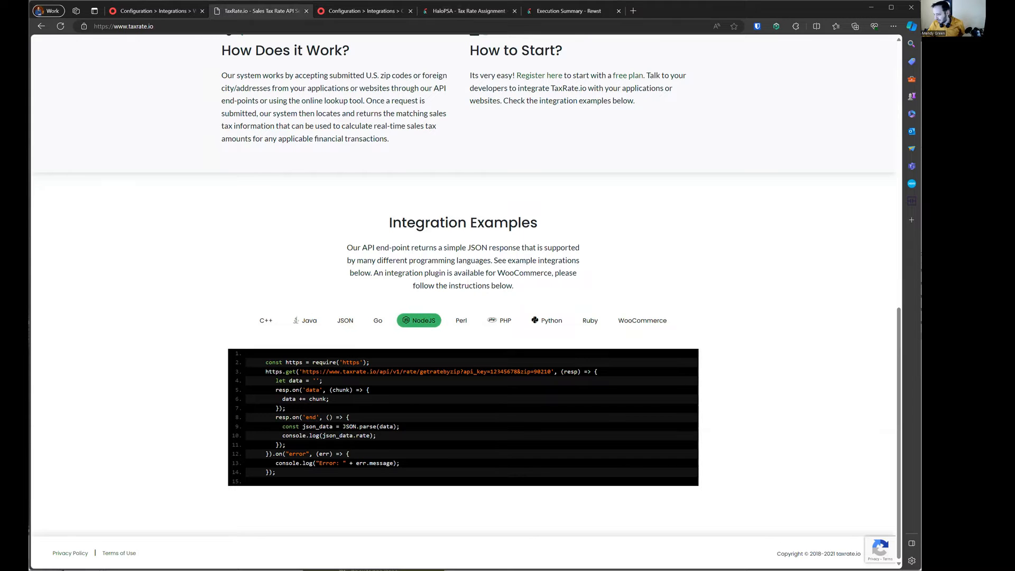
pyautogui.doubleClick(503, 372)
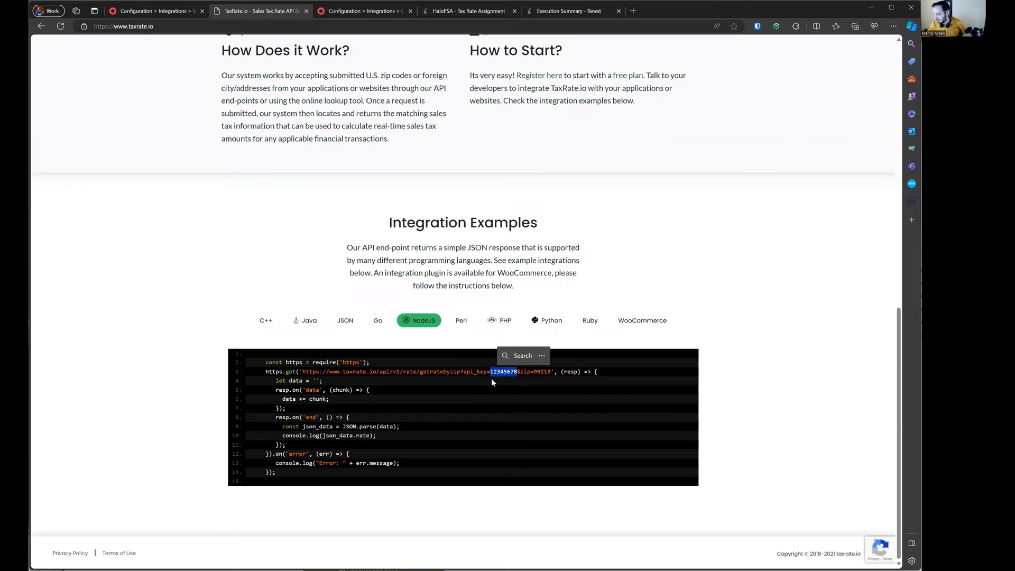
pyautogui.click(542, 362)
pyautogui.click(527, 372)
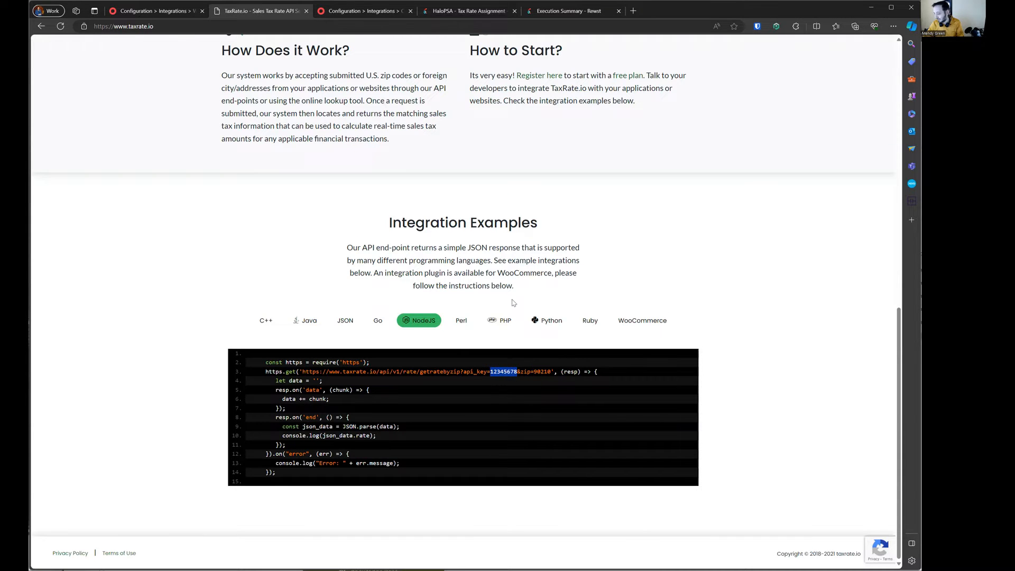
pyautogui.click(551, 12)
# - Insert the api_key query parameter, with the API key, after the ? in the lookup_tax_rate URL
pyautogui.click(475, 13)
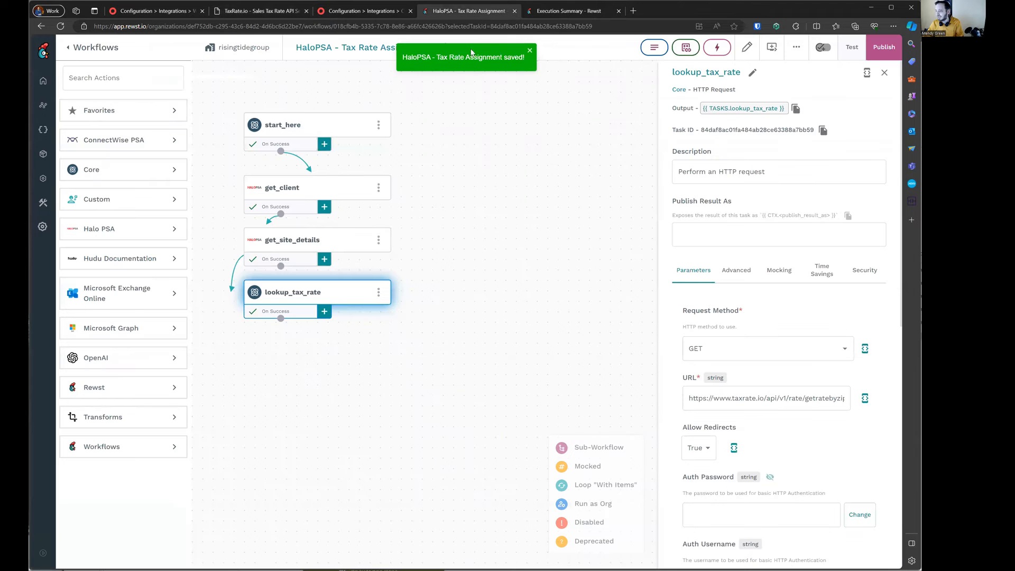
pyautogui.click(864, 399)
pyautogui.click(269, 11)
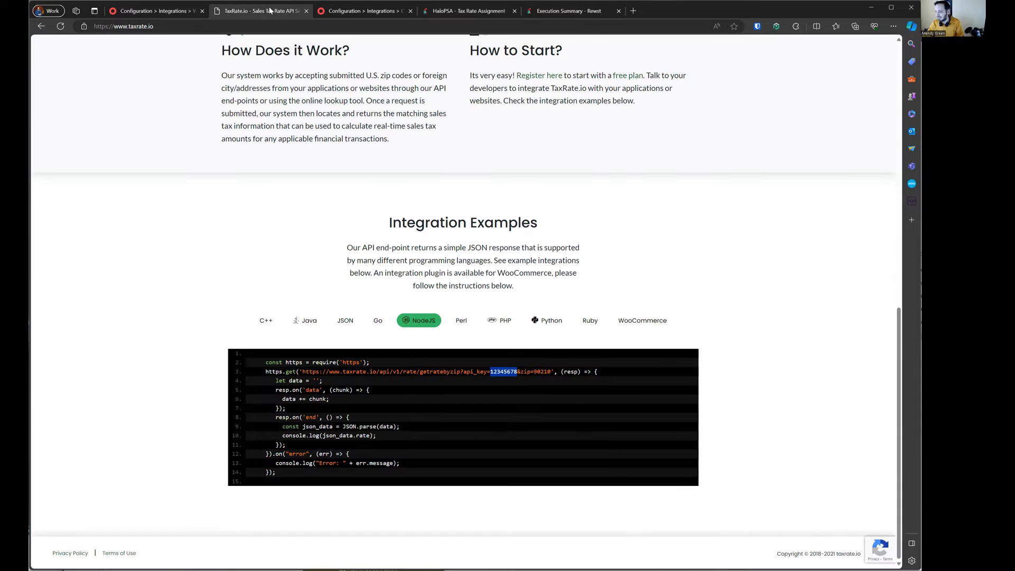
pyautogui.click(483, 13)
pyautogui.click(483, 228)
pyautogui.write('api_key=12345678')
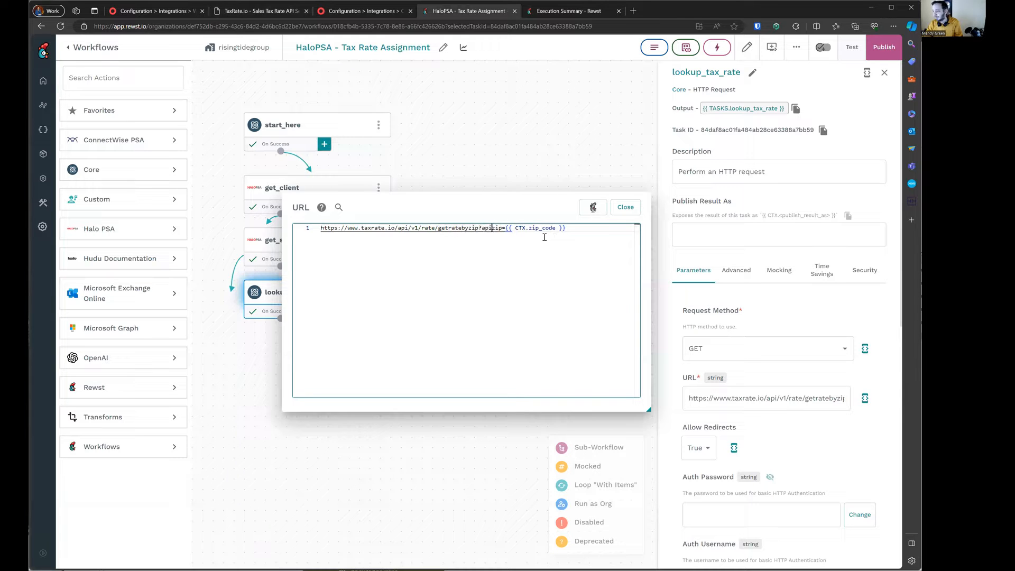
pyautogui.write('&')
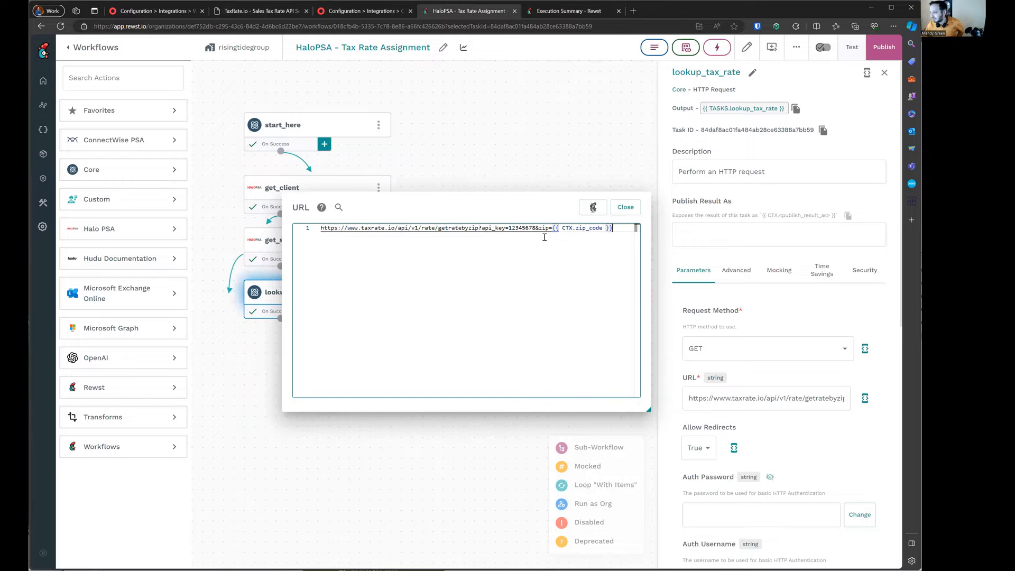
pyautogui.click(626, 207)
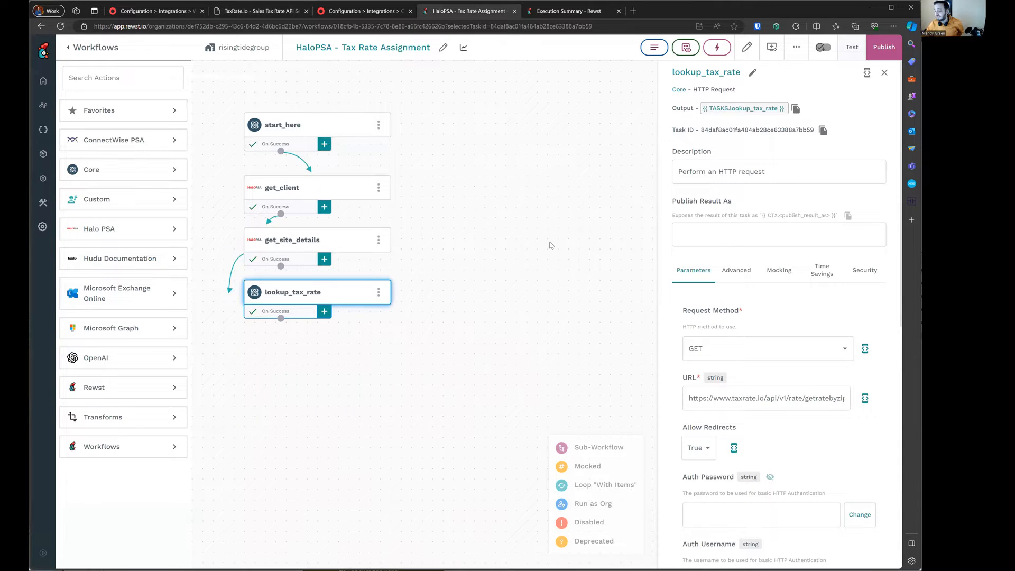
# - Set lookup_tax_rate's Publish Result As to 'rates' and save the workflow
pyautogui.click(551, 245)
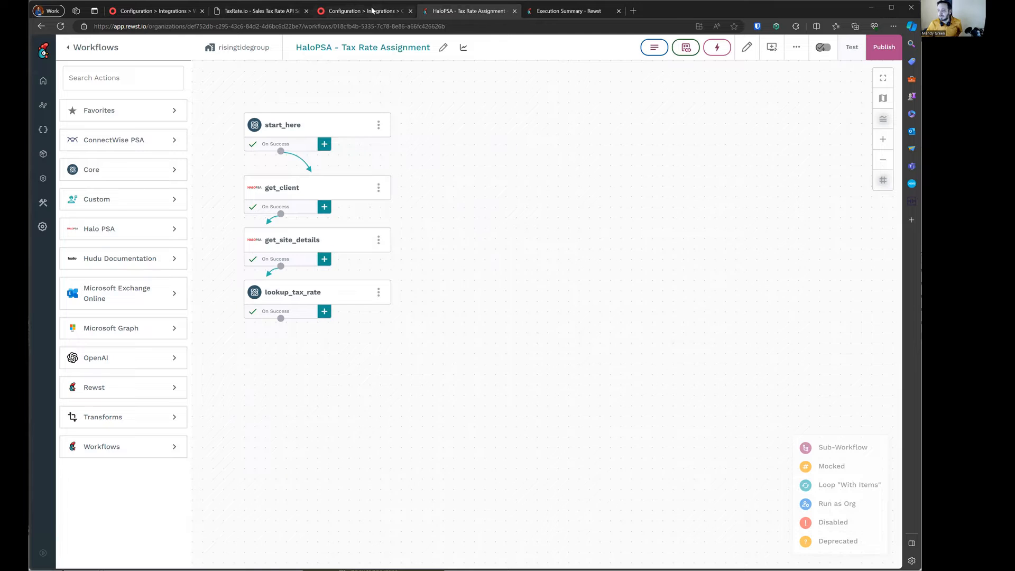
pyautogui.click(312, 290)
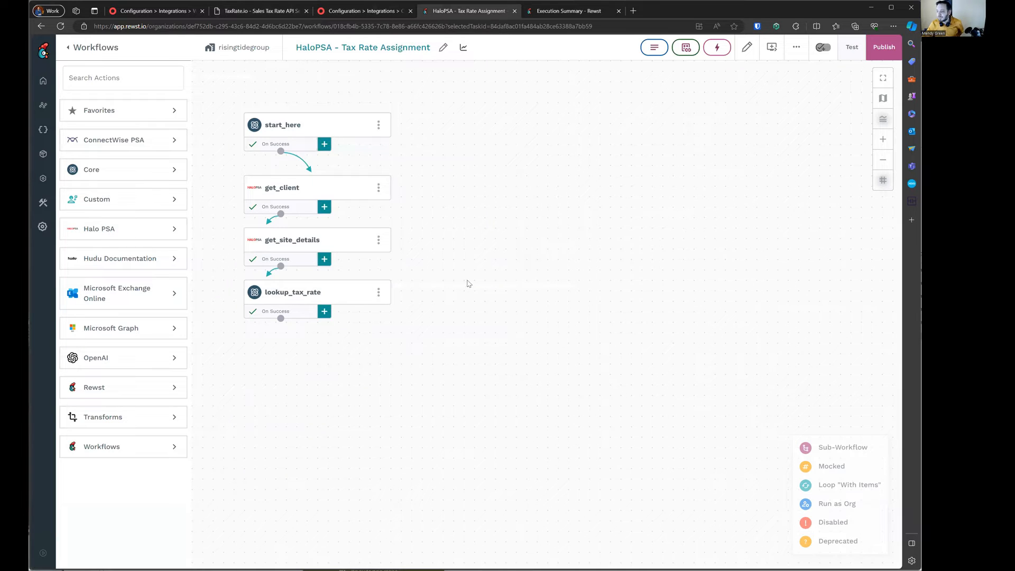
pyautogui.click(717, 238)
pyautogui.write('rate')
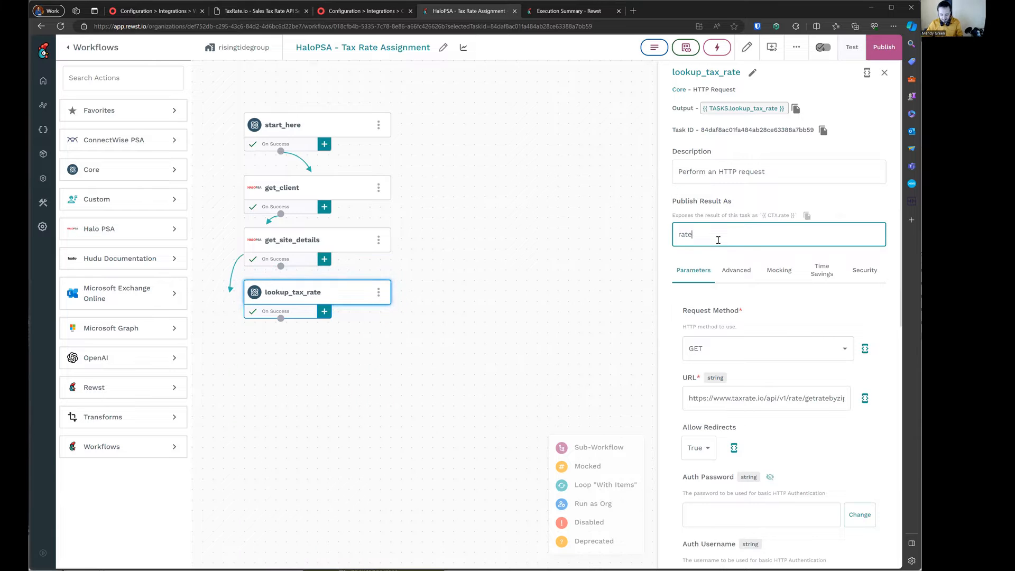
pyautogui.write('s')
pyautogui.click(889, 48)
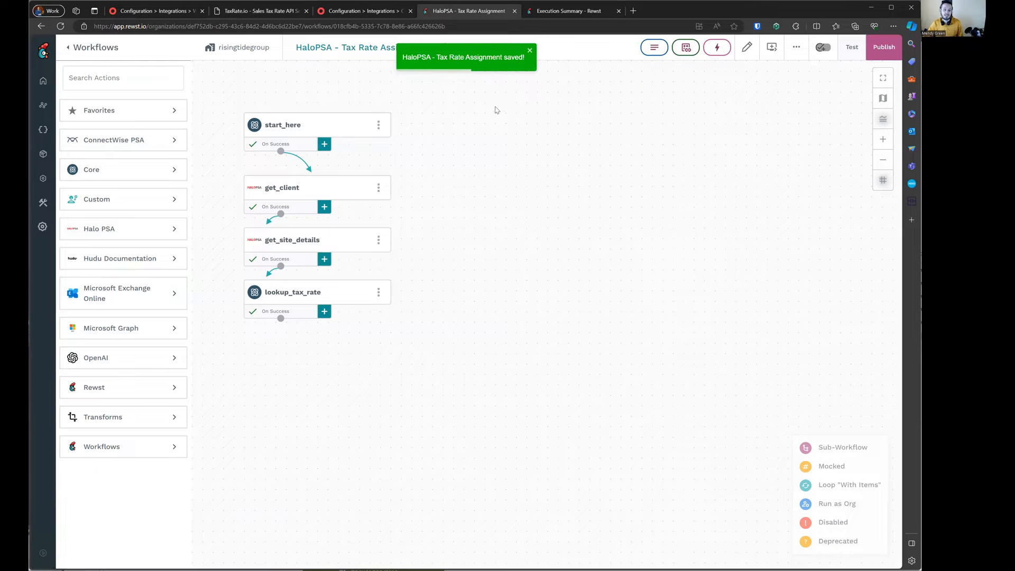
pyautogui.click(559, 11)
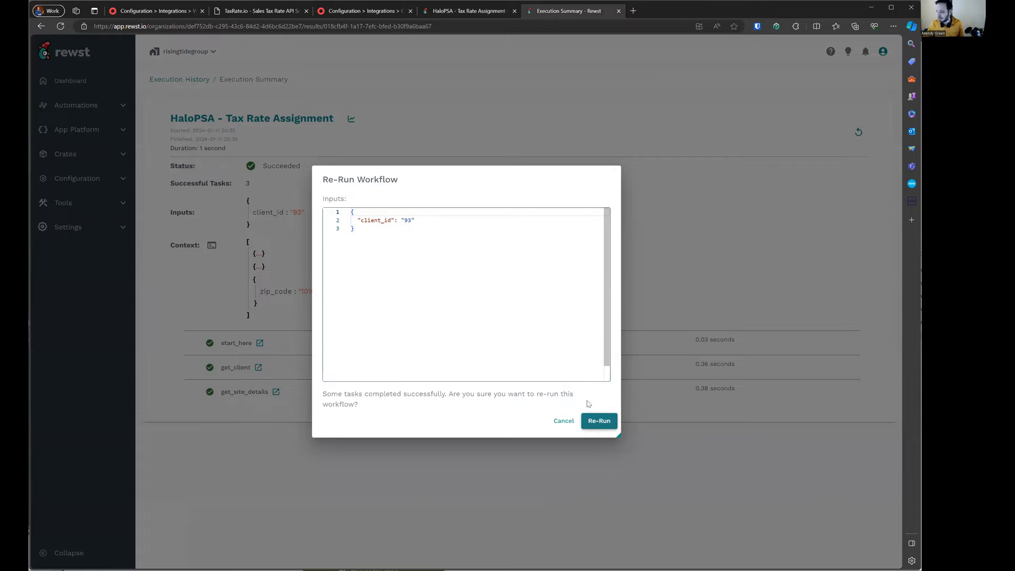
# - Re-run with the same client_id and inspect Context > rates, showing the 403 Authorization Required error
pyautogui.click(596, 419)
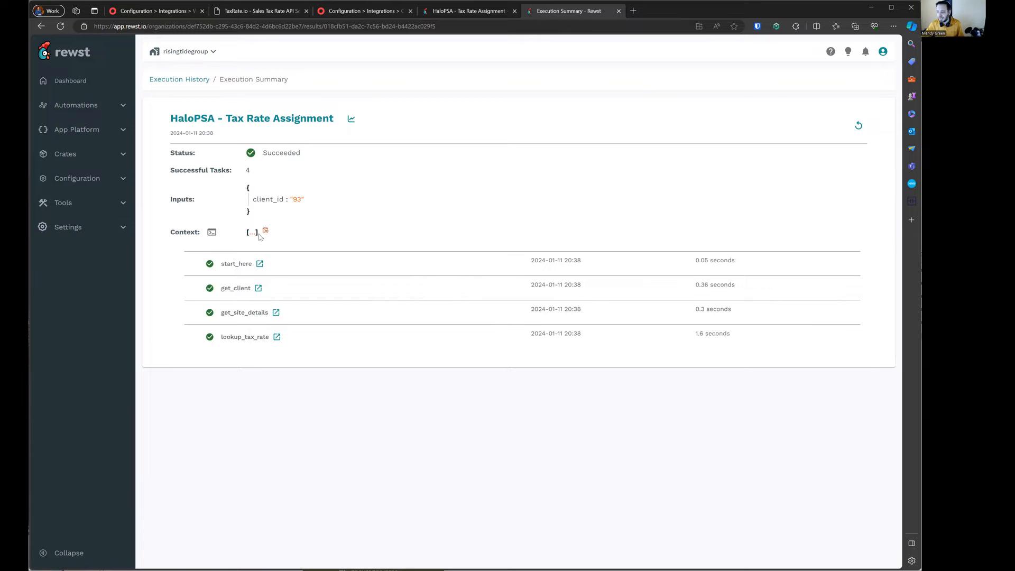
pyautogui.click(64, 27)
pyautogui.click(250, 246)
pyautogui.click(258, 293)
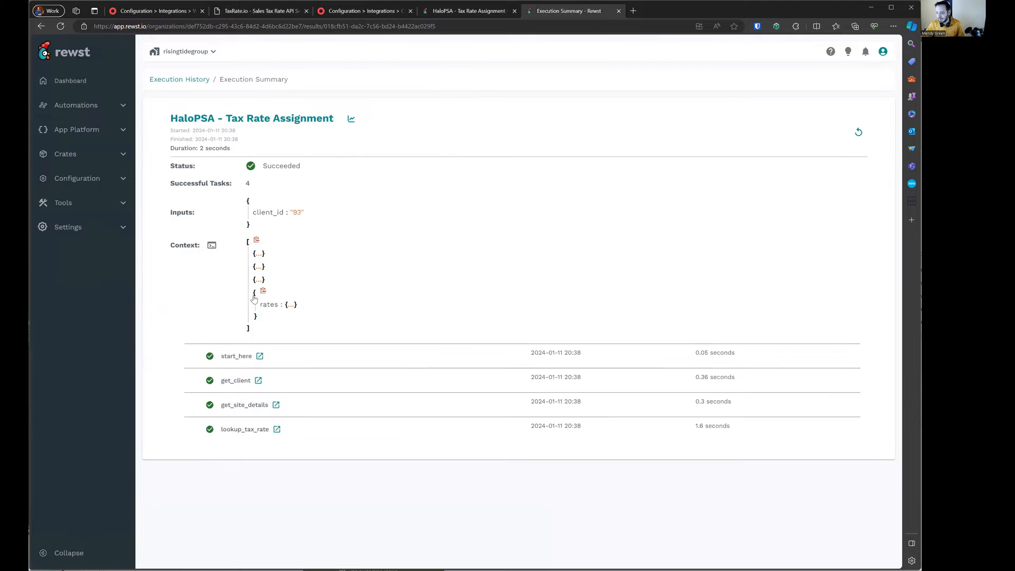
pyautogui.click(266, 305)
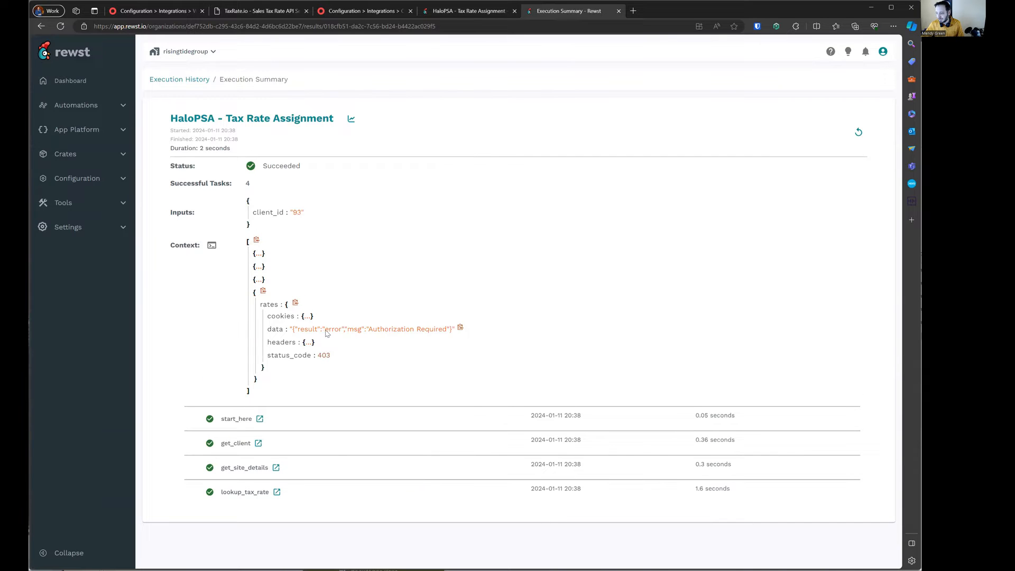
pyautogui.moveTo(305, 330); pyautogui.dragTo(414, 330)
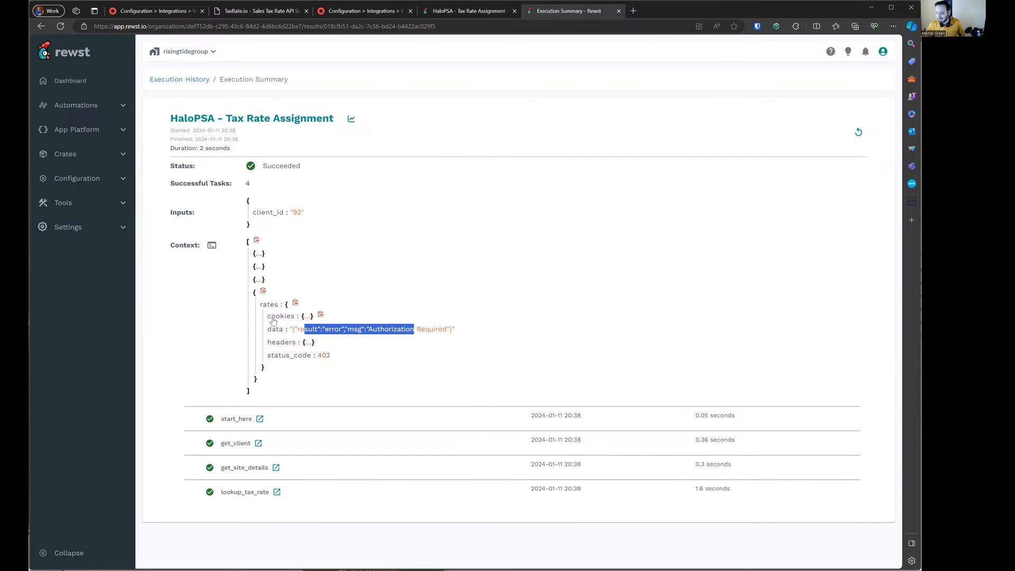
pyautogui.click(281, 344)
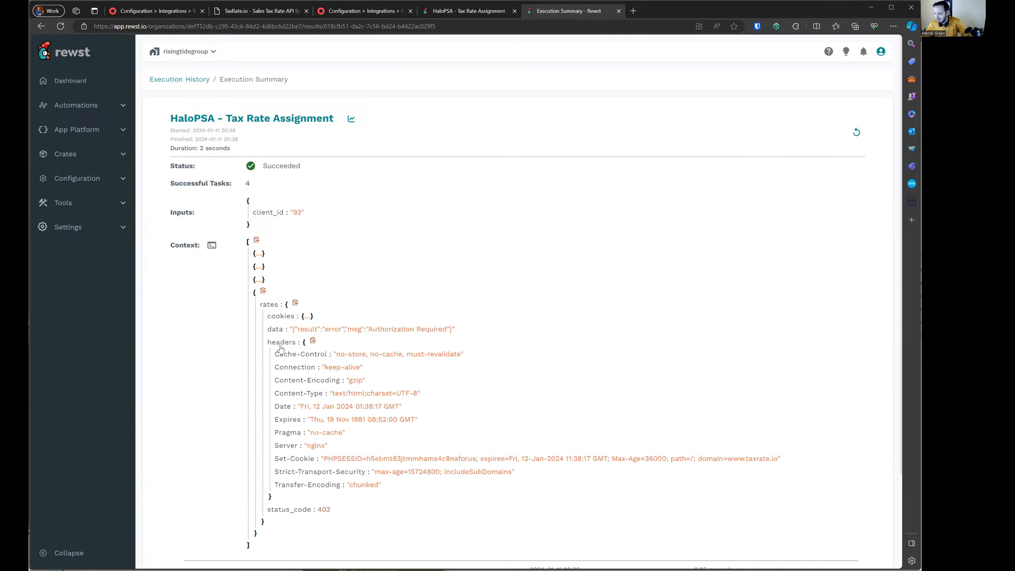
pyautogui.click(280, 345)
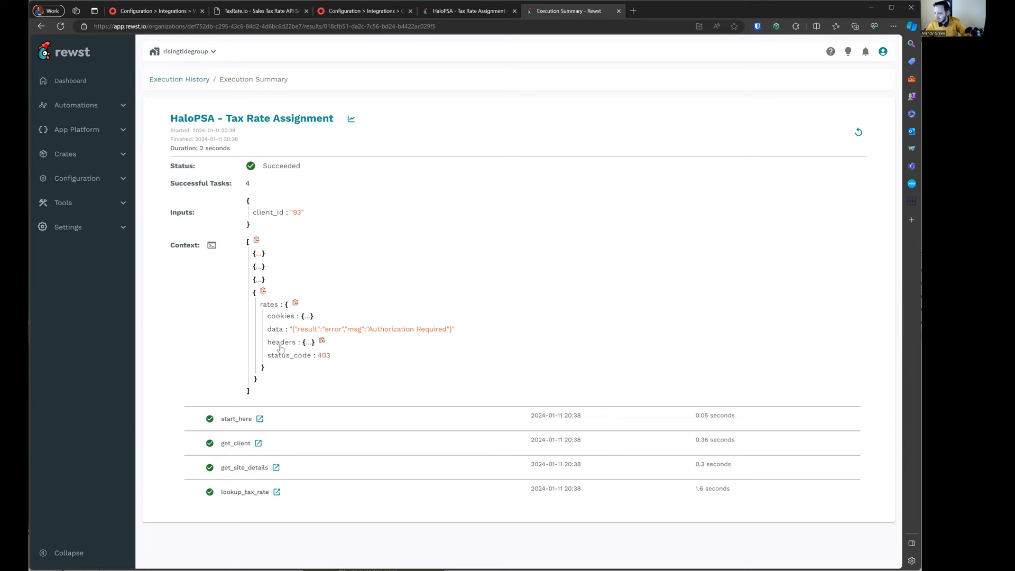
pyautogui.click(438, 11)
pyautogui.hotkey('ctrl', 'shift', 'Tab')
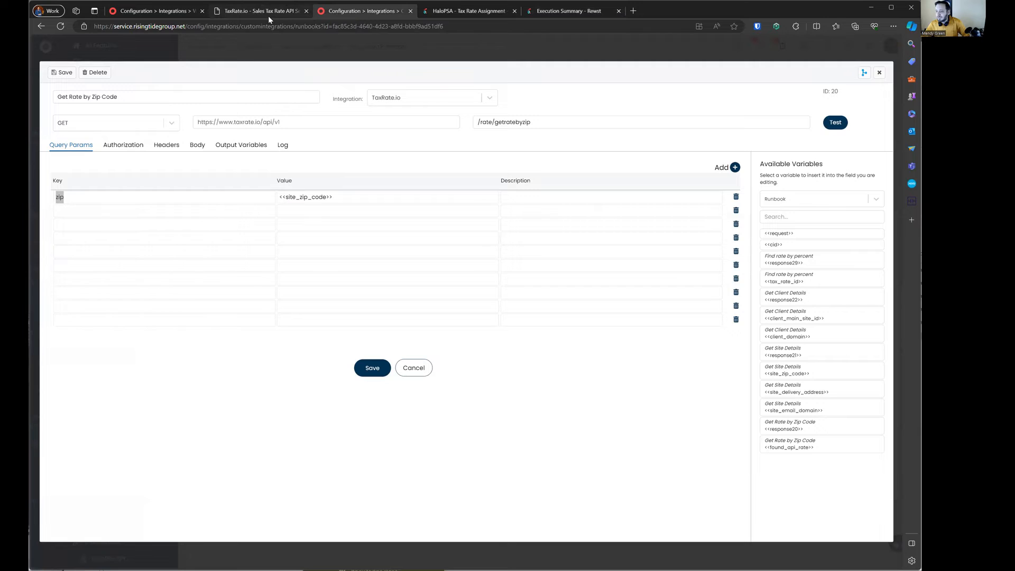
# - Compare the TaxRate.io example against the full lookup_tax_rate URL with its API key
pyautogui.click(289, 16)
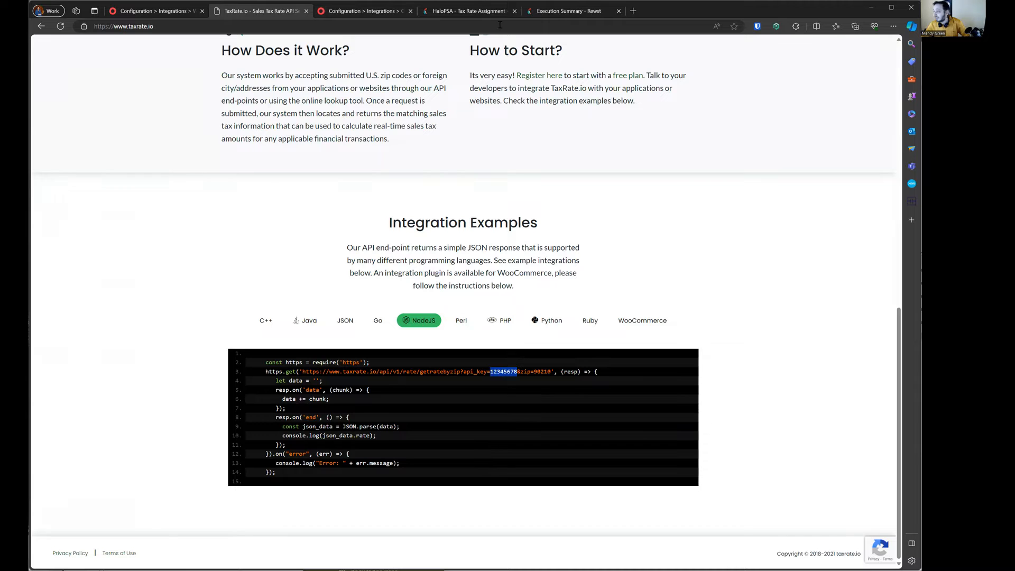
pyautogui.click(479, 11)
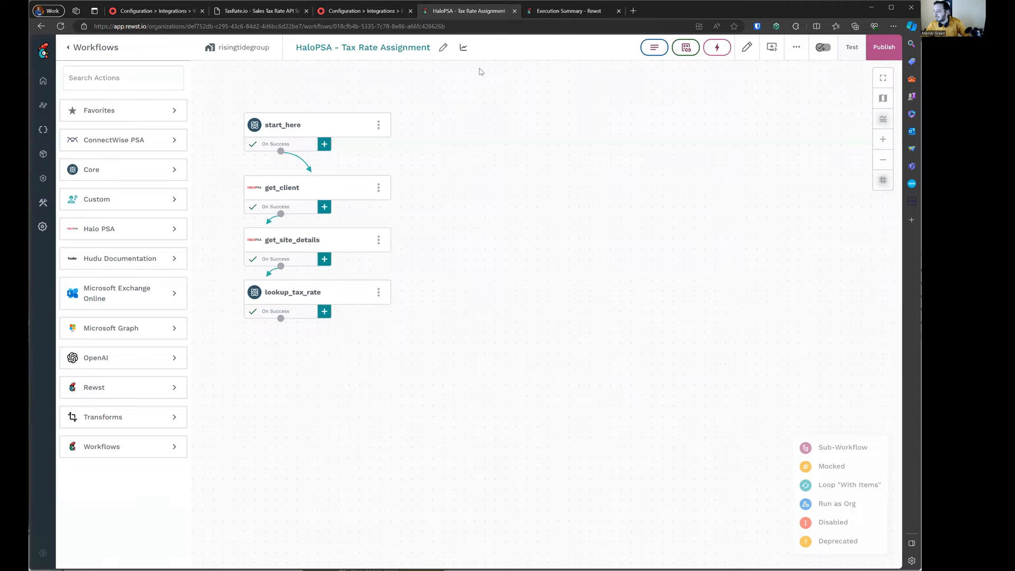
pyautogui.click(339, 293)
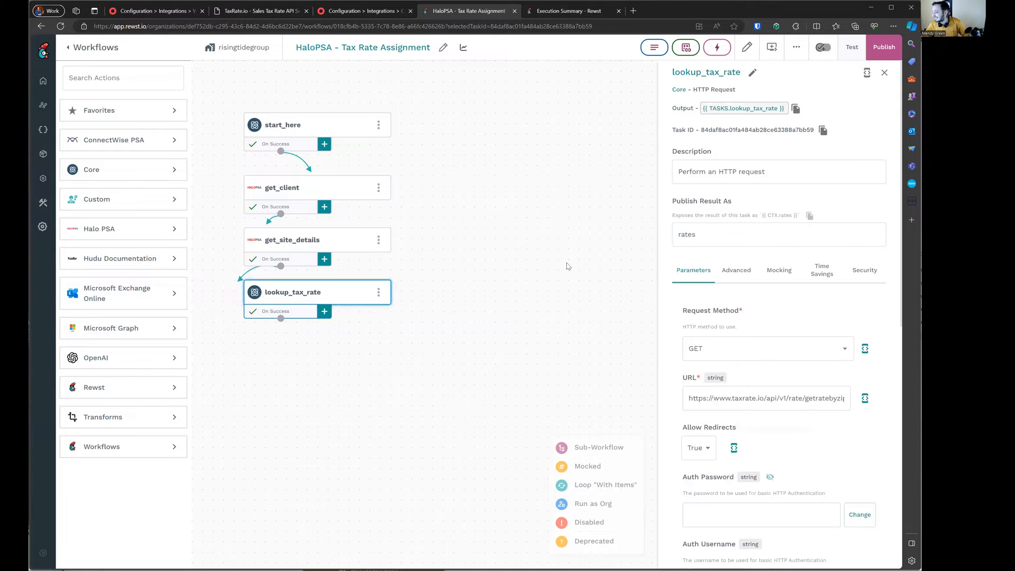
pyautogui.click(865, 399)
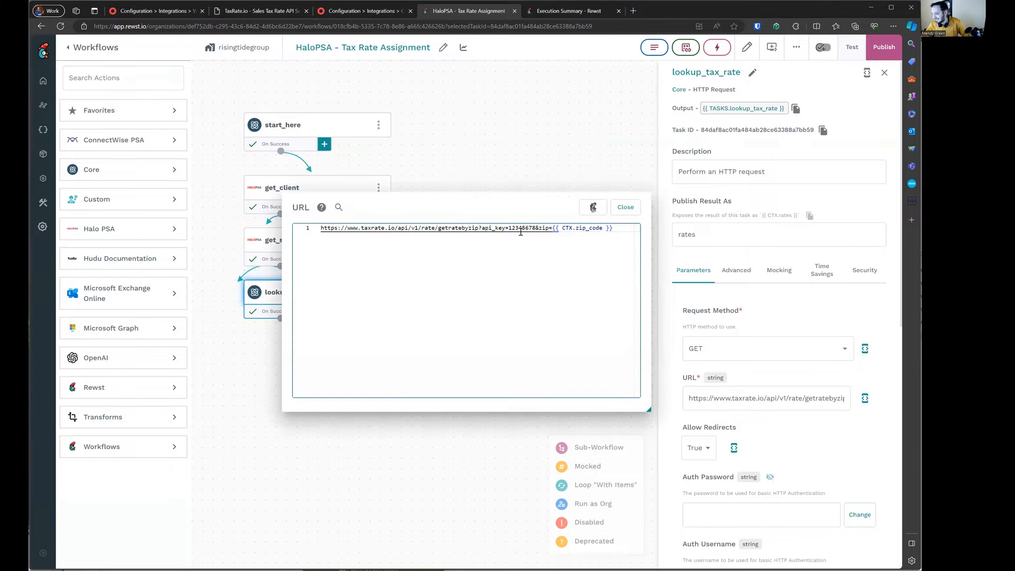
# - Cancel the Get Rate by Zip Code method edits, close the Grab Rates step, and go to Custom Integrations
pyautogui.click(356, 12)
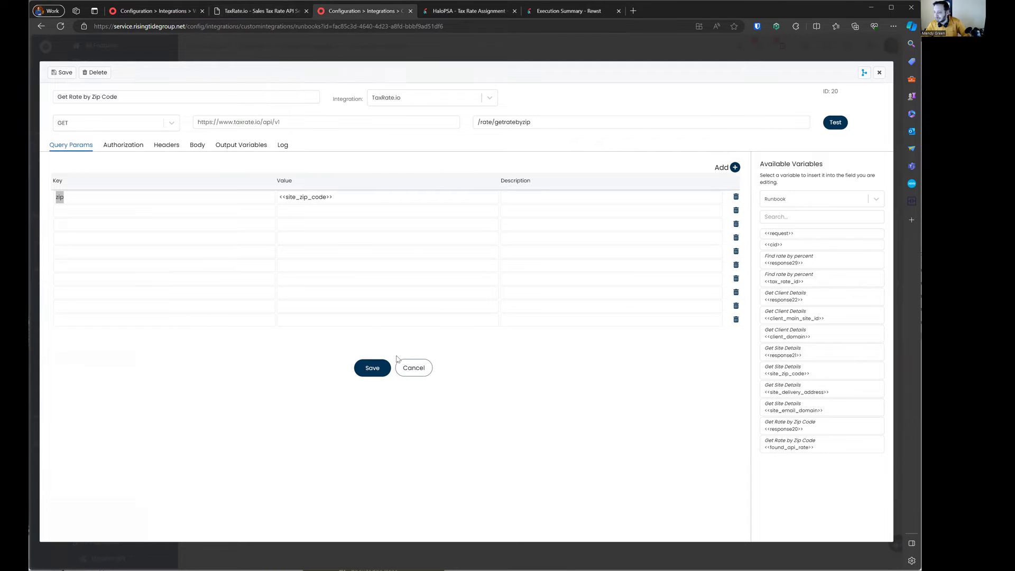
pyautogui.click(409, 366)
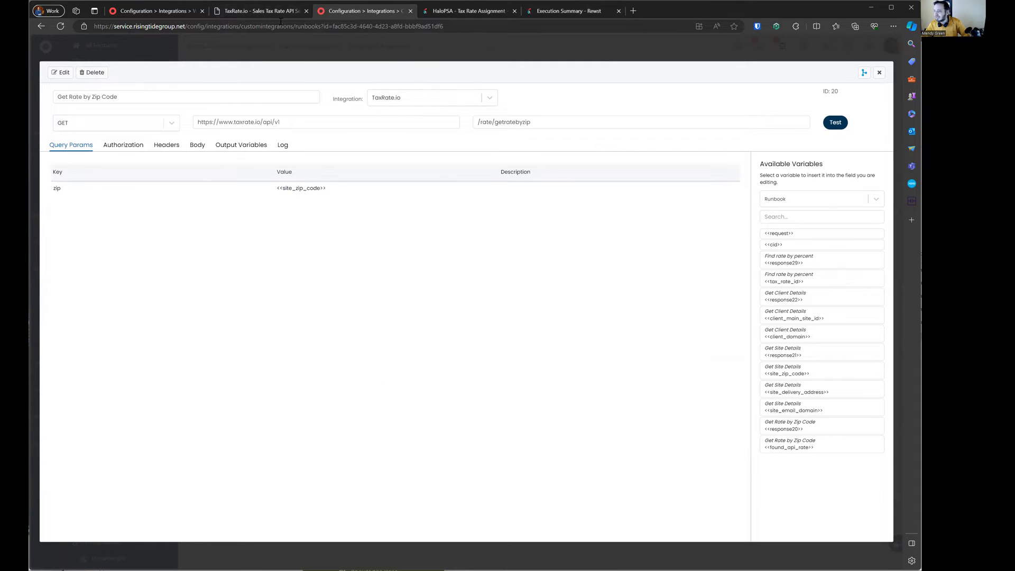
pyautogui.click(169, 14)
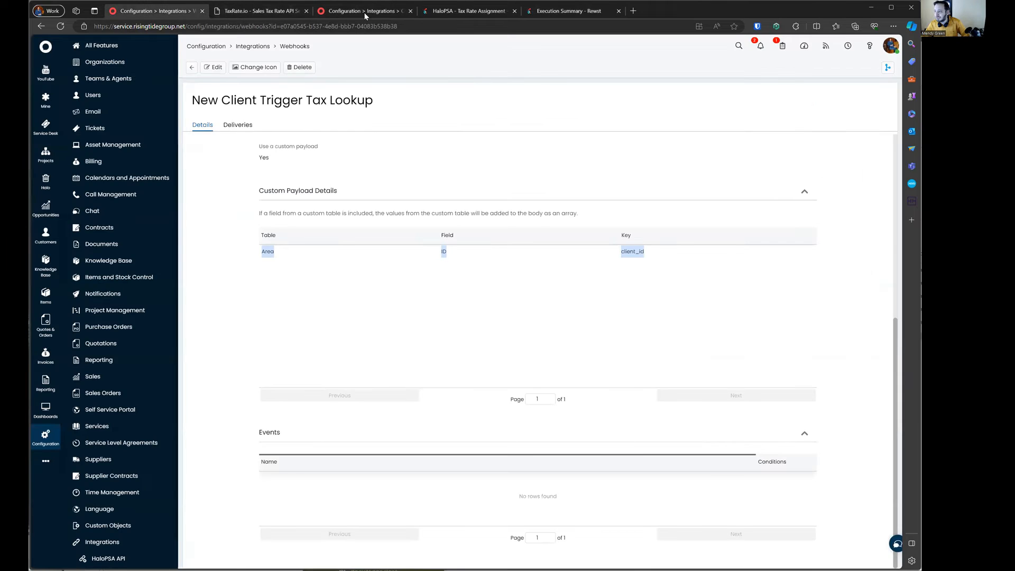
pyautogui.click(365, 13)
pyautogui.click(879, 72)
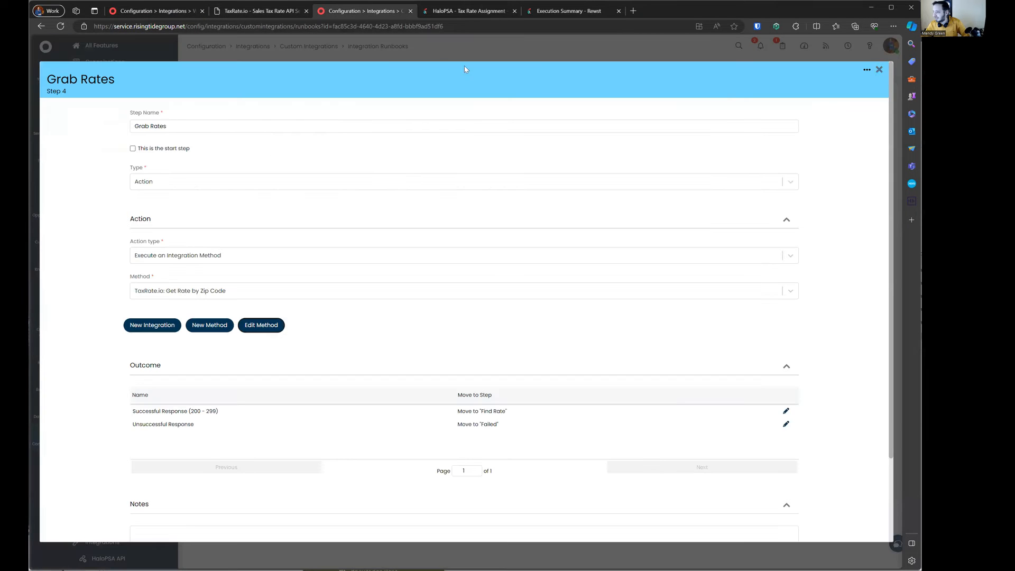
pyautogui.click(880, 69)
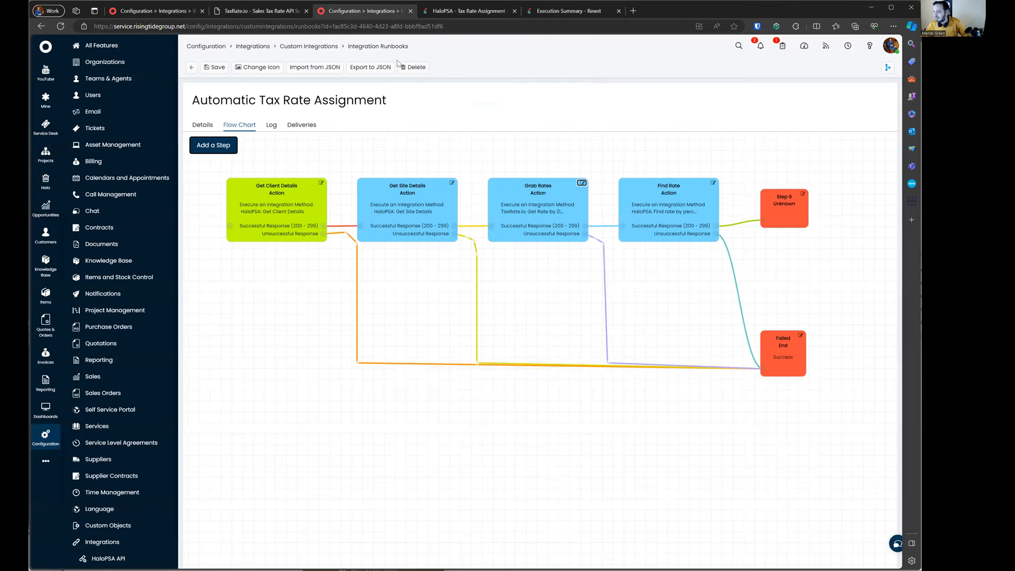
pyautogui.click(323, 48)
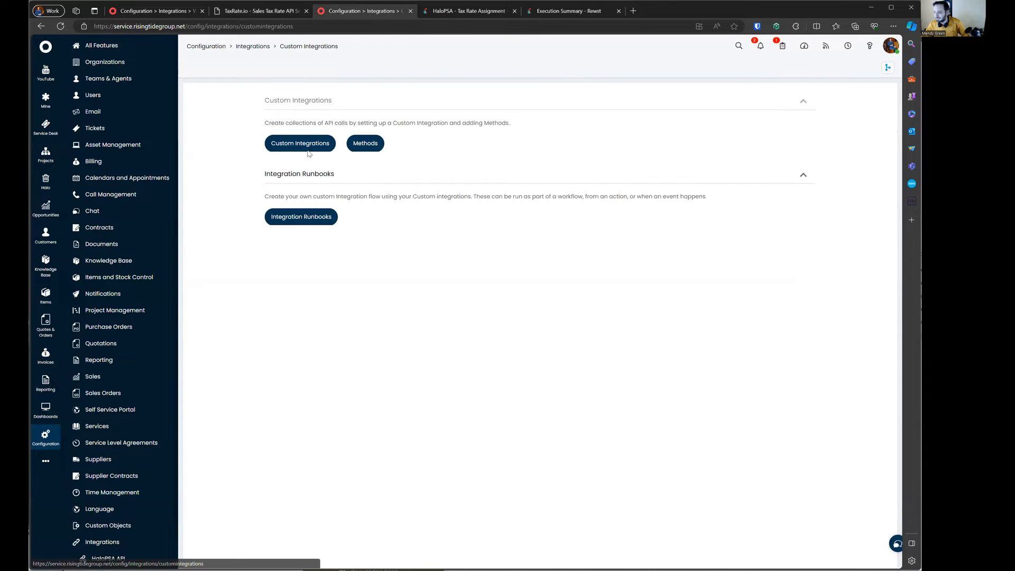
# - Open the TaxRate.io custom integration in edit mode and review its stored API key value
pyautogui.click(310, 155)
pyautogui.click(246, 167)
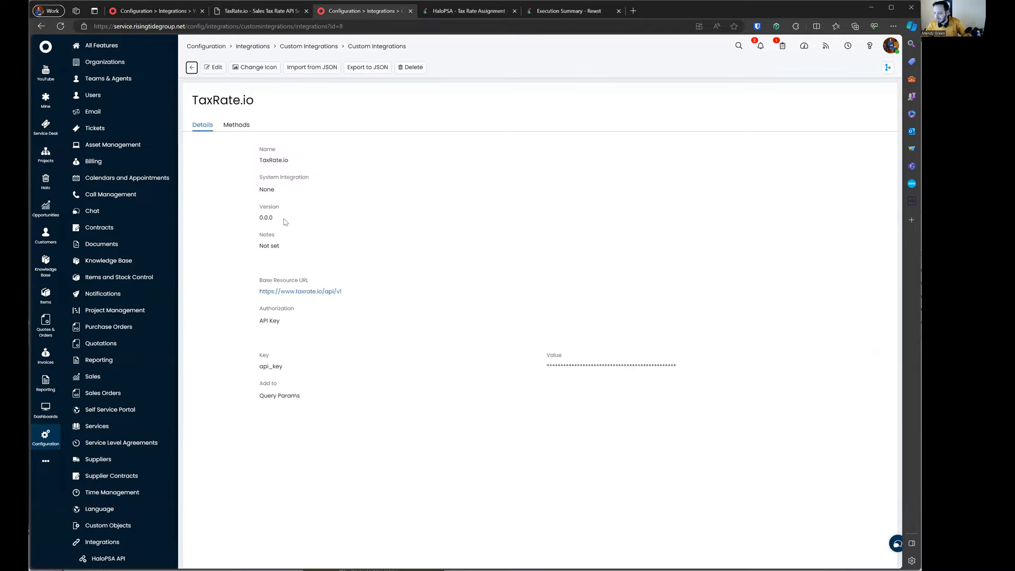
pyautogui.click(214, 67)
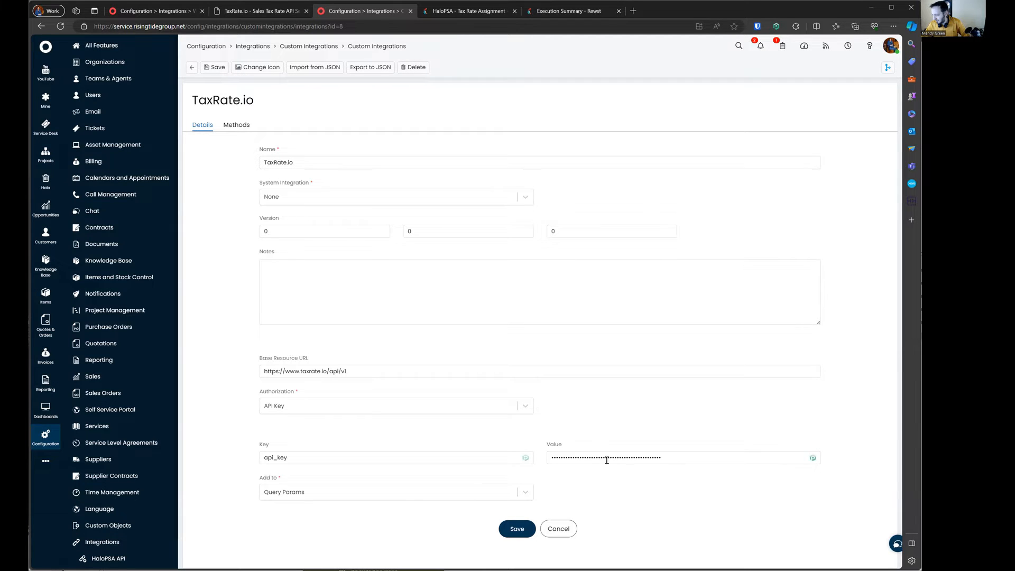
pyautogui.doubleClick(606, 459)
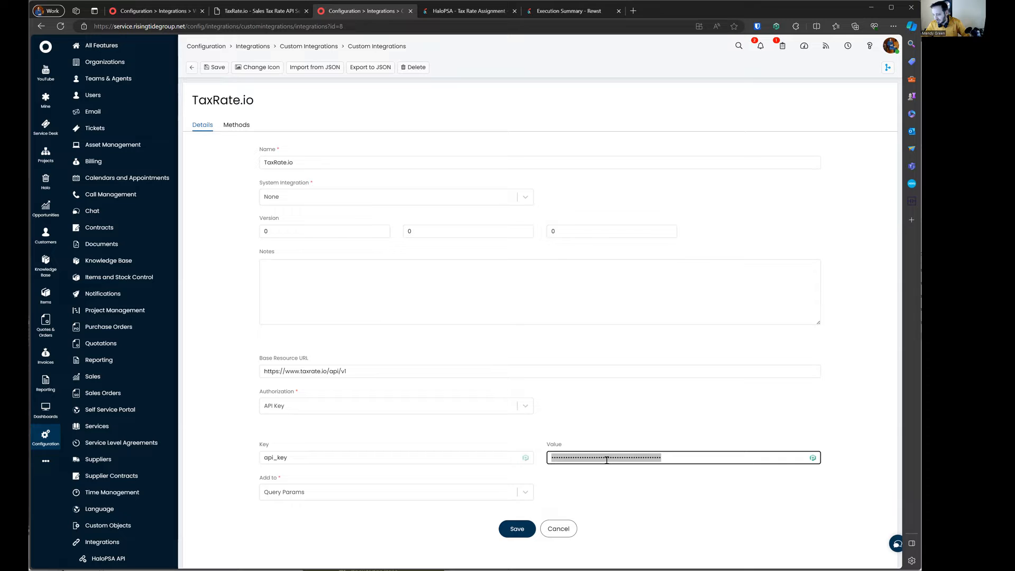
pyautogui.click(669, 459)
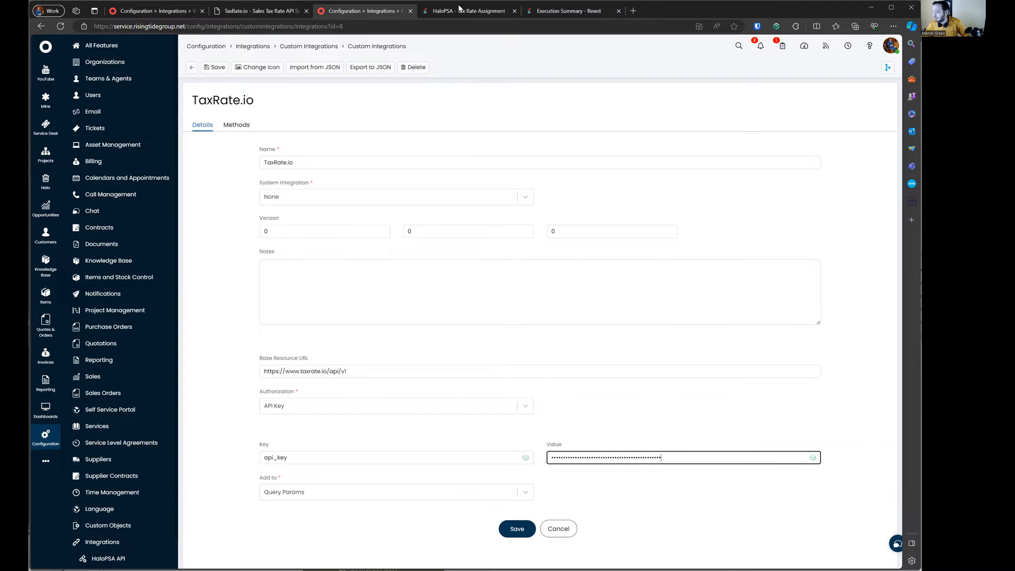
# - Copy the sample API key from the TaxRate.io website and close that tab
pyautogui.click(259, 10)
pyautogui.press('super')
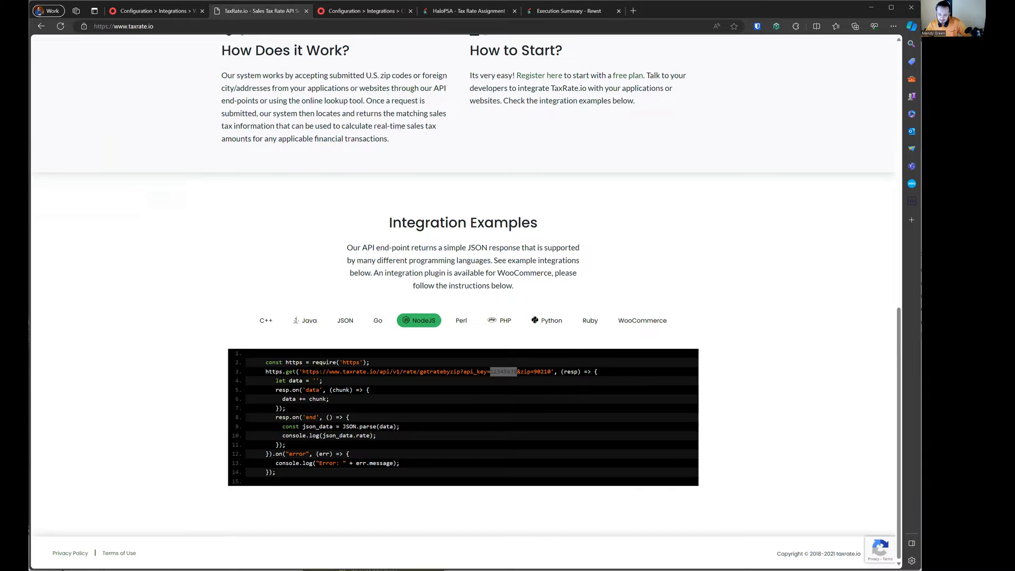
pyautogui.hotkey('ctrl', 'w')
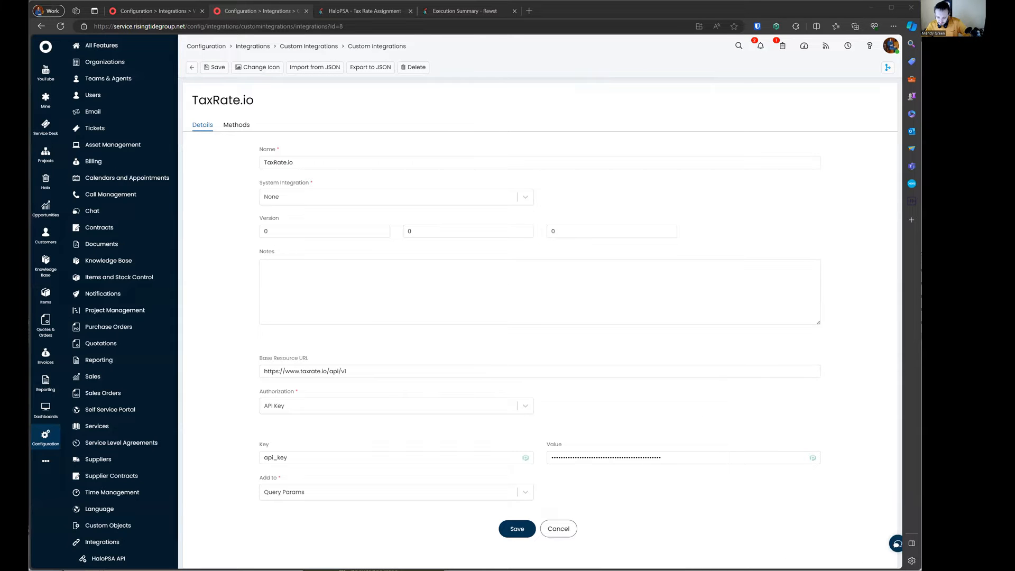
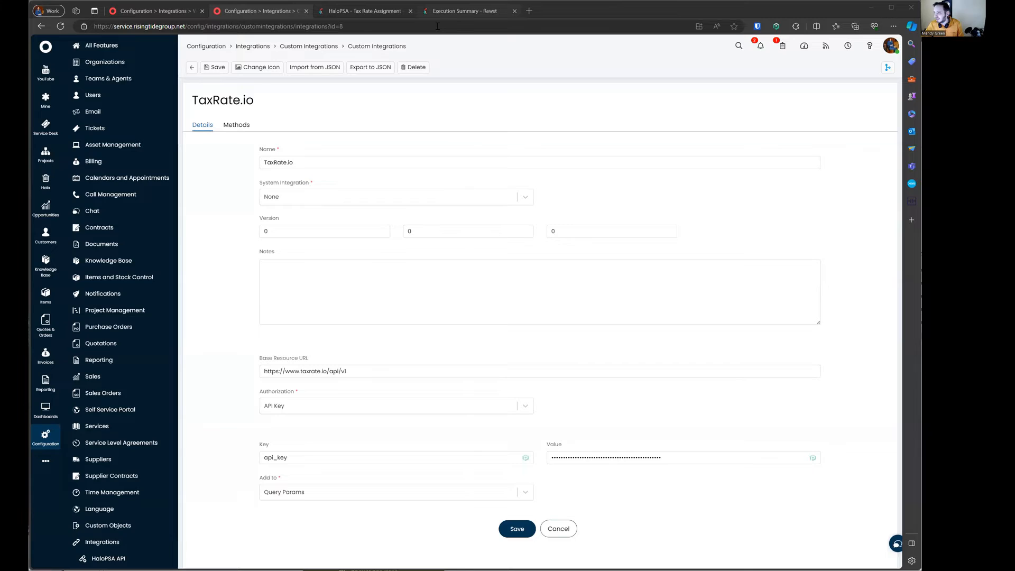
# - Paste the real TaxRate.io API key over api_key in the lookup_tax_rate URL and publish
pyautogui.click(461, 11)
pyautogui.click(365, 11)
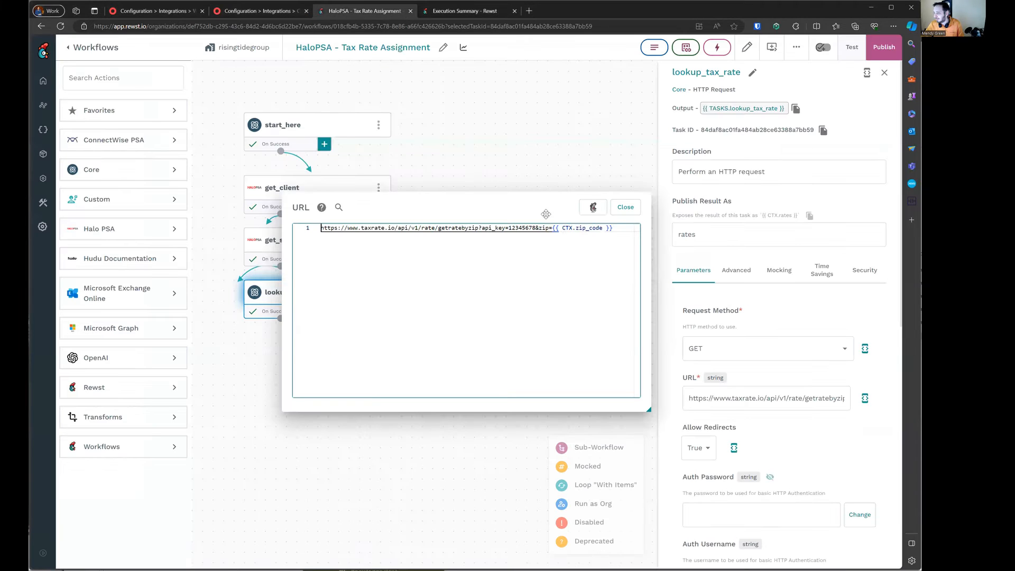
pyautogui.doubleClick(523, 228)
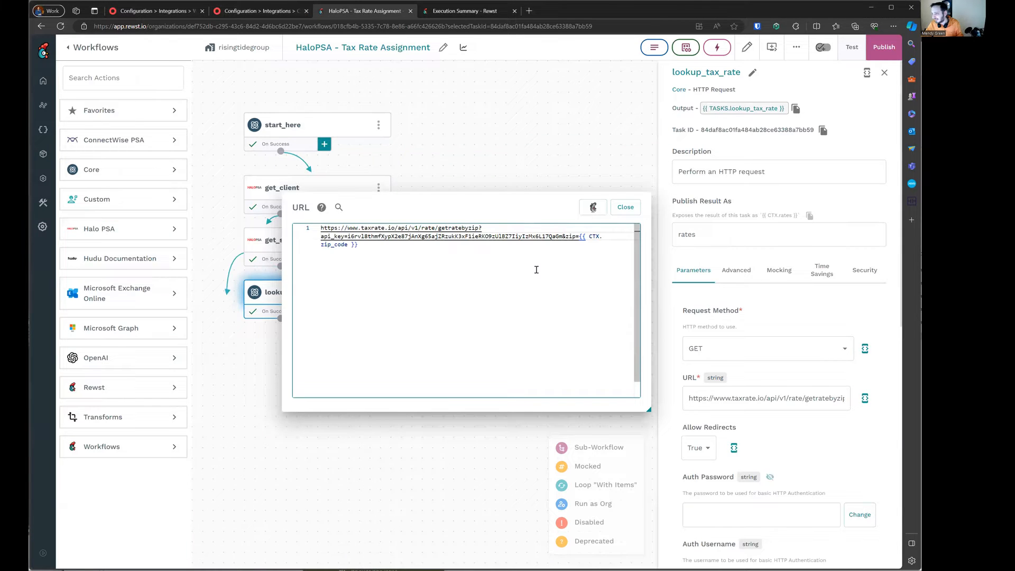
pyautogui.click(625, 207)
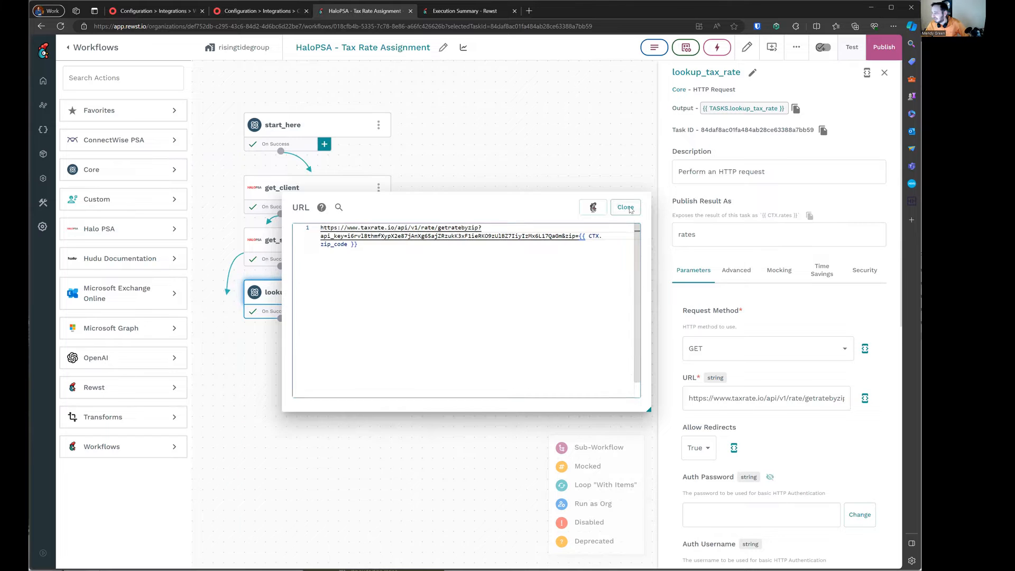
pyautogui.click(884, 47)
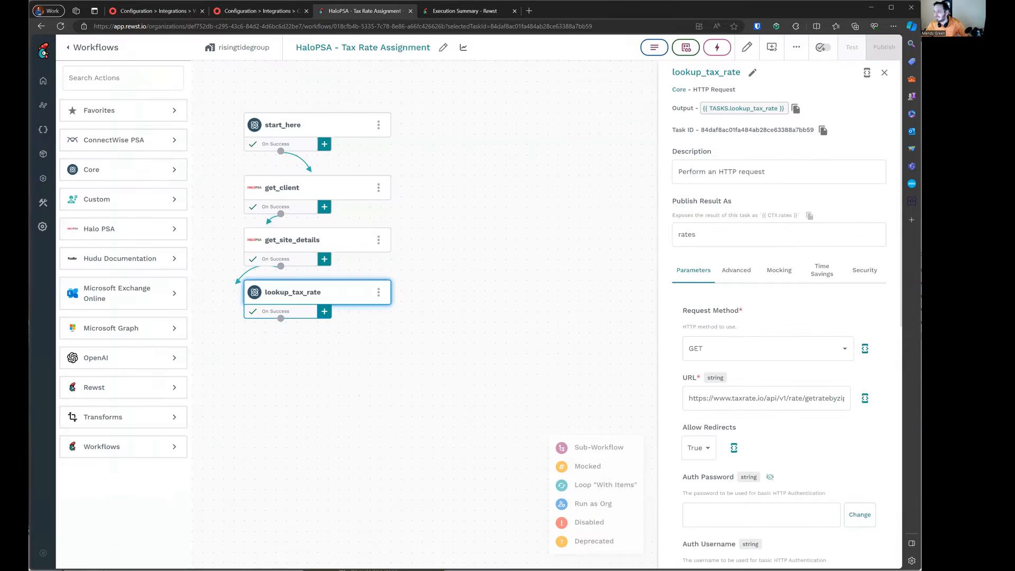
pyautogui.click(490, 11)
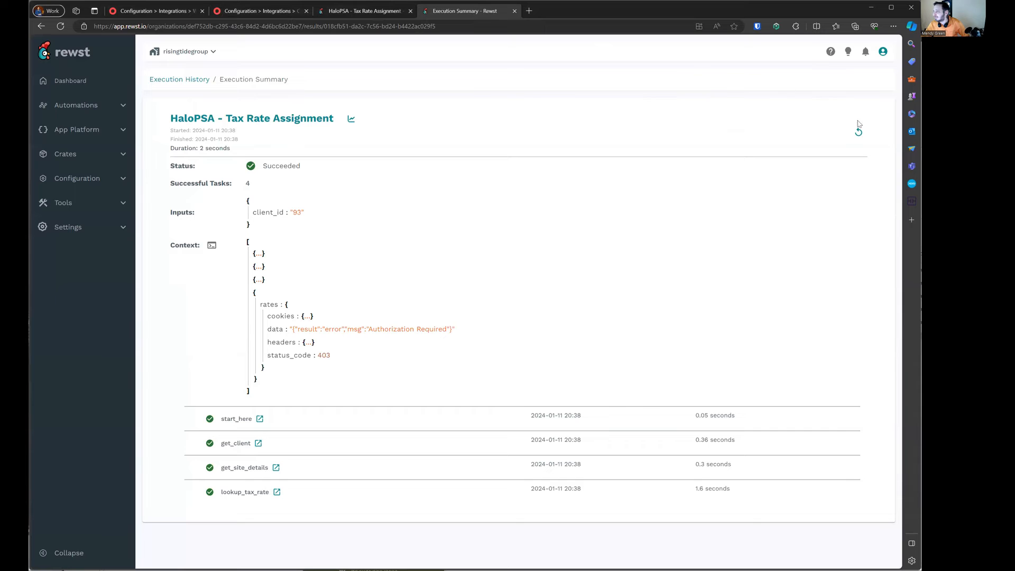
# - Re-run the workflow and expand the new run's context down to the rates entry
pyautogui.click(858, 132)
pyautogui.click(582, 421)
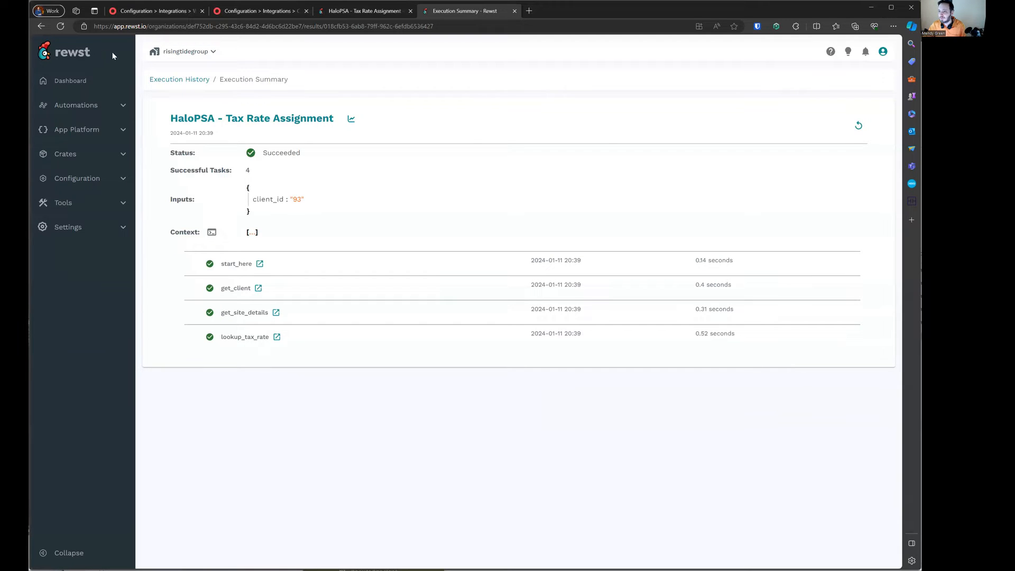
pyautogui.click(61, 25)
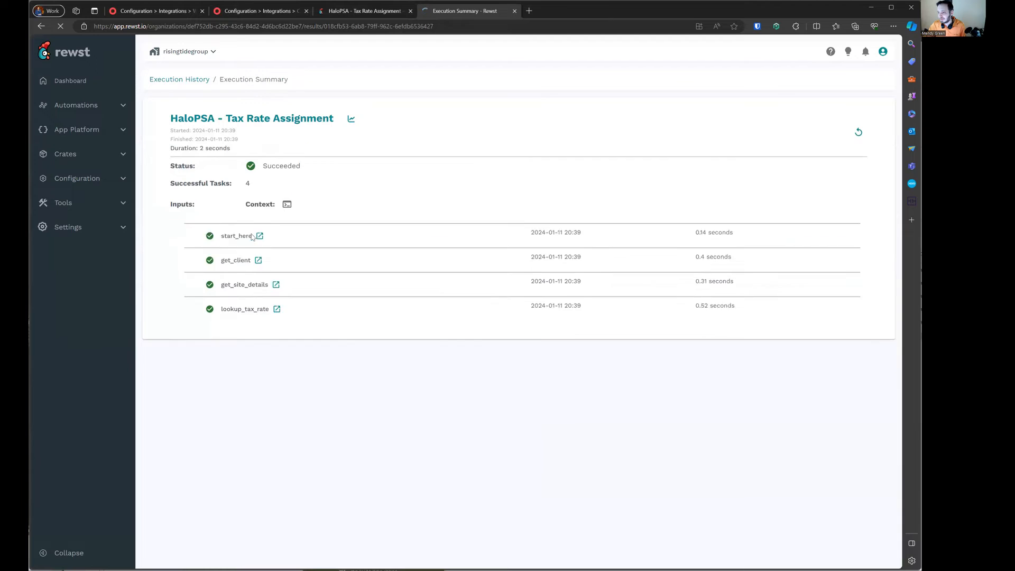
pyautogui.click(250, 248)
pyautogui.click(259, 292)
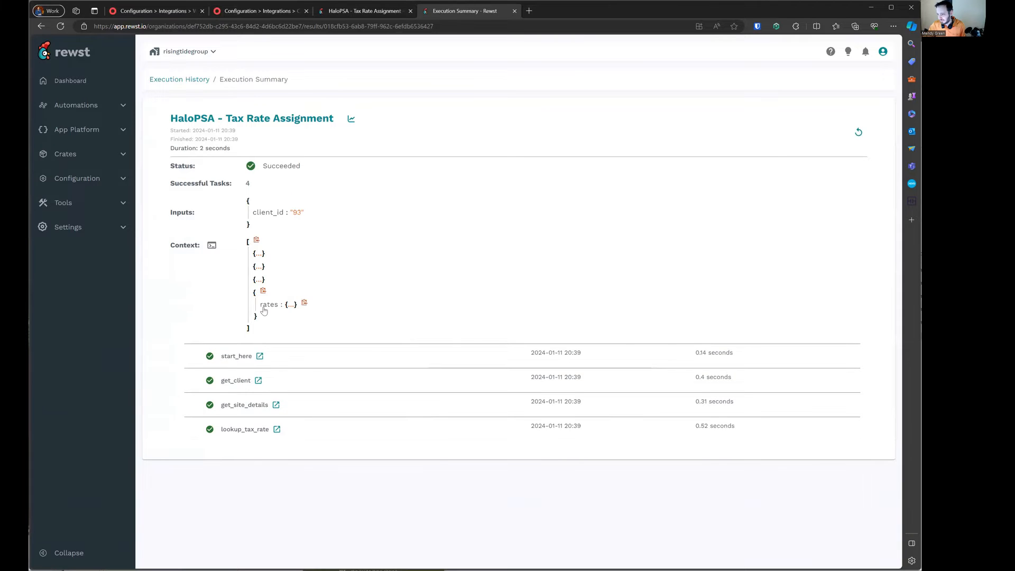
pyautogui.click(264, 307)
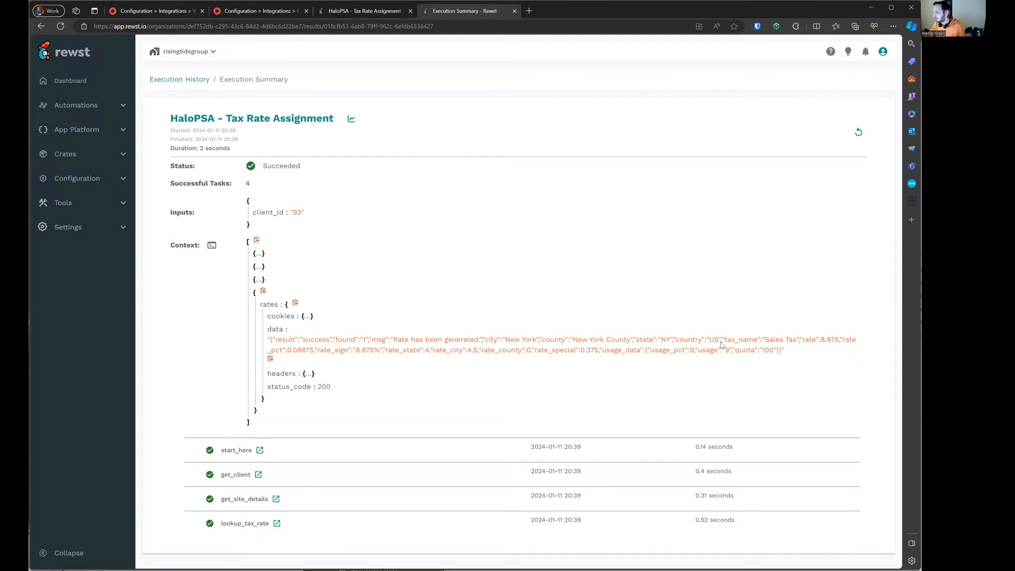
# - Inspect the returned rates data string, including the 8.875 rate, then open the context in Jinja
pyautogui.moveTo(773, 342); pyautogui.dragTo(826, 340)
pyautogui.click(821, 340)
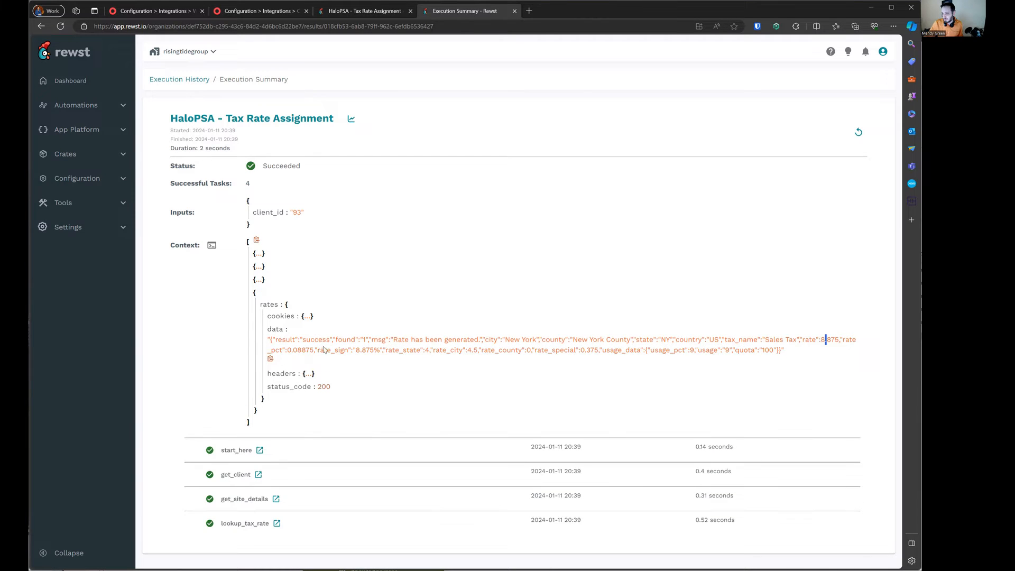
pyautogui.moveTo(296, 357); pyautogui.dragTo(606, 350)
pyautogui.click(608, 364)
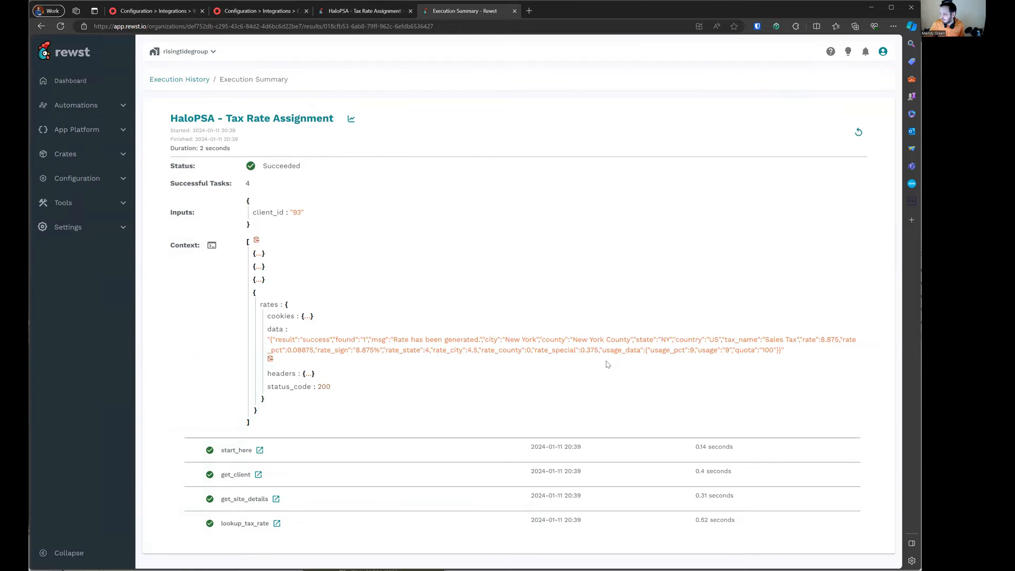
pyautogui.moveTo(268, 339); pyautogui.dragTo(799, 348)
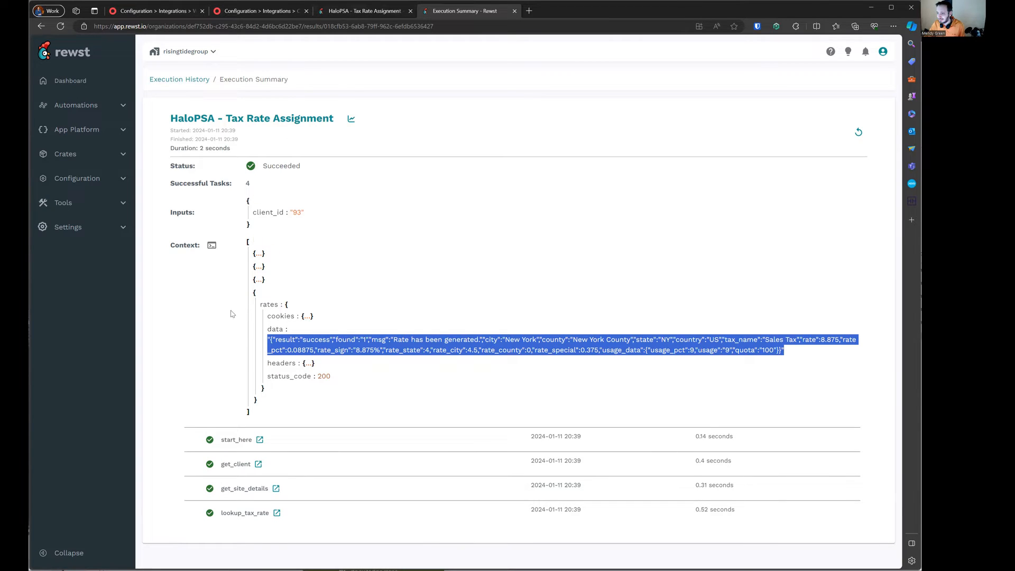
pyautogui.click(211, 244)
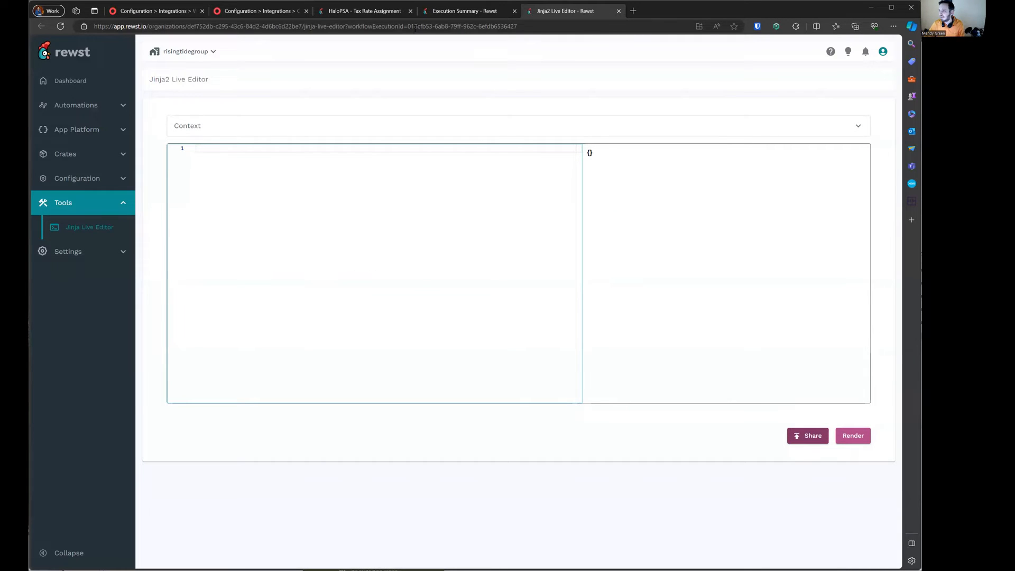
# - Render {{ CTX.rates.data|json_parse }} in the Jinja editor to expose fields like rate and tax_name
pyautogui.write('{{ CTX.rates')
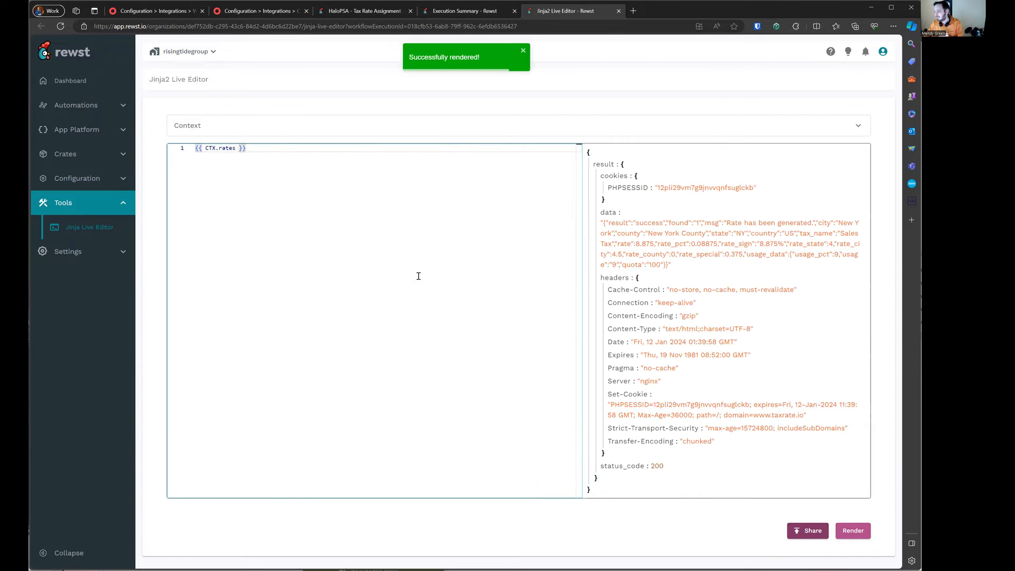
pyautogui.write('.data')
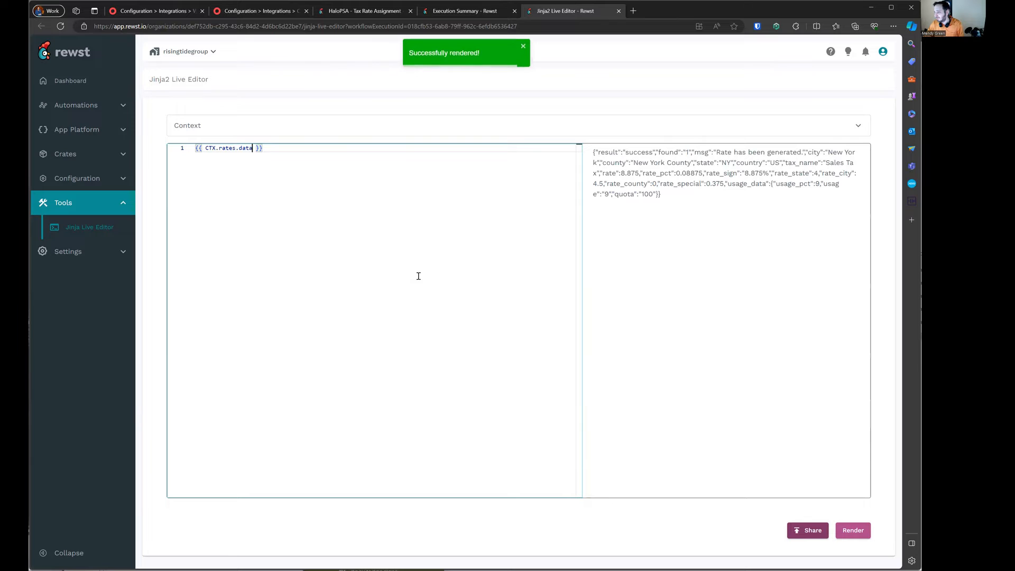
pyautogui.write('|json_p')
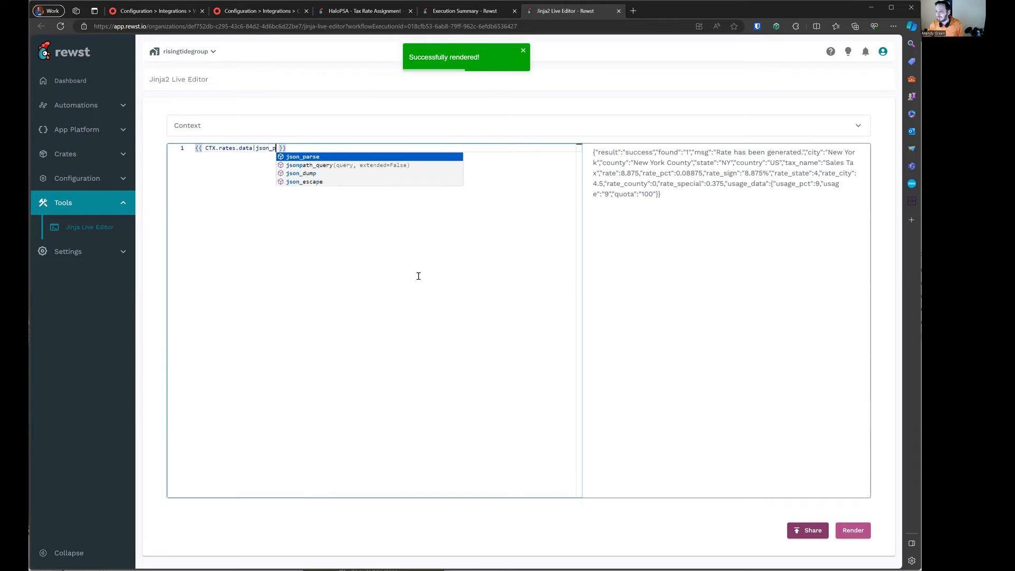
pyautogui.press('Return')
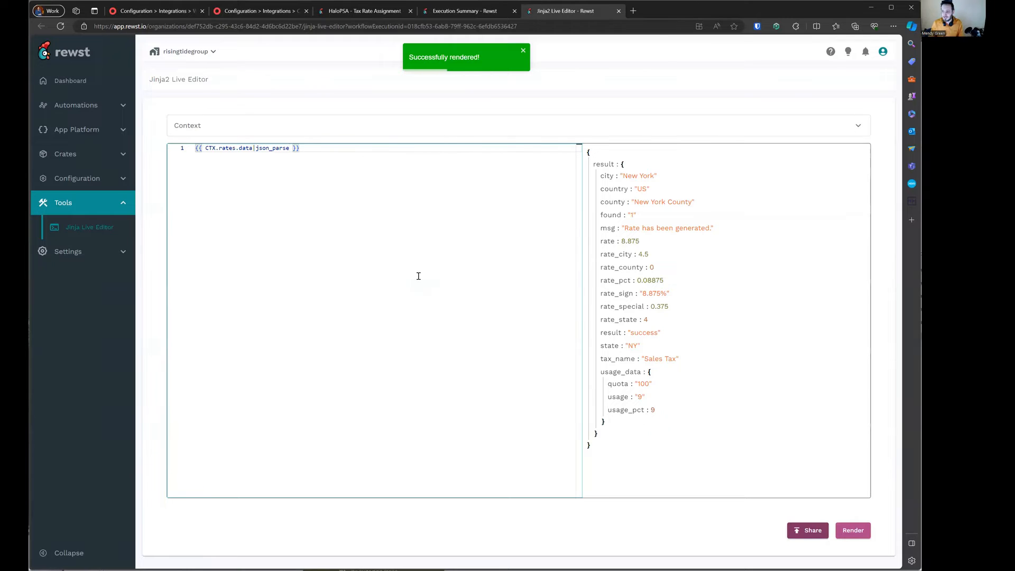
pyautogui.hotkey('ctrl', 'shift', 'Left')
pyautogui.hotkey('ctrl', 'shift', 'Left')
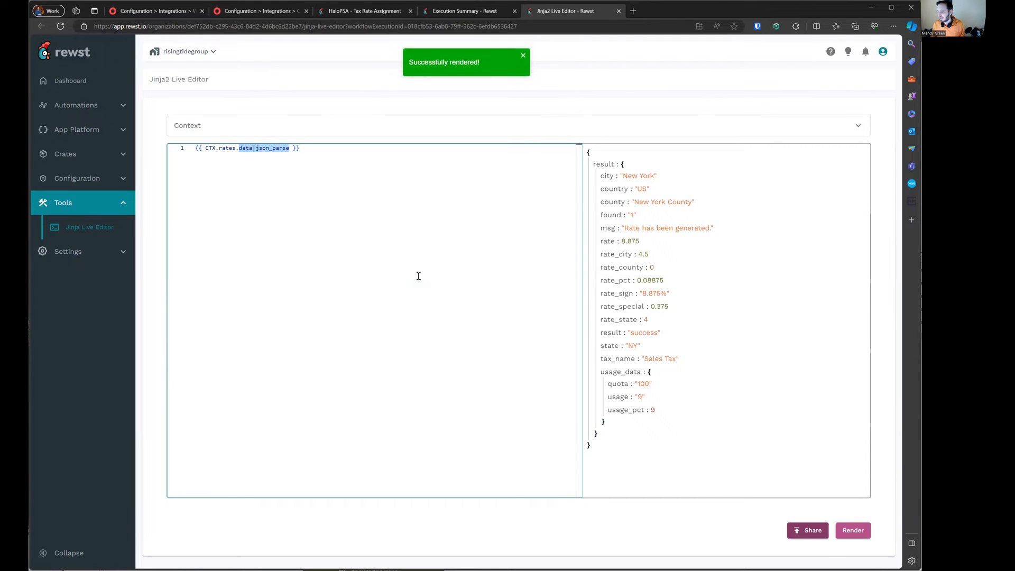
pyautogui.press('BackSpace')
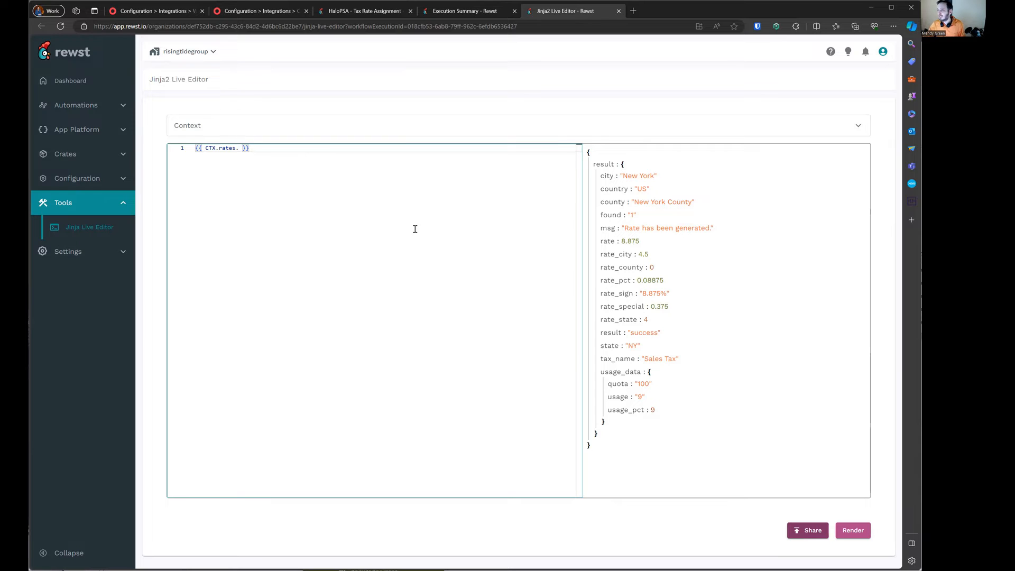
pyautogui.click(377, 11)
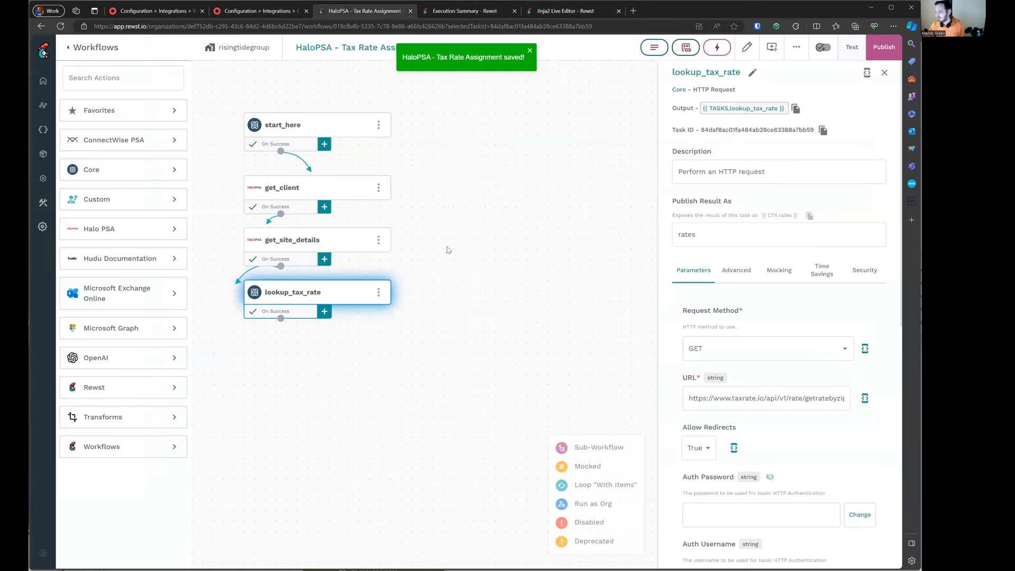
# - Clear lookup_tax_rate's published result name and add a data alias named rates to its transition
pyautogui.doubleClick(728, 242)
pyautogui.press('BackSpace')
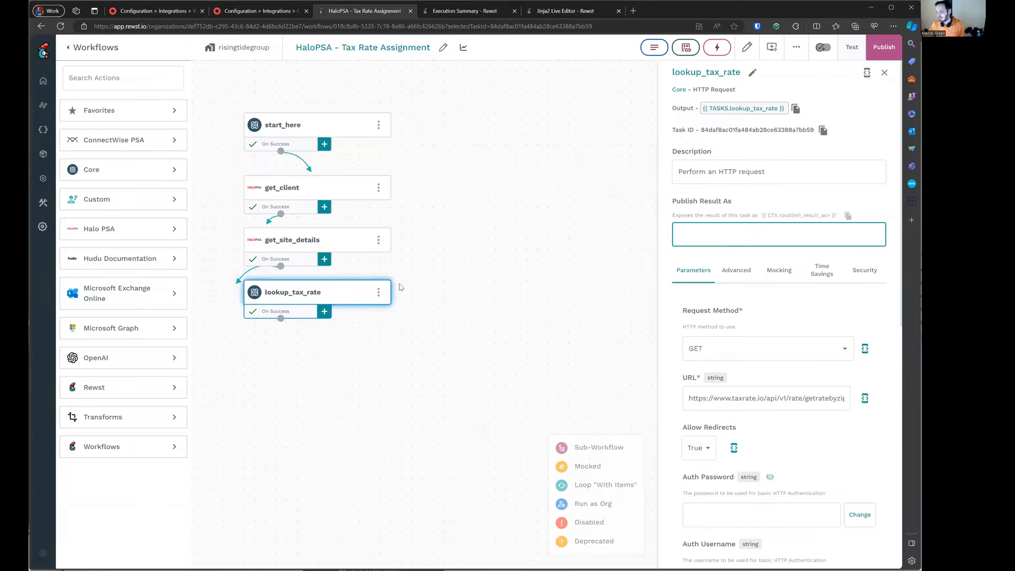
pyautogui.click(273, 311)
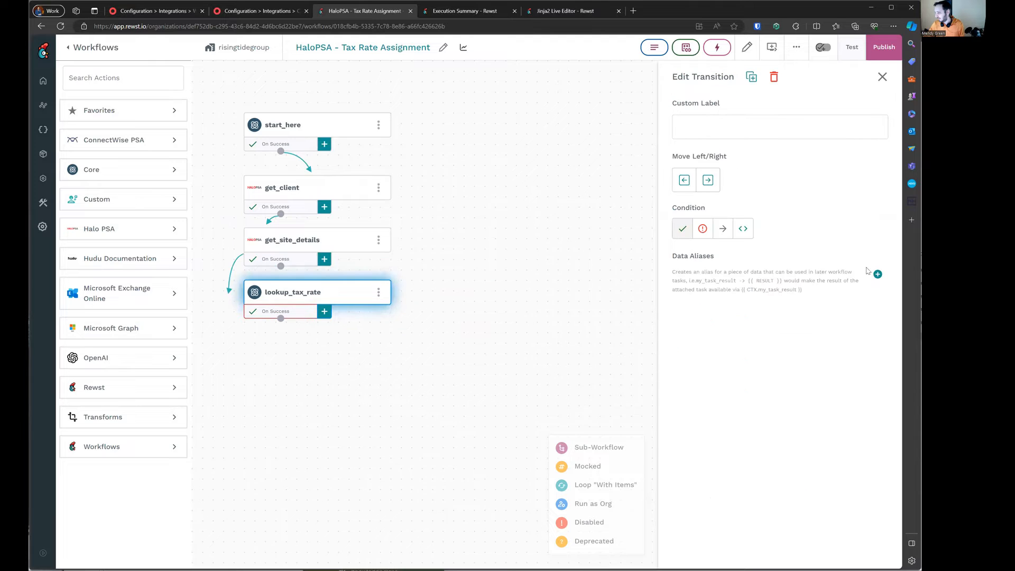
pyautogui.click(686, 322)
pyautogui.write('rates')
pyautogui.click(804, 319)
# - Set the rates alias value to {{ TASKS.lookup_tax_rate.result.result.data|json_parse }}
pyautogui.click(825, 321)
pyautogui.write('TASKS.')
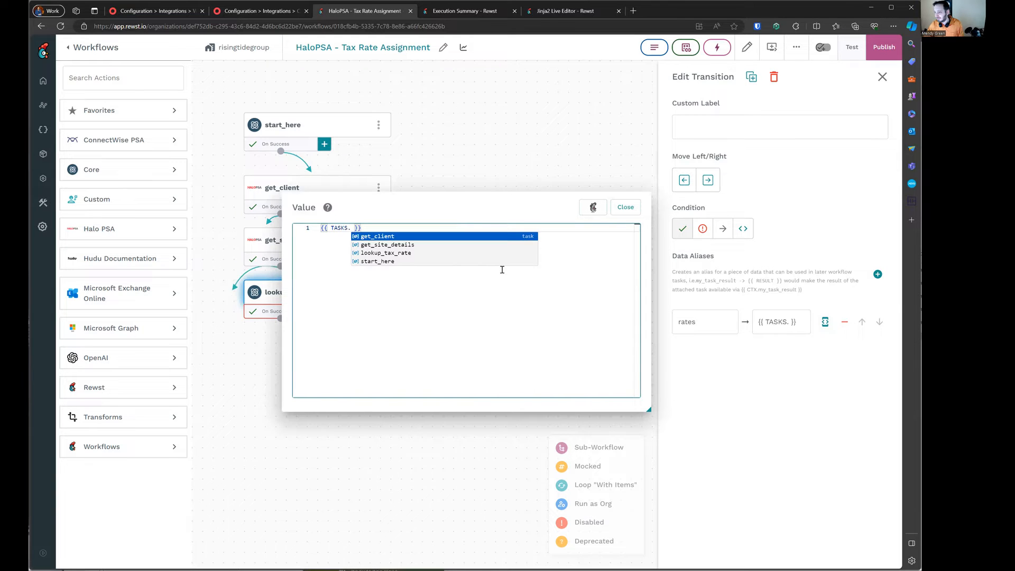
pyautogui.press('Down')
pyautogui.press('Down')
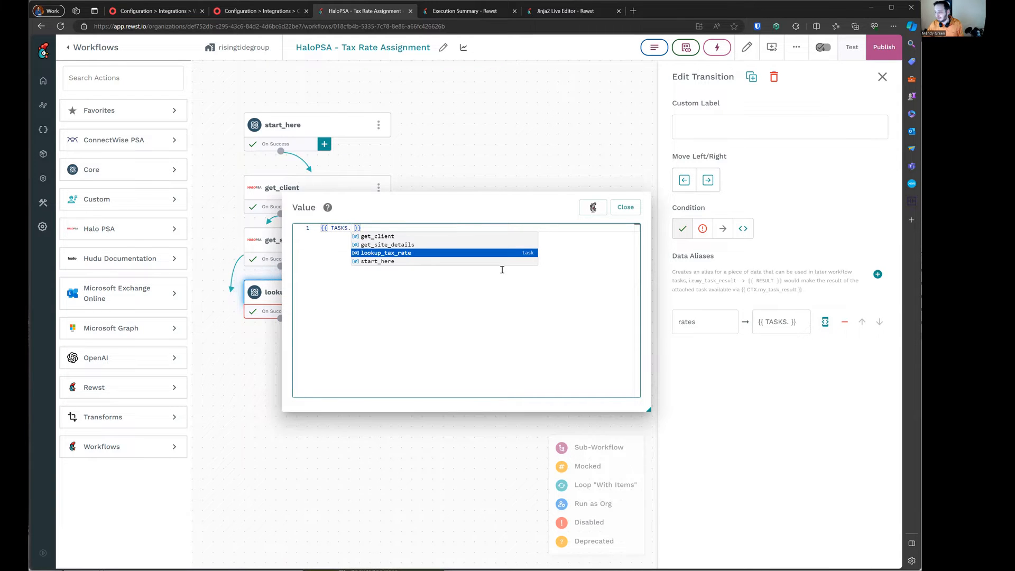
pyautogui.press('Return')
pyautogui.write('.')
pyautogui.press('Return')
pyautogui.write('.')
pyautogui.press('Return')
pyautogui.write('.data|json_parse')
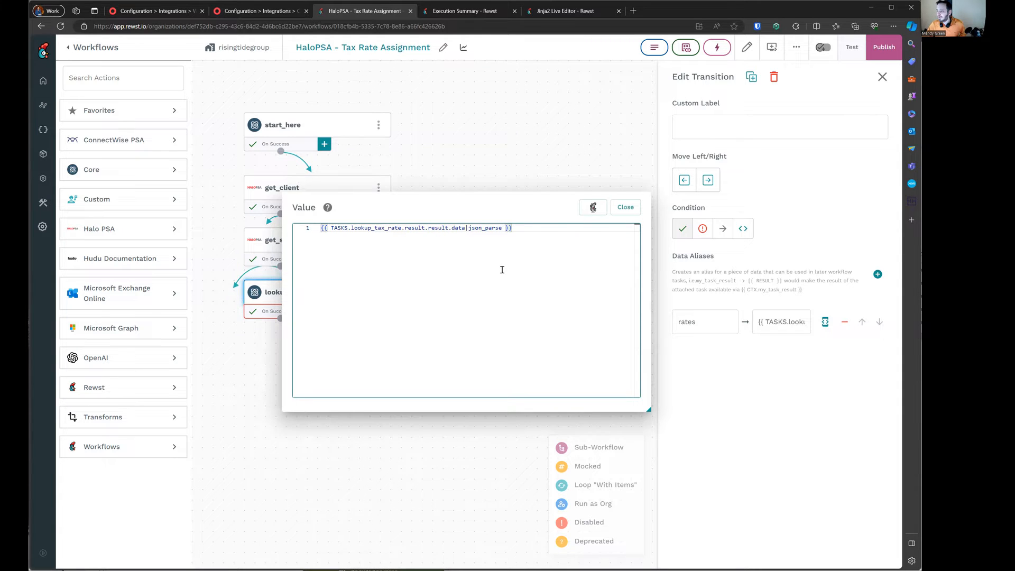
pyautogui.click(624, 207)
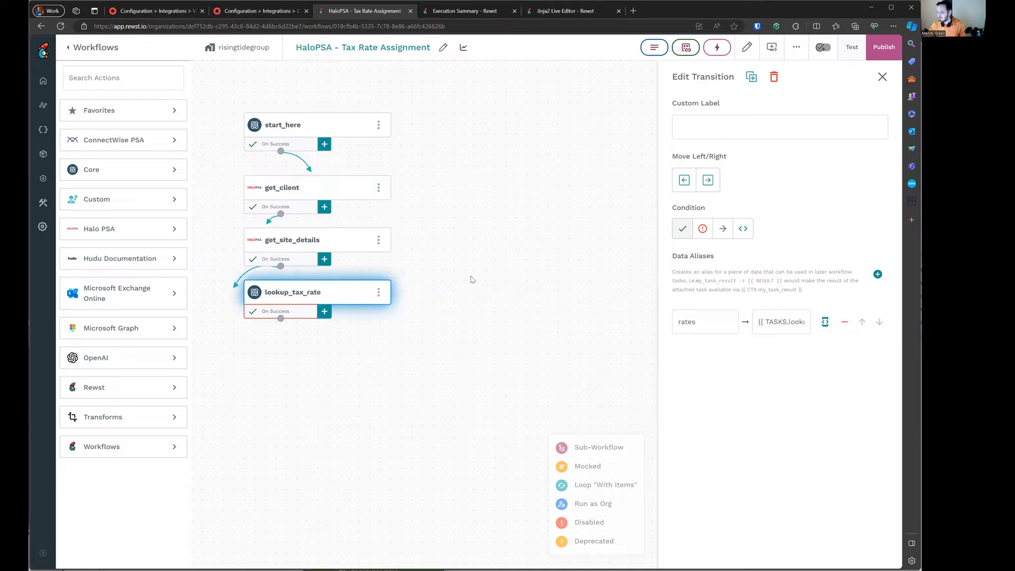
# - Publish the workflow and switch the lookup_tax_rate transition to a custom condition
pyautogui.click(884, 46)
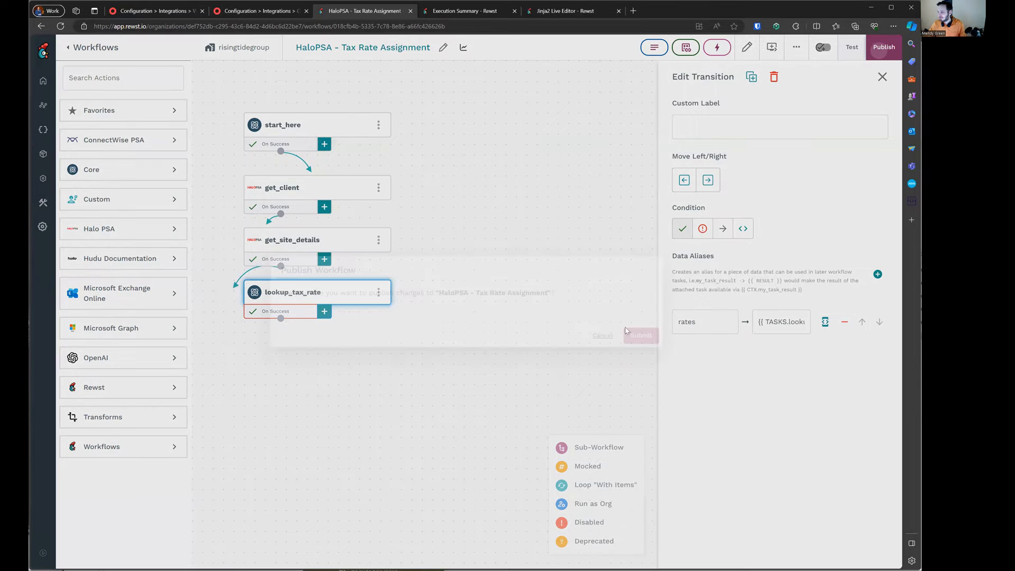
pyautogui.press('Return')
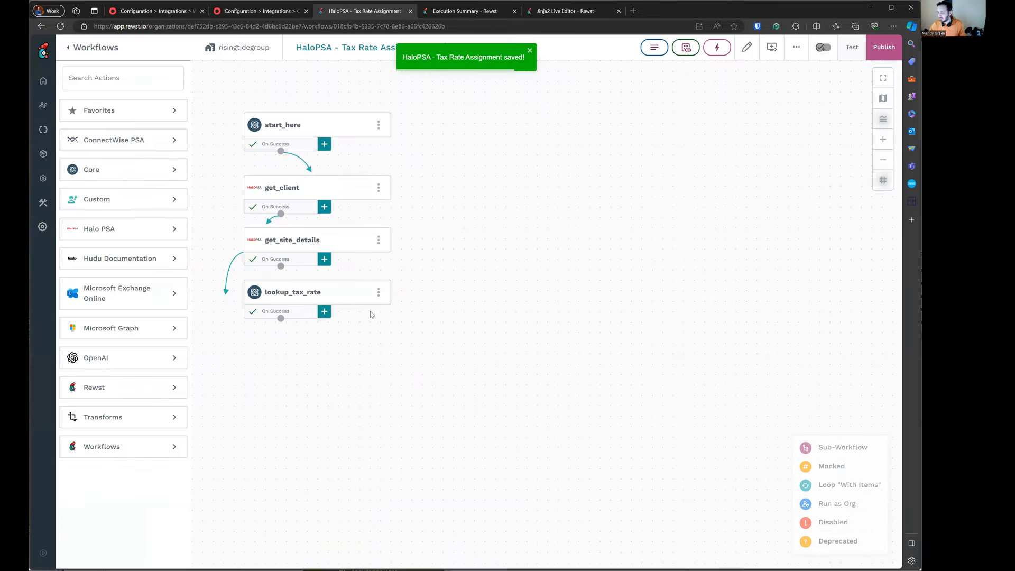
pyautogui.click(304, 316)
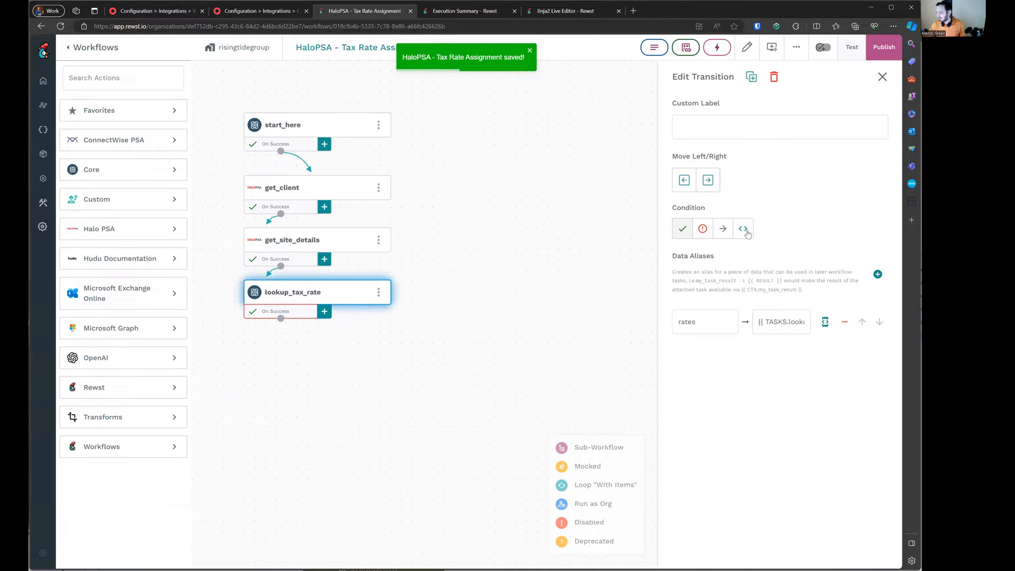
pyautogui.click(745, 230)
# - Render {{ CTX.rates.status_code == 200 }} in the Jinja editor to confirm it returns true
pyautogui.click(878, 276)
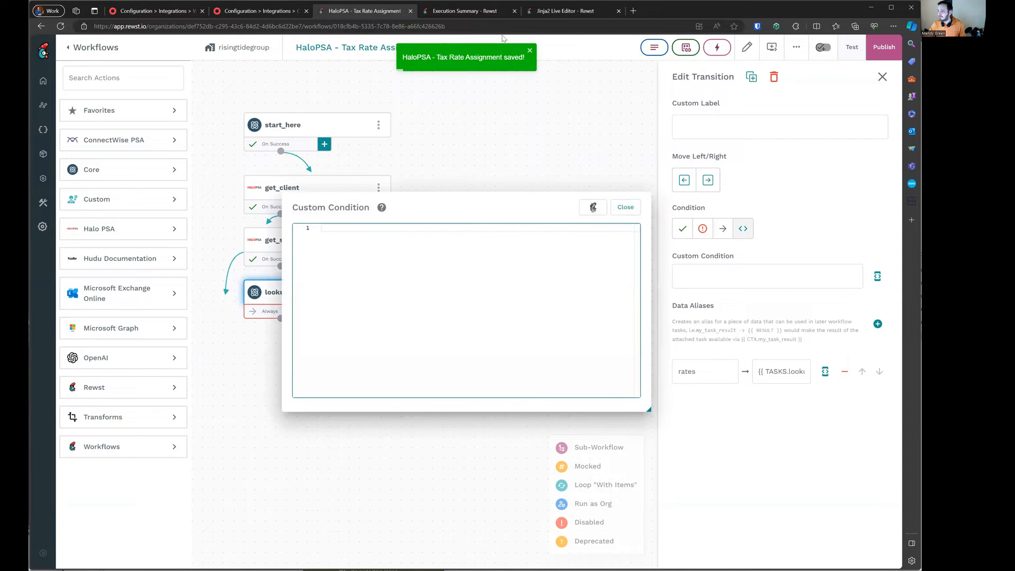
pyautogui.click(563, 13)
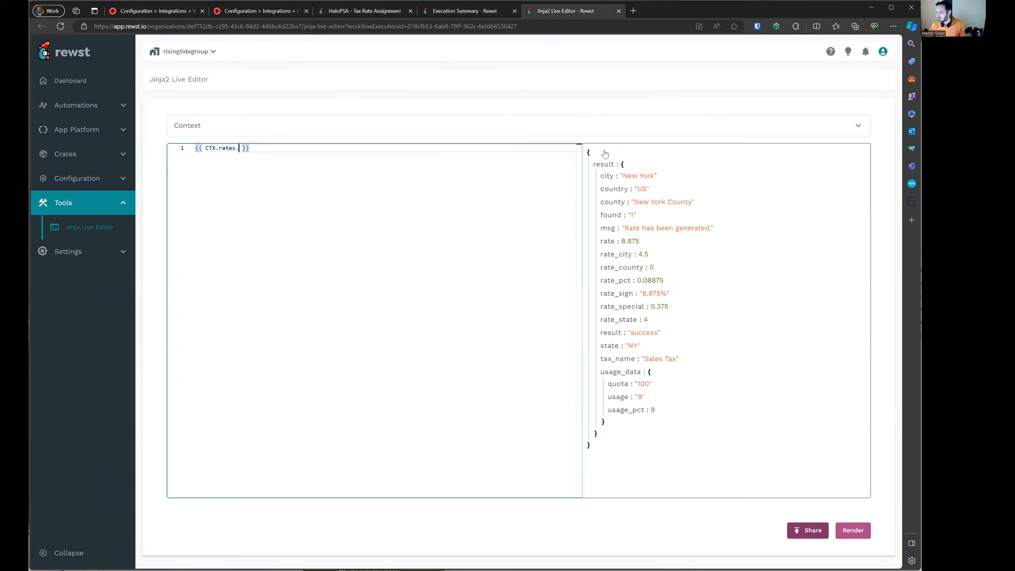
pyautogui.press('BackSpace')
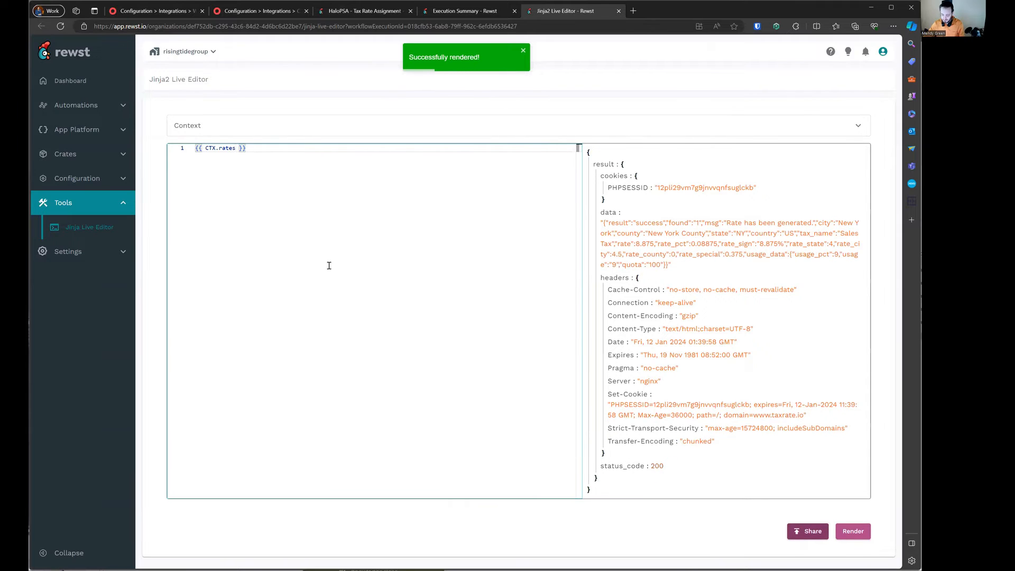
pyautogui.write('.status_code')
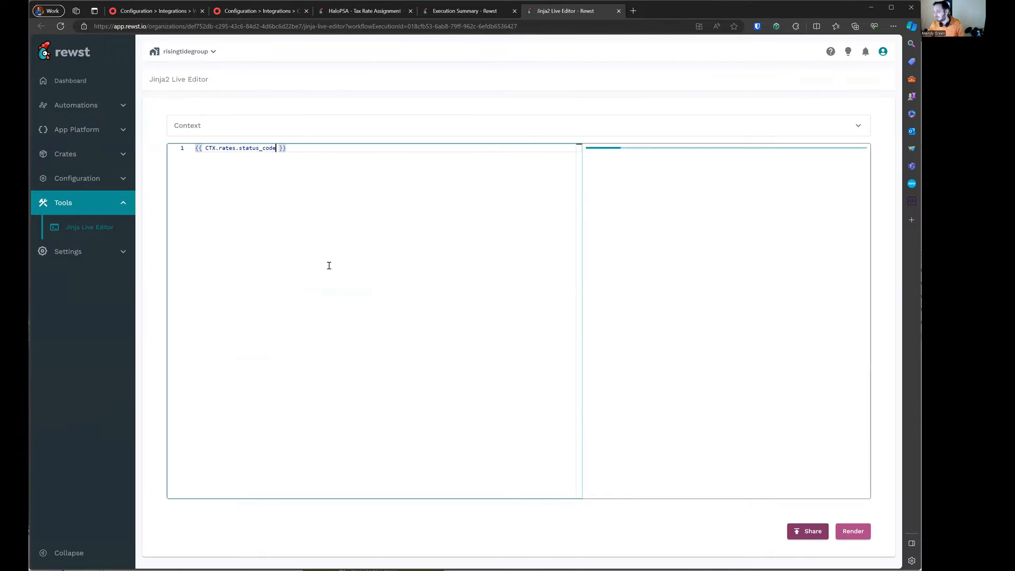
pyautogui.write(' ==')
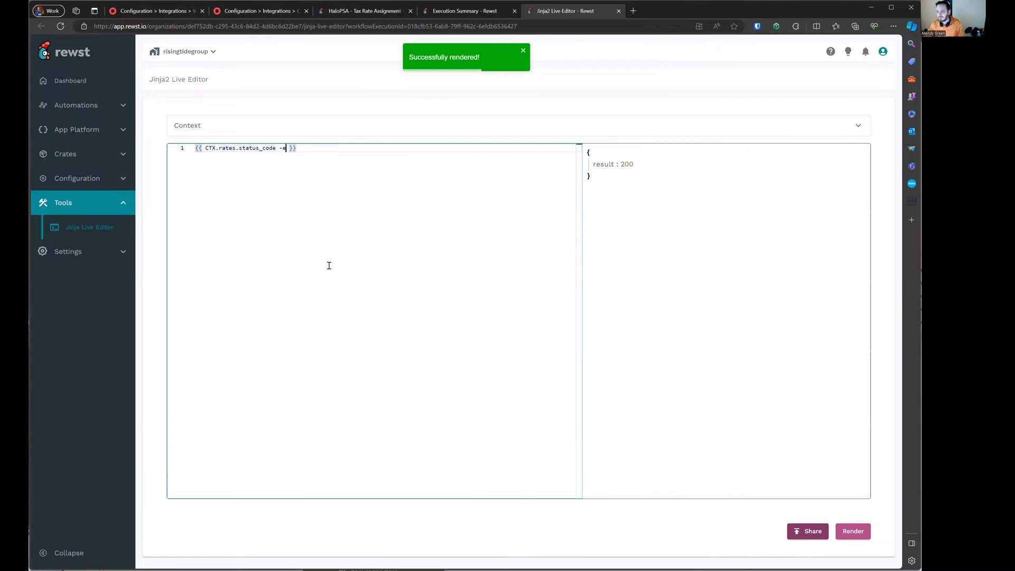
pyautogui.write(' 200')
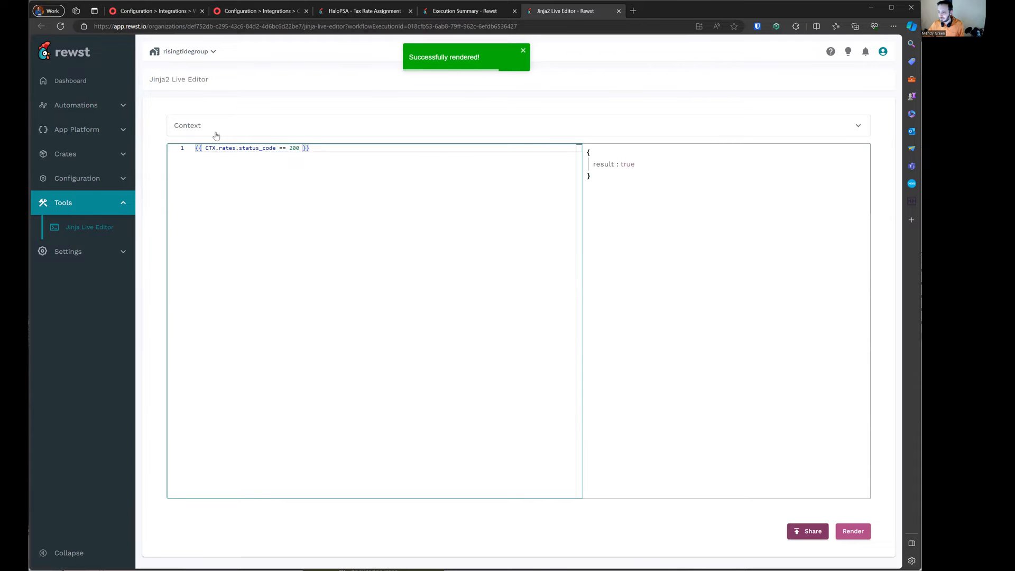
pyautogui.moveTo(239, 148); pyautogui.dragTo(299, 148)
pyautogui.click(347, 189)
pyautogui.click(464, 11)
# - Set the transition's custom condition to {{ TASKS.lookup_tax_rate.result.result.status_code == 200 }}
pyautogui.click(380, 11)
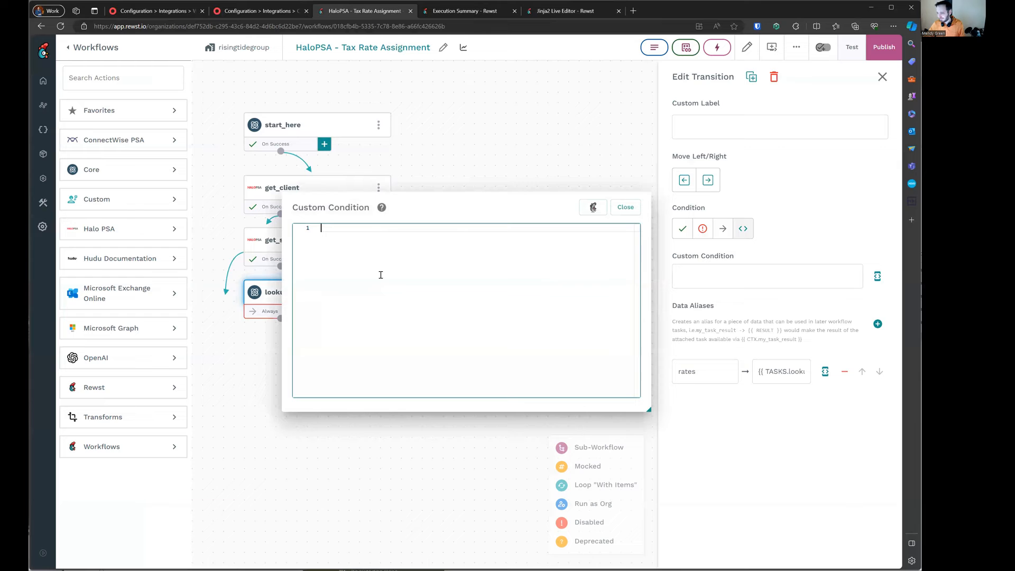
pyautogui.write('{{ TASKS.')
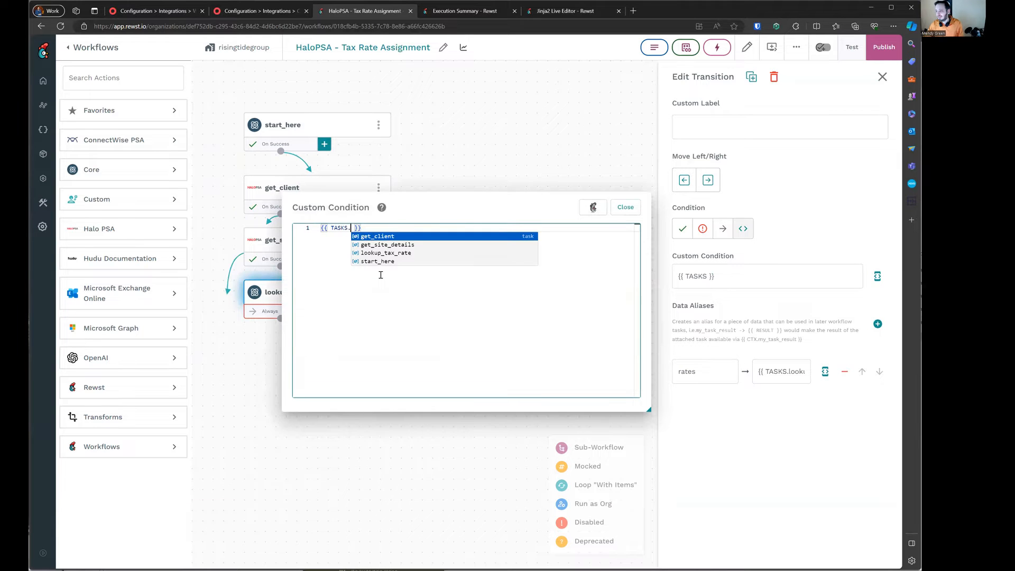
pyautogui.press('Up')
pyautogui.press('Up')
pyautogui.write('lookup_tax_rate.result.result.')
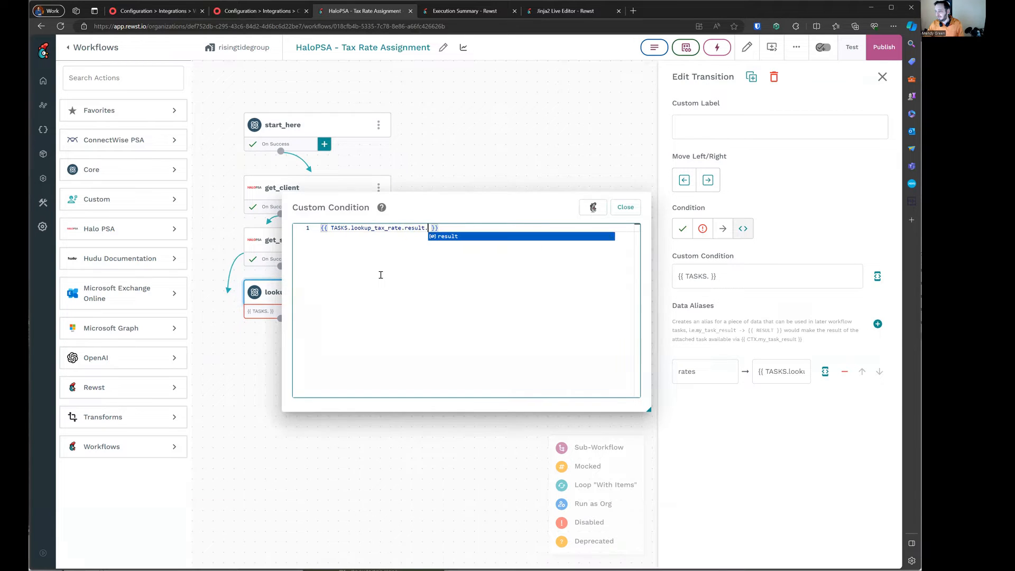
pyautogui.write('status_code == 200')
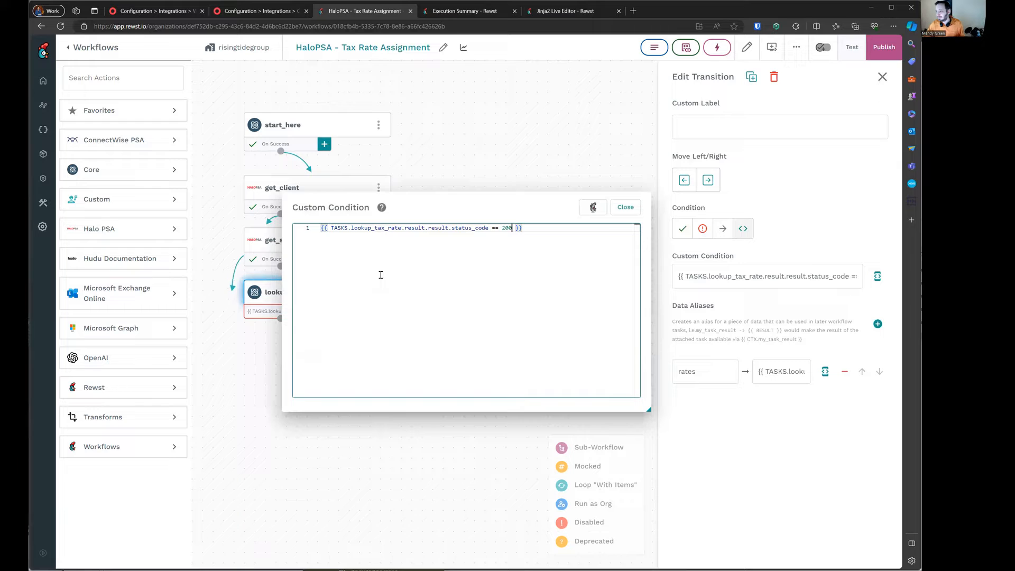
pyautogui.click(625, 208)
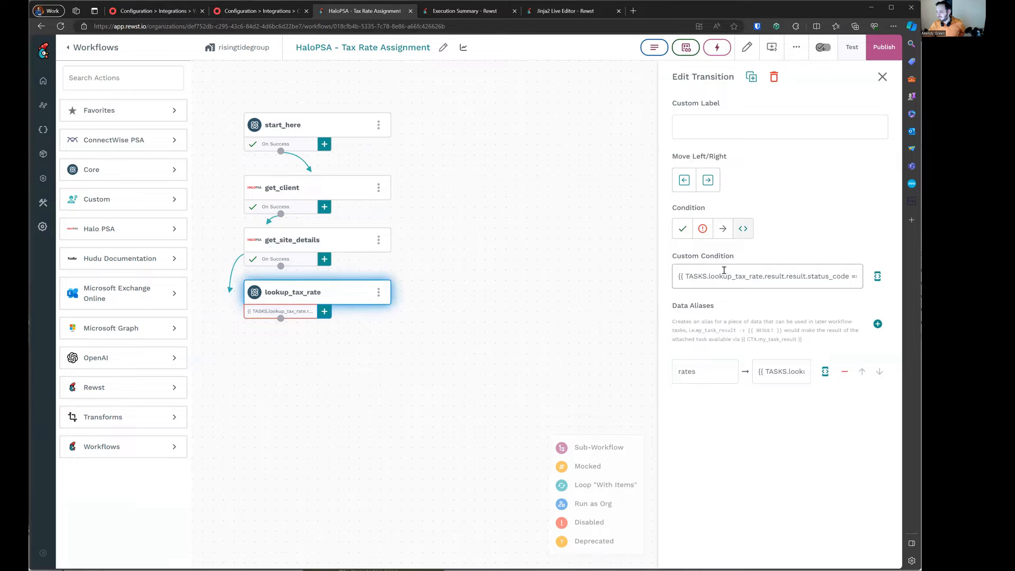
# - Give the transition the custom label '✅ Sucess'
pyautogui.click(728, 126)
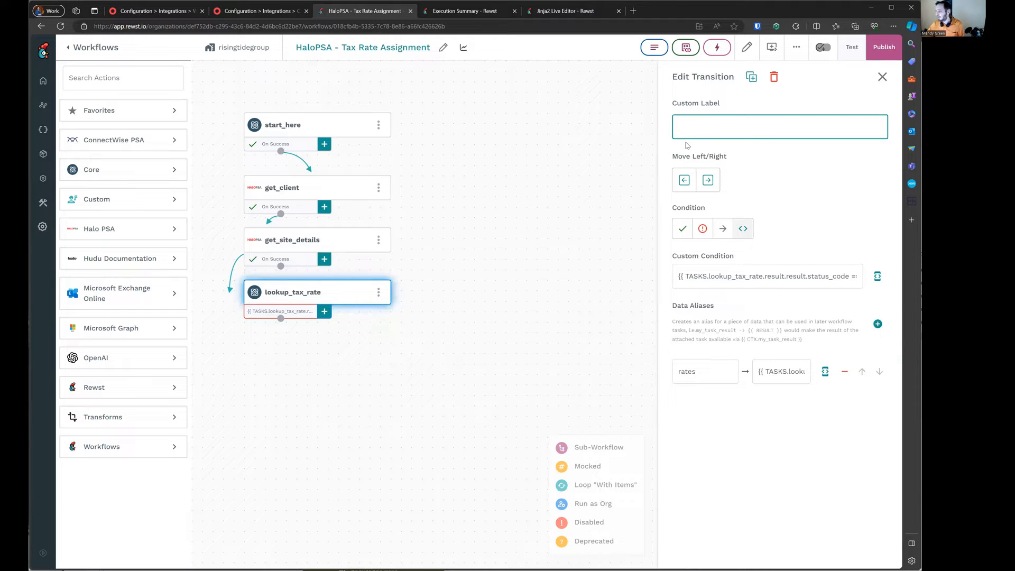
pyautogui.write('✅')
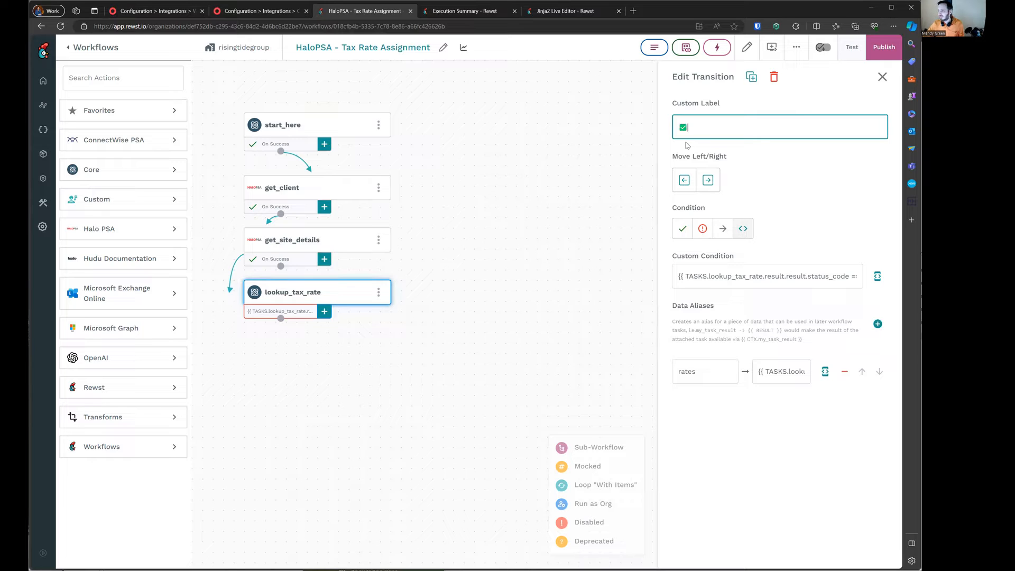
pyautogui.write('Sucess')
pyautogui.click(586, 192)
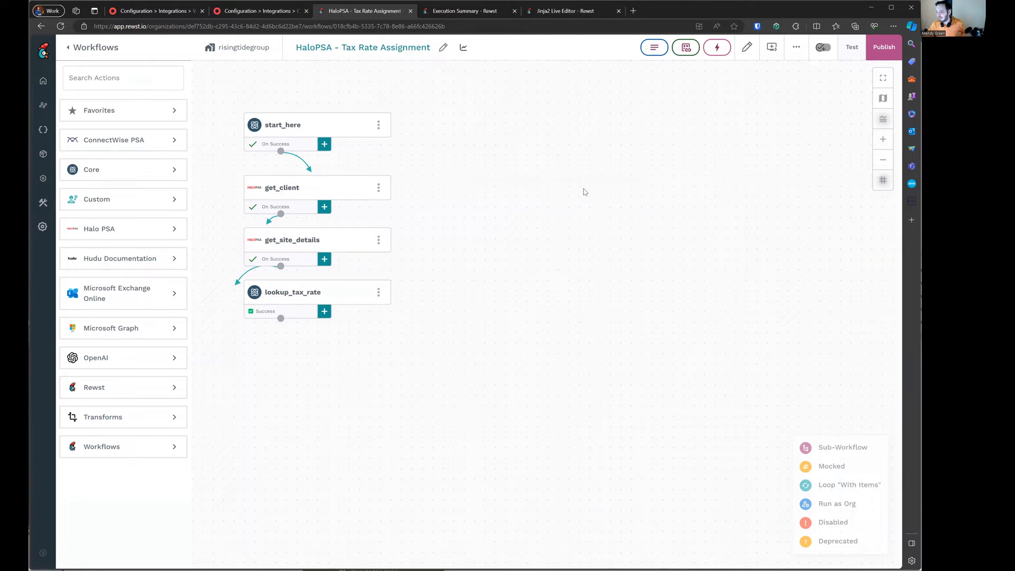
pyautogui.click(285, 316)
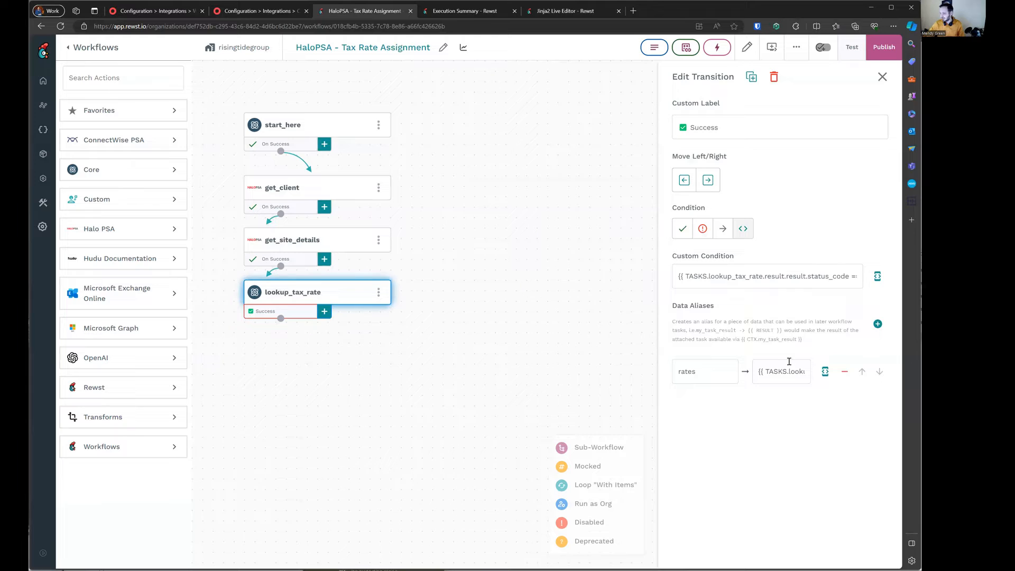
# - Add an Always transition to lookup_tax_rate and set its transition mode to Follow First
pyautogui.click(324, 311)
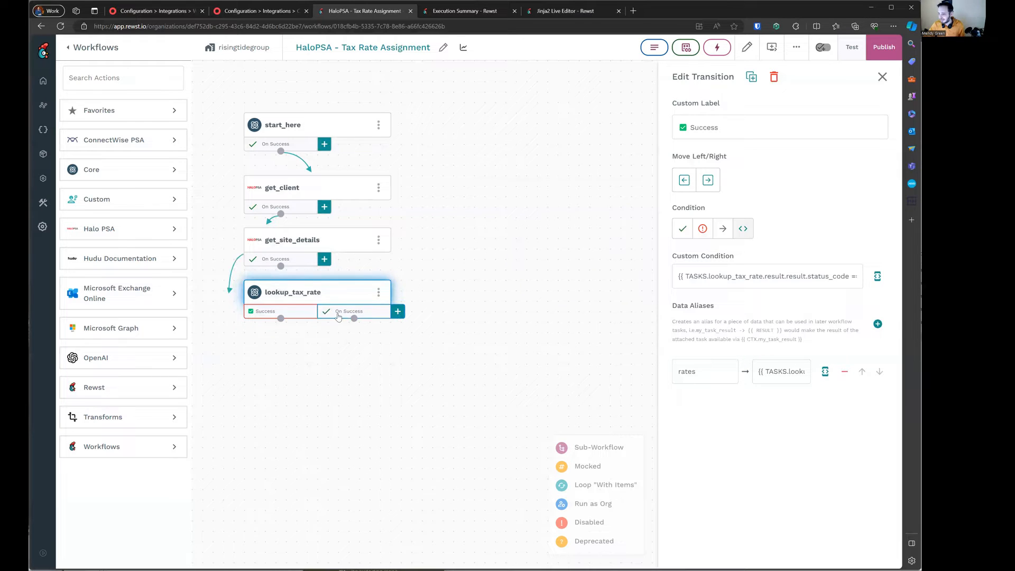
pyautogui.click(723, 229)
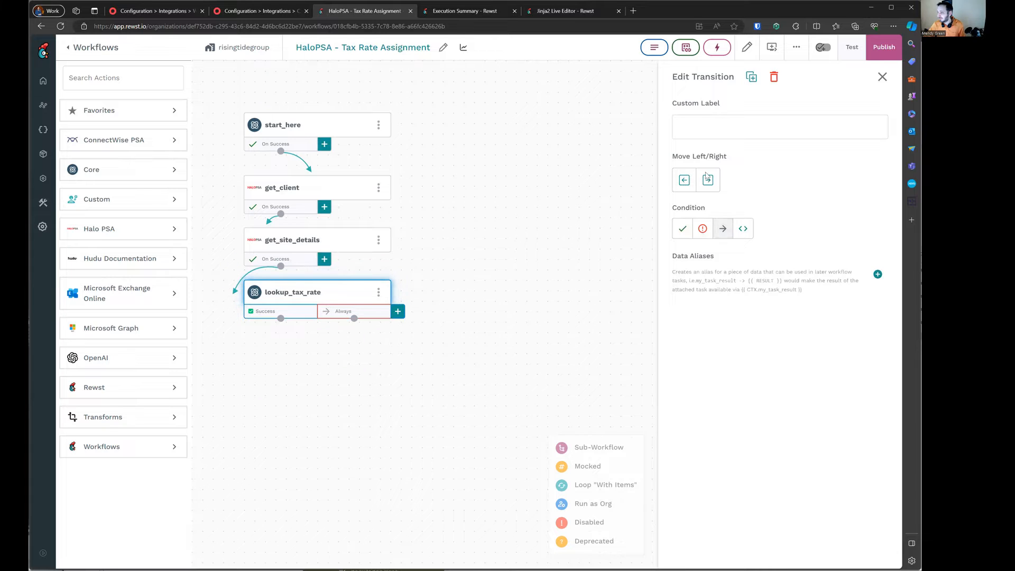
pyautogui.click(737, 131)
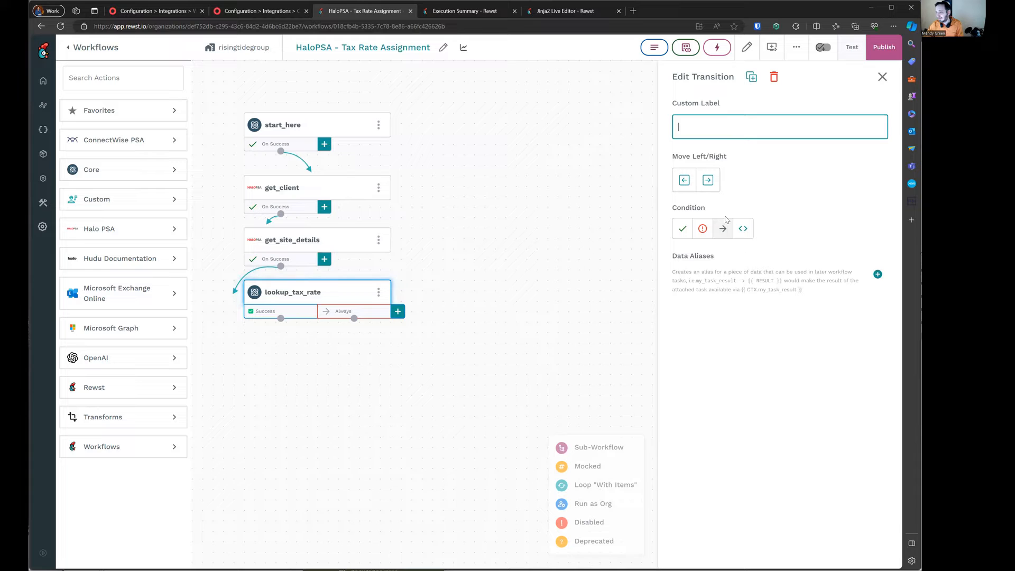
pyautogui.click(344, 294)
pyautogui.click(737, 271)
pyautogui.click(688, 357)
pyautogui.click(428, 342)
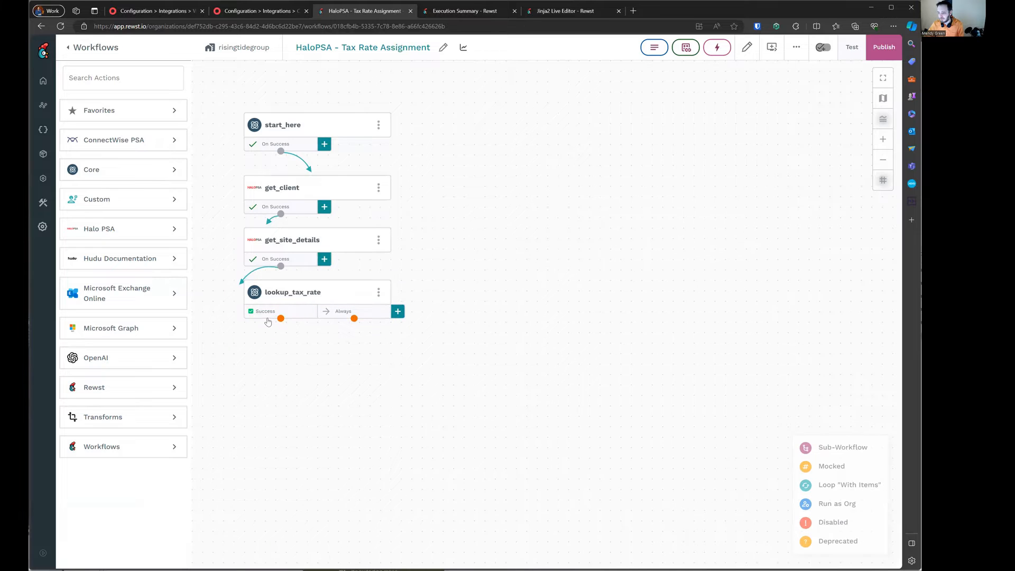
# - Add a noop task named do_halo_things and connect the Success branch to it
pyautogui.rightClick(259, 344)
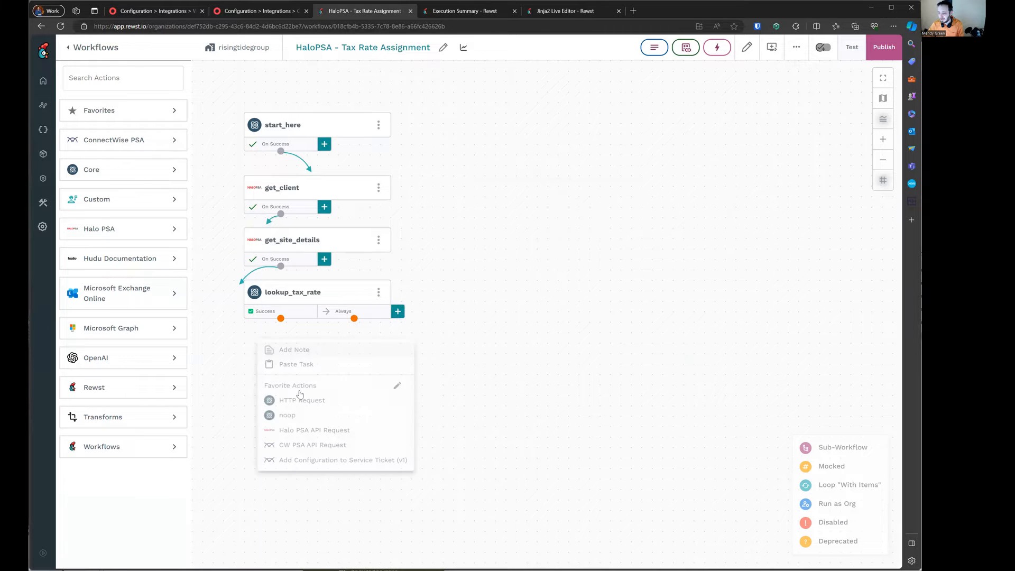
pyautogui.click(289, 421)
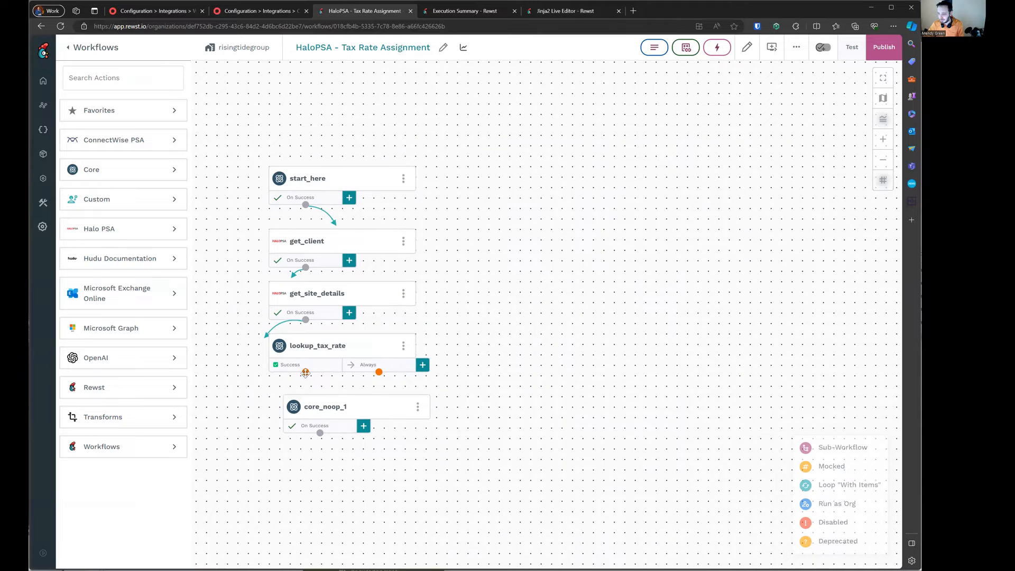
pyautogui.moveTo(353, 408); pyautogui.dragTo(338, 429)
pyautogui.click(338, 430)
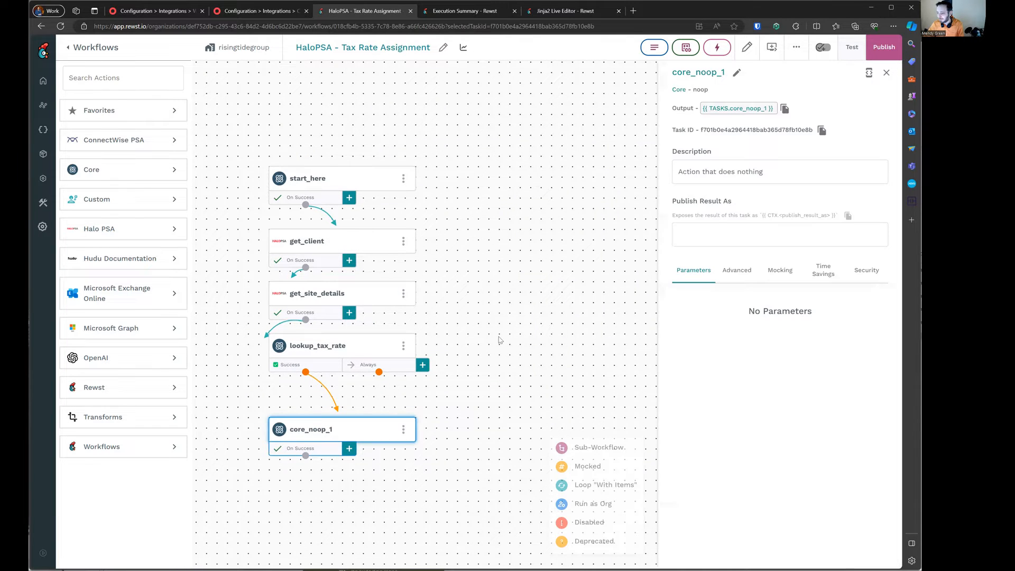
pyautogui.click(736, 72)
pyautogui.doubleClick(712, 78)
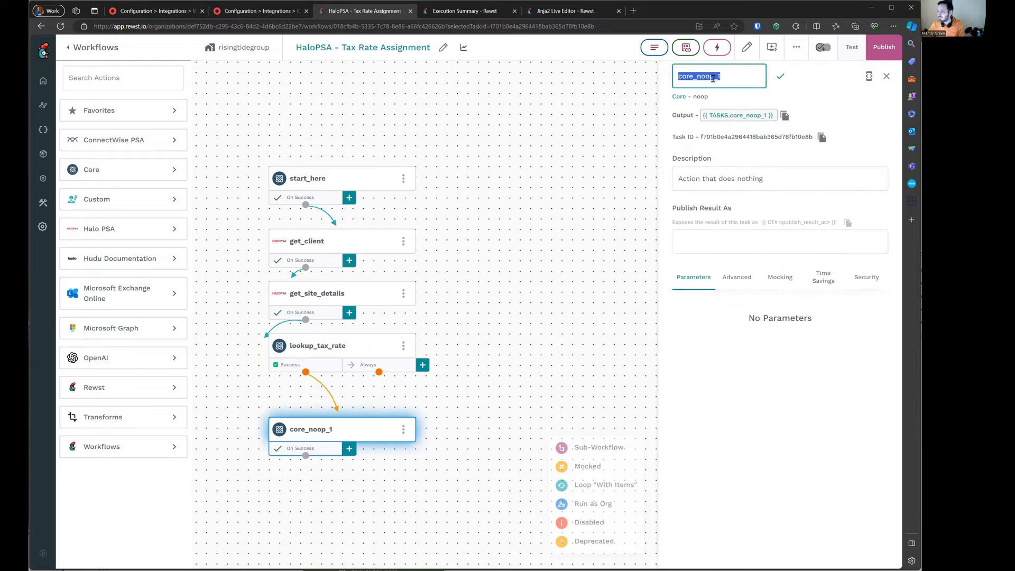
pyautogui.write('do_halo_thingk')
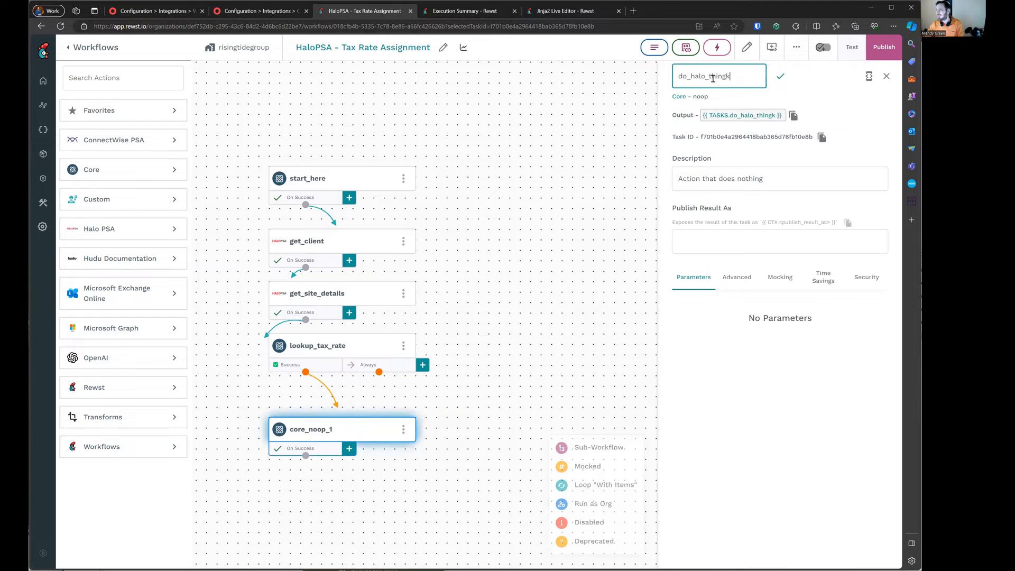
pyautogui.press('BackSpace')
pyautogui.write('s')
pyautogui.press('Return')
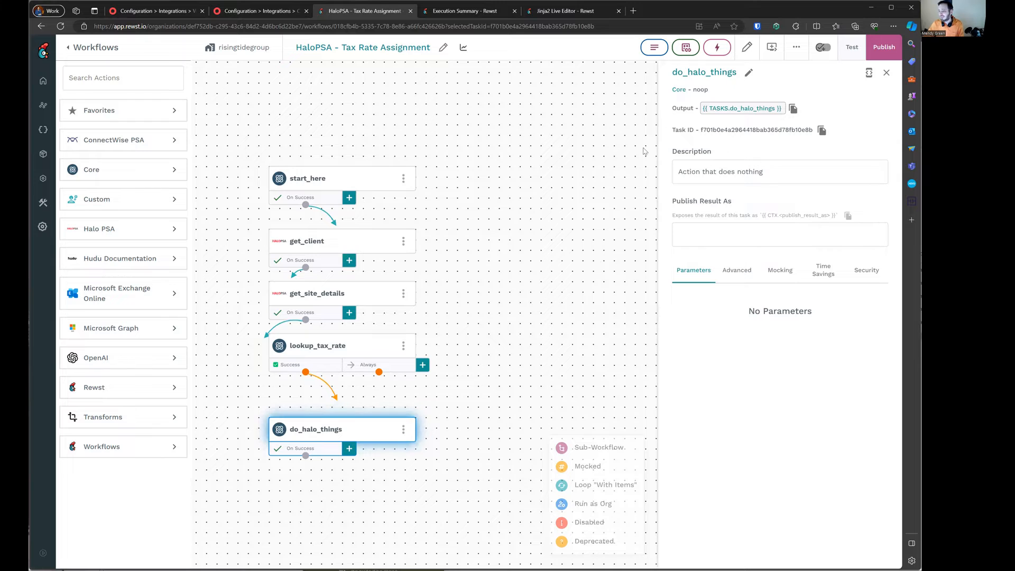
pyautogui.click(487, 254)
# - Add a second noop task named end and connect the Always branch to it
pyautogui.scroll(-3, 284, 462)
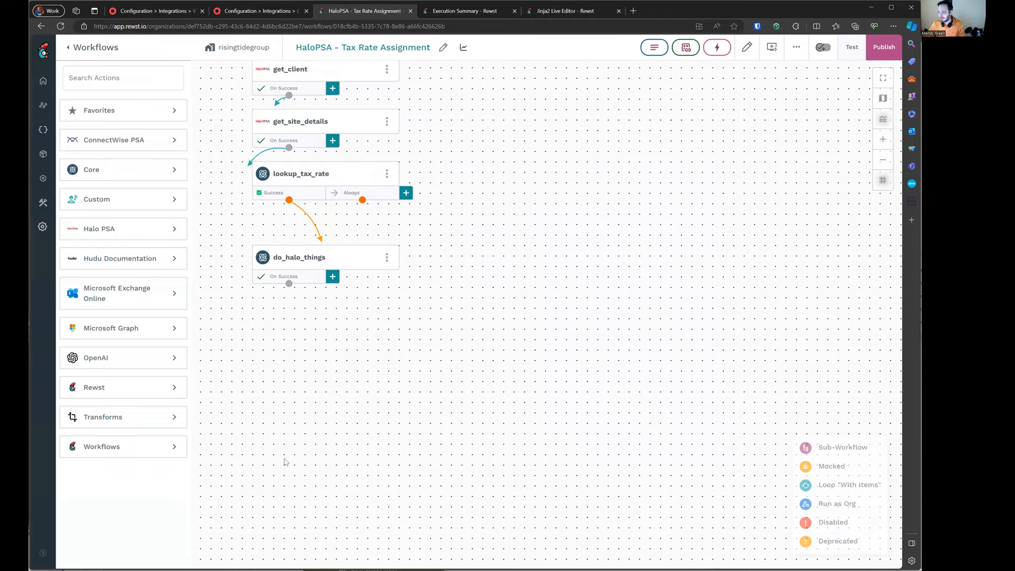
pyautogui.rightClick(295, 359)
pyautogui.click(336, 444)
pyautogui.moveTo(344, 379); pyautogui.dragTo(324, 405)
pyautogui.click(320, 407)
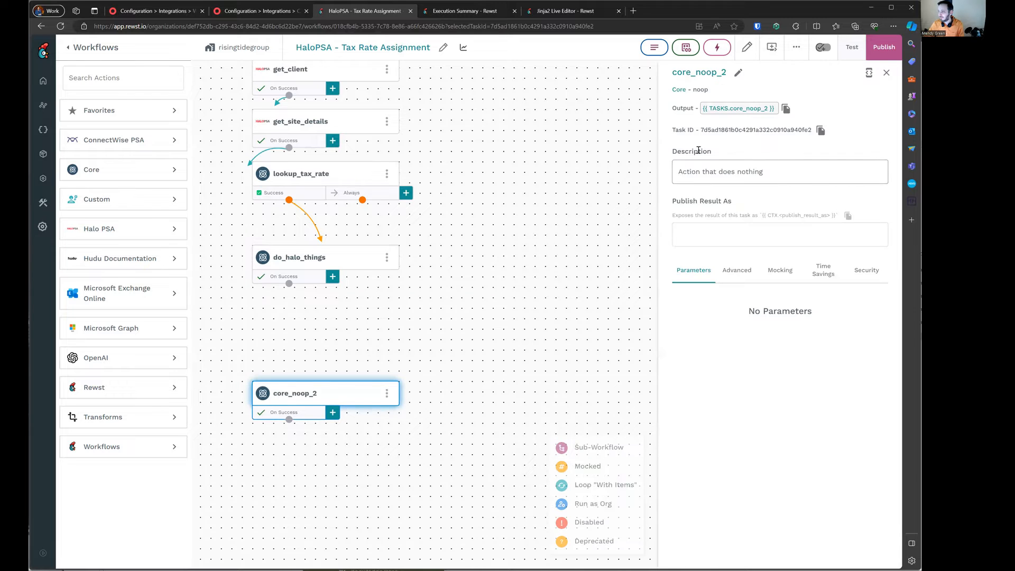
pyautogui.click(734, 77)
pyautogui.hotkey('ctrl', 'a')
pyautogui.write('end')
pyautogui.press('Return')
pyautogui.moveTo(362, 200); pyautogui.dragTo(330, 379)
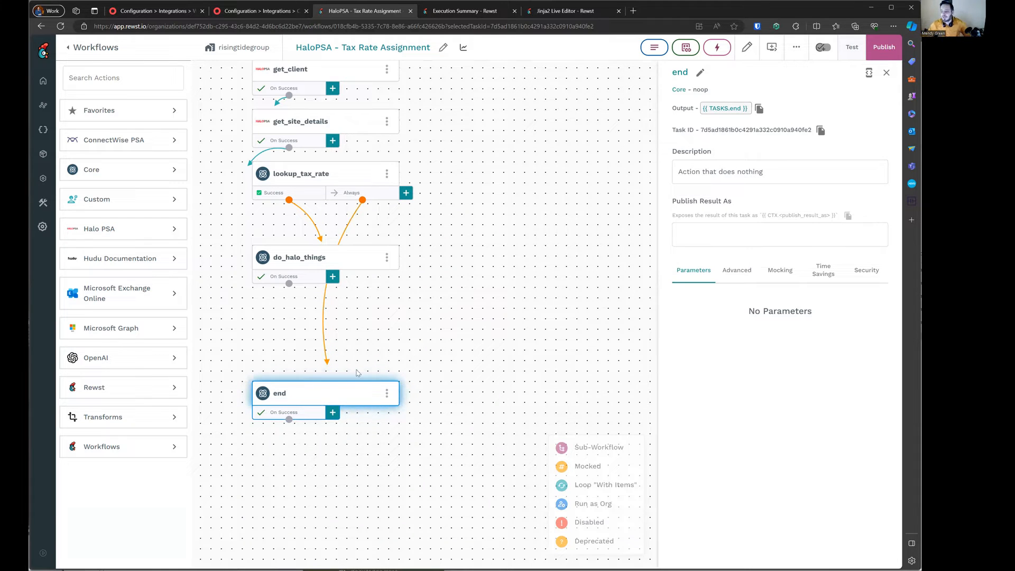
pyautogui.moveTo(324, 394); pyautogui.dragTo(325, 488)
pyautogui.click(399, 356)
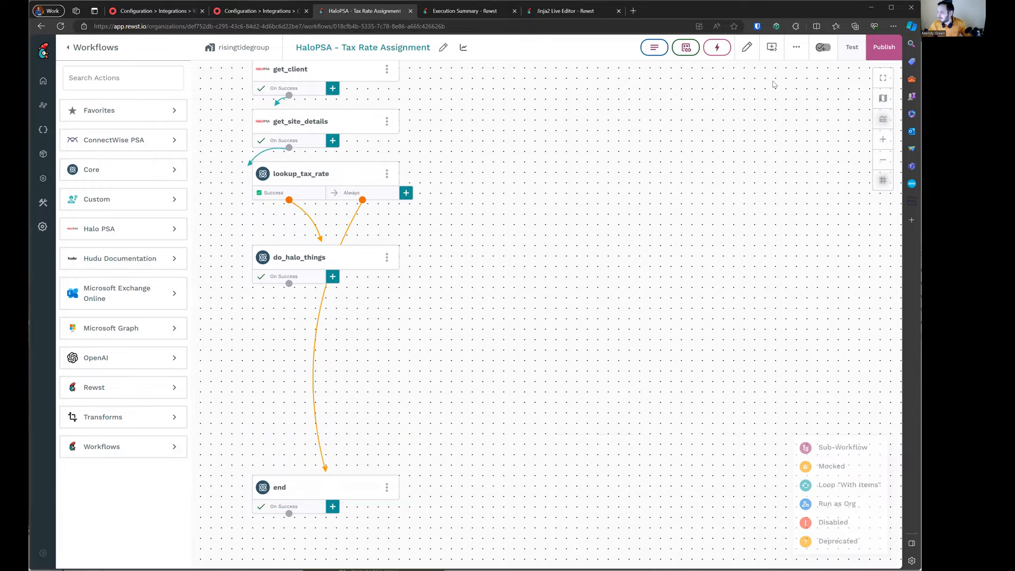
pyautogui.click(870, 54)
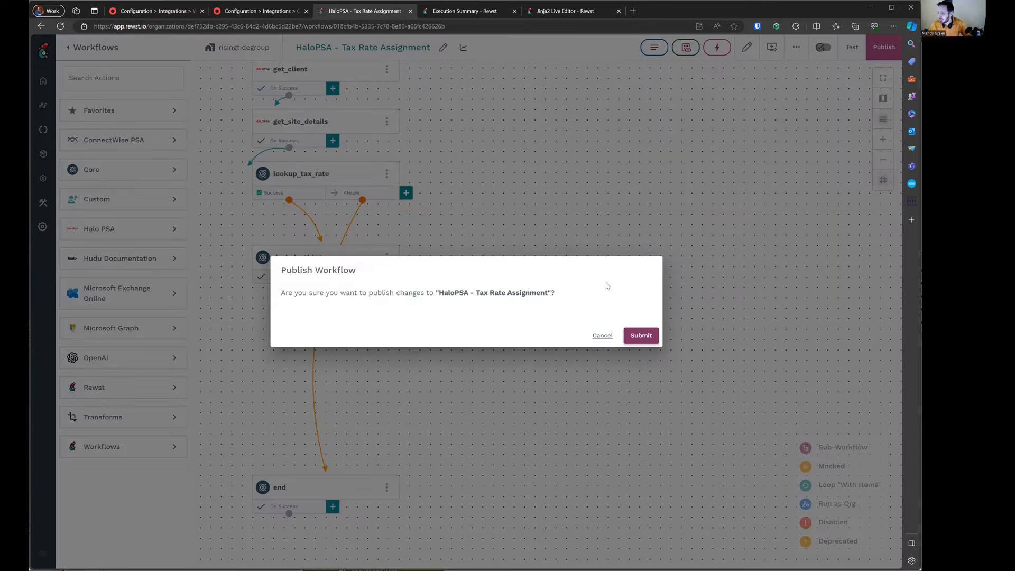
pyautogui.press('Return')
pyautogui.hotkey('ctrl', 'Tab')
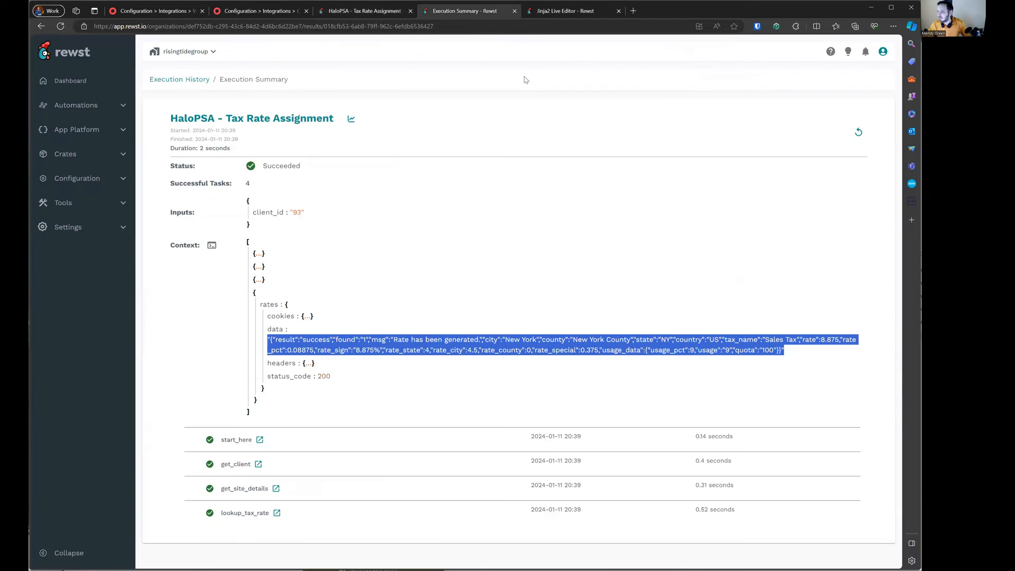
pyautogui.click(858, 132)
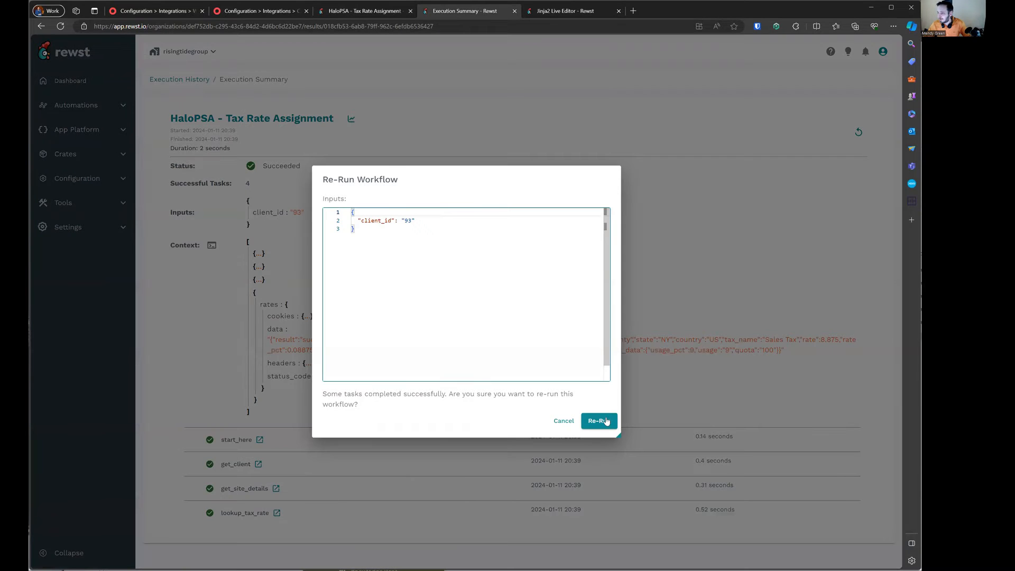
pyautogui.click(599, 421)
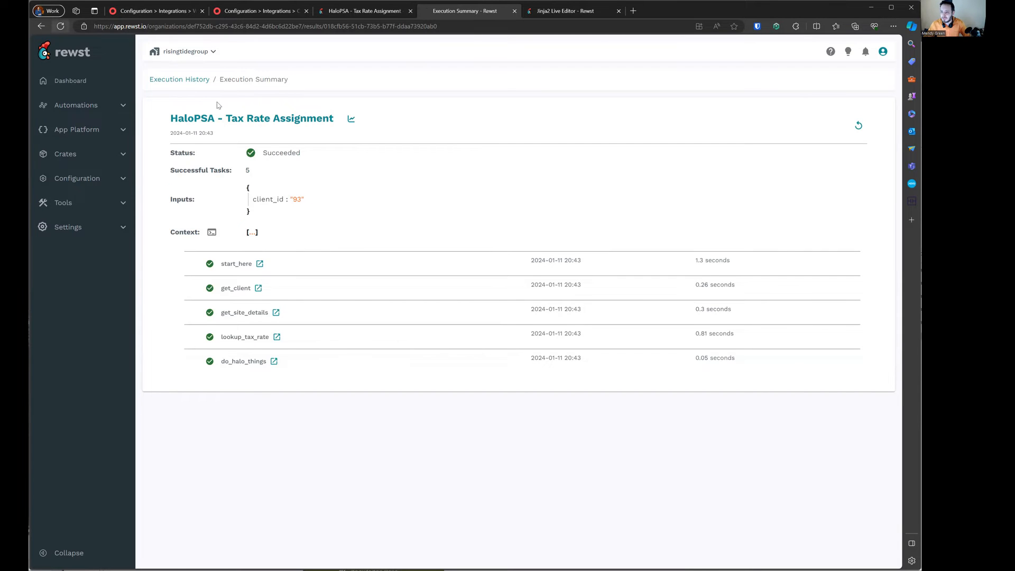
pyautogui.click(253, 232)
pyautogui.click(258, 292)
pyautogui.click(267, 305)
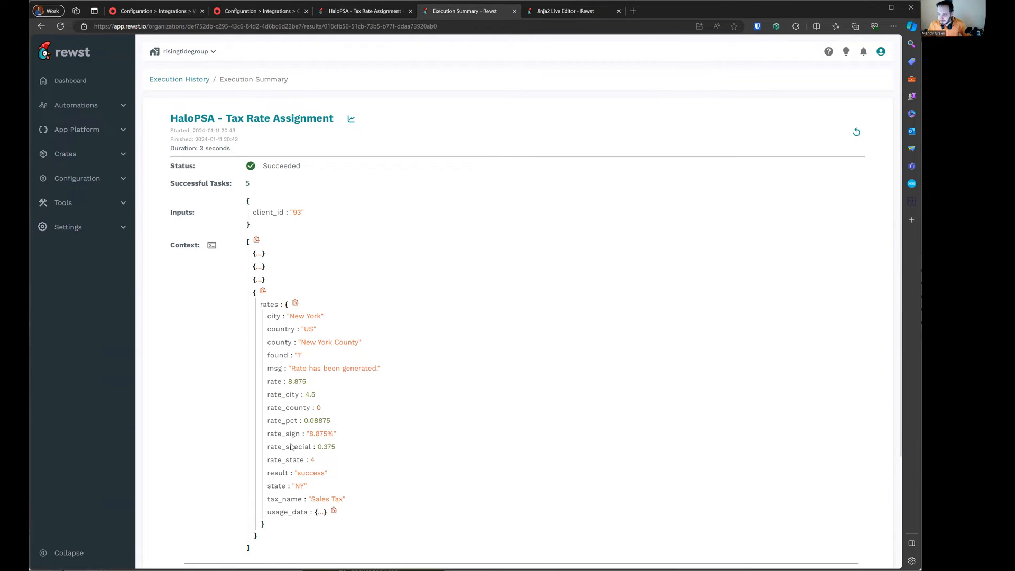
pyautogui.scroll(-2, 317, 280)
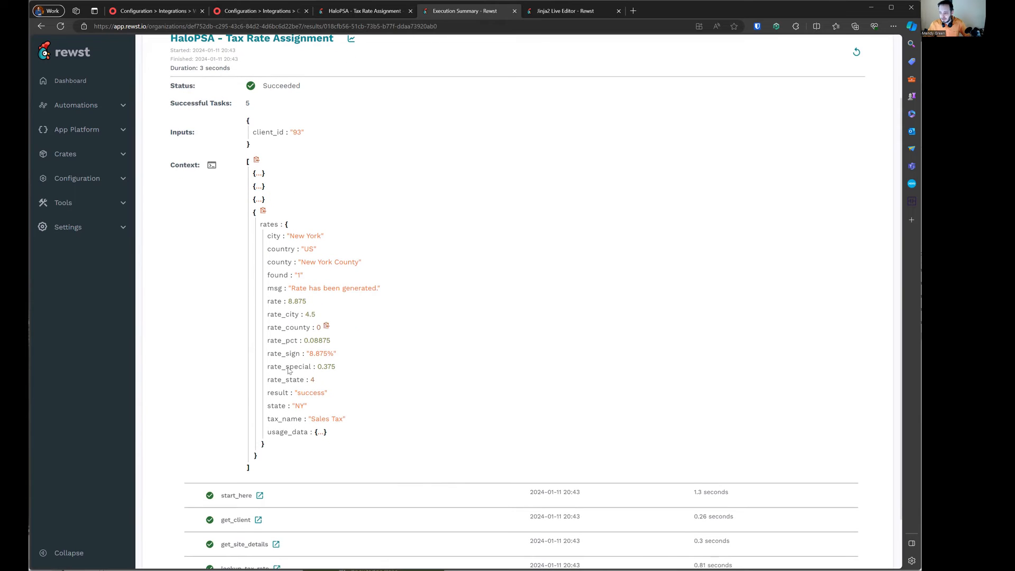
pyautogui.scroll(-1, 278, 324)
pyautogui.scroll(-1, 279, 324)
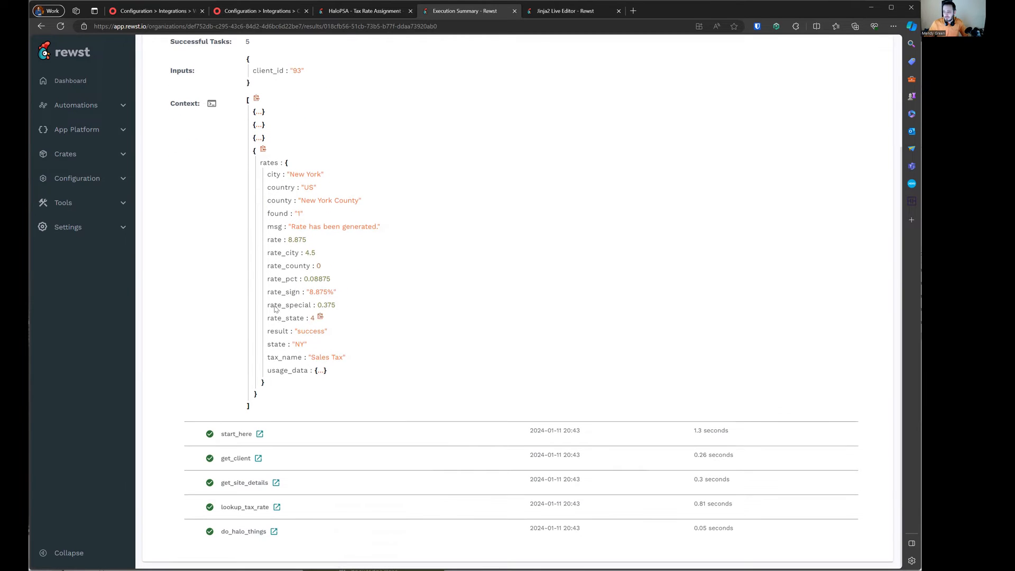
pyautogui.click(299, 377)
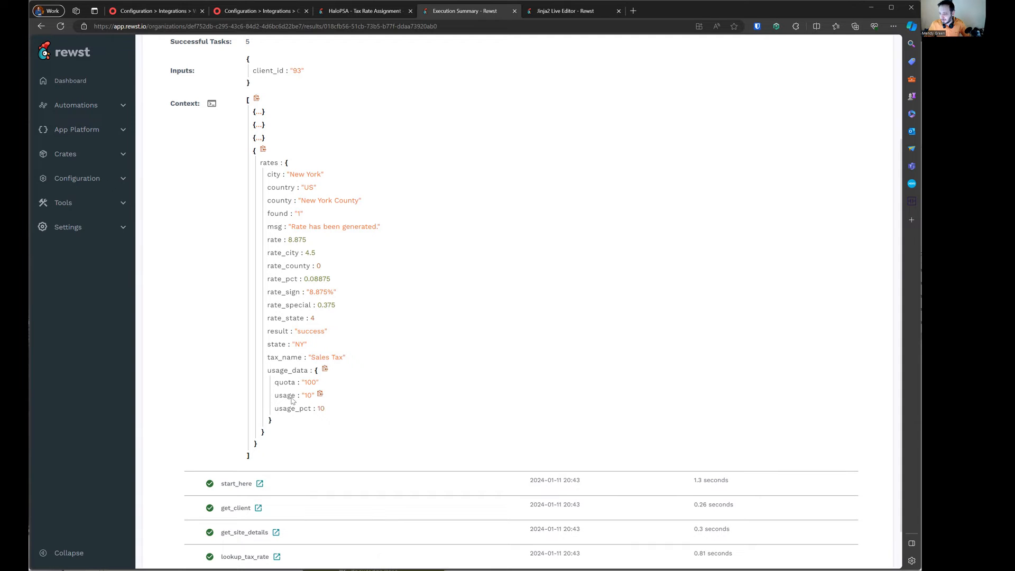
pyautogui.moveTo(267, 380); pyautogui.dragTo(368, 408)
pyautogui.click(328, 421)
pyautogui.click(285, 372)
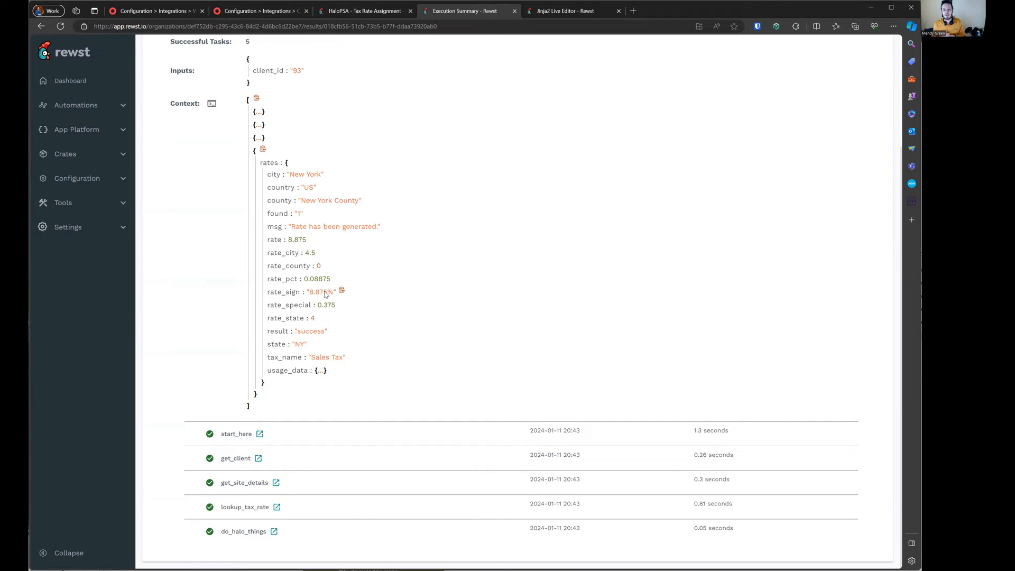
# - In HaloPSA Configuration, search 'tax' and open the Tax Rates feature
pyautogui.click(245, 20)
pyautogui.click(245, 14)
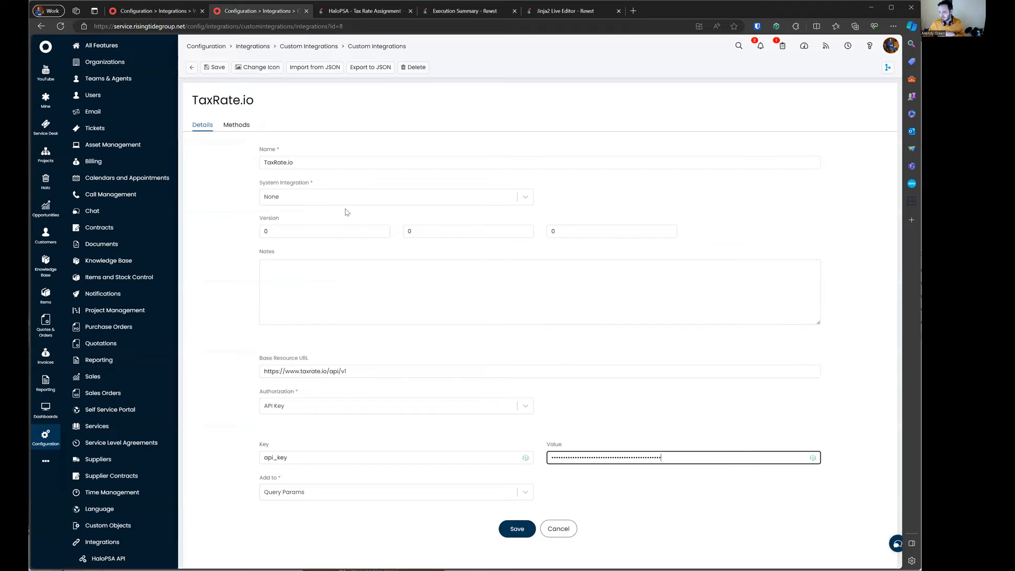
pyautogui.click(193, 68)
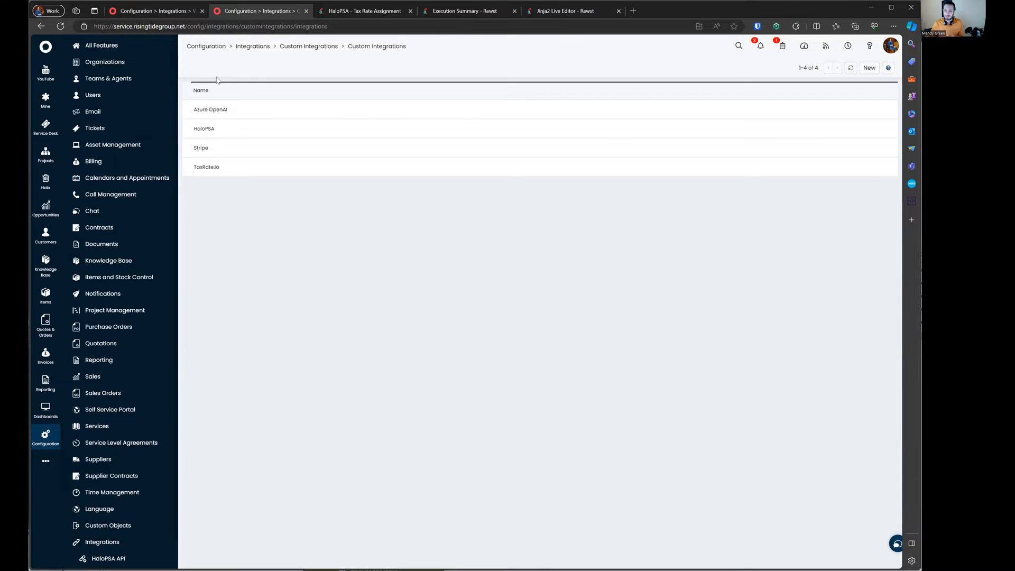
pyautogui.click(206, 46)
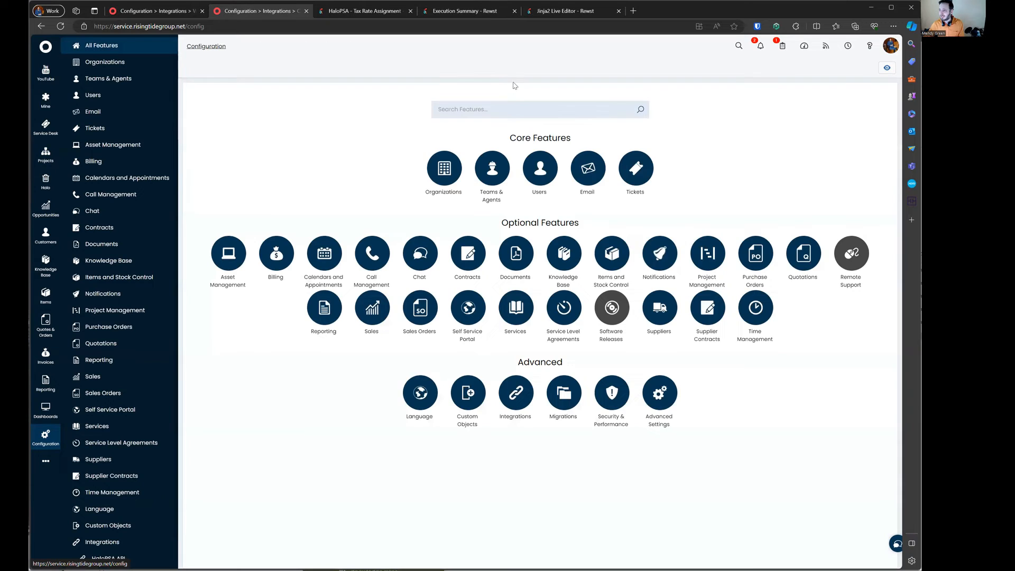
pyautogui.click(519, 110)
pyautogui.write('tax')
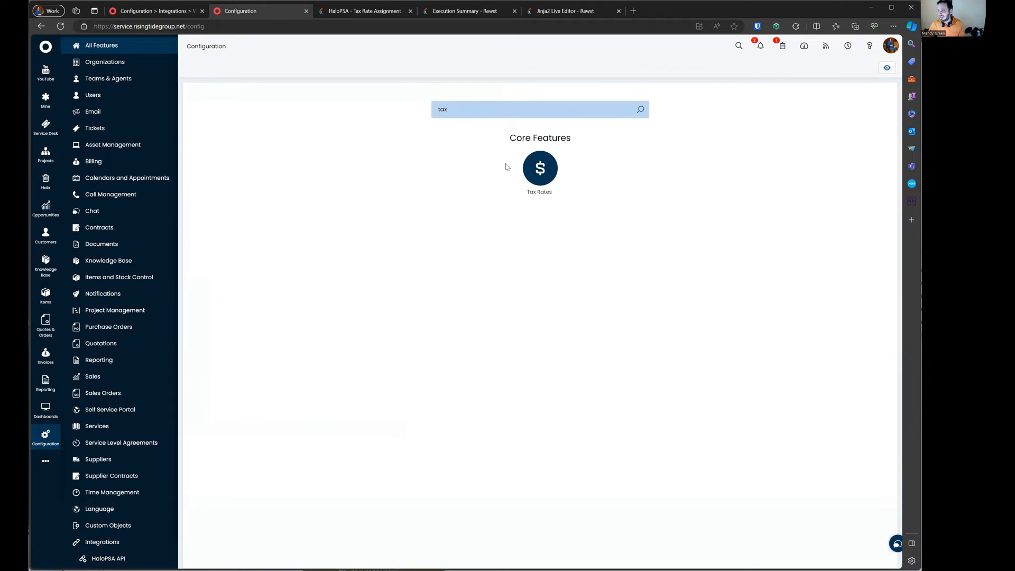
pyautogui.click(537, 168)
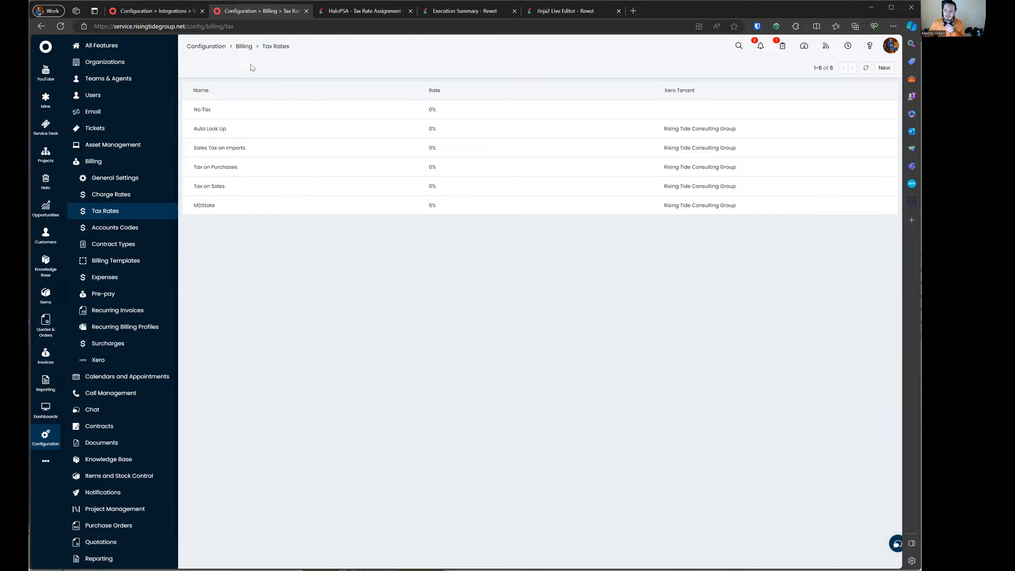
# - Add a Halo PSA API Request task placed between start_here and get_client
pyautogui.click(345, 12)
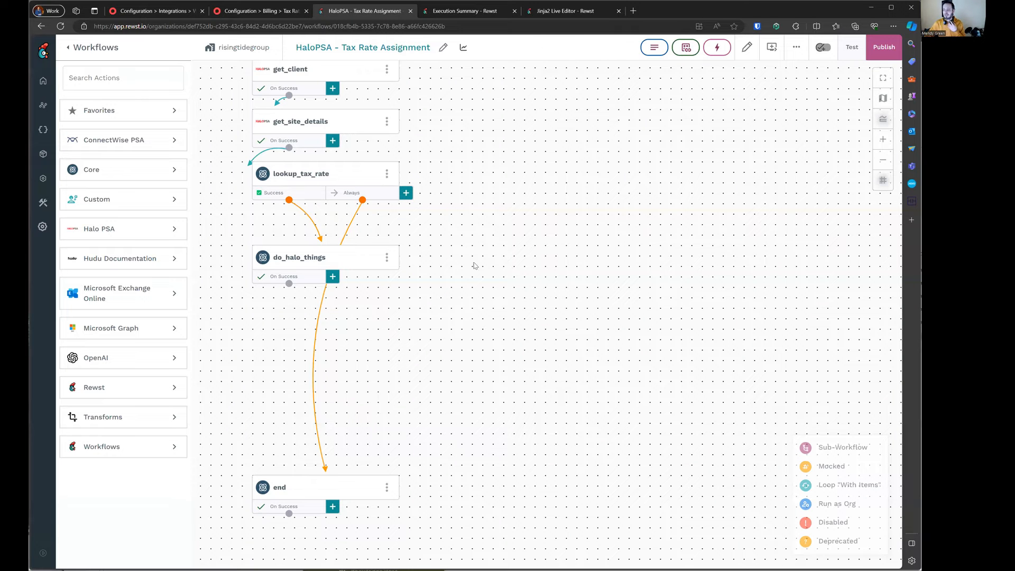
pyautogui.moveTo(474, 229); pyautogui.dragTo(473, 335)
pyautogui.moveTo(478, 249); pyautogui.dragTo(485, 316)
pyautogui.moveTo(331, 166); pyautogui.dragTo(326, 78)
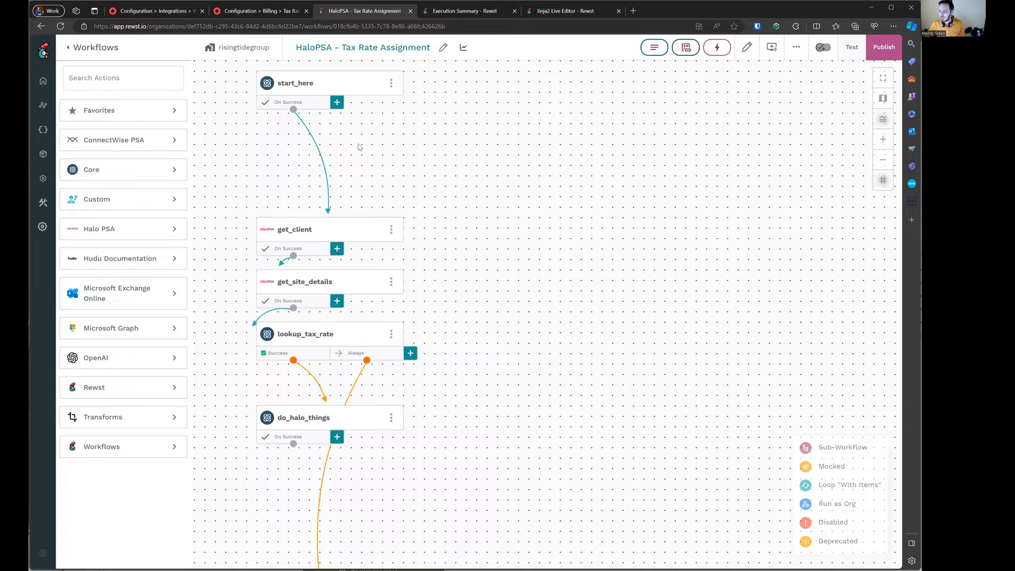
pyautogui.rightClick(357, 145)
pyautogui.click(406, 239)
pyautogui.moveTo(429, 160); pyautogui.dragTo(349, 165)
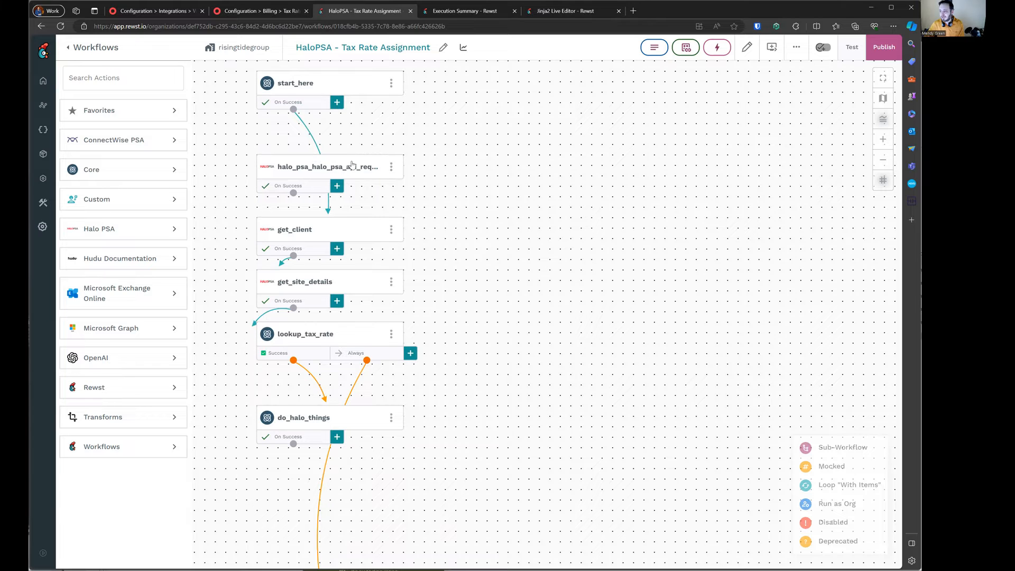
# - Rename the new task pull_existing_rates and rewire start_here's success link to it
pyautogui.click(350, 165)
pyautogui.click(720, 77)
pyautogui.doubleClick(721, 77)
pyautogui.write('pull_e')
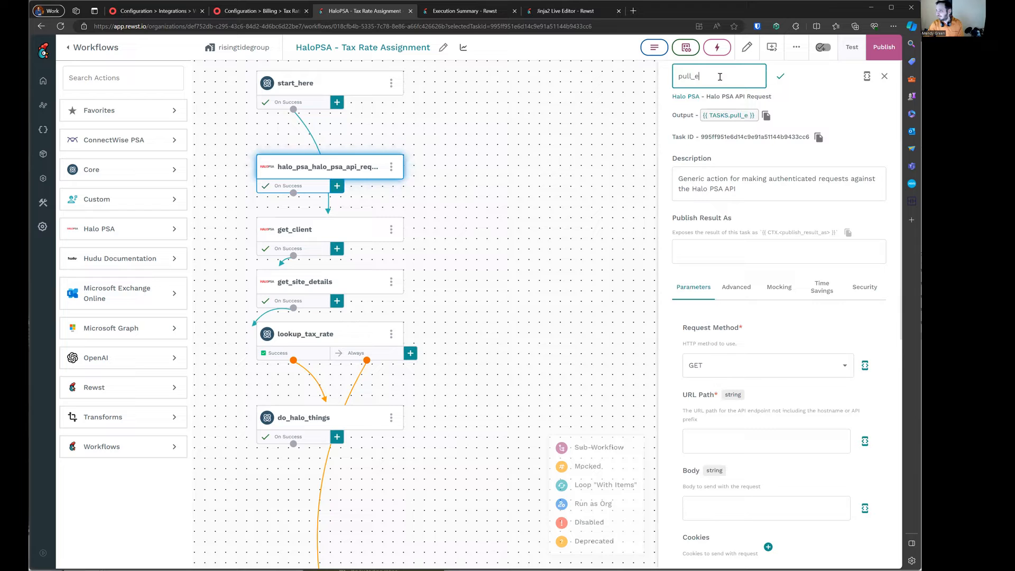
pyautogui.write('xisting_rates')
pyautogui.press('Return')
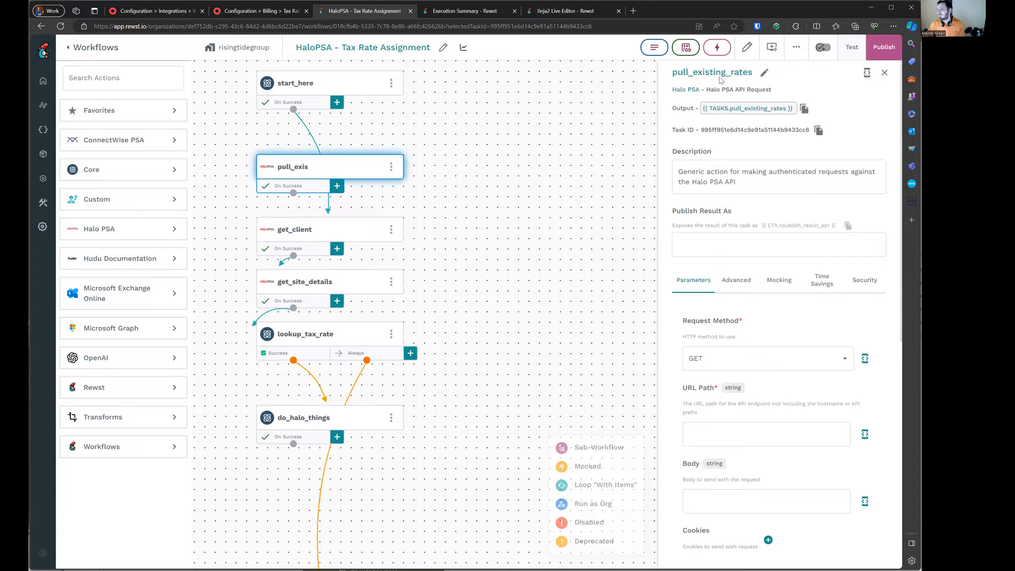
pyautogui.click(341, 218)
pyautogui.click(318, 143)
pyautogui.moveTo(294, 109); pyautogui.dragTo(304, 230)
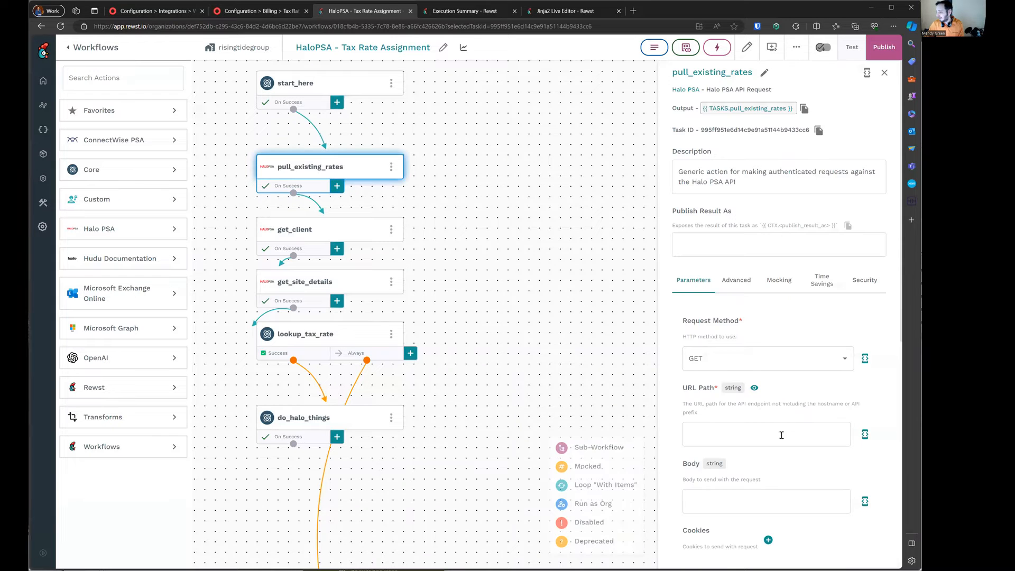
pyautogui.click(782, 436)
# - Search HaloPSA Configuration for 'custom int' and open Custom Integrations
pyautogui.click(250, 12)
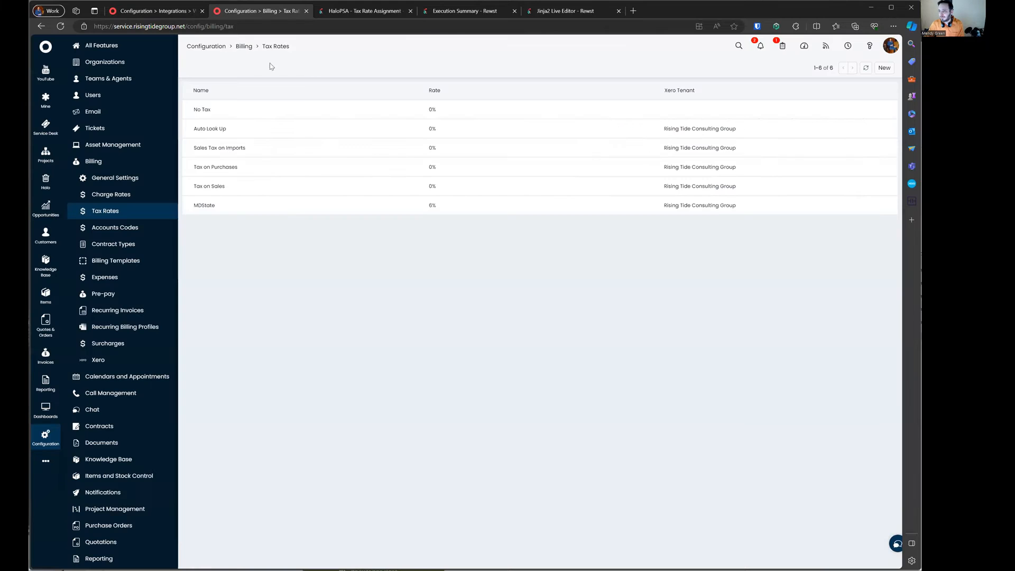
pyautogui.click(207, 46)
pyautogui.click(503, 110)
pyautogui.write('custom int')
pyautogui.click(547, 174)
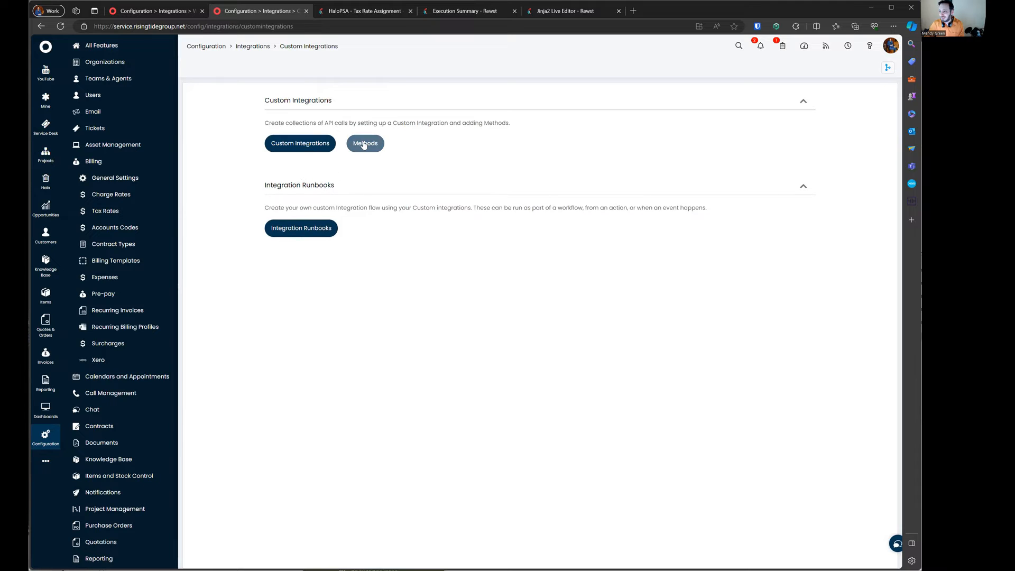
pyautogui.click(364, 144)
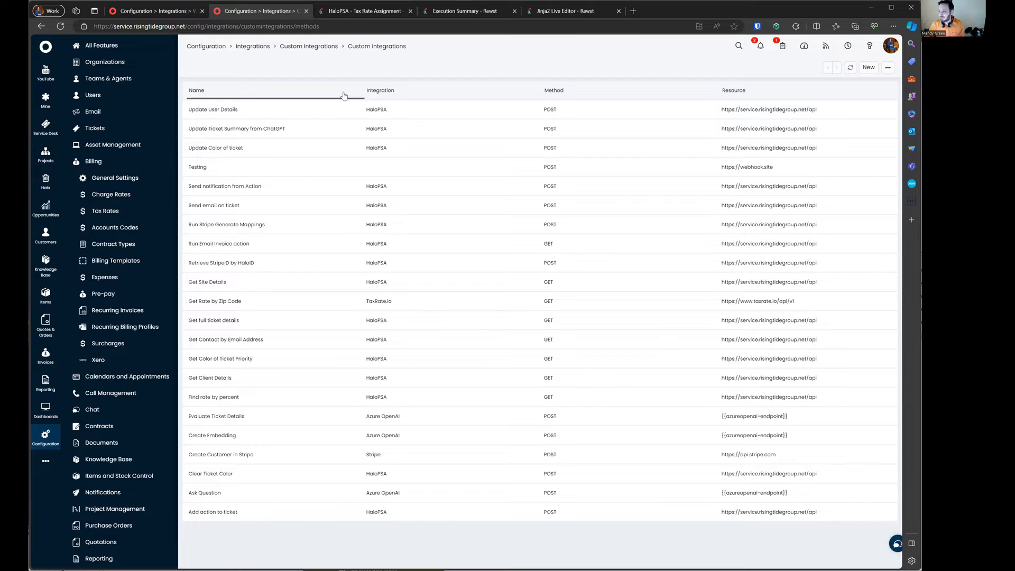
pyautogui.click(320, 48)
pyautogui.click(298, 140)
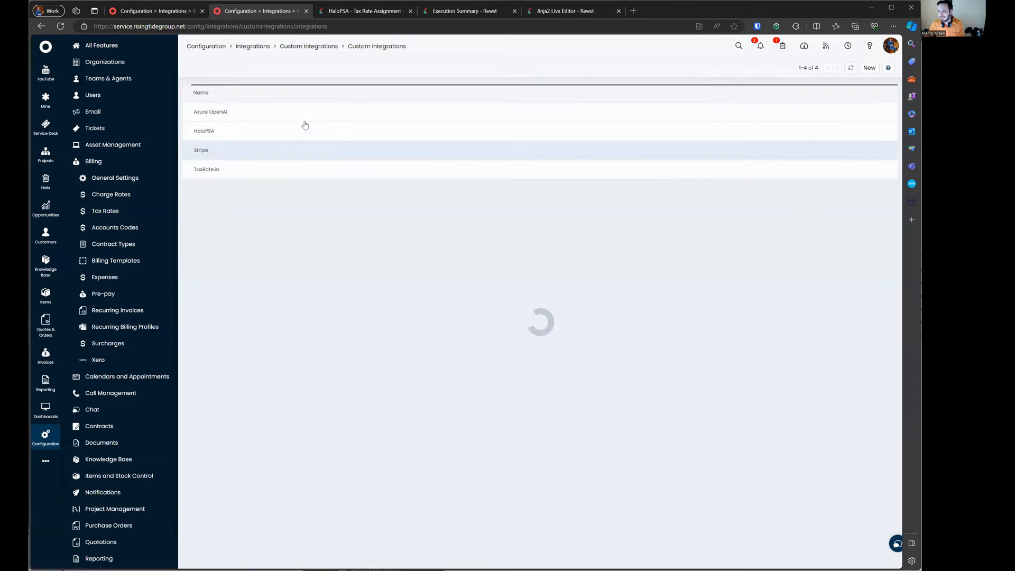
# - Open the HaloPSA integration's methods and locate Find rate by percent's GET /Tax endpoint
pyautogui.click(243, 132)
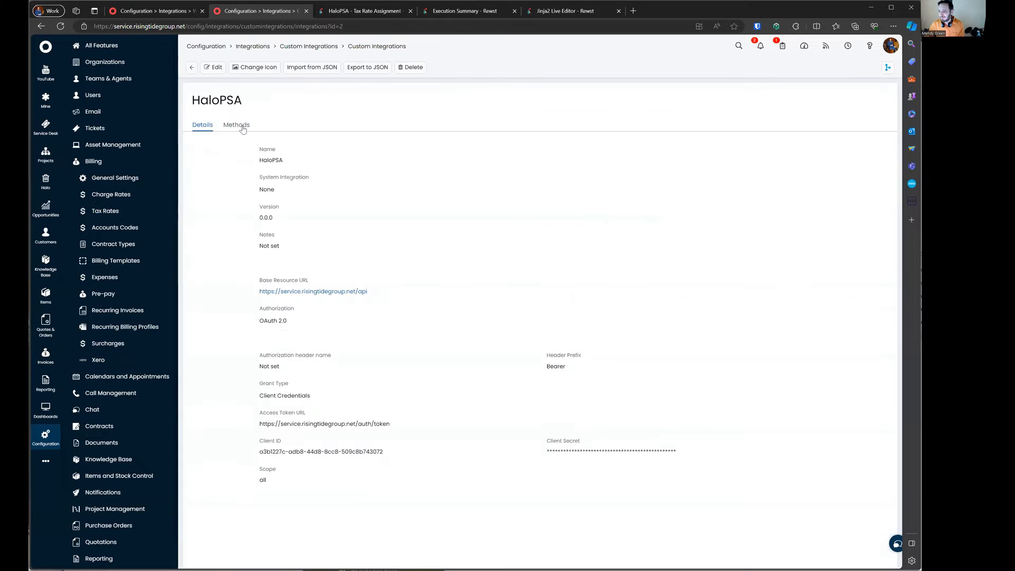
pyautogui.click(237, 128)
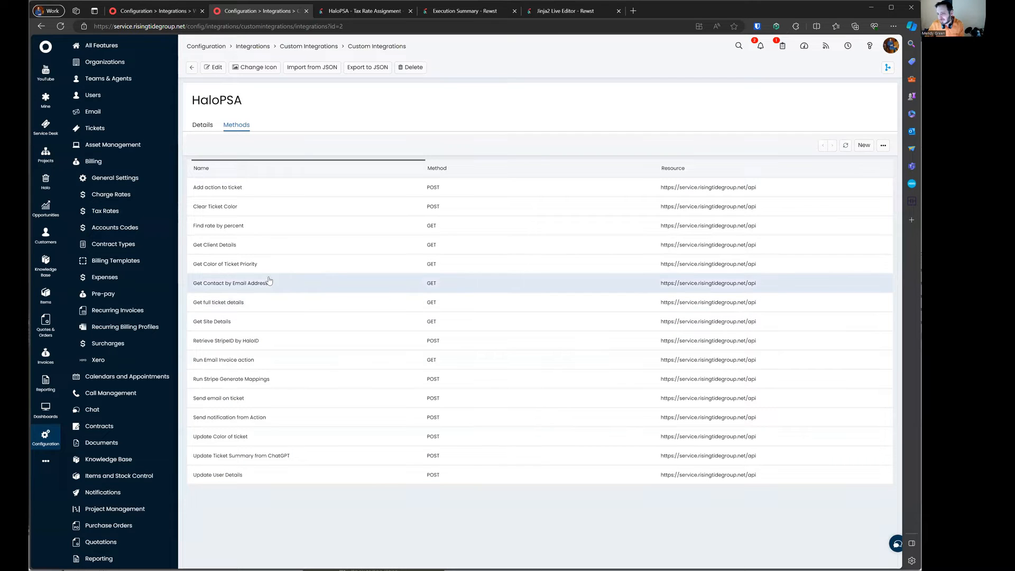
pyautogui.hotkey('ctrl', 'f')
pyautogui.write('rate')
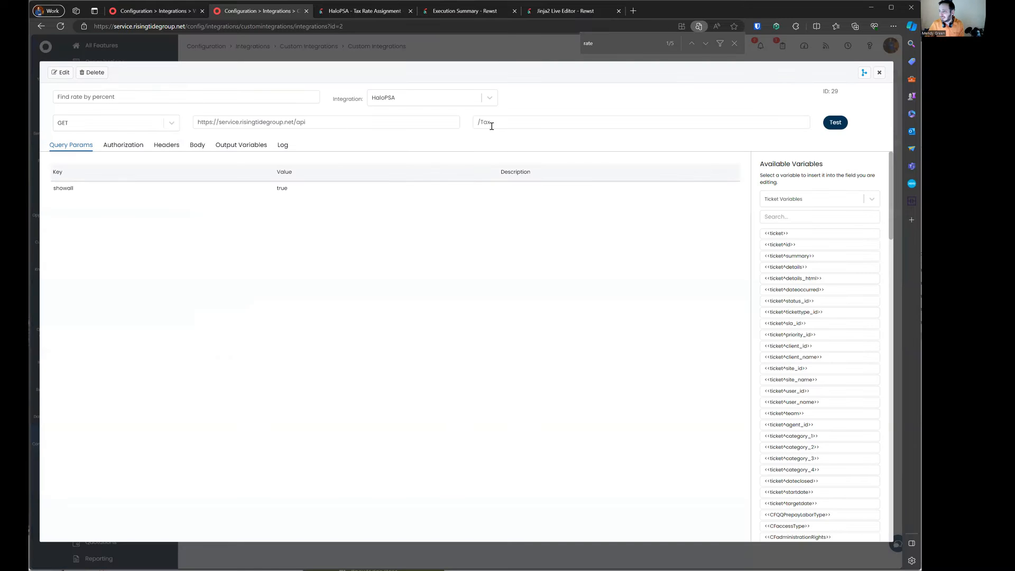
pyautogui.tripleClick(492, 126)
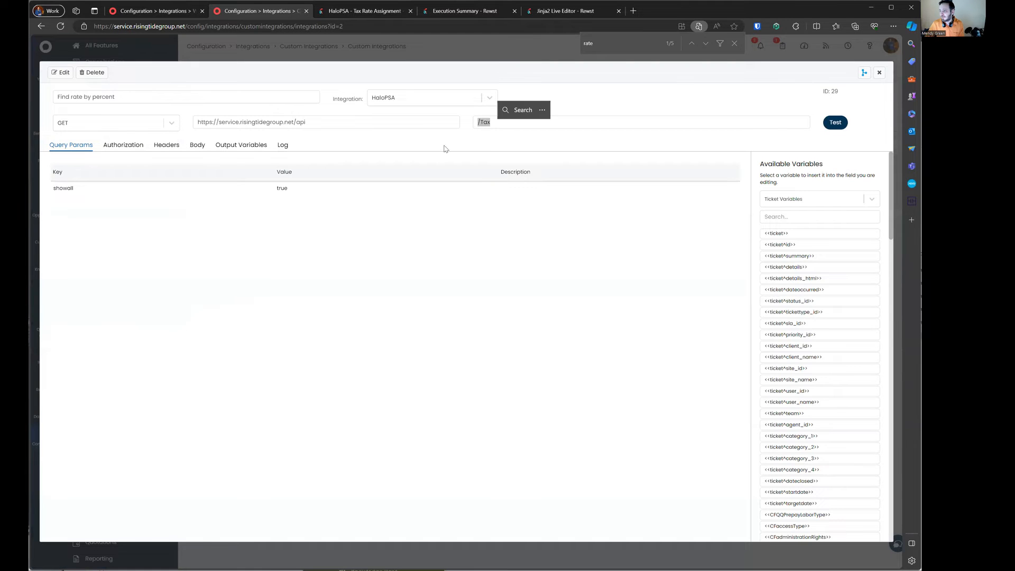
# - Set the pull_existing_rates task's URL path to /Tax
pyautogui.click(378, 11)
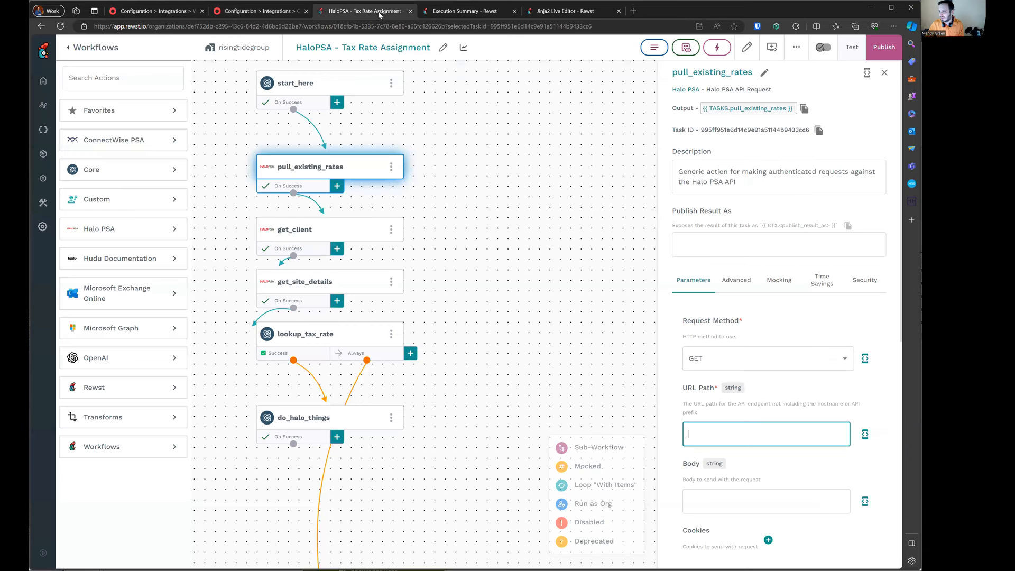
pyautogui.write('/Tax')
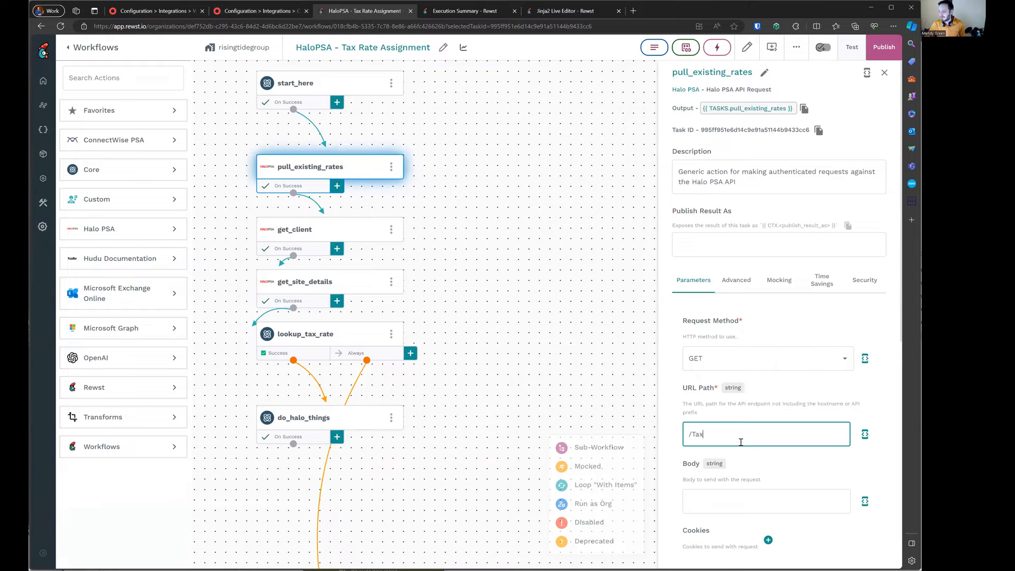
pyautogui.scroll(-4, 742, 441)
pyautogui.scroll(4, 741, 441)
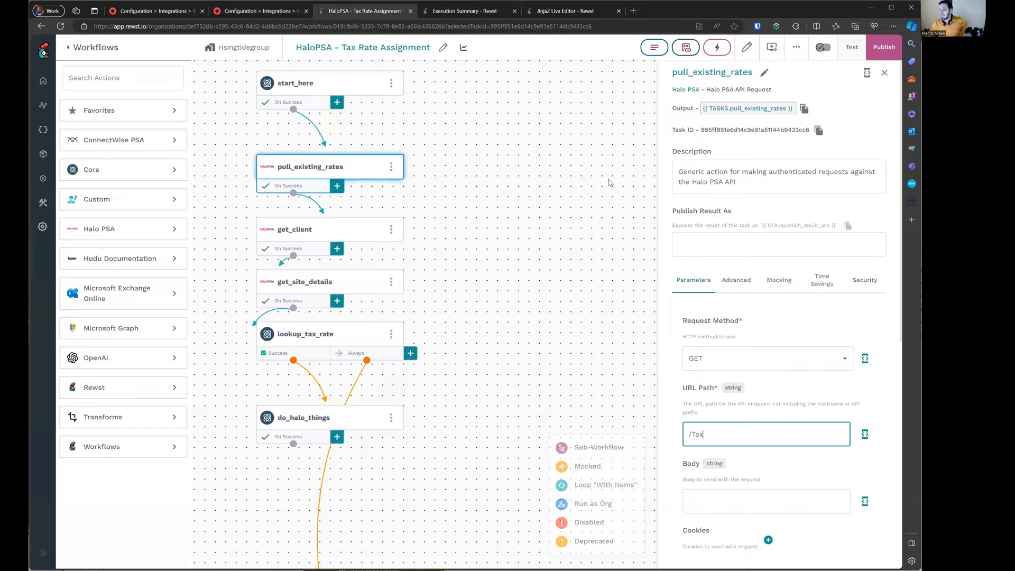
# - After checking the HaloPSA method's outputs, publish the task result as halo_rates and publish the workflow
pyautogui.click(282, 11)
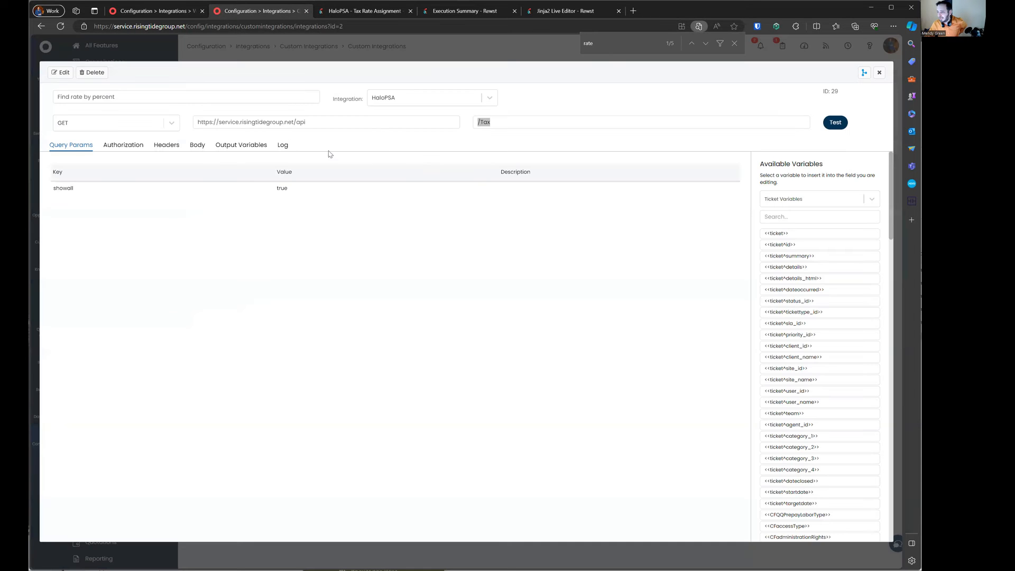
pyautogui.click(260, 147)
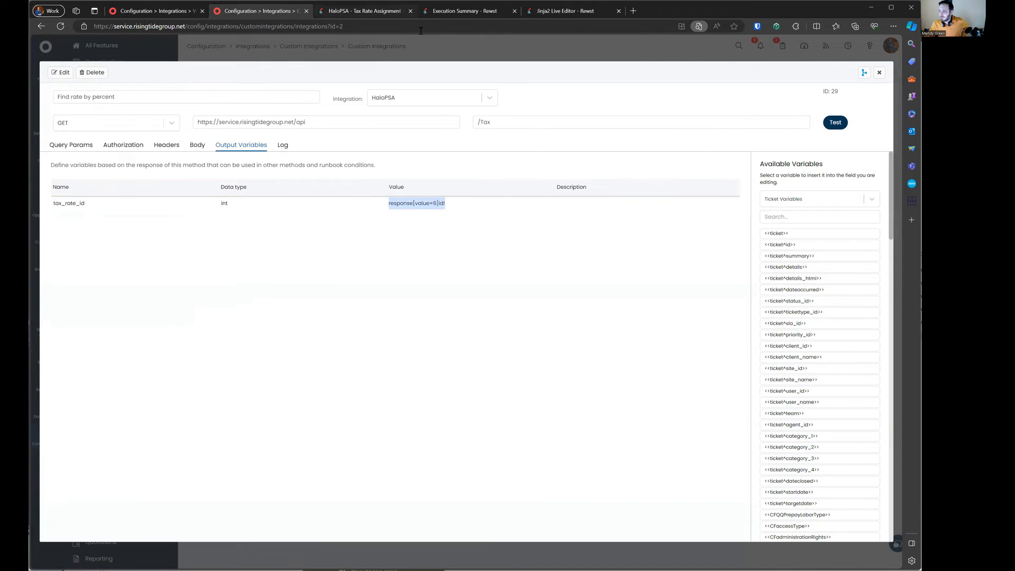
pyautogui.click(394, 12)
pyautogui.click(735, 244)
pyautogui.write('hal')
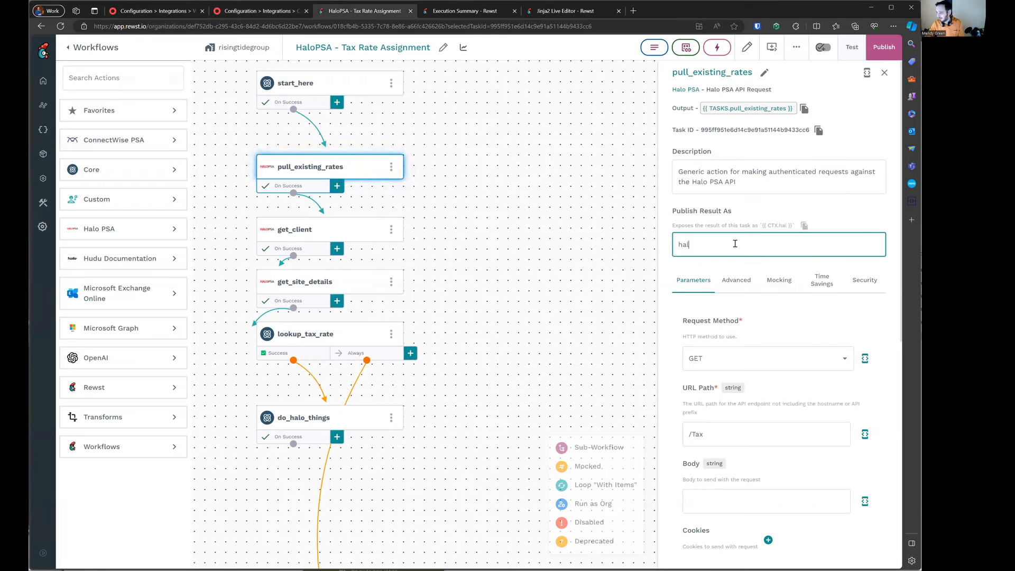
pyautogui.write('o_rates')
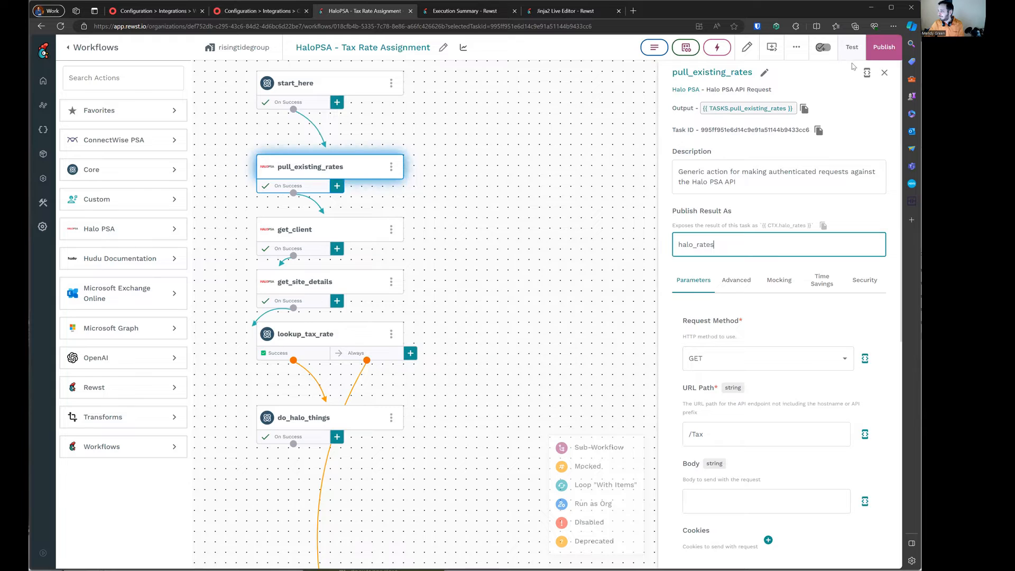
pyautogui.click(881, 48)
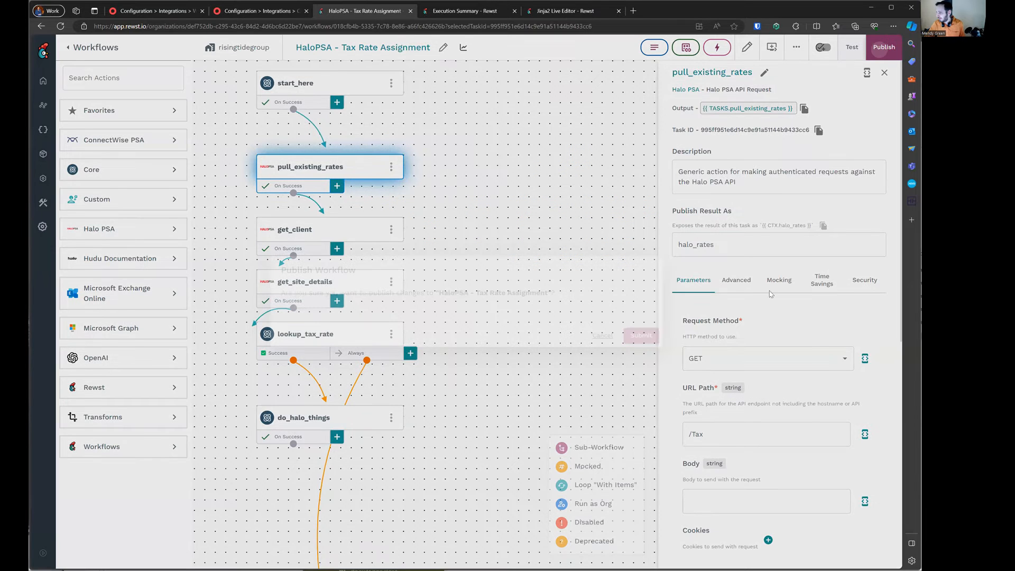
# - Confirm the publish and nudge pull_existing_rates slightly lower in the flow
pyautogui.click(641, 335)
pyautogui.click(321, 174)
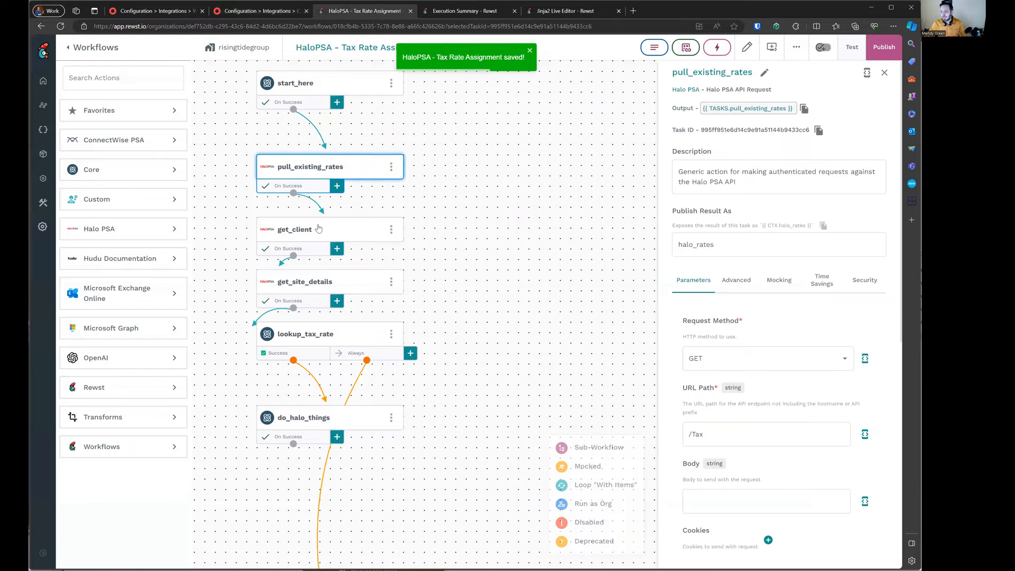
pyautogui.click(319, 232)
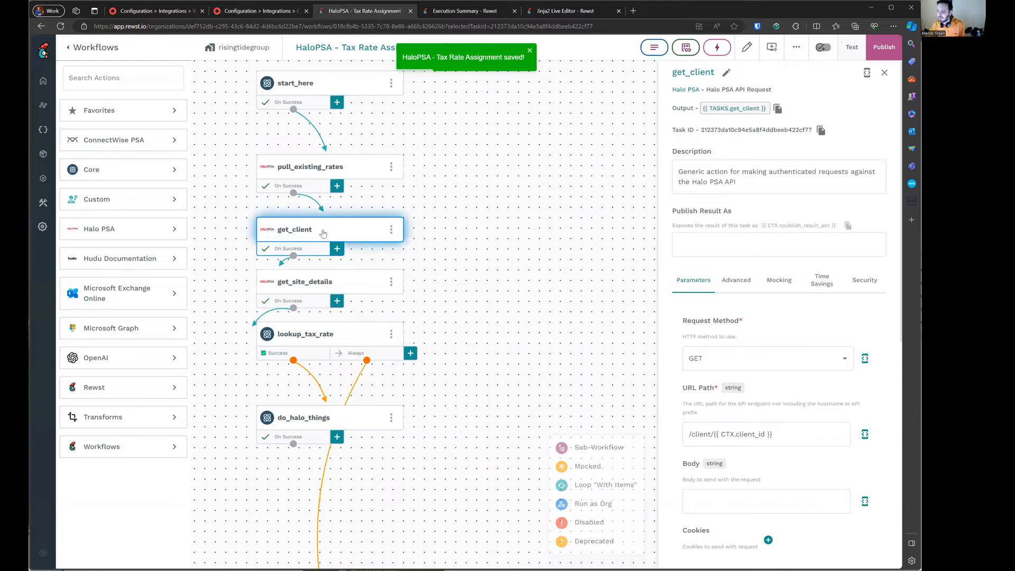
pyautogui.moveTo(335, 179); pyautogui.dragTo(334, 190)
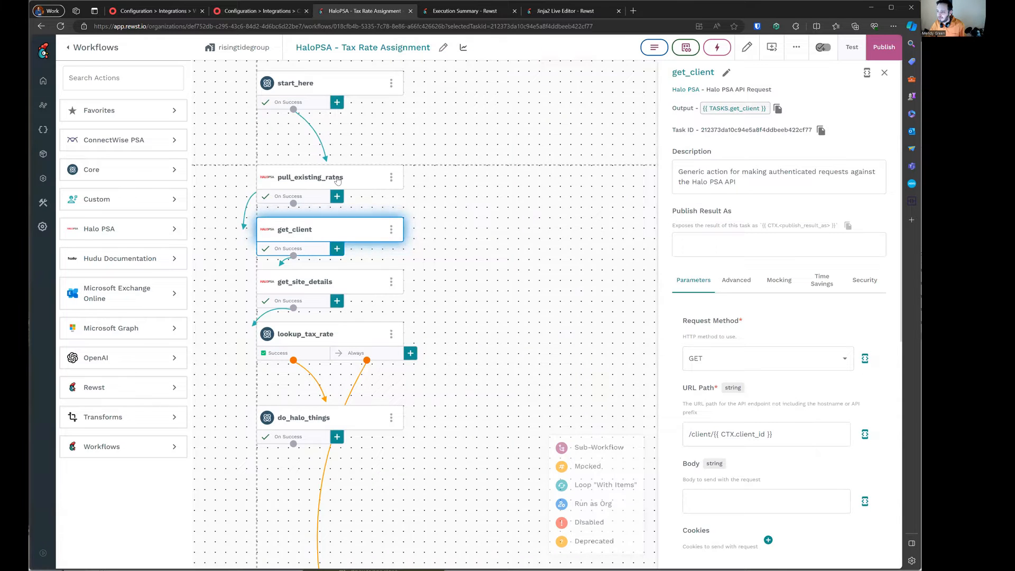
pyautogui.click(519, 175)
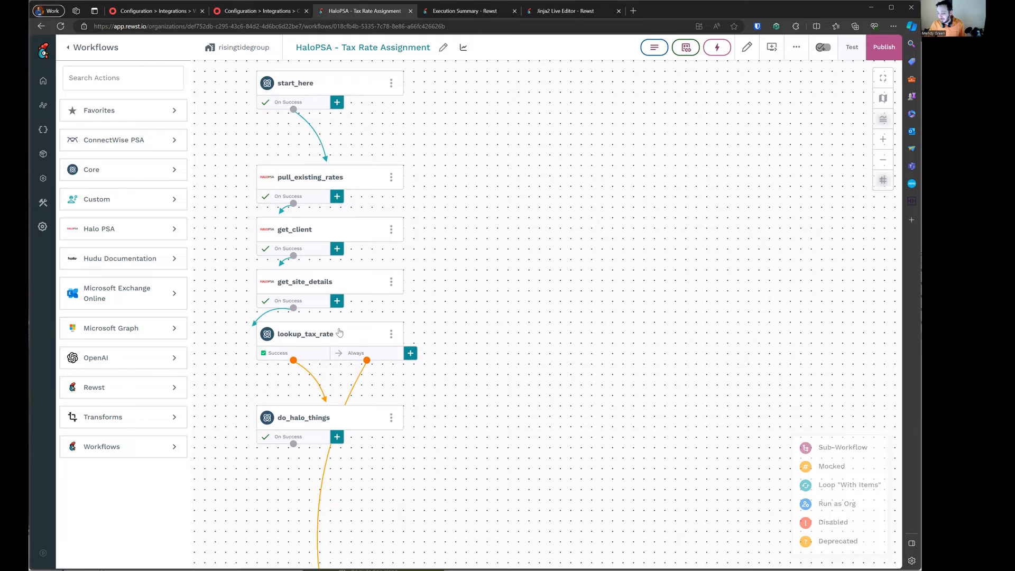
# - Line up lookup_tax_rate and start_here with the chain and publish the layout
pyautogui.moveTo(339, 332); pyautogui.dragTo(340, 342)
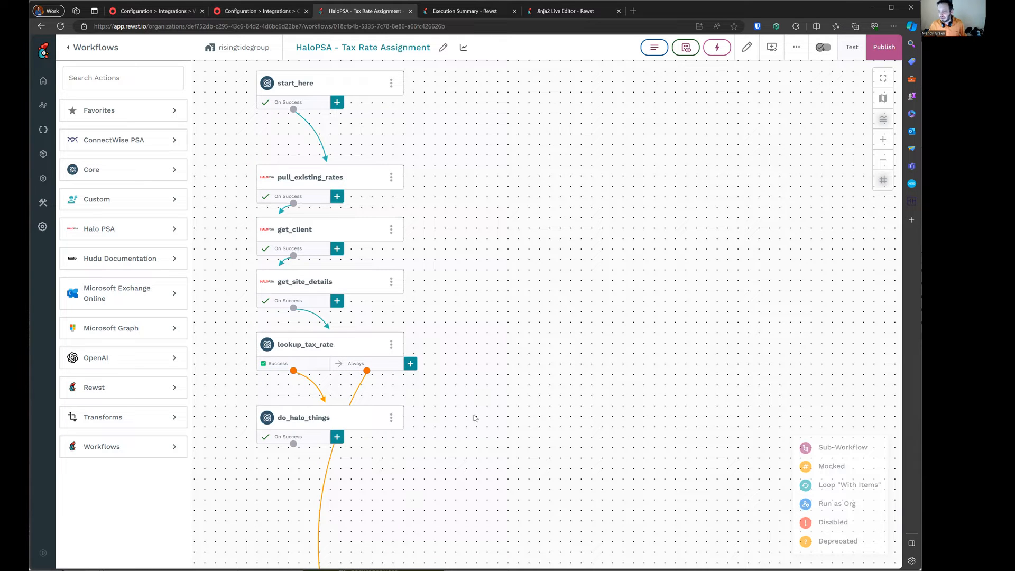
pyautogui.moveTo(350, 151); pyautogui.dragTo(353, 179)
pyautogui.moveTo(331, 112); pyautogui.dragTo(335, 158)
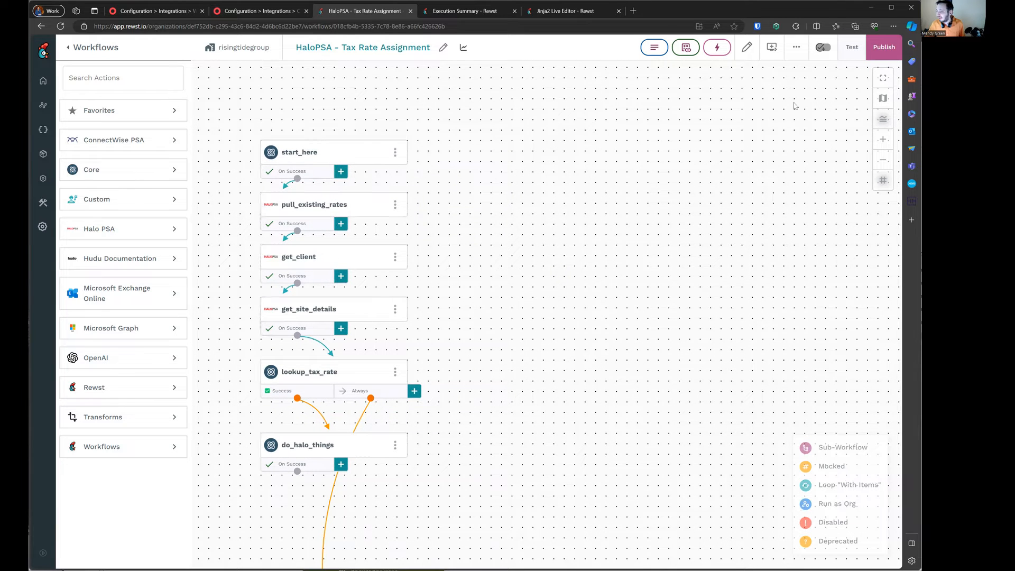
pyautogui.click(648, 338)
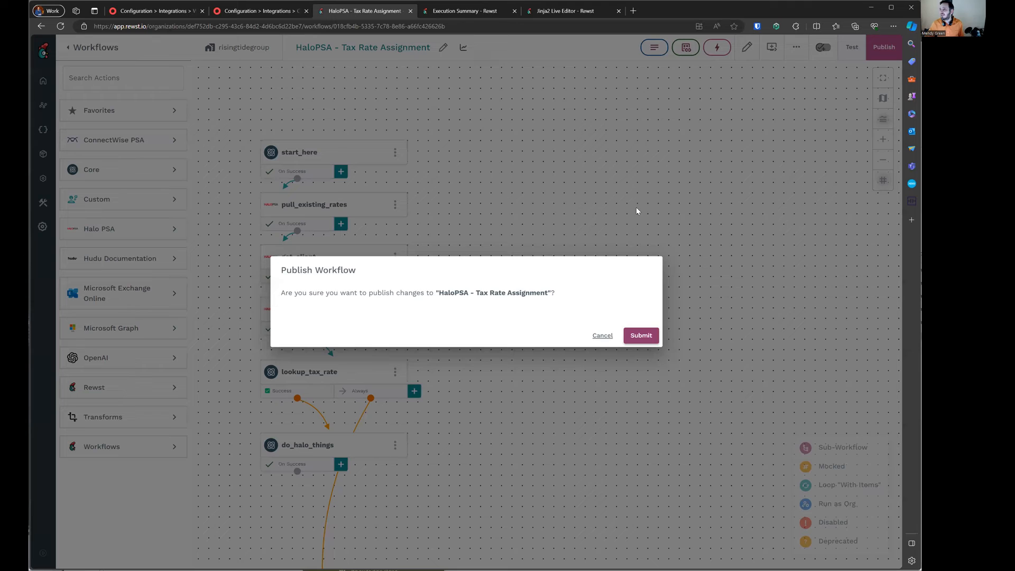
# - Re-run the workflow with its previous inputs from the Execution Summary and expand the new run's context
pyautogui.hotkey('ctrl', 'Tab')
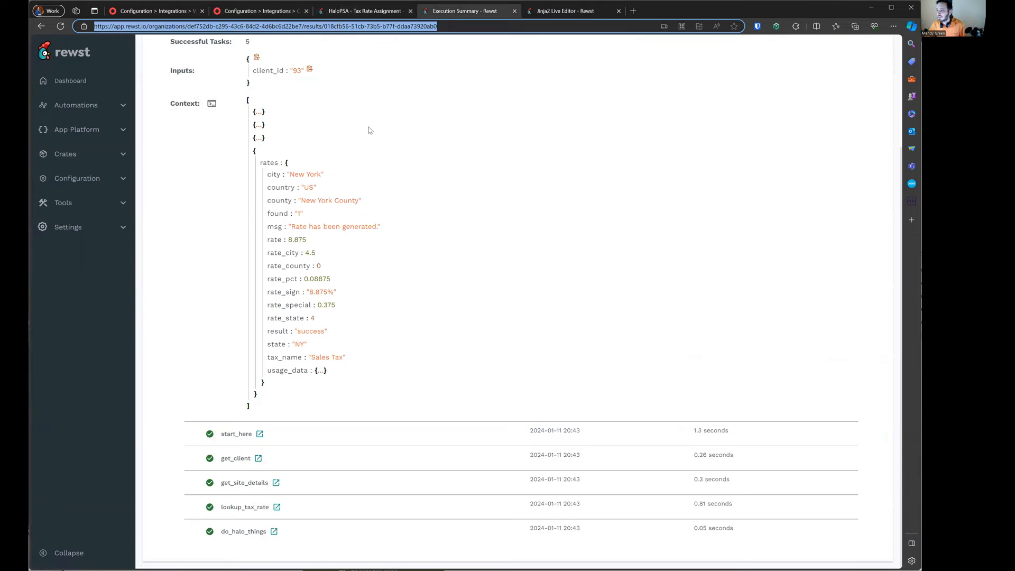
pyautogui.scroll(3, 811, 113)
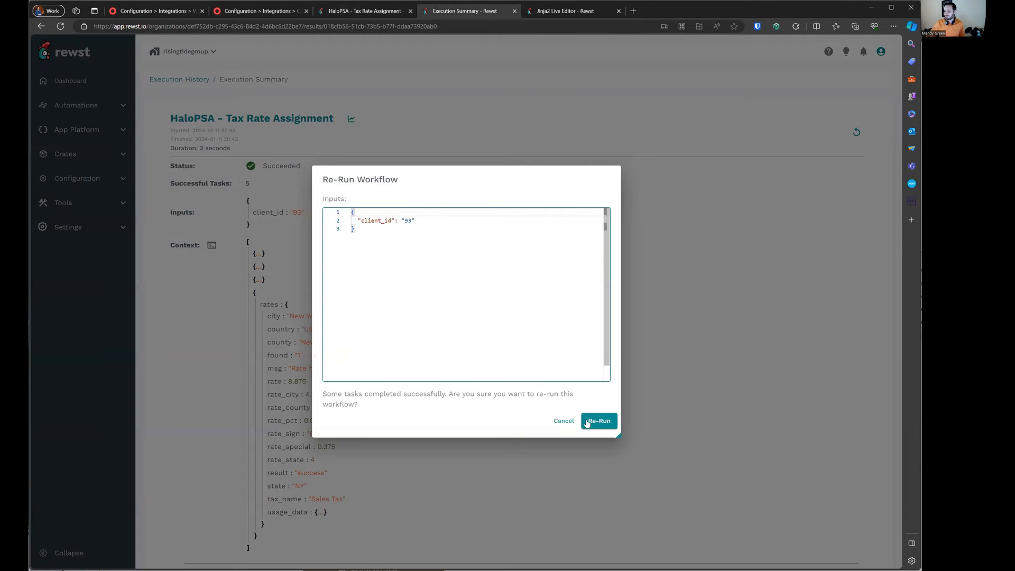
pyautogui.click(595, 420)
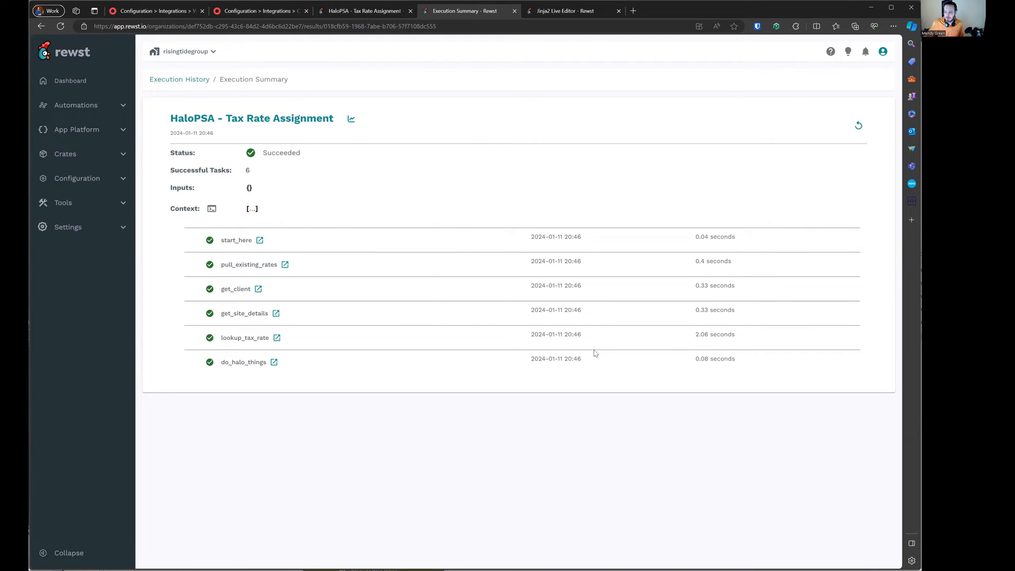
pyautogui.click(251, 209)
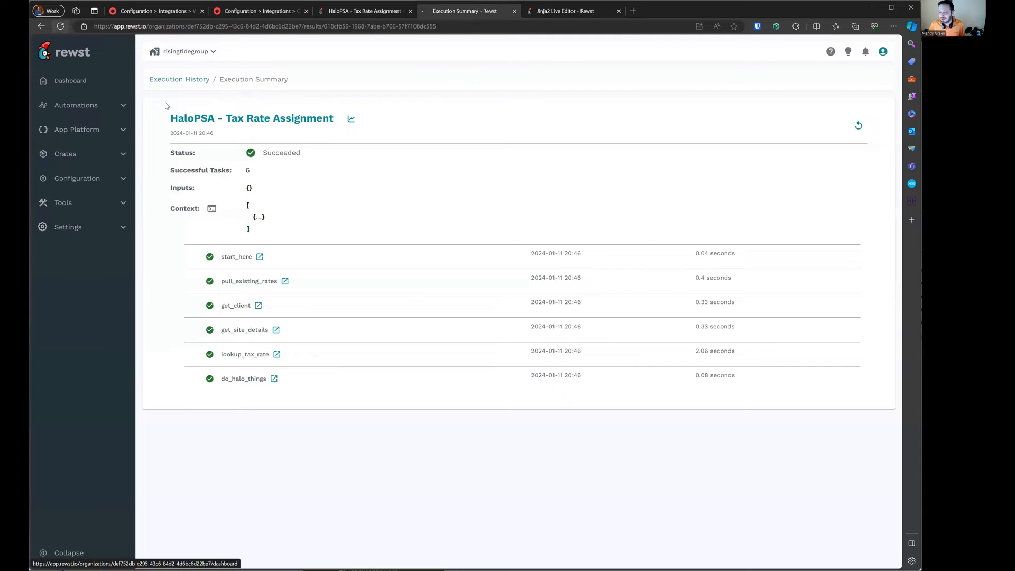
# - Expand halo_rates and inspect the No Tax and AVALARA rates with their qbotaxcode details
pyautogui.click(252, 245)
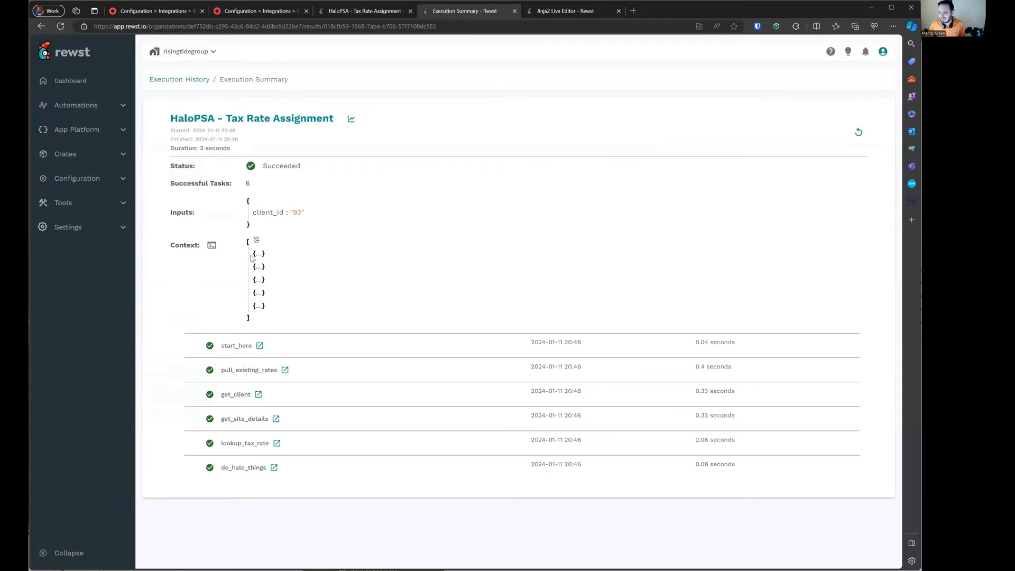
pyautogui.click(258, 267)
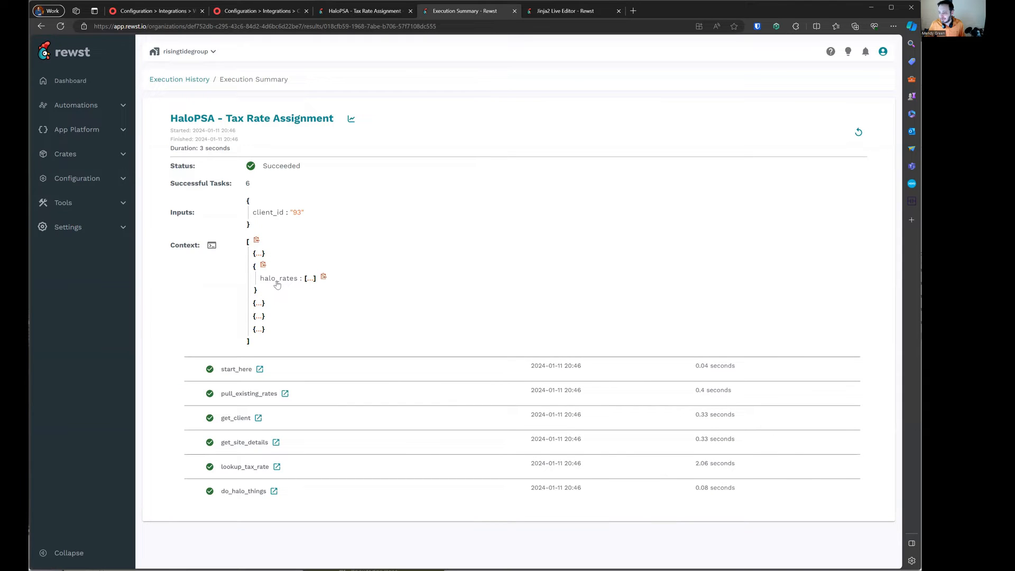
pyautogui.click(277, 285)
pyautogui.click(272, 292)
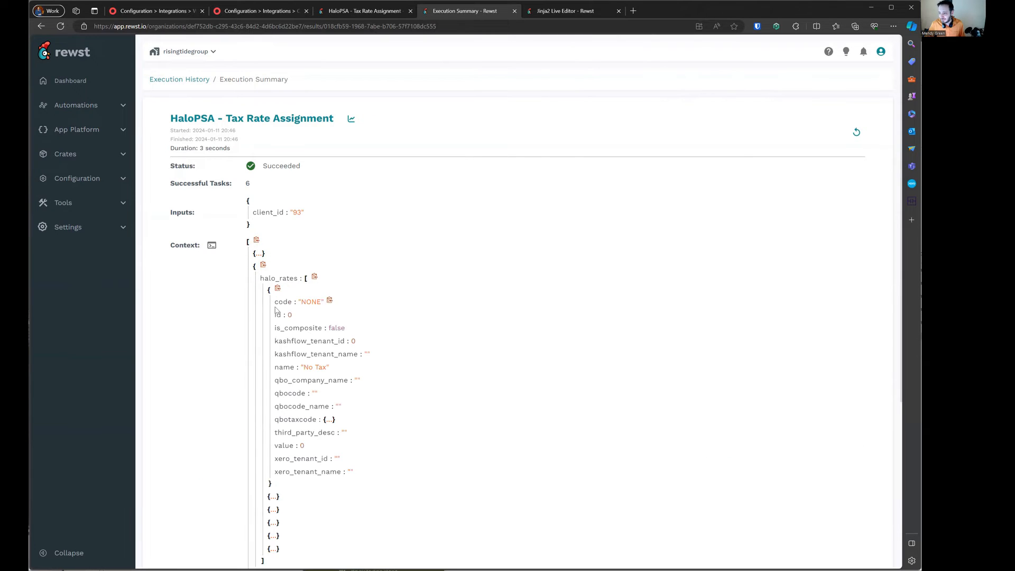
pyautogui.click(301, 421)
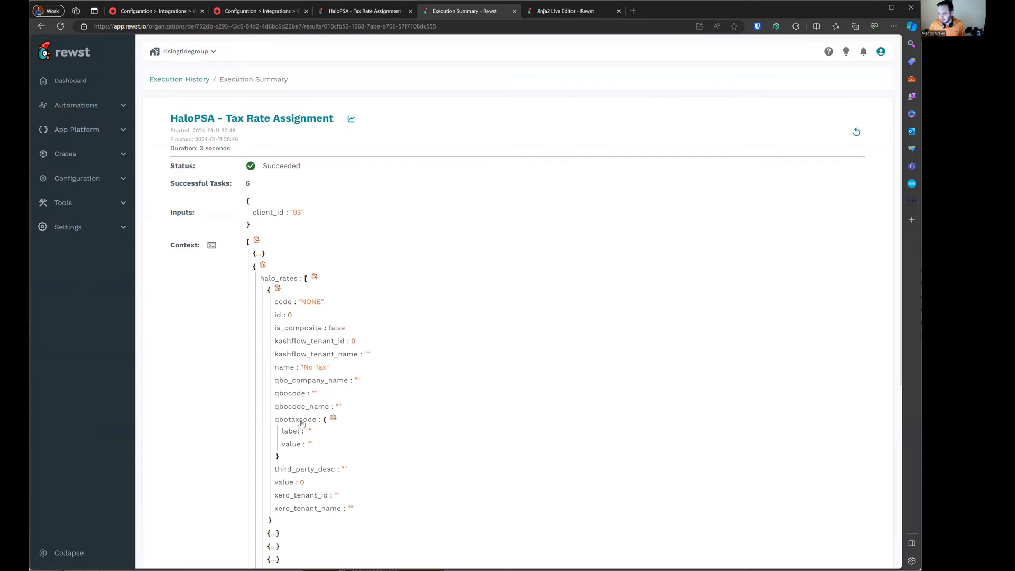
pyautogui.click(269, 291)
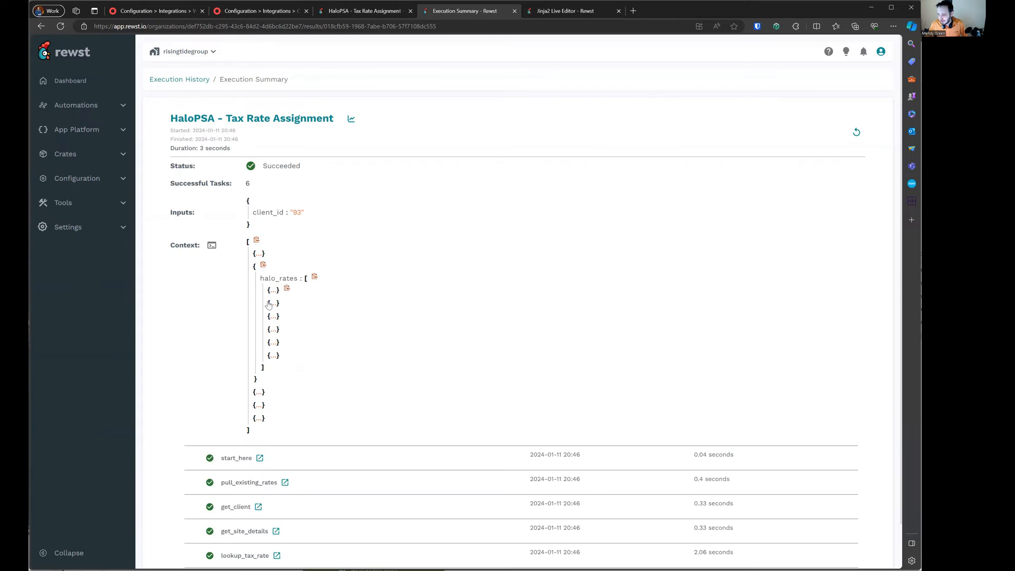
pyautogui.click(273, 304)
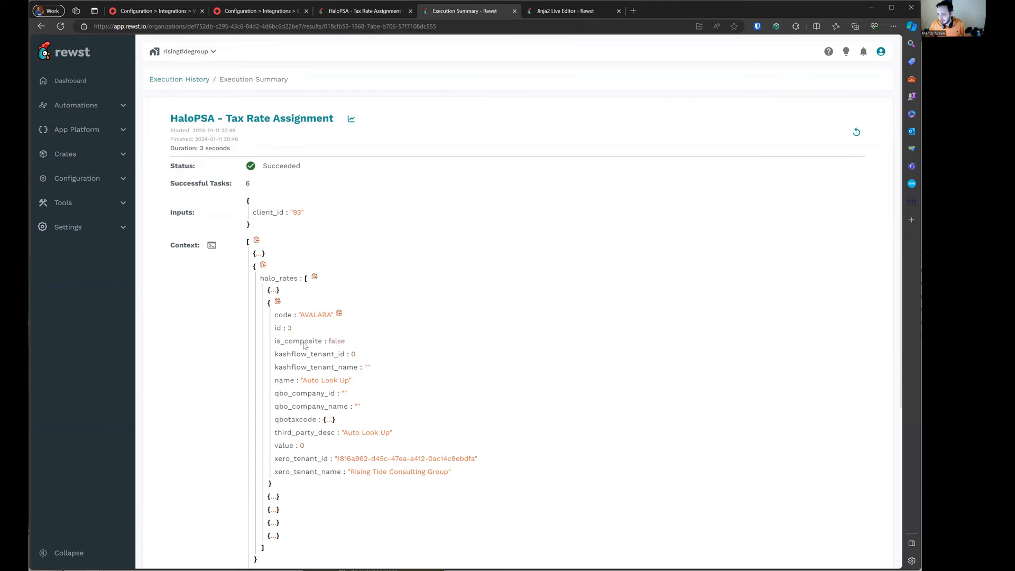
pyautogui.click(312, 423)
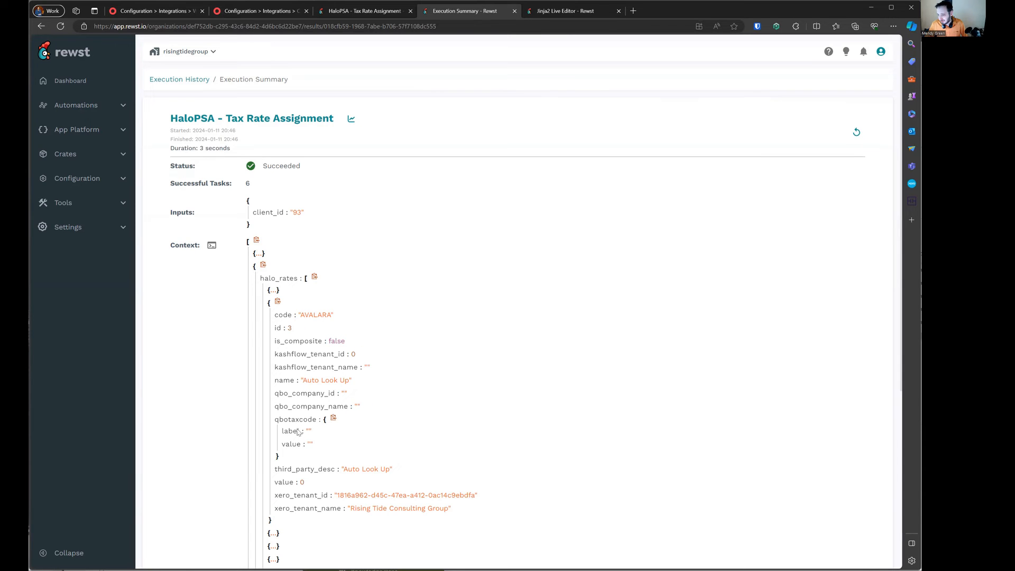
pyautogui.click(297, 423)
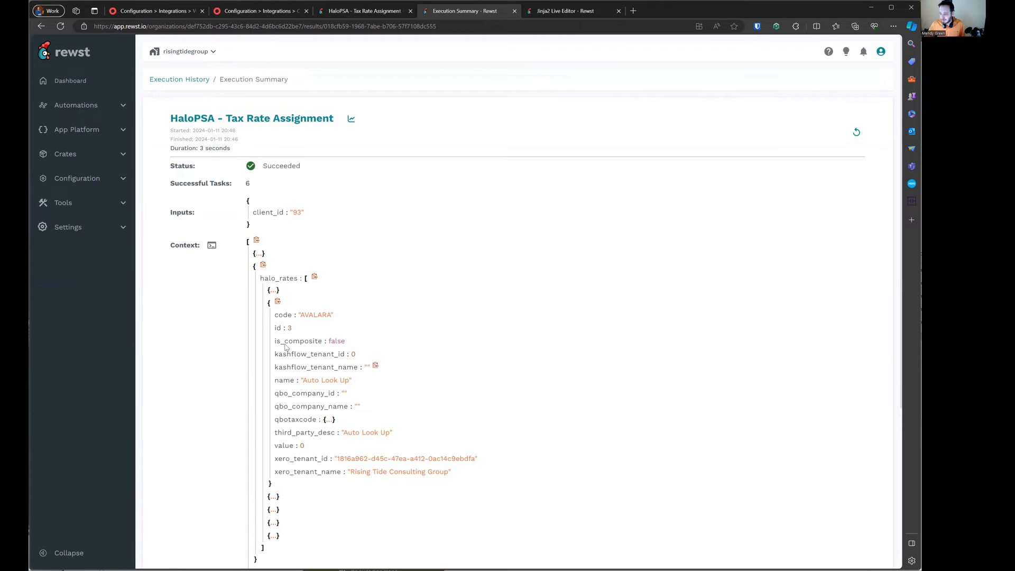
pyautogui.click(269, 304)
# - Inspect the GSTONIMPORTS, INPUT, OUTPUT and TAX001 MDState rates, marking MDState's description and value
pyautogui.click(274, 317)
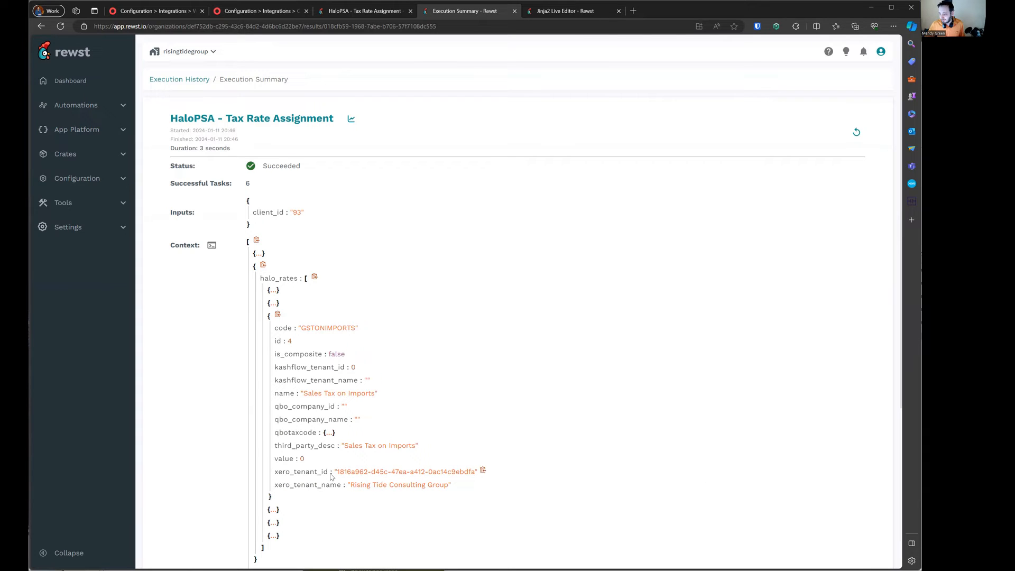
pyautogui.click(269, 317)
pyautogui.click(270, 330)
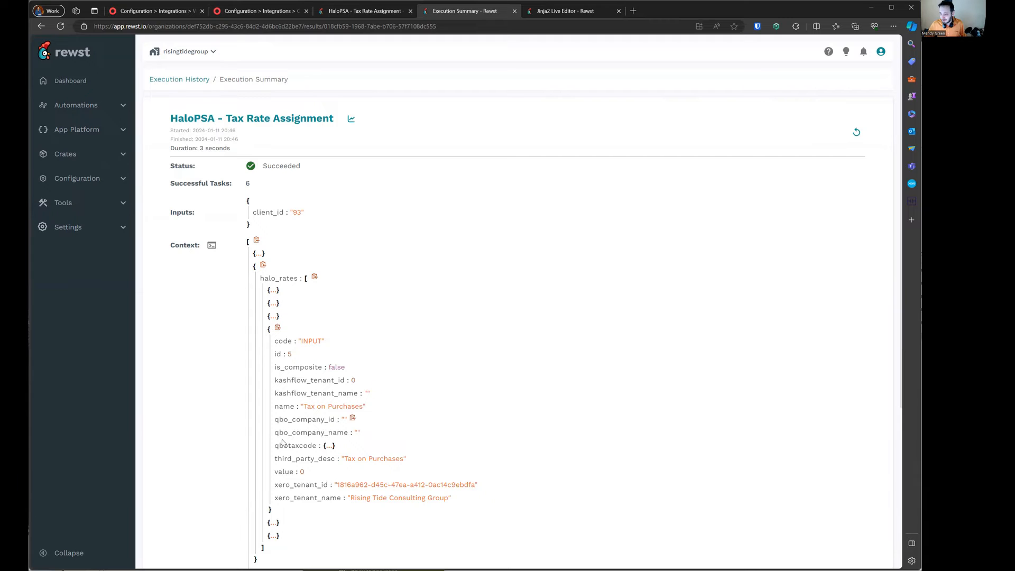
pyautogui.click(273, 522)
pyautogui.scroll(-5, 278, 521)
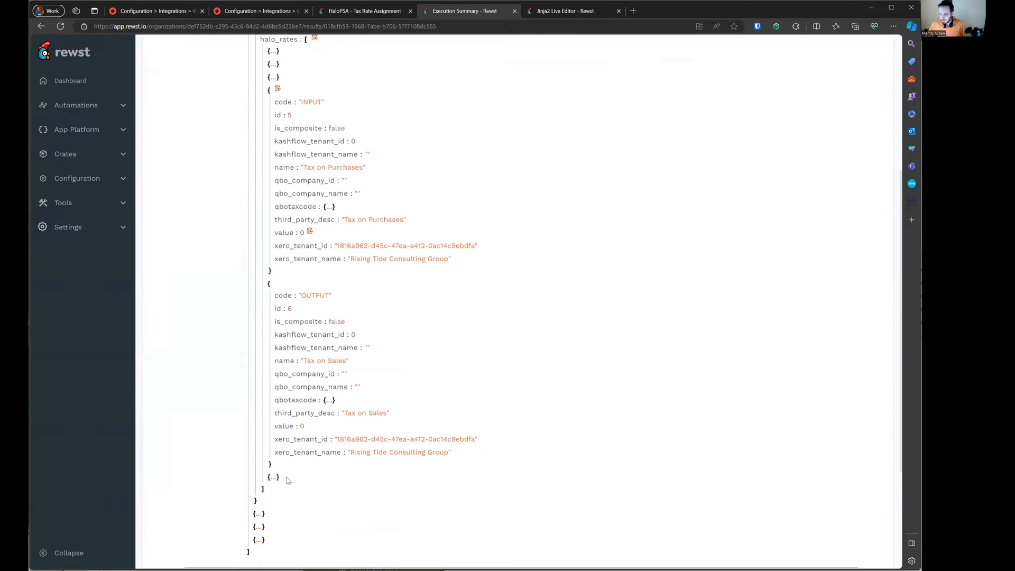
pyautogui.click(273, 475)
pyautogui.scroll(-5, 306, 407)
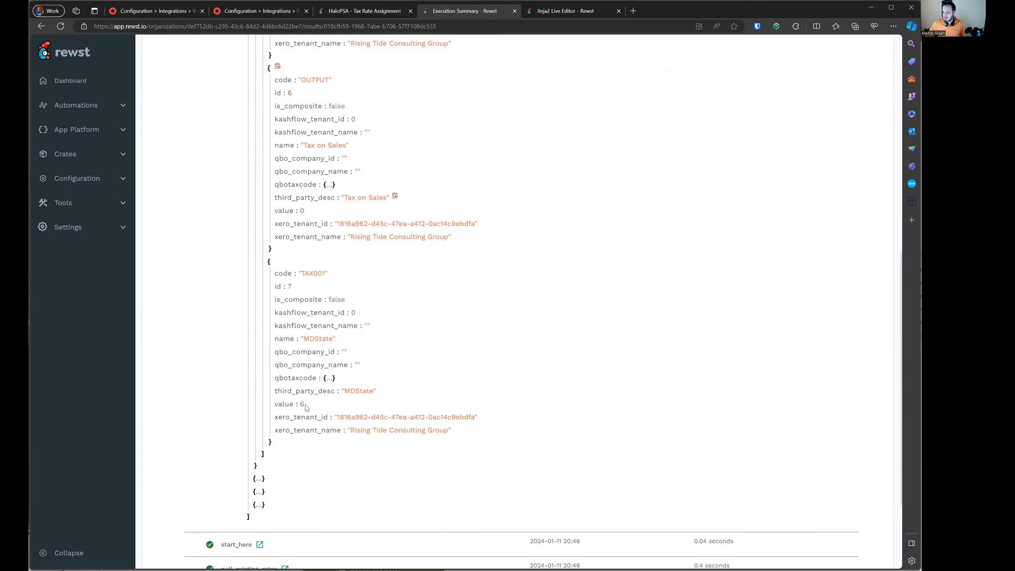
pyautogui.moveTo(271, 365); pyautogui.dragTo(417, 376)
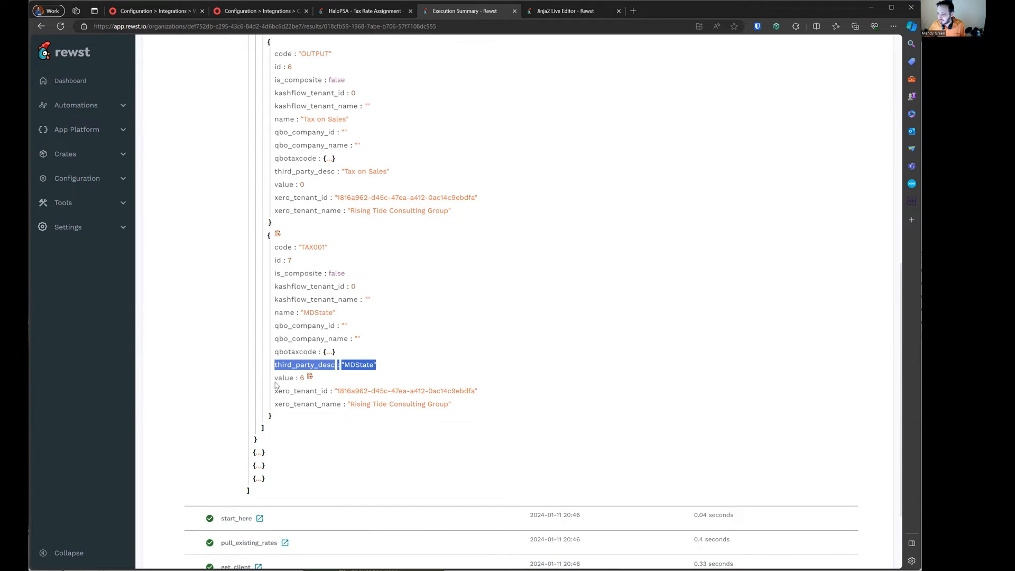
pyautogui.moveTo(279, 385); pyautogui.dragTo(339, 385)
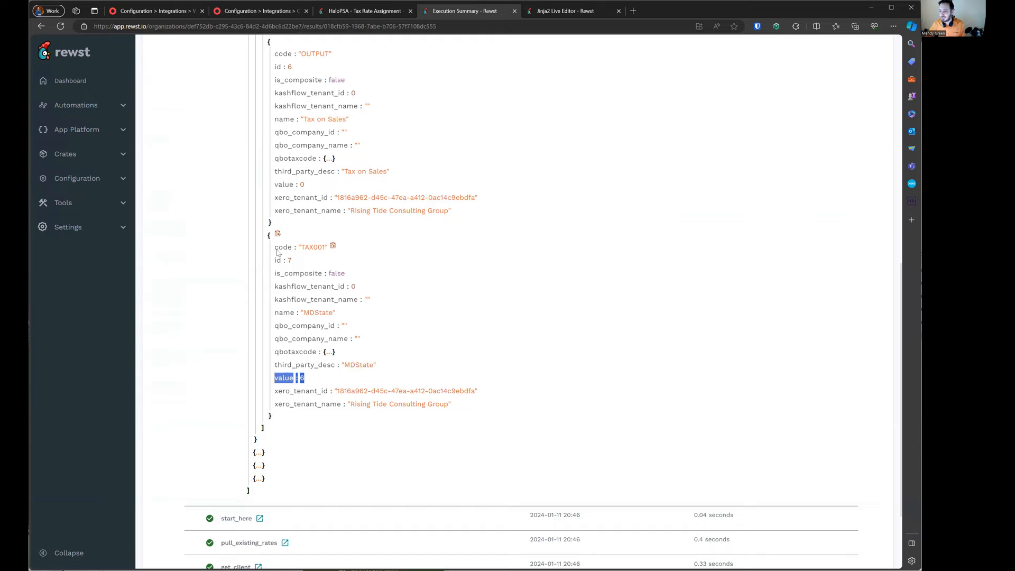
pyautogui.scroll(9, 339, 313)
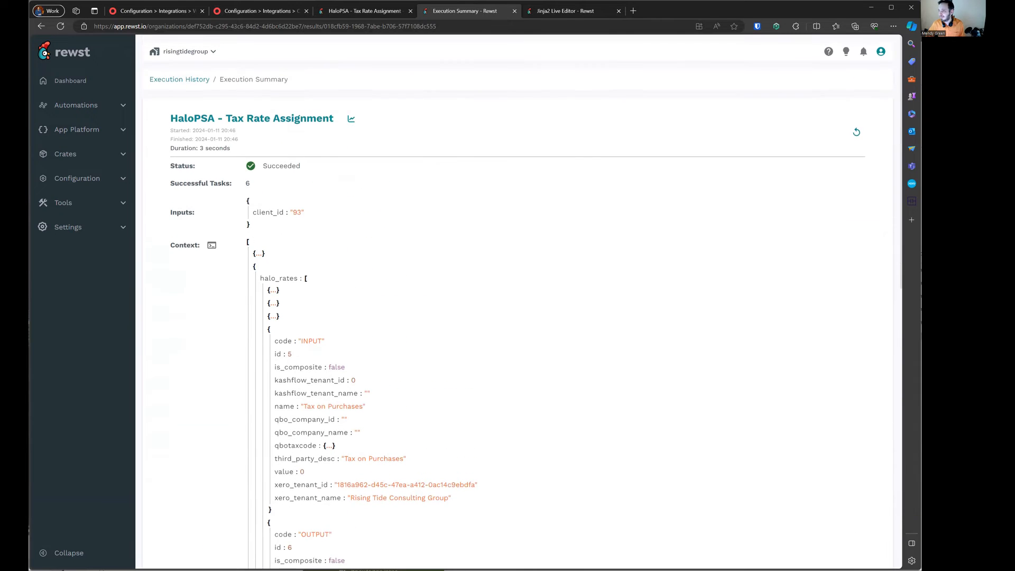
# - Open this run's context in a fresh Jinja2 Live Editor and render {{ CTX.halo_rates }}
pyautogui.middleClick(565, 14)
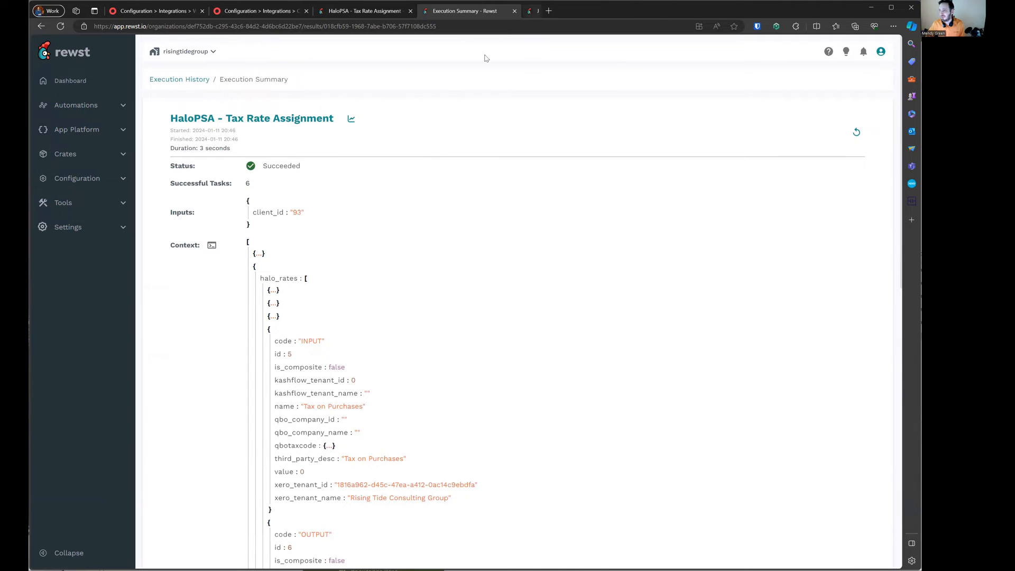
pyautogui.click(212, 245)
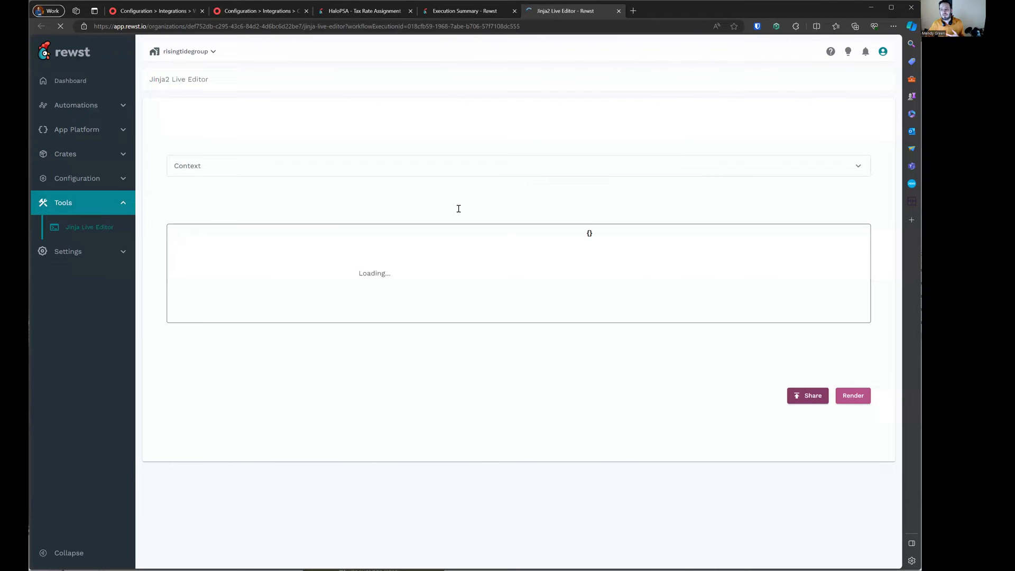
pyautogui.write('{{ CTX.')
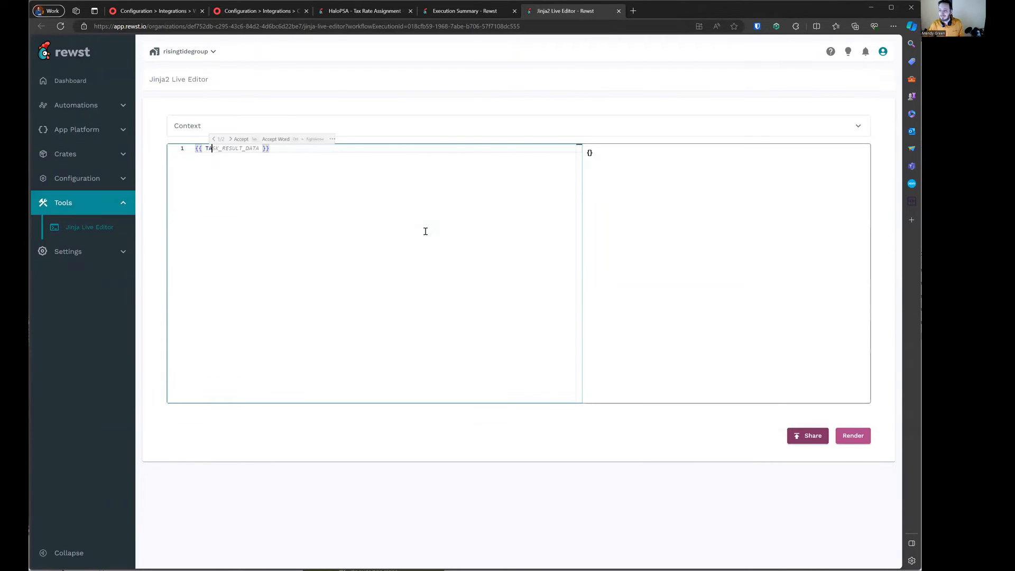
pyautogui.write('rate')
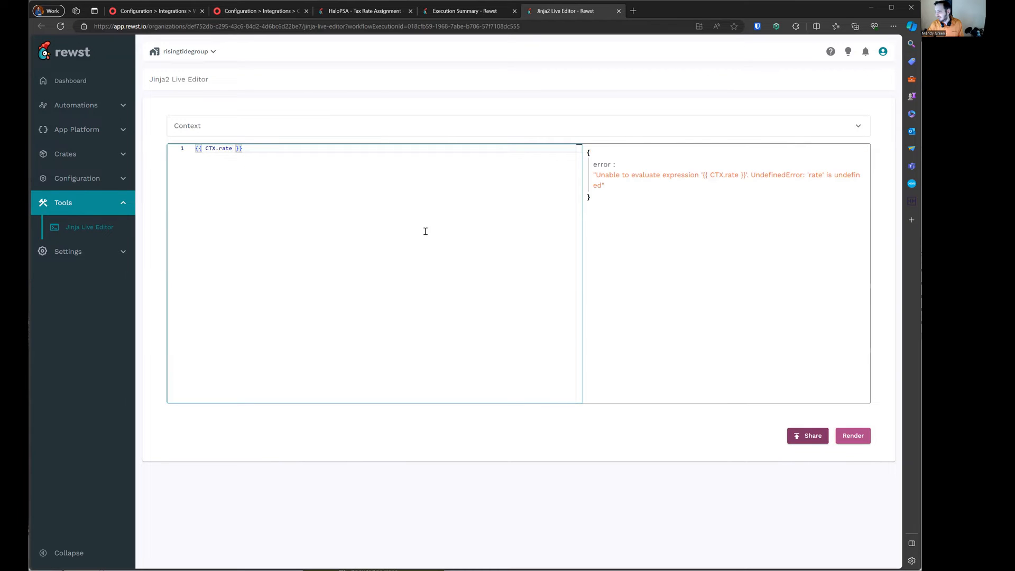
pyautogui.write('s')
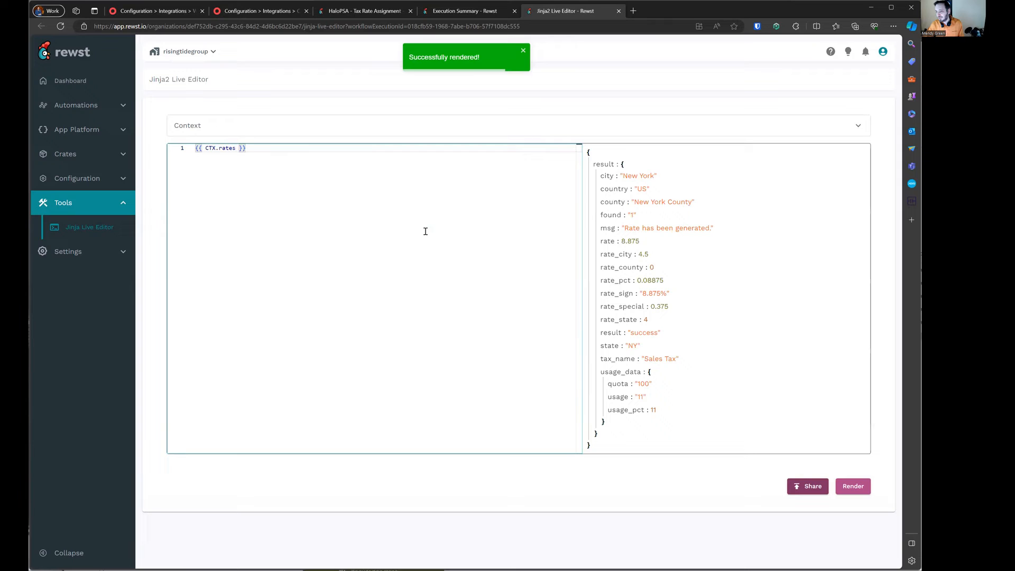
pyautogui.hotkey('ctrl', 'a')
pyautogui.press('BackSpace')
pyautogui.write('{{C TX')
pyautogui.press('BackSpace')
pyautogui.press('BackSpace')
pyautogui.press('BackSpace')
pyautogui.press('BackSpace')
pyautogui.write('TC')
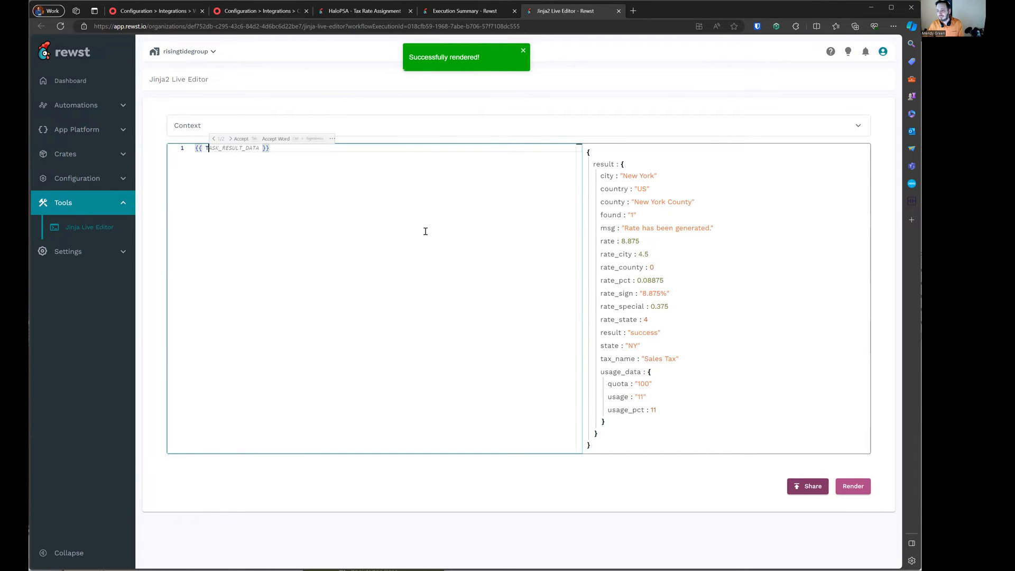
pyautogui.press('BackSpace')
pyautogui.press('BackSpace')
pyautogui.write('CTX.halo_rates')
pyautogui.hotkey('ctrl', 'Return')
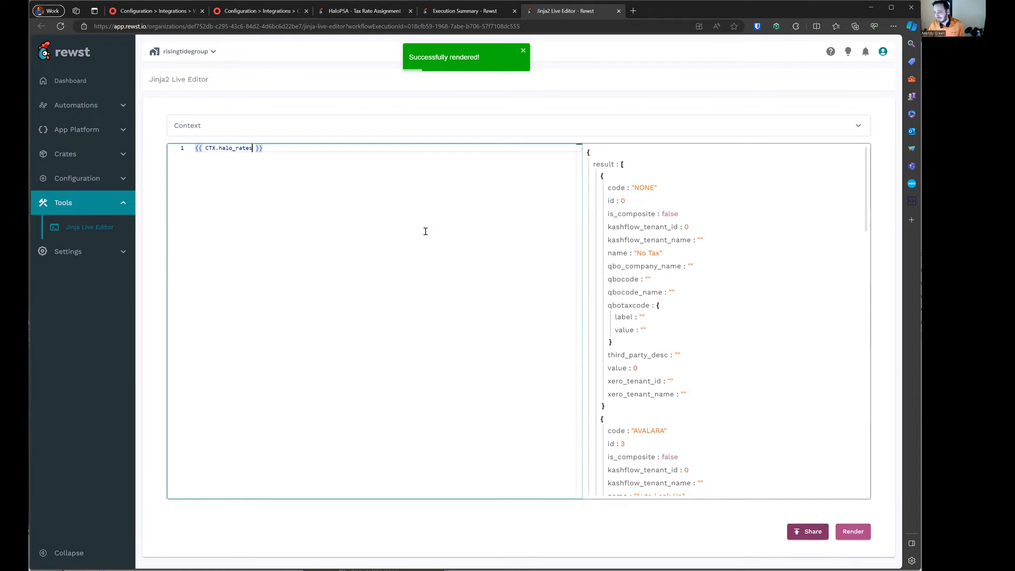
# - Add a {{ CTX.rates.rate }} line above to show the looked-up rate
pyautogui.press('Home')
pyautogui.press('Return')
pyautogui.press('Return')
pyautogui.press('Up')
pyautogui.press('Up')
pyautogui.write('{{ CTX.rates }}')
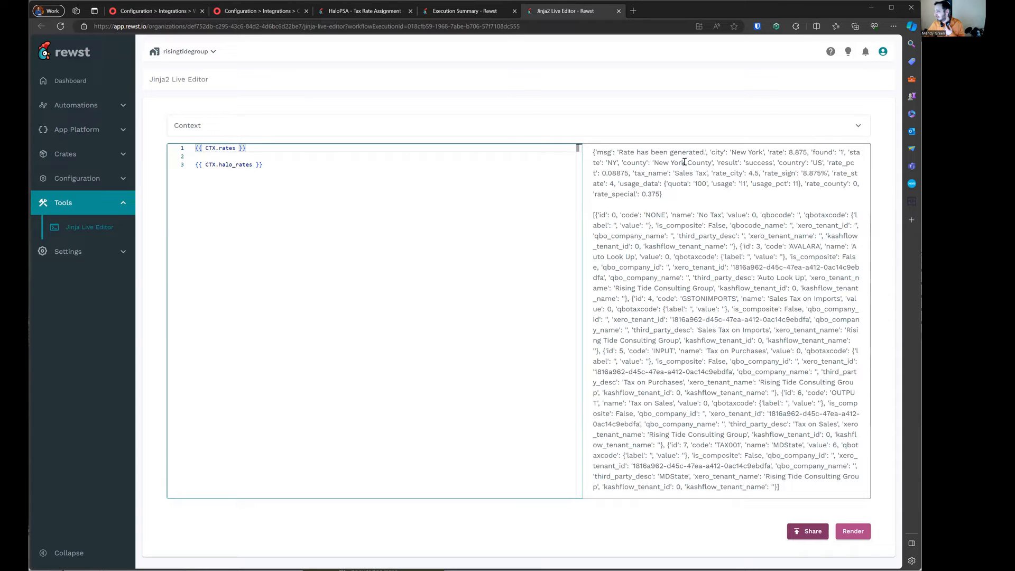
pyautogui.moveTo(774, 152); pyautogui.dragTo(807, 152)
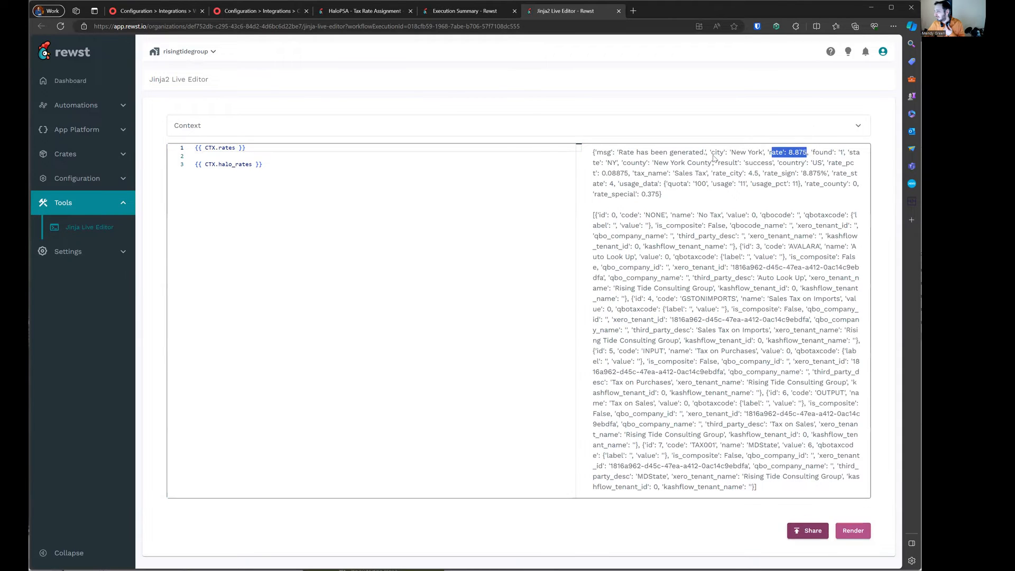
pyautogui.click(403, 177)
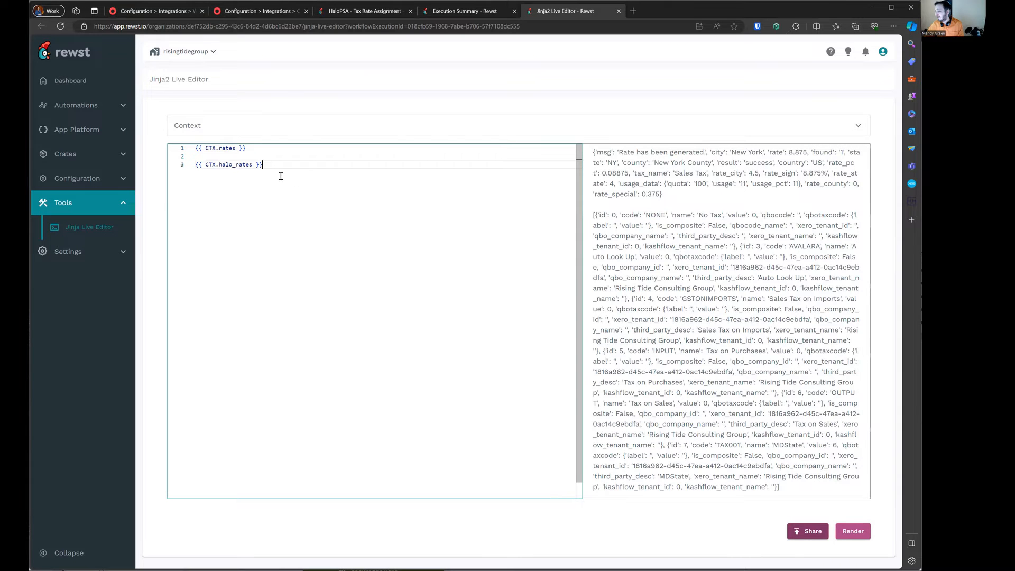
pyautogui.click(239, 148)
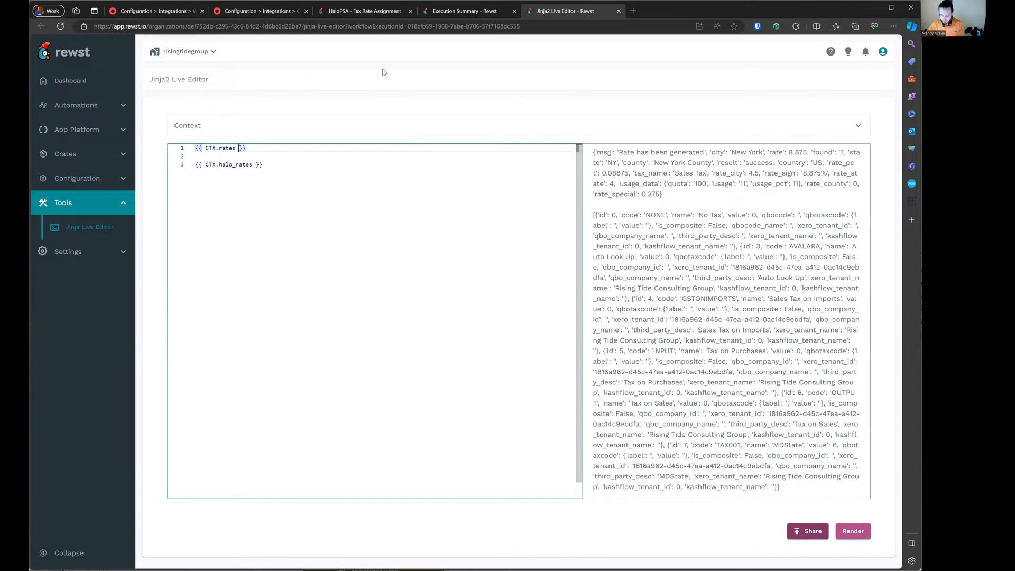
pyautogui.write('.rate')
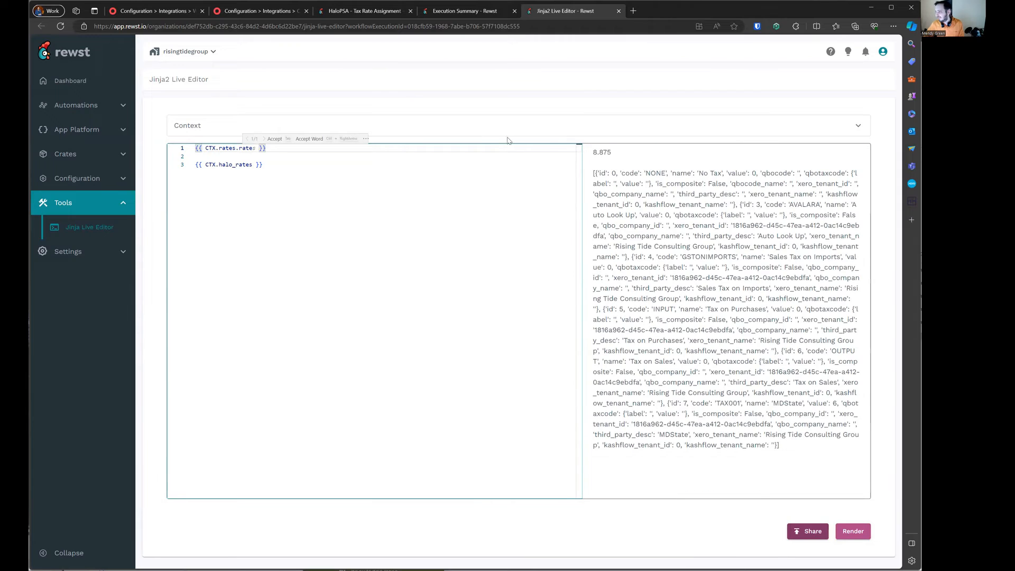
# - Wrap halo_rates into a comprehension: [rate for rate in CTX.halo_rates if rate.]
pyautogui.click(206, 165)
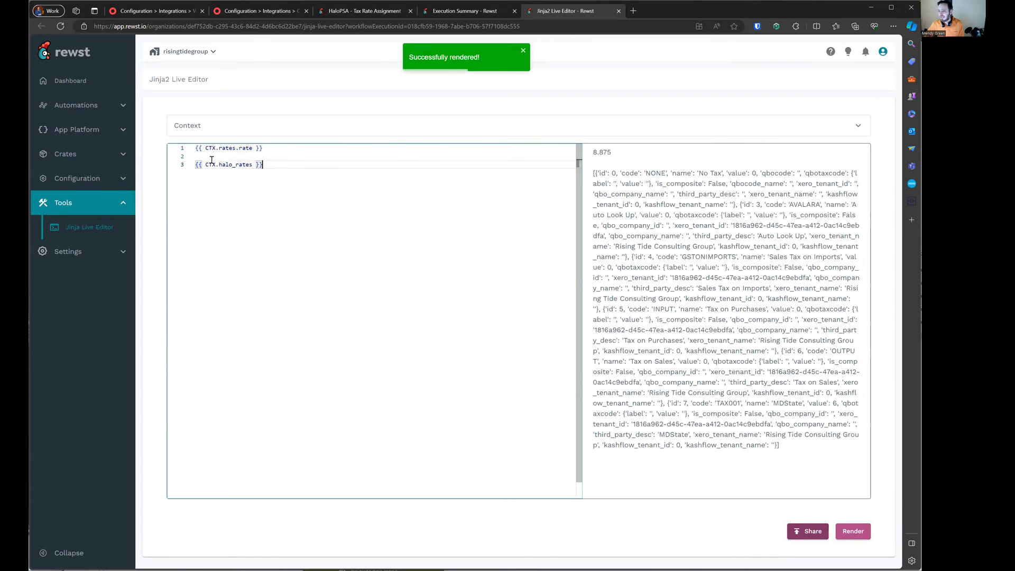
pyautogui.moveTo(207, 167)
pyautogui.mouseDown()
pyautogui.moveTo(252, 164)
pyautogui.moveTo(206, 165)
pyautogui.mouseUp()
pyautogui.click(252, 165)
pyautogui.write('[')
pyautogui.press('Left')
pyautogui.hotkey('ctrl', 'Right')
pyautogui.hotkey('ctrl', 'Right')
pyautogui.press('Left')
pyautogui.write('rate for rate in')
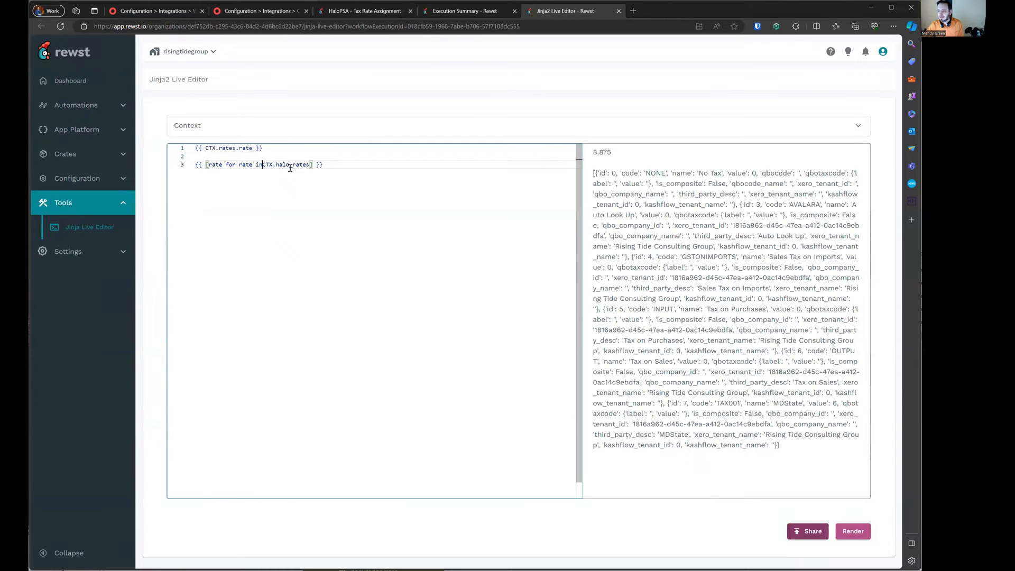
pyautogui.press('Right')
pyautogui.press('Right')
pyautogui.press('Right')
pyautogui.press('Right')
pyautogui.hotkey('ctrl', 'Right')
pyautogui.write('if rate')
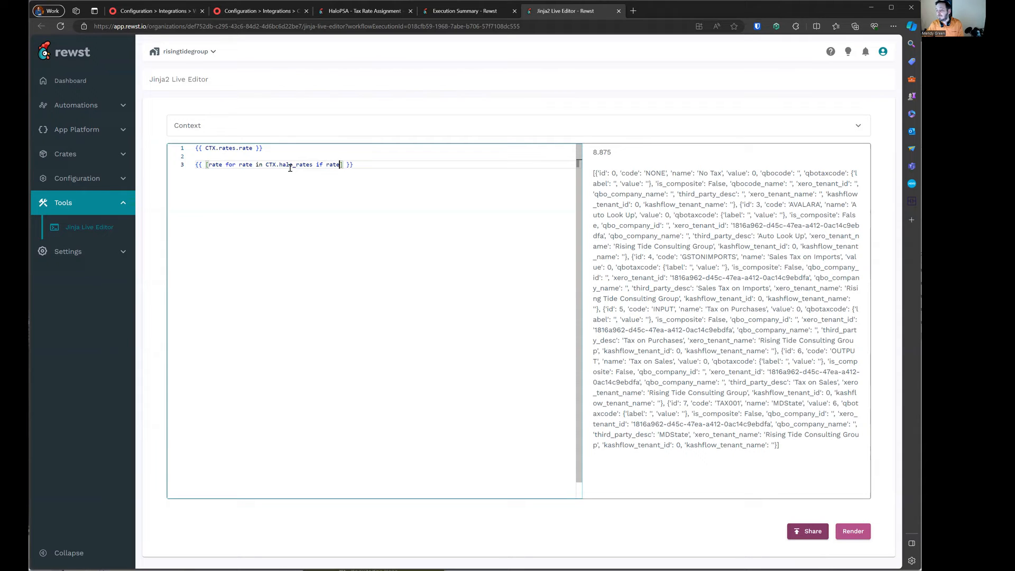
pyautogui.write('.')
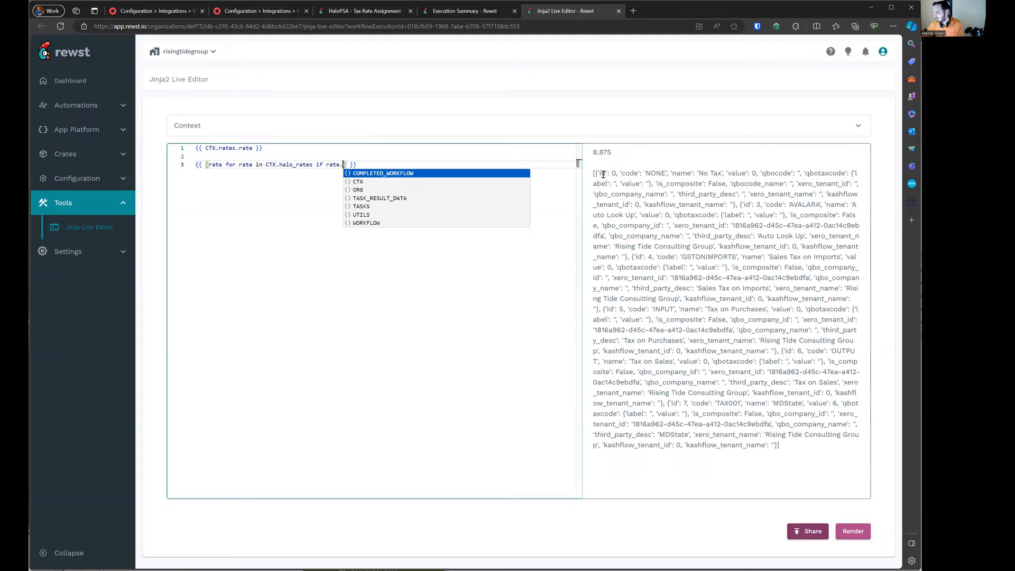
# - Complete the condition as rate.value == CTX.rates.rate, delete the old test line, and render
pyautogui.moveTo(596, 173); pyautogui.dragTo(643, 183)
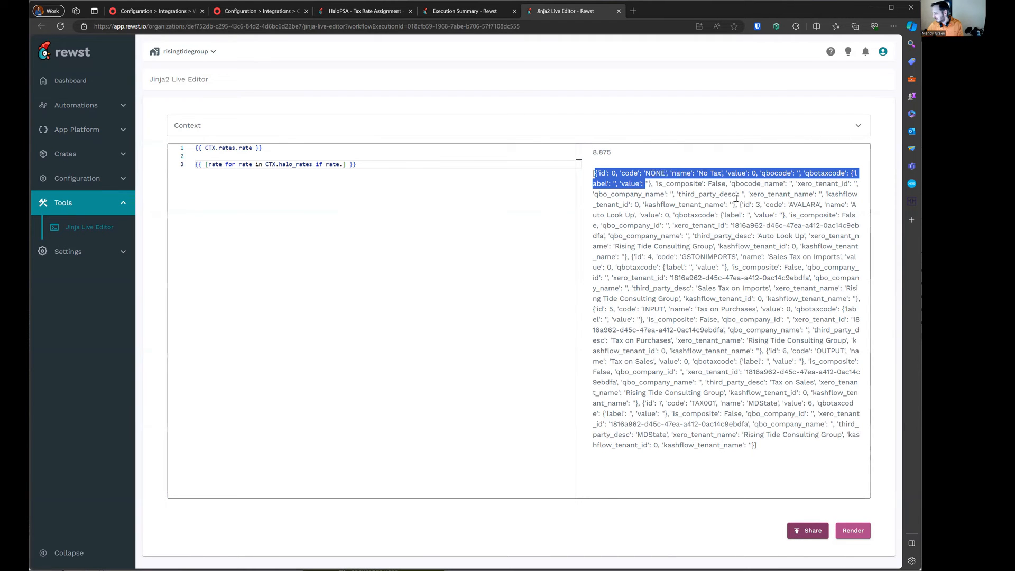
pyautogui.click(329, 184)
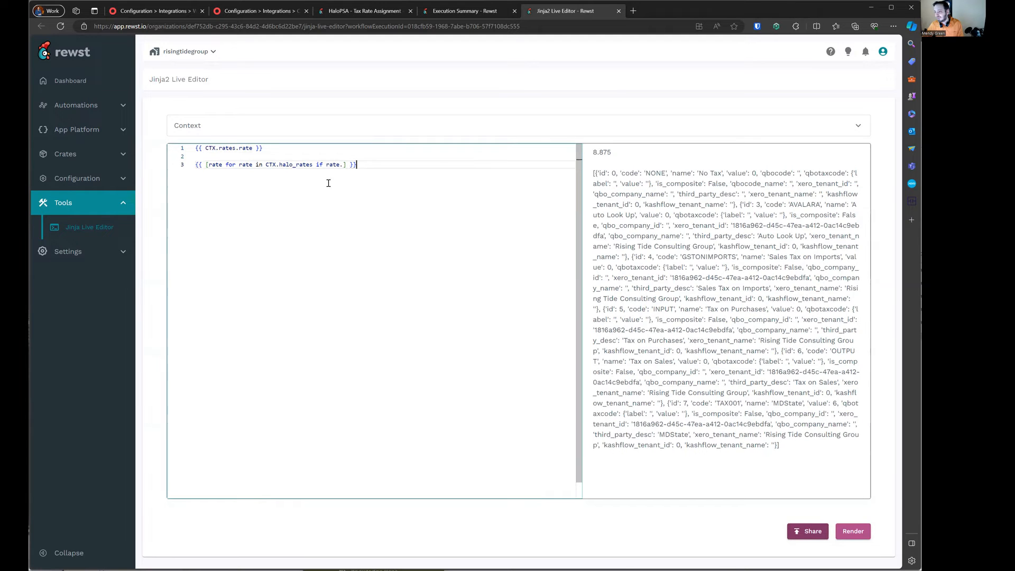
pyautogui.click(343, 164)
pyautogui.write('value == ')
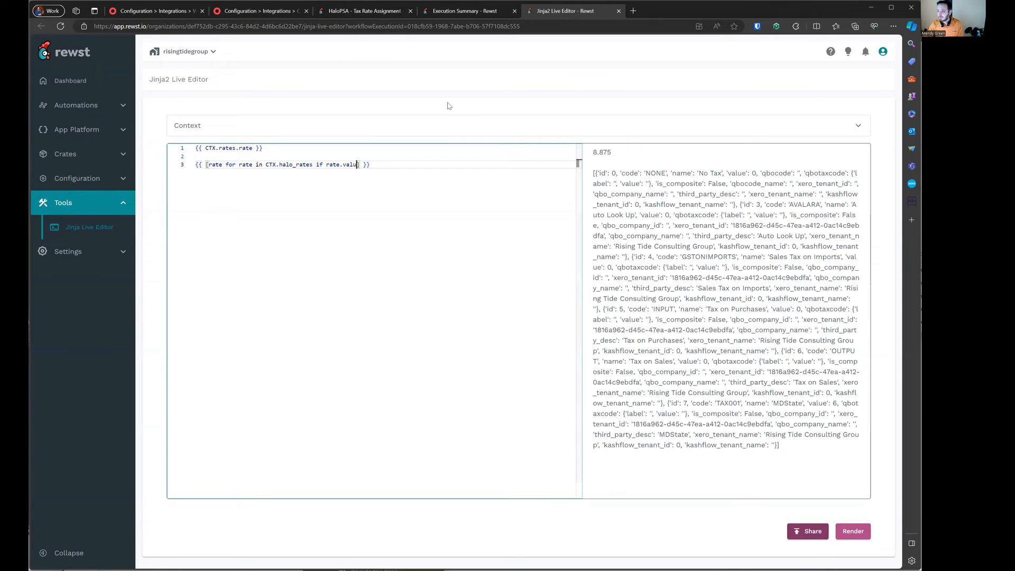
pyautogui.write('CTX.rates.rat')
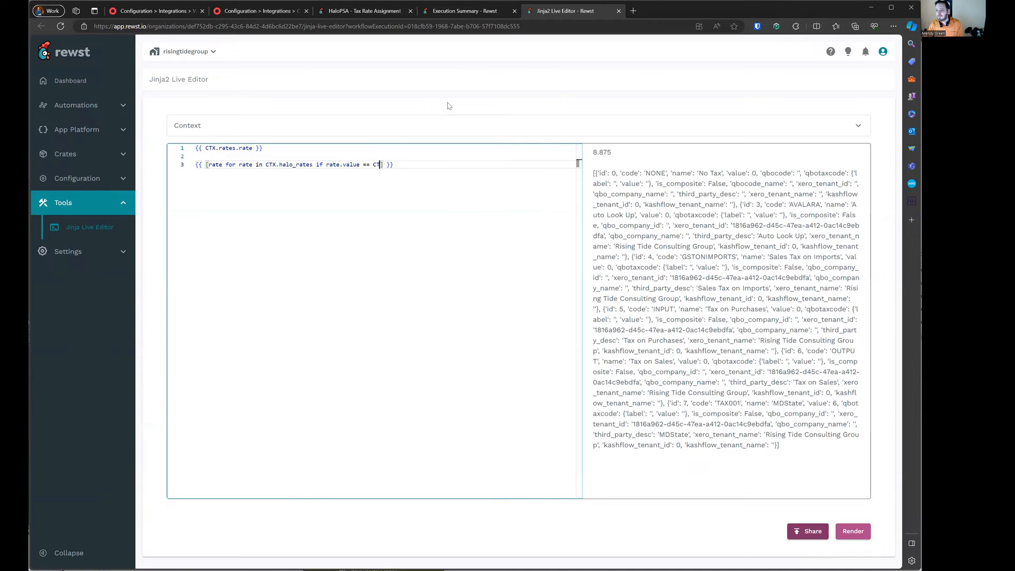
pyautogui.write('e')
pyautogui.press('Up')
pyautogui.hotkey('shift', 'Home')
pyautogui.press('Delete')
pyautogui.press('Delete')
pyautogui.hotkey('ctrl', 'Return')
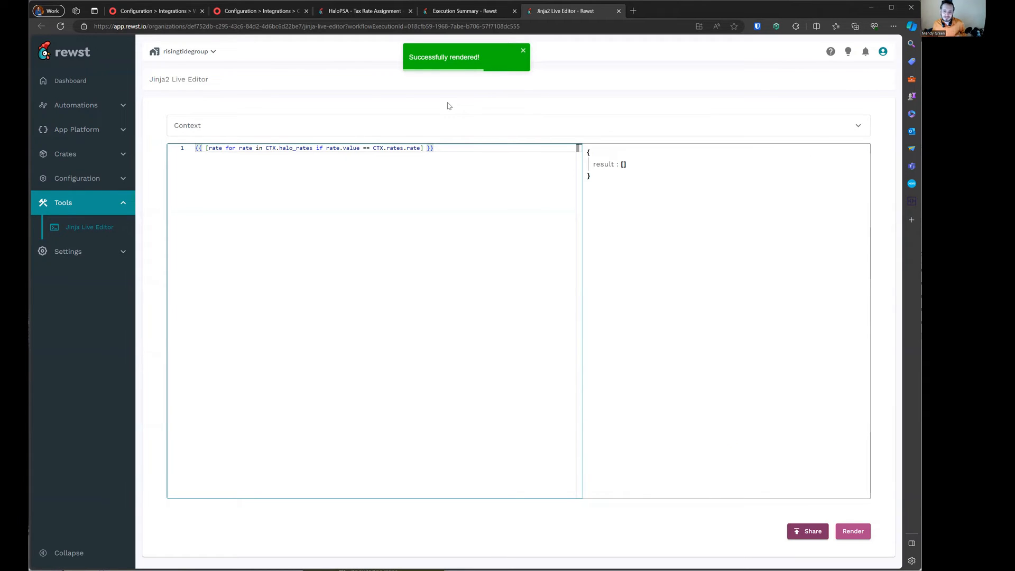
pyautogui.click(391, 130)
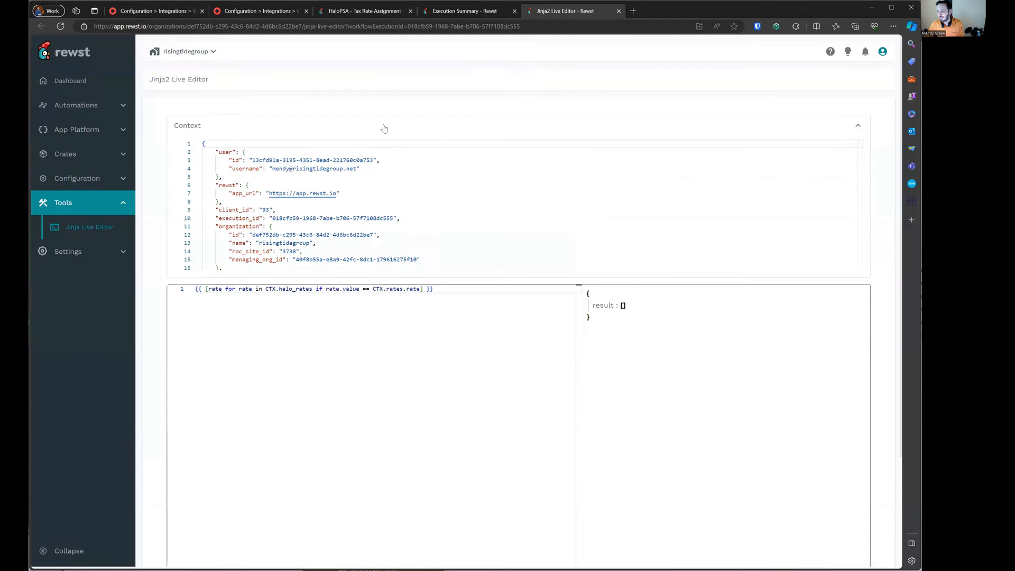
# - Test the filter with a hard-coded 6 in place of CTX.rates.rate, then revert it
pyautogui.click(384, 129)
pyautogui.doubleClick(376, 148)
pyautogui.moveTo(409, 146); pyautogui.dragTo(420, 148)
pyautogui.write('6')
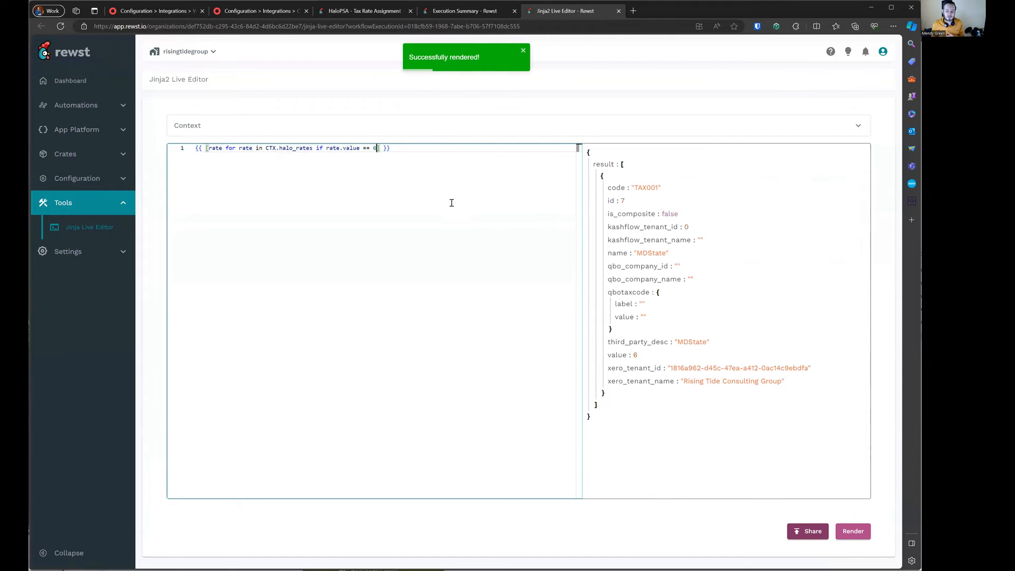
pyautogui.hotkey('ctrl', 'z')
pyautogui.hotkey('ctrl', 'z')
pyautogui.hotkey('ctrl', 'z')
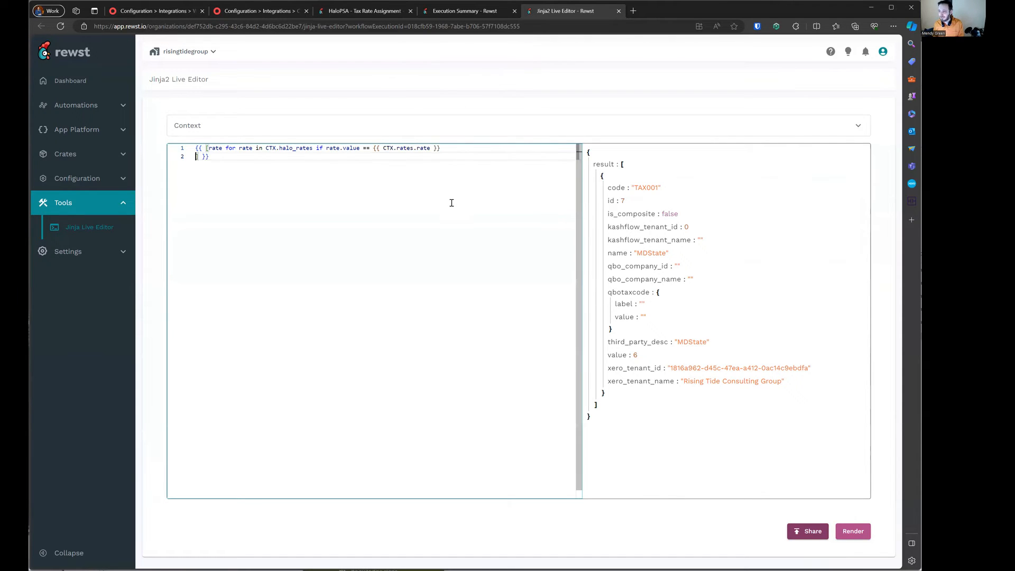
pyautogui.hotkey('ctrl', 'y')
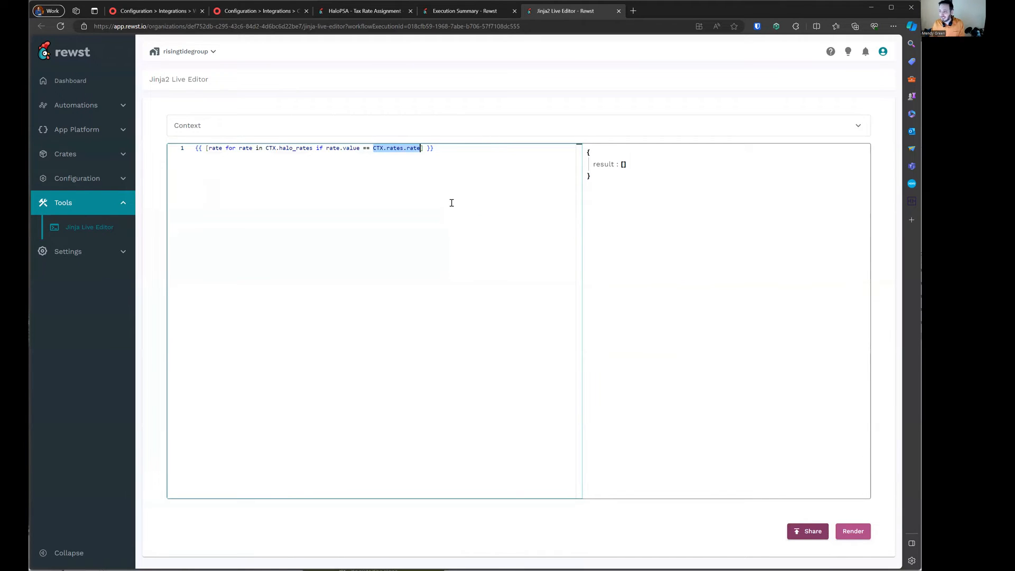
# - Clear the template and start a {{ CTX.rates expression for the full lookup result
pyautogui.hotkey('ctrl', 'a')
pyautogui.hotkey('ctrl', 'c')
pyautogui.press('BackSpace')
pyautogui.write('{{ CTX.rate')
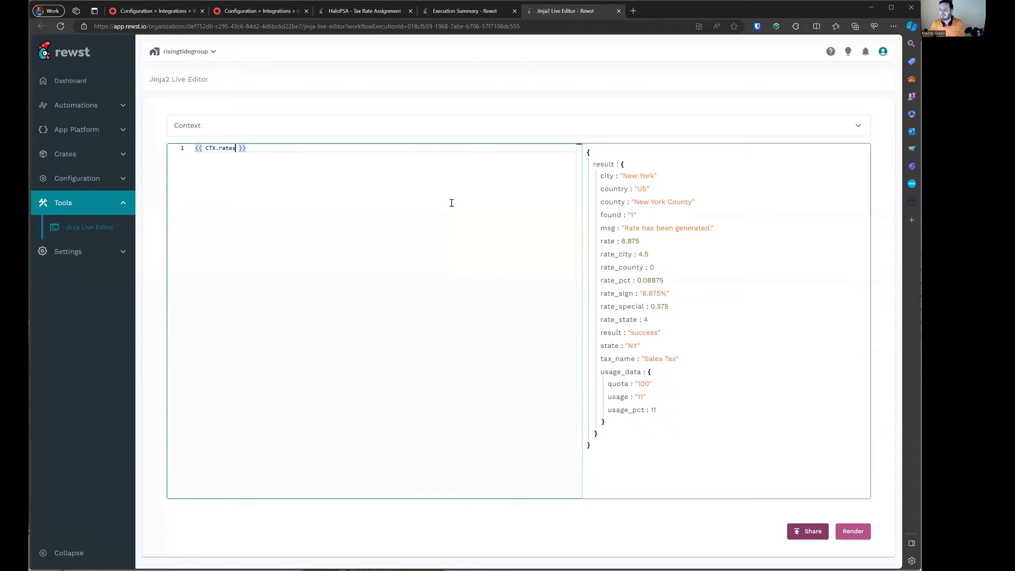
# - Join CTX.rates county, city and state with ' - ', then begin appending ~' | '~
pyautogui.write('.')
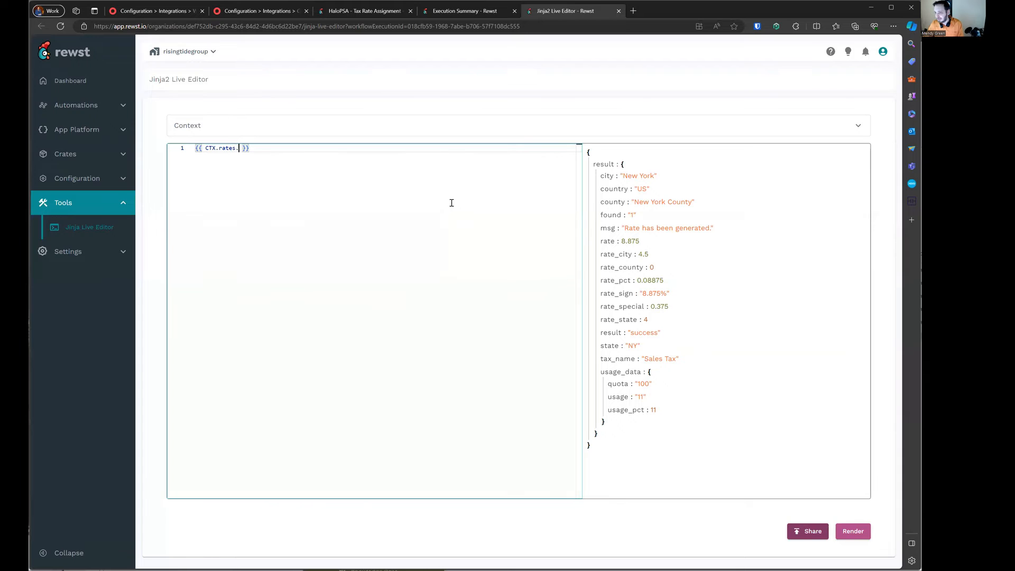
pyautogui.write('cit')
pyautogui.press('BackSpace')
pyautogui.press('BackSpace')
pyautogui.write('ounty')
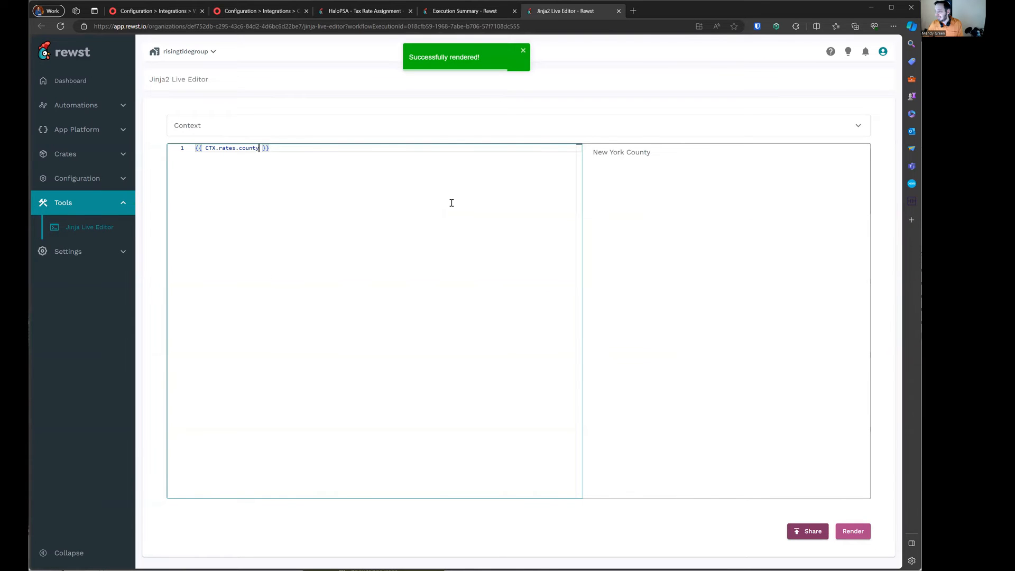
pyautogui.write("~'-'")
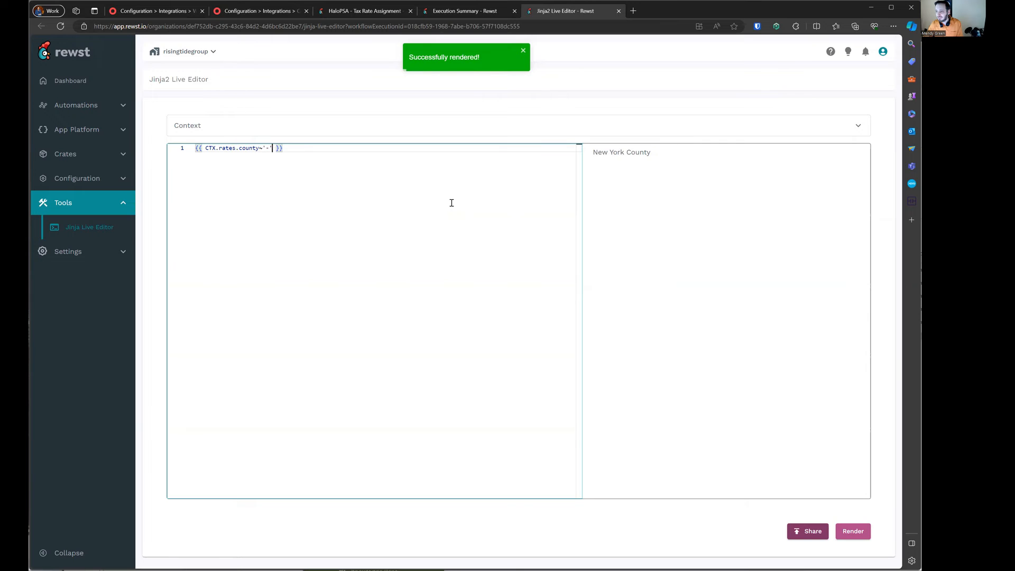
pyautogui.write('~')
pyautogui.press('Left')
pyautogui.press('Right')
pyautogui.press('Right')
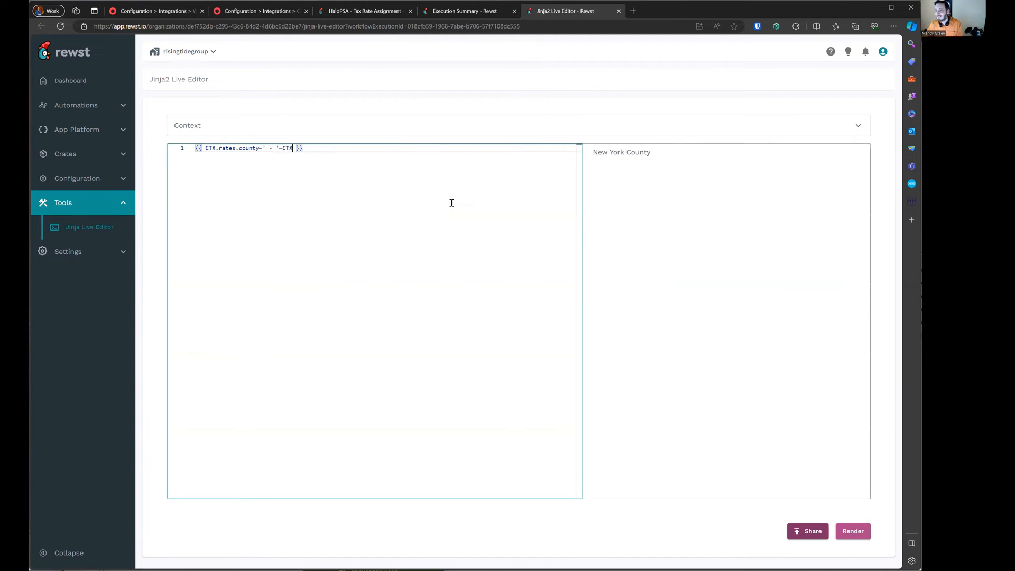
pyautogui.write('CTX.rates.city')
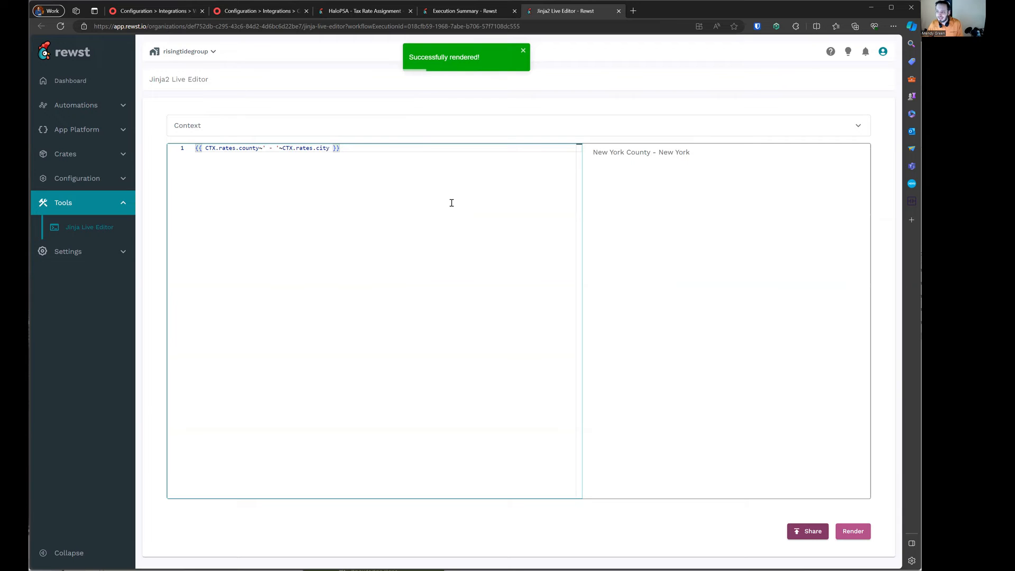
pyautogui.write("~ '")
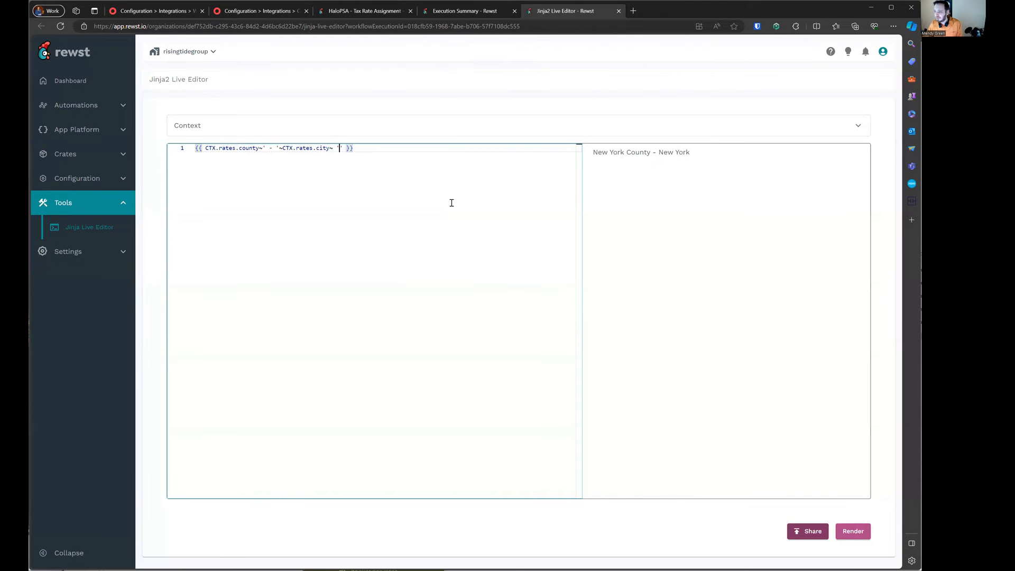
pyautogui.press('BackSpace')
pyautogui.press('BackSpace')
pyautogui.write("' - '~CTX.rates.state")
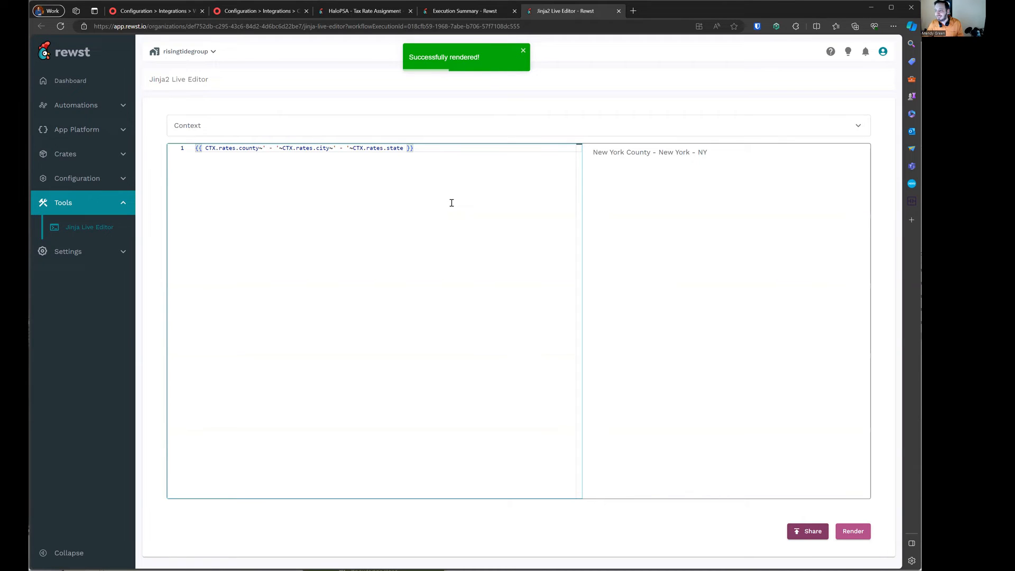
pyautogui.write("~' ")
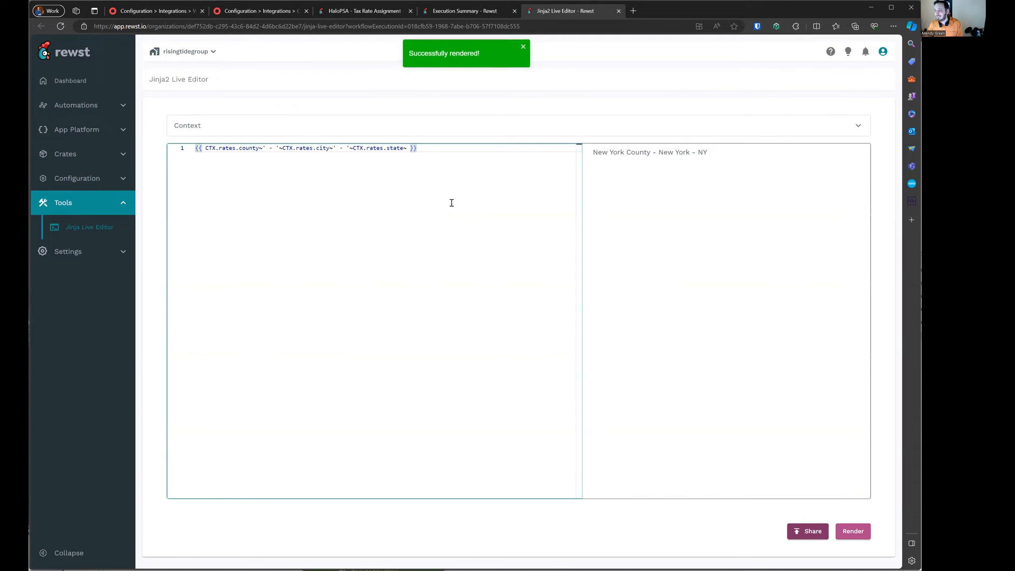
pyautogui.write("| '")
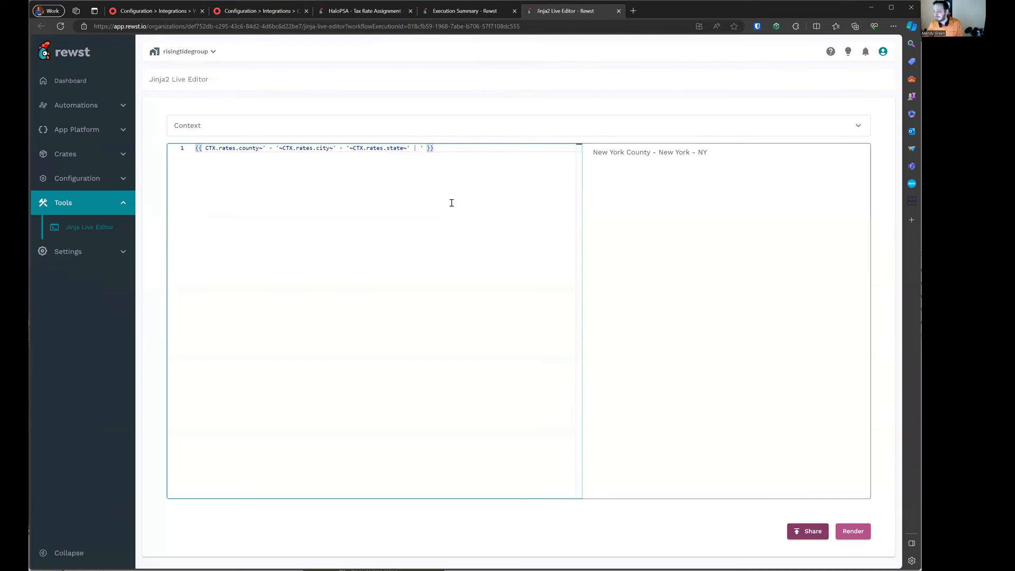
pyautogui.write('~')
# - Check the rates entry's fields in the execution summary's context
pyautogui.click(446, 12)
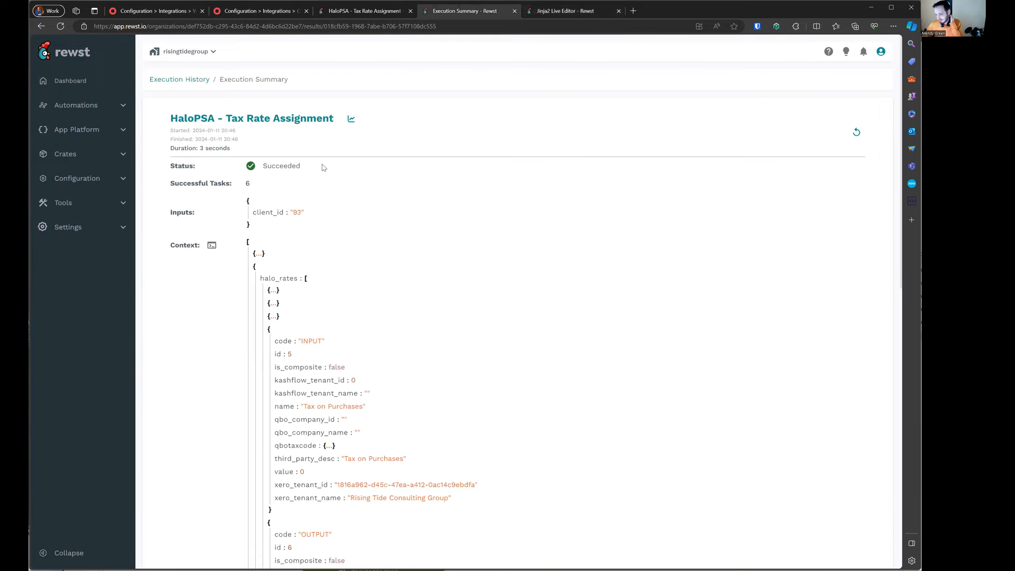
pyautogui.click(271, 279)
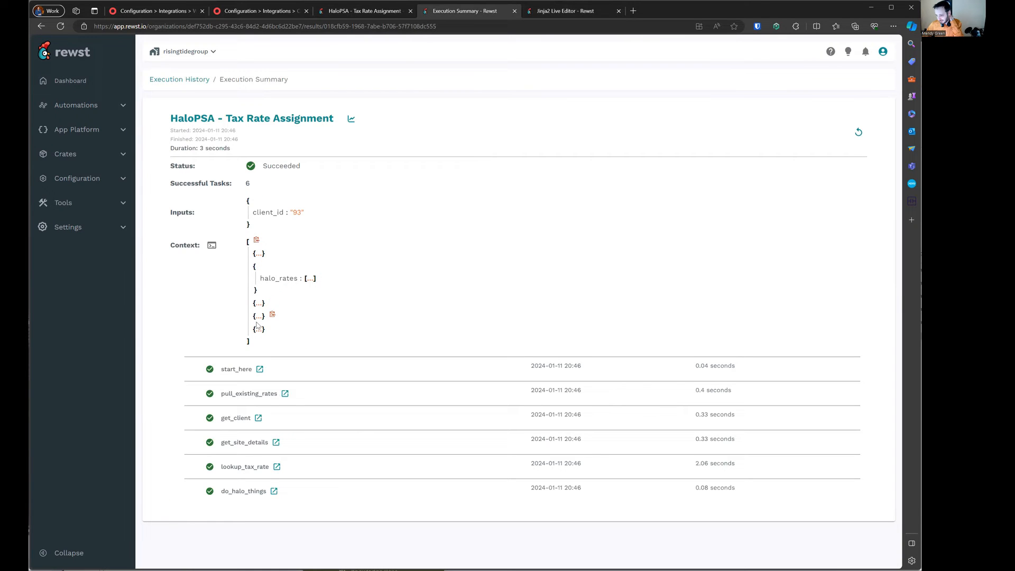
pyautogui.click(259, 329)
pyautogui.click(291, 341)
pyautogui.scroll(-3, 294, 339)
pyautogui.moveTo(266, 376); pyautogui.dragTo(307, 380)
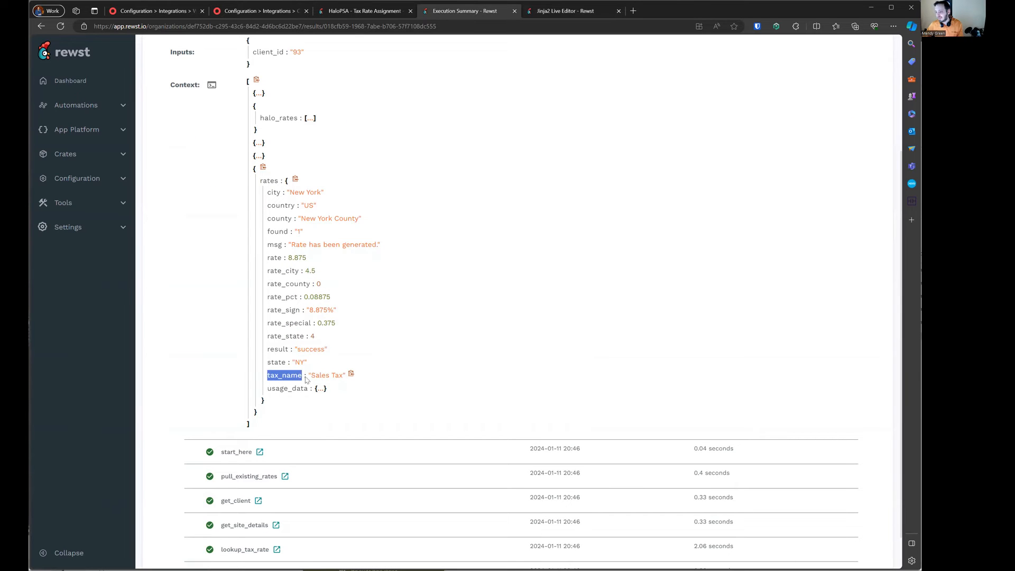
# - Append CTX.rates.tax_name to the template and render it
pyautogui.click(577, 11)
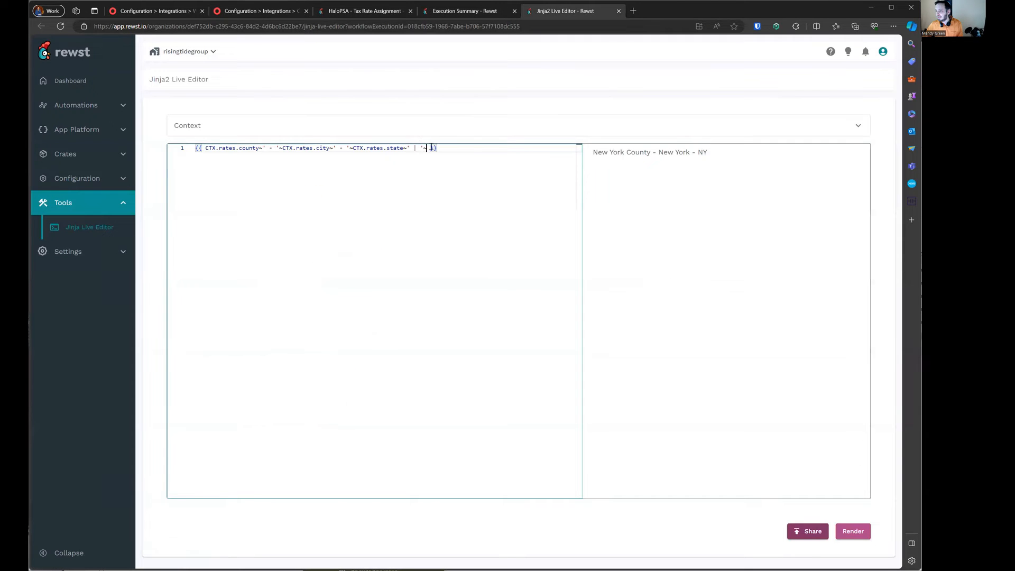
pyautogui.write('CTX.rates.tax_name')
pyautogui.hotkey('ctrl', 'Return')
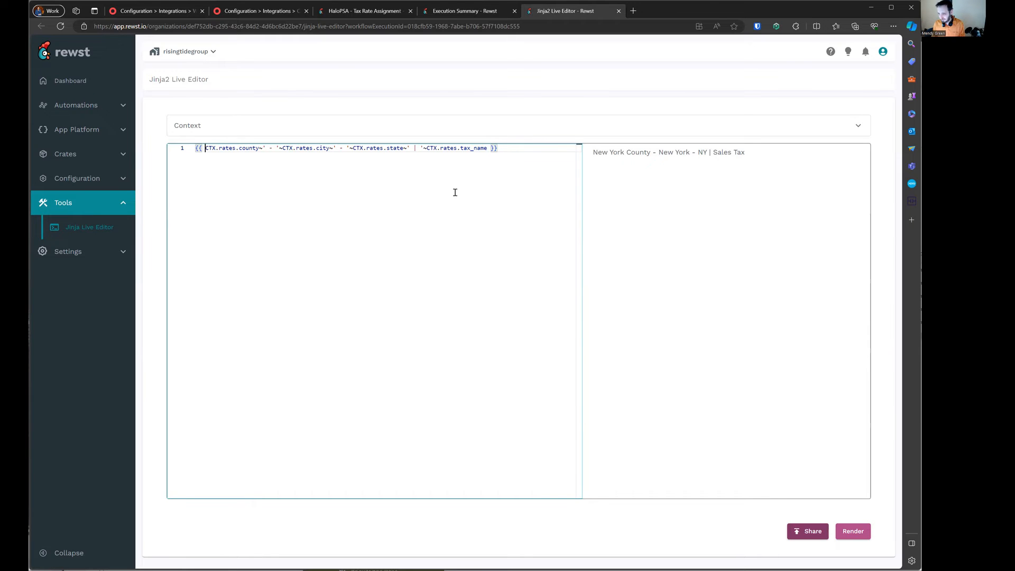
# - Fix the braces, paste the rate-matching comprehension on line 4, and delete line 1
pyautogui.write('{')
pyautogui.press('BackSpace')
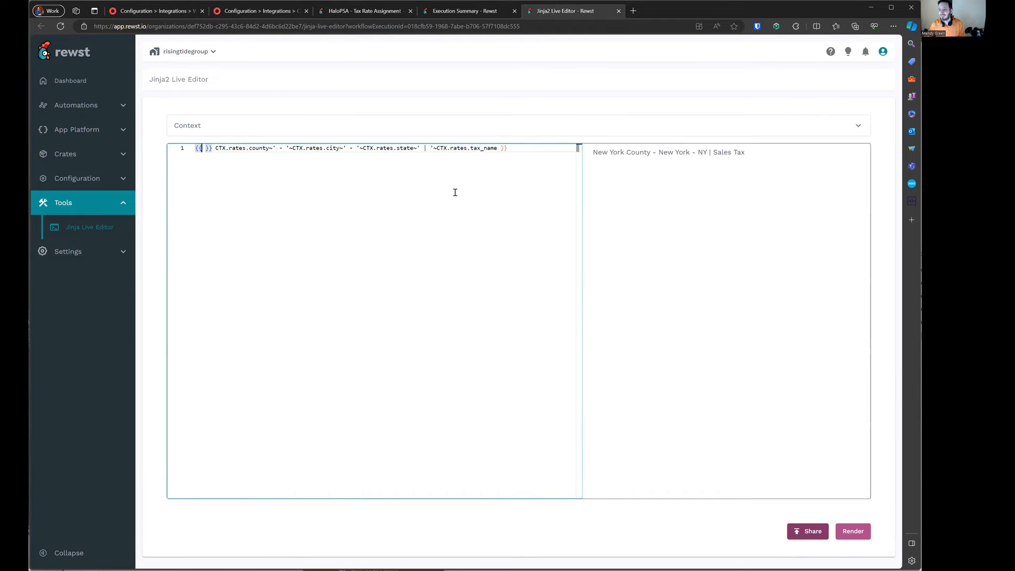
pyautogui.press('Delete')
pyautogui.press('Delete')
pyautogui.press('Delete')
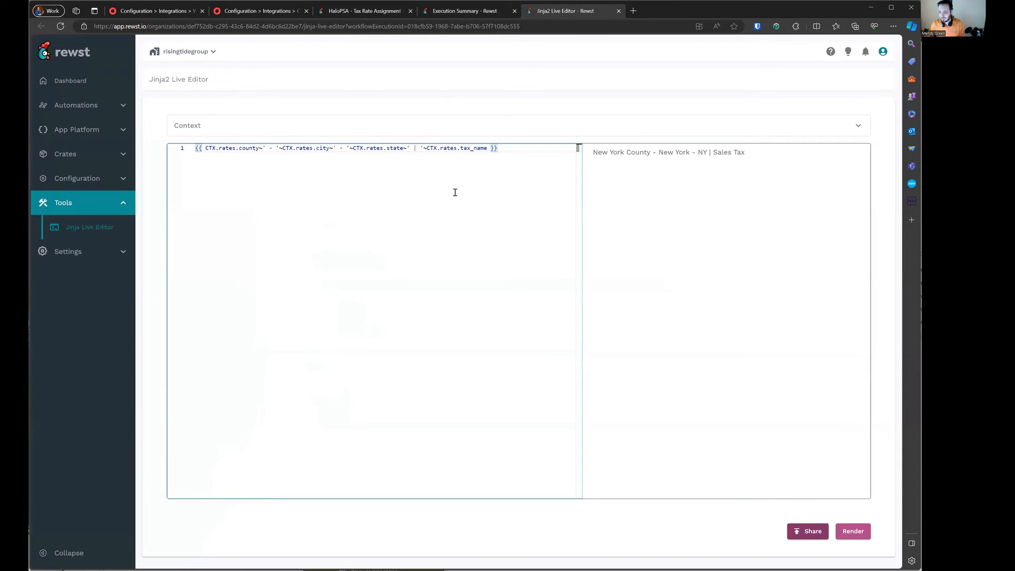
pyautogui.press('End')
pyautogui.press('Return')
pyautogui.press('Return')
pyautogui.press('Return')
pyautogui.hotkey('ctrl', 'v')
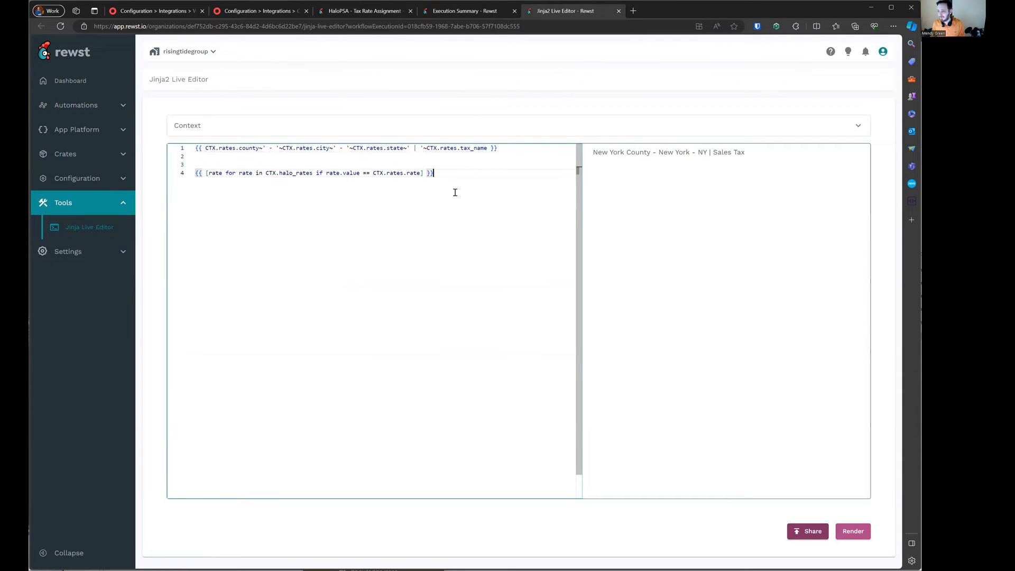
pyautogui.tripleClick(468, 148)
pyautogui.hotkey('ctrl', 'c')
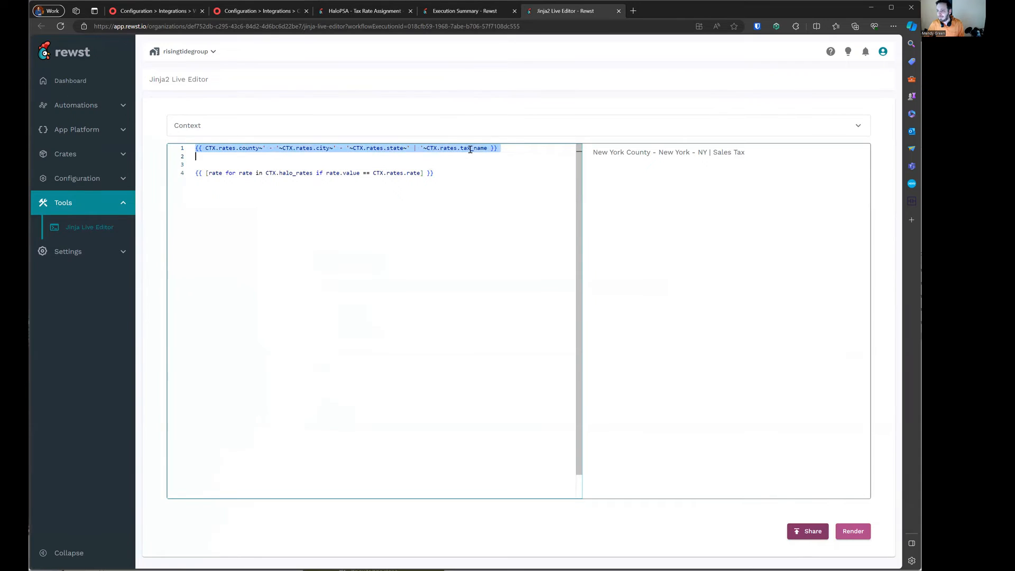
pyautogui.press('BackSpace')
pyautogui.click(341, 16)
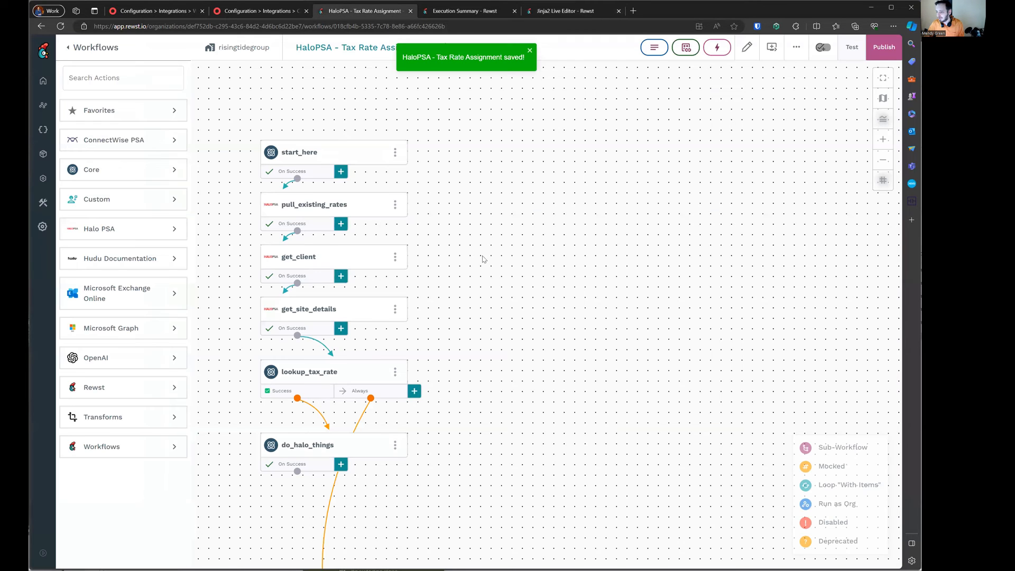
# - Add a rate_name alias to lookup_tax_rate's Success transition holding the pasted location-and-tax template
pyautogui.scroll(-3, 354, 306)
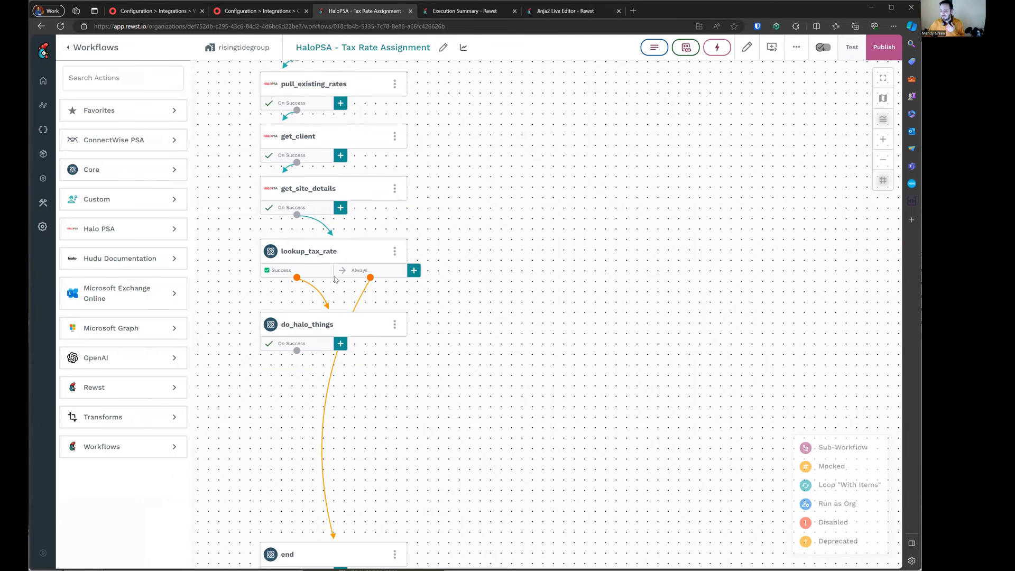
pyautogui.click(336, 250)
pyautogui.click(307, 273)
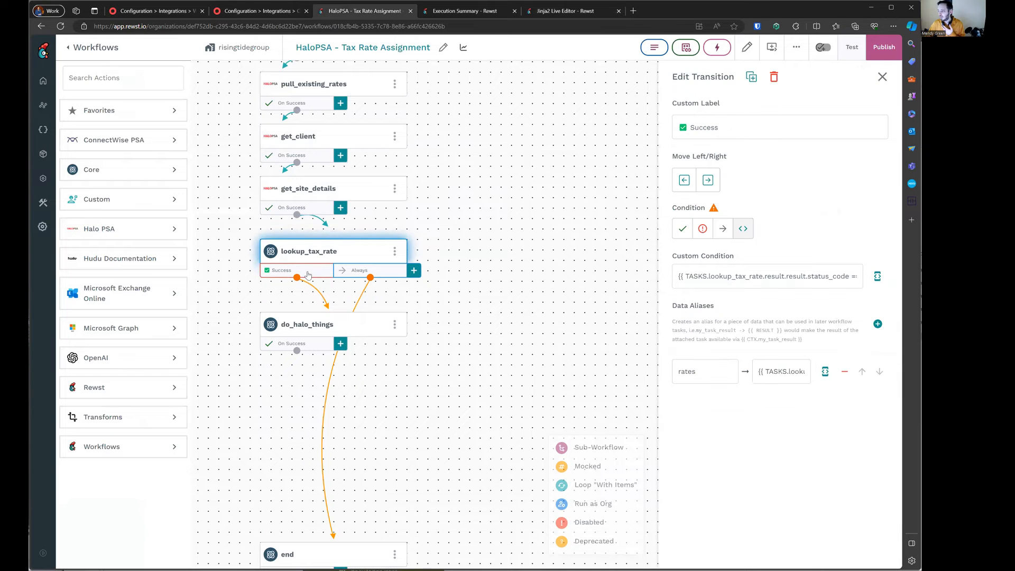
pyautogui.click(878, 323)
pyautogui.click(710, 401)
pyautogui.write('rate_name')
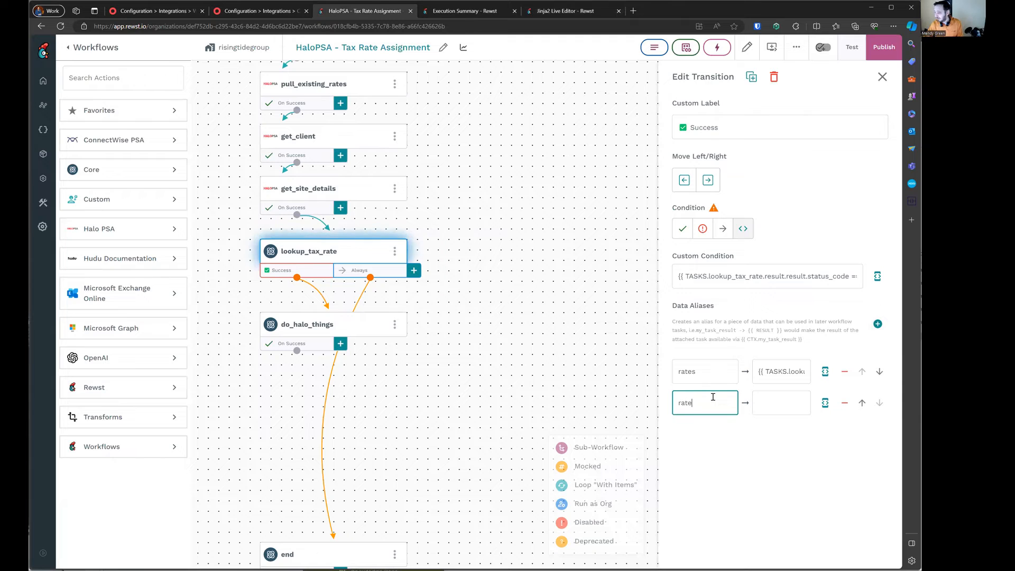
pyautogui.click(825, 403)
pyautogui.hotkey('ctrl', 'v')
pyautogui.press('BackSpace')
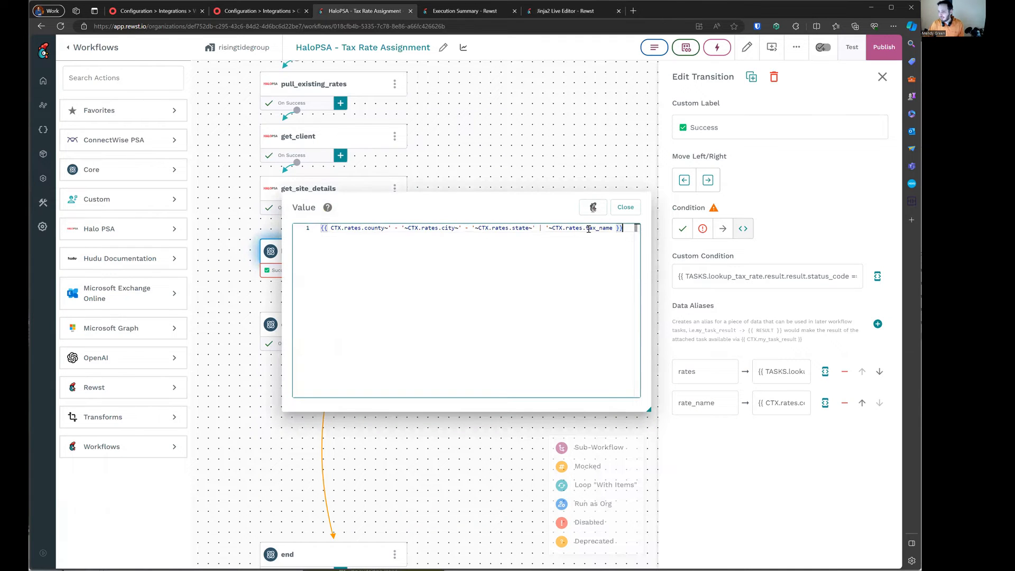
pyautogui.click(626, 207)
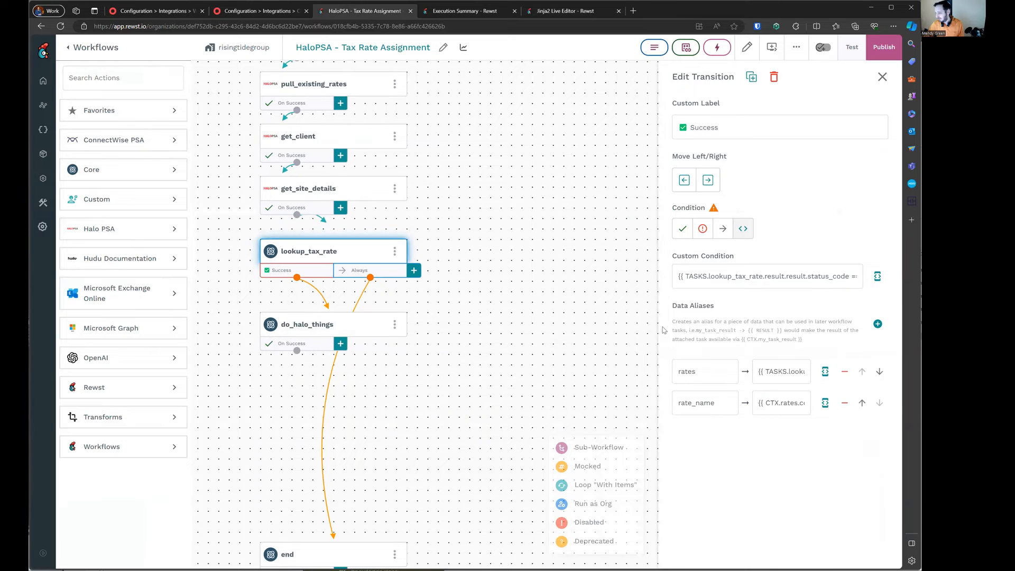
pyautogui.doubleClick(723, 402)
# - Publish the workflow and move the end node up near do_halo_things
pyautogui.click(885, 53)
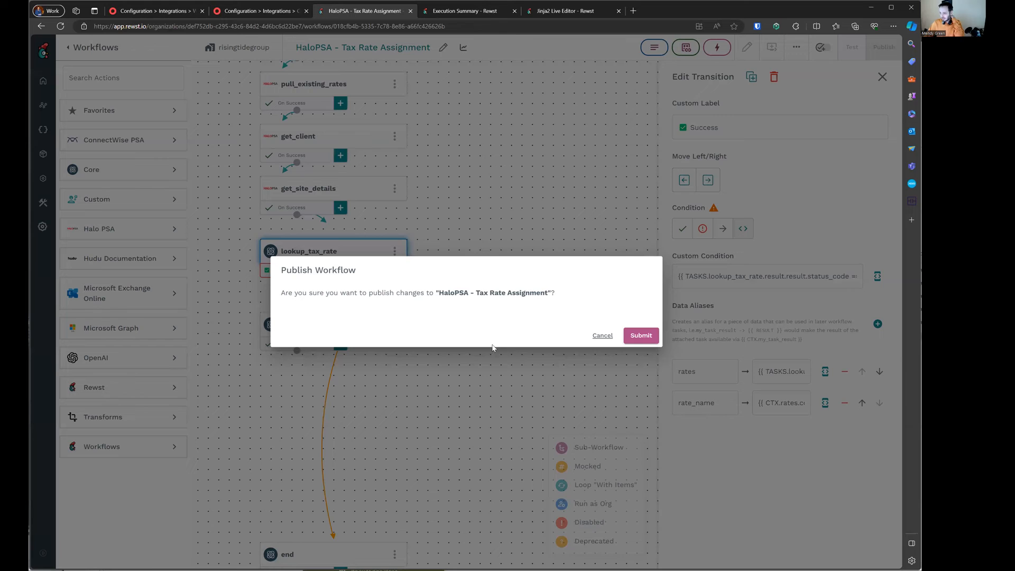
pyautogui.press('Return')
pyautogui.moveTo(307, 525); pyautogui.dragTo(304, 471)
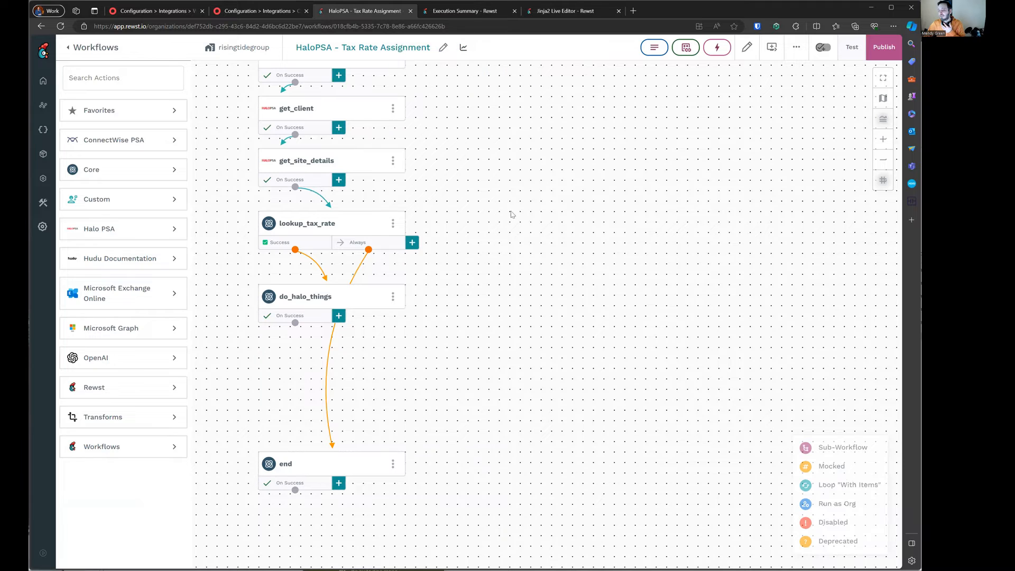
pyautogui.click(488, 11)
pyautogui.click(570, 12)
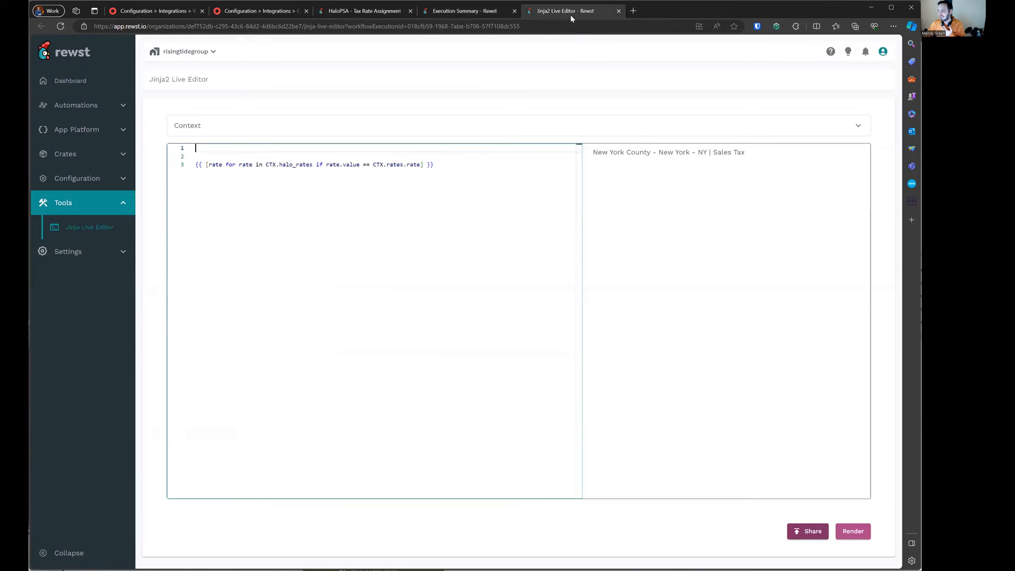
# - Remove the blank lines, render the halo_rates test, and replace rates.rate with rate_name
pyautogui.click(421, 165)
pyautogui.click(251, 160)
pyautogui.press('Delete')
pyautogui.press('Delete')
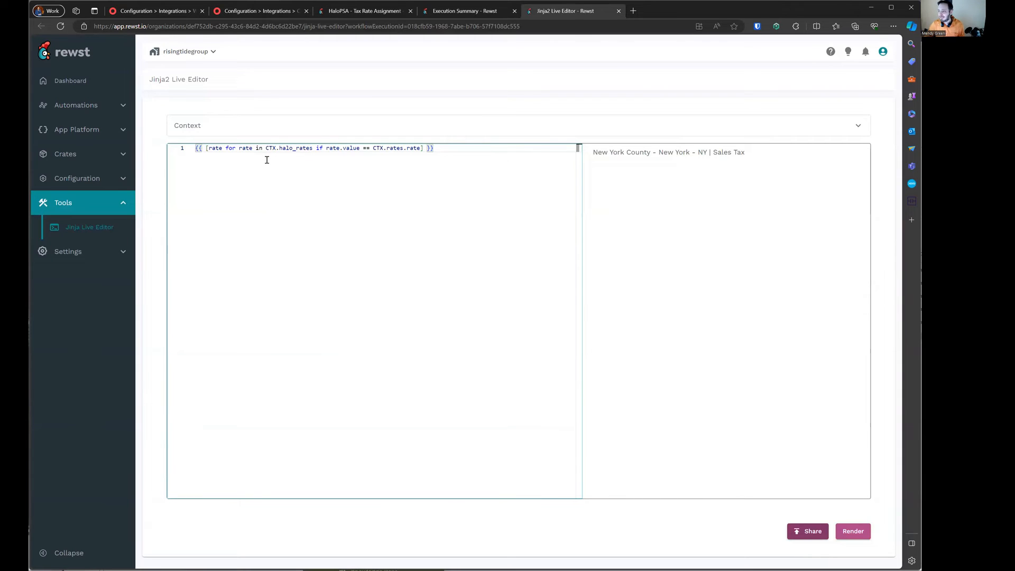
pyautogui.hotkey('ctrl', 'Return')
pyautogui.moveTo(387, 149); pyautogui.dragTo(421, 149)
pyautogui.write('ra')
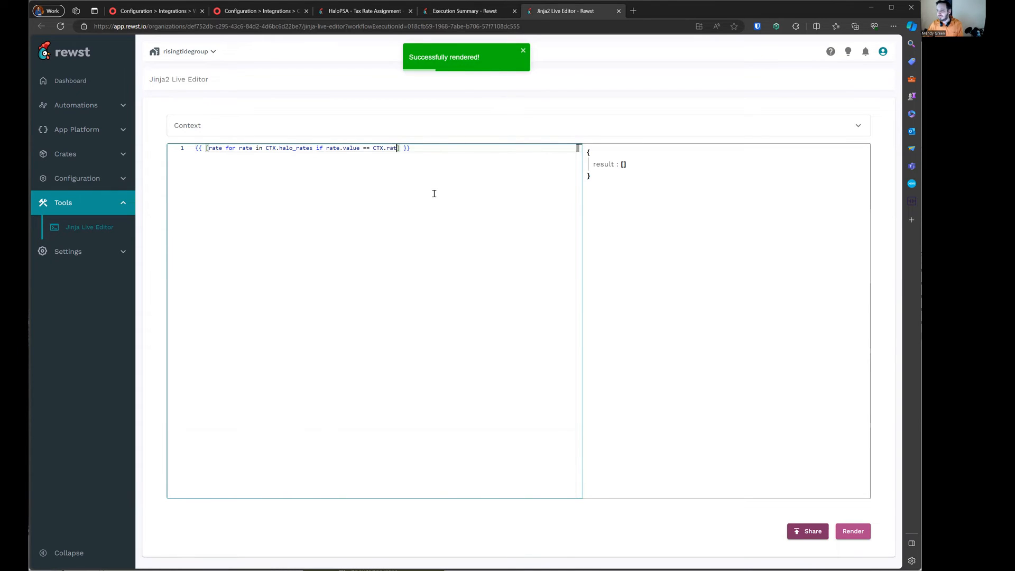
pyautogui.write('te_name')
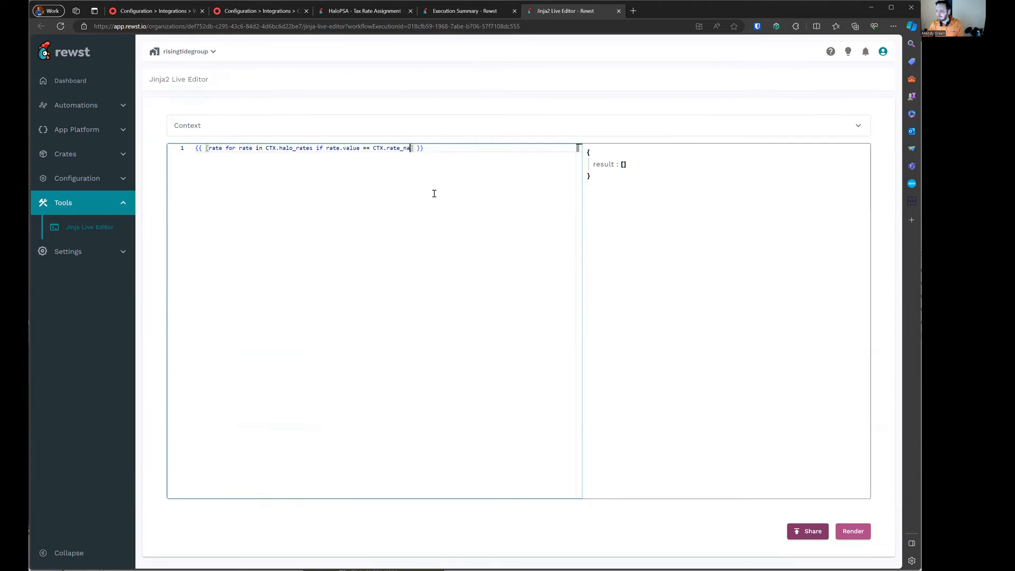
# - Check the aliases on the do_halo_things and lookup_tax_rate Success transitions
pyautogui.click(378, 11)
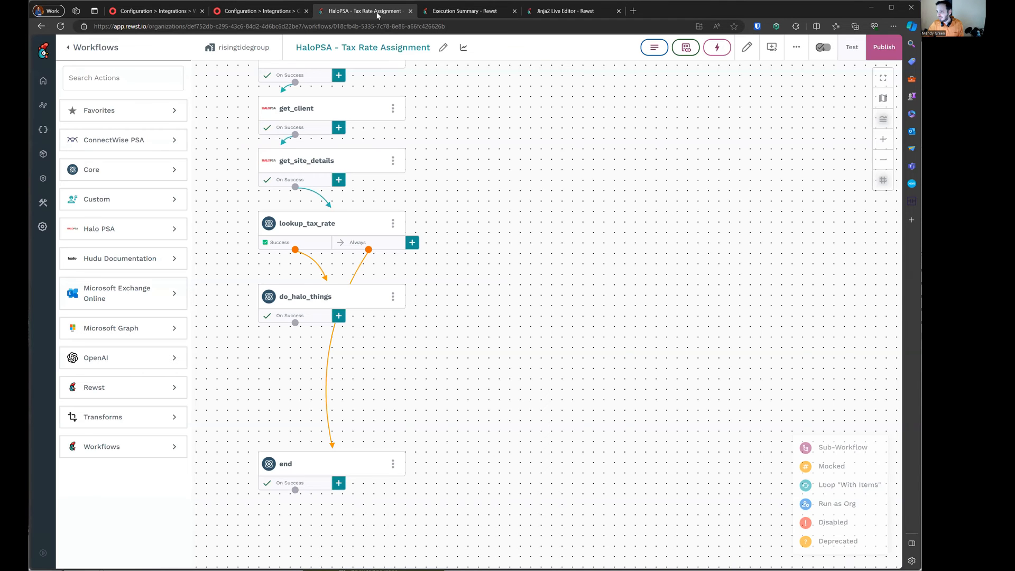
pyautogui.click(308, 318)
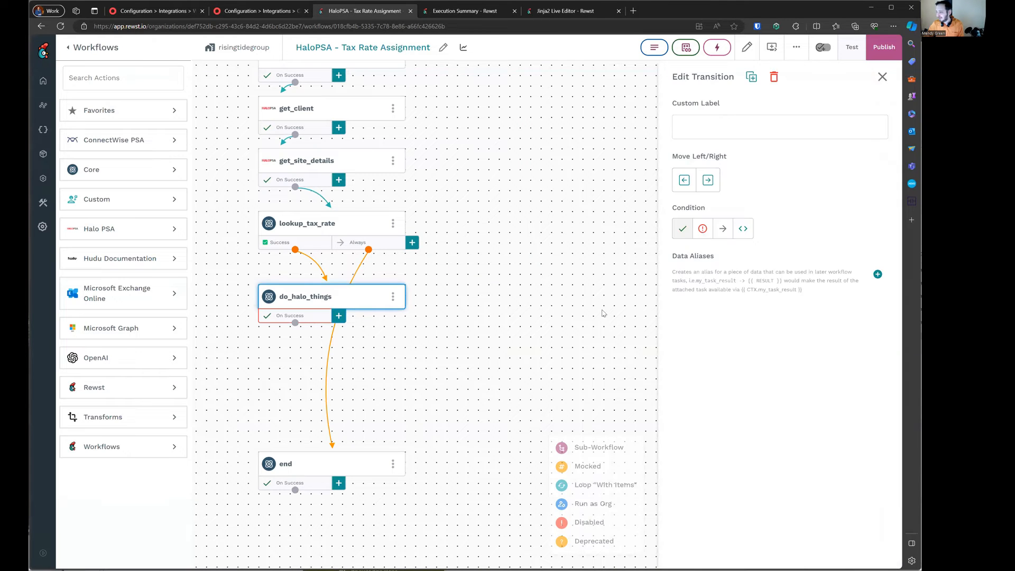
pyautogui.click(309, 245)
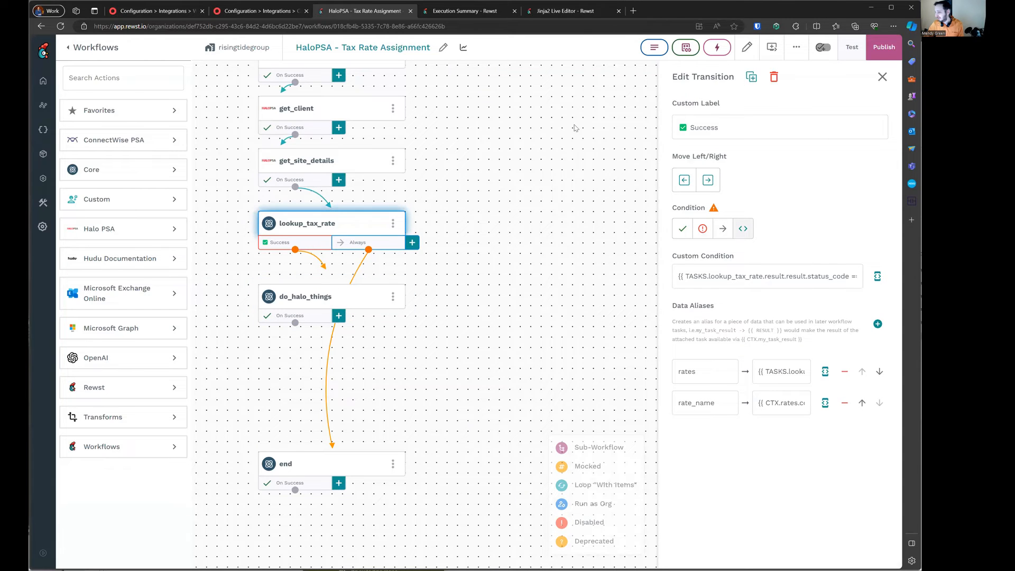
# - Append |d to rate_name, re-render to get an empty list, then clear the template
pyautogui.click(581, 20)
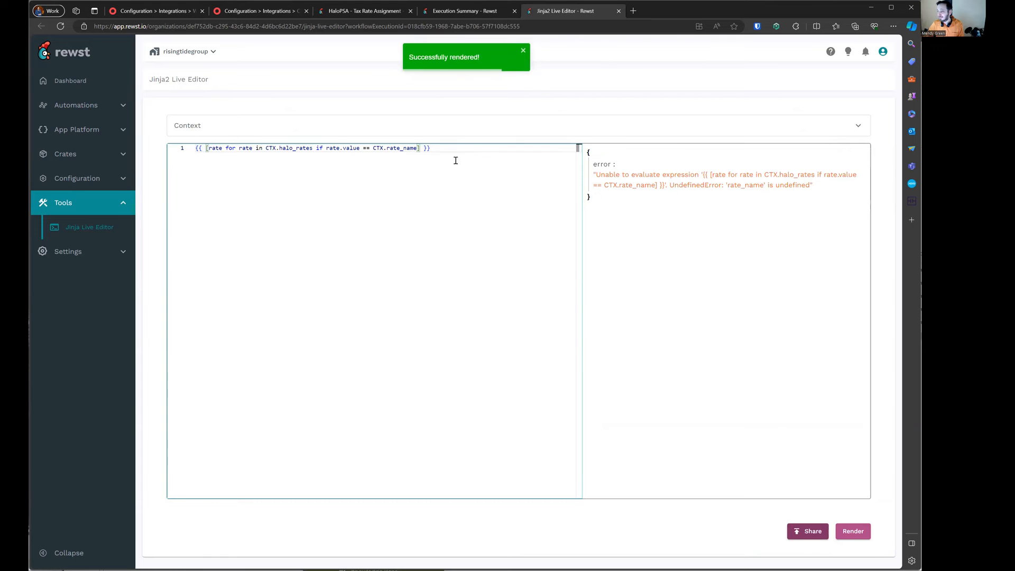
pyautogui.doubleClick(414, 149)
pyautogui.press('Right')
pyautogui.write('|d')
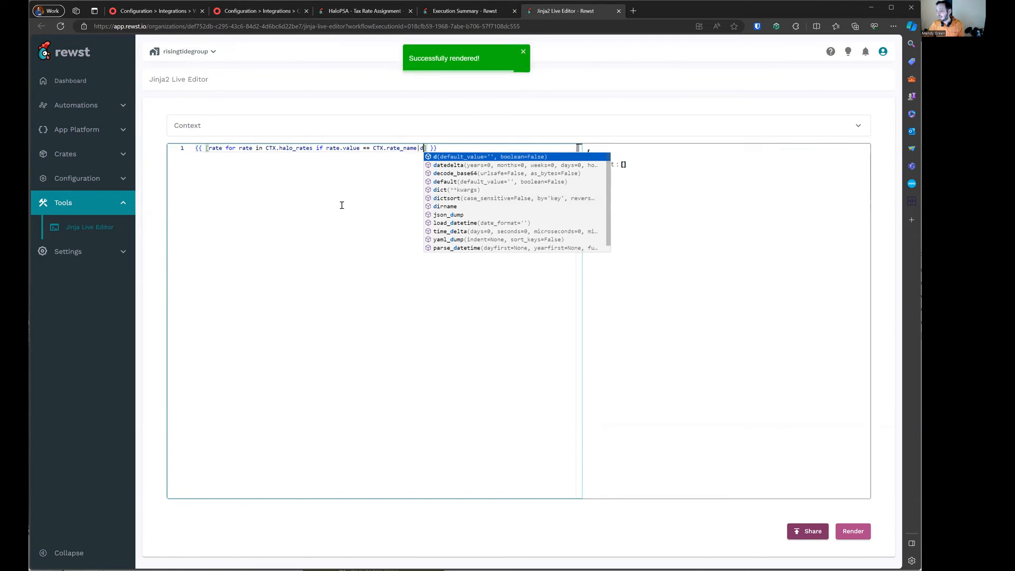
pyautogui.click(342, 205)
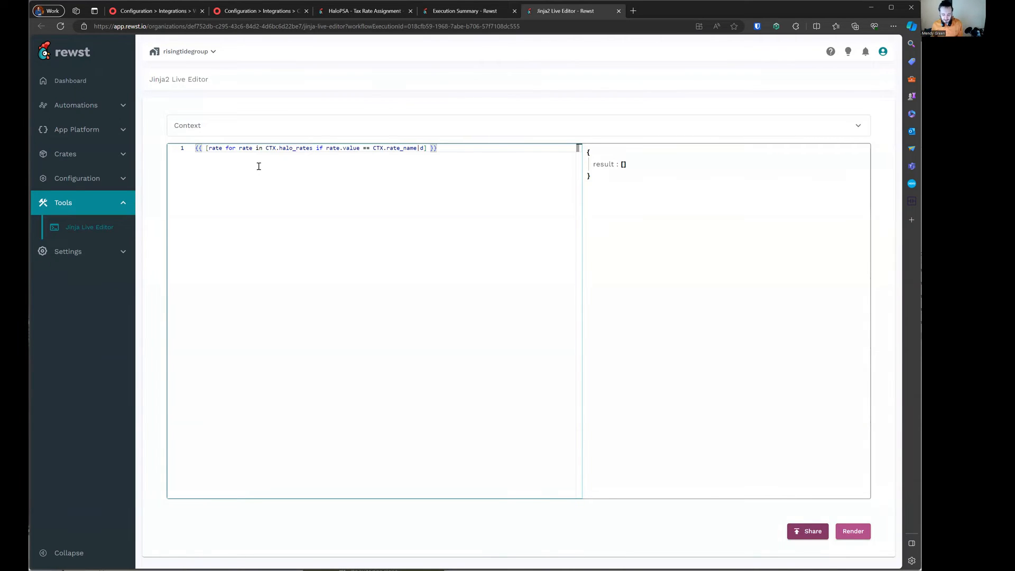
pyautogui.hotkey('ctrl', 'a')
pyautogui.hotkey('ctrl', 'c')
pyautogui.press('BackSpace')
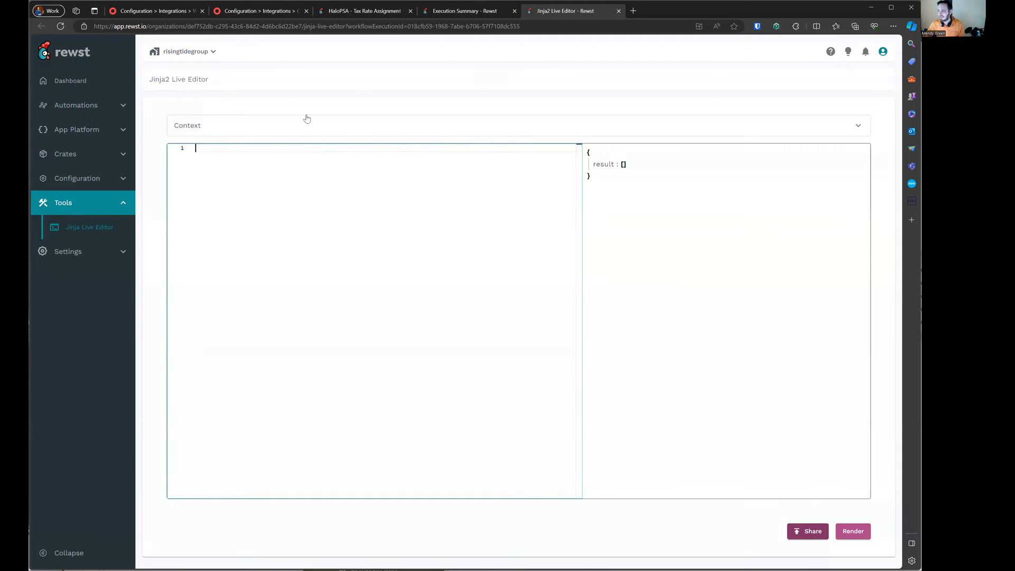
pyautogui.click(368, 11)
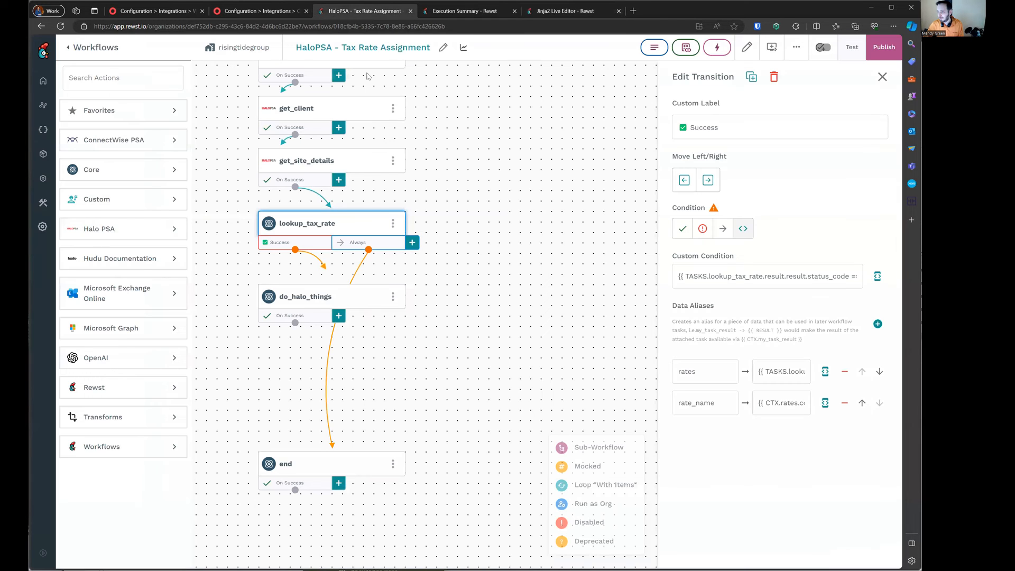
# - Add a found_rate data alias to lookup_tax_rate's Success transition with the pasted rate-matching expression
pyautogui.click(309, 229)
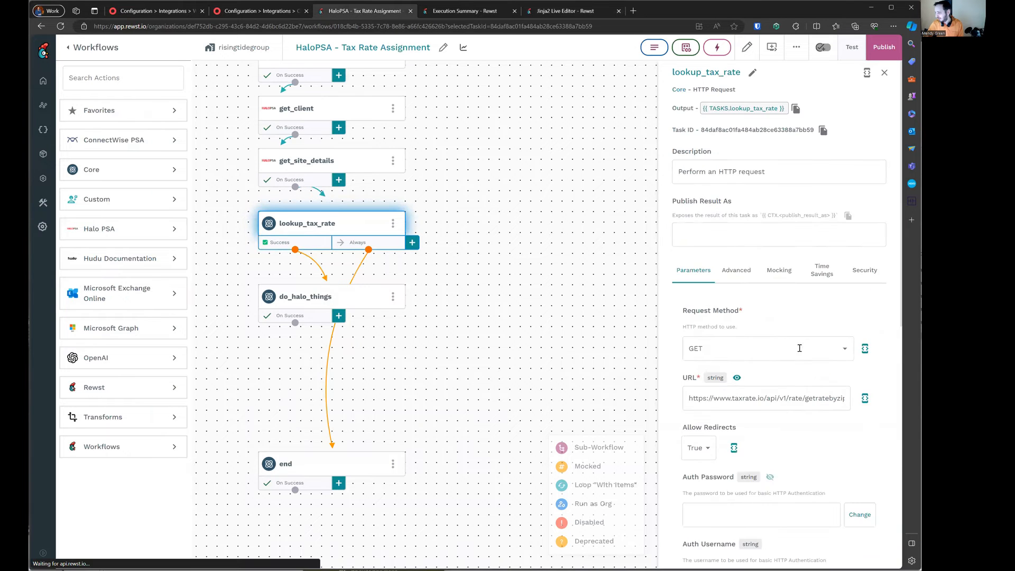
pyautogui.click(298, 243)
pyautogui.click(877, 324)
pyautogui.click(722, 435)
pyautogui.write('found_rate')
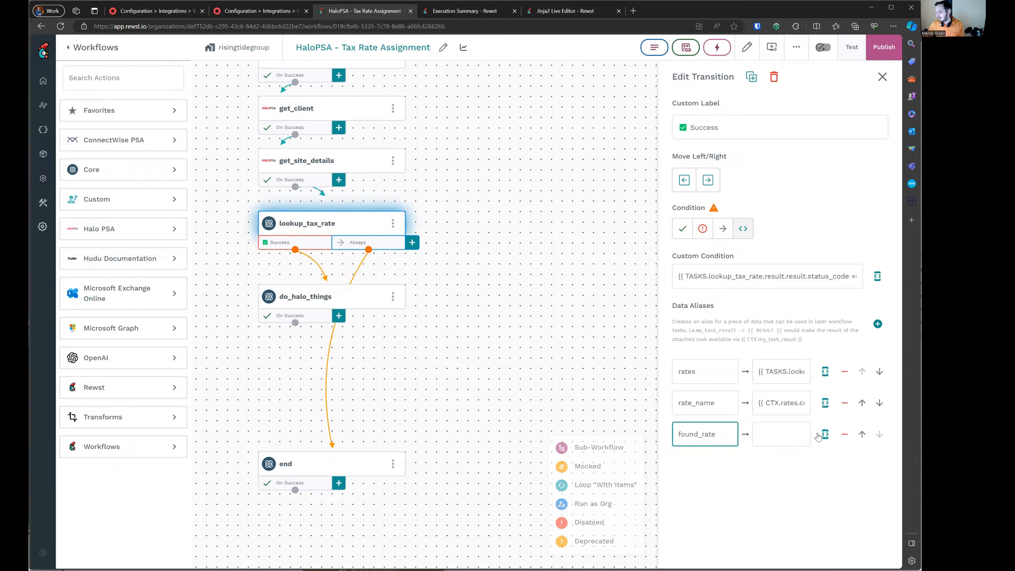
pyautogui.click(825, 435)
pyautogui.hotkey('ctrl', 'v')
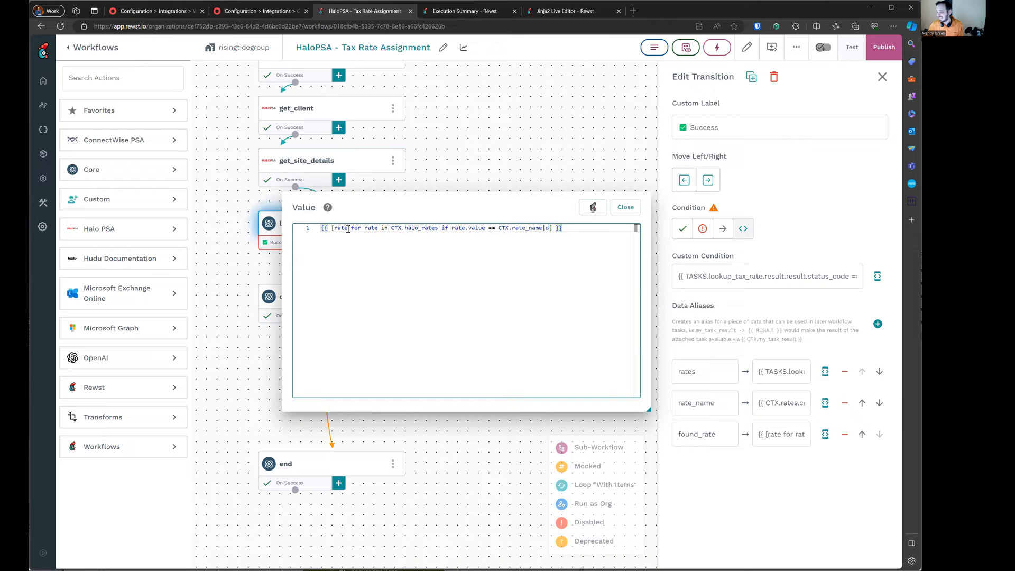
# - Give the found_rate expression an empty-list default with |d([])
pyautogui.doubleClick(437, 229)
pyautogui.click(478, 228)
pyautogui.click(574, 229)
pyautogui.click(554, 232)
pyautogui.write('|d')
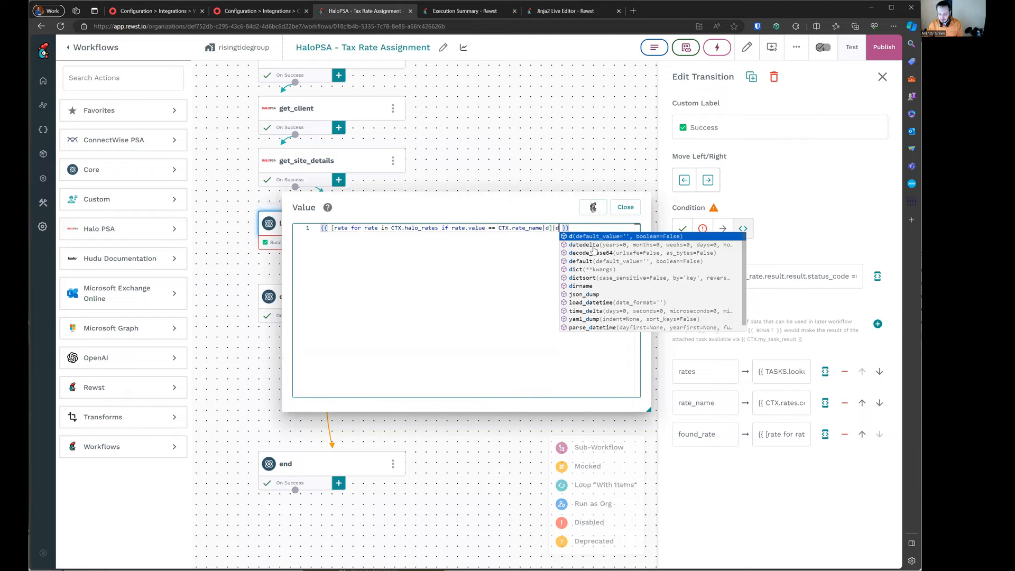
pyautogui.write('(')
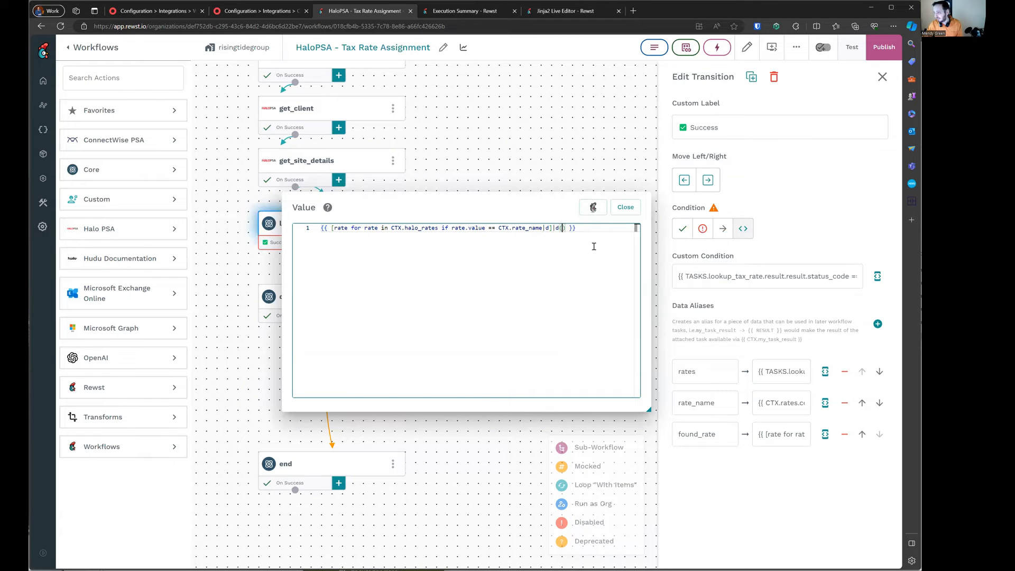
pyautogui.write('[')
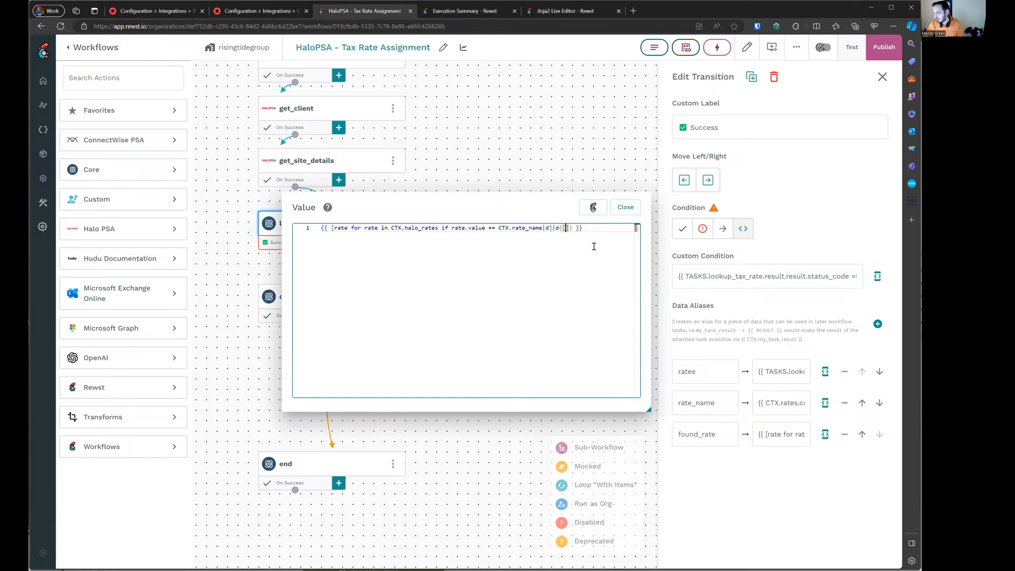
pyautogui.press('End')
pyautogui.click(625, 207)
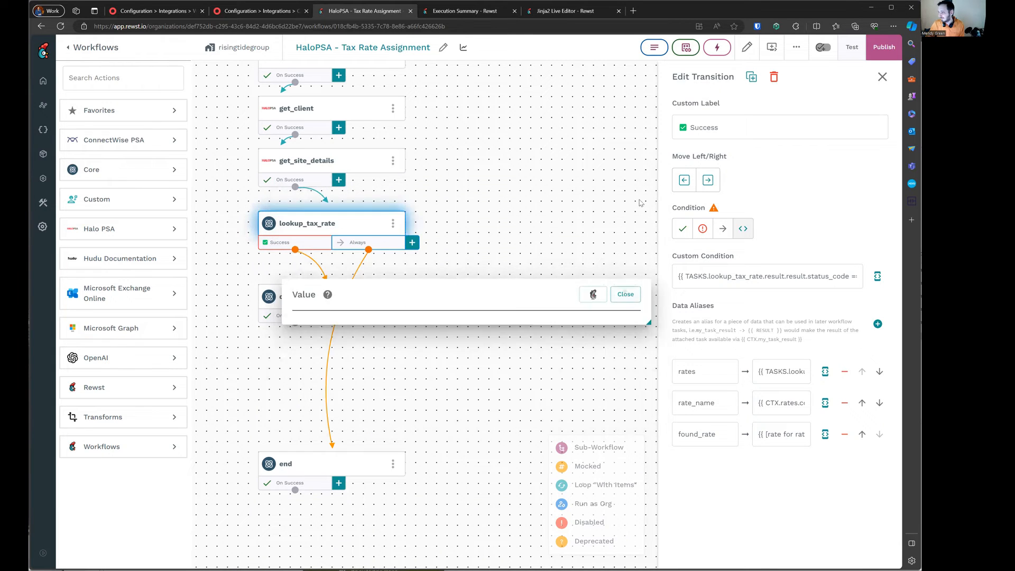
# - Test the found_rate expression in the Jinja2 Live Editor, then publish the workflow
pyautogui.click(825, 434)
pyautogui.hotkey('ctrl', 'a')
pyautogui.hotkey('ctrl', 'c')
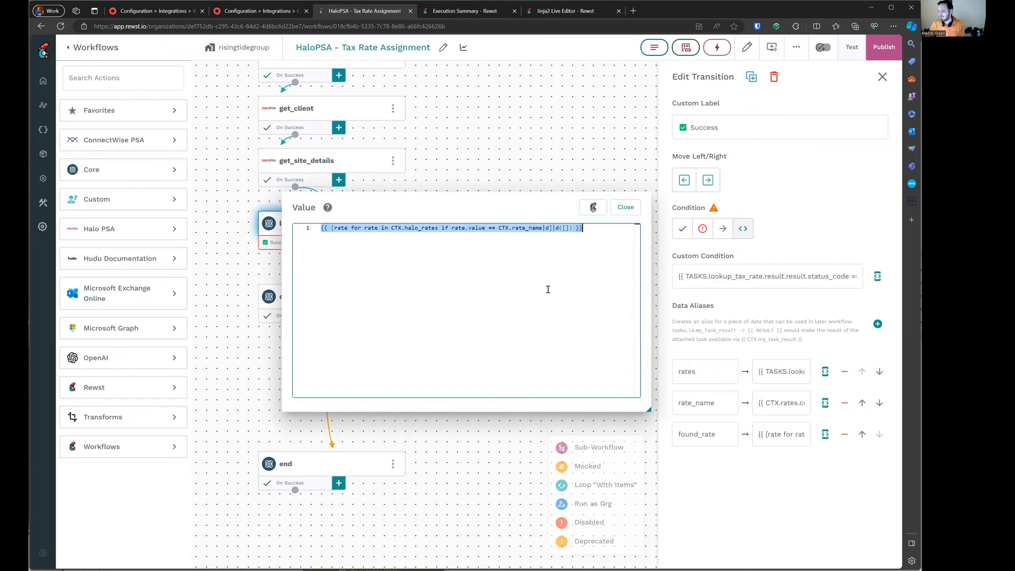
pyautogui.click(581, 9)
pyautogui.hotkey('ctrl', 'v')
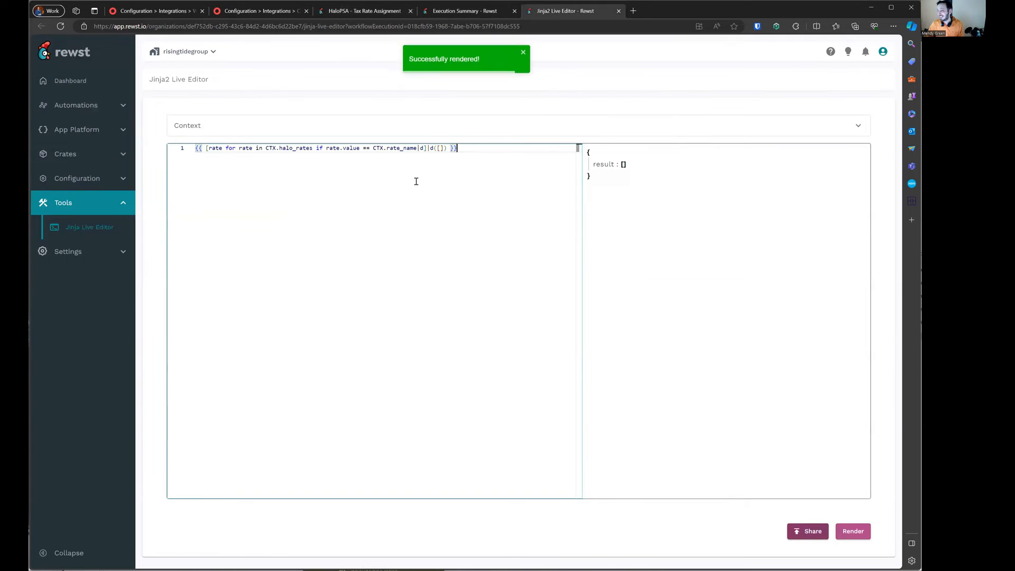
pyautogui.click(370, 9)
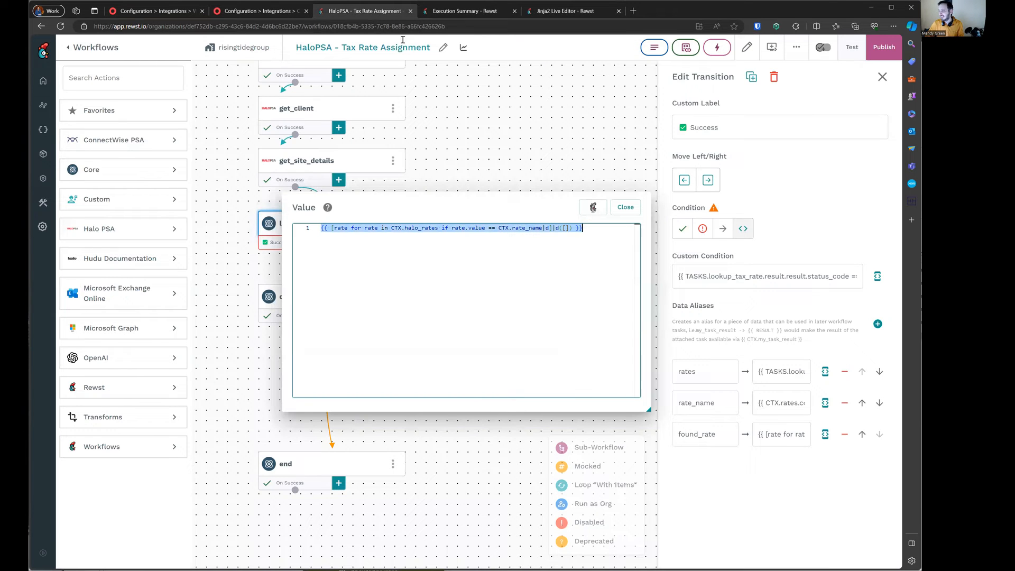
pyautogui.click(633, 211)
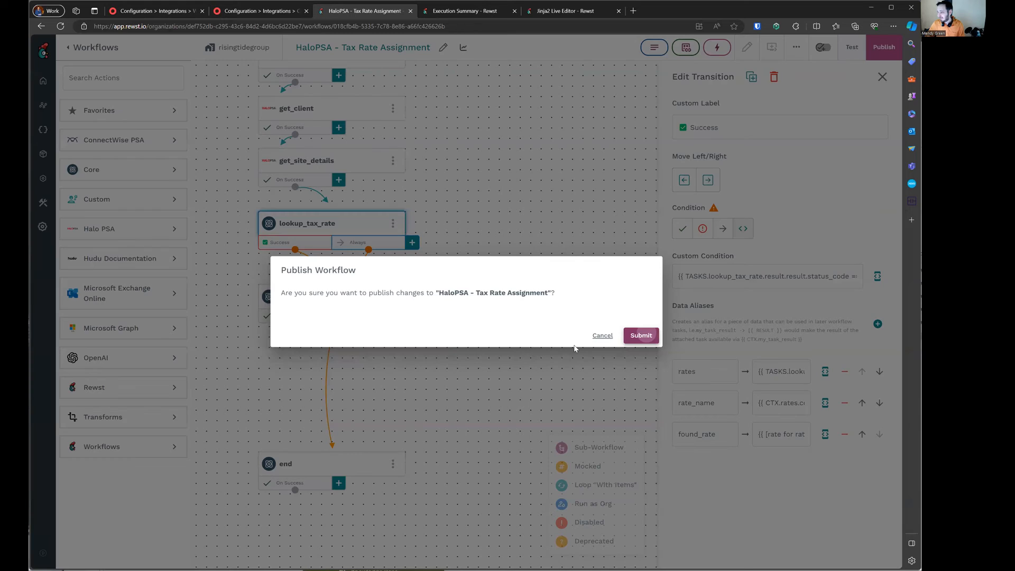
pyautogui.press('Return')
# - Set do_halo_things' transition to the custom condition {{ CTX.found_rate|length > 0 }}
pyautogui.click(322, 299)
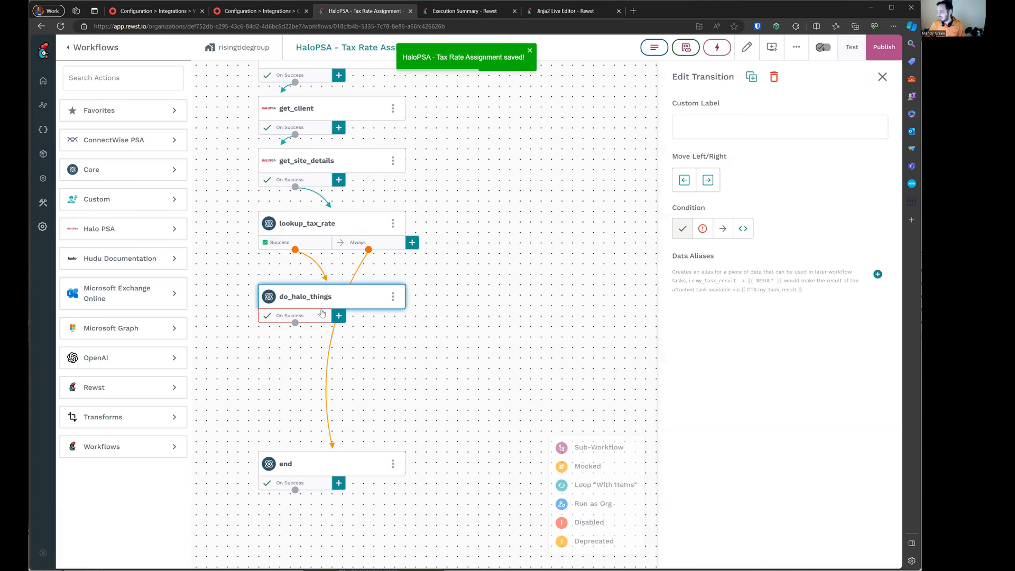
pyautogui.click(305, 316)
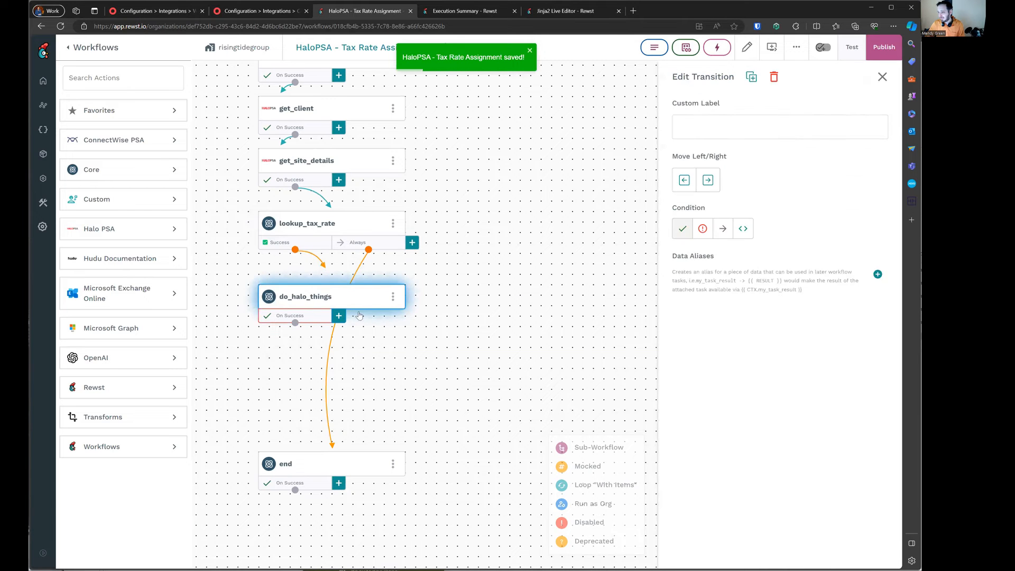
pyautogui.click(745, 228)
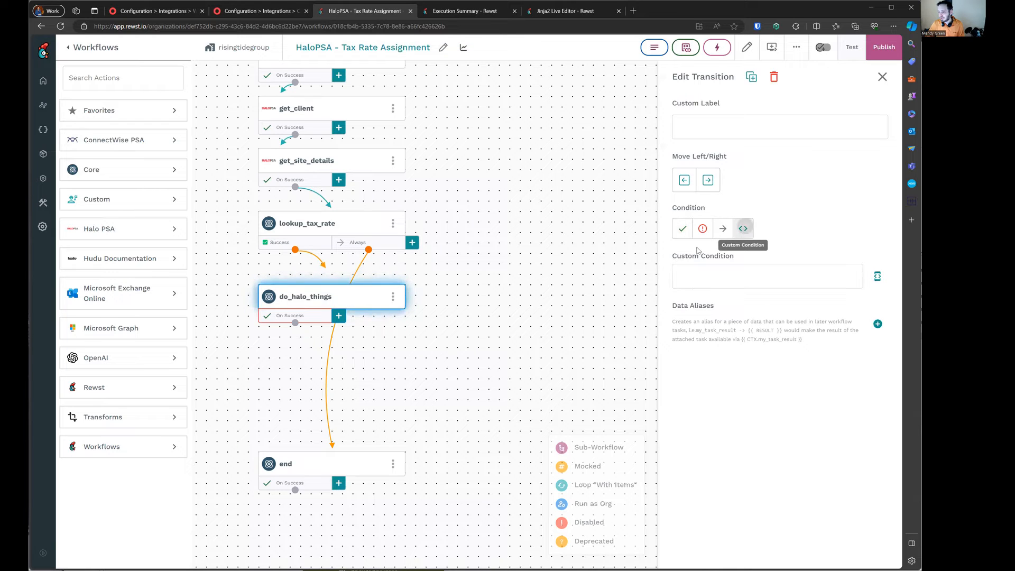
pyautogui.click(878, 276)
pyautogui.write('{{ CTX.')
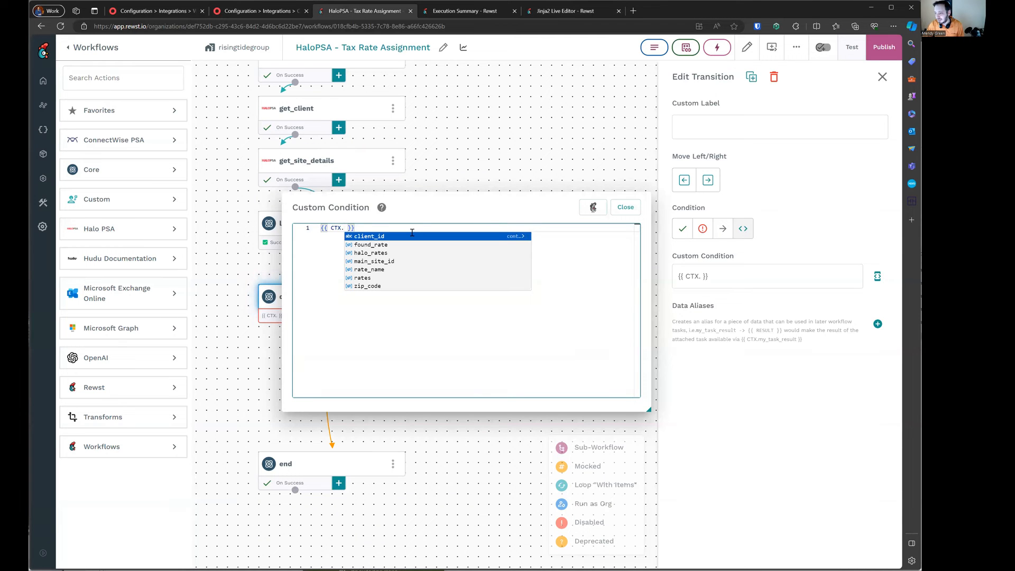
pyautogui.press('Down')
pyautogui.press('Return')
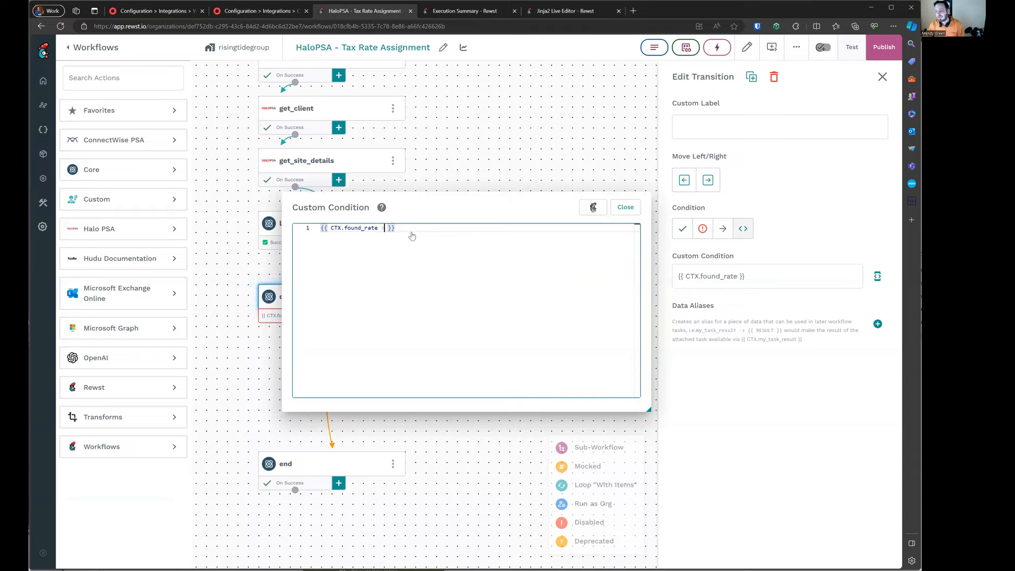
pyautogui.press('BackSpace')
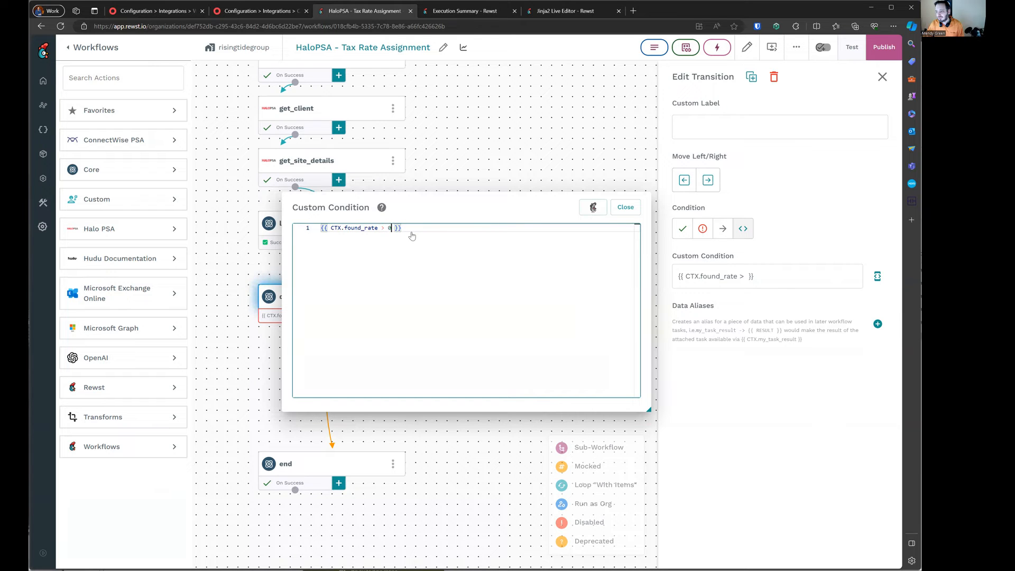
pyautogui.press('BackSpace')
pyautogui.press('BackSpace')
pyautogui.press('BackSpace')
pyautogui.write('|length > ')
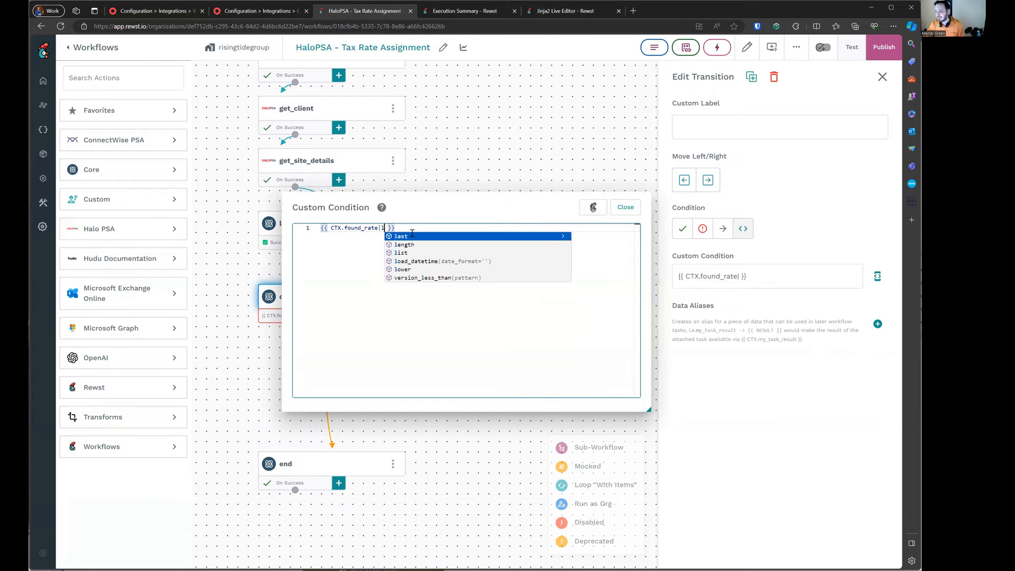
pyautogui.write('0')
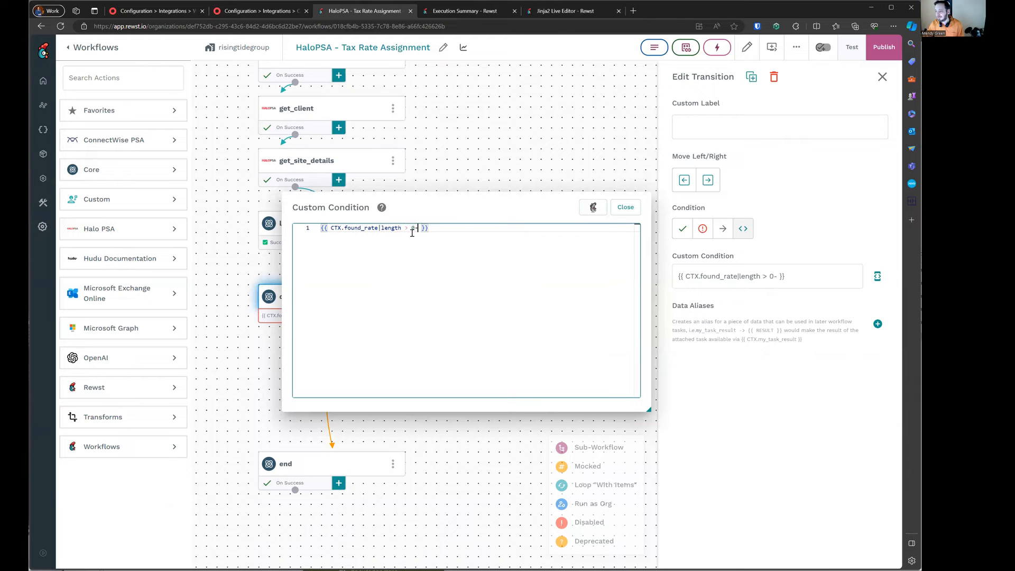
pyautogui.hotkey('ctrl', 'a')
pyautogui.hotkey('ctrl', 'c')
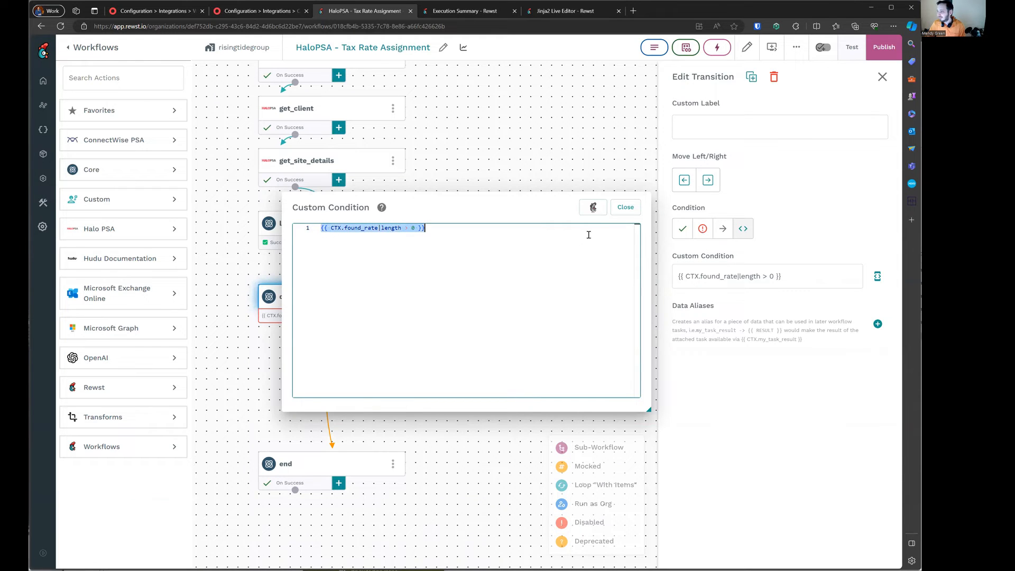
pyautogui.click(625, 207)
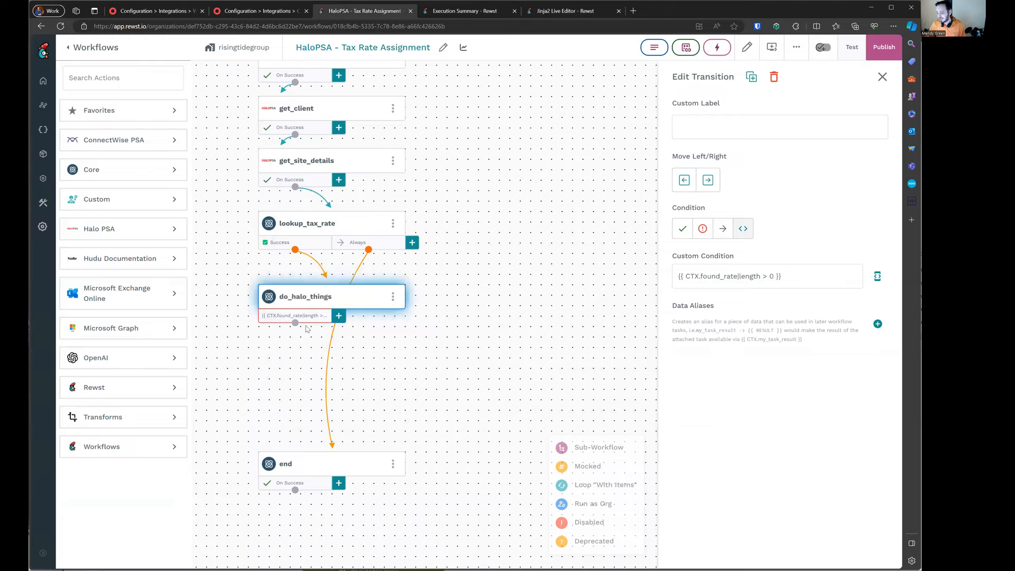
# - Add a second do_halo_things transition with condition {{ CTX.found_rate|length == 0 }}
pyautogui.click(339, 316)
pyautogui.click(350, 320)
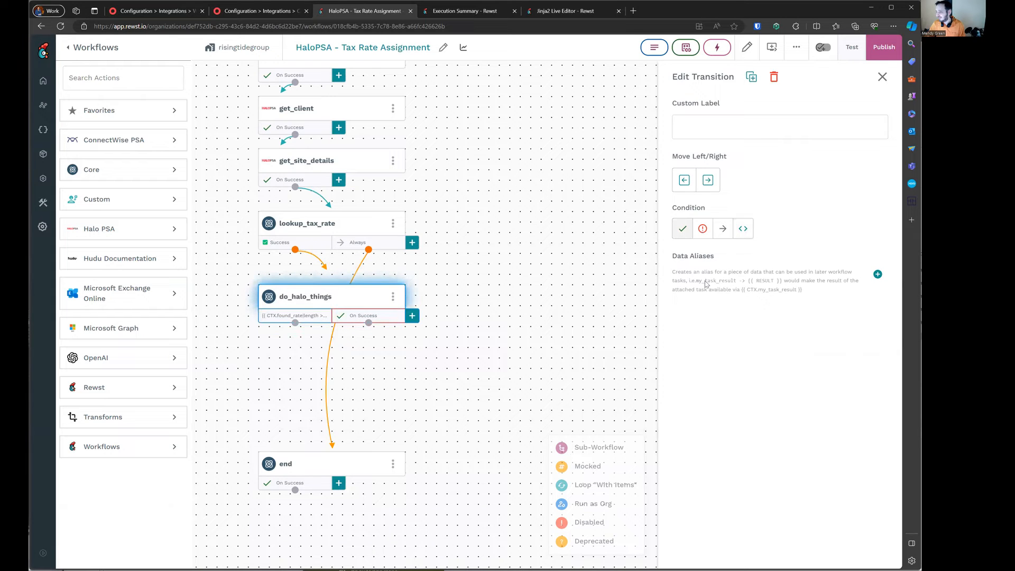
pyautogui.click(743, 228)
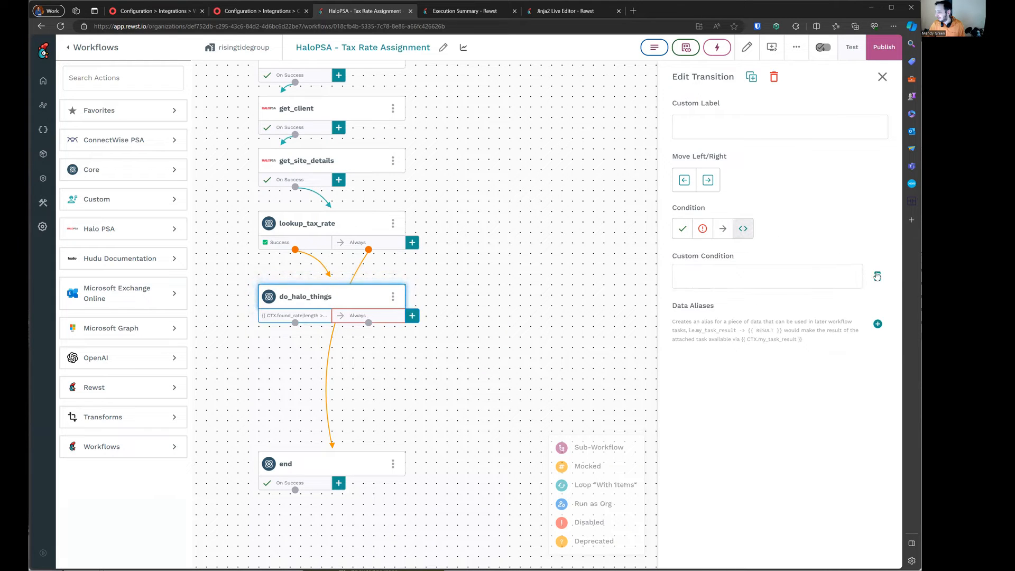
pyautogui.click(877, 276)
pyautogui.hotkey('ctrl', 'v')
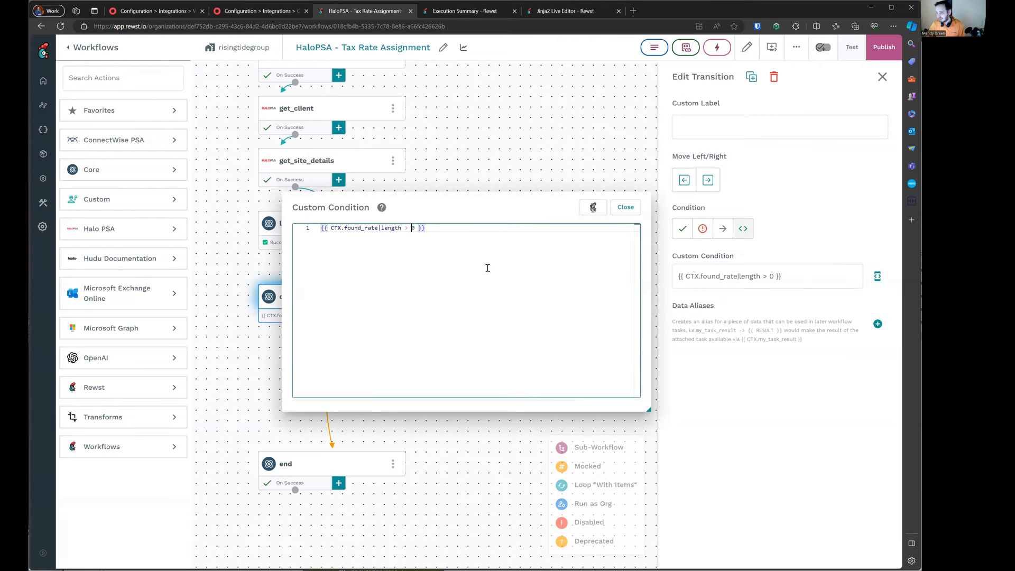
pyautogui.write('==')
pyautogui.click(628, 209)
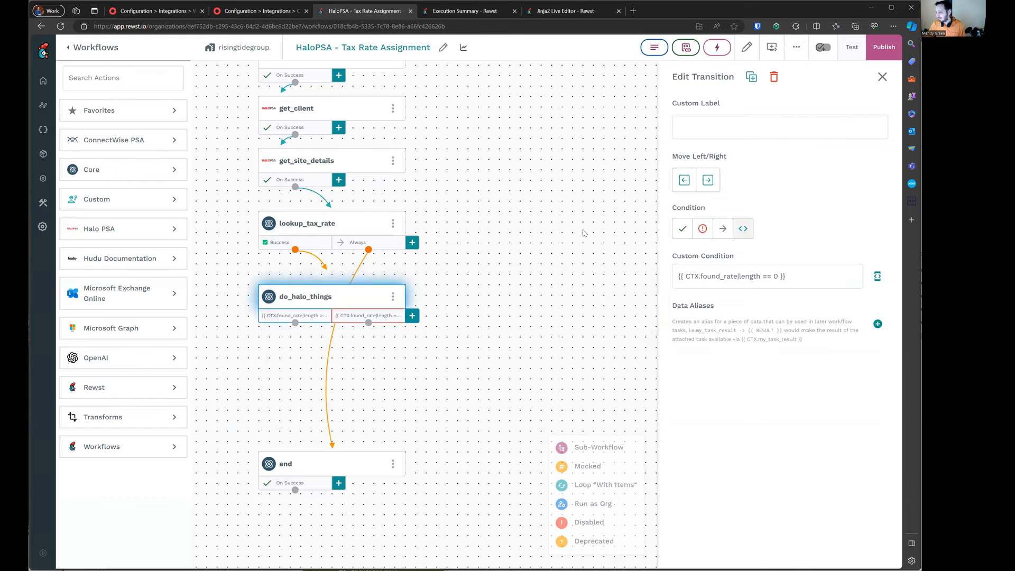
pyautogui.click(534, 244)
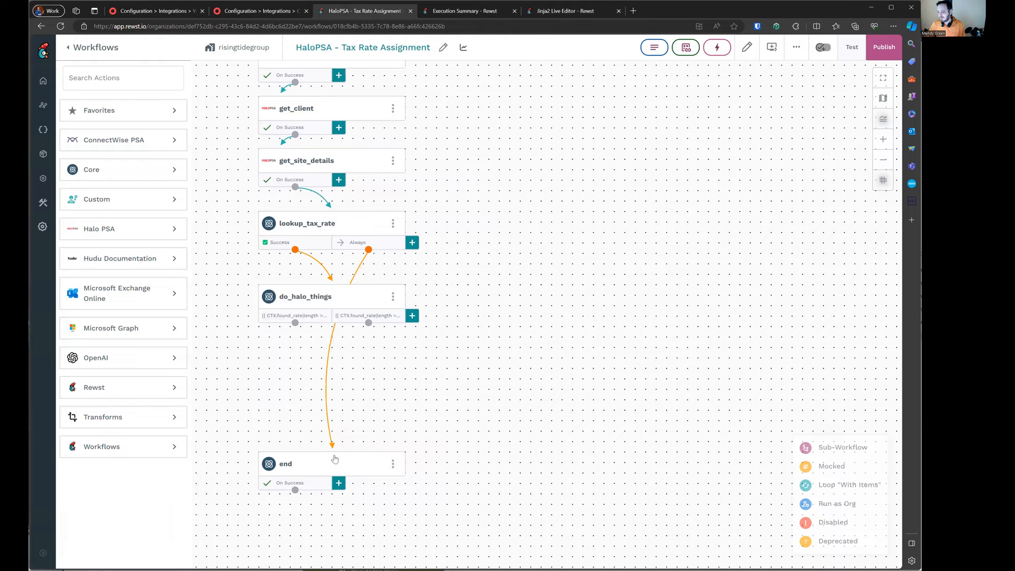
# - Add a noop task to the canvas and remove the empty-result branch's direct link to end
pyautogui.moveTo(369, 323); pyautogui.dragTo(346, 451)
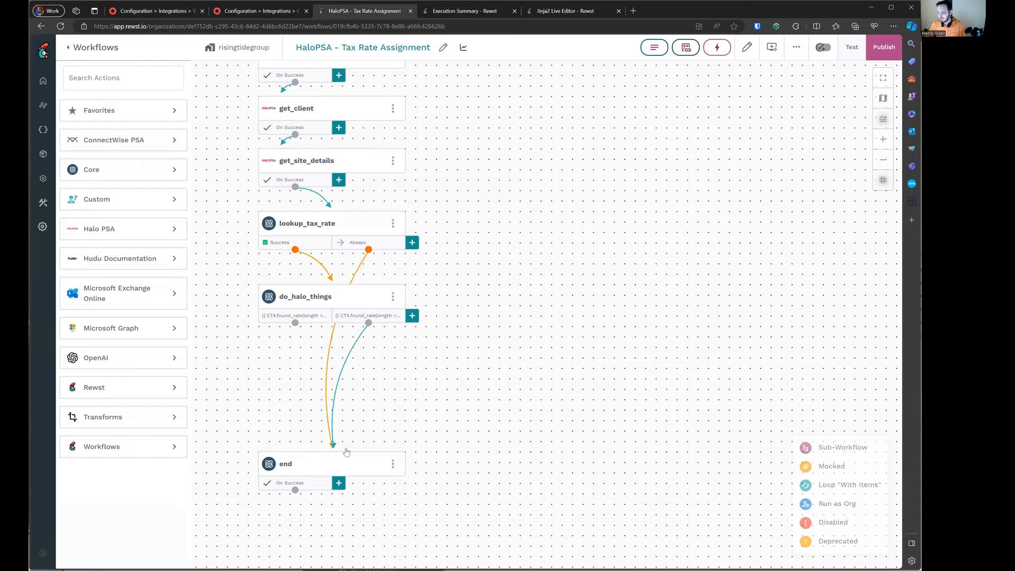
pyautogui.rightClick(292, 355)
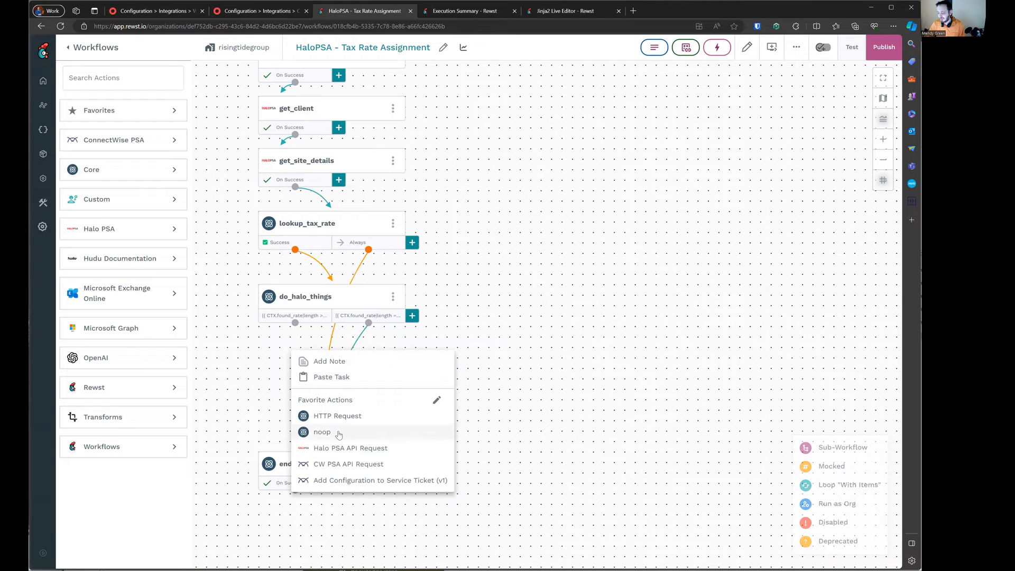
pyautogui.click(322, 432)
pyautogui.moveTo(367, 370); pyautogui.dragTo(335, 375)
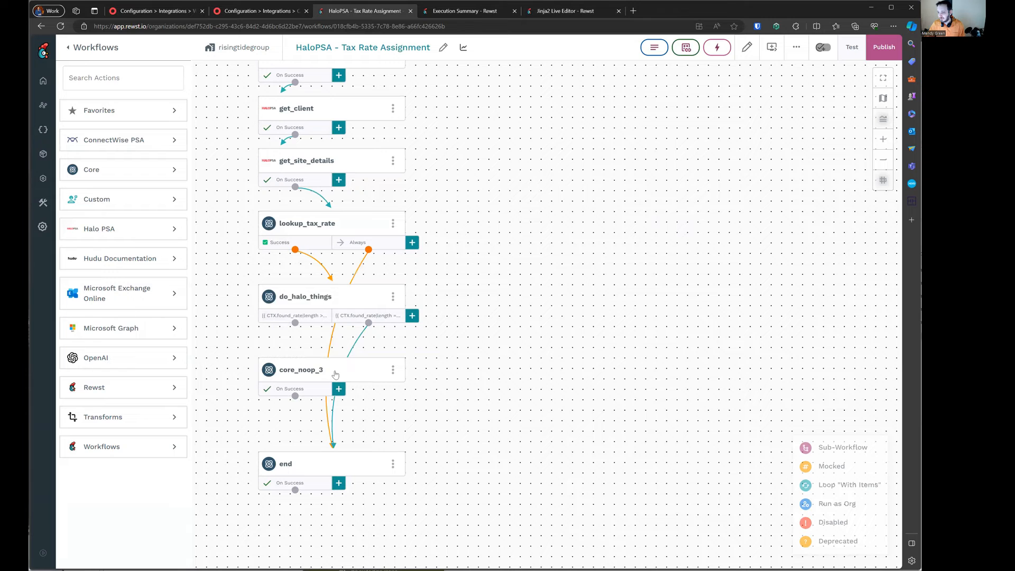
pyautogui.moveTo(333, 454); pyautogui.dragTo(333, 506)
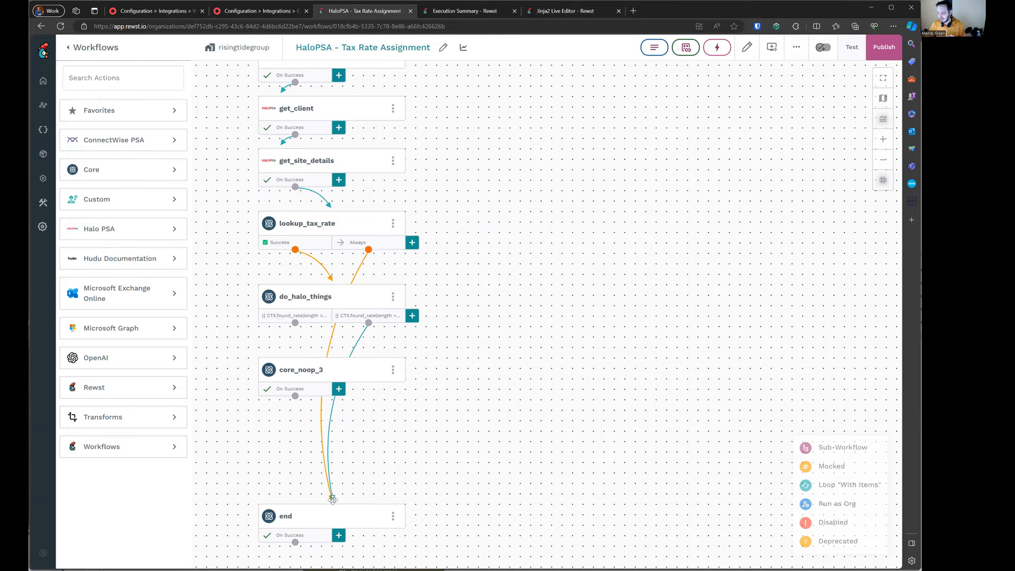
pyautogui.scroll(-1, 334, 483)
pyautogui.press('Delete')
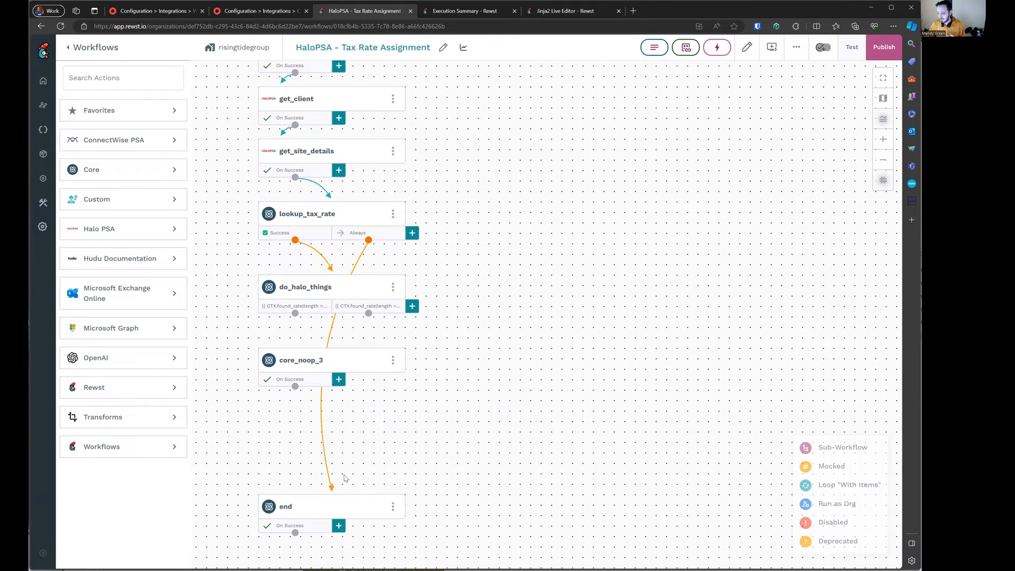
# - Place core_noop_3 between do_halo_things and end, and select its name for renaming
pyautogui.moveTo(325, 363); pyautogui.dragTo(262, 374)
pyautogui.moveTo(454, 384); pyautogui.dragTo(552, 384)
pyautogui.moveTo(365, 374); pyautogui.dragTo(362, 375)
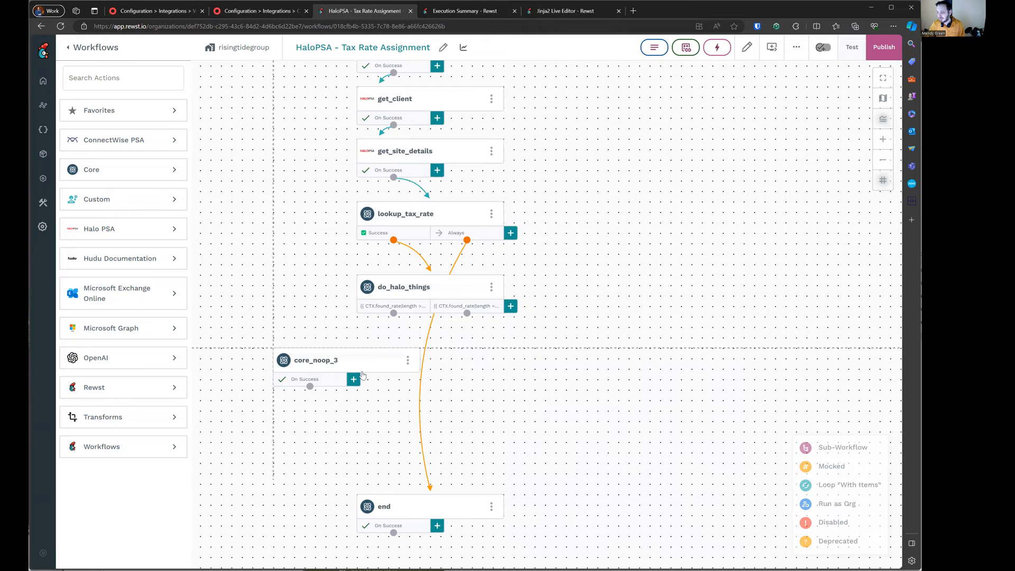
pyautogui.click(365, 369)
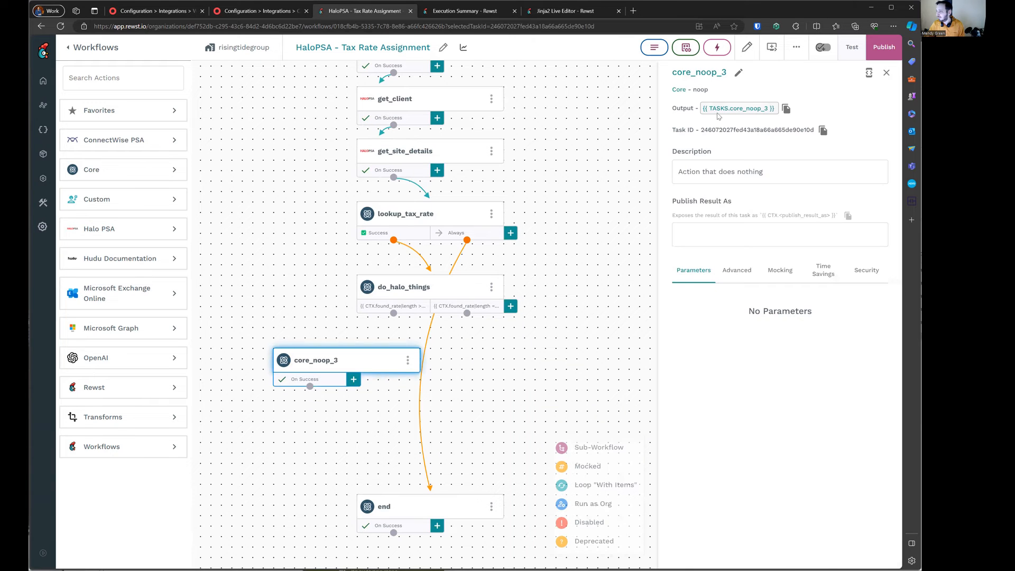
pyautogui.moveTo(316, 366); pyautogui.dragTo(410, 446)
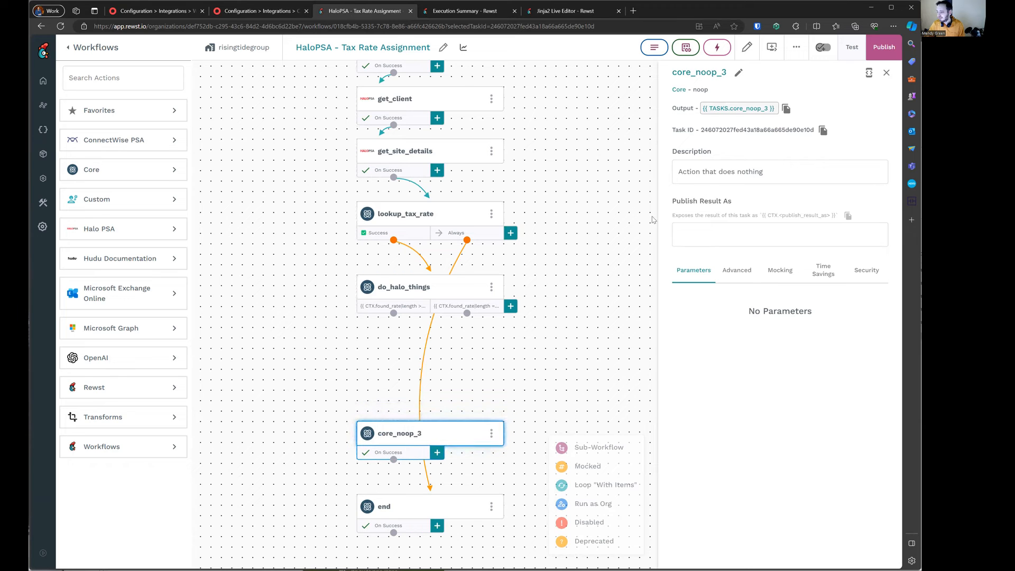
pyautogui.click(738, 73)
pyautogui.doubleClick(719, 77)
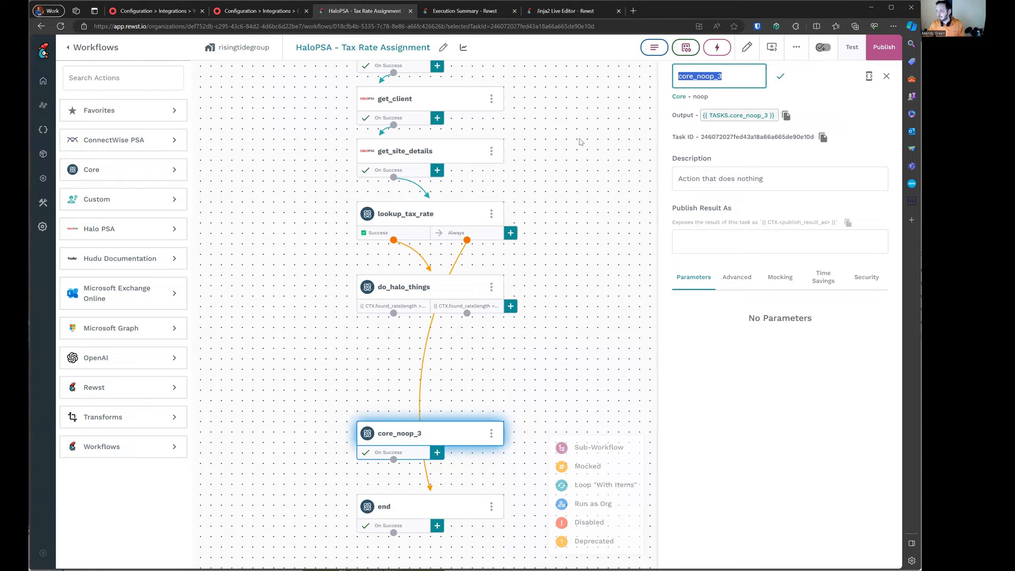
# - Rename the placeholder noop task to apply_rate_to_client
pyautogui.write('aply_rat')
pyautogui.hotkey('ctrl', 'a')
pyautogui.write('appl')
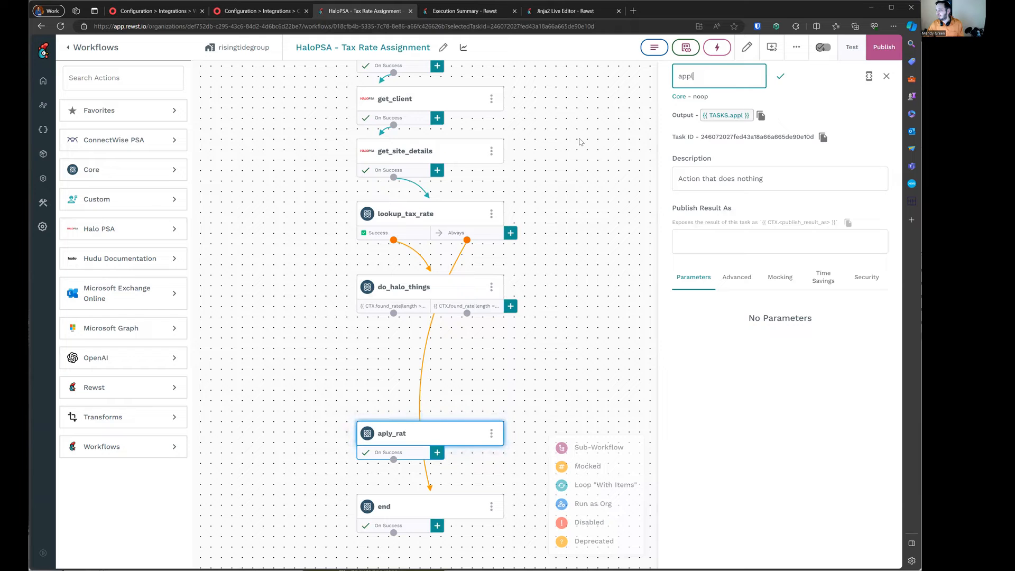
pyautogui.write('y_rate_to_client')
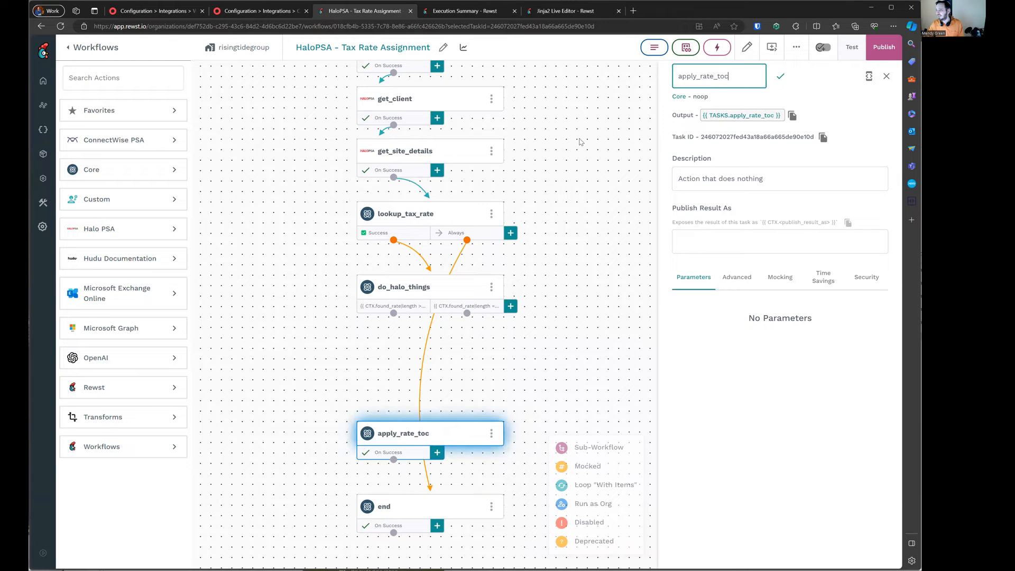
pyautogui.press('Return')
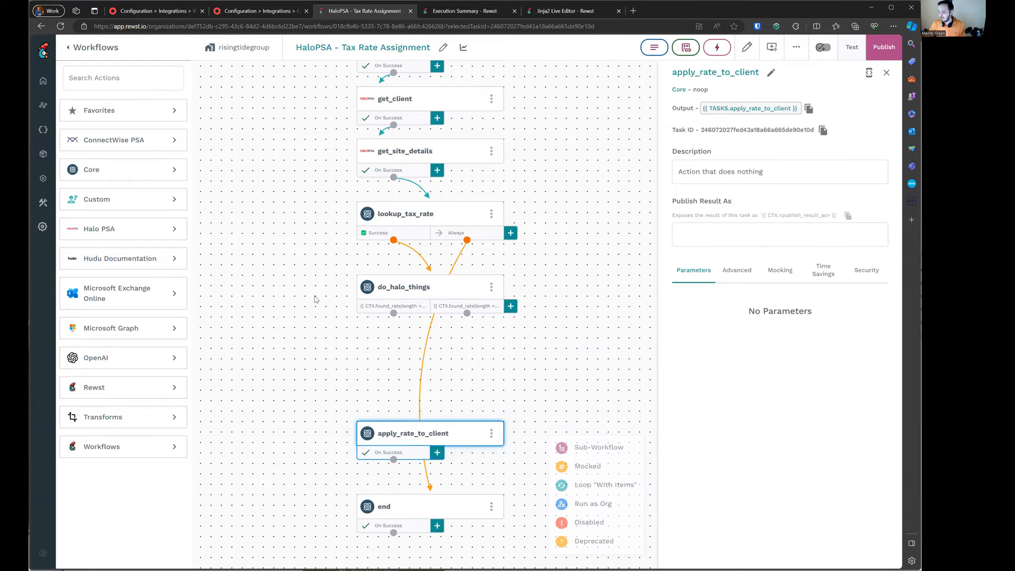
# - Link apply_rate_to_client's On Success path to the end task
pyautogui.moveTo(487, 386); pyautogui.dragTo(481, 370)
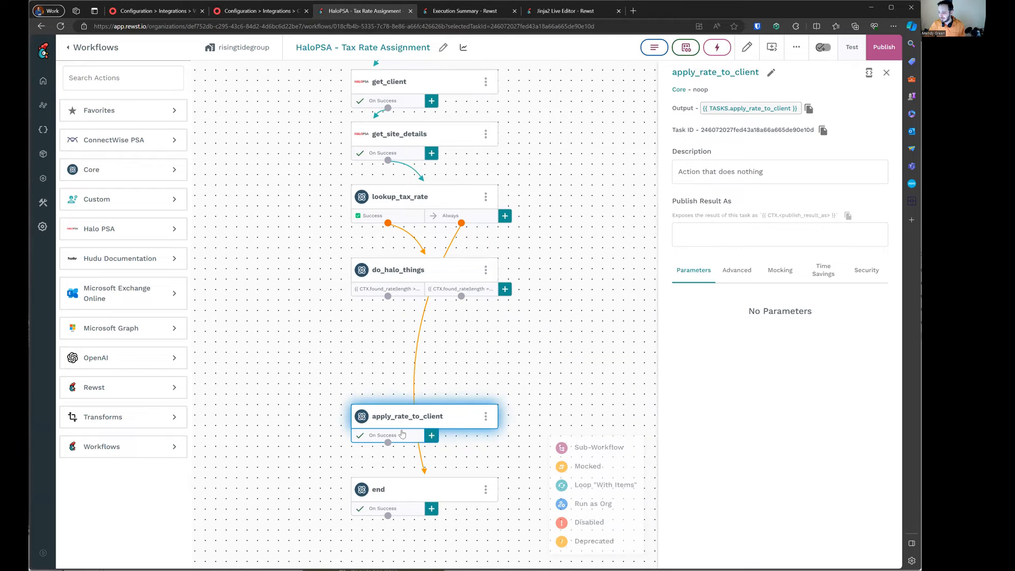
pyautogui.moveTo(401, 495); pyautogui.dragTo(401, 527)
pyautogui.moveTo(389, 443); pyautogui.dragTo(391, 521)
pyautogui.moveTo(412, 424); pyautogui.dragTo(423, 445)
pyautogui.click(389, 333)
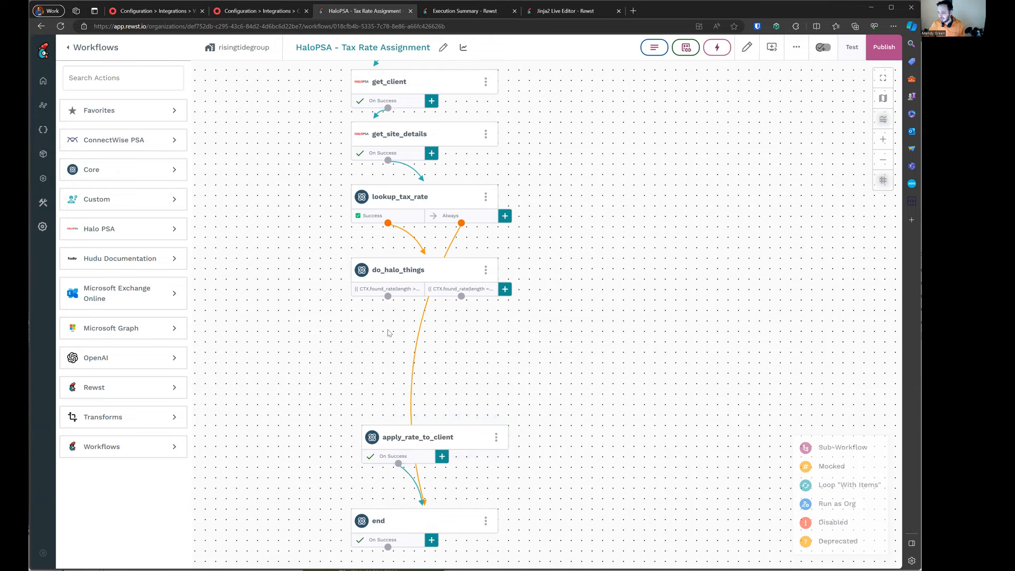
# - Route do_halo_things' found-rate transition to apply_rate_to_client
pyautogui.click(389, 292)
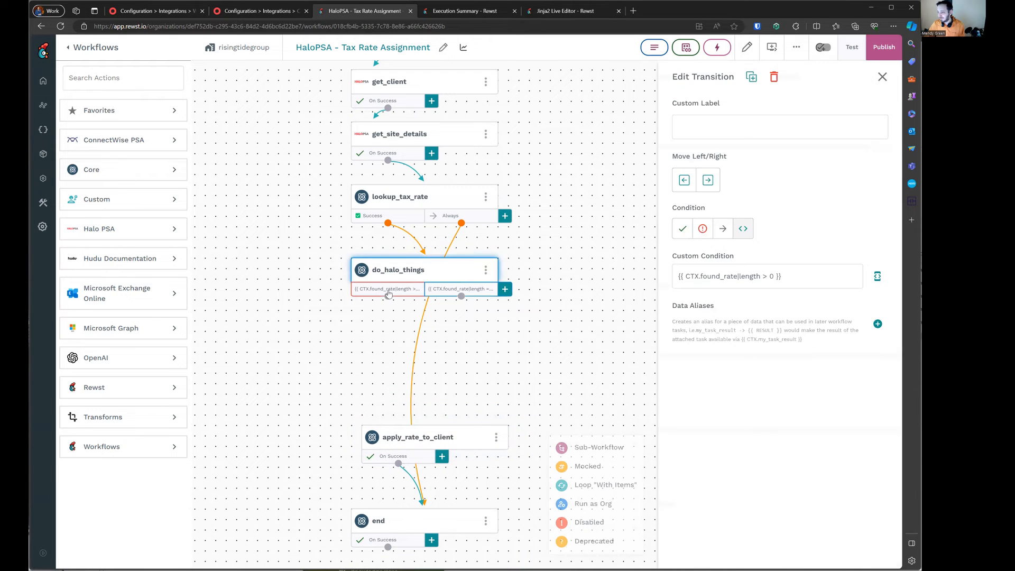
pyautogui.moveTo(388, 296); pyautogui.dragTo(397, 452)
pyautogui.click(383, 331)
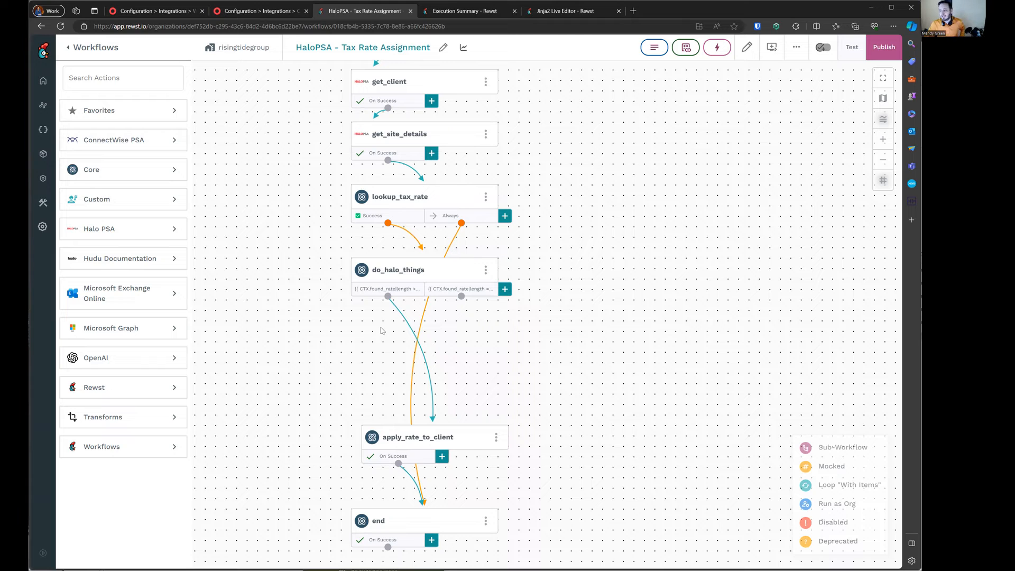
# - Add a noop task between do_halo_things and apply_rate_to_client, fed by the empty-result branch
pyautogui.rightClick(526, 388)
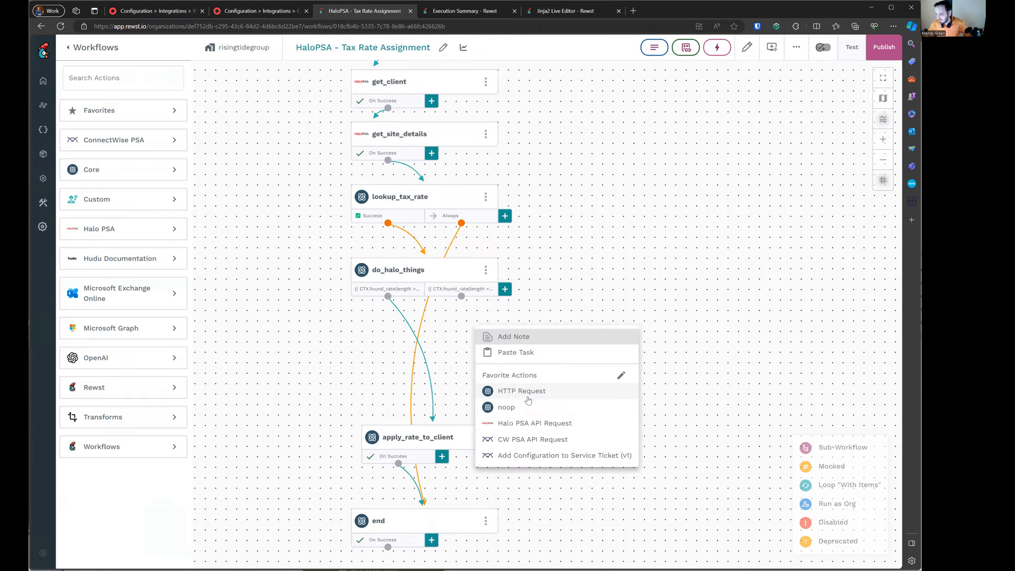
pyautogui.click(526, 405)
pyautogui.moveTo(453, 347); pyautogui.dragTo(423, 355)
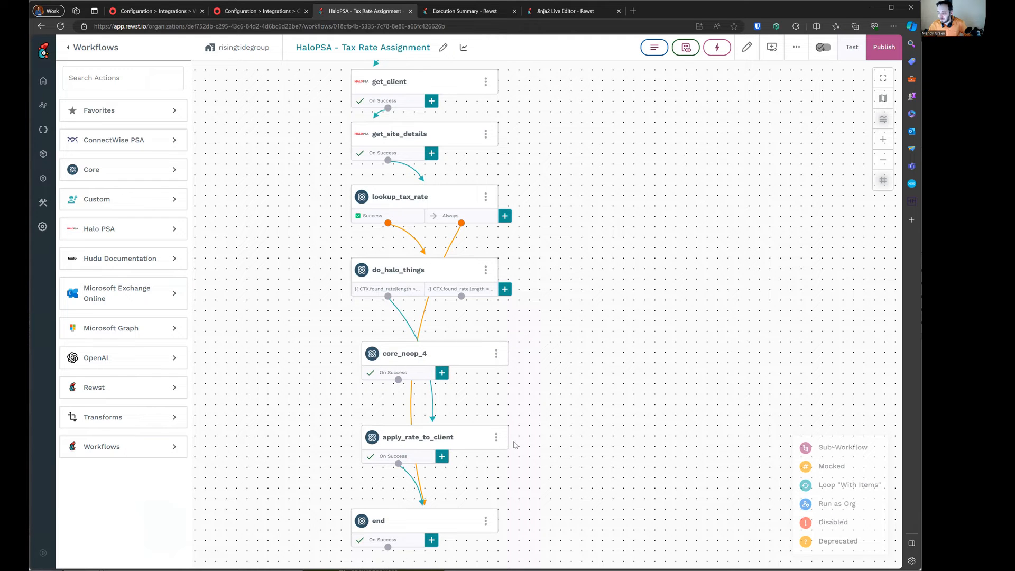
pyautogui.click(443, 358)
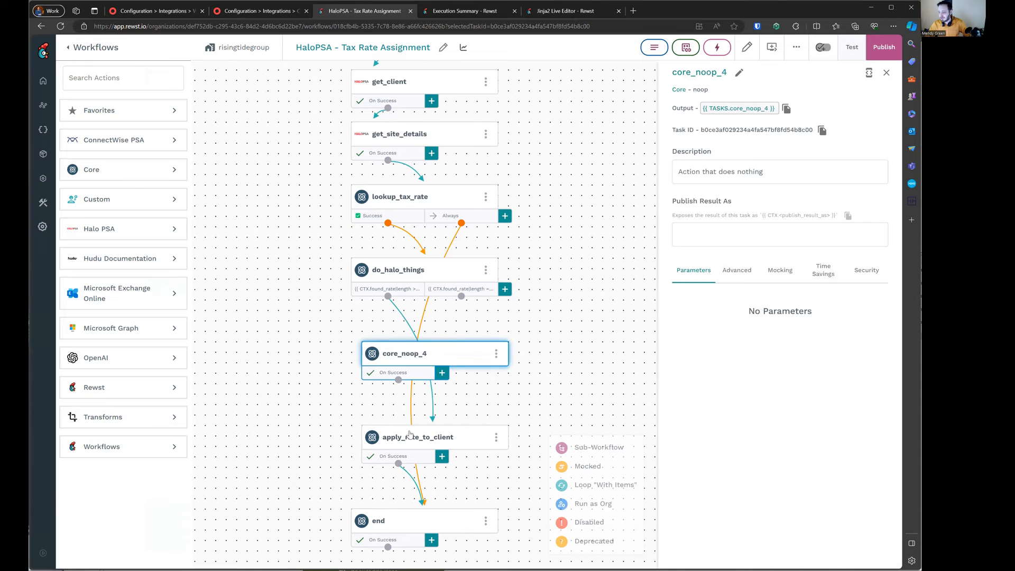
pyautogui.moveTo(463, 297); pyautogui.dragTo(421, 353)
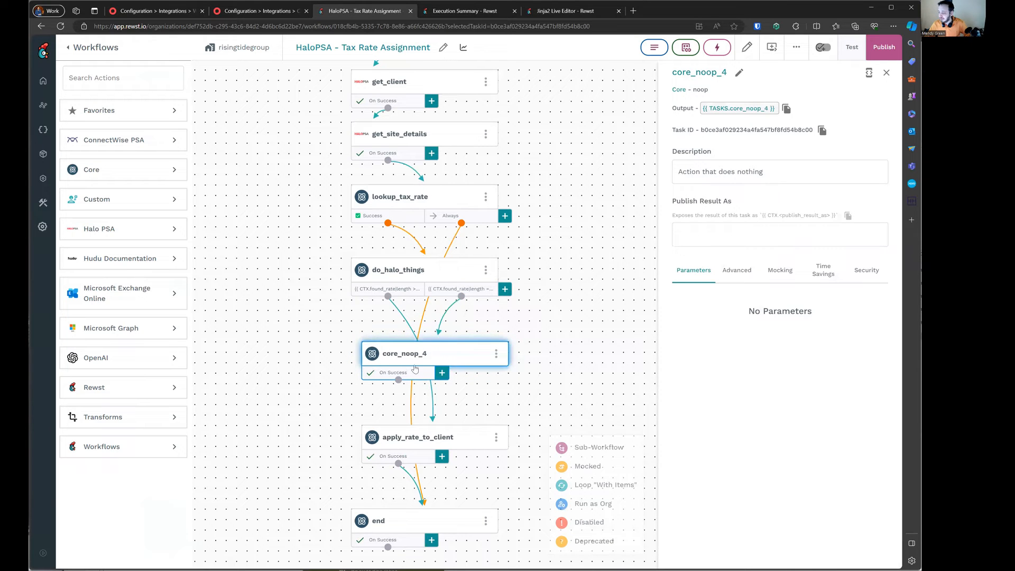
# - Rename the new task create_halo_rate and link its success to apply_rate_to_client
pyautogui.click(712, 76)
pyautogui.write('create_rate_')
pyautogui.press('BackSpace')
pyautogui.press('BackSpace')
pyautogui.press('BackSpace')
pyautogui.press('BackSpace')
pyautogui.press('BackSpace')
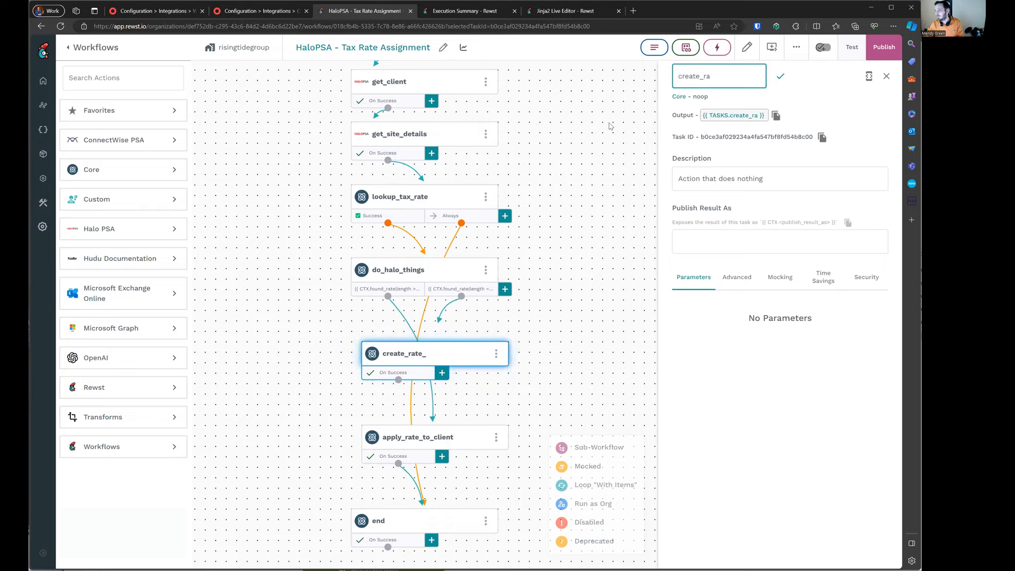
pyautogui.write('halo_rate')
pyautogui.press('Return')
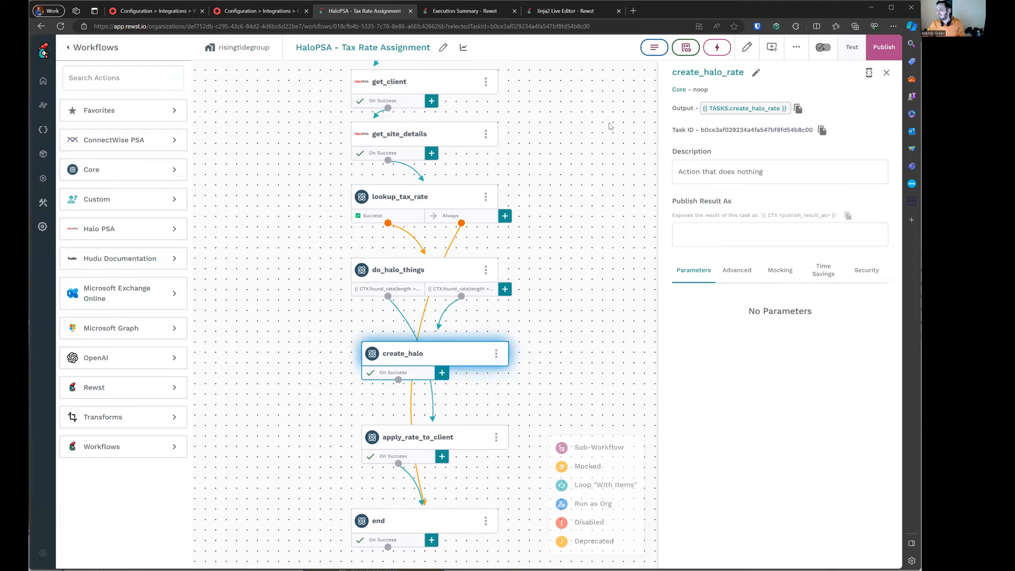
pyautogui.moveTo(400, 379); pyautogui.dragTo(416, 447)
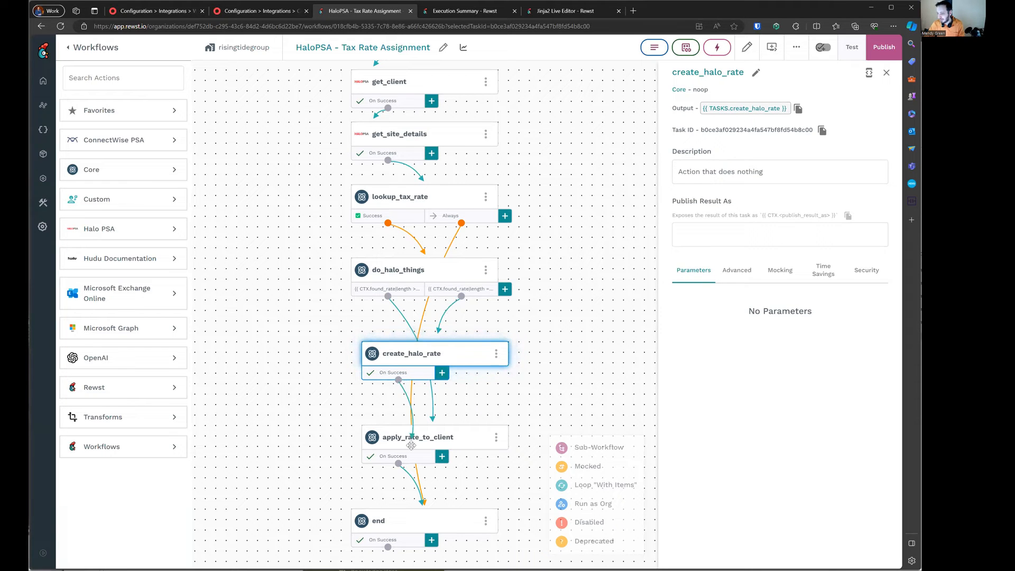
pyautogui.click(527, 408)
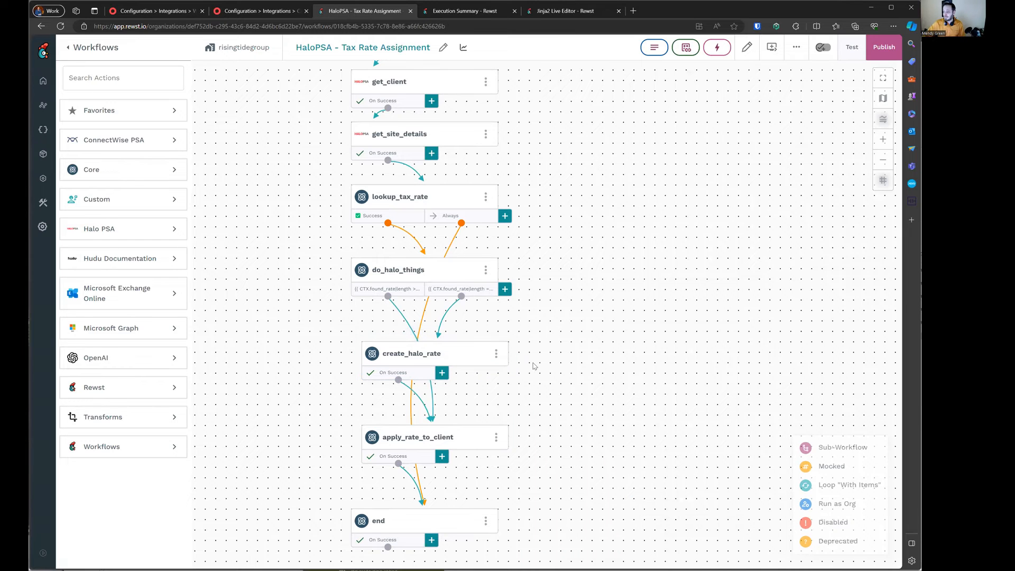
pyautogui.moveTo(543, 367); pyautogui.dragTo(502, 496)
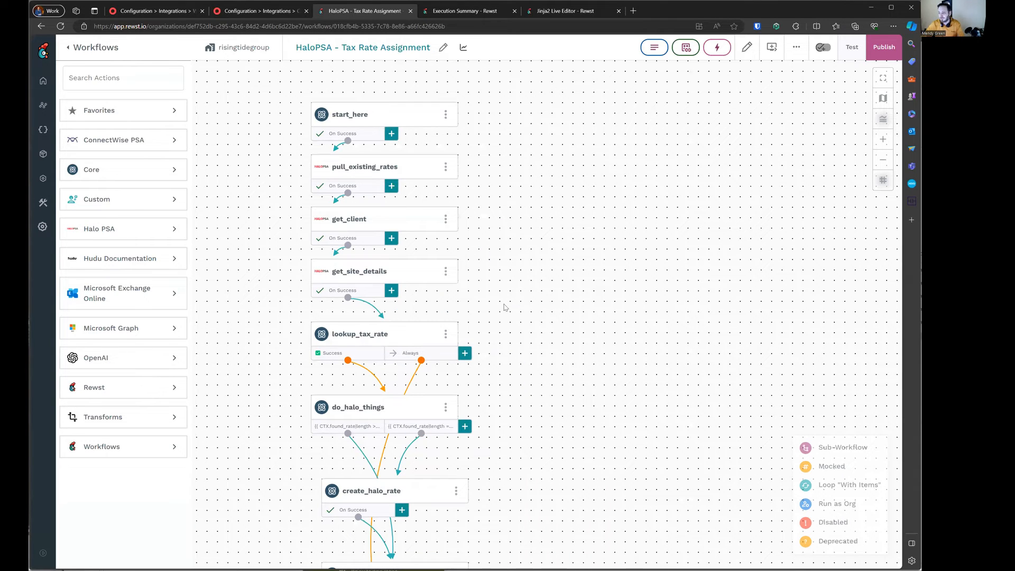
# - Set apply_rate_to_client's Task Transition Criteria Sensitivity to 1
pyautogui.moveTo(505, 302); pyautogui.dragTo(504, 209)
pyautogui.scroll(-3, 481, 204)
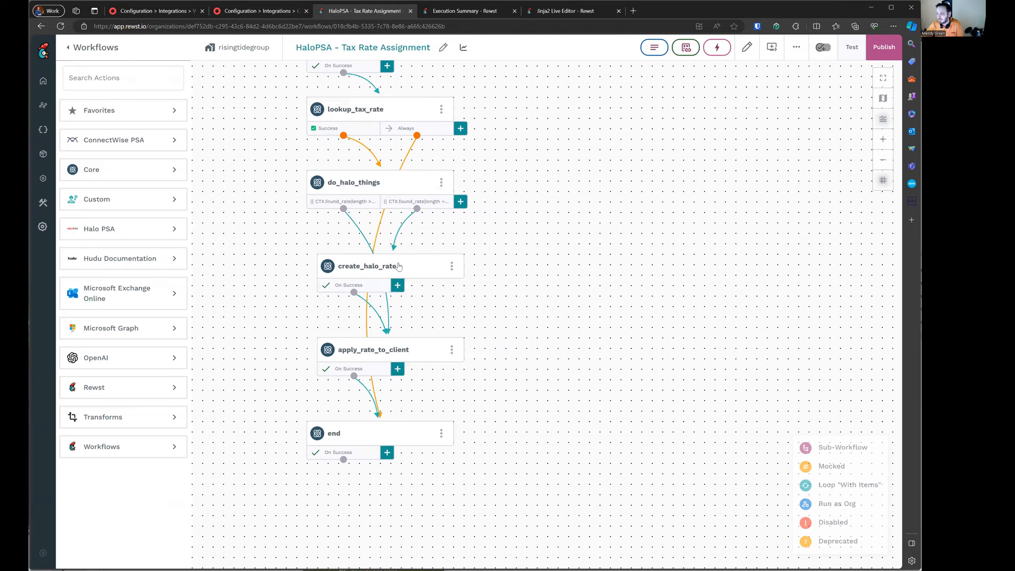
pyautogui.click(388, 352)
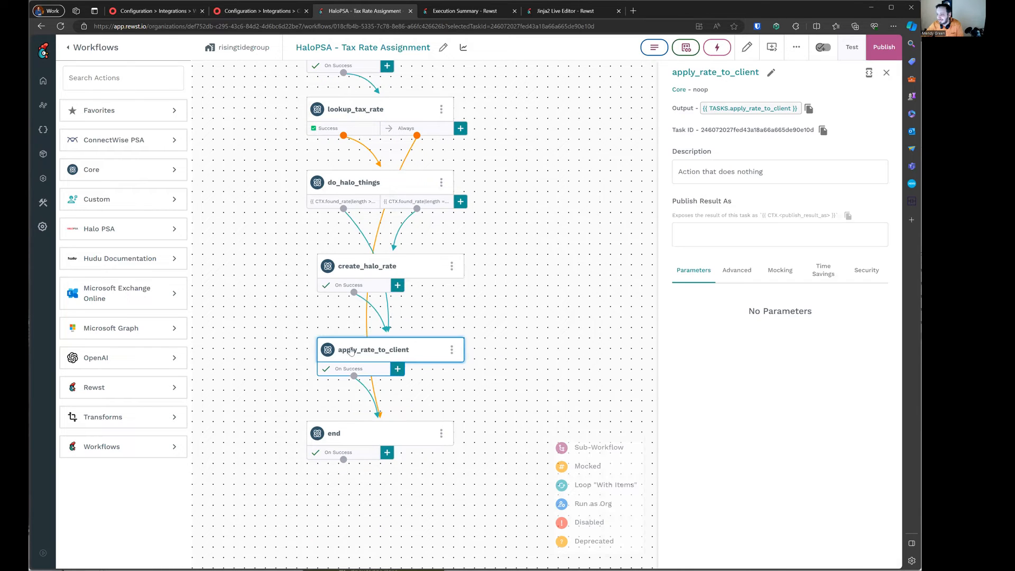
pyautogui.click(738, 271)
pyautogui.moveTo(702, 438); pyautogui.dragTo(646, 441)
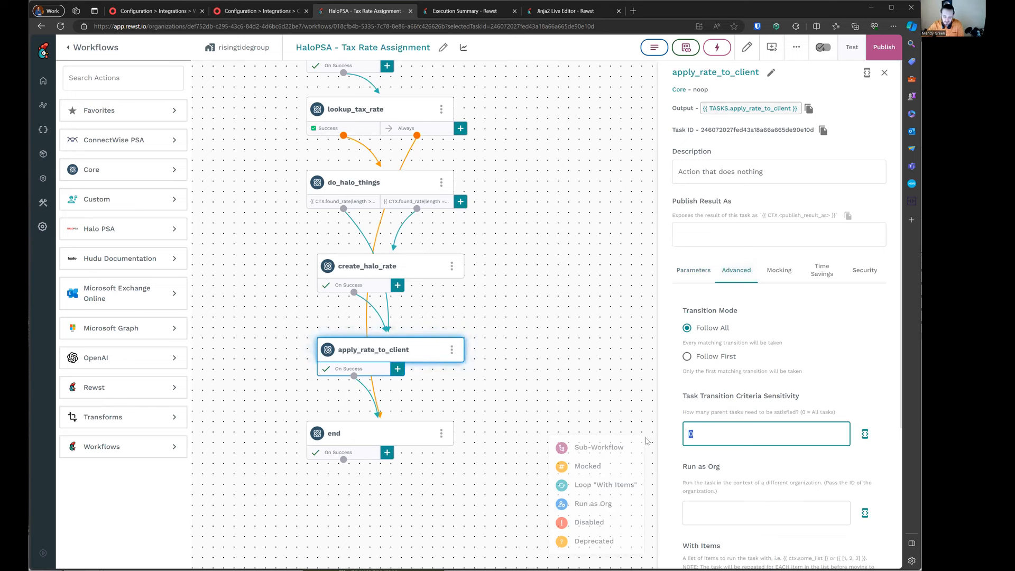
pyautogui.write('1')
pyautogui.click(598, 343)
# - Review do_halo_things and create_halo_rate, then set the end task's sensitivity to 1
pyautogui.click(397, 186)
pyautogui.click(737, 270)
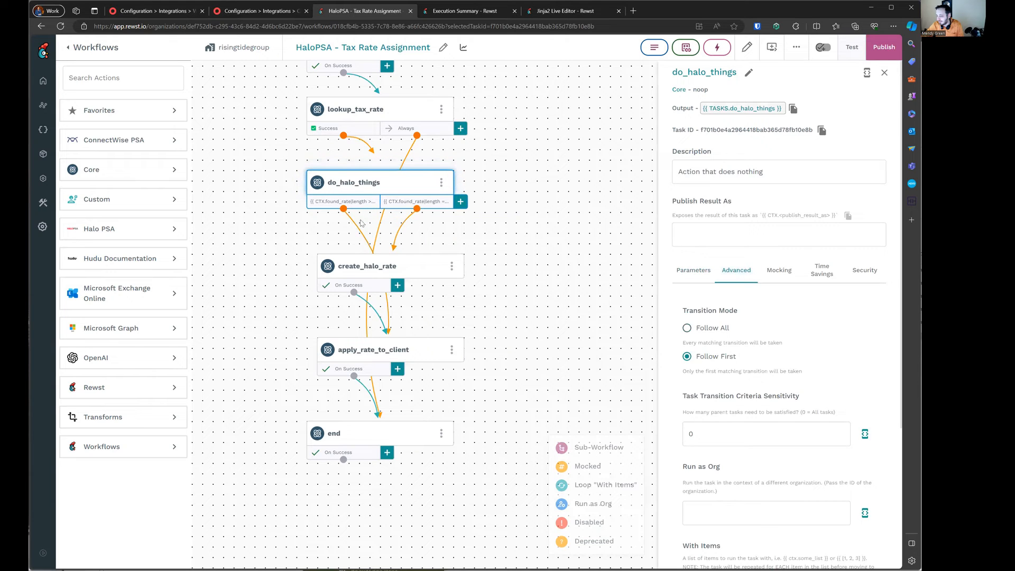
pyautogui.click(531, 355)
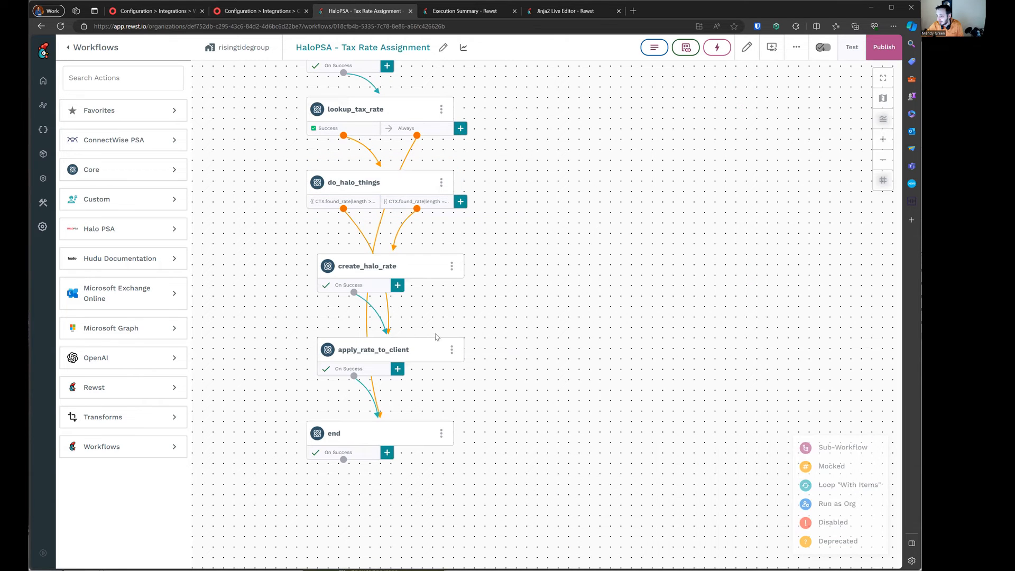
pyautogui.click(378, 272)
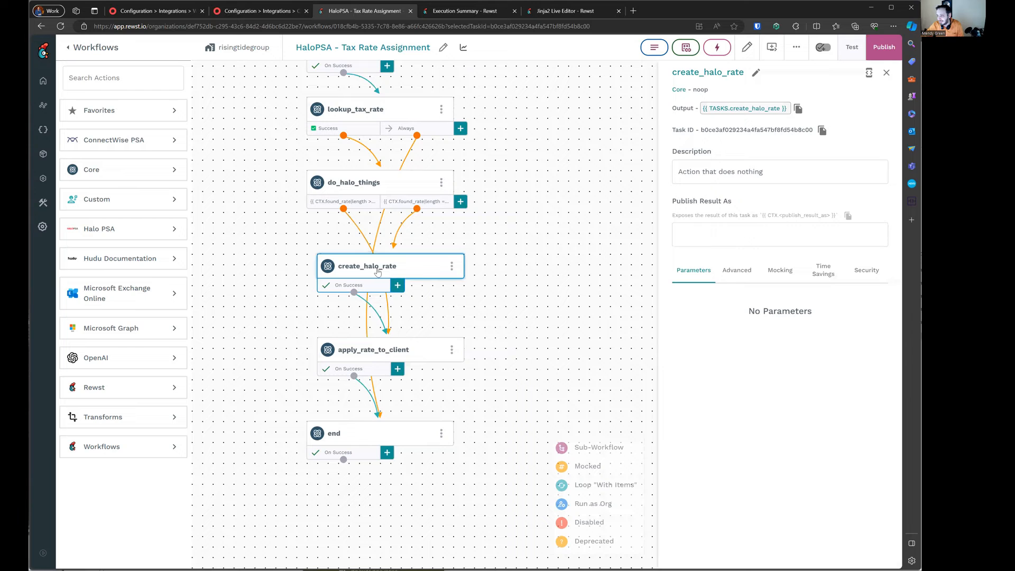
pyautogui.click(401, 347)
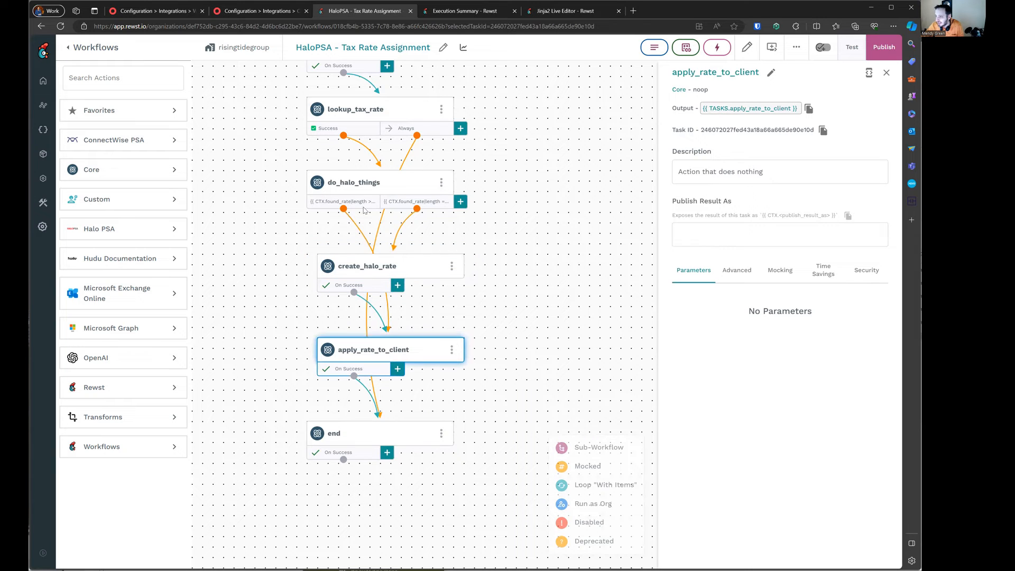
pyautogui.click(378, 430)
pyautogui.click(737, 270)
pyautogui.click(695, 428)
pyautogui.write('1')
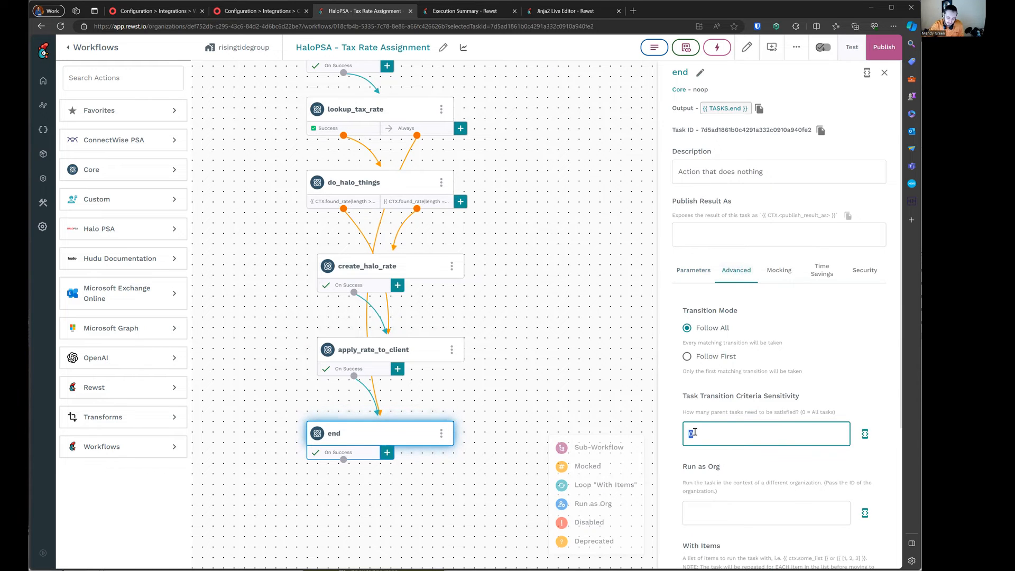
# - Publish the workflow and switch to the Jinja2 Live Editor
pyautogui.click(884, 47)
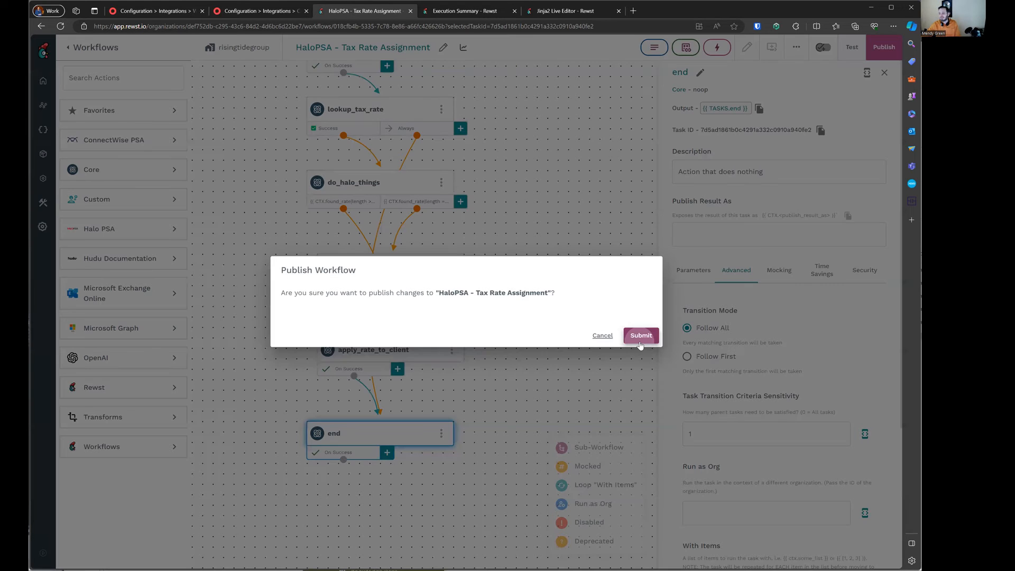
pyautogui.press('Return')
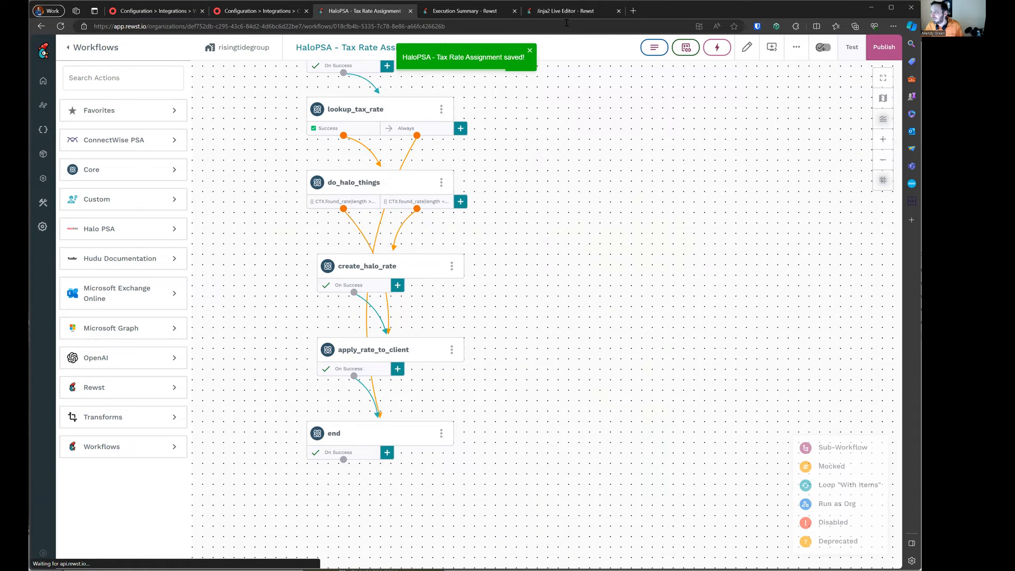
pyautogui.click(563, 14)
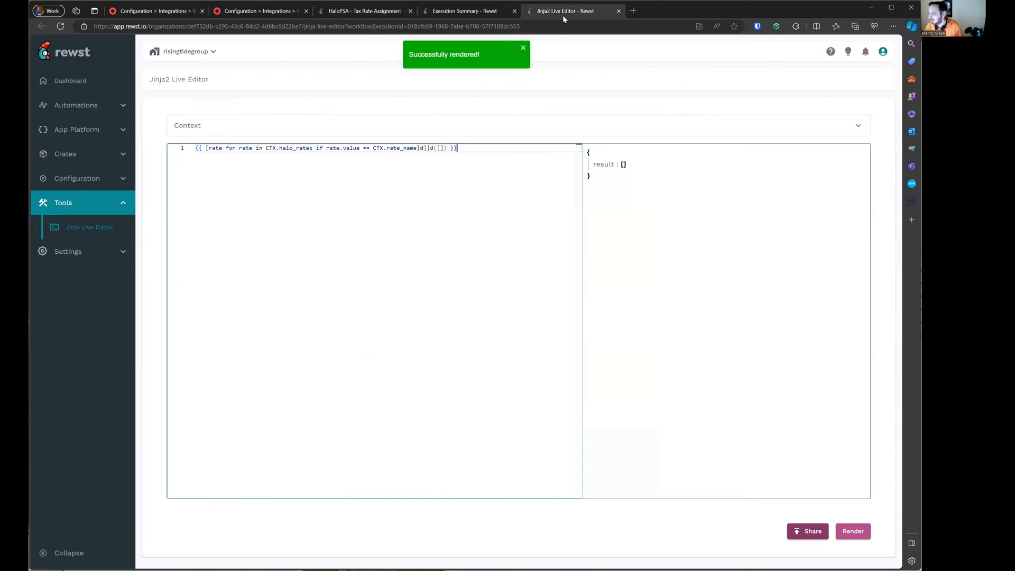
# - Re-run the workflow from the execution summary with the same inputs
pyautogui.click(434, 10)
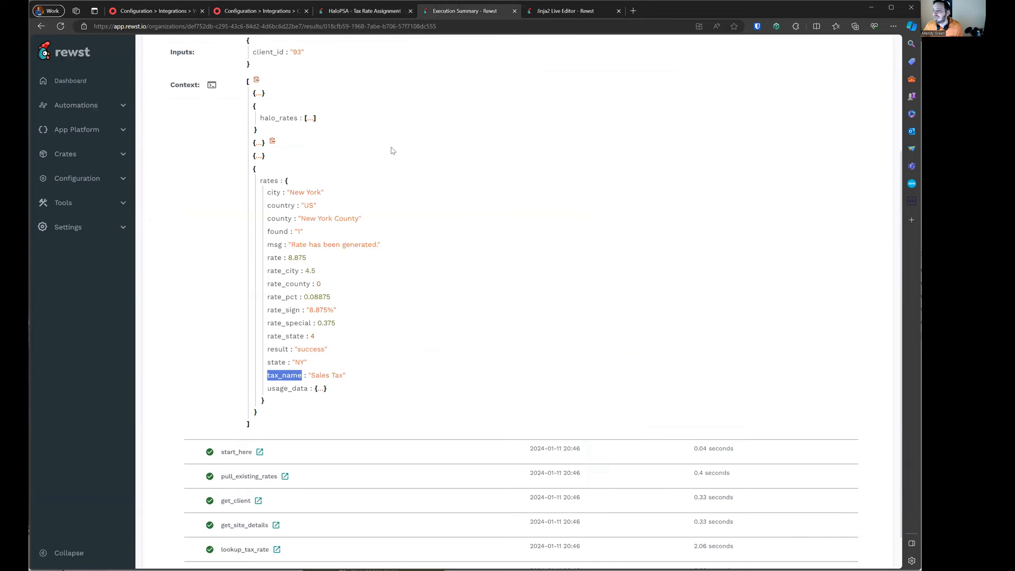
pyautogui.scroll(3, 389, 150)
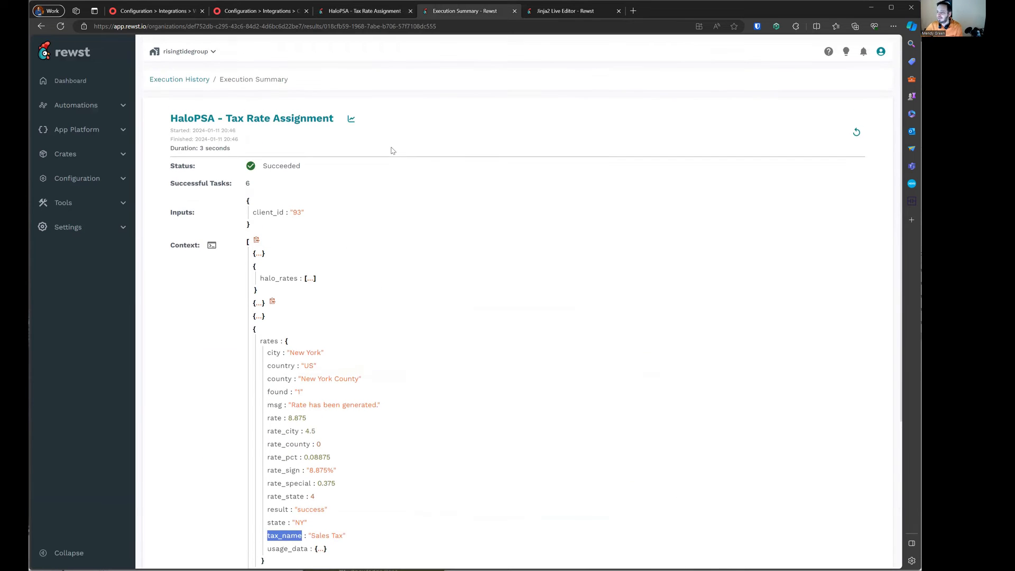
pyautogui.click(857, 133)
pyautogui.click(611, 421)
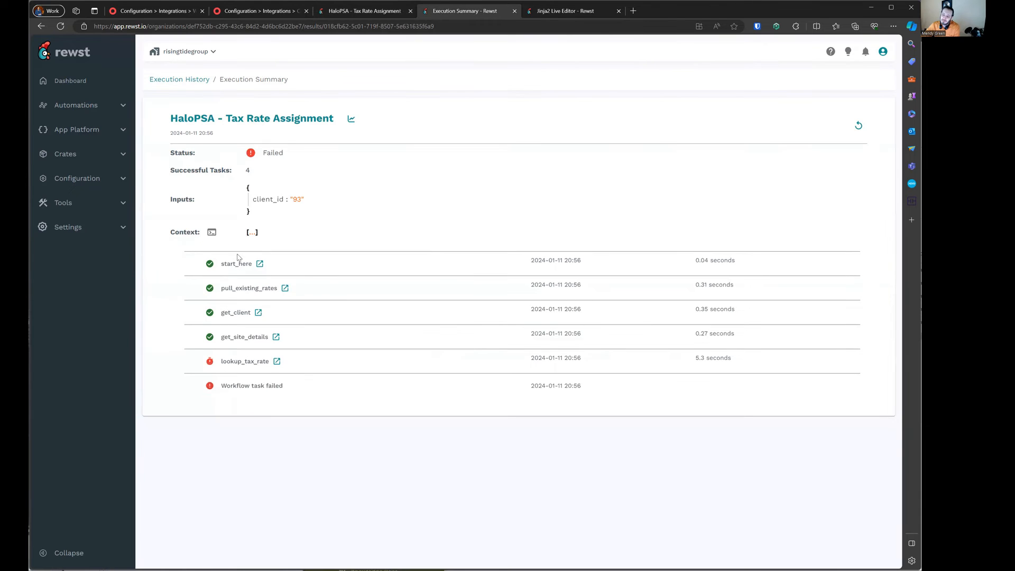
# - Read the failed lookup_tax_rate task's timeout error in the run results
pyautogui.click(318, 361)
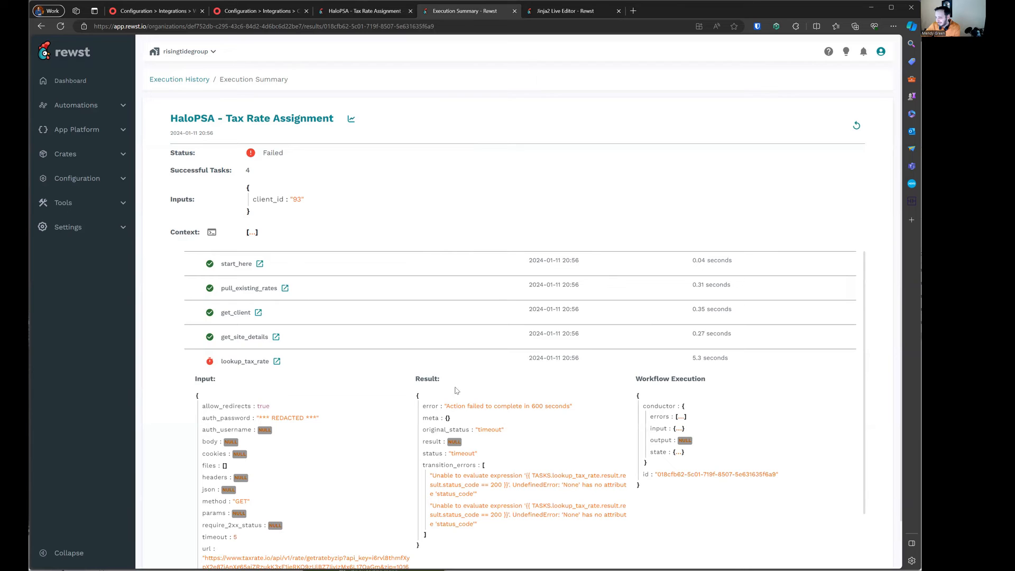
pyautogui.scroll(-1, 468, 371)
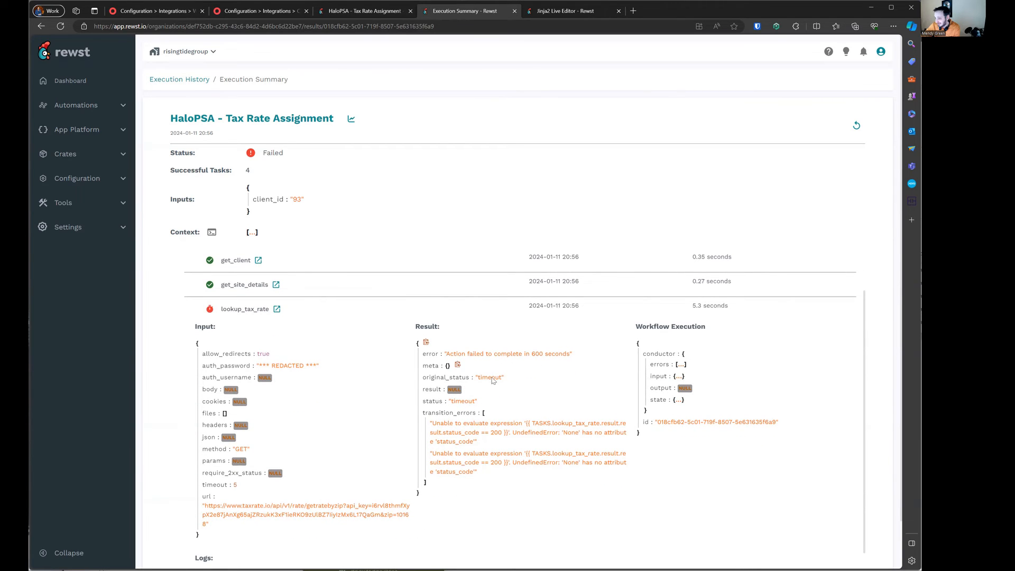
pyautogui.click(300, 311)
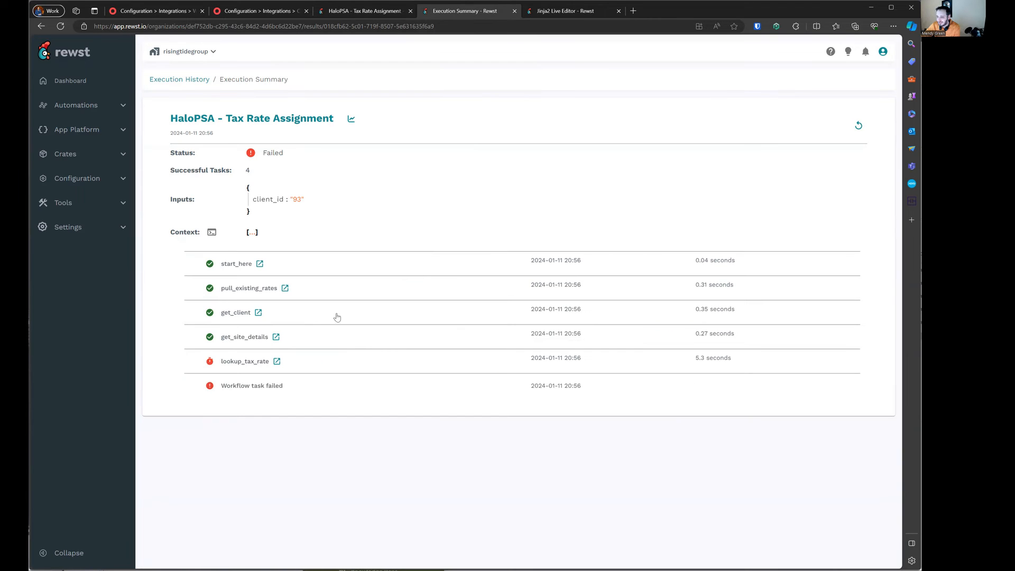
pyautogui.click(353, 361)
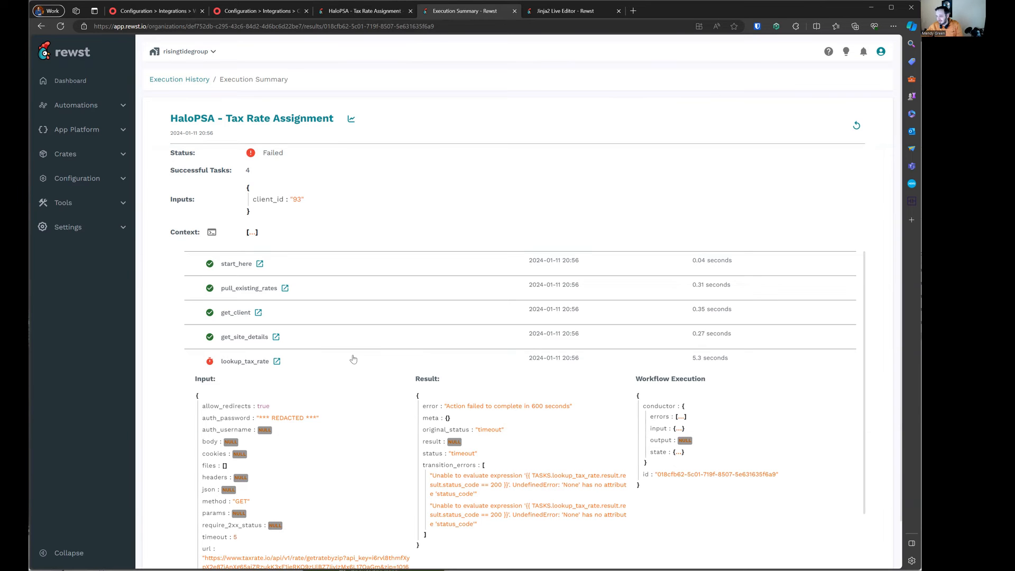
pyautogui.click(349, 15)
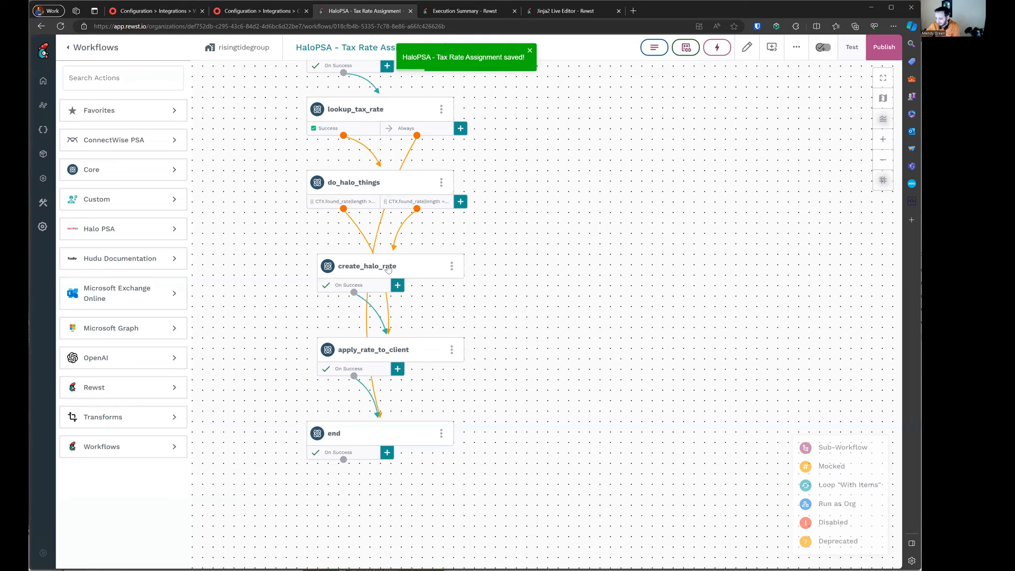
# - Change lookup_tax_rate's Timeout parameter from 5 to 30
pyautogui.click(387, 113)
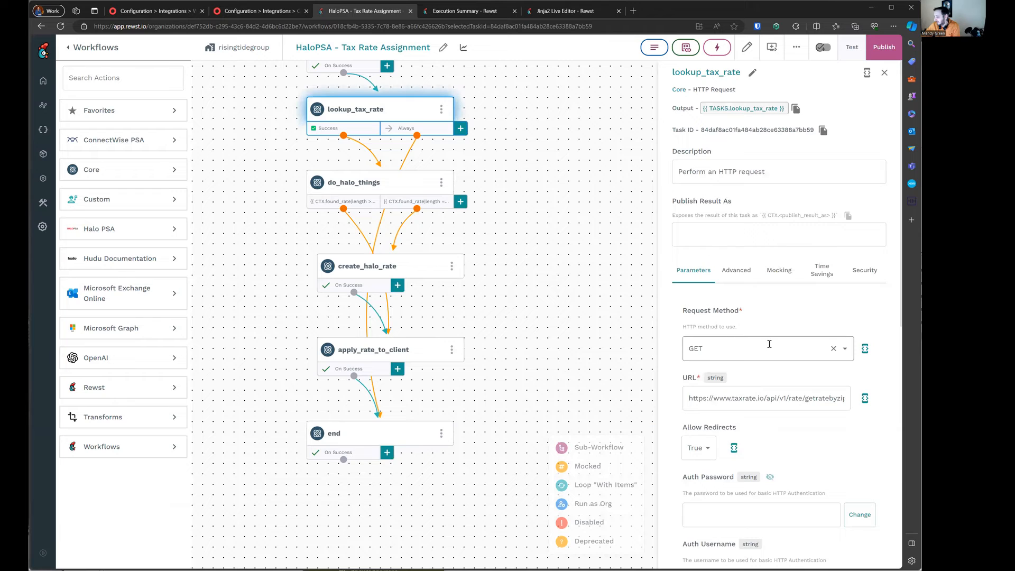
pyautogui.scroll(-8, 718, 465)
pyautogui.click(791, 537)
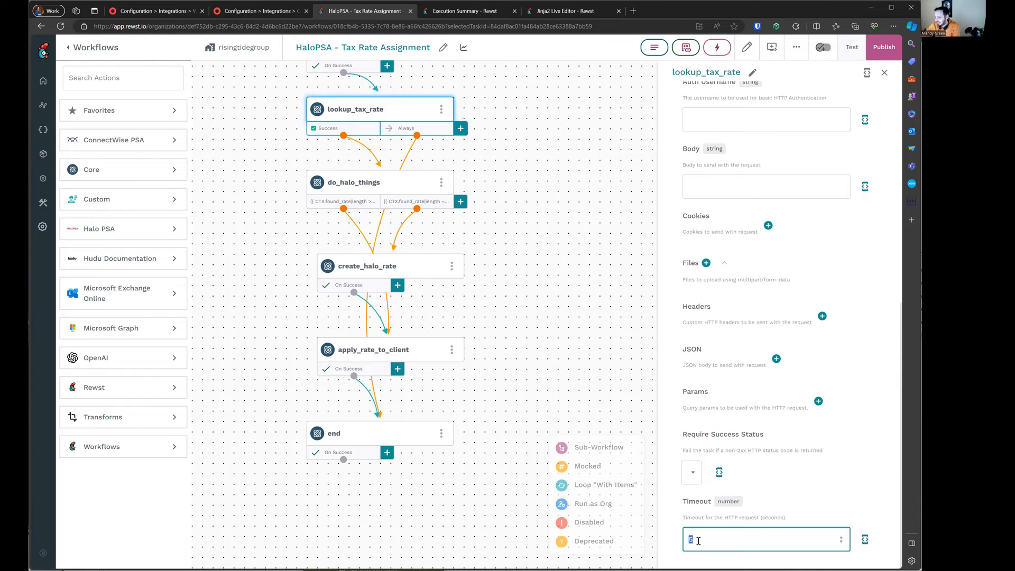
pyautogui.hotkey('ctrl', 'a')
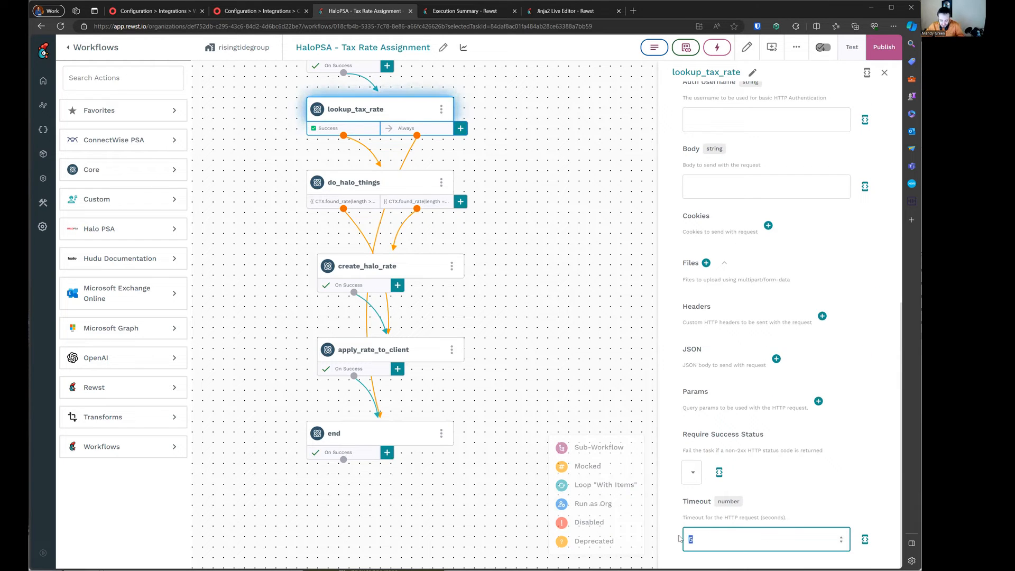
pyautogui.write('30')
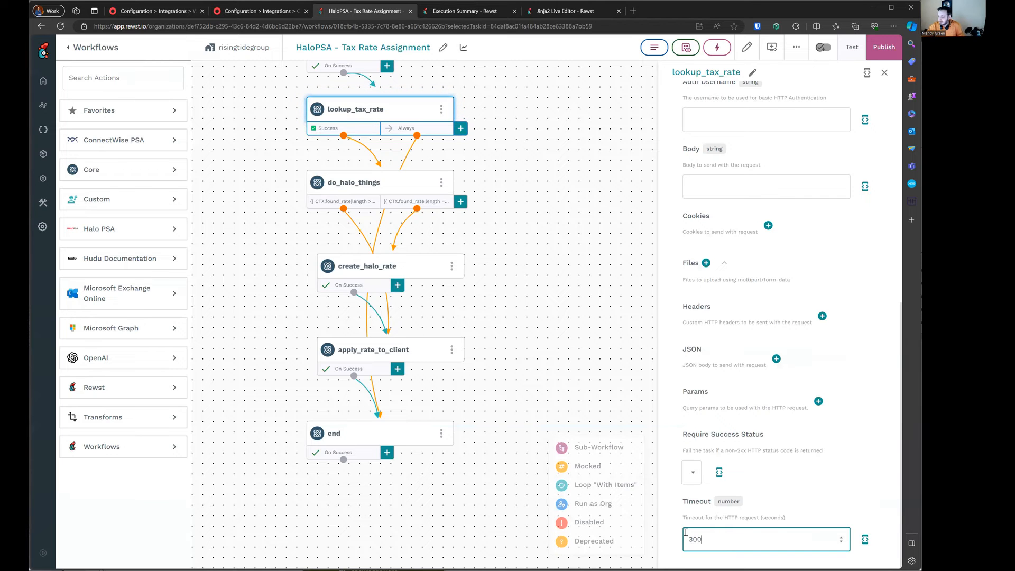
# - Save the workflow and return to the failed run's Execution Summary
pyautogui.click(877, 53)
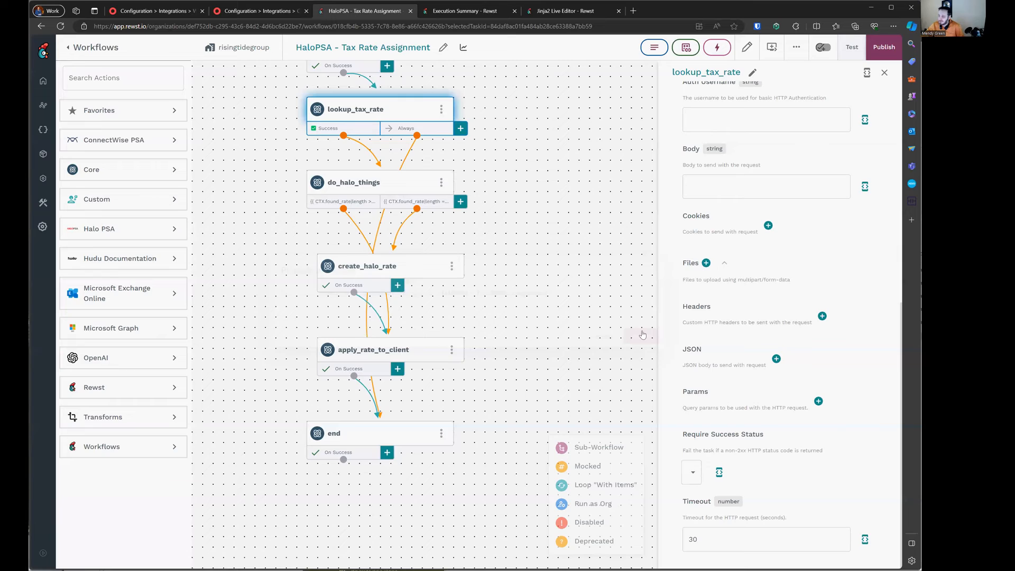
pyautogui.press('Return')
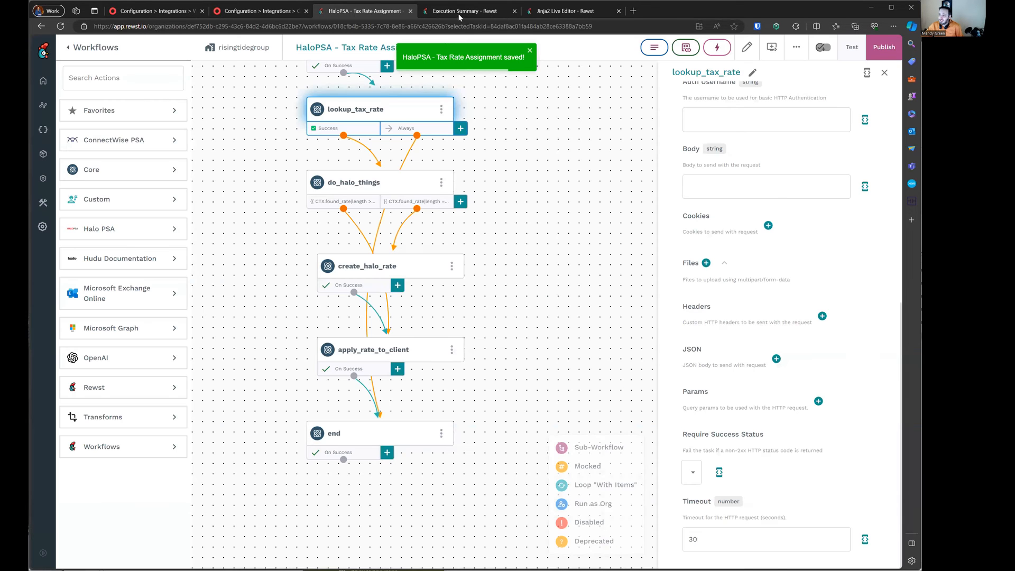
pyautogui.click(459, 10)
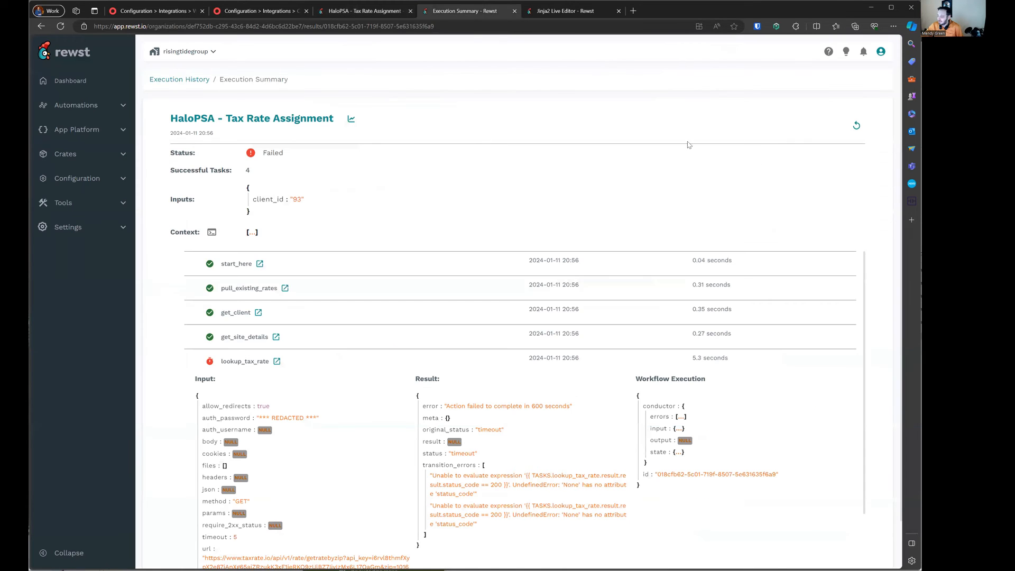
# - Re-run the workflow with the same inputs and reload to see the finished run
pyautogui.click(857, 125)
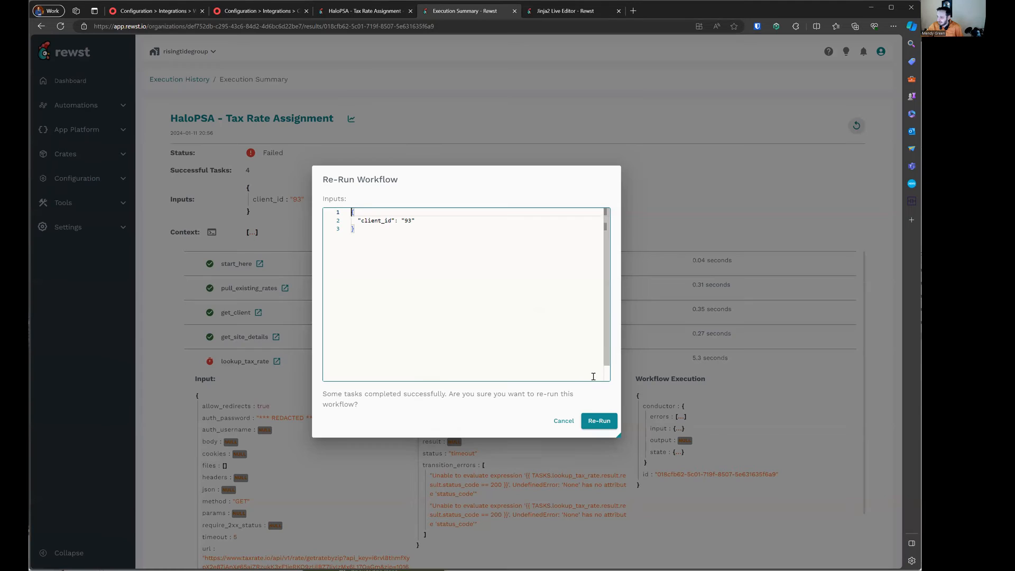
pyautogui.click(599, 422)
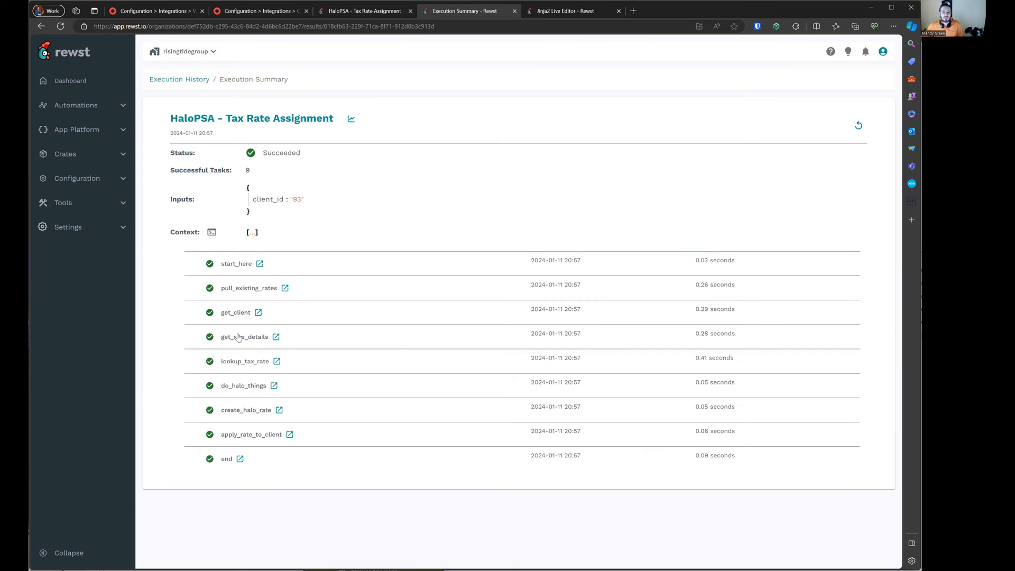
pyautogui.moveTo(251, 232)
pyautogui.click(61, 27)
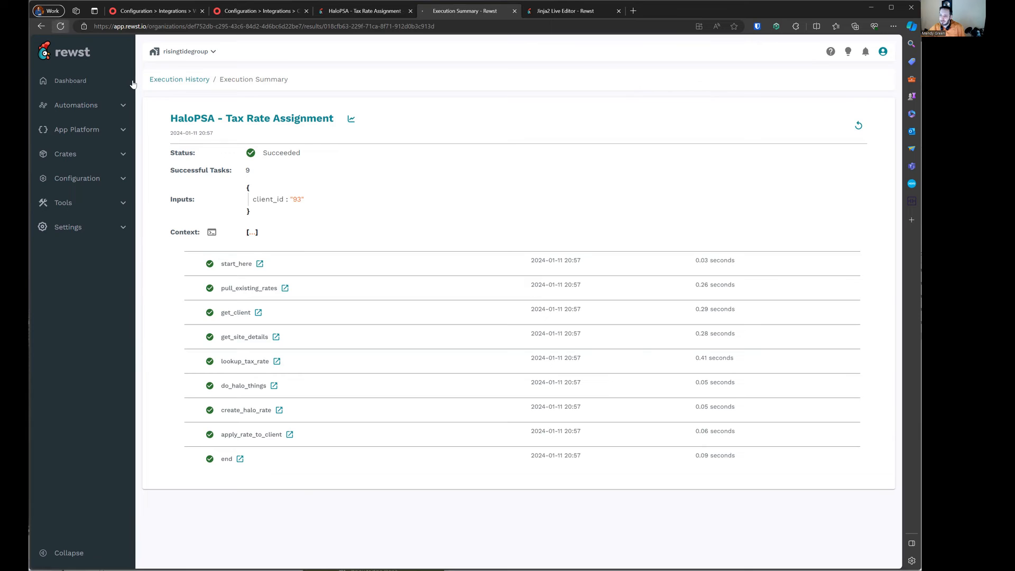
# - Inspect the run's context objects, including main_site_id and zip_code
pyautogui.click(252, 246)
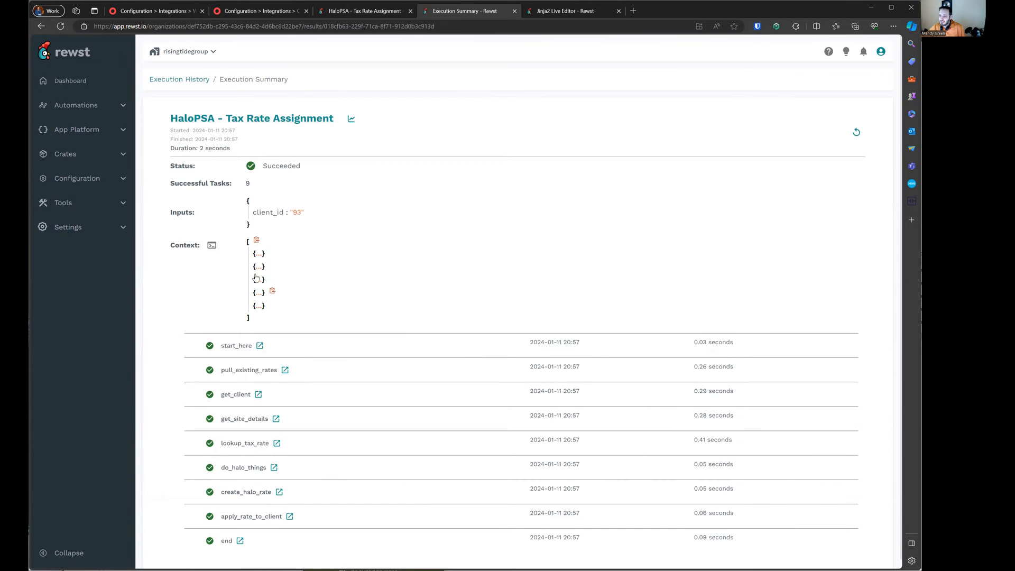
pyautogui.click(256, 269)
pyautogui.click(254, 268)
pyautogui.click(257, 280)
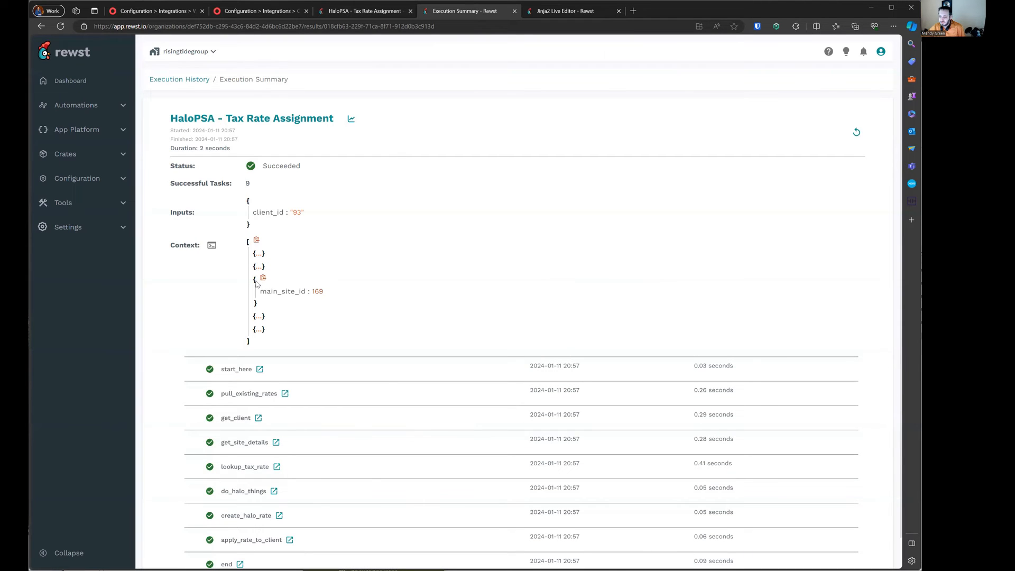
pyautogui.click(254, 280)
pyautogui.click(256, 292)
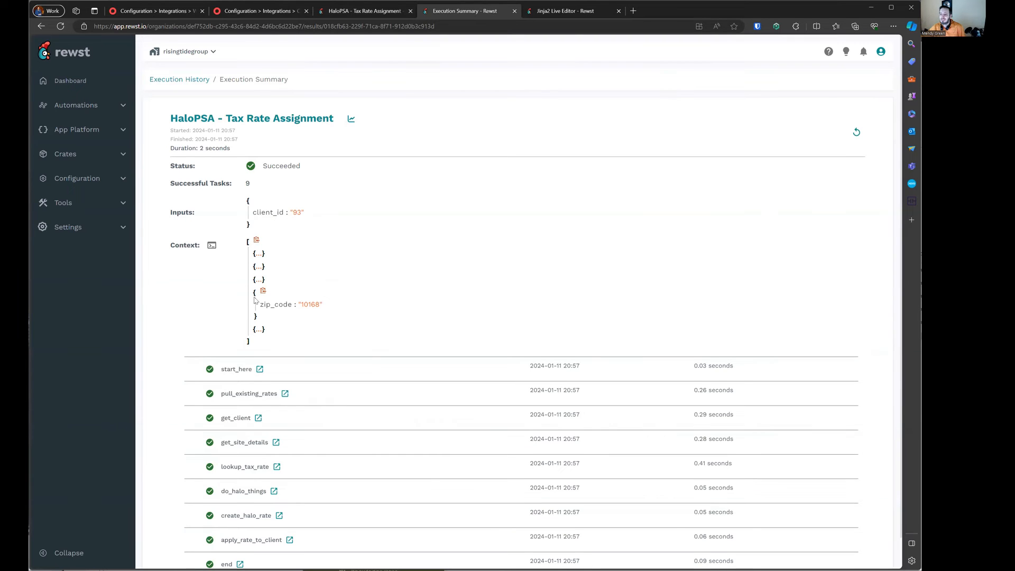
pyautogui.click(255, 294)
pyautogui.click(256, 305)
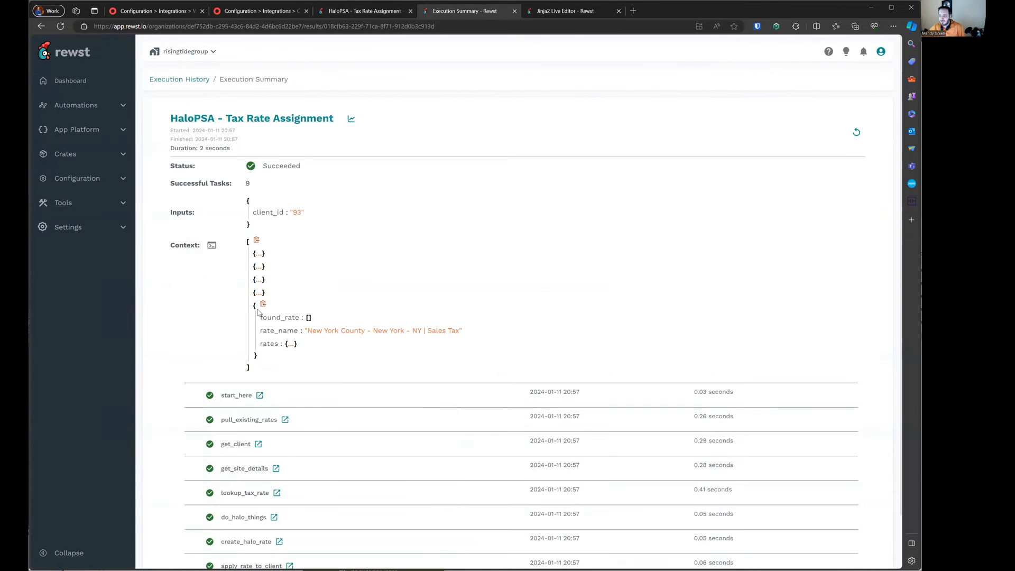
# - Examine the empty found_rate list and the rates object's tax details
pyautogui.click(274, 320)
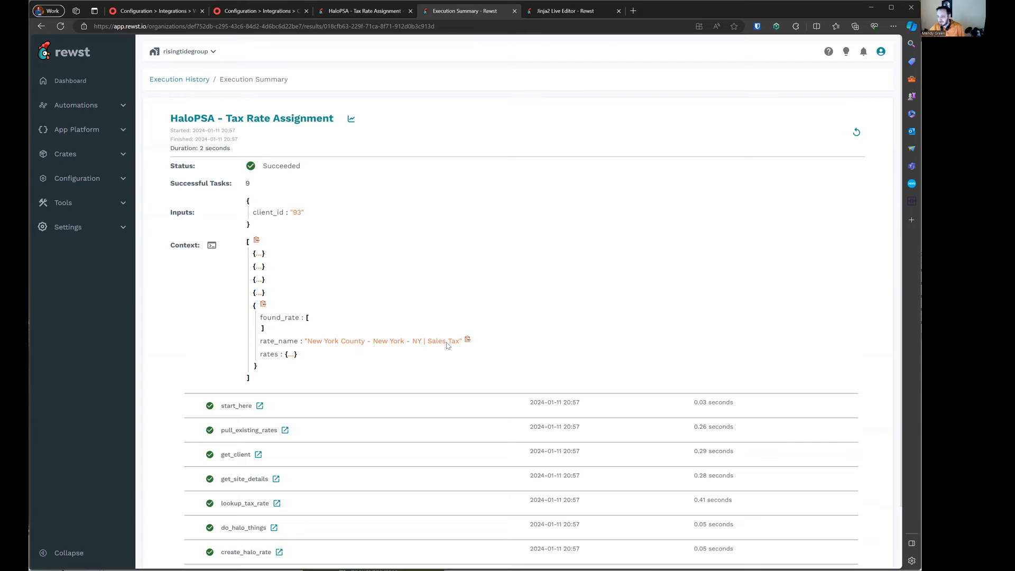
pyautogui.click(291, 355)
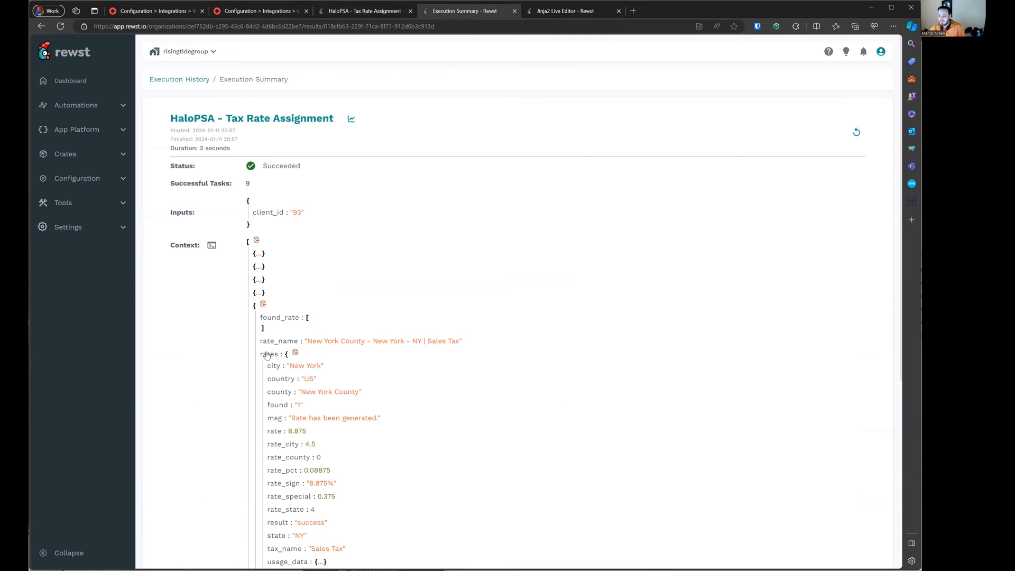
pyautogui.scroll(-3, 297, 372)
pyautogui.scroll(2, 272, 287)
pyautogui.click(272, 274)
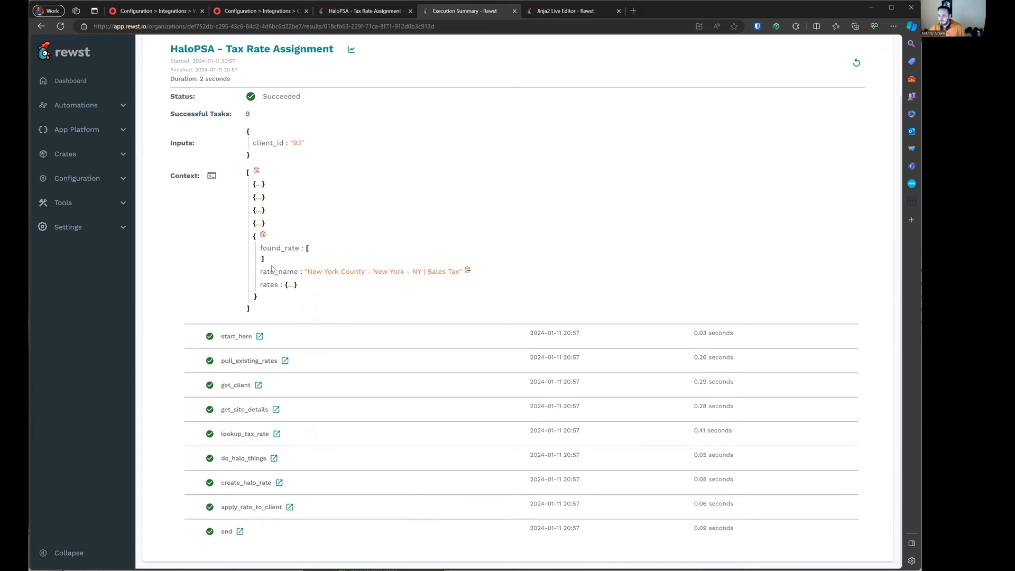
pyautogui.doubleClick(270, 248)
pyautogui.moveTo(293, 260); pyautogui.dragTo(294, 265)
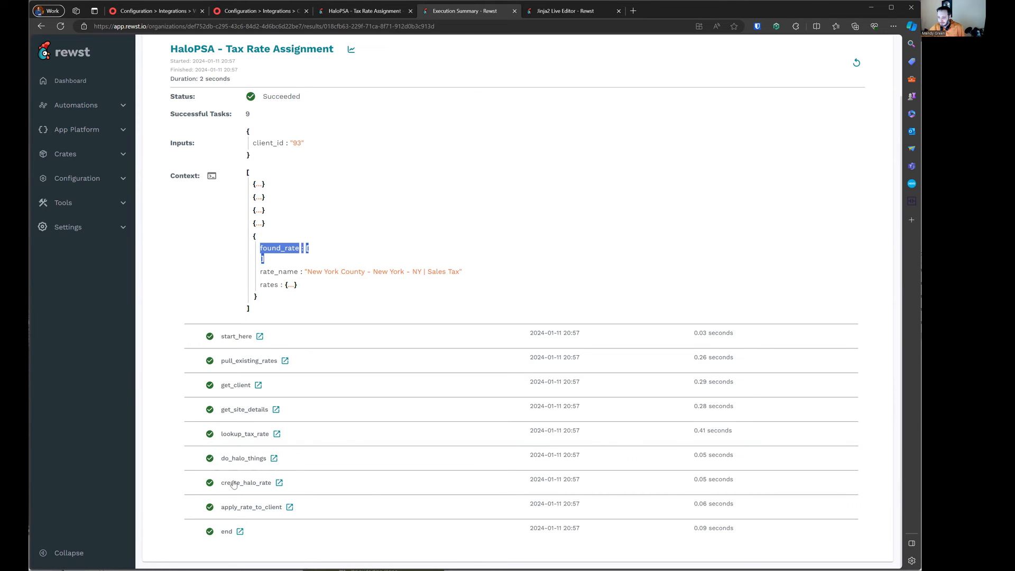
# - Check the create_halo_rate and apply_rate_to_client task results
pyautogui.click(259, 483)
pyautogui.click(260, 480)
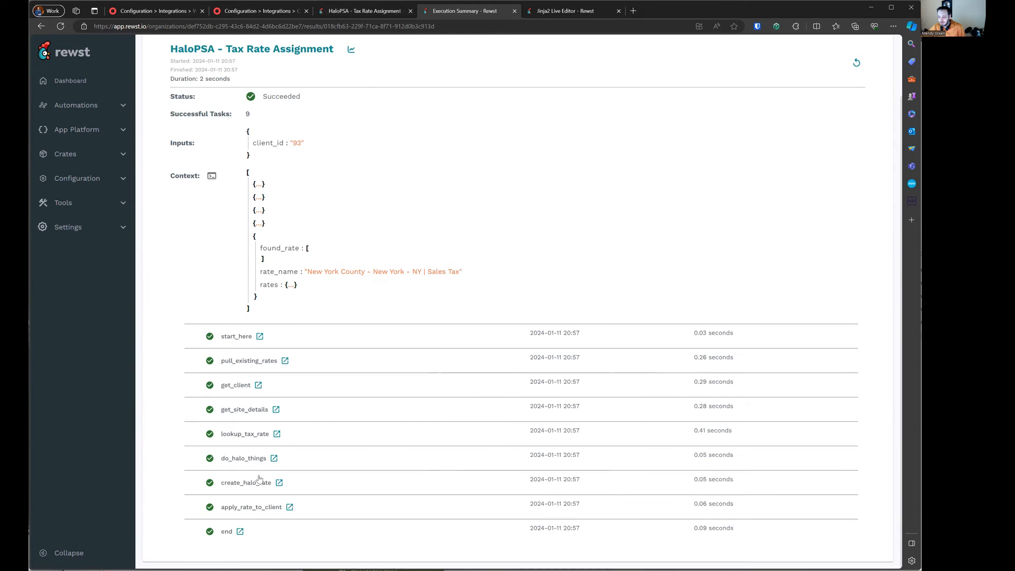
pyautogui.click(259, 505)
pyautogui.click(260, 497)
# - Go from the HaloPSA integration page to the Tax Rates settings via configuration search
pyautogui.click(280, 16)
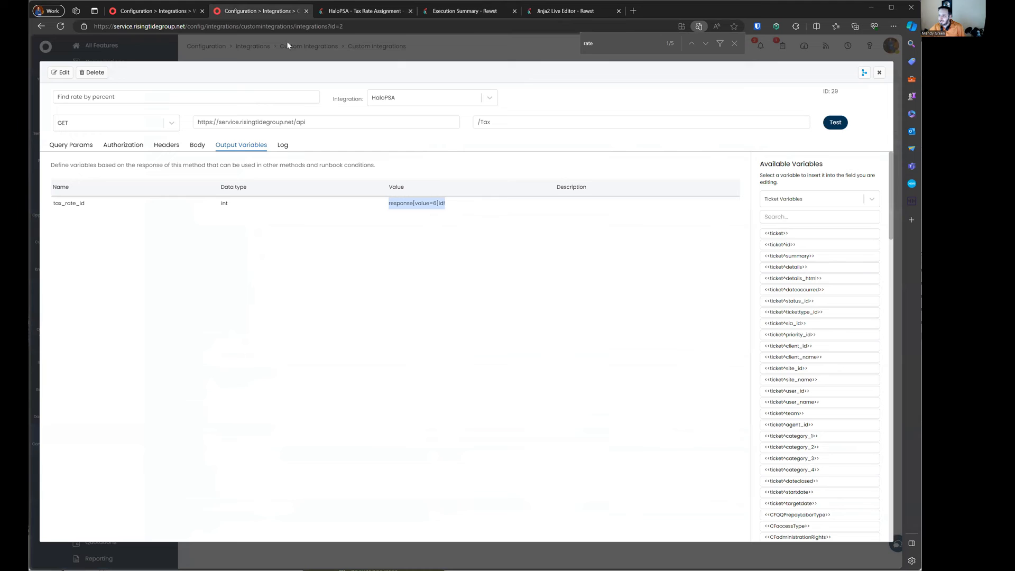
pyautogui.press('Escape')
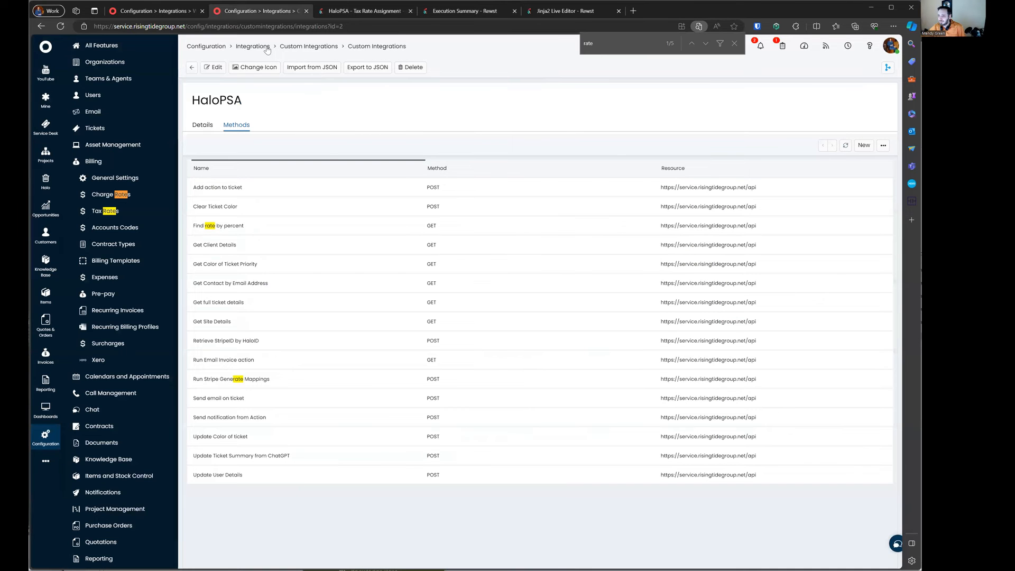
pyautogui.click(253, 46)
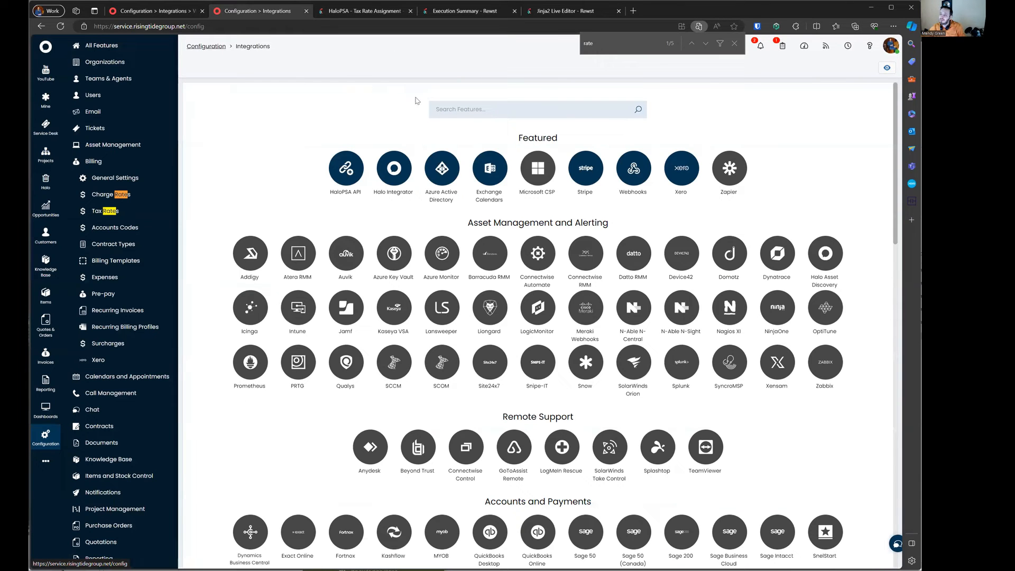
pyautogui.click(455, 109)
pyautogui.write('rate')
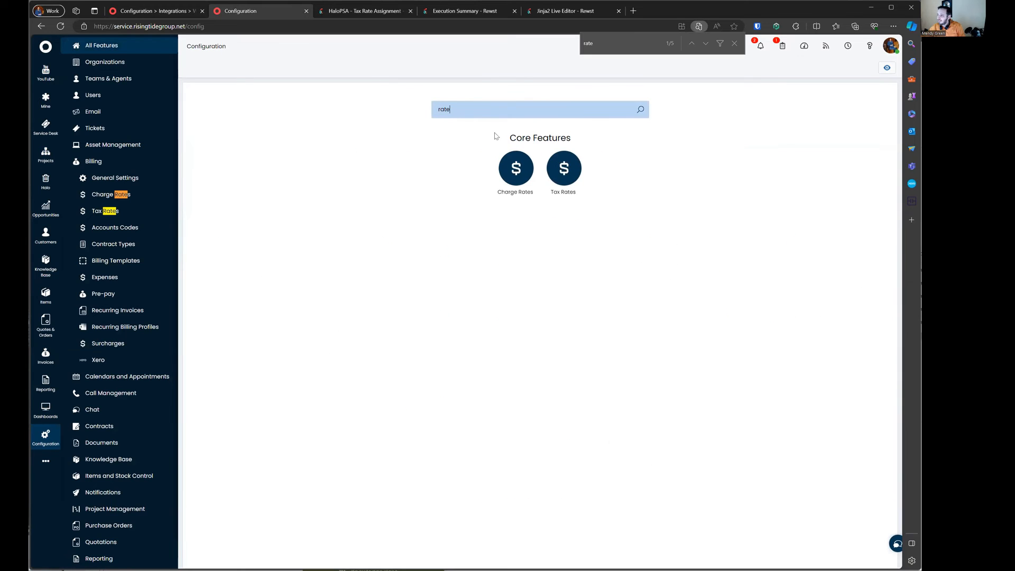
pyautogui.click(563, 169)
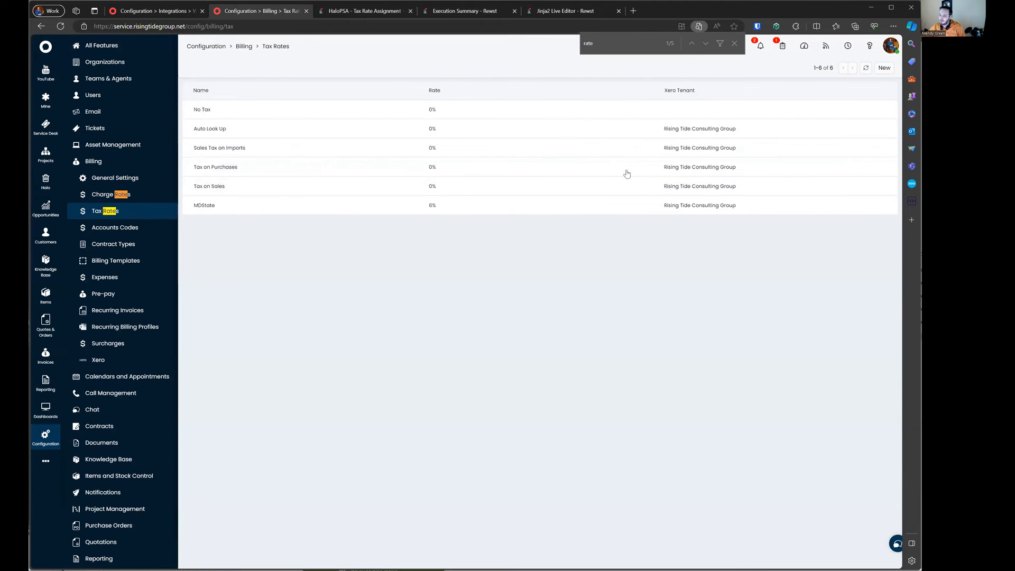
# - Create a tax rate named New York County - New York - NY | Sales Tax at 8.875
pyautogui.click(884, 67)
pyautogui.click(375, 164)
pyautogui.hotkey('ctrl', 'v')
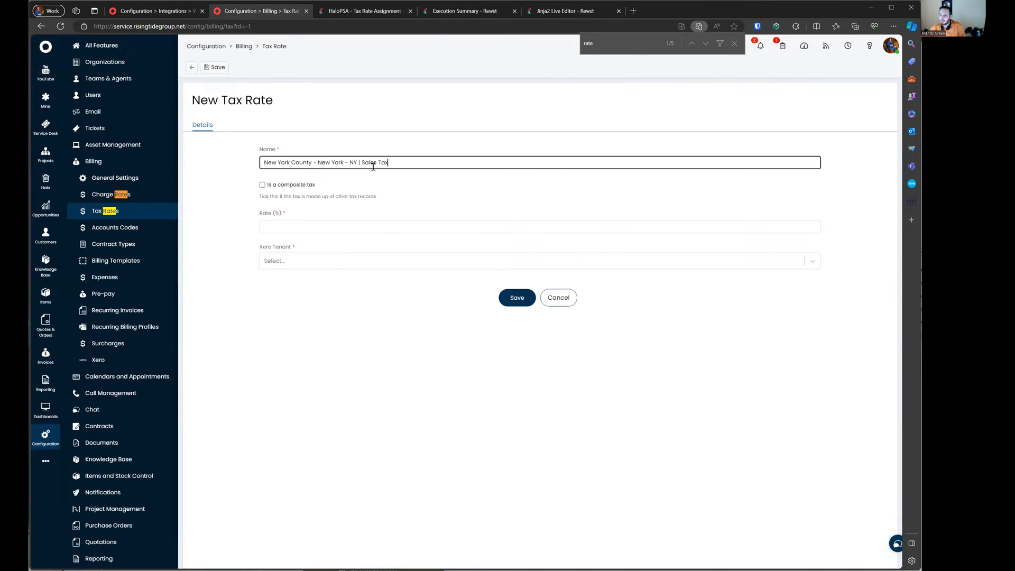
pyautogui.click(335, 228)
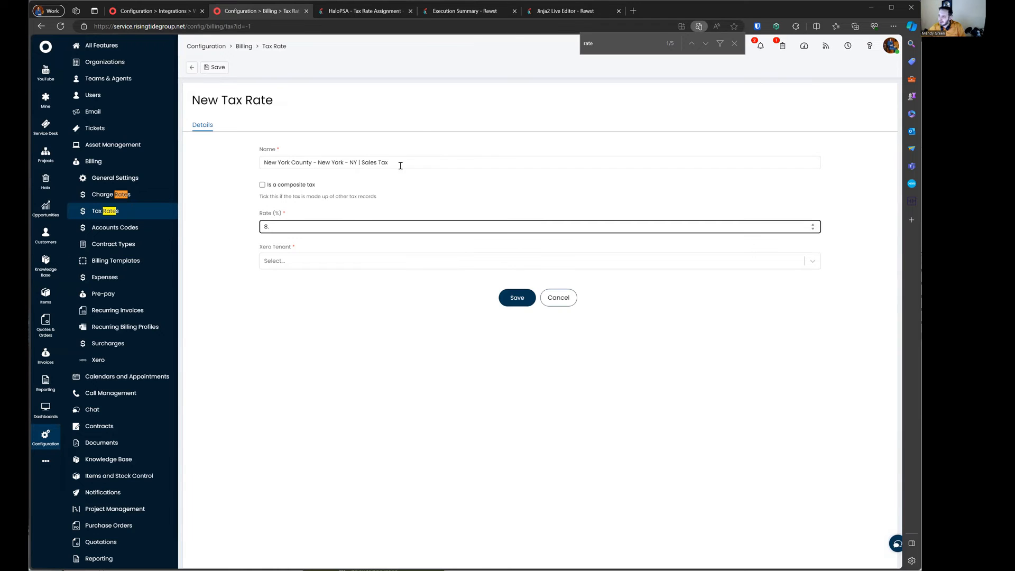
pyautogui.click(477, 13)
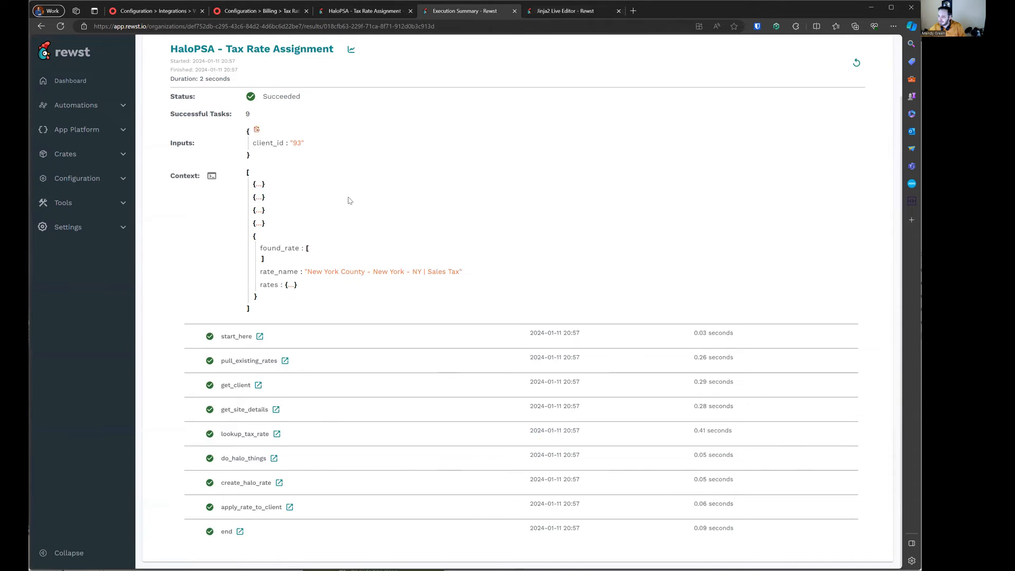
pyautogui.click(291, 285)
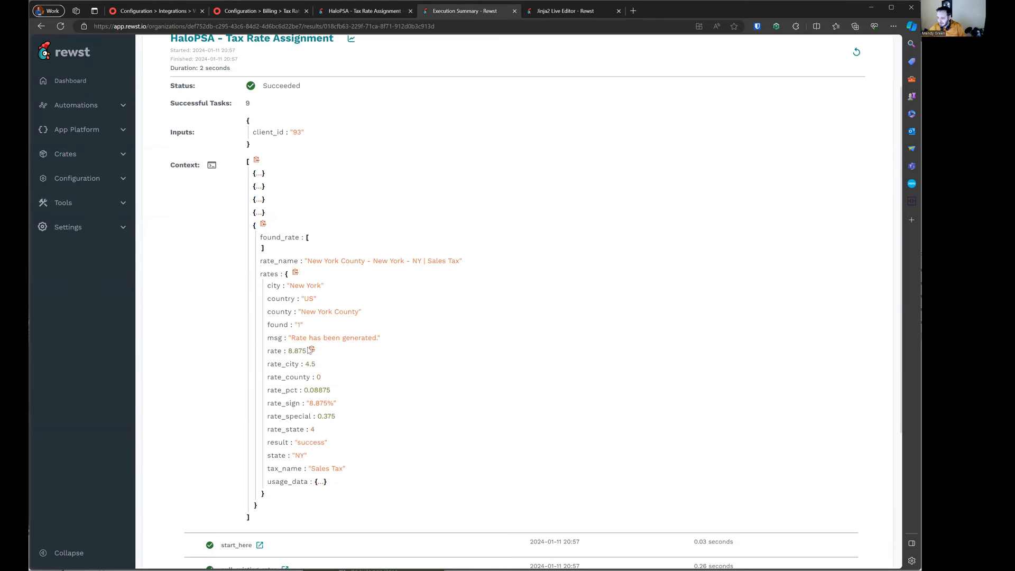
pyautogui.click(292, 11)
pyautogui.write('8.875')
# - Open the browser developer tools docked beside the form
pyautogui.rightClick(340, 307)
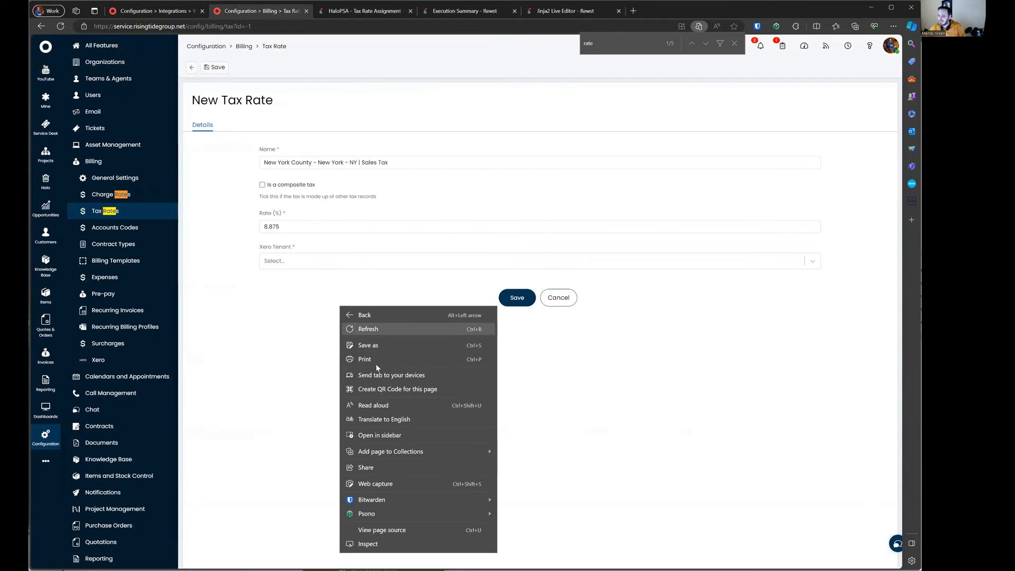
pyautogui.click(407, 321)
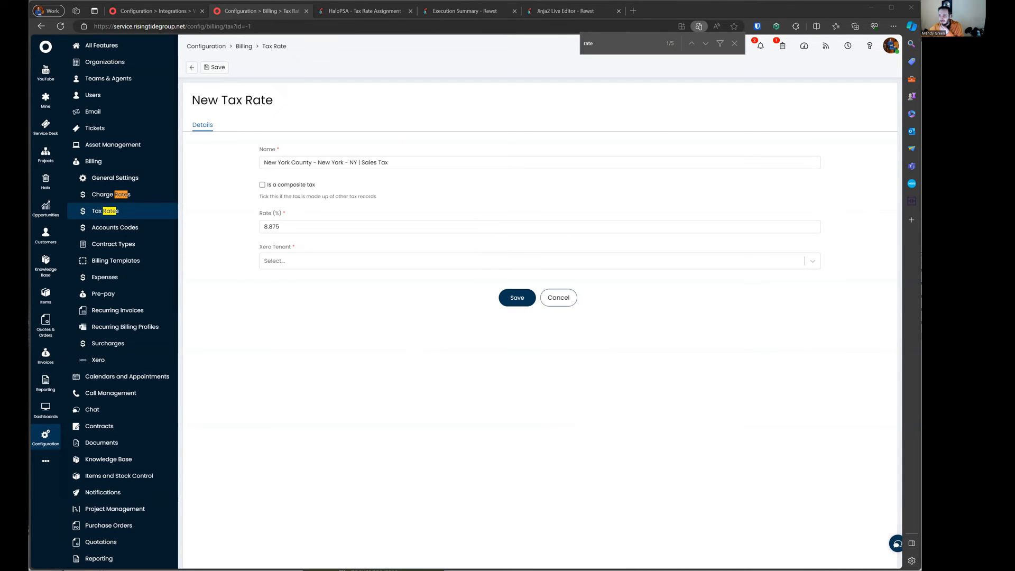
pyautogui.press('F12')
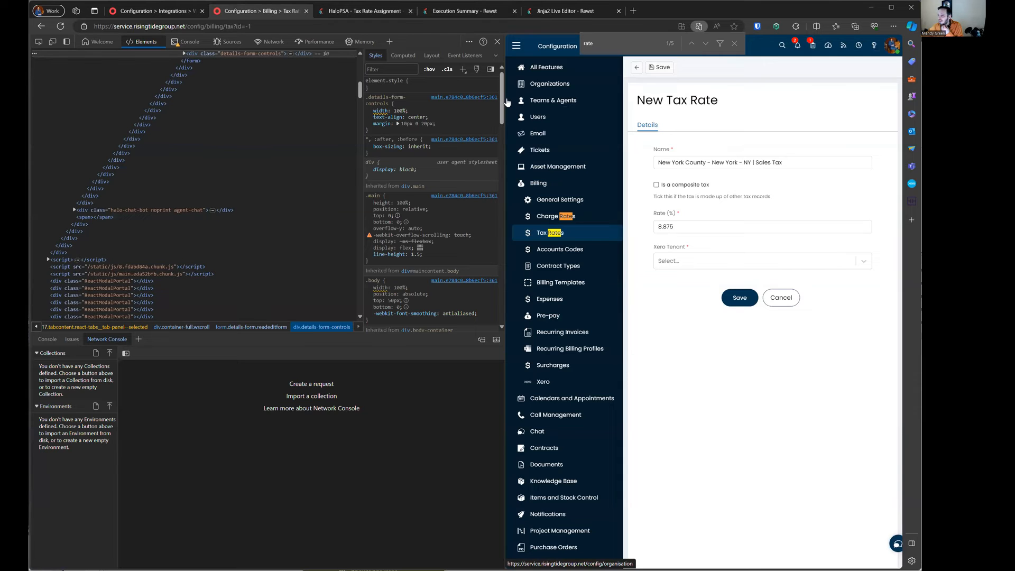
# - Save the tax rate with Rising Tide Consulting Group as Xero tenant while recording network traffic
pyautogui.moveTo(504, 98); pyautogui.dragTo(333, 106)
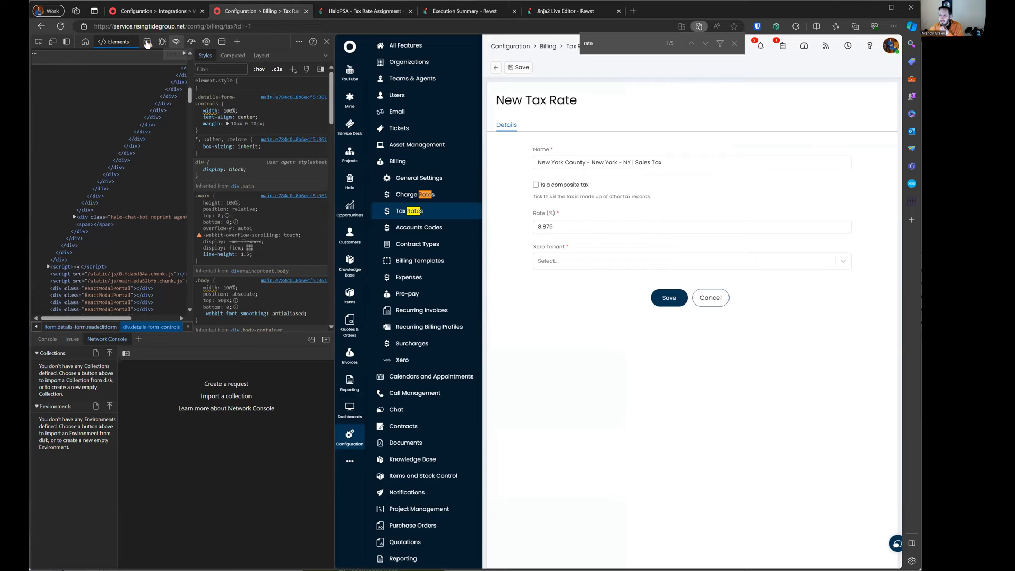
pyautogui.click(176, 41)
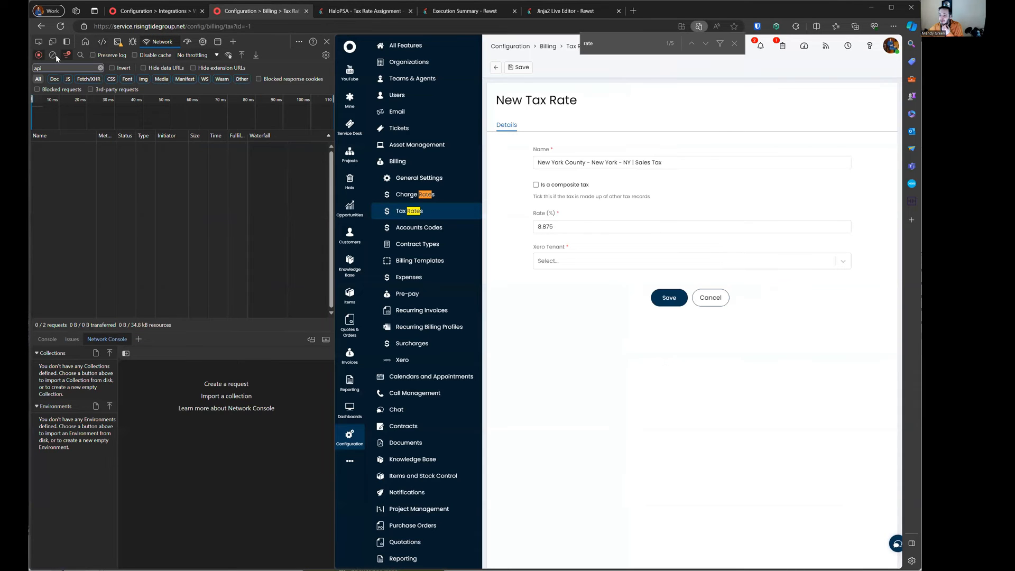
pyautogui.click(548, 262)
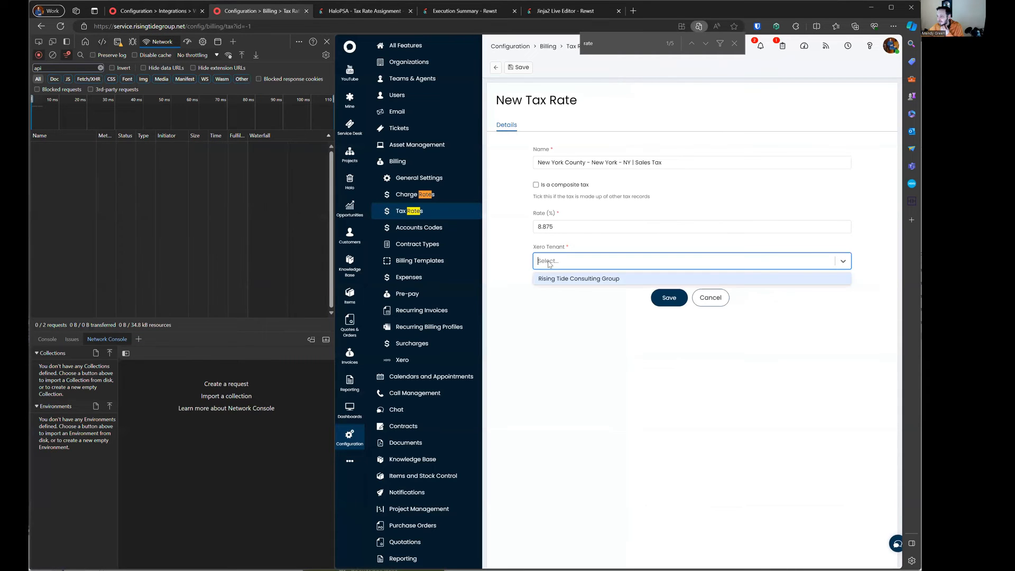
pyautogui.click(547, 307)
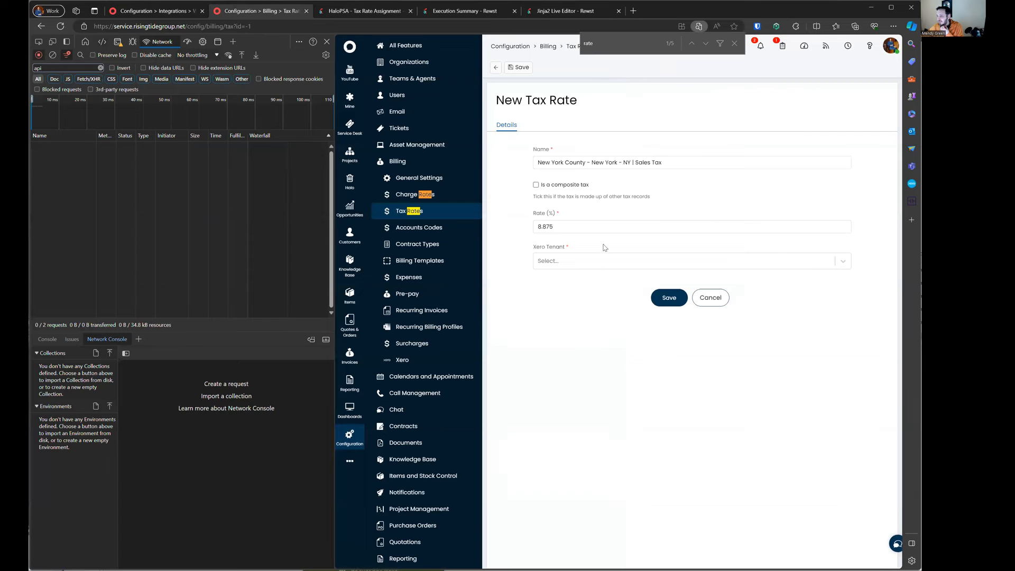
pyautogui.click(667, 297)
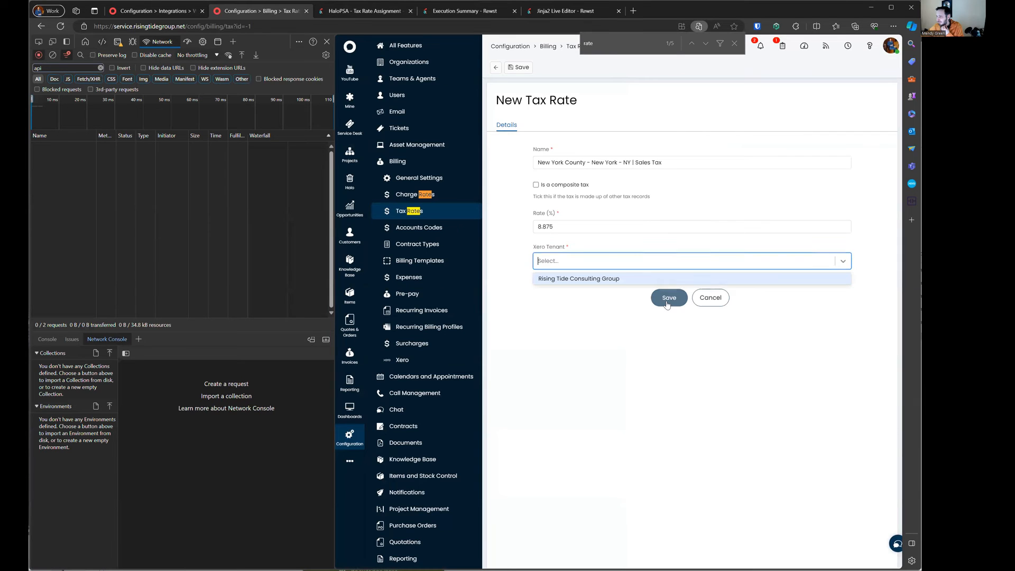
pyautogui.click(578, 278)
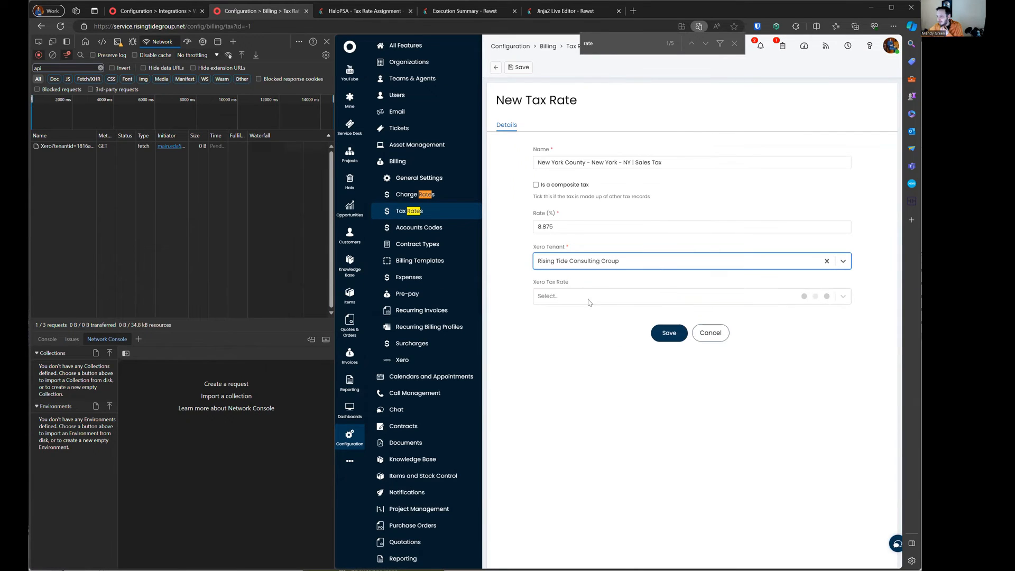
pyautogui.click(667, 333)
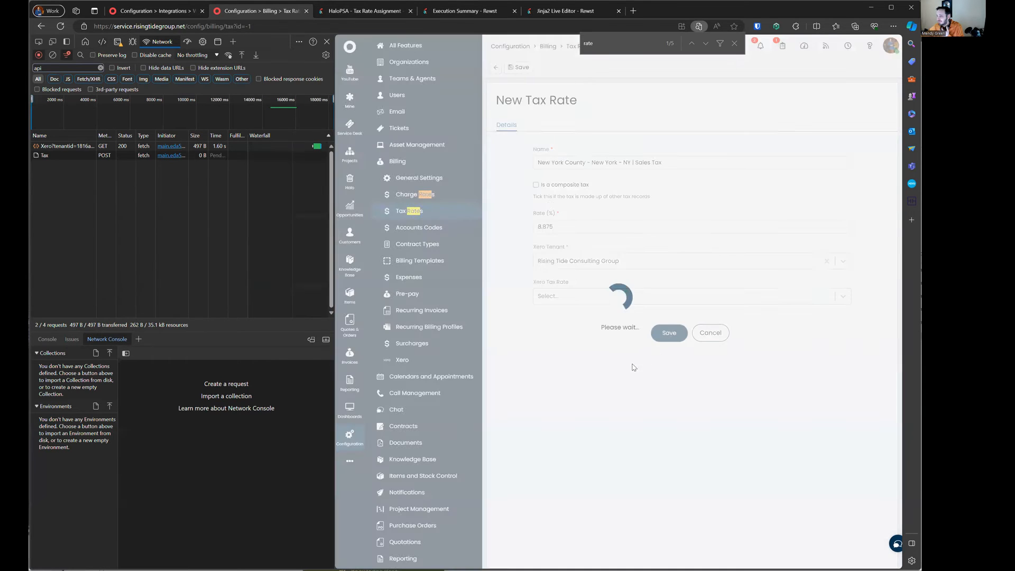
# - Copy the raw payload of the Tax creation POST request
pyautogui.tripleClick(598, 281)
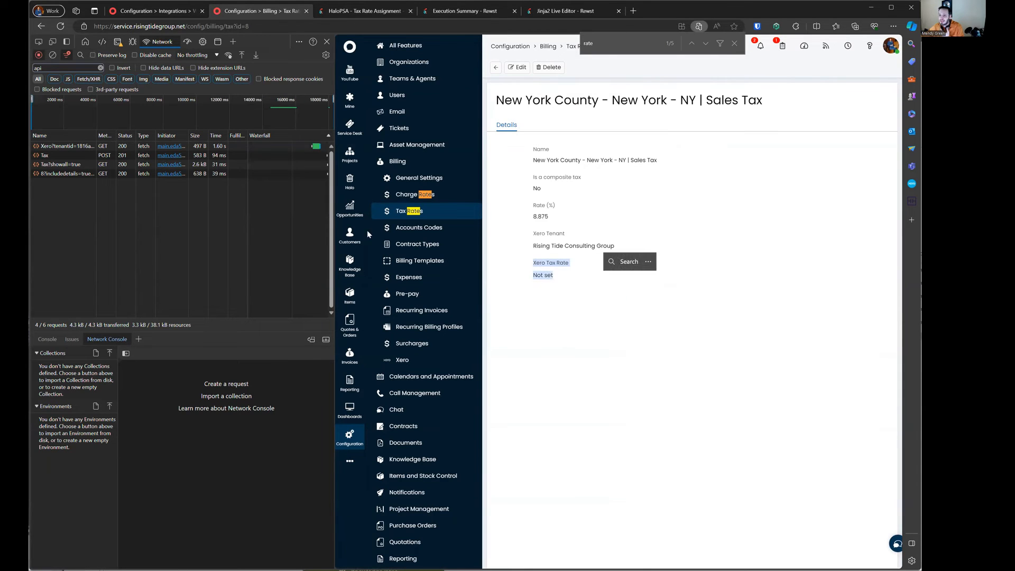
pyautogui.click(59, 155)
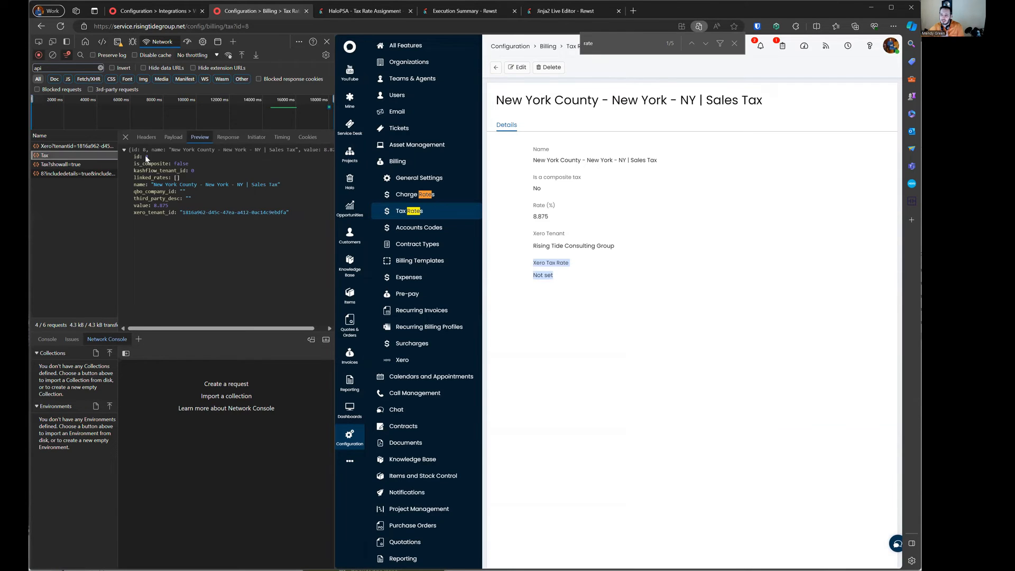
pyautogui.click(169, 140)
pyautogui.click(202, 151)
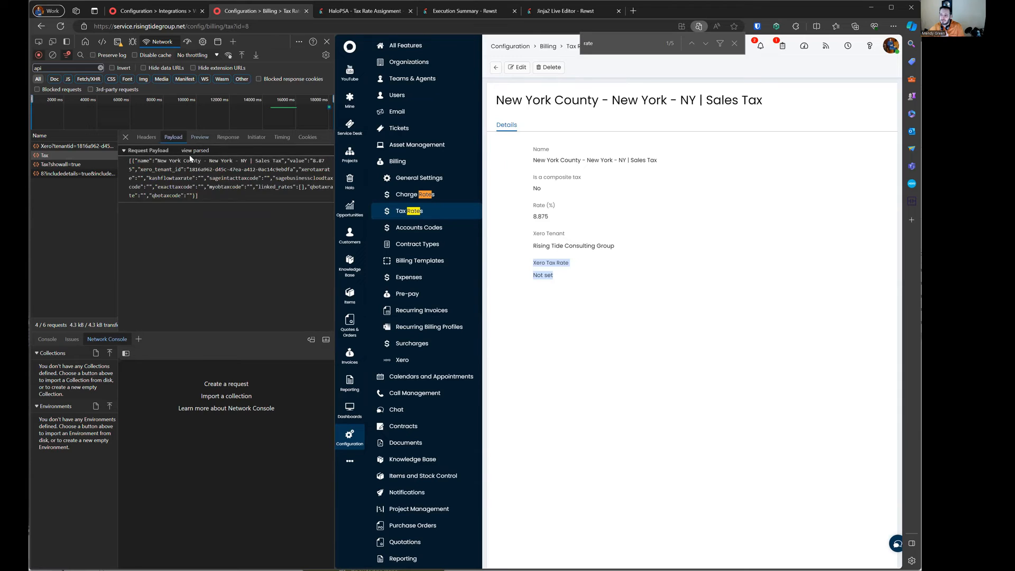
pyautogui.tripleClick(177, 164)
pyautogui.rightClick(167, 170)
pyautogui.click(190, 176)
# - Review the Tax request's headers and endpoint URL, then stop network recording
pyautogui.click(194, 153)
pyautogui.click(194, 153)
pyautogui.click(146, 137)
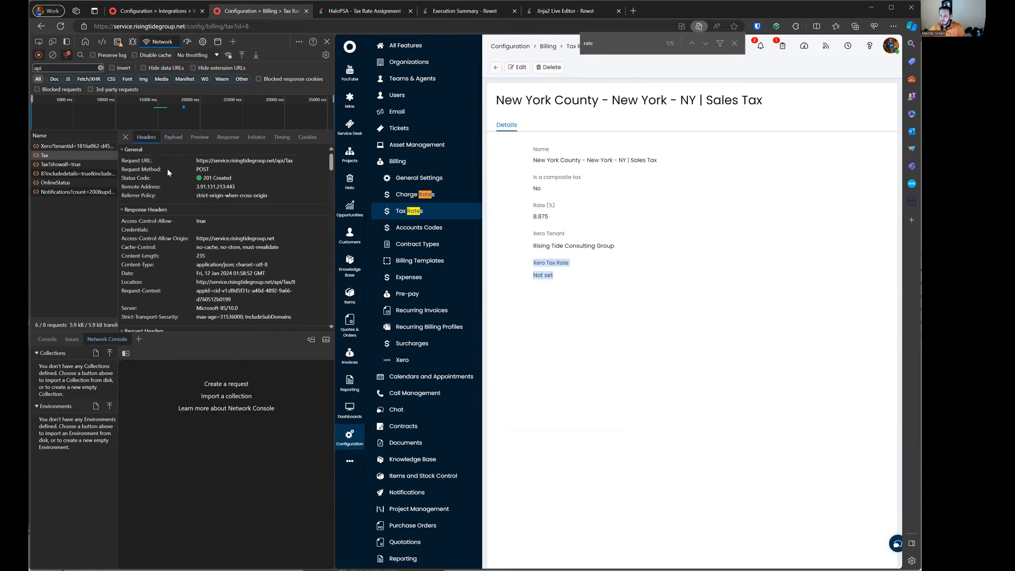
pyautogui.doubleClick(287, 162)
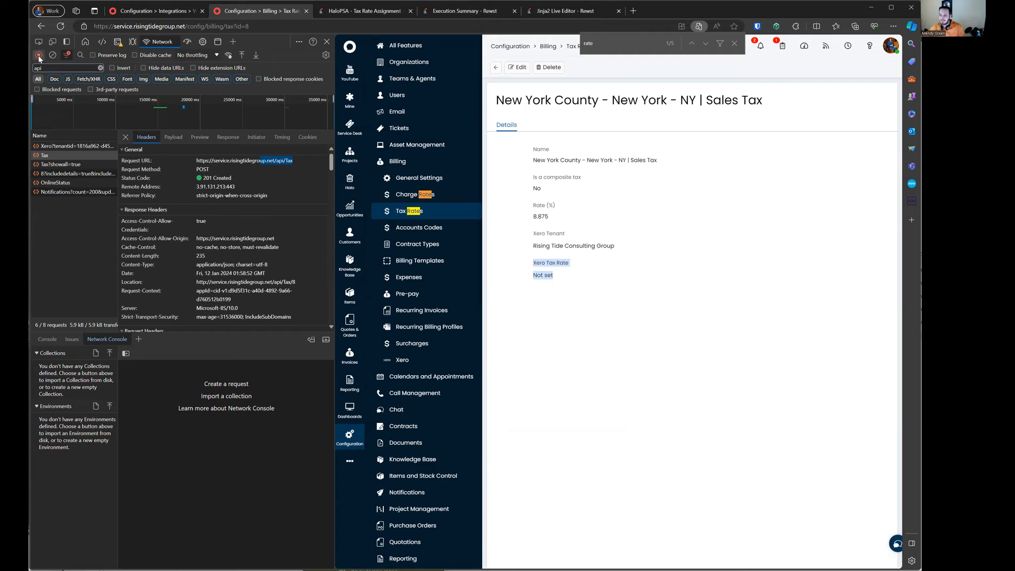
pyautogui.hotkey('ctrl', 'e')
# - Add a Halo PSA API Request task beside apply_rate_to_client in the Tax Rate Assignment workflow
pyautogui.click(383, 15)
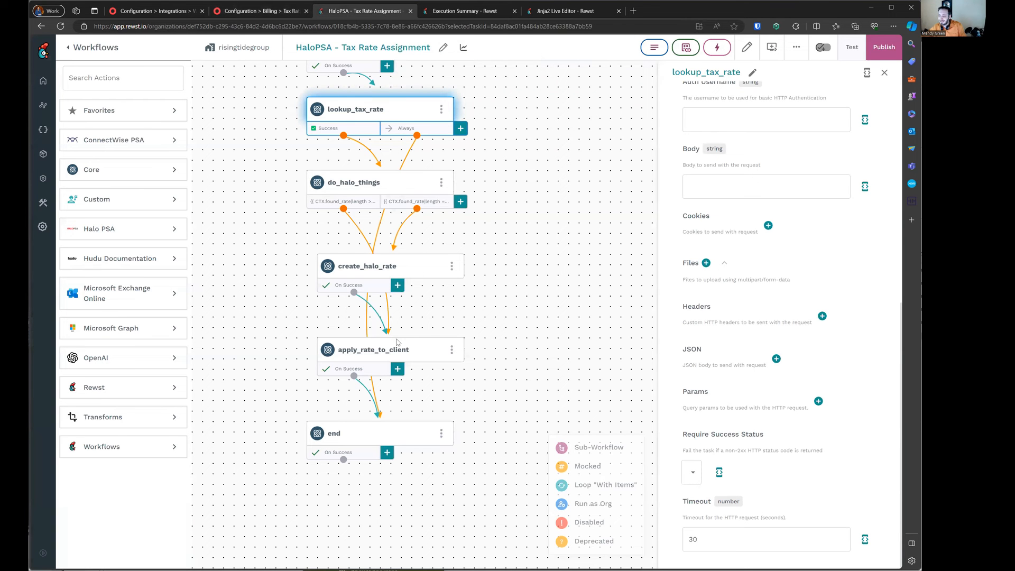
pyautogui.click(523, 300)
pyautogui.rightClick(523, 297)
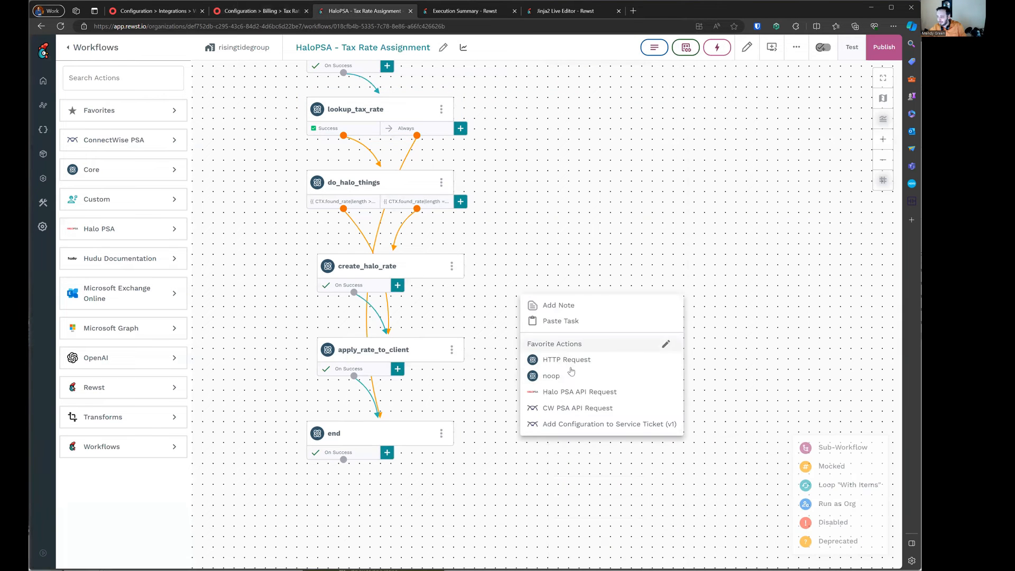
pyautogui.click(576, 397)
pyautogui.moveTo(587, 312); pyautogui.dragTo(548, 357)
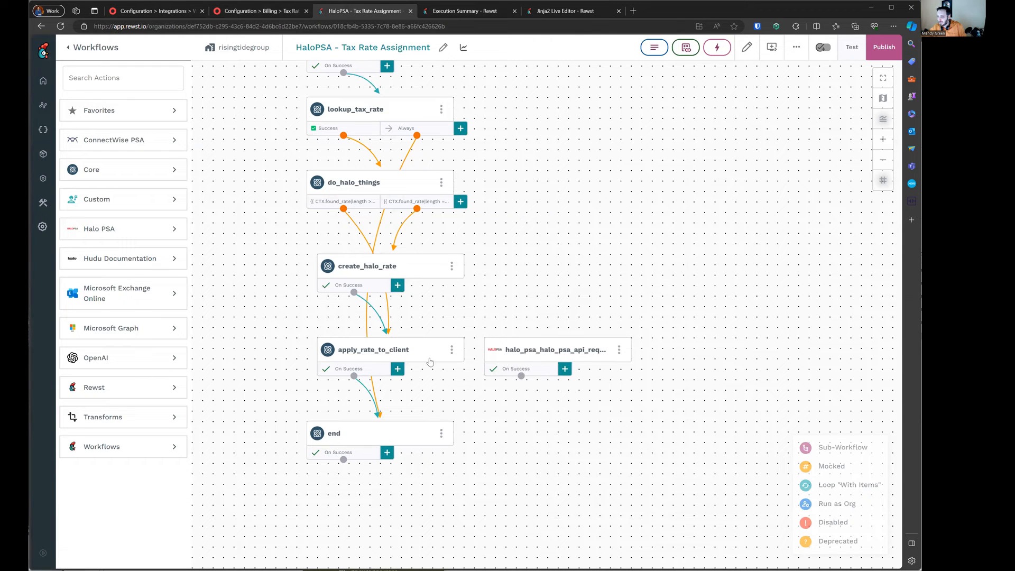
pyautogui.click(542, 360)
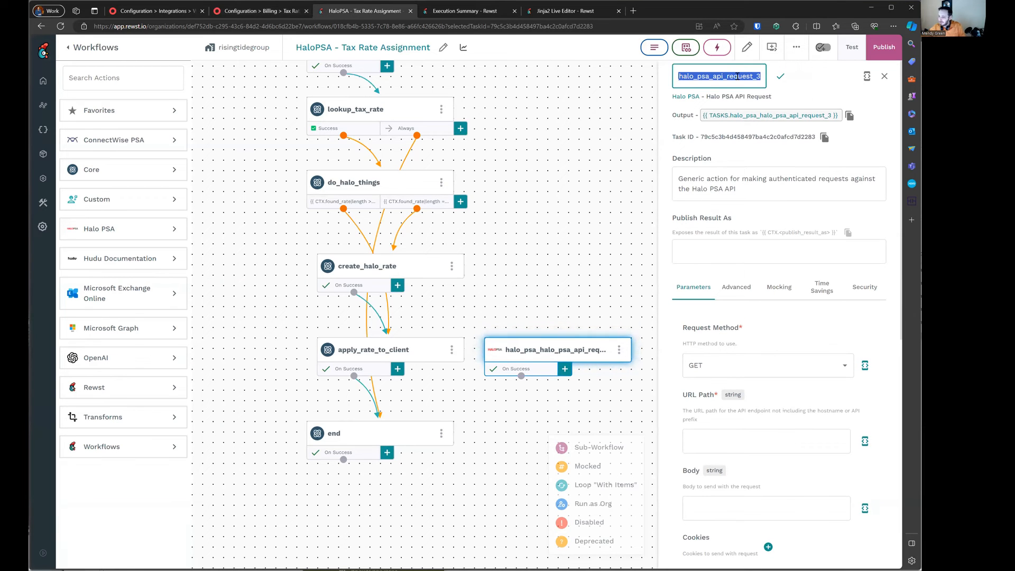
# - Name the new task create_halo_rate, correcting the initial misspelling
pyautogui.write('creat_halo_rate')
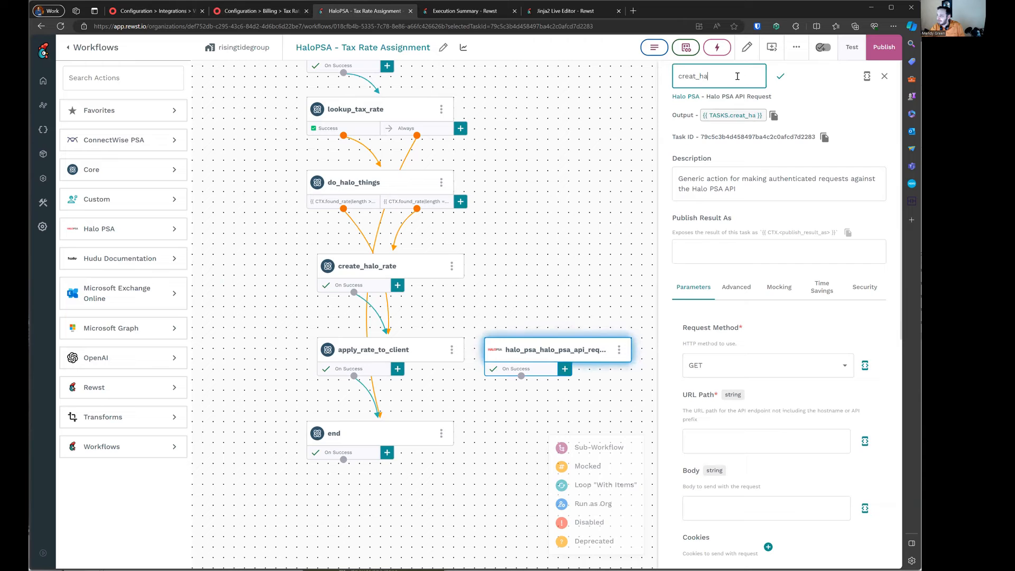
pyautogui.press('Return')
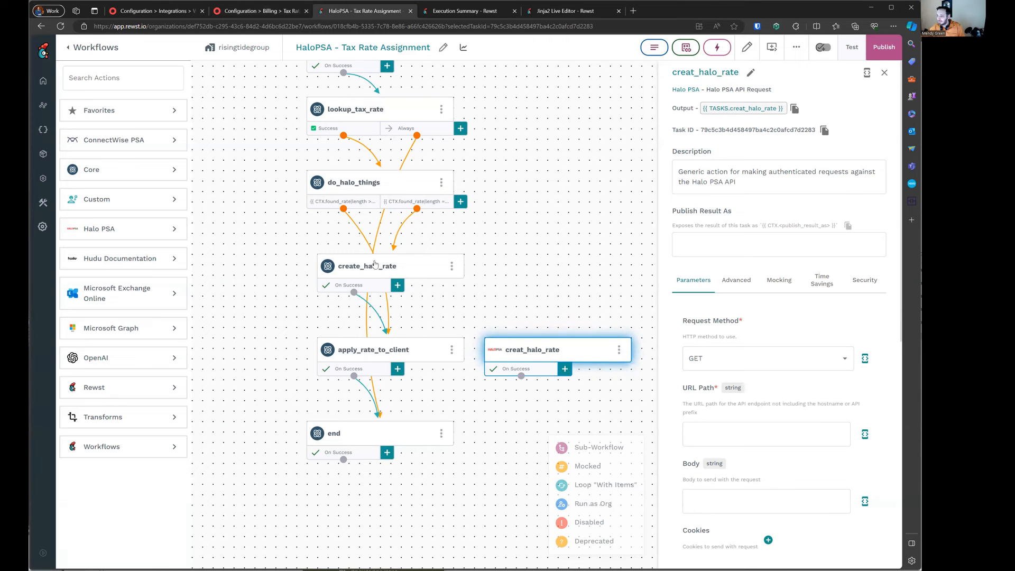
pyautogui.moveTo(535, 364); pyautogui.dragTo(536, 283)
pyautogui.click(751, 72)
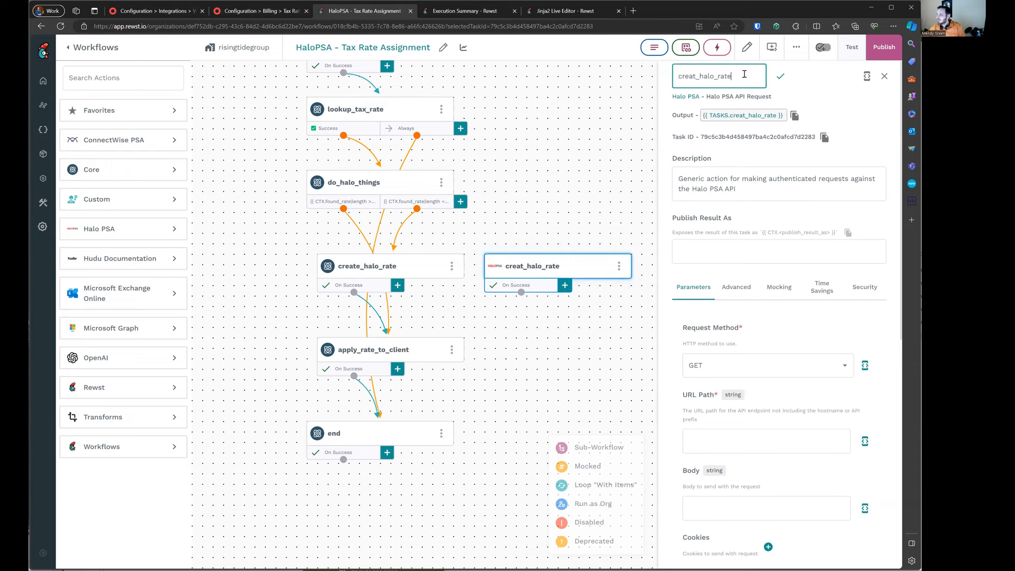
pyautogui.click(699, 76)
pyautogui.write('e')
pyautogui.press('BackSpace')
pyautogui.press('Right')
pyautogui.write('e')
pyautogui.press('Return')
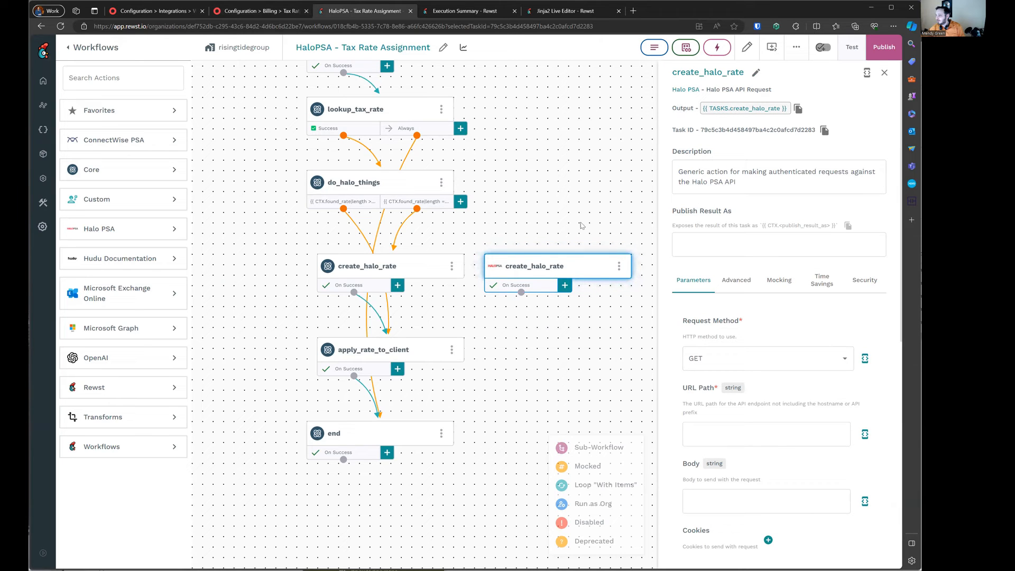
# - Set the request method to POST and the URL path to /Tax
pyautogui.click(787, 357)
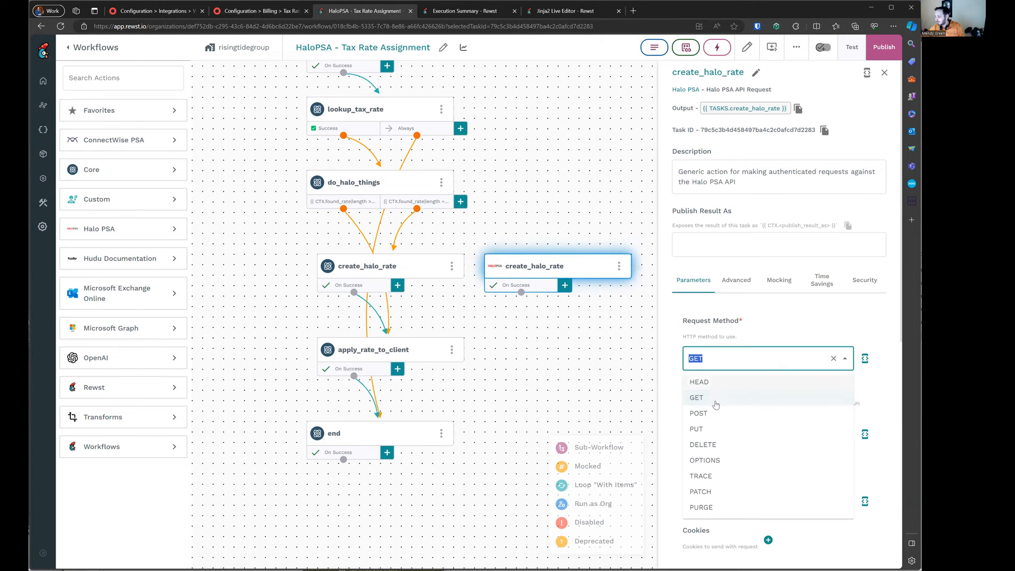
pyautogui.click(771, 415)
pyautogui.click(787, 435)
pyautogui.scroll(-1, 787, 418)
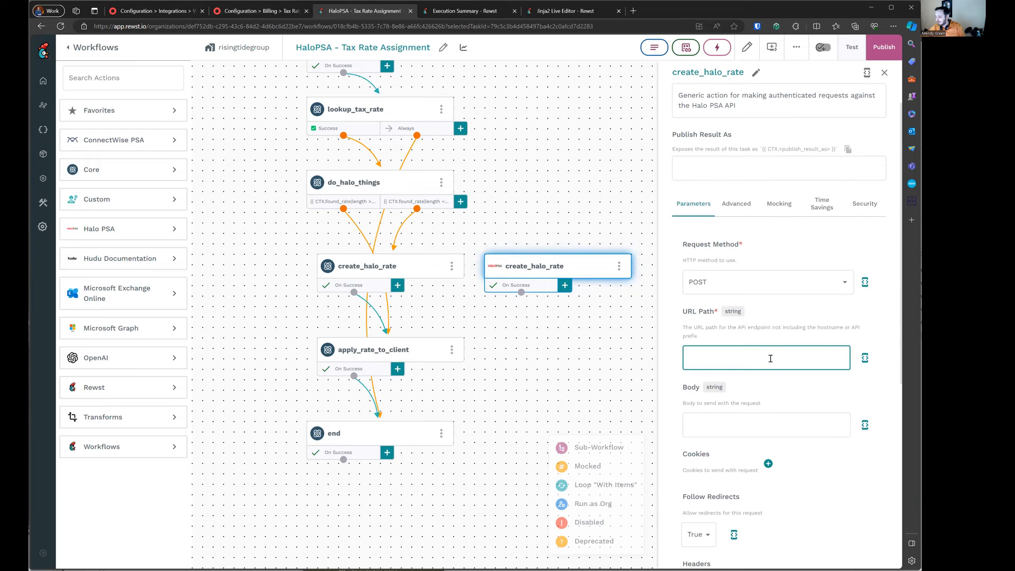
pyautogui.write('/Tax')
pyautogui.scroll(-1, 771, 359)
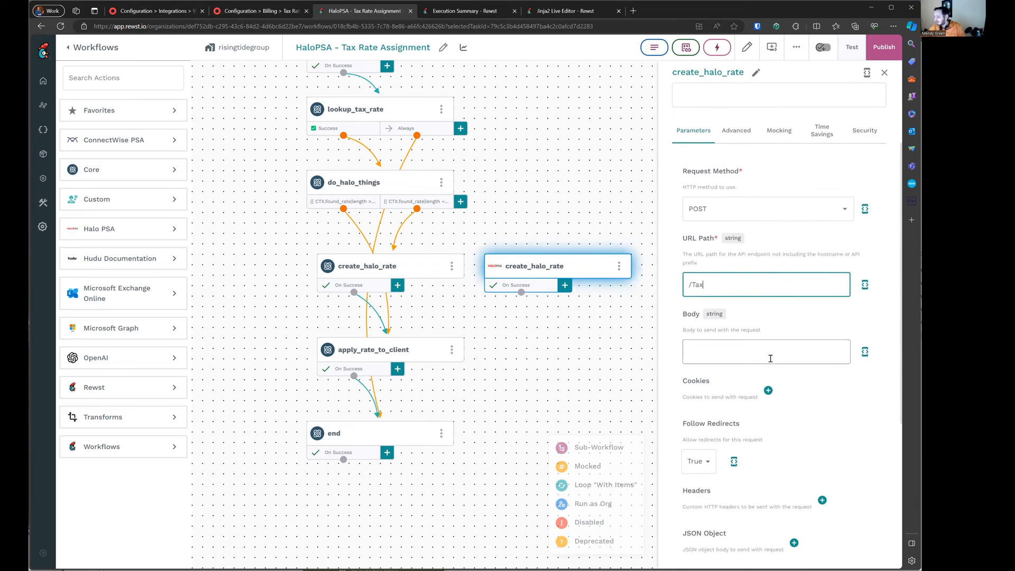
pyautogui.click(768, 349)
# - Paste the copied tax-rate payload into the expanded body editor
pyautogui.click(865, 349)
pyautogui.hotkey('ctrl', 'v')
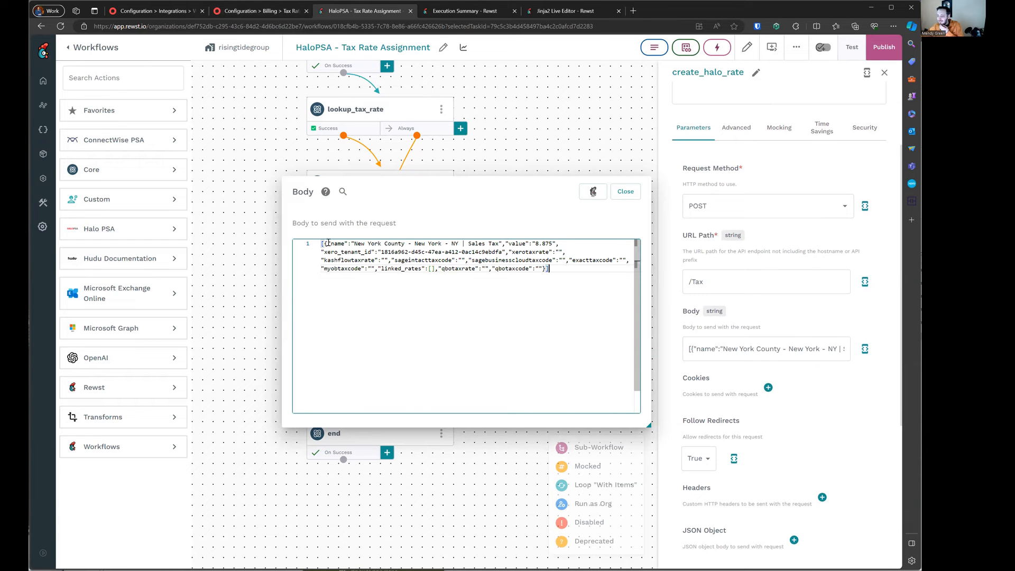
pyautogui.hotkey('ctrl', 'a')
pyautogui.write('{{')
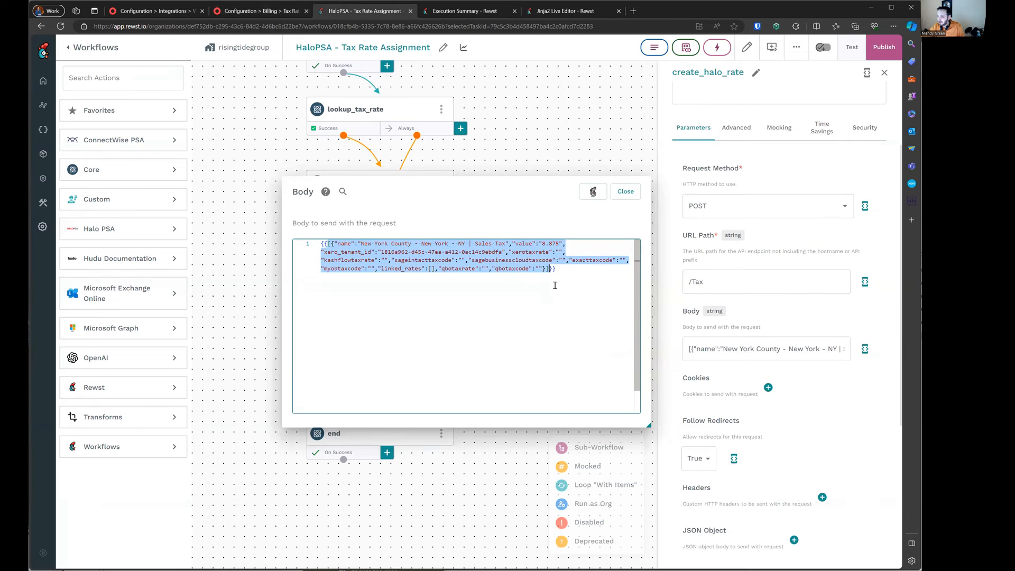
pyautogui.click(554, 286)
# - Split the opening brackets onto their own lines and indent the name field beneath them
pyautogui.click(325, 245)
pyautogui.press('Right')
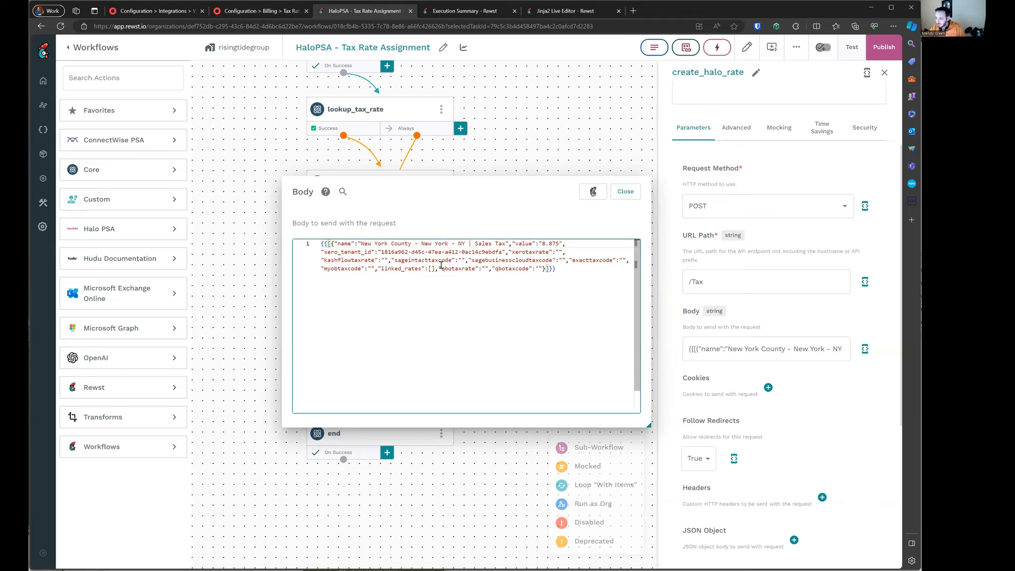
pyautogui.press('Return')
pyautogui.press('Left')
pyautogui.press('Return')
pyautogui.press('Right')
pyautogui.press('Right')
pyautogui.press('Right')
pyautogui.press('Right')
pyautogui.press('Up')
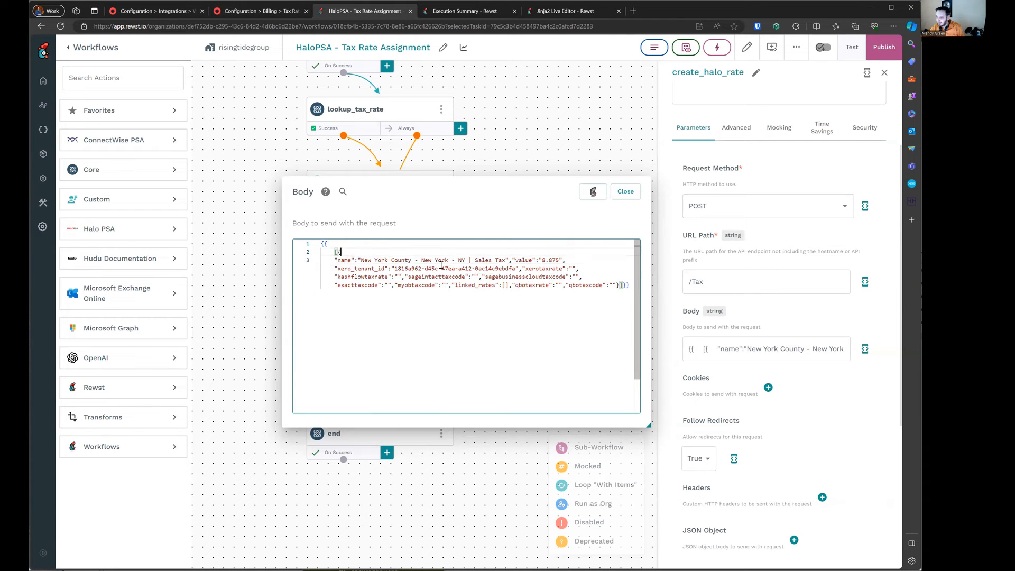
pyautogui.press('Left')
pyautogui.press('Return')
pyautogui.press('Down')
pyautogui.press('Left')
pyautogui.press('Left')
pyautogui.press('Left')
pyautogui.press('Left')
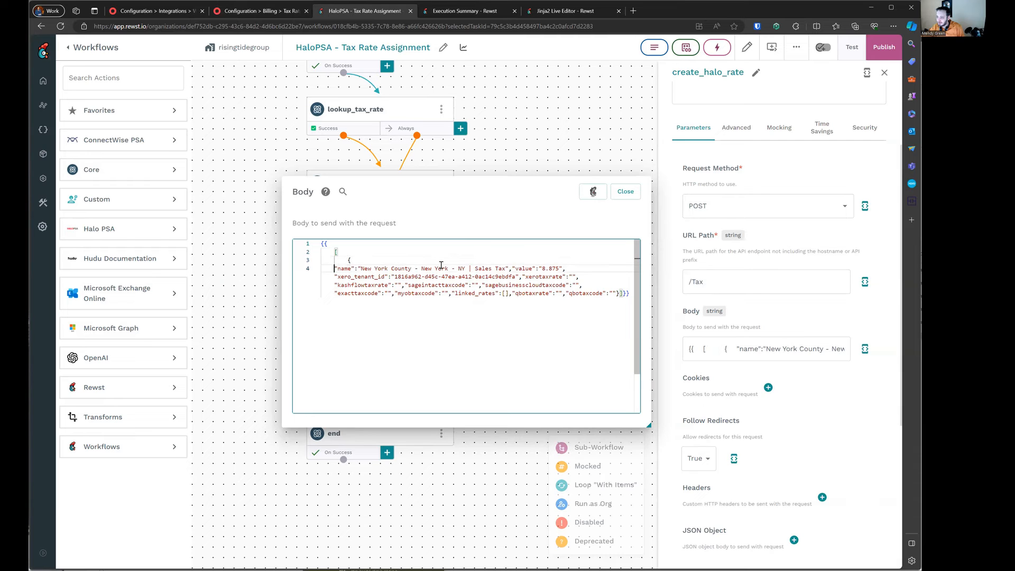
pyautogui.press('Tab')
pyautogui.press('Right')
pyautogui.press('Right')
pyautogui.press('Right')
pyautogui.press('Right')
pyautogui.press('Right')
pyautogui.press('Right')
pyautogui.press('Right')
pyautogui.press('Right')
pyautogui.press('Right')
pyautogui.press('Right')
pyautogui.press('Right')
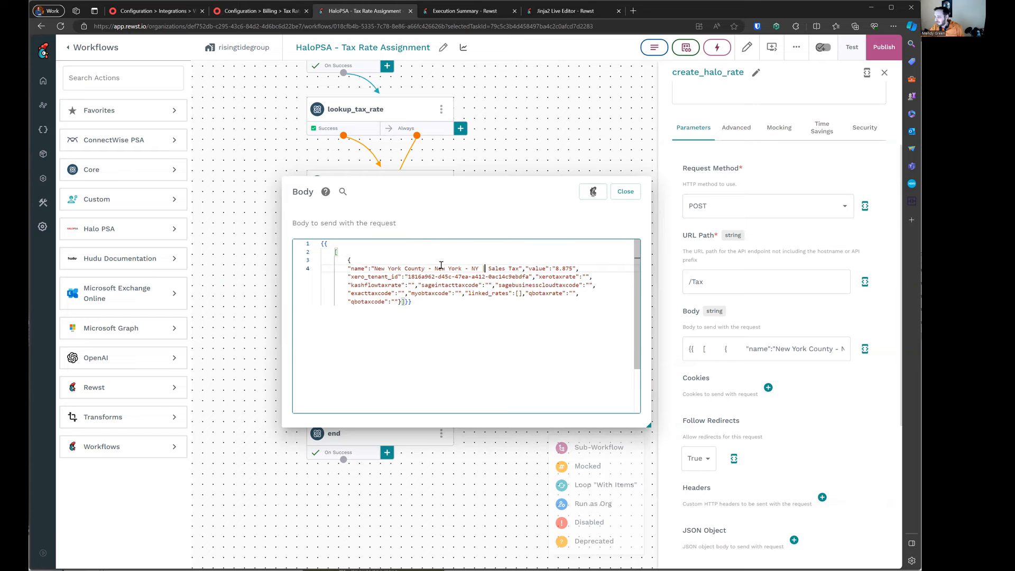
pyautogui.press('Return')
# - Put value, xero_tenant_id, xerotaxrate, kashflowtaxrate, sageintacttaxcode and sagebusinesscloudtaxcode on separate lines
pyautogui.hotkey('ctrl', 'Right')
pyautogui.press('Right')
pyautogui.press('Right')
pyautogui.press('Return')
pyautogui.hotkey('ctrl', 'Right')
pyautogui.hotkey('ctrl', 'Right')
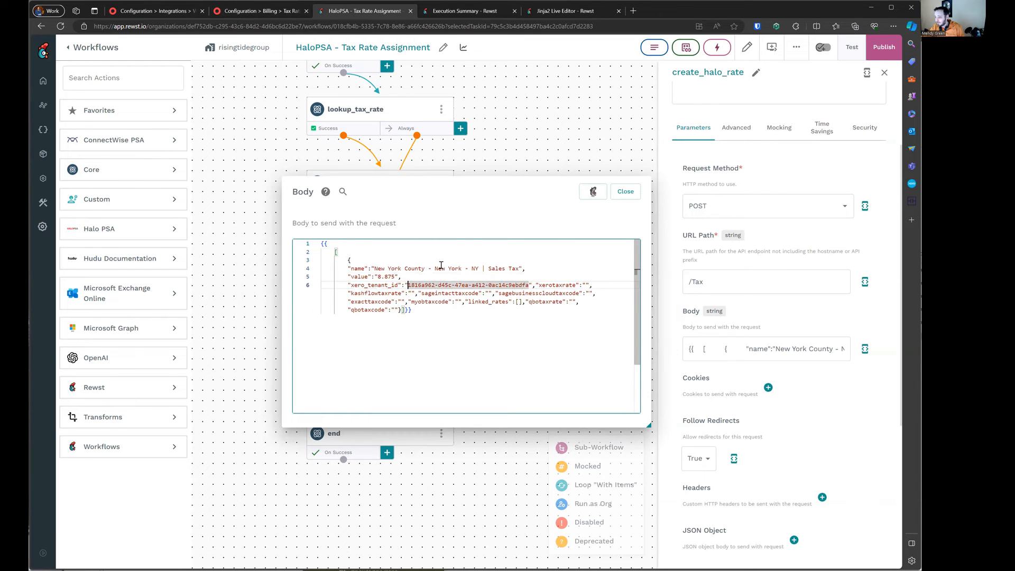
pyautogui.hotkey('ctrl', 'Right')
pyautogui.hotkey('ctrl', 'Right')
pyautogui.hotkey('ctrl', 'Right')
pyautogui.press('Left')
pyautogui.press('Return')
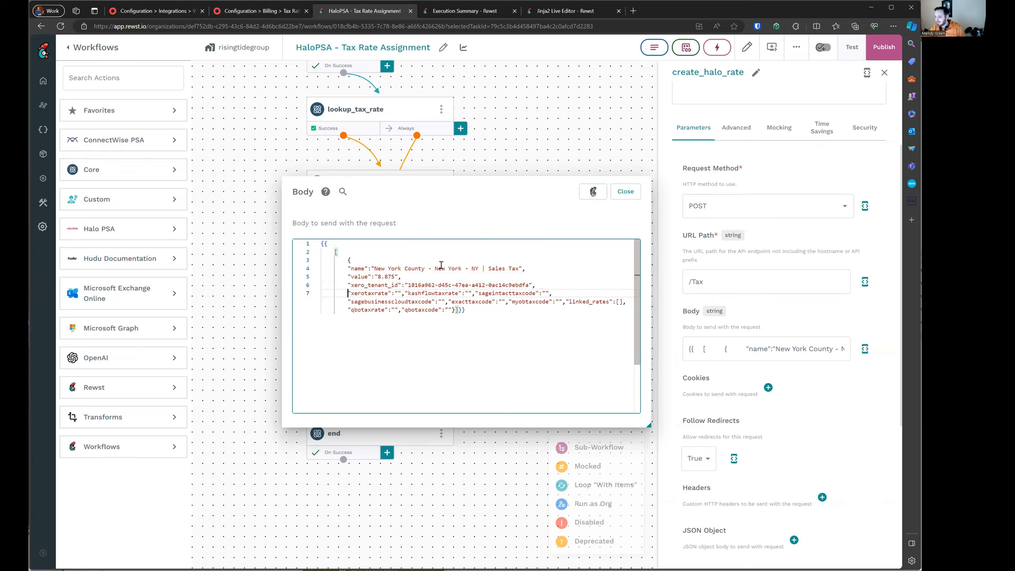
pyautogui.hotkey('ctrl', 'Left')
pyautogui.press('Right')
pyautogui.press('Right')
pyautogui.press('Return')
pyautogui.hotkey('ctrl', 'z')
pyautogui.press('Return')
pyautogui.hotkey('ctrl', 'Right')
pyautogui.hotkey('ctrl', 'Right')
pyautogui.press('Left')
pyautogui.press('Return')
pyautogui.hotkey('ctrl', 'Right')
pyautogui.hotkey('ctrl', 'Right')
pyautogui.hotkey('ctrl', 'Right')
pyautogui.hotkey('ctrl', 'Left')
pyautogui.hotkey('ctrl', 'Left')
pyautogui.press('Right')
pyautogui.press('Right')
pyautogui.press('Return')
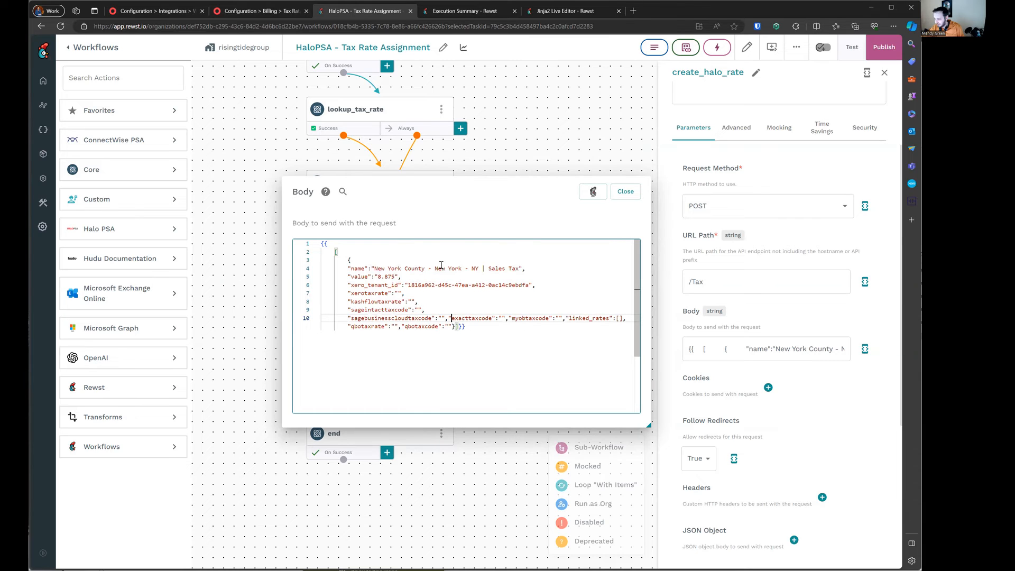
# - Put exacttaxcode, myobtaxcode, linked_rates, qbotaxrate and qbotaxcode each on their own line
pyautogui.press('Left')
pyautogui.press('Return')
pyautogui.hotkey('ctrl', 'Right')
pyautogui.hotkey('ctrl', 'Right')
pyautogui.hotkey('ctrl', 'Left')
pyautogui.press('Left')
pyautogui.press('Return')
pyautogui.hotkey('ctrl', 'Right')
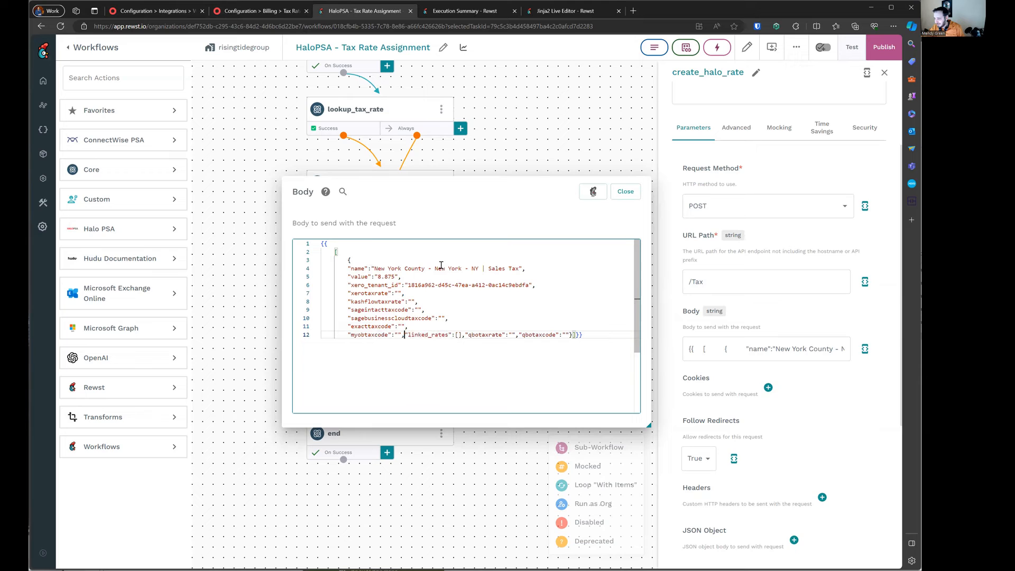
pyautogui.hotkey('ctrl', 'Left')
pyautogui.press('Left')
pyautogui.press('Return')
pyautogui.hotkey('ctrl', 'shift', 'Right')
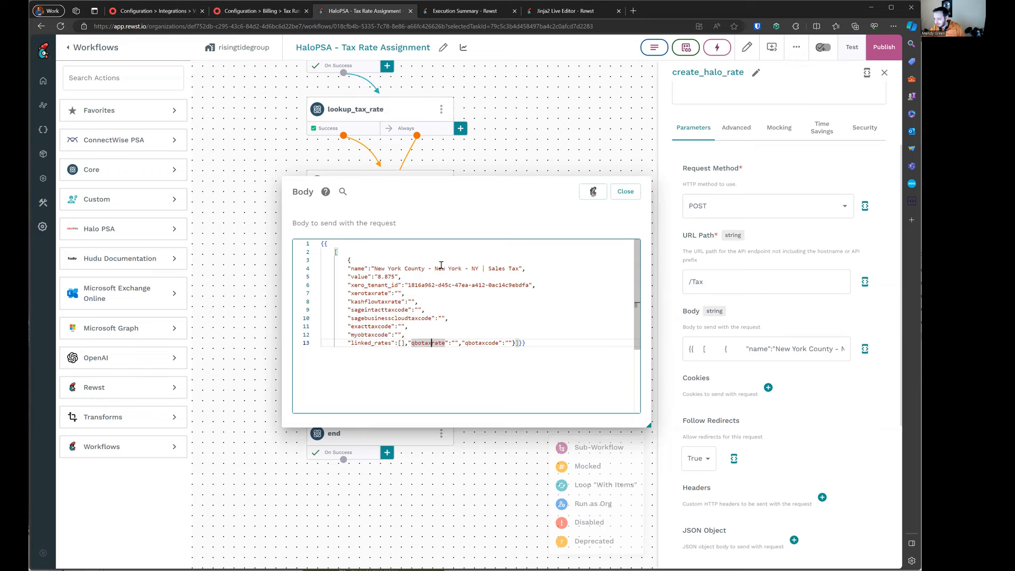
pyautogui.hotkey('ctrl', 'Left')
pyautogui.press('Left')
pyautogui.press('Return')
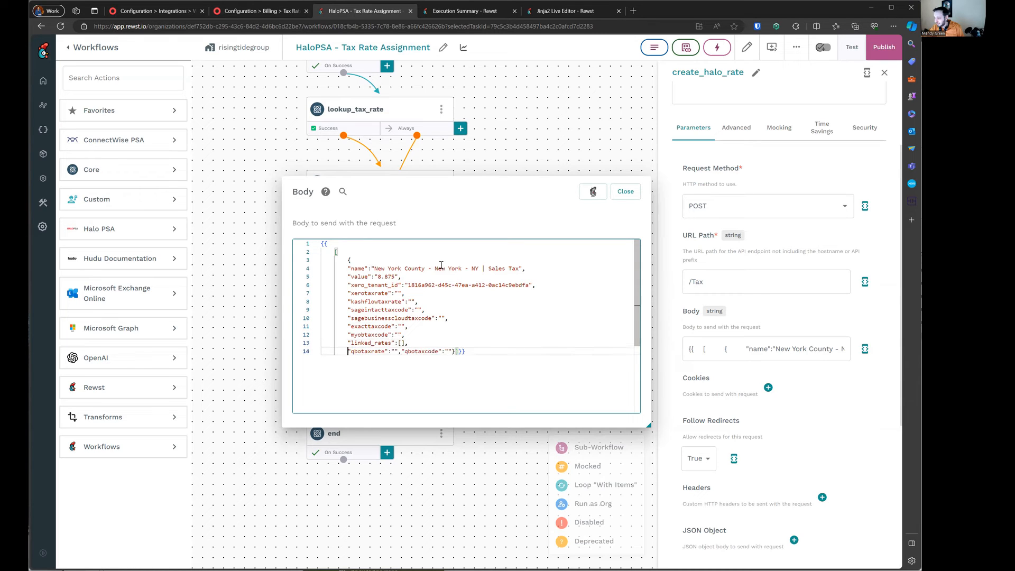
pyautogui.hotkey('ctrl', 'shift', 'Right')
pyautogui.hotkey('ctrl', 'Left')
pyautogui.press('Left')
pyautogui.press('Return')
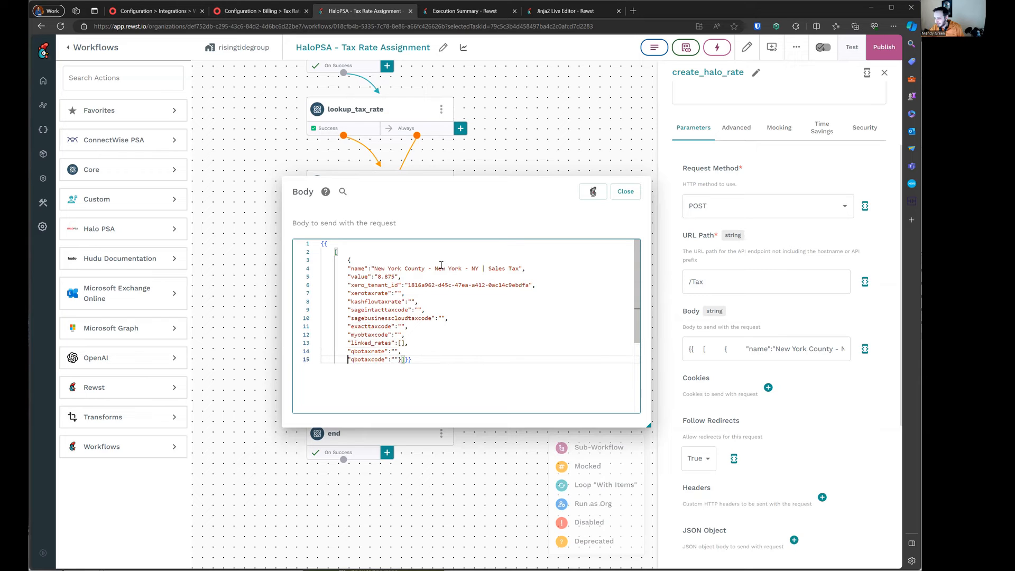
# - Split the closing brace and brackets onto separate, aligned lines
pyautogui.press('Left')
pyautogui.press('Left')
pyautogui.press('Left')
pyautogui.press('Return')
pyautogui.press('Right')
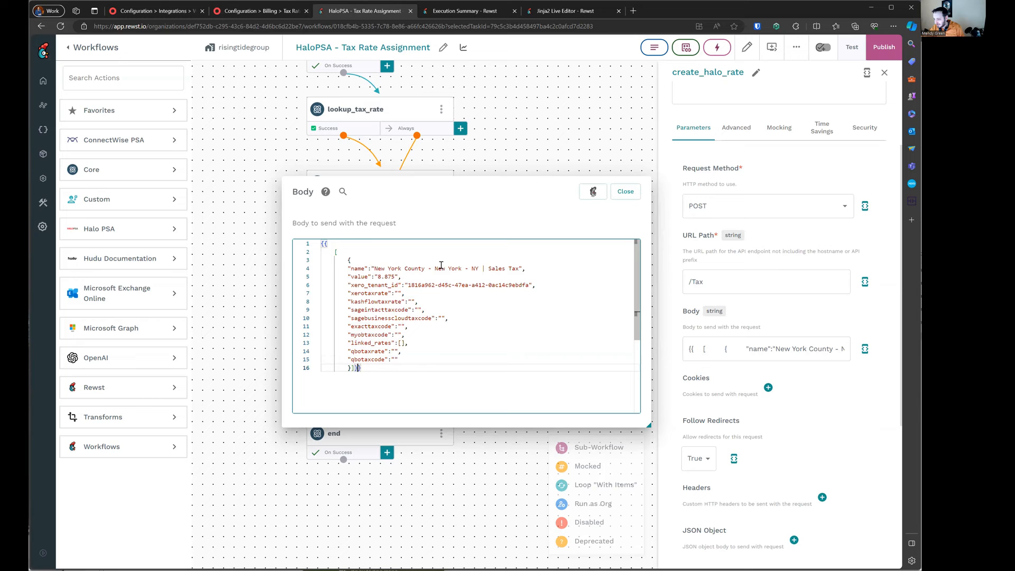
pyautogui.press('Return')
pyautogui.press('BackSpace')
pyautogui.press('End')
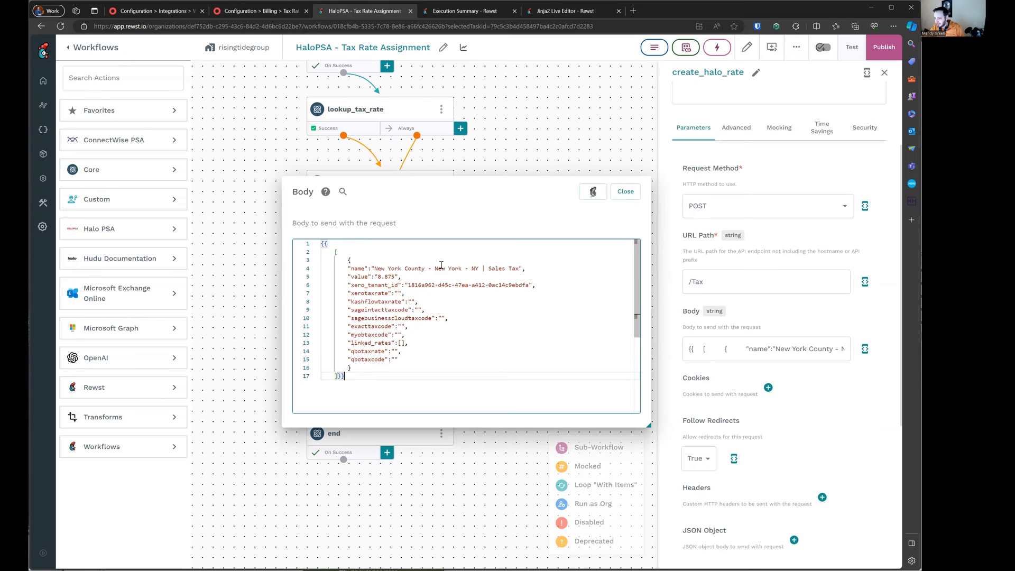
pyautogui.press('Return')
pyautogui.press('BackSpace')
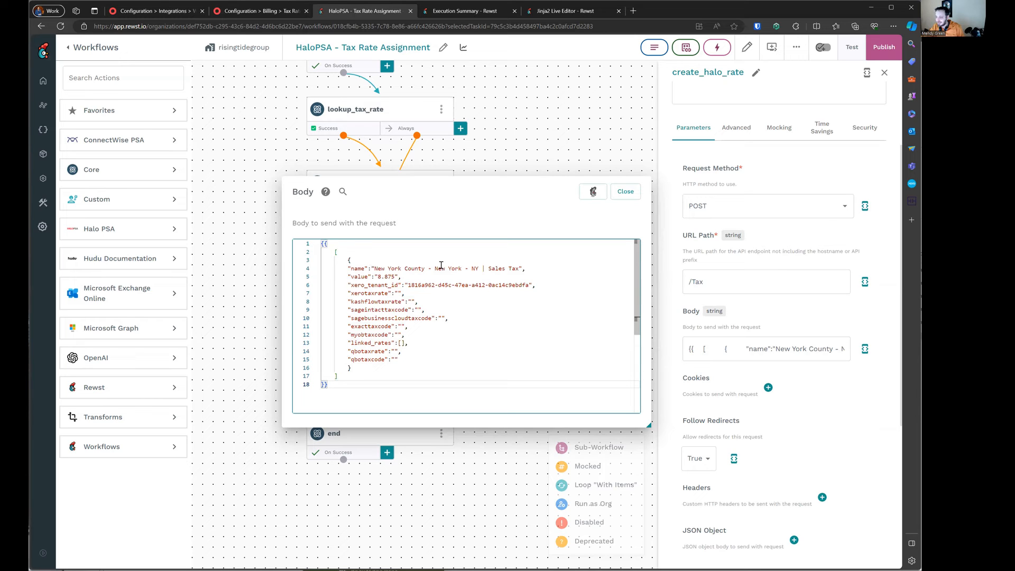
pyautogui.click(428, 337)
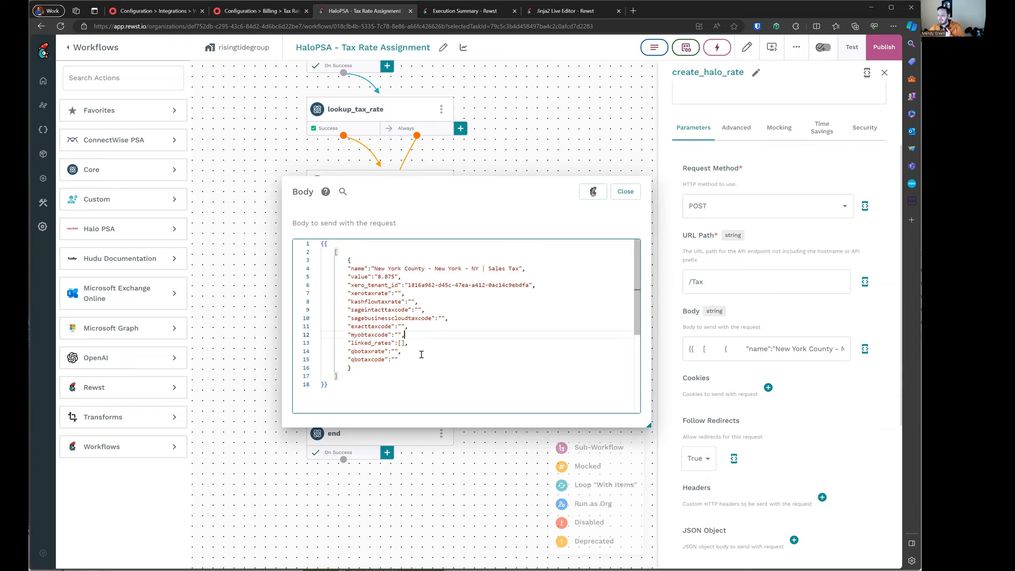
# - Append |json_dump after the closing list bracket of the body
pyautogui.click(459, 362)
pyautogui.moveTo(340, 387); pyautogui.dragTo(312, 381)
pyautogui.click(376, 373)
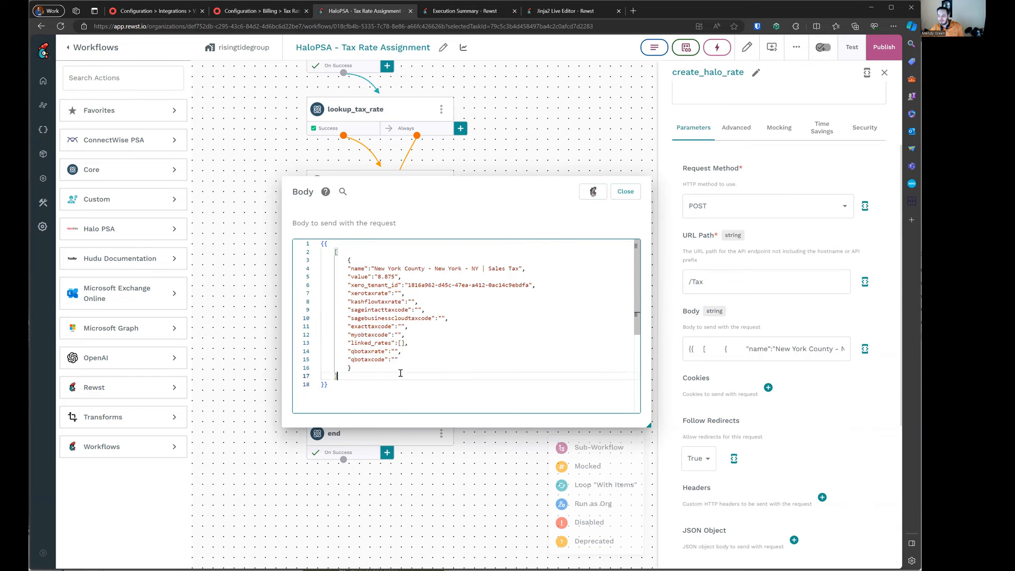
pyautogui.write('|')
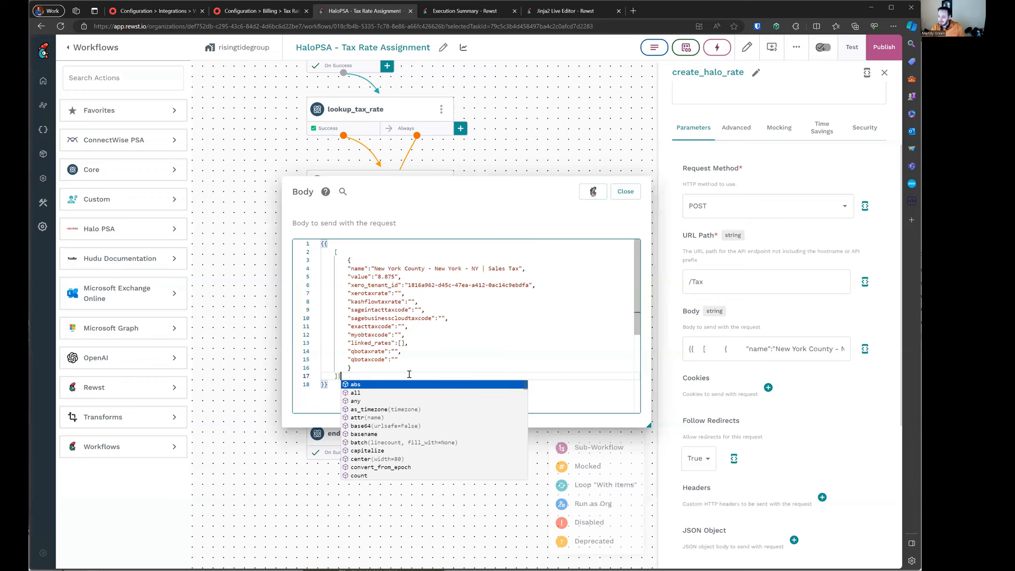
pyautogui.write('json_dump')
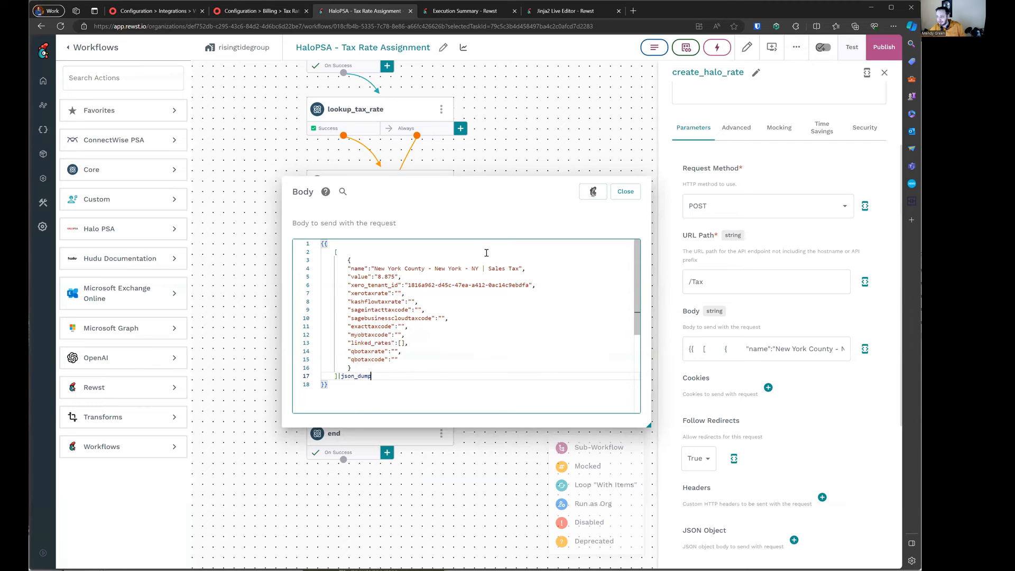
# - Replace the hardcoded tax rate name with CTX.rate_name
pyautogui.moveTo(374, 268); pyautogui.dragTo(518, 268)
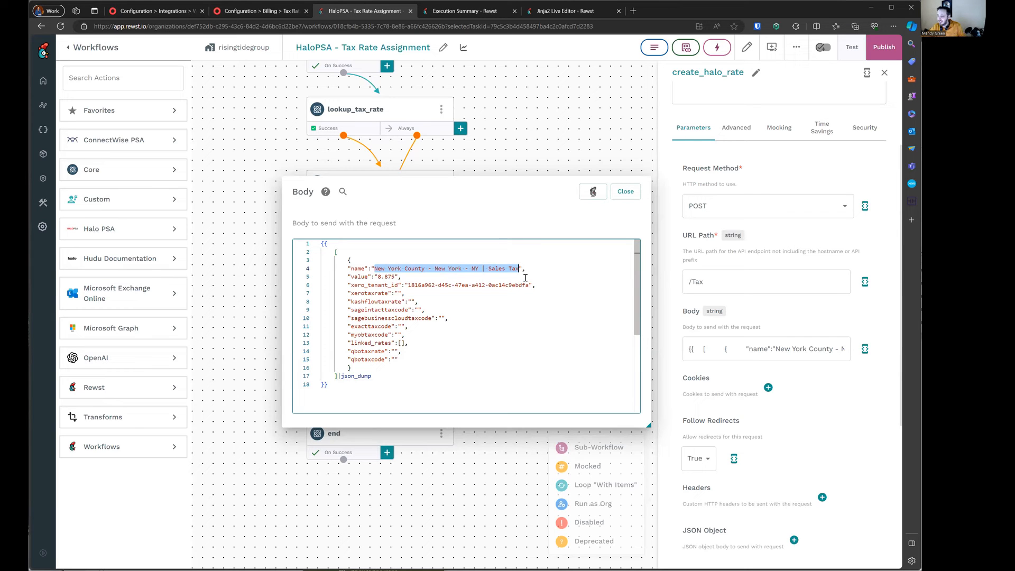
pyautogui.press('Right')
pyautogui.hotkey('ctrl', 'shift', 'Left')
pyautogui.press('Right')
pyautogui.press('Right')
pyautogui.hotkey('ctrl', 'shift', 'Left')
pyautogui.hotkey('ctrl', 'shift', 'Left')
pyautogui.hotkey('ctrl', 'shift', 'Left')
pyautogui.hotkey('ctrl', 'shift', 'Left')
pyautogui.hotkey('ctrl', 'shift', 'Left')
pyautogui.hotkey('ctrl', 'shift', 'Left')
pyautogui.hotkey('ctrl', 'shift', 'Left')
pyautogui.hotkey('ctrl', 'shift', 'Left')
pyautogui.hotkey('ctrl', 'shift', 'Left')
pyautogui.hotkey('ctrl', 'shift', 'Left')
pyautogui.hotkey('ctrl', 'shift', 'Left')
pyautogui.press('BackSpace')
pyautogui.press('BackSpace')
pyautogui.press('BackSpace')
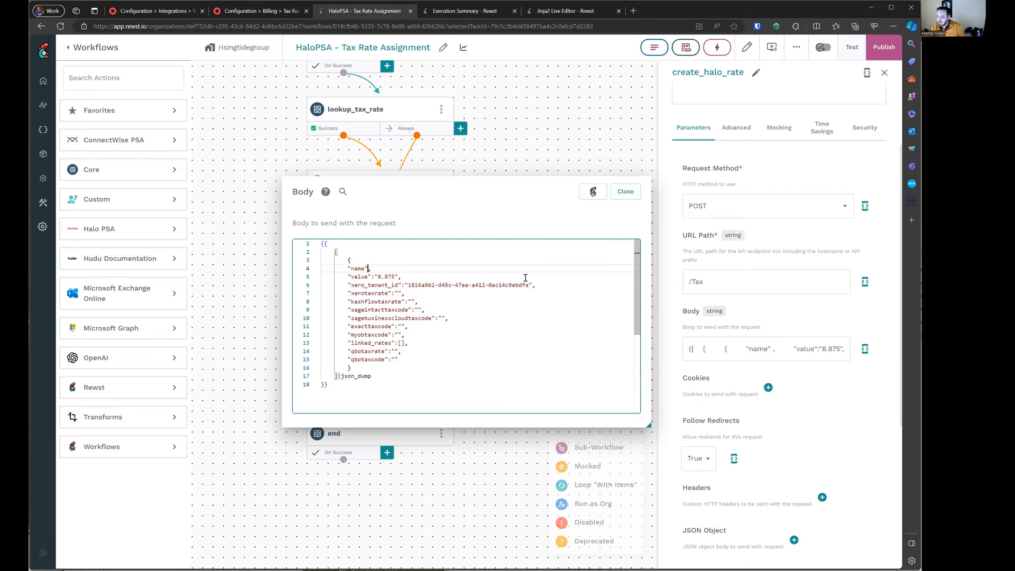
pyautogui.write('{')
pyautogui.press('BackSpace')
pyautogui.press('BackSpace')
pyautogui.press('BackSpace')
pyautogui.write('CTX.t')
pyautogui.write('a')
pyautogui.press('BackSpace')
pyautogui.press('BackSpace')
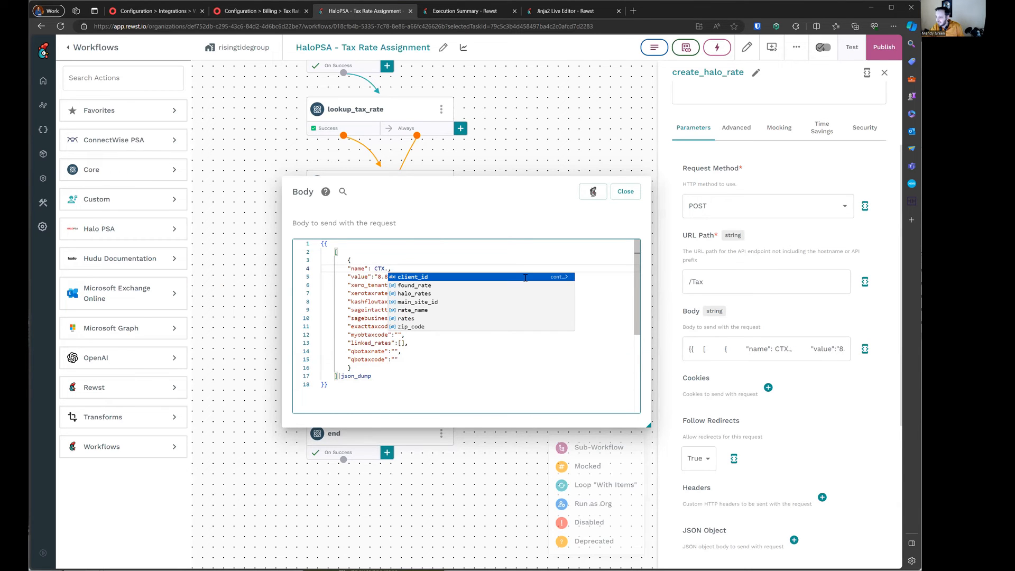
pyautogui.press('Down')
pyautogui.press('Down')
pyautogui.press('Down')
pyautogui.press('Down')
pyautogui.press('Return')
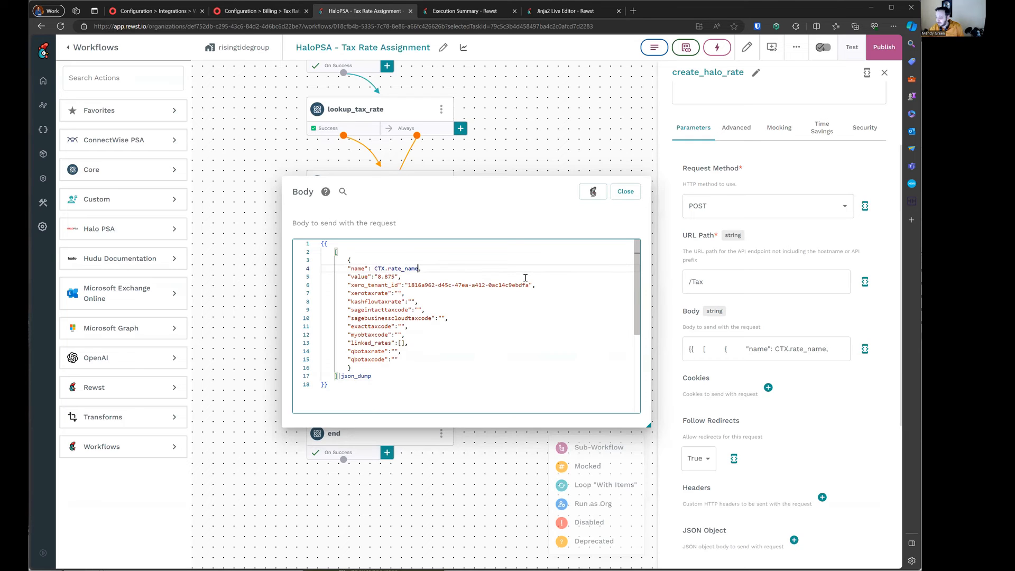
# - Replace the 8.875 rate value with CTX.rates.rate, leaving the tenant ID unchanged
pyautogui.moveTo(375, 275); pyautogui.dragTo(397, 277)
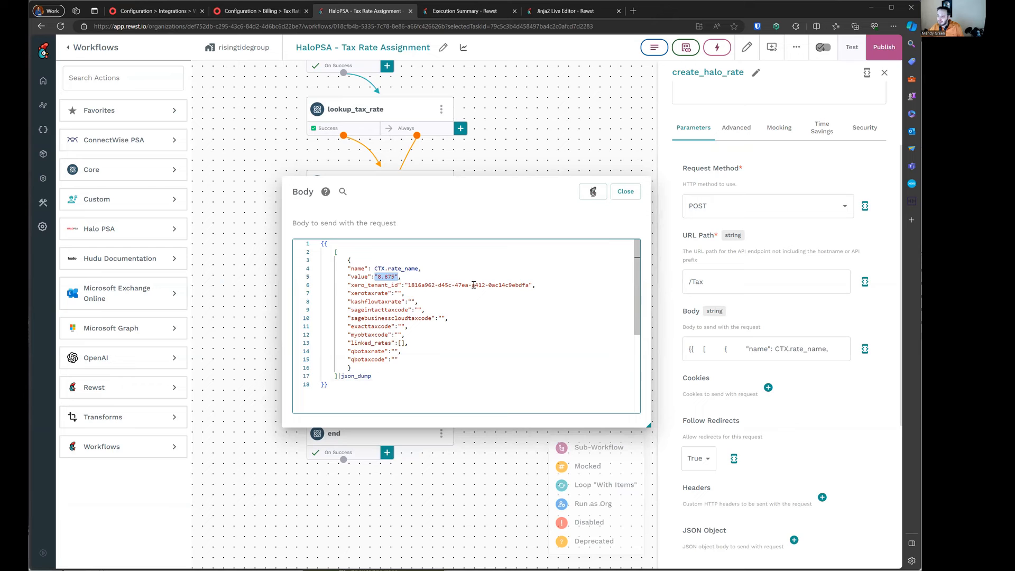
pyautogui.write('CTX.rates.')
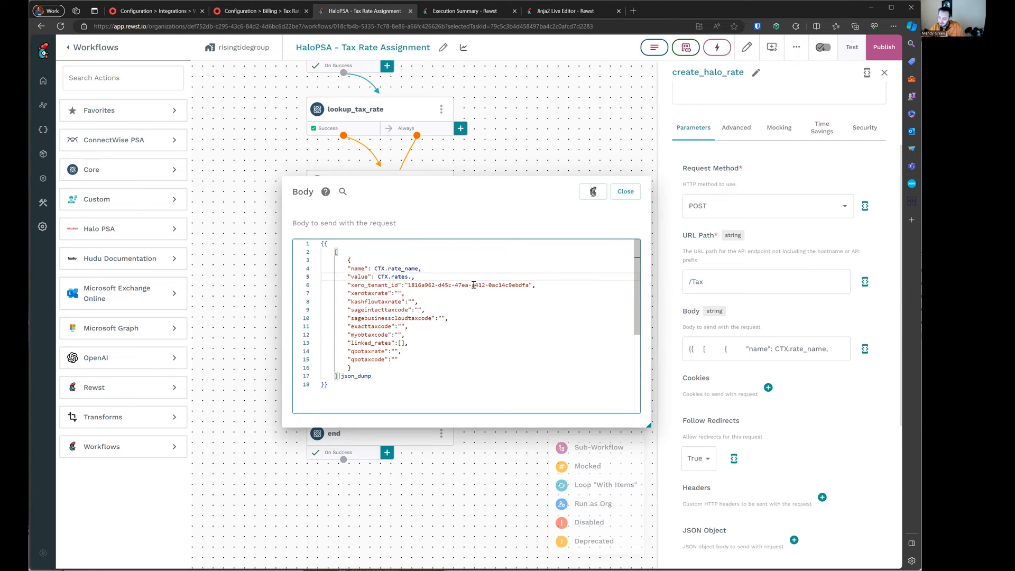
pyautogui.write('rate')
pyautogui.doubleClick(474, 285)
pyautogui.click(405, 286)
pyautogui.click(415, 359)
pyautogui.moveTo(530, 285); pyautogui.dragTo(407, 286)
pyautogui.click(431, 286)
pyautogui.doubleClick(430, 286)
pyautogui.click(492, 297)
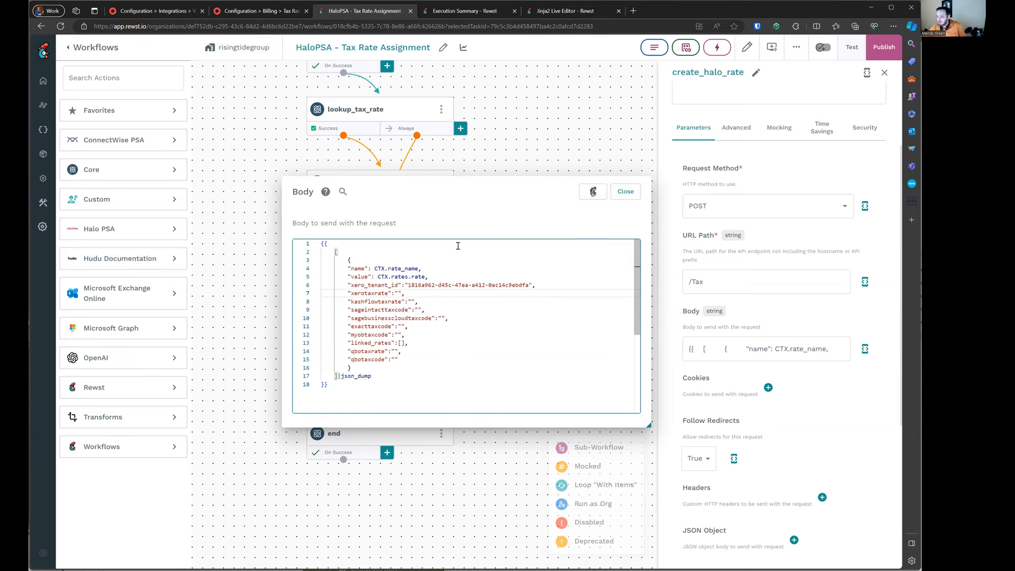
# - Close the body editor and publish the task's result as created_rate
pyautogui.click(626, 192)
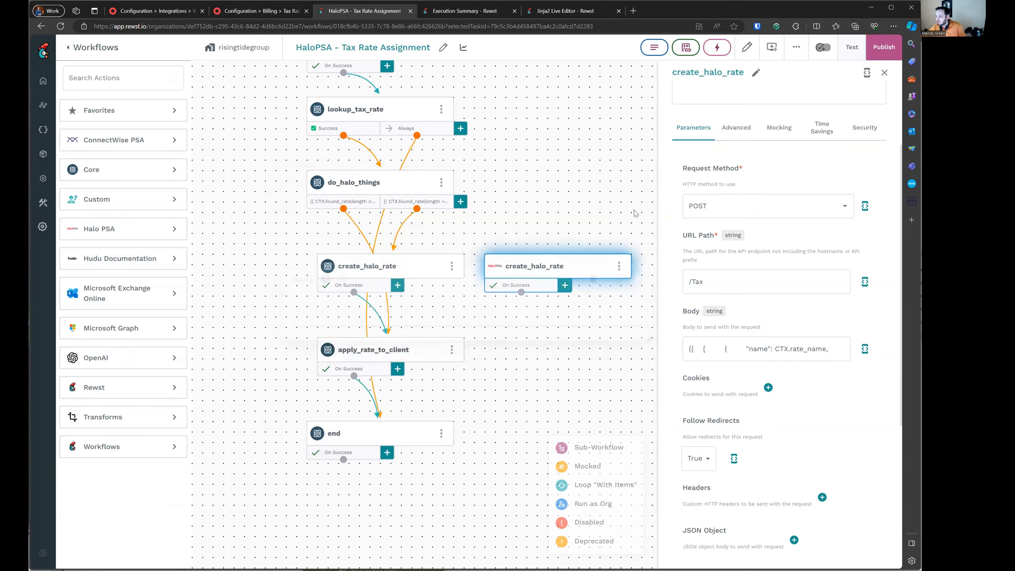
pyautogui.scroll(-5, 765, 360)
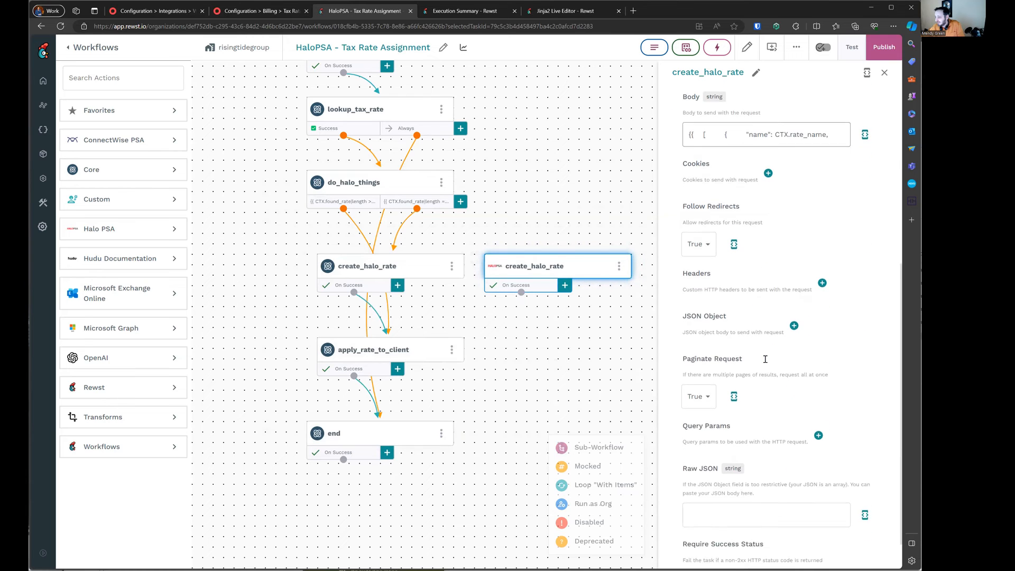
pyautogui.scroll(8, 767, 362)
pyautogui.click(687, 240)
pyautogui.write('created_rate')
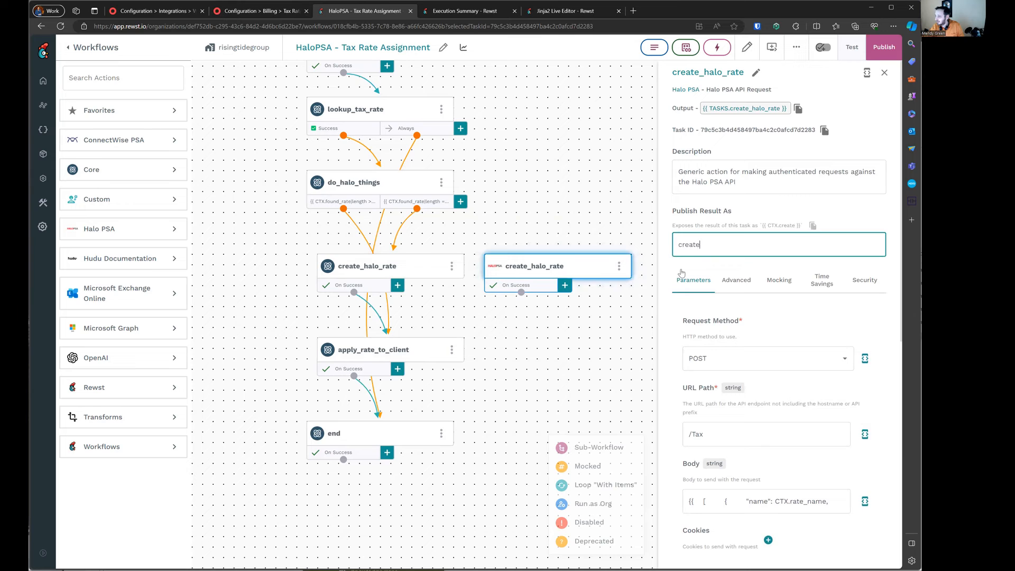
# - Wire the new create_halo_rate between do_halo_things and apply_rate_to_client
pyautogui.click(548, 214)
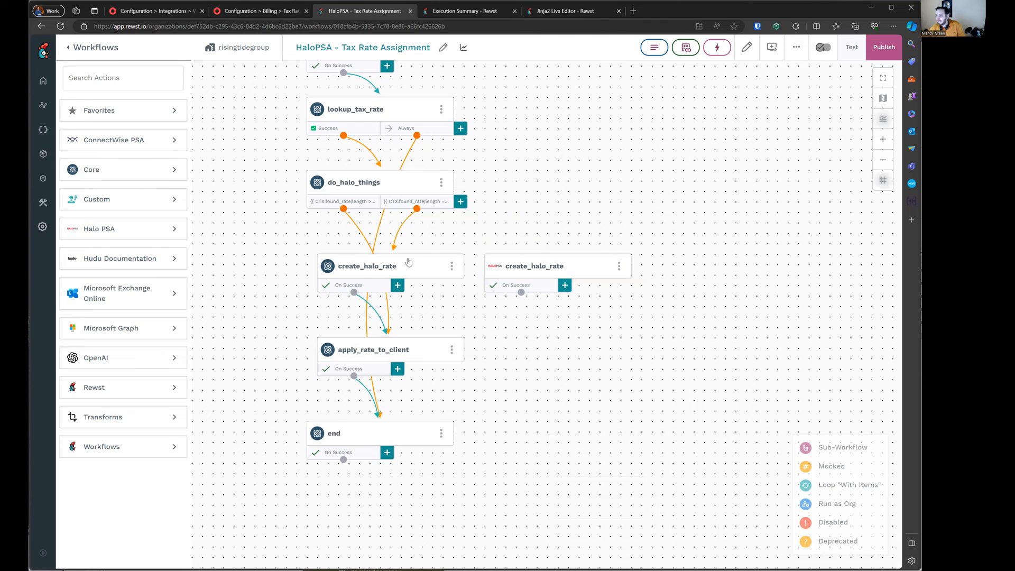
pyautogui.click(592, 272)
pyautogui.click(736, 281)
pyautogui.click(700, 481)
pyautogui.doubleClick(700, 482)
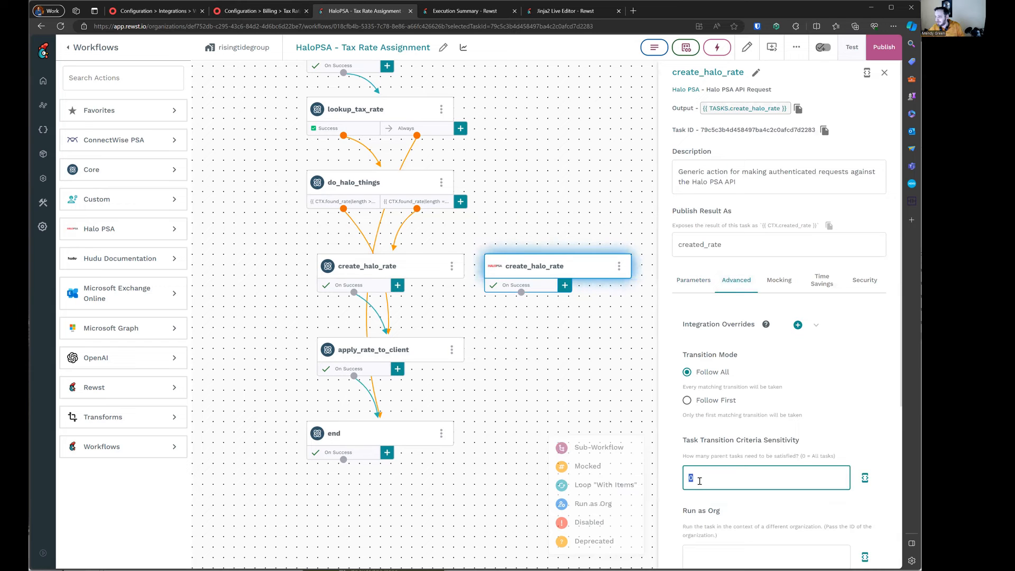
pyautogui.moveTo(370, 270); pyautogui.dragTo(580, 353)
pyautogui.moveTo(470, 358); pyautogui.dragTo(492, 266)
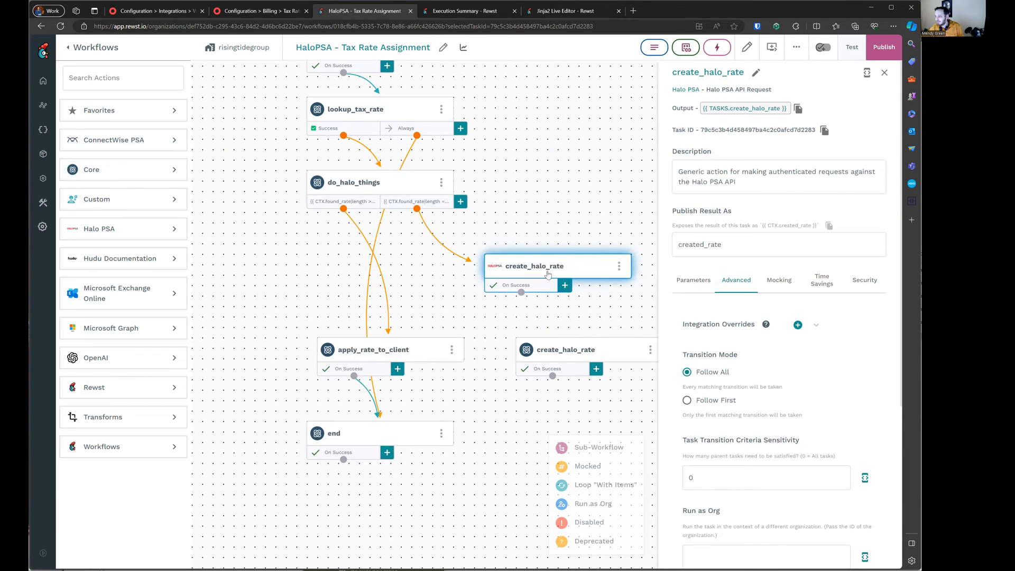
pyautogui.moveTo(522, 292); pyautogui.dragTo(380, 347)
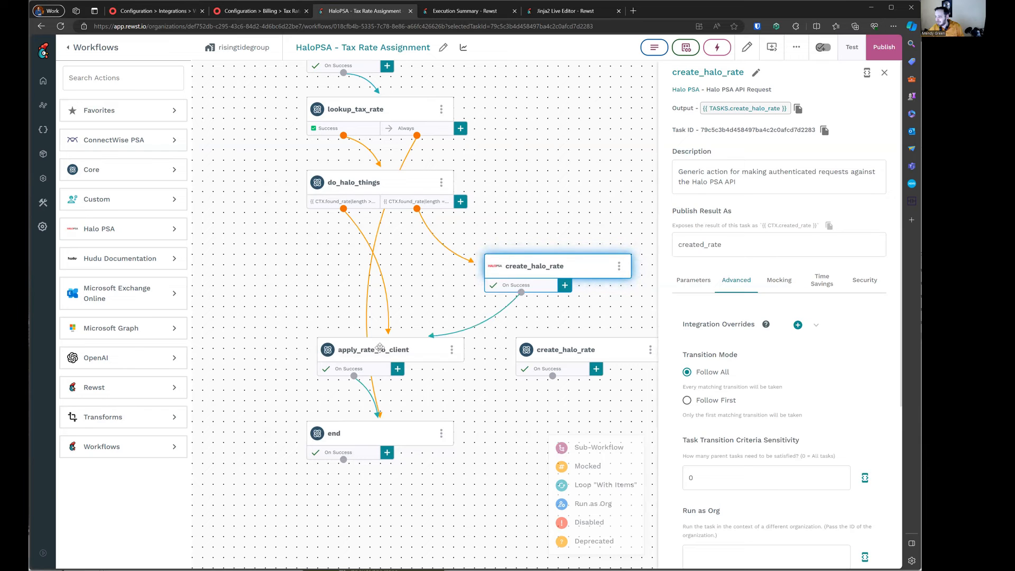
pyautogui.moveTo(537, 283); pyautogui.dragTo(360, 283)
# - Delete the leftover placeholder create_halo_rate task and publish the workflow
pyautogui.click(586, 354)
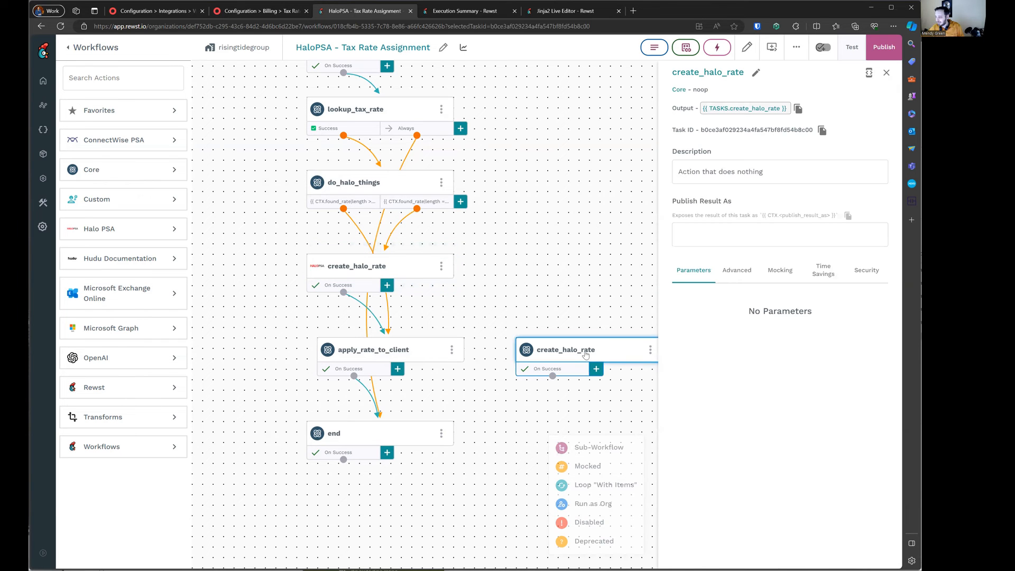
pyautogui.click(550, 370)
pyautogui.click(570, 359)
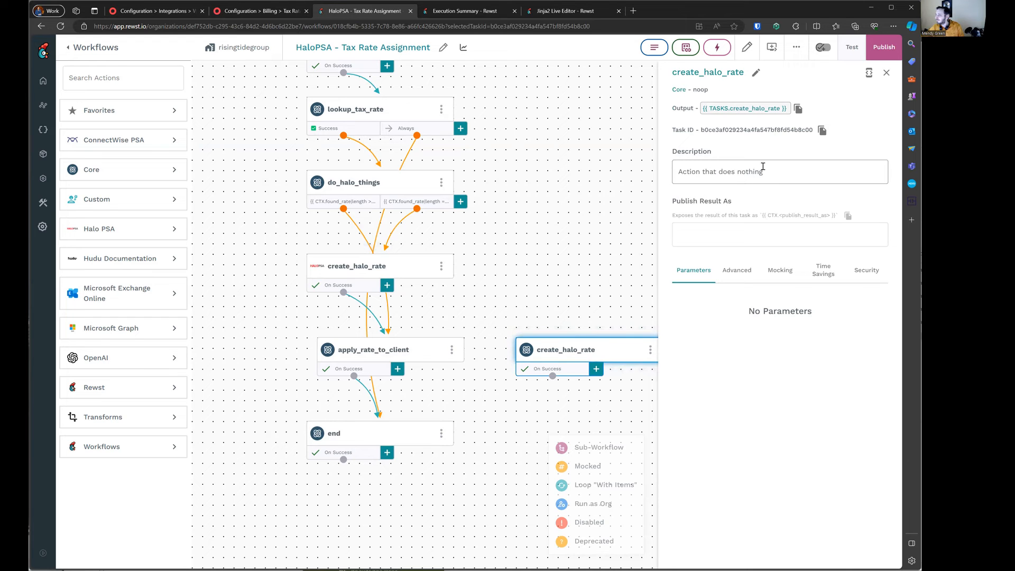
pyautogui.click(650, 351)
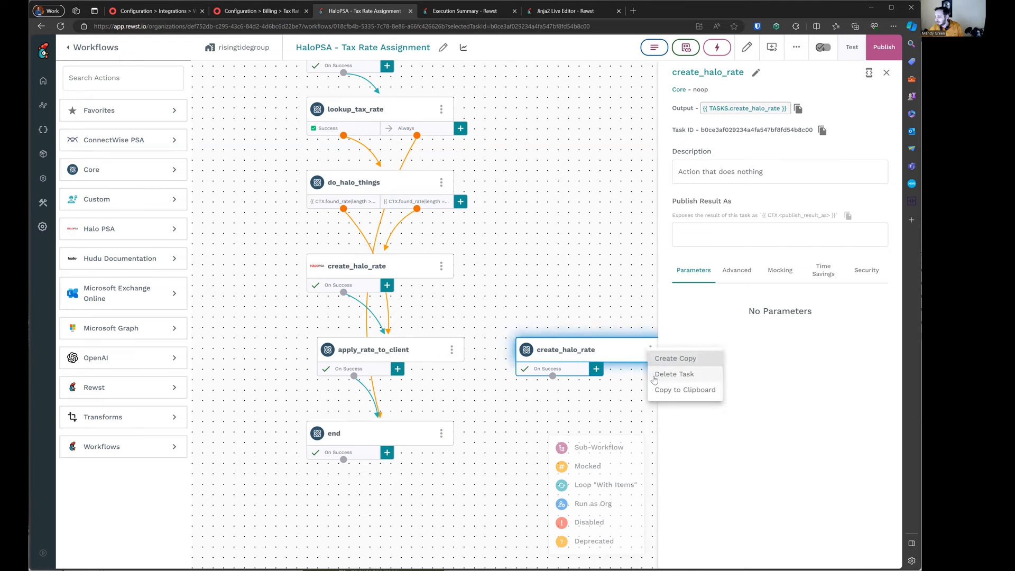
pyautogui.click(659, 379)
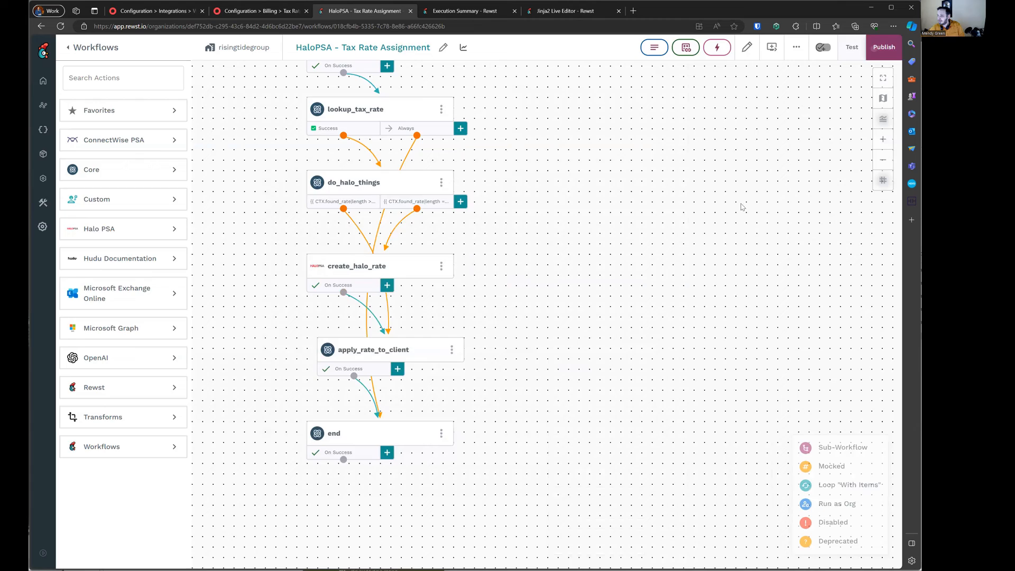
pyautogui.click(879, 52)
pyautogui.click(641, 336)
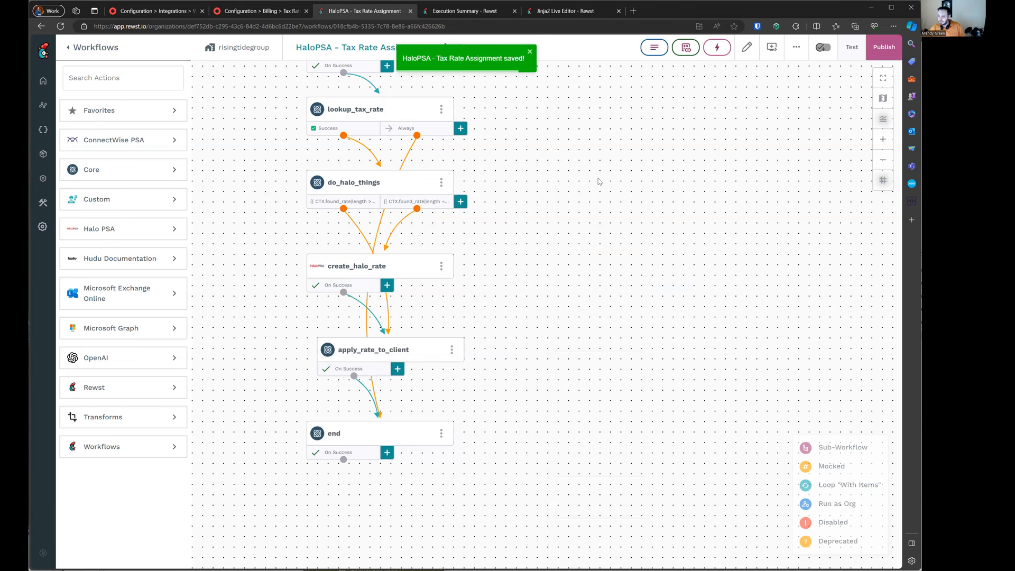
# - Return to the successful run's Execution Summary tab
pyautogui.click(271, 18)
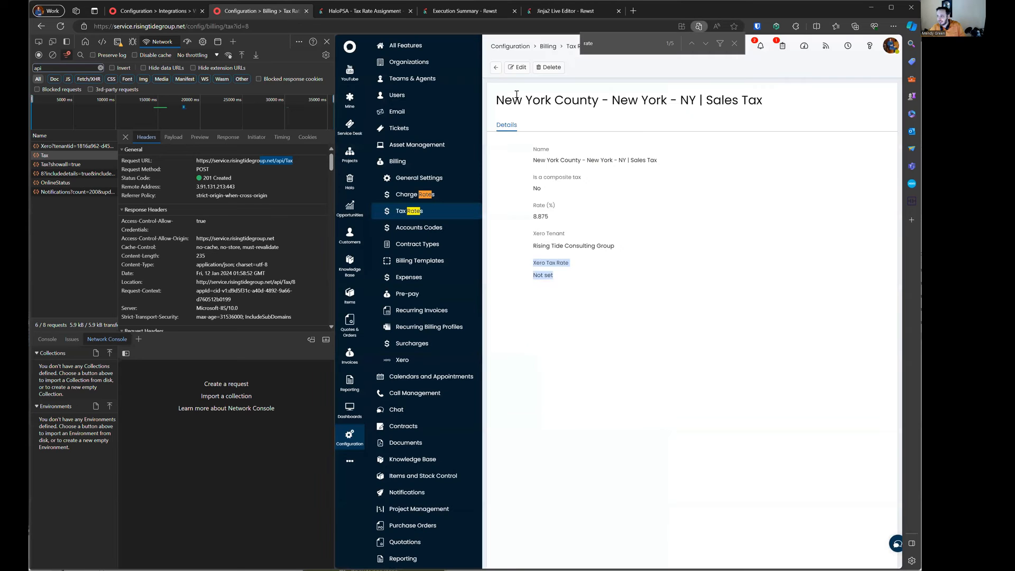
pyautogui.click(360, 11)
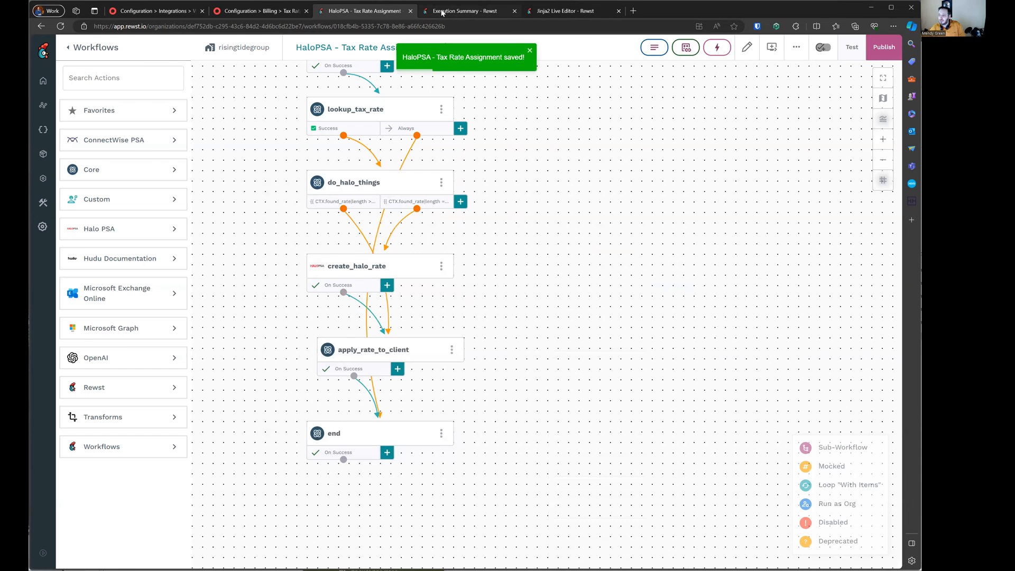
pyautogui.click(437, 12)
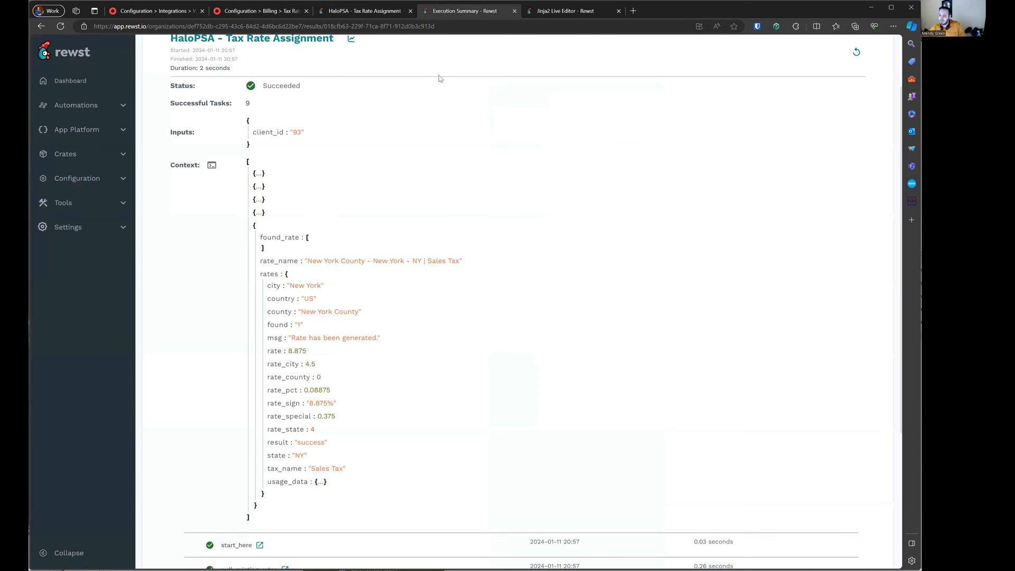
# - Re-run the Tax Rate Assignment workflow with the same inputs and reload to see the outcome
pyautogui.click(857, 52)
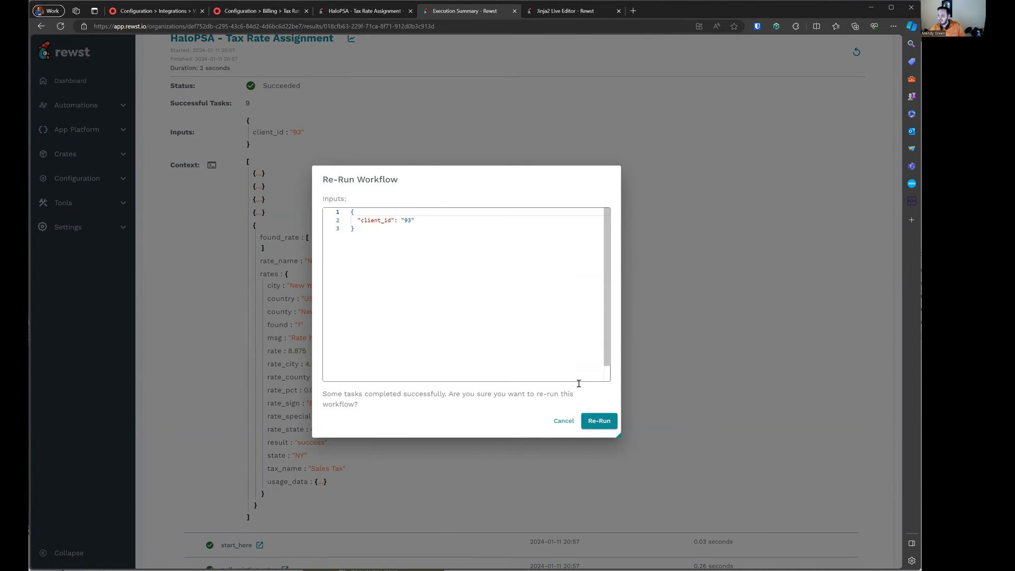
pyautogui.click(595, 420)
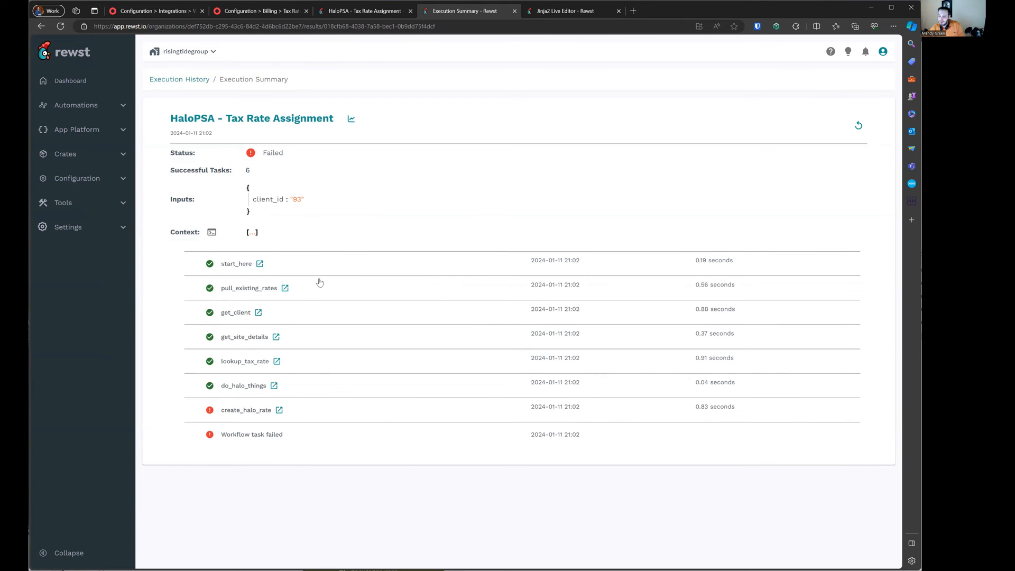
pyautogui.click(61, 26)
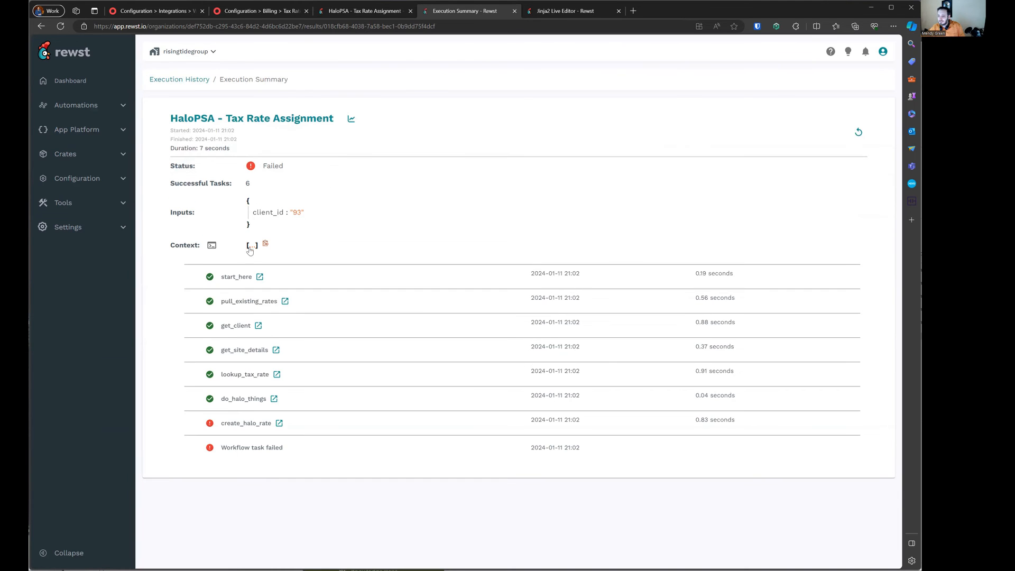
# - Expand the run's context down to the empty found_rate list and open it in the Jinja2 Live Editor
pyautogui.click(250, 246)
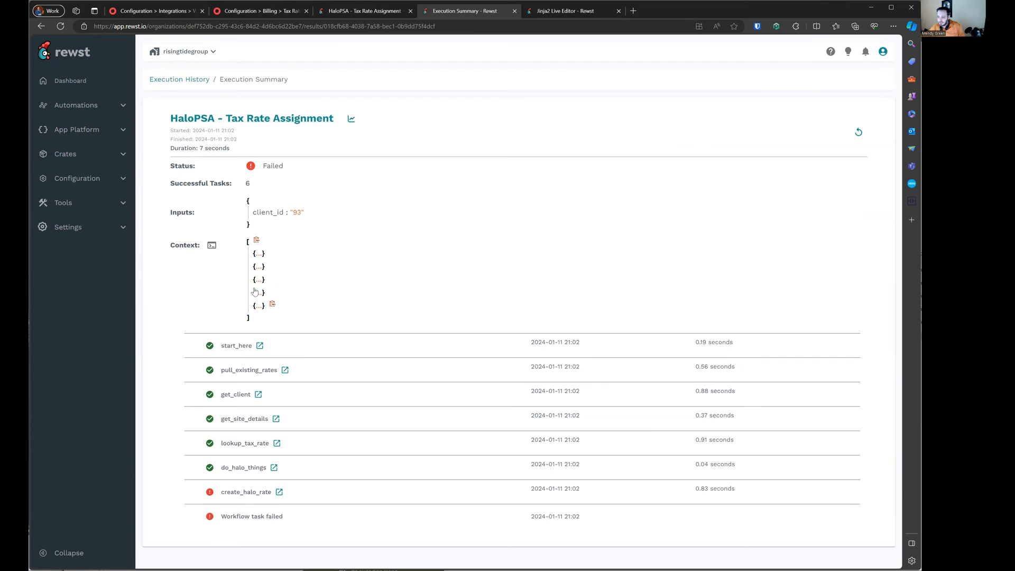
pyautogui.click(256, 307)
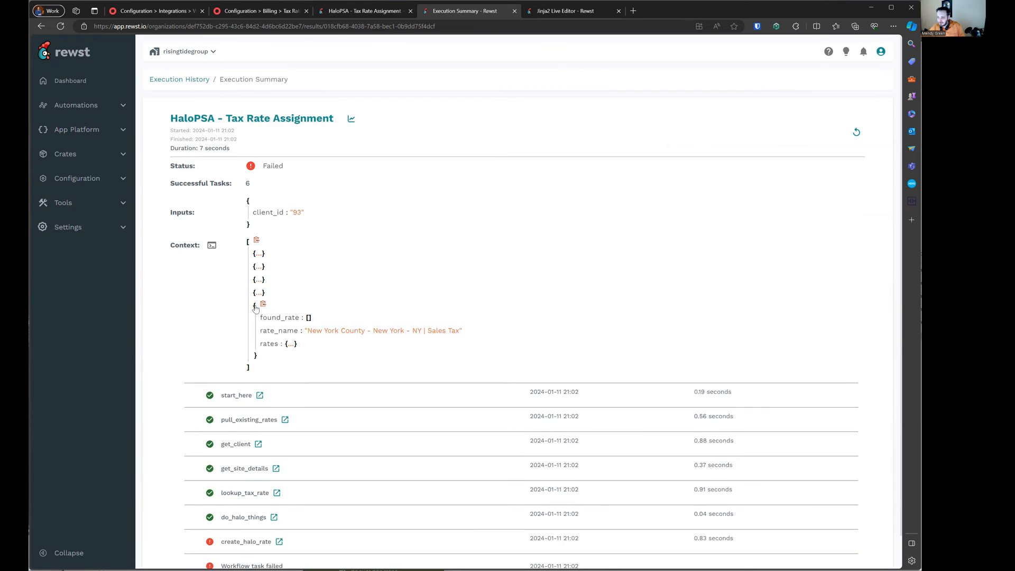
pyautogui.click(284, 319)
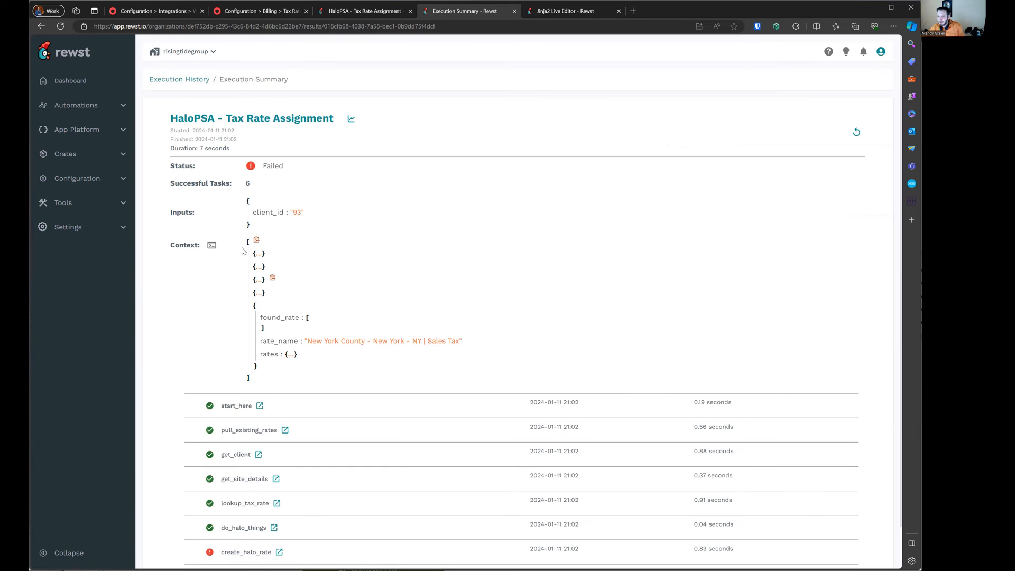
pyautogui.click(211, 246)
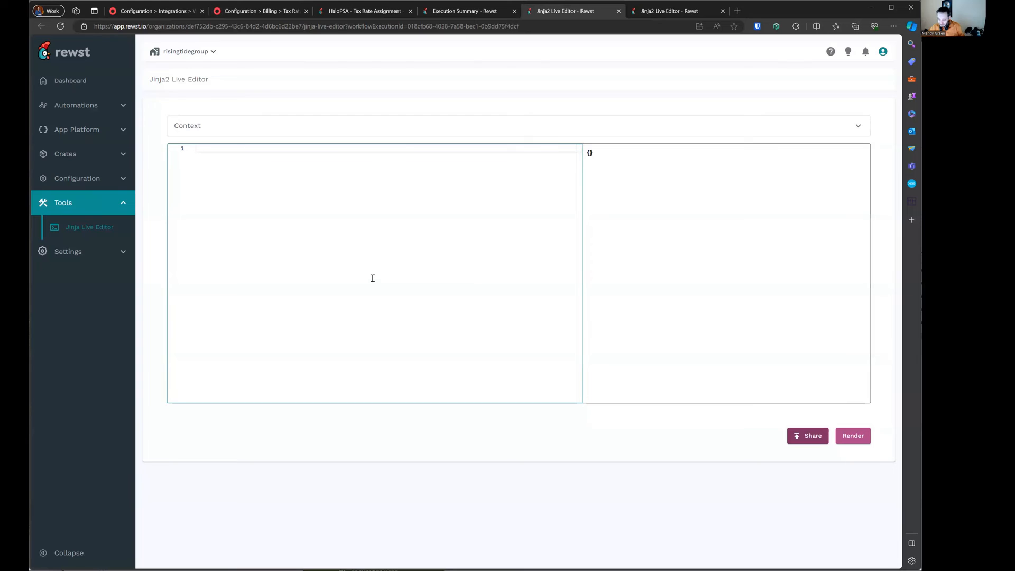
# - Render {{ CTX.halo_rates }} in the Jinja editor and browse the returned tax rate objects
pyautogui.write('{{ CTX.halo_ra')
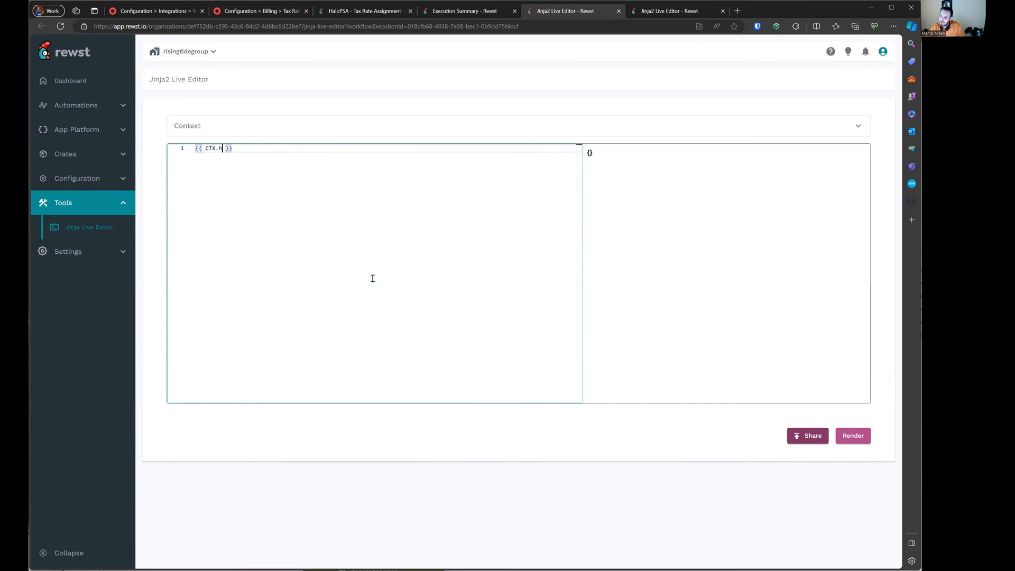
pyautogui.write('tes')
pyautogui.hotkey('ctrl', 'Return')
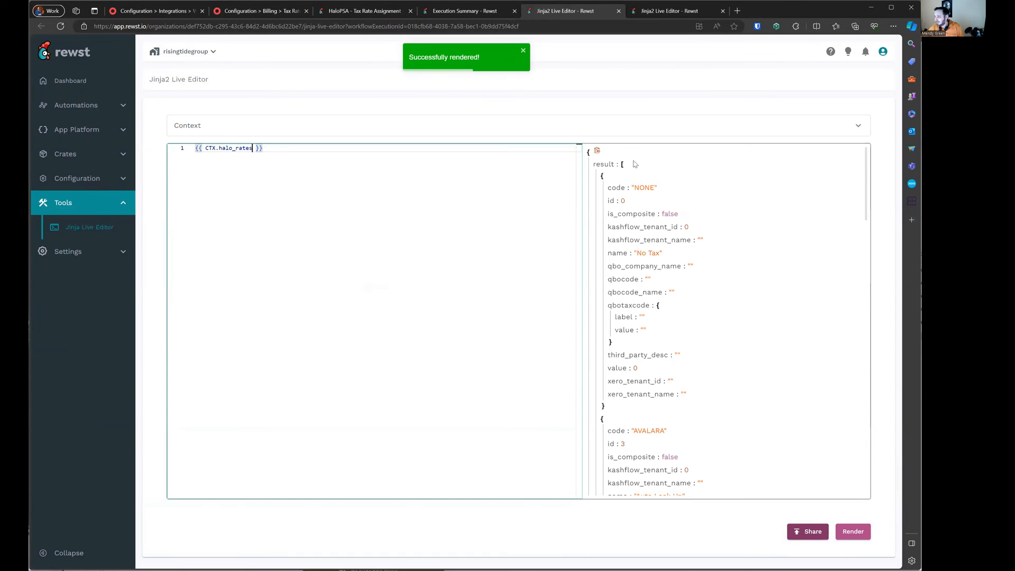
pyautogui.click(603, 165)
pyautogui.click(603, 166)
pyautogui.click(601, 178)
pyautogui.click(602, 189)
pyautogui.click(602, 202)
pyautogui.click(601, 216)
pyautogui.click(601, 228)
pyautogui.click(601, 242)
pyautogui.click(602, 242)
pyautogui.click(602, 243)
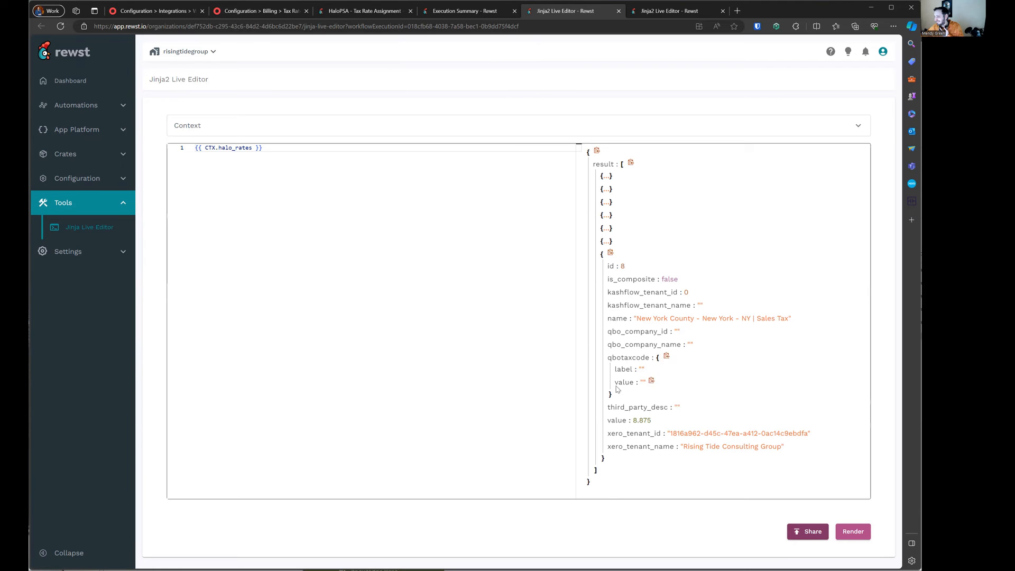
# - Inspect the name fields of rates 7 and 8 and the MDState rate, then return to the run summary
pyautogui.doubleClick(636, 408)
pyautogui.doubleClick(618, 319)
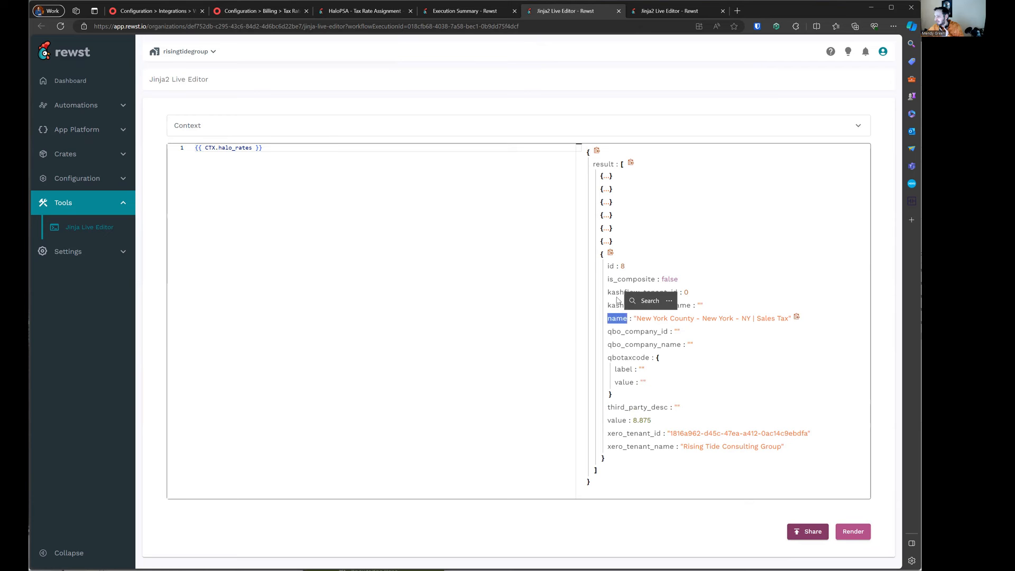
pyautogui.click(607, 243)
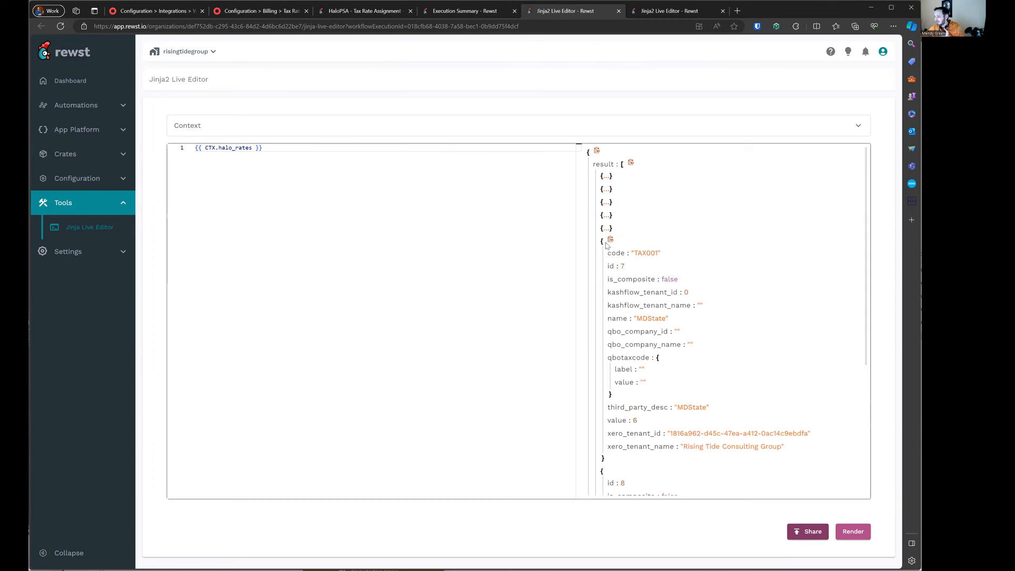
pyautogui.doubleClick(625, 320)
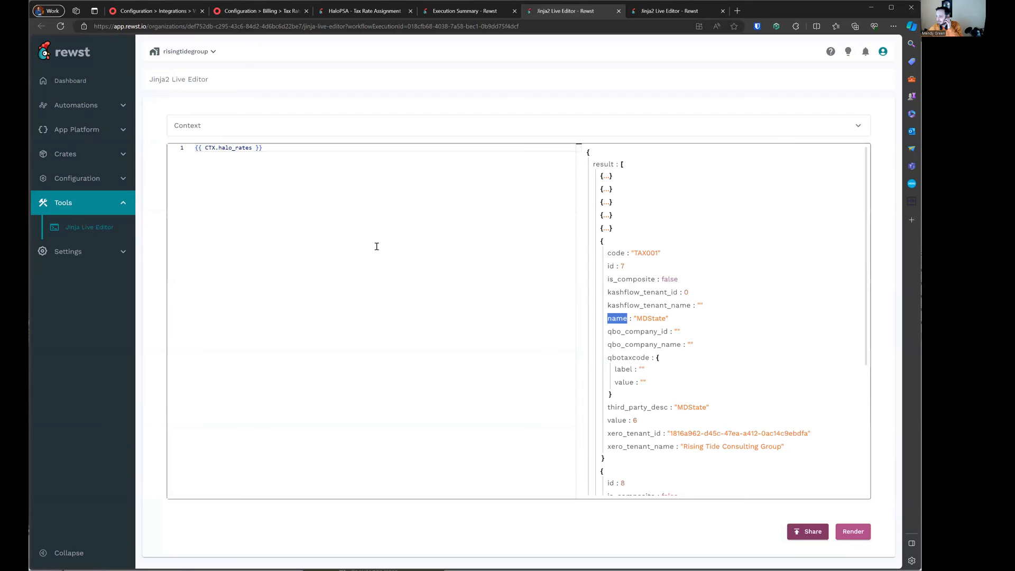
pyautogui.click(467, 12)
# - Change lookup_tax_rate's found_rate alias to compare rate.name instead of rate.value, and copy the expression
pyautogui.click(365, 11)
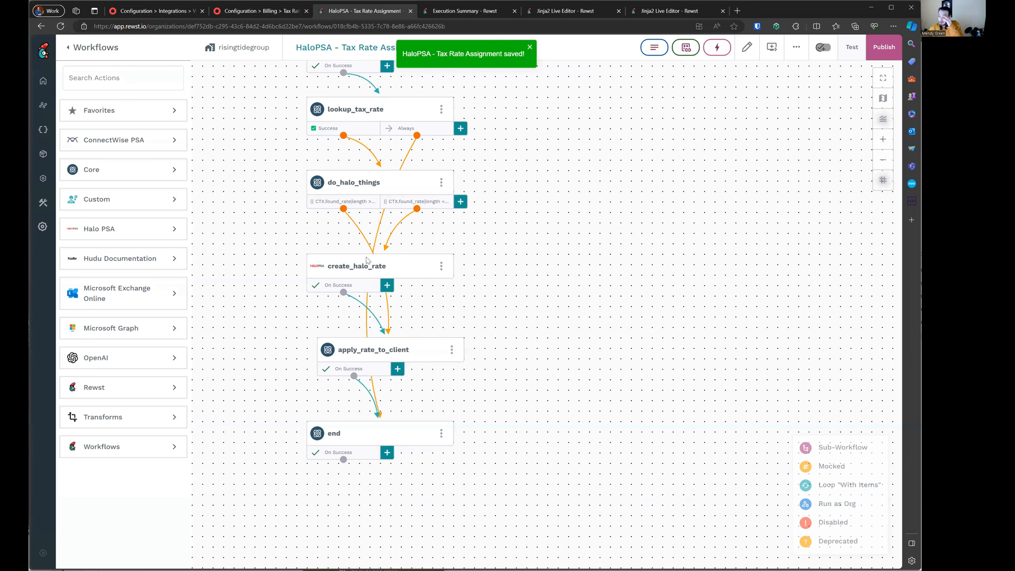
pyautogui.click(367, 201)
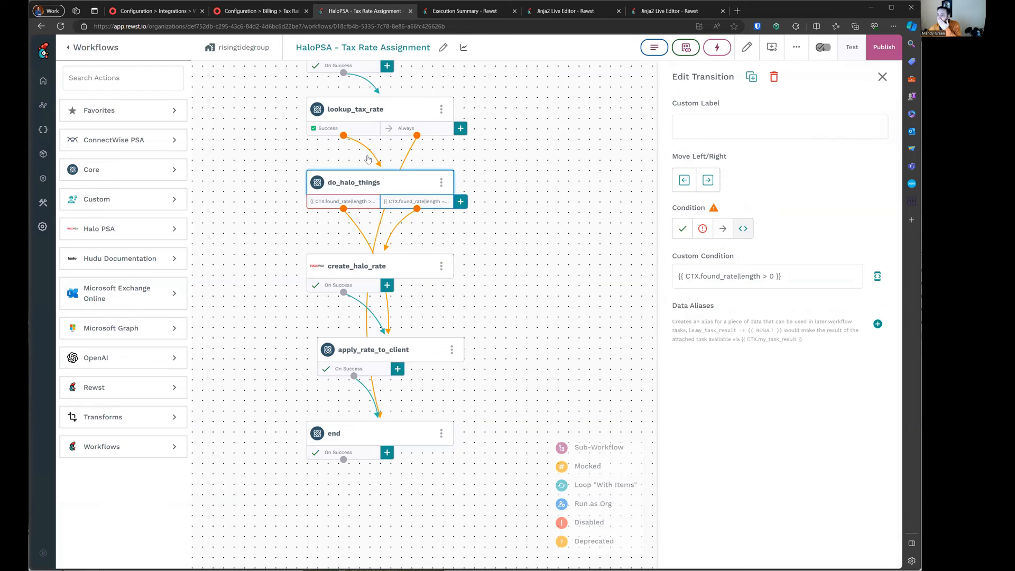
pyautogui.click(341, 128)
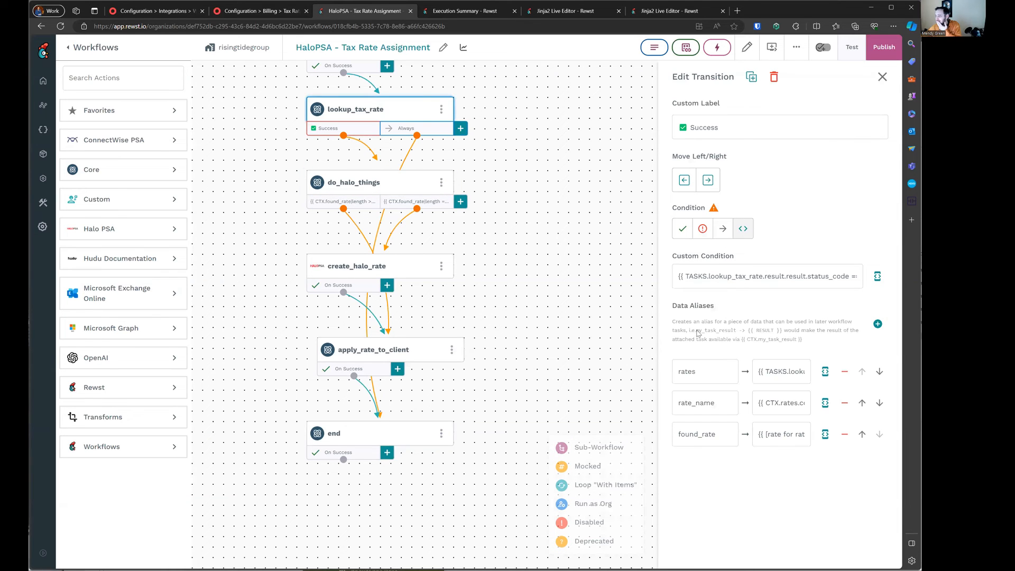
pyautogui.click(825, 434)
pyautogui.doubleClick(474, 228)
pyautogui.write('name == CTX.rate_name|d]|d([])')
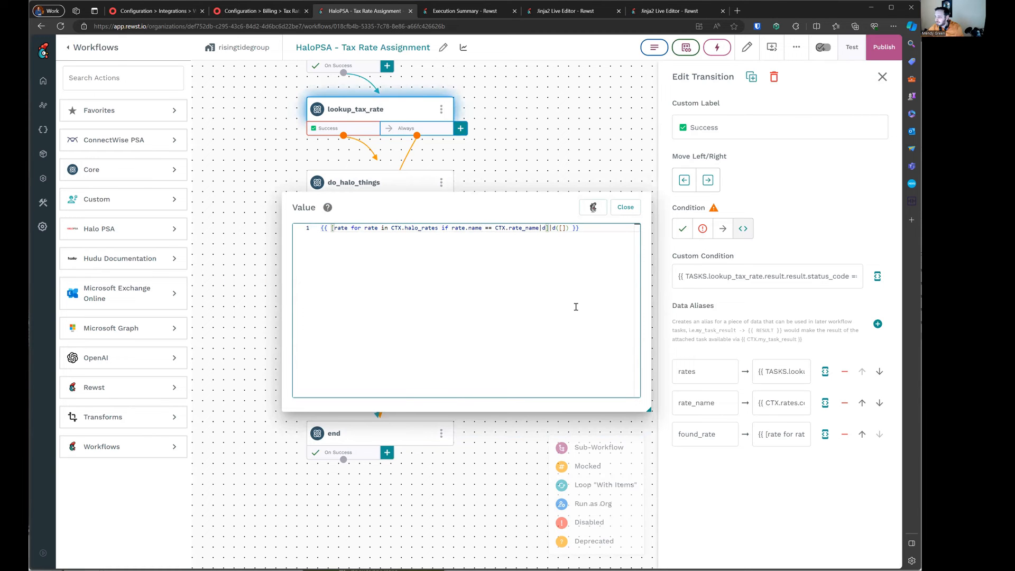
pyautogui.click(626, 207)
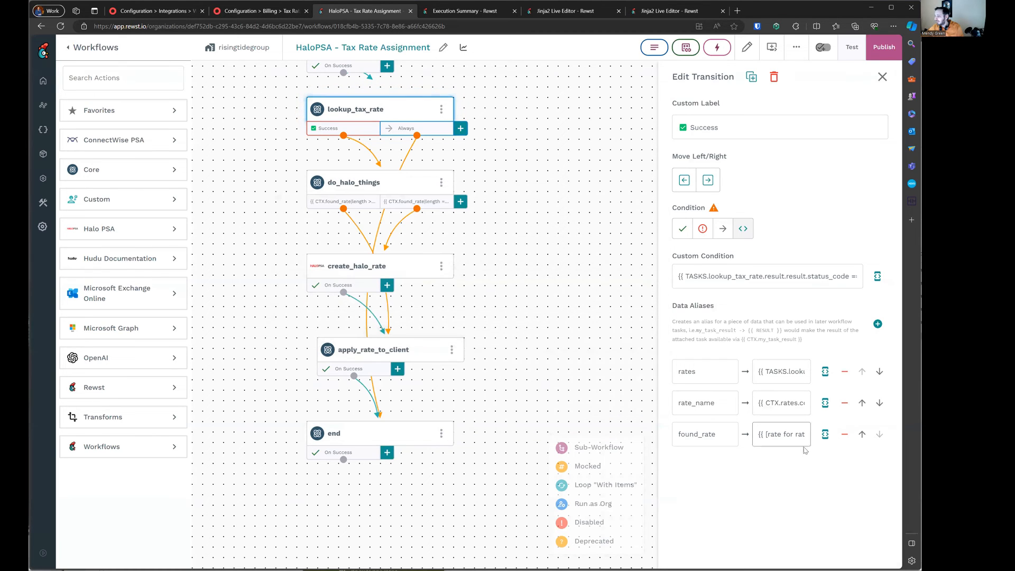
pyautogui.click(825, 434)
pyautogui.hotkey('ctrl', 'a')
pyautogui.hotkey('ctrl', 'c')
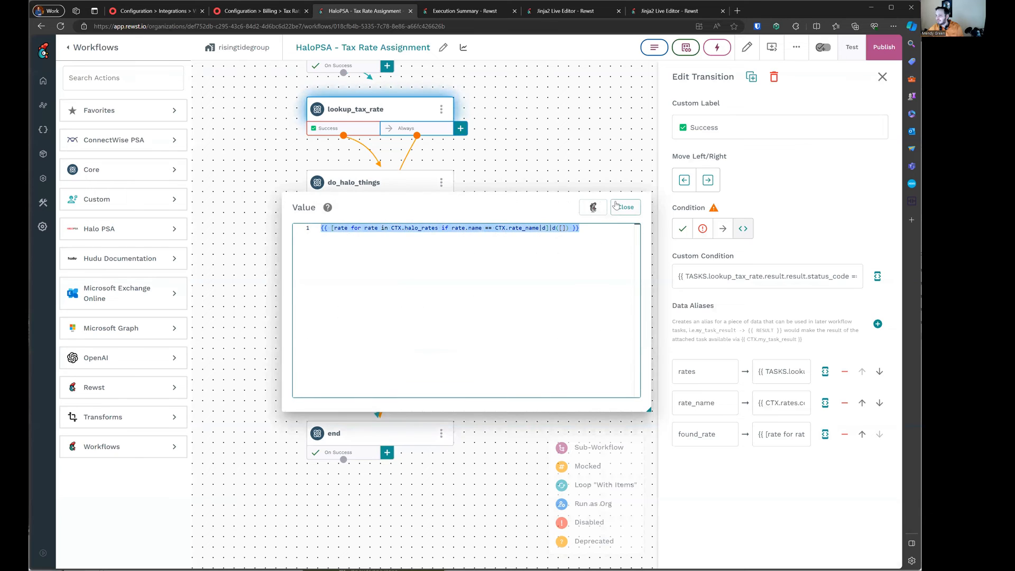
pyautogui.click(618, 207)
# - Render the found_rate expression in the Jinja editor, confirming it returns the New York County rate
pyautogui.click(475, 11)
pyautogui.click(566, 10)
pyautogui.hotkey('ctrl', 'a')
pyautogui.hotkey('ctrl', 'v')
pyautogui.hotkey('ctrl', 'Return')
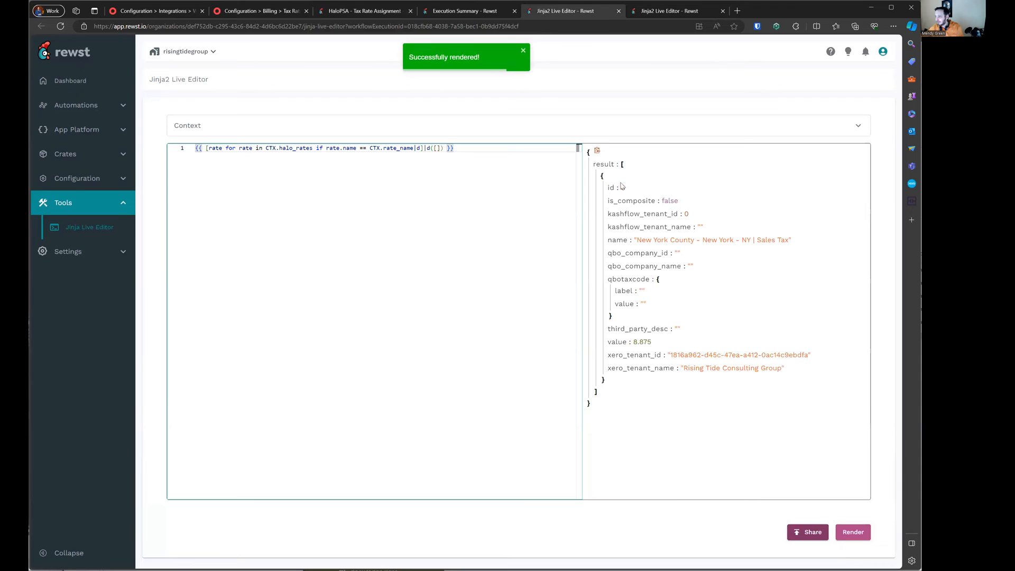
pyautogui.click(602, 177)
pyautogui.click(602, 178)
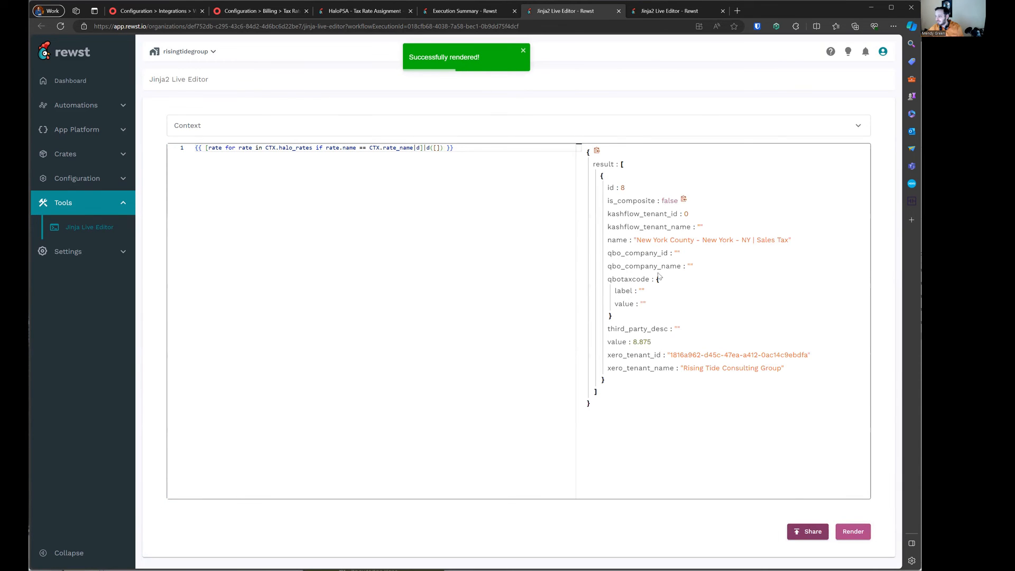
pyautogui.click(472, 11)
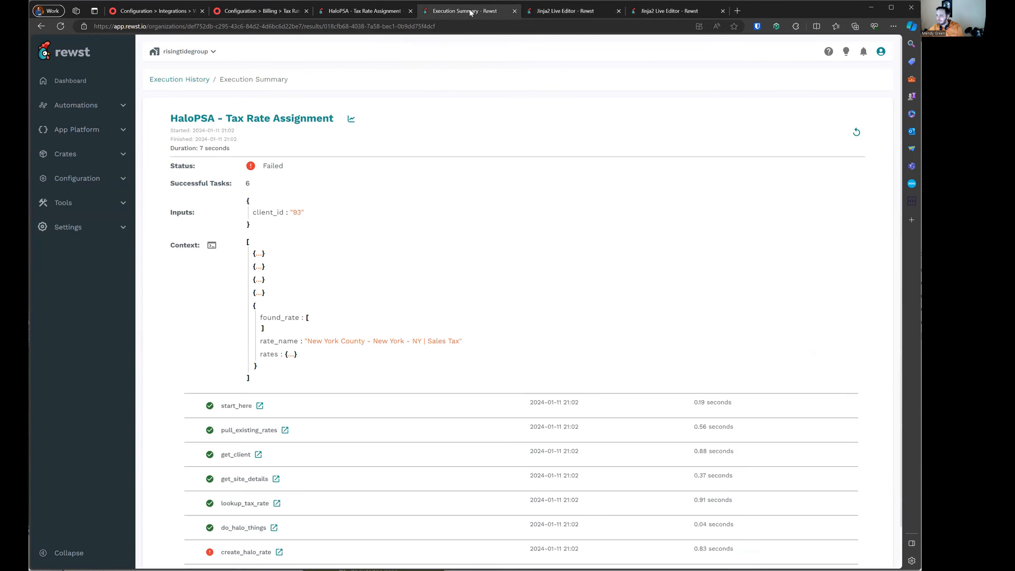
pyautogui.click(393, 12)
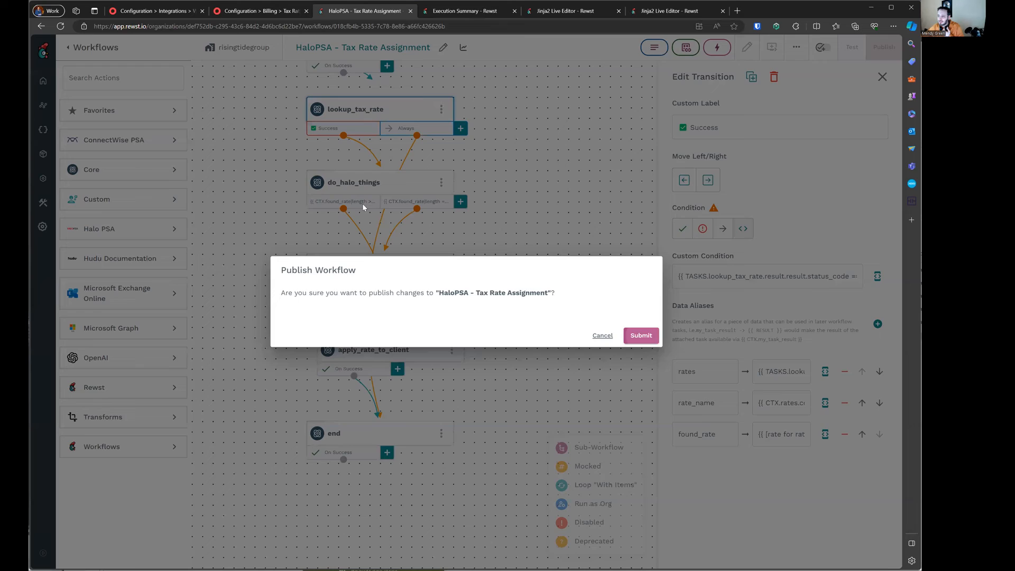
# - Scroll to create_halo_rate in the failed run summary and expand its Forbidden error's response headers
pyautogui.hotkey('ctrl', 'Tab')
pyautogui.scroll(-2, 247, 233)
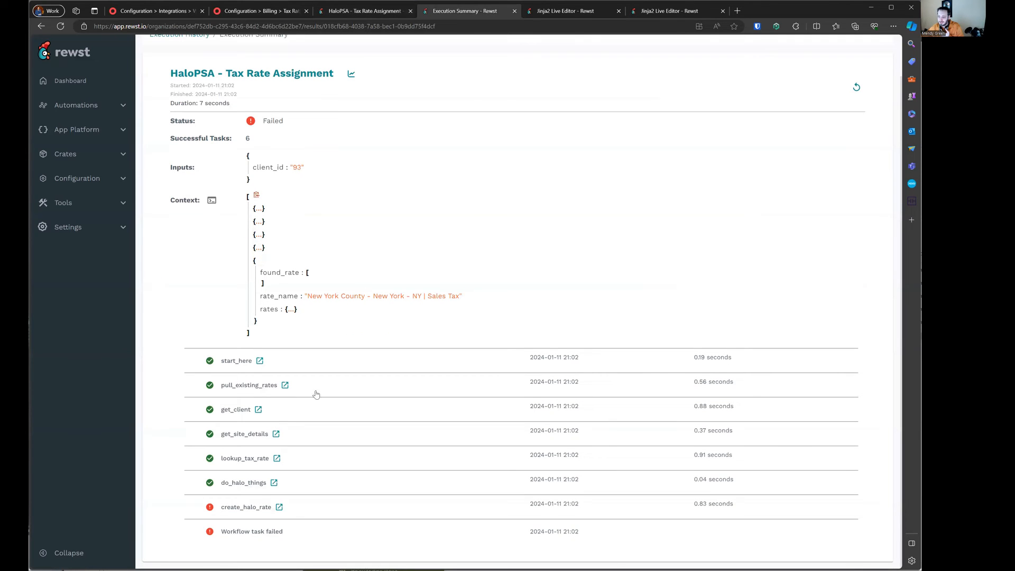
pyautogui.scroll(-3, 377, 442)
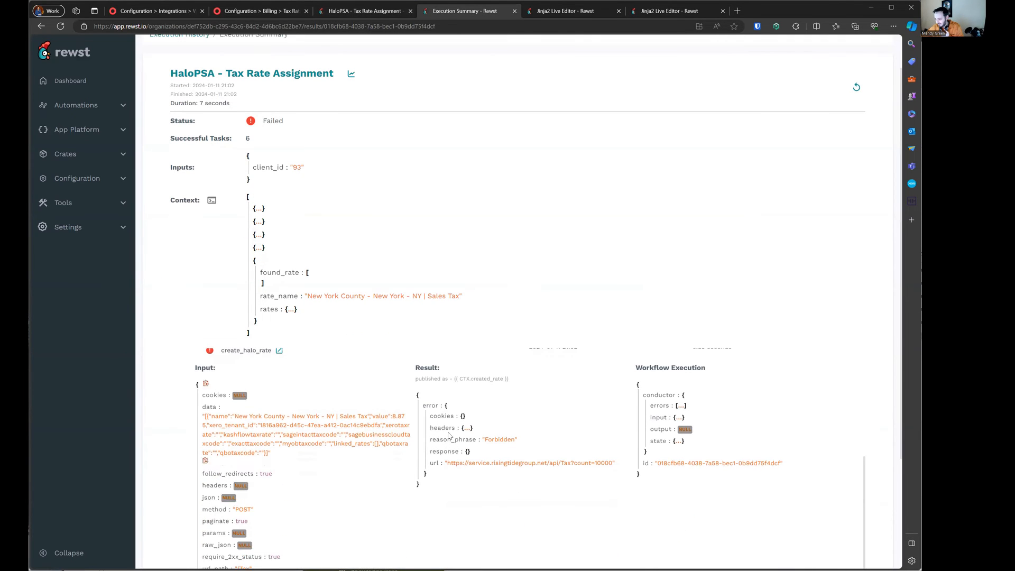
pyautogui.click(450, 433)
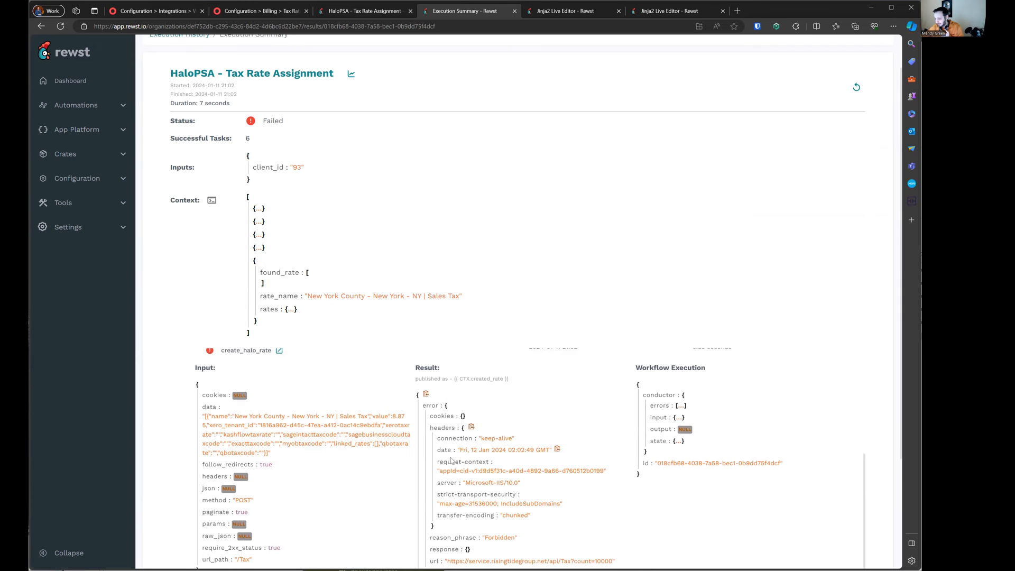
pyautogui.scroll(-2, 465, 510)
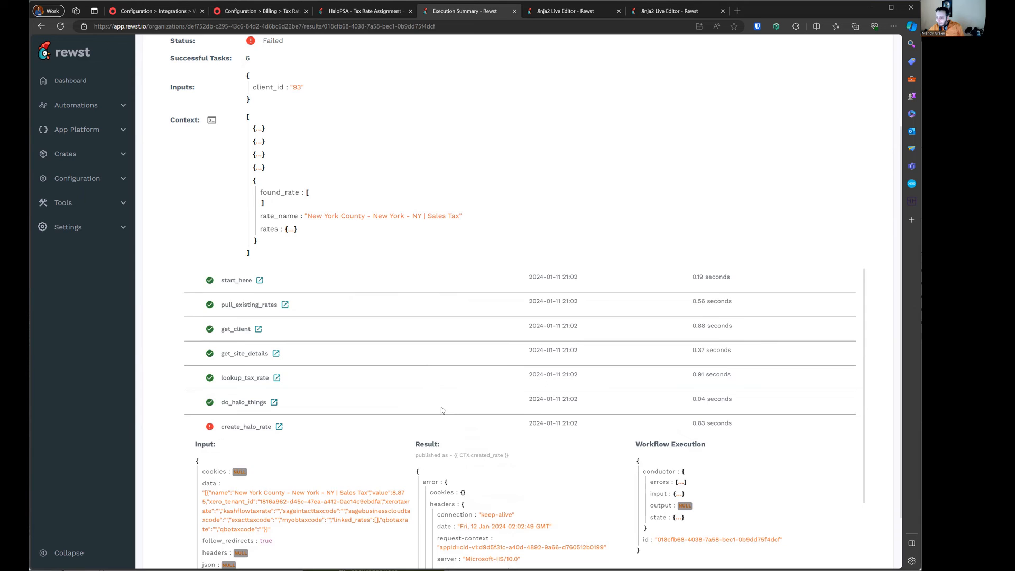
pyautogui.scroll(3, 411, 337)
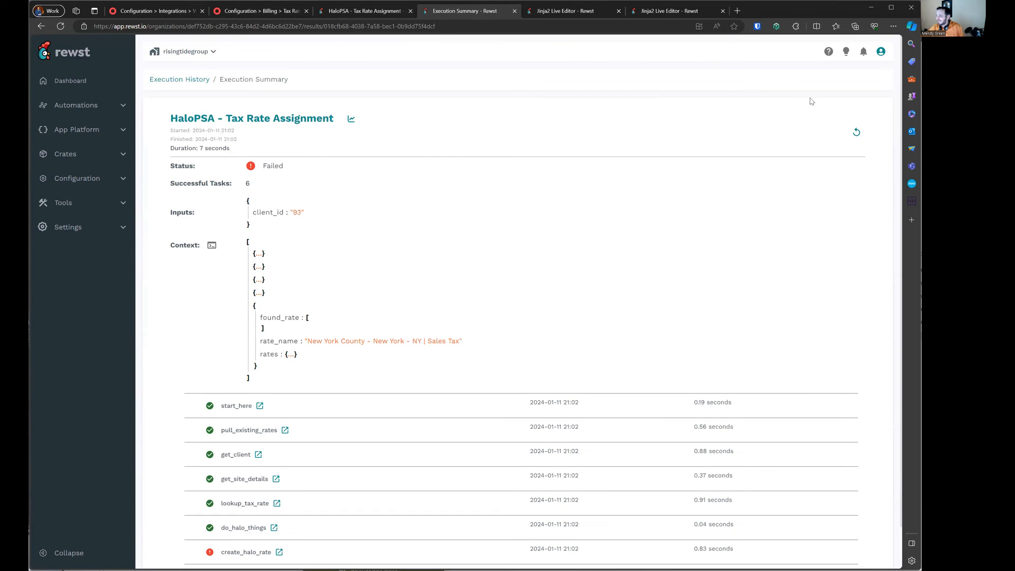
# - Re-run the workflow with the same inputs and reload the execution summary
pyautogui.click(857, 132)
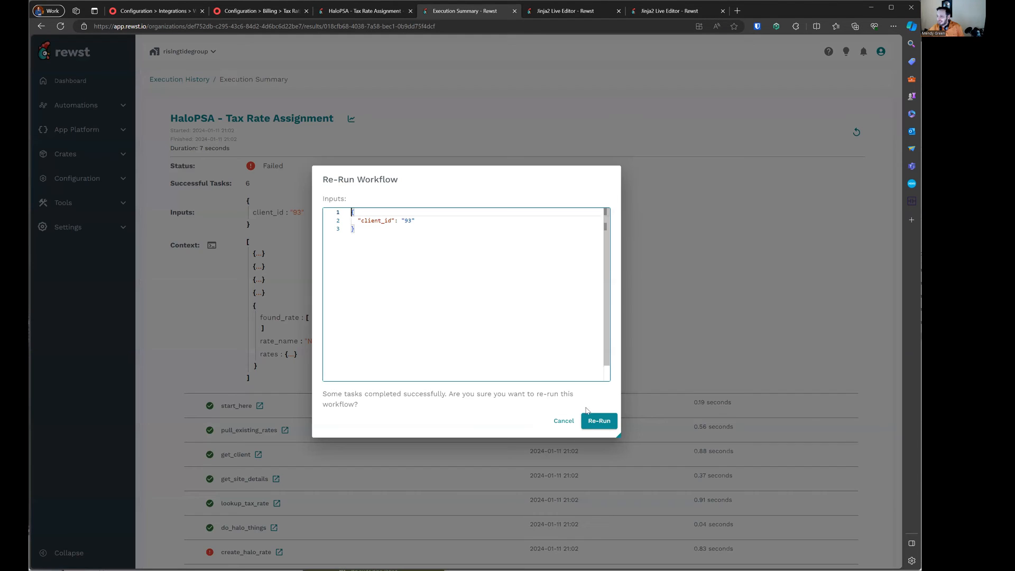
pyautogui.click(594, 421)
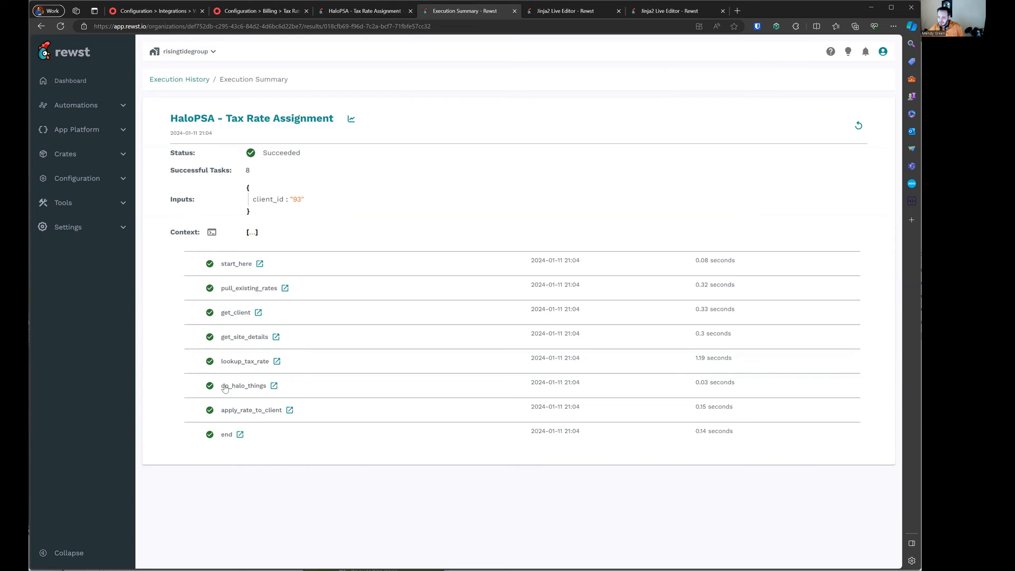
pyautogui.moveTo(201, 391); pyautogui.dragTo(320, 436)
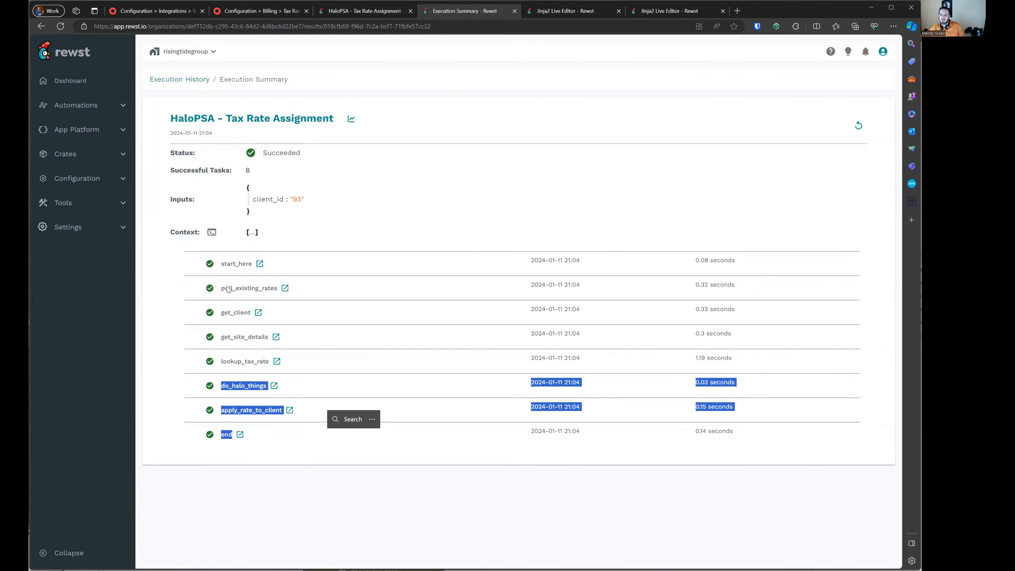
pyautogui.moveTo(247, 234)
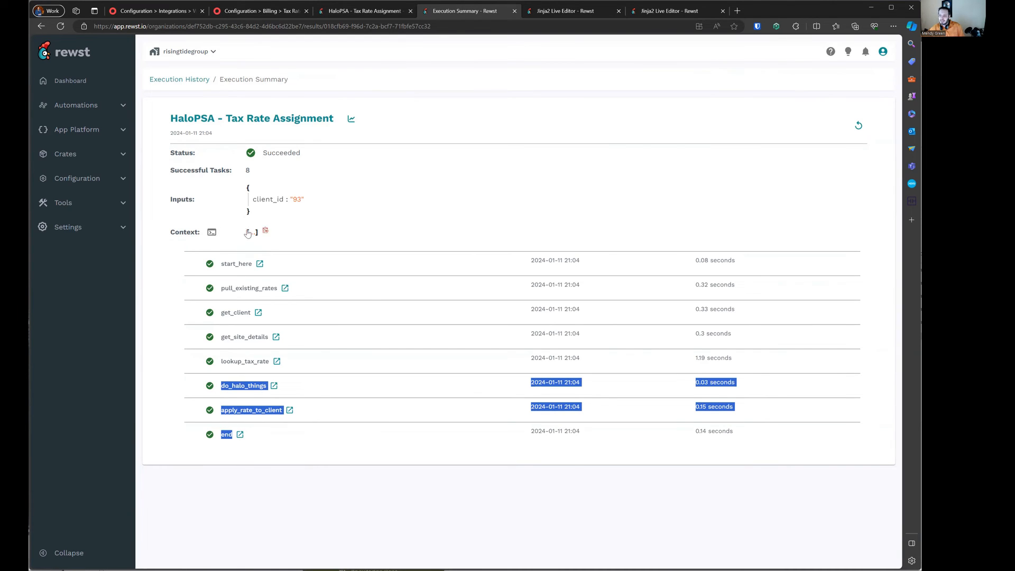
pyautogui.click(60, 28)
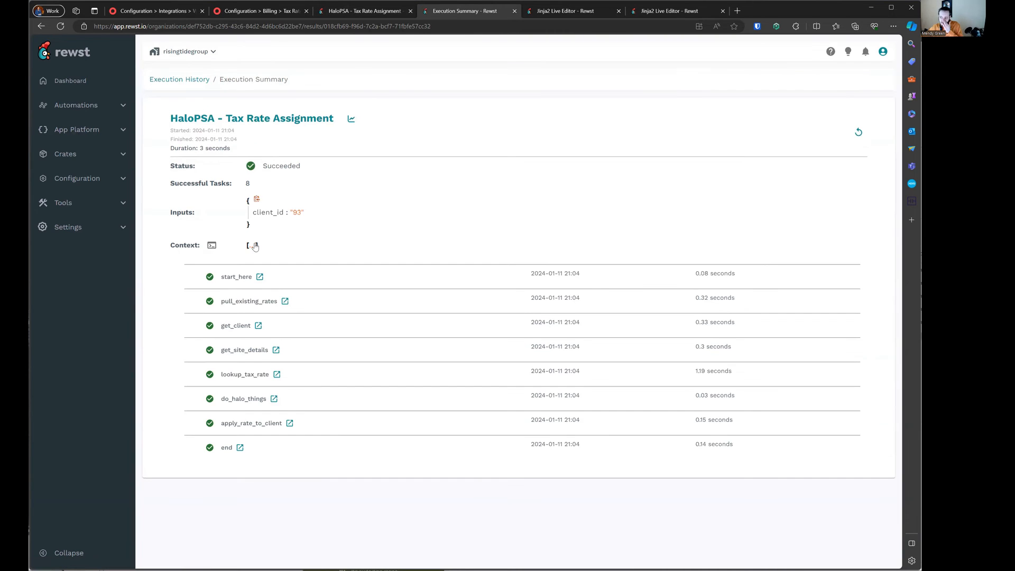
# - Expand Context > found_rate to view the matched 8.875 New York County rate's fields
pyautogui.click(252, 246)
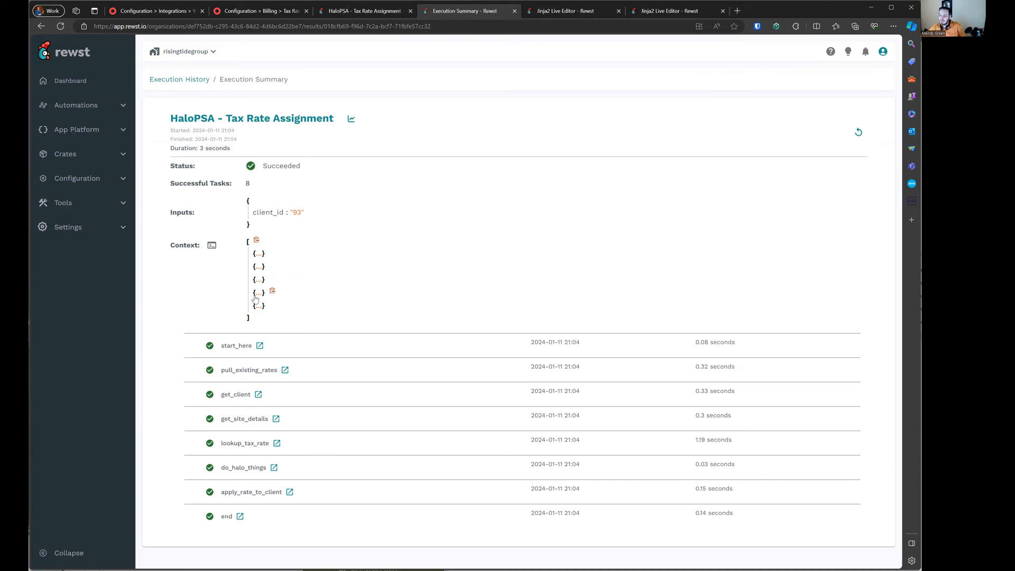
pyautogui.click(259, 305)
pyautogui.click(263, 317)
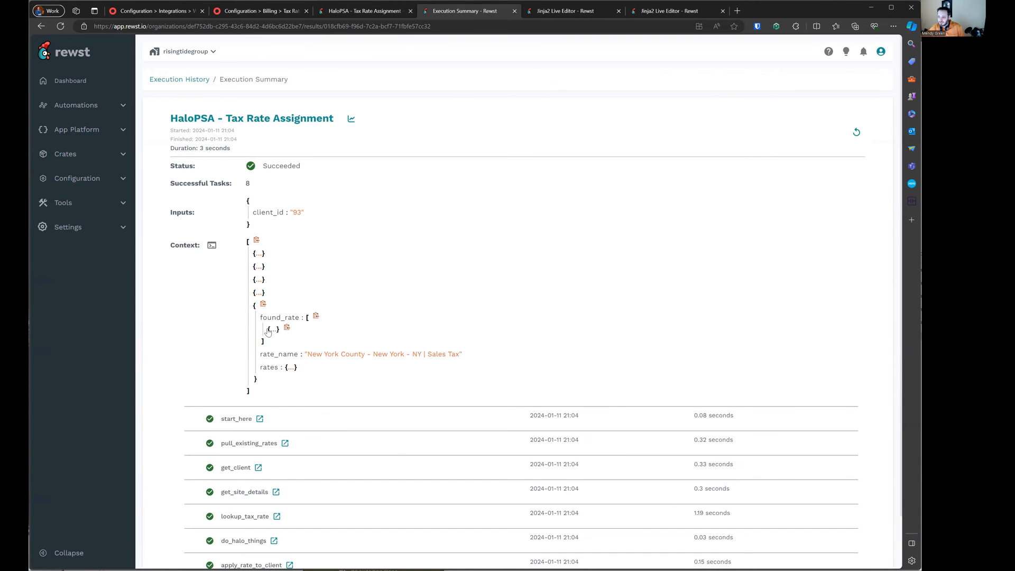
pyautogui.click(272, 330)
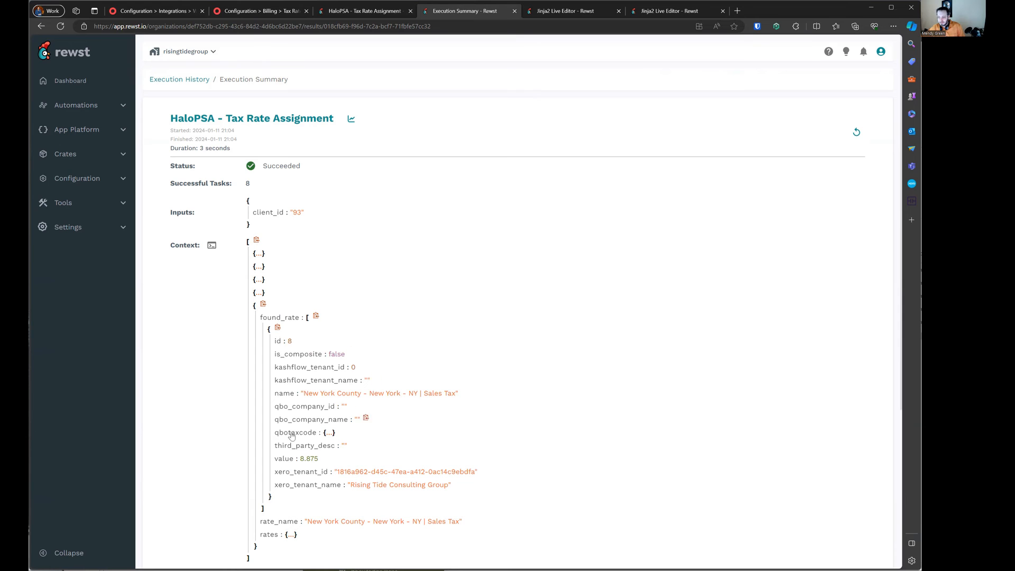
pyautogui.scroll(-3, 344, 324)
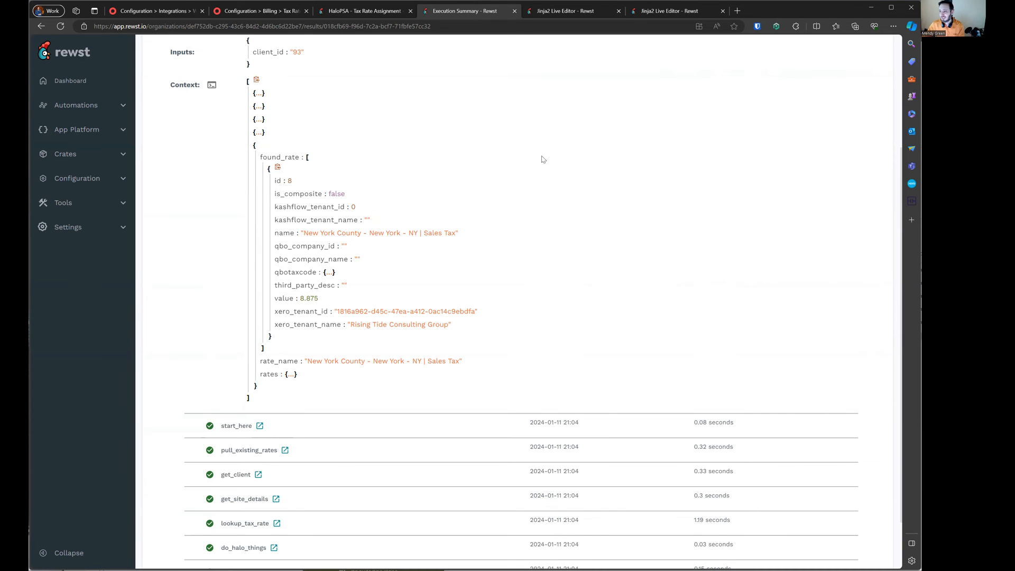
pyautogui.click(289, 157)
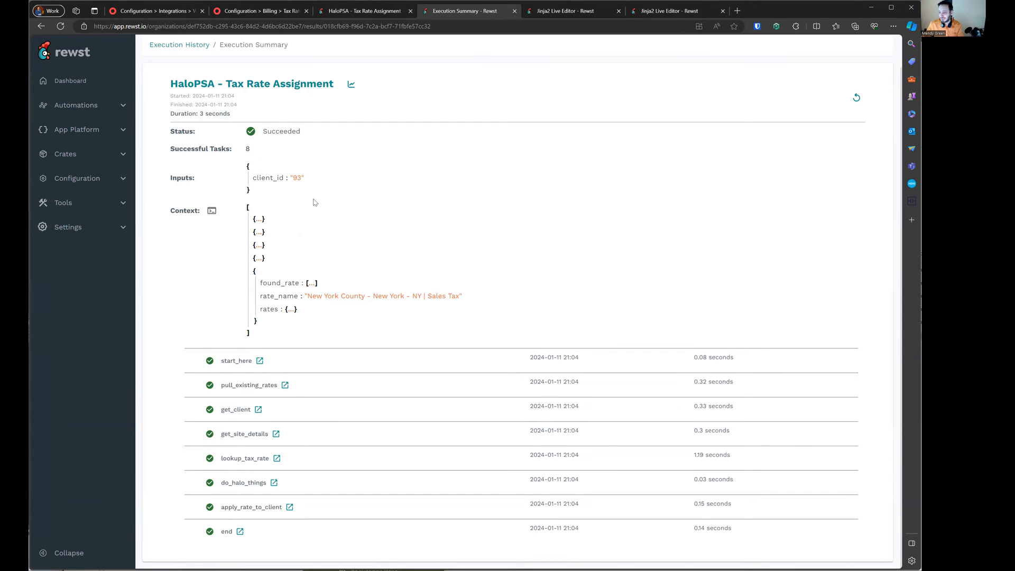
pyautogui.click(361, 12)
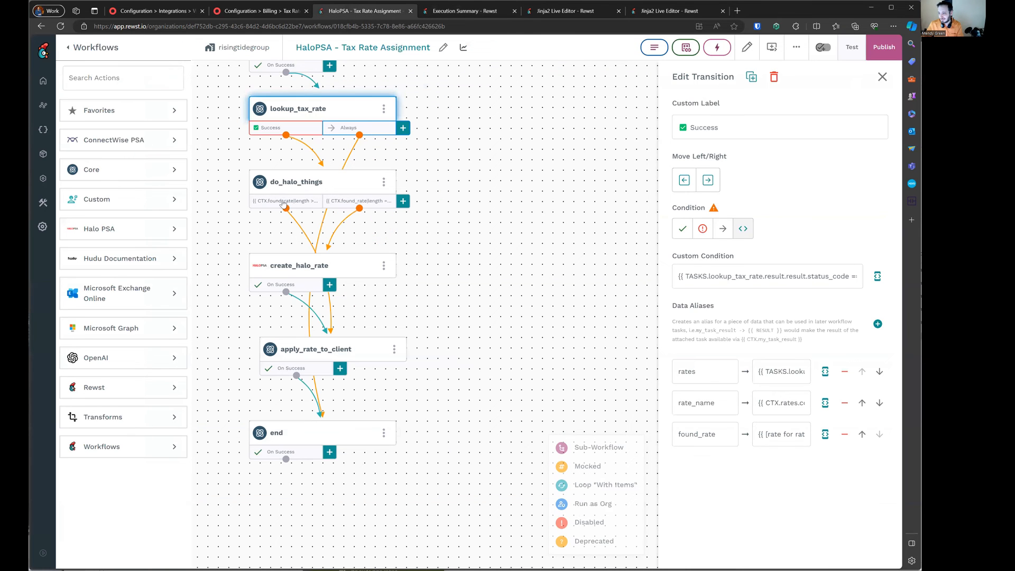
# - Change do_halo_things' first branch condition from found_rate length > 0 to == 1
pyautogui.click(285, 201)
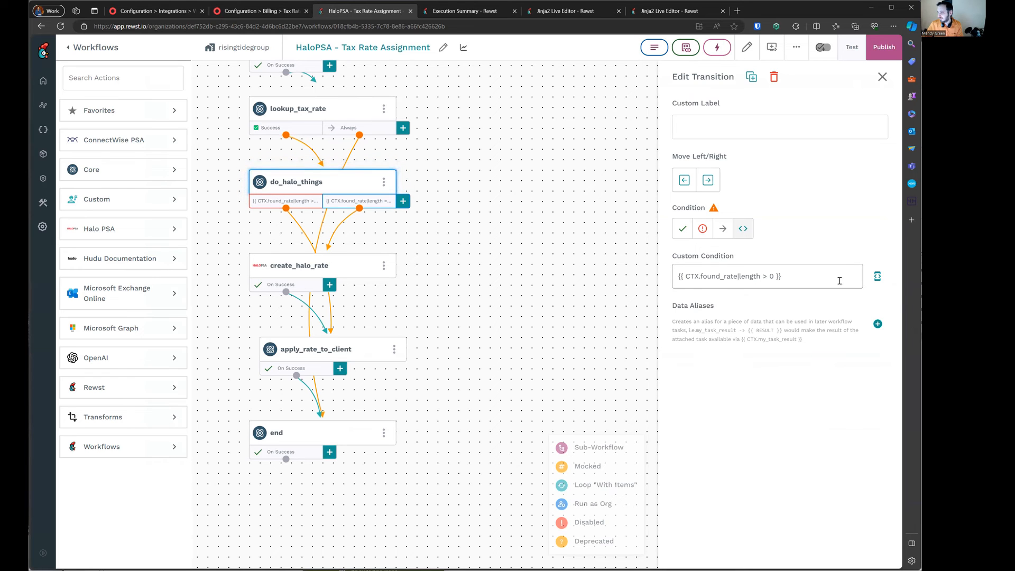
pyautogui.click(876, 277)
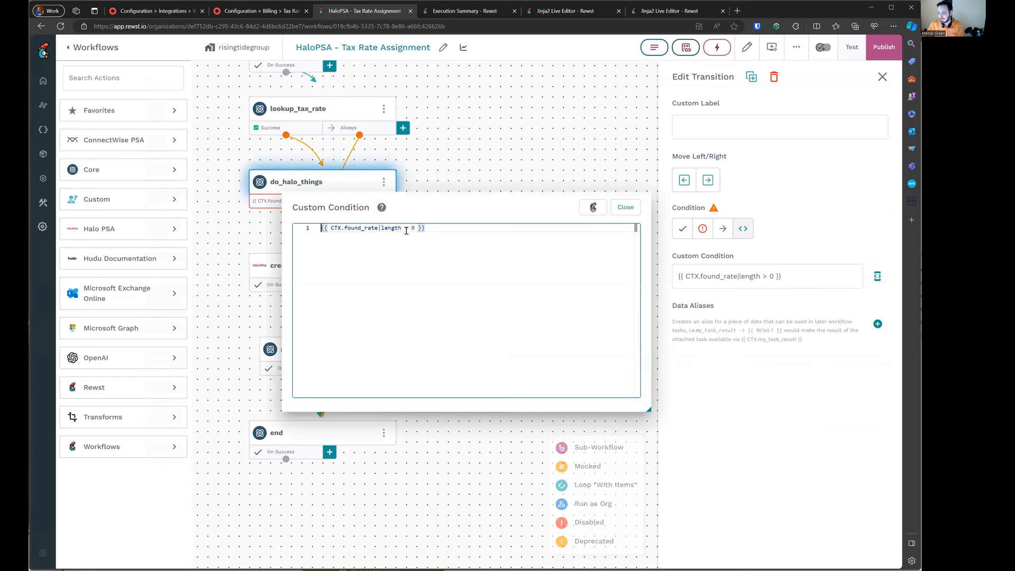
pyautogui.moveTo(405, 228); pyautogui.dragTo(415, 228)
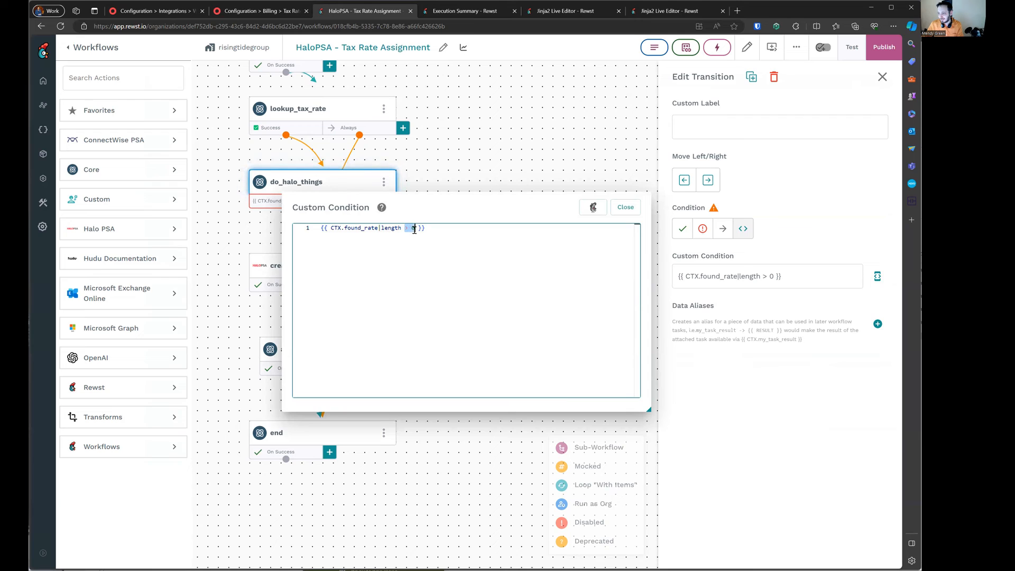
pyautogui.write('== ')
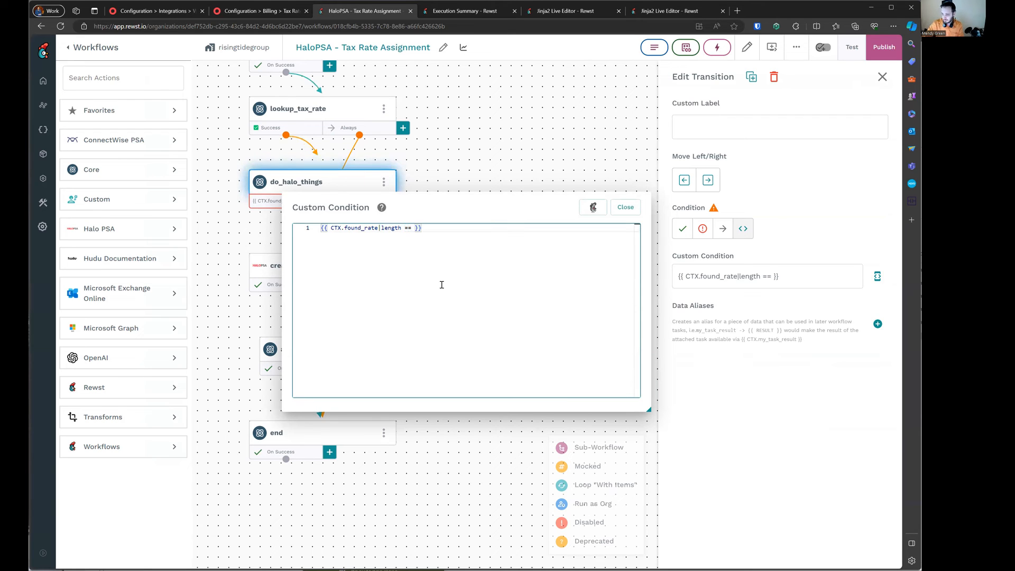
pyautogui.write('1')
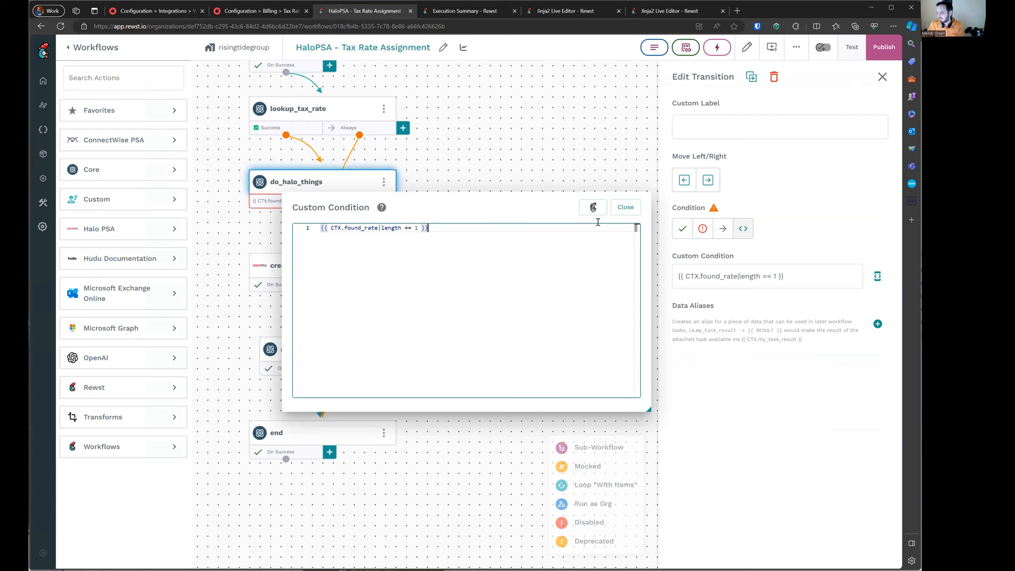
pyautogui.click(625, 208)
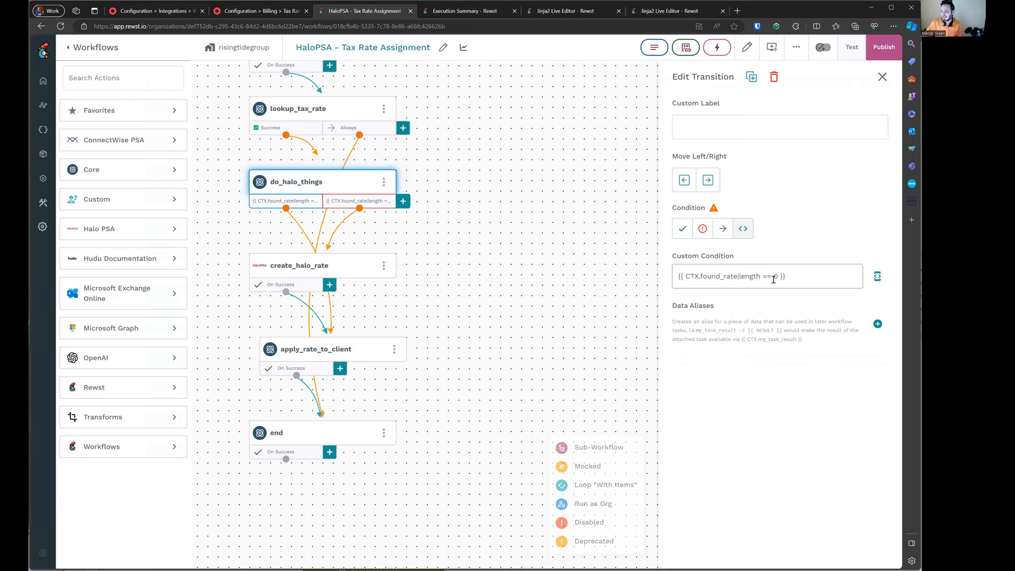
# - Add an Always-condition branch from do_halo_things connected to the end step
pyautogui.click(475, 253)
pyautogui.click(404, 203)
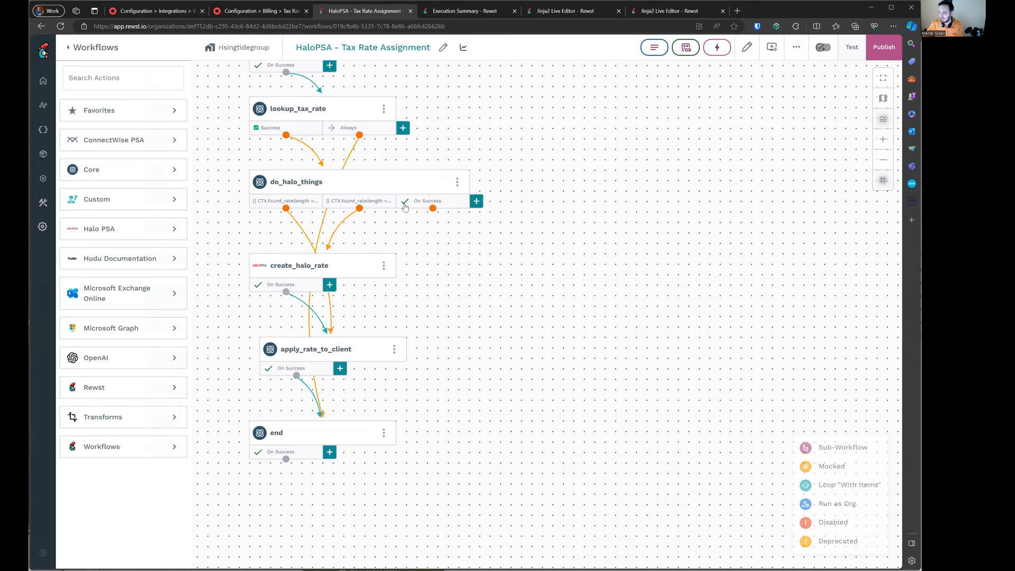
pyautogui.click(412, 201)
pyautogui.click(724, 230)
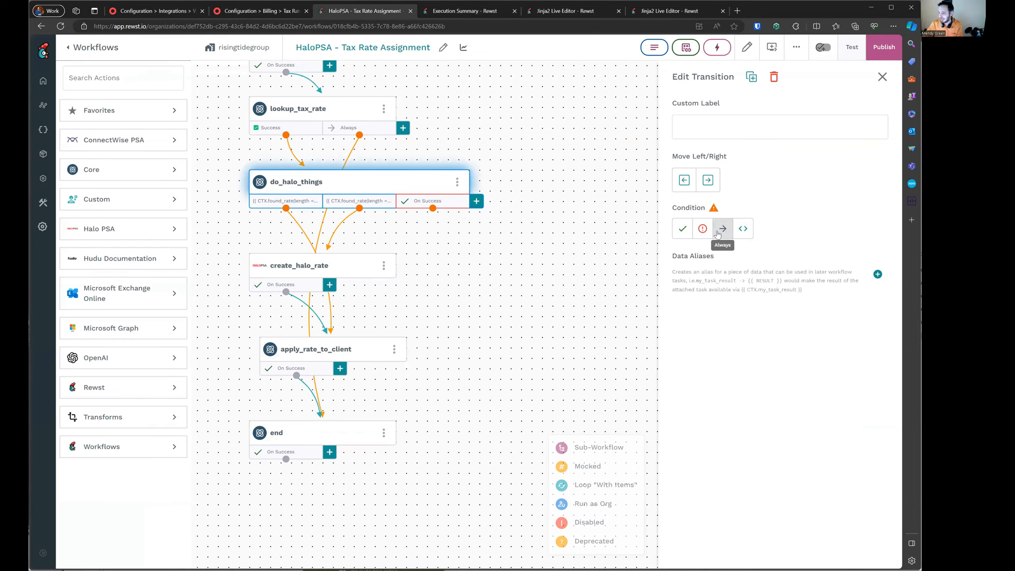
pyautogui.moveTo(435, 209); pyautogui.dragTo(319, 434)
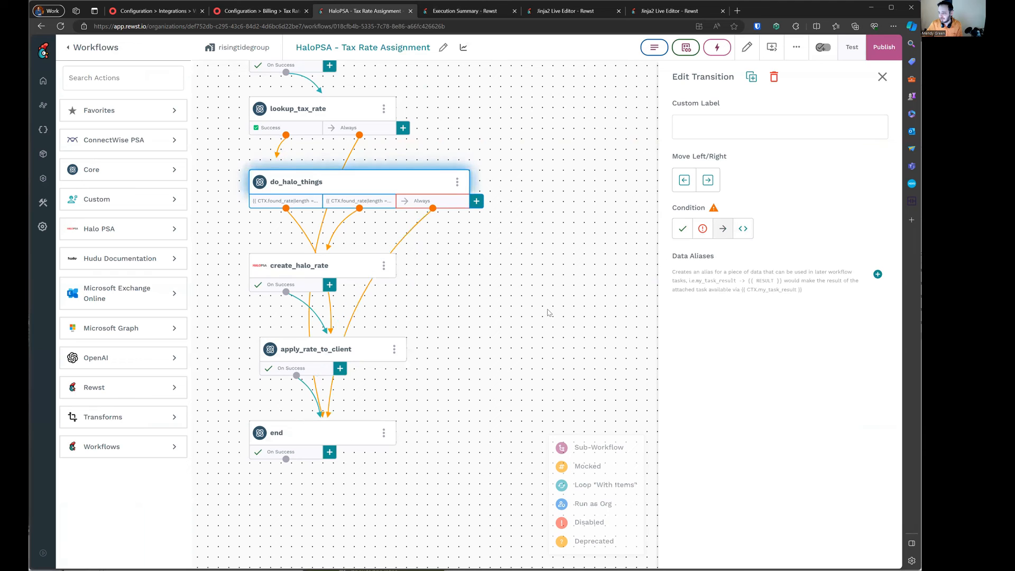
pyautogui.click(473, 283)
# - Review the Always branch's settings and publish the workflow changes
pyautogui.click(451, 204)
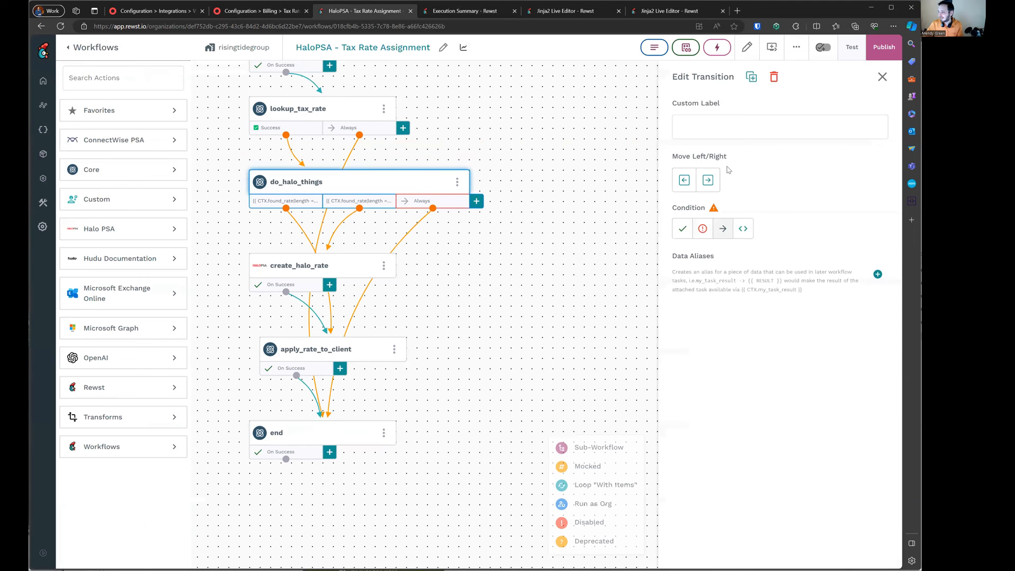
pyautogui.click(730, 133)
pyautogui.click(885, 47)
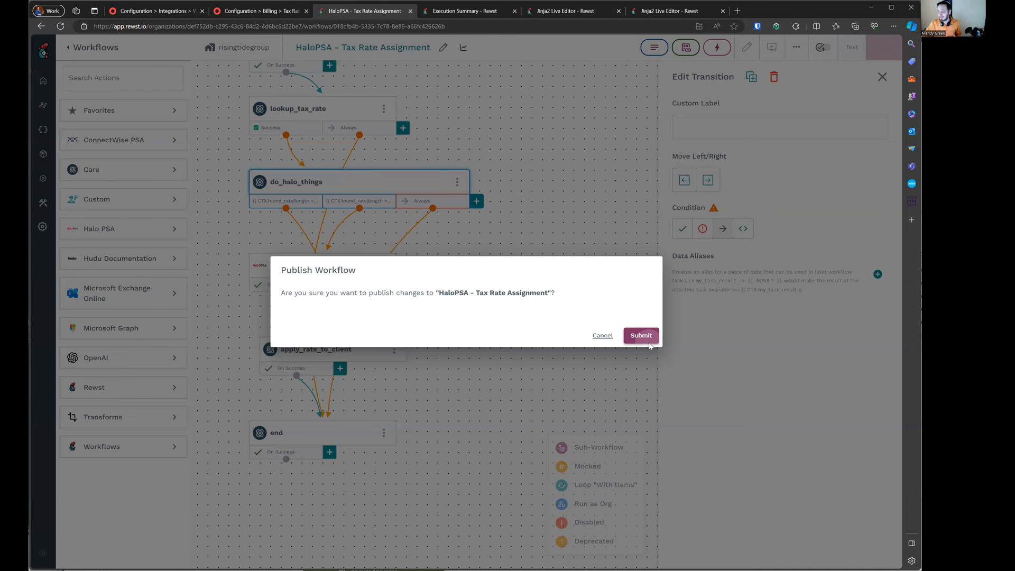
pyautogui.click(642, 336)
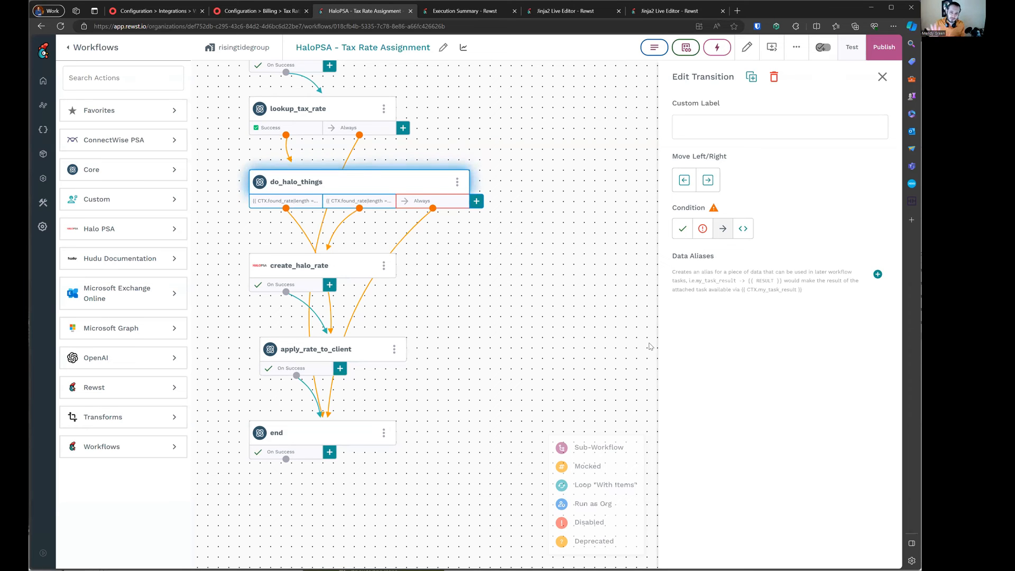
# - Delete HaloPSA's 8.875% New York County - New York - NY | Sales Tax rate, then go back to the Rewst execution summary
pyautogui.click(476, 356)
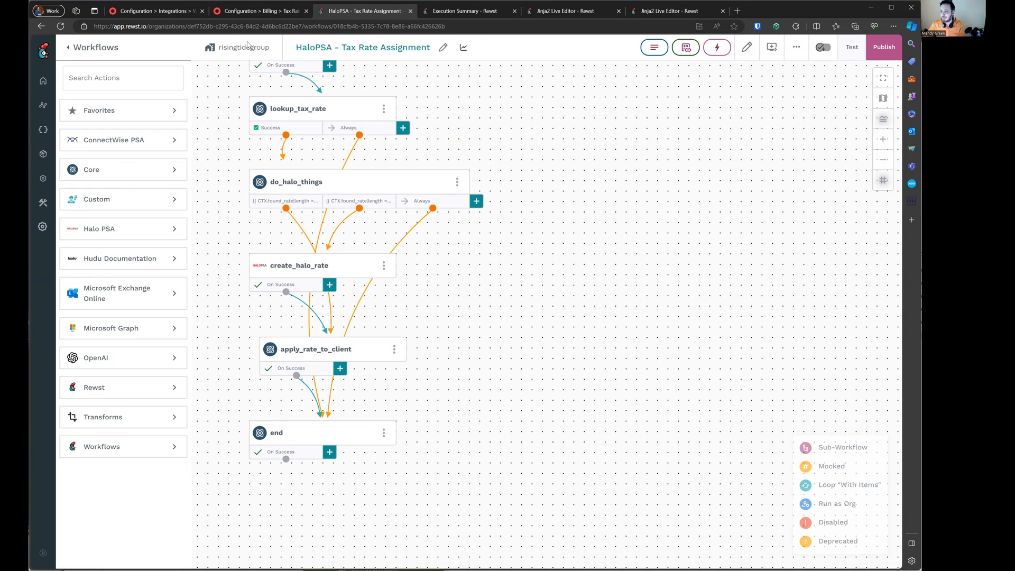
pyautogui.click(254, 11)
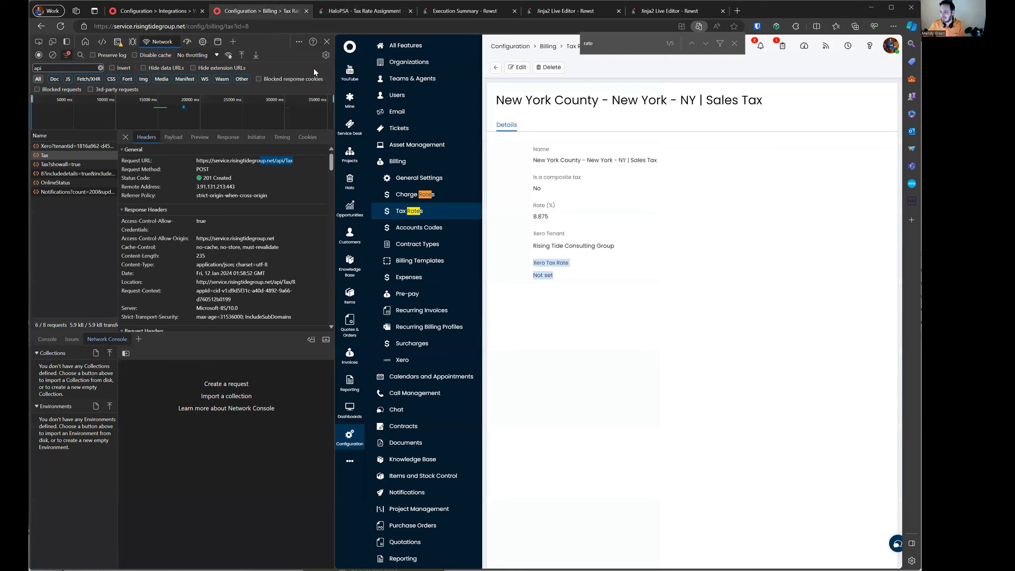
pyautogui.click(550, 68)
pyautogui.click(667, 274)
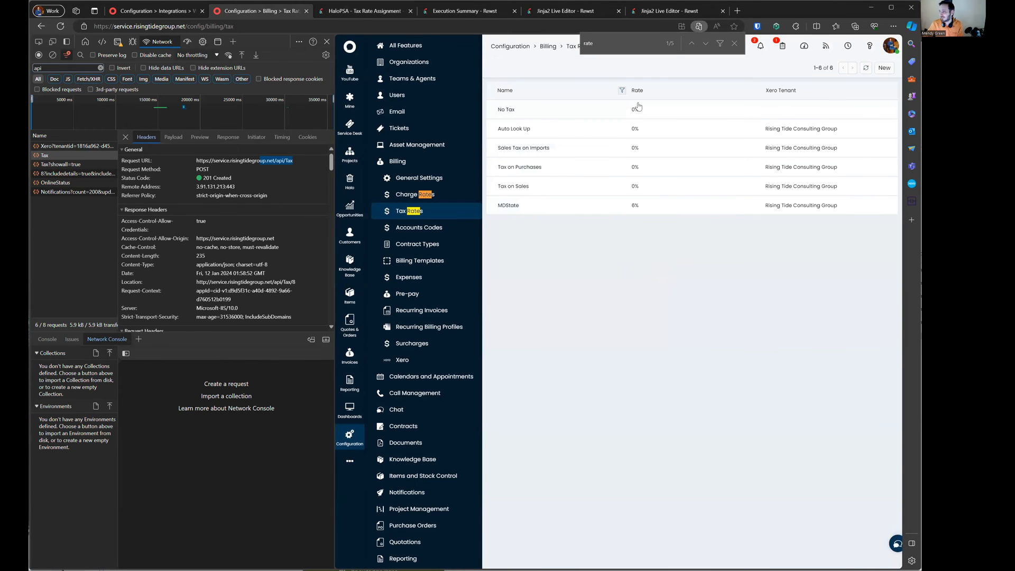
pyautogui.click(377, 11)
pyautogui.click(472, 13)
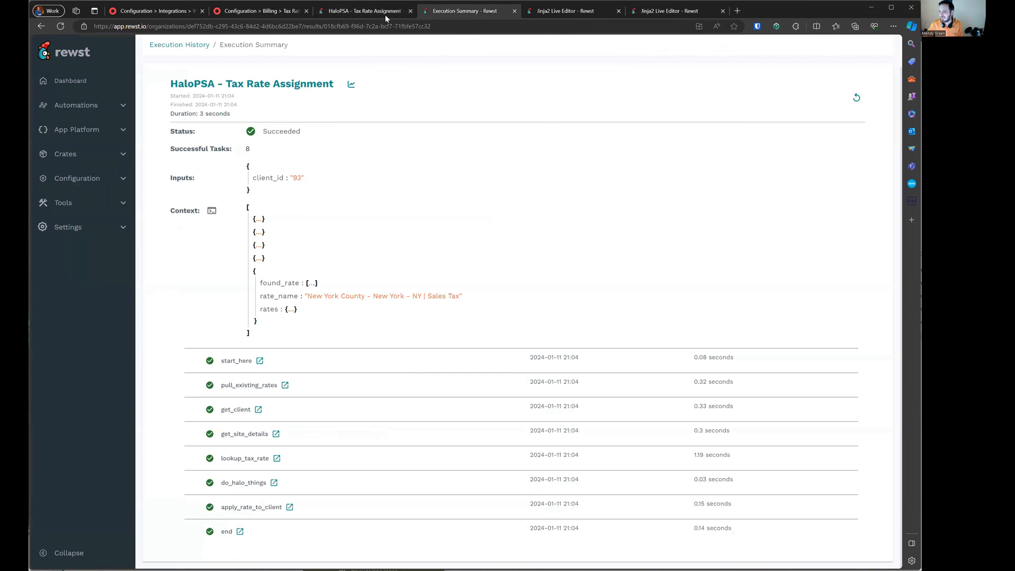
# - Publish the workflow changes, then re-run it for client 93 with the same inputs
pyautogui.hotkey('ctrl', 'shift', 'Tab')
pyautogui.click(883, 48)
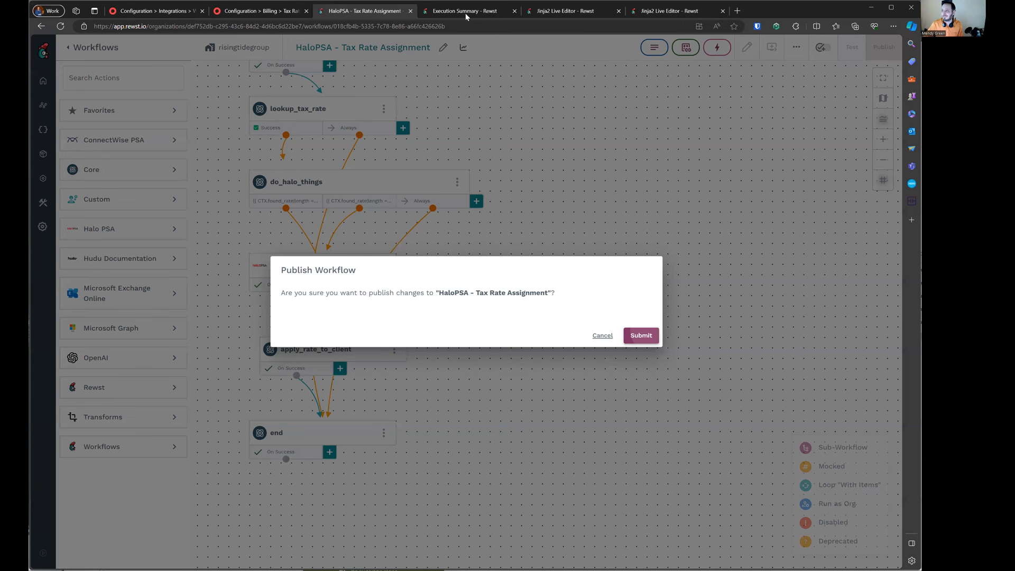
pyautogui.click(466, 13)
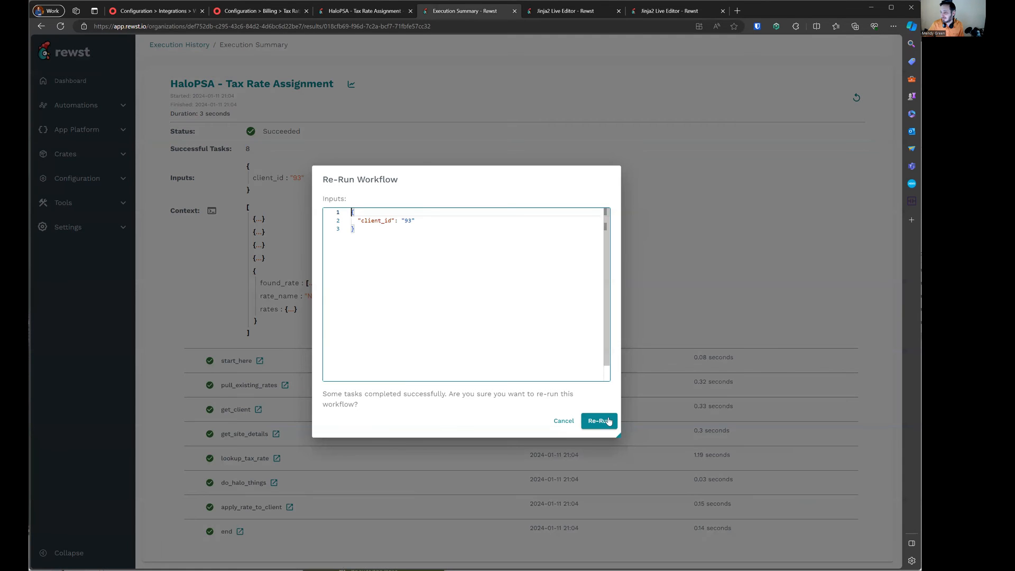
pyautogui.click(608, 420)
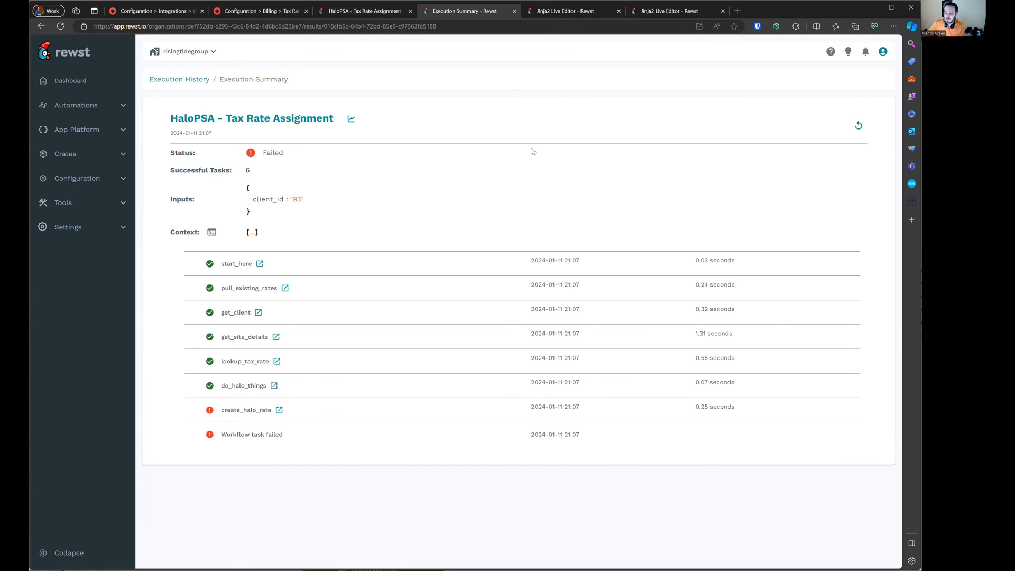
# - Expand the failed create_halo_rate task's response to read the Forbidden /api/Tax error
pyautogui.click(318, 411)
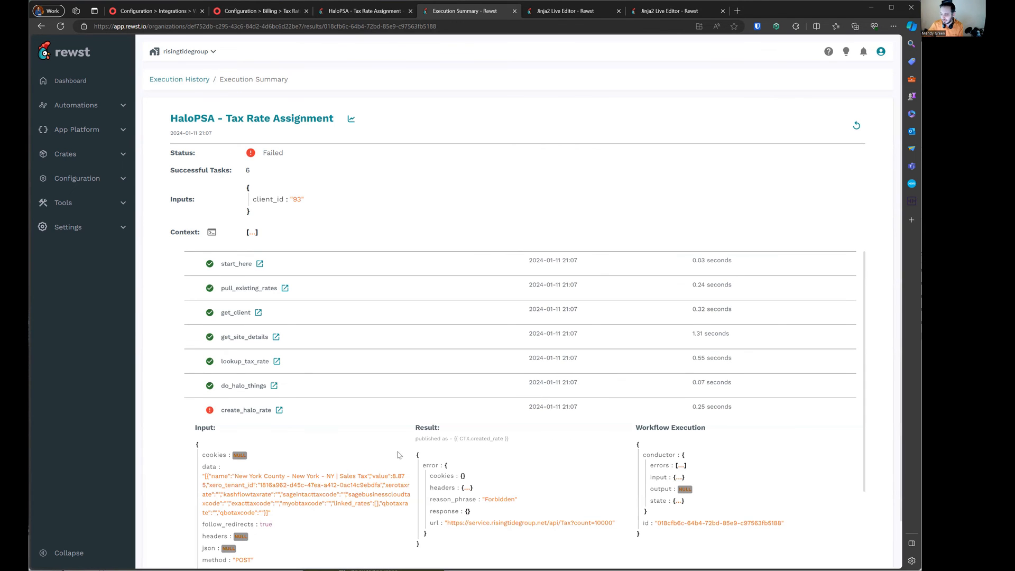
pyautogui.click(452, 512)
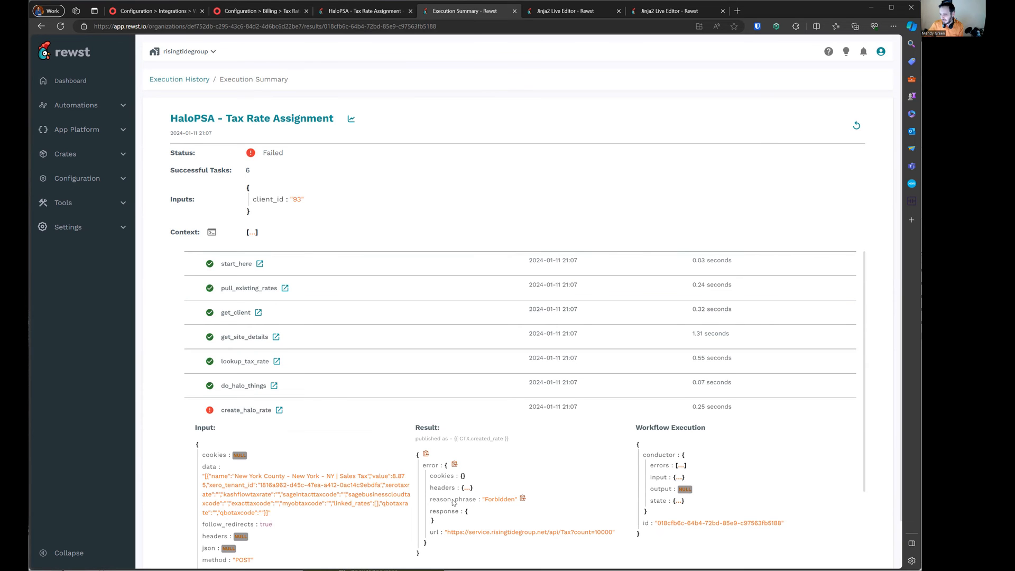
pyautogui.scroll(-3, 453, 502)
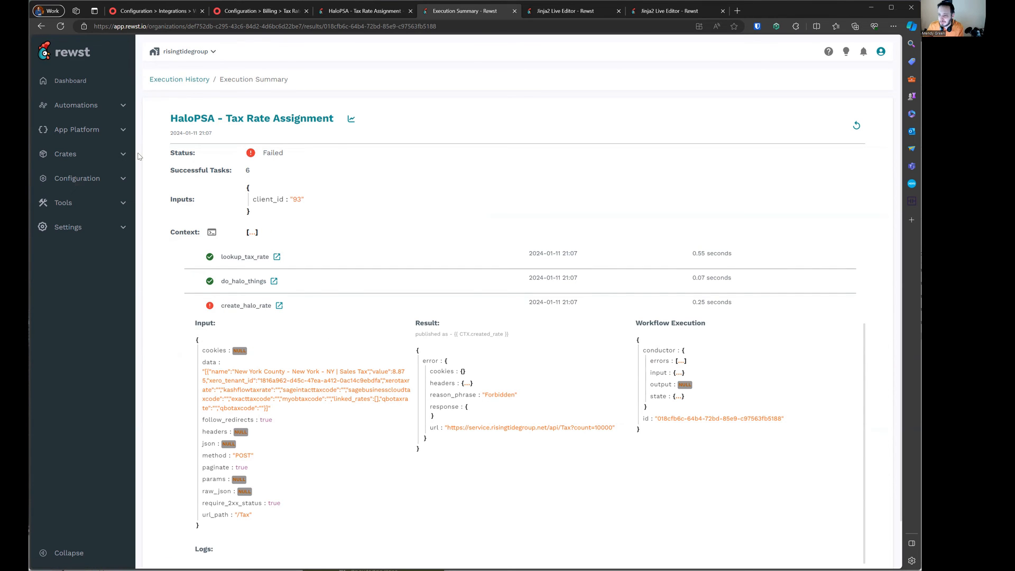
# - Open Rewst's Integrations page in a new tab and open the Halo PSA integration settings
pyautogui.click(72, 180)
pyautogui.rightClick(72, 207)
pyautogui.click(106, 210)
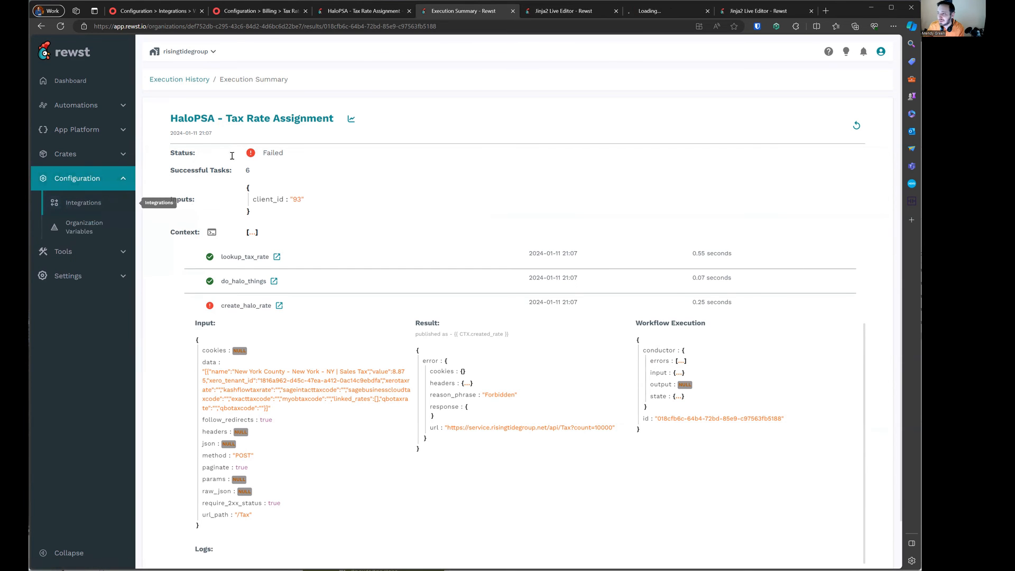
pyautogui.click(649, 15)
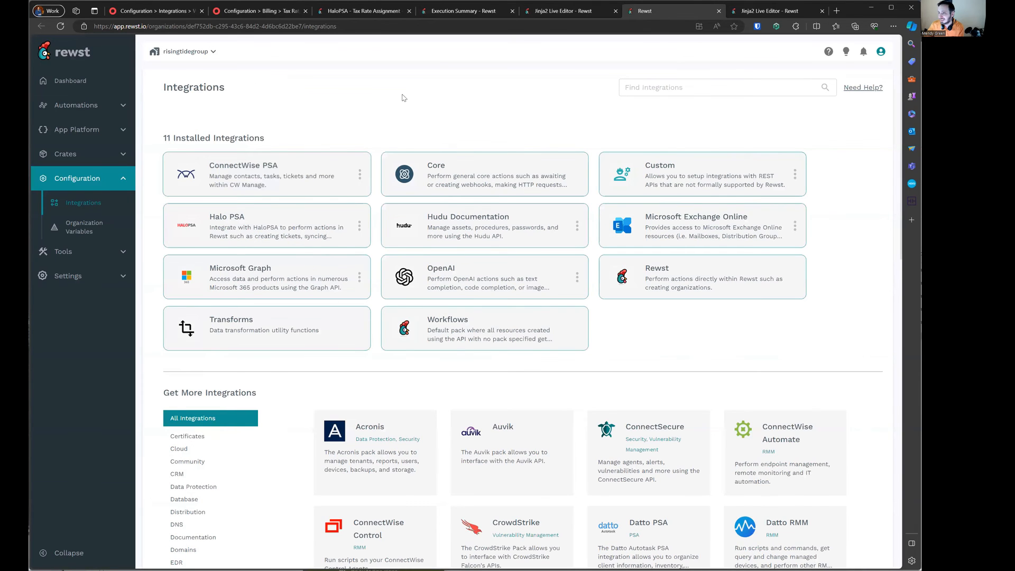
pyautogui.click(349, 238)
# - Copy the Halo PSA Client ID and go back to the HaloPSA Tax Rates page
pyautogui.scroll(-6, 529, 243)
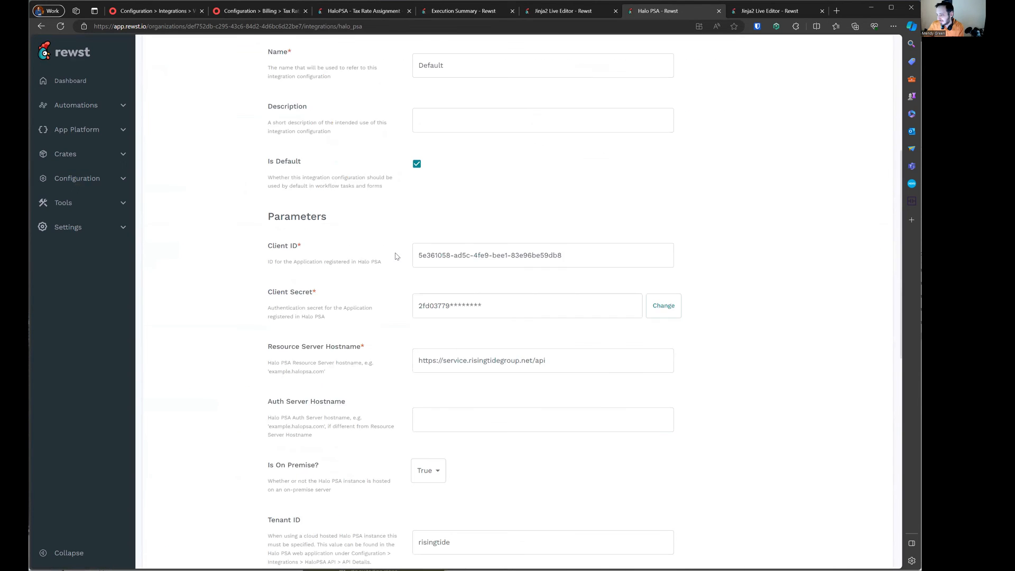
pyautogui.moveTo(577, 238); pyautogui.dragTo(408, 231)
pyautogui.rightClick(479, 237)
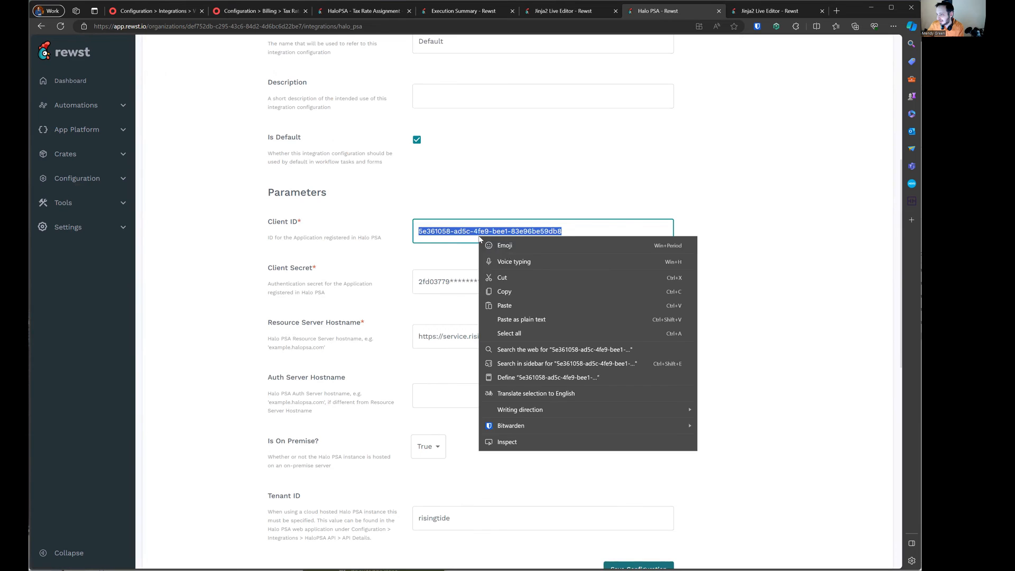
pyautogui.click(515, 292)
pyautogui.click(425, 252)
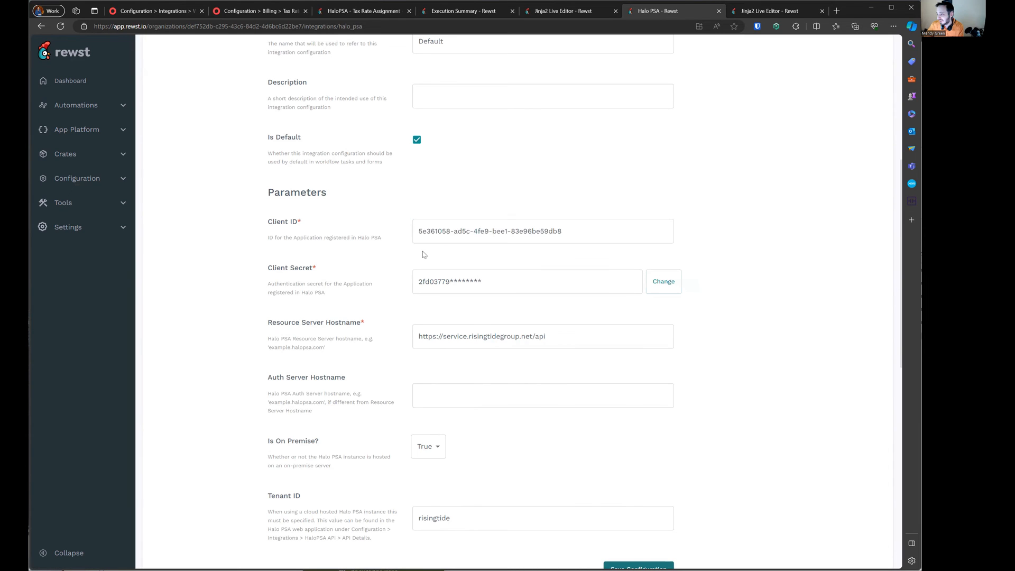
pyautogui.click(277, 13)
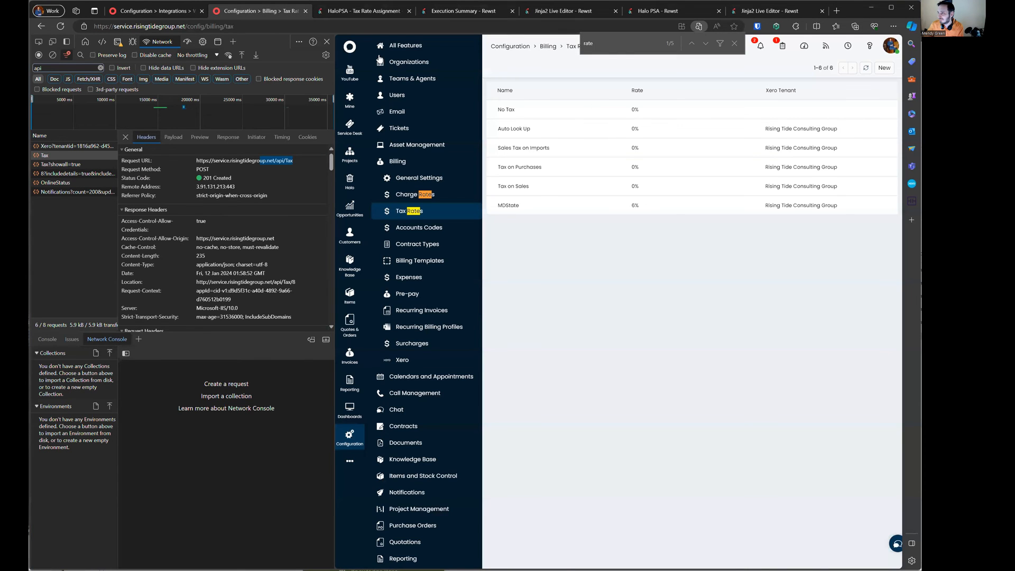
# - Find the Rewst application under HaloPSA API applications by filtering on the pasted Client ID
pyautogui.rightClick(516, 48)
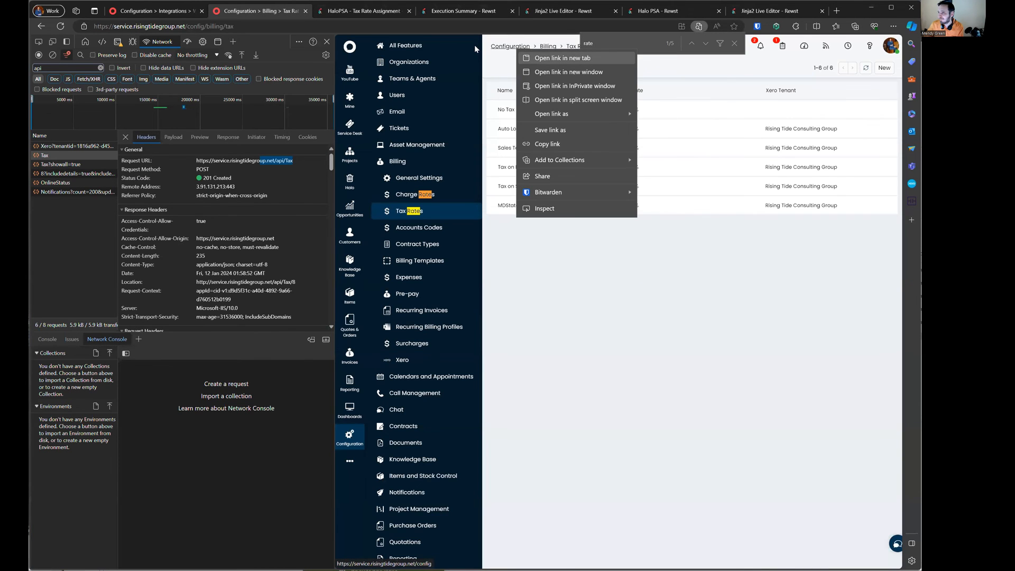
pyautogui.click(540, 57)
pyautogui.click(338, 10)
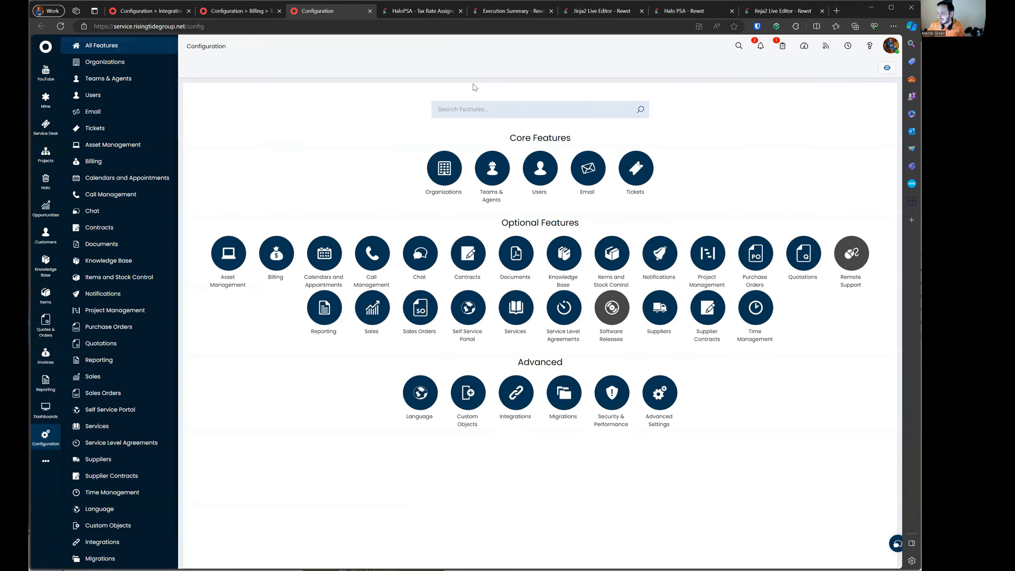
pyautogui.click(484, 108)
pyautogui.write('integra')
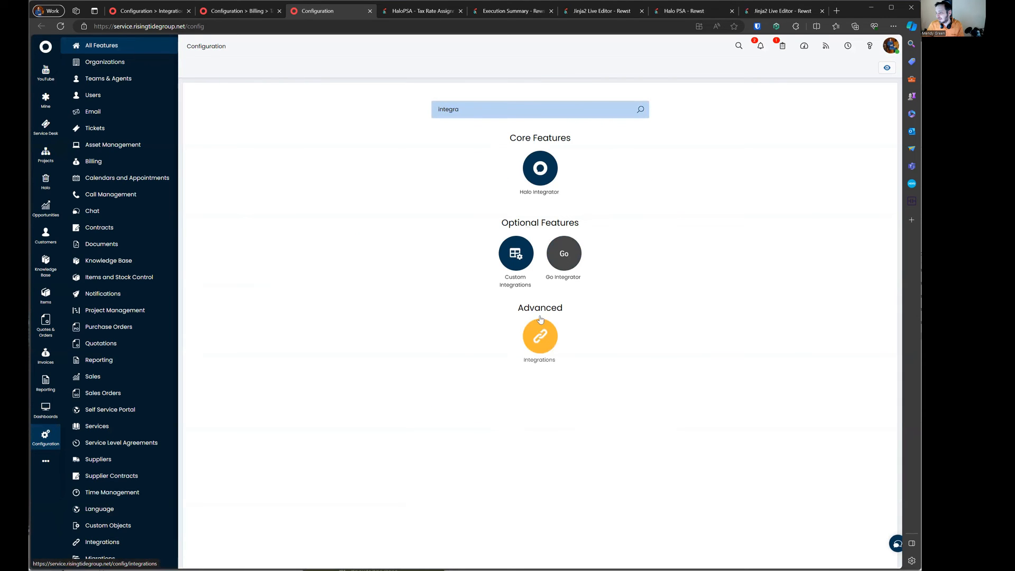
pyautogui.click(545, 345)
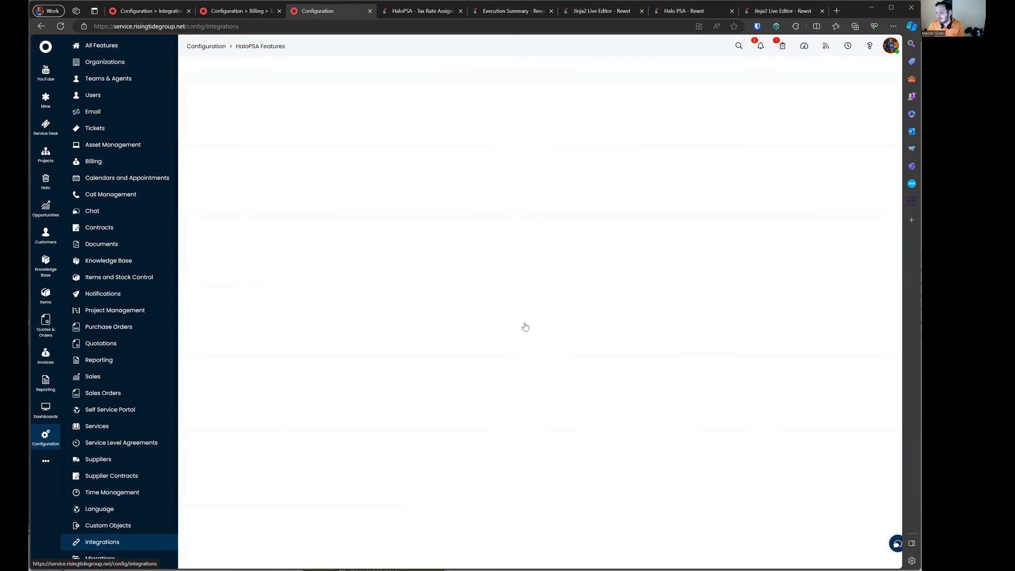
pyautogui.click(405, 159)
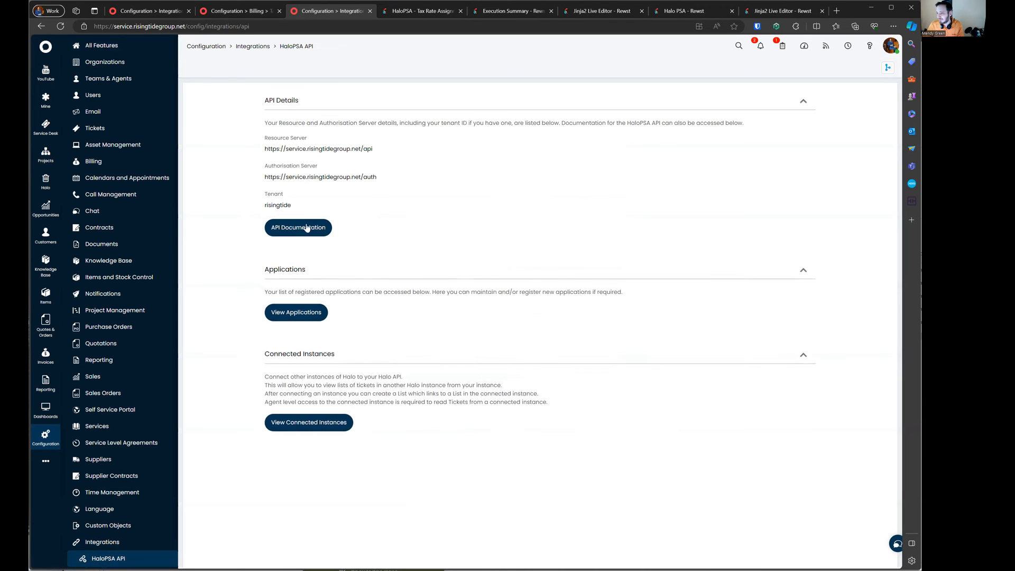
pyautogui.click(302, 313)
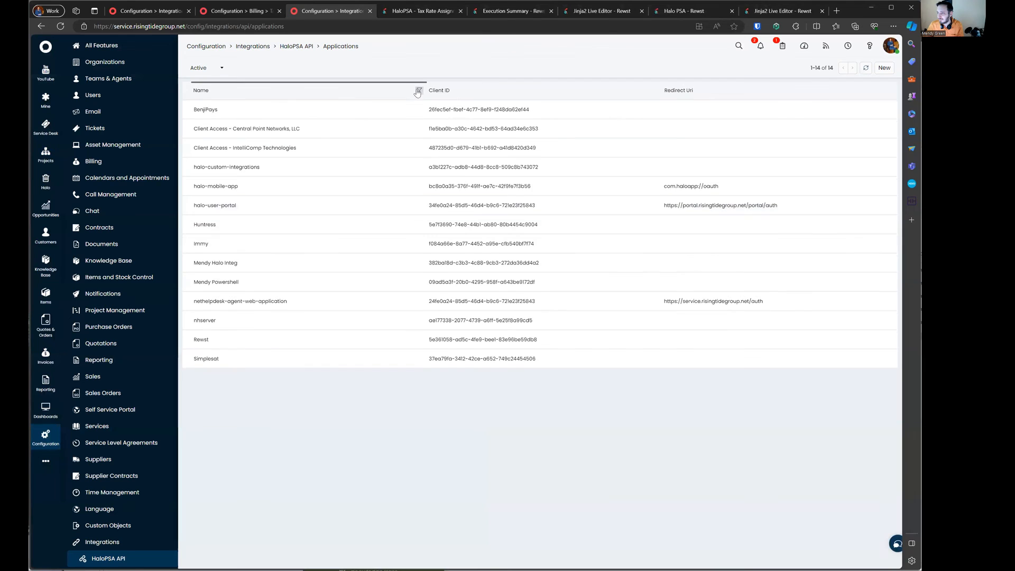
pyautogui.click(468, 106)
pyautogui.hotkey('ctrl', 'v')
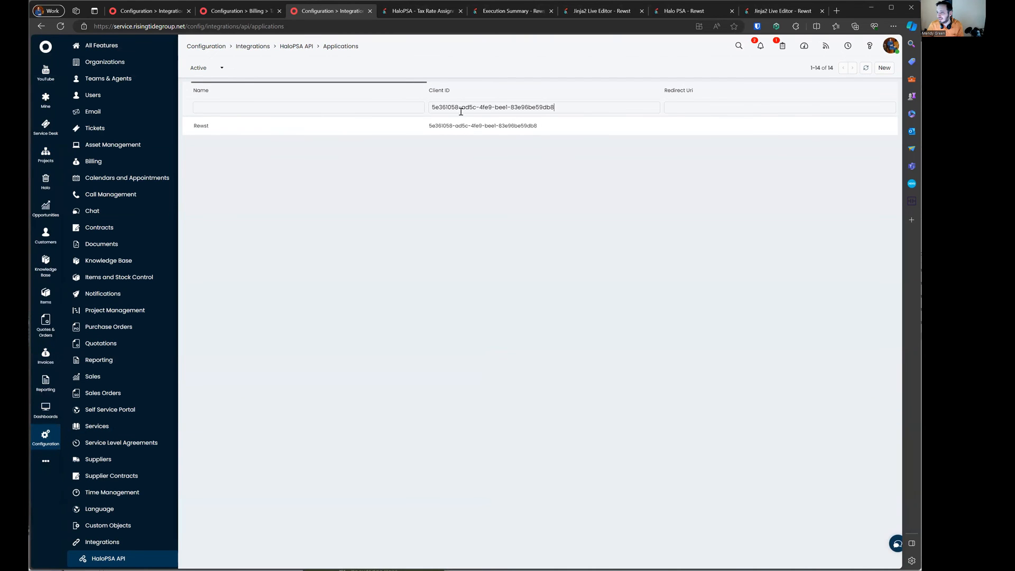
pyautogui.click(402, 135)
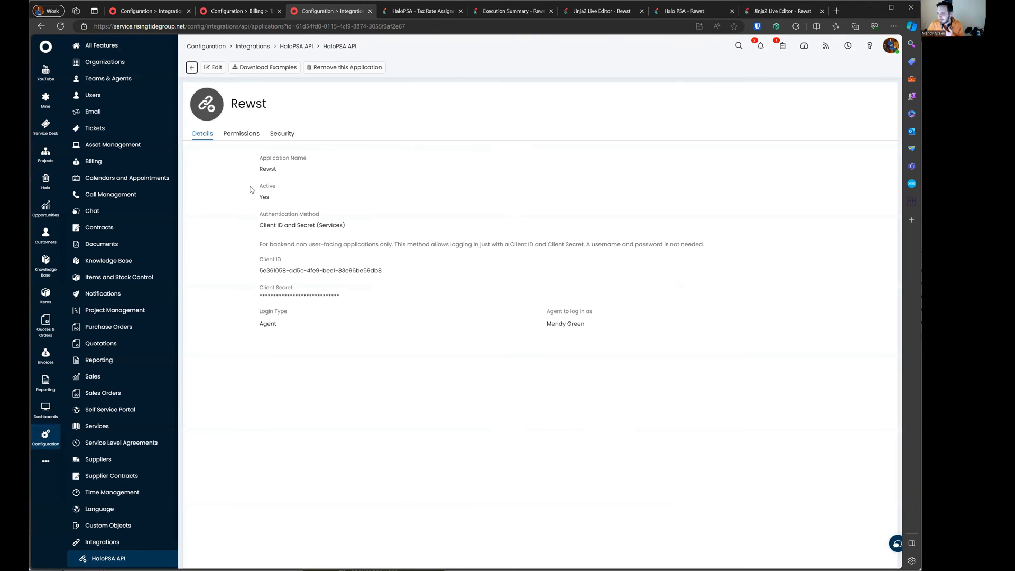
# - Add the admin permission to the Rewst application alongside all:standard and save
pyautogui.click(241, 133)
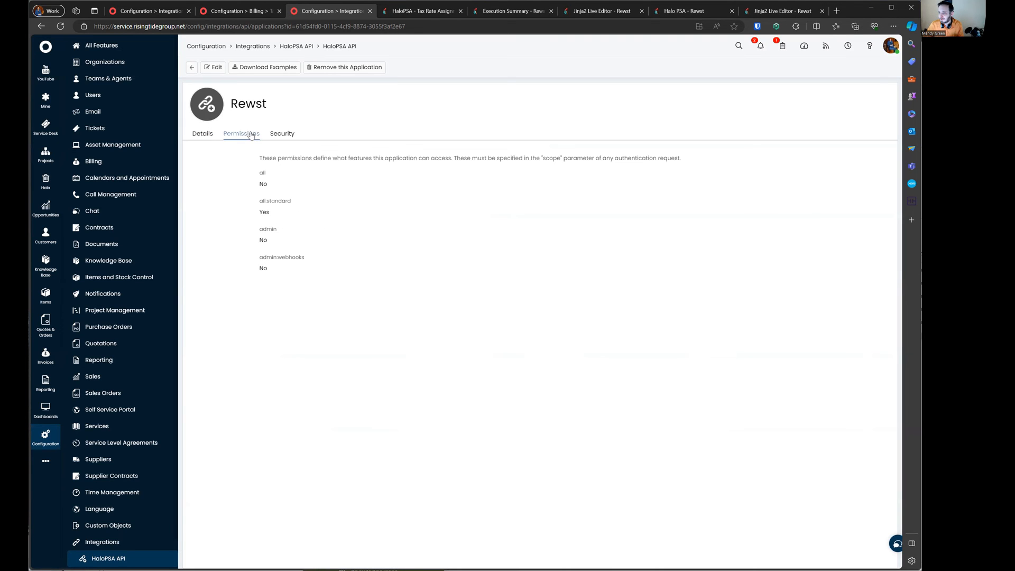
pyautogui.moveTo(261, 208); pyautogui.dragTo(280, 240)
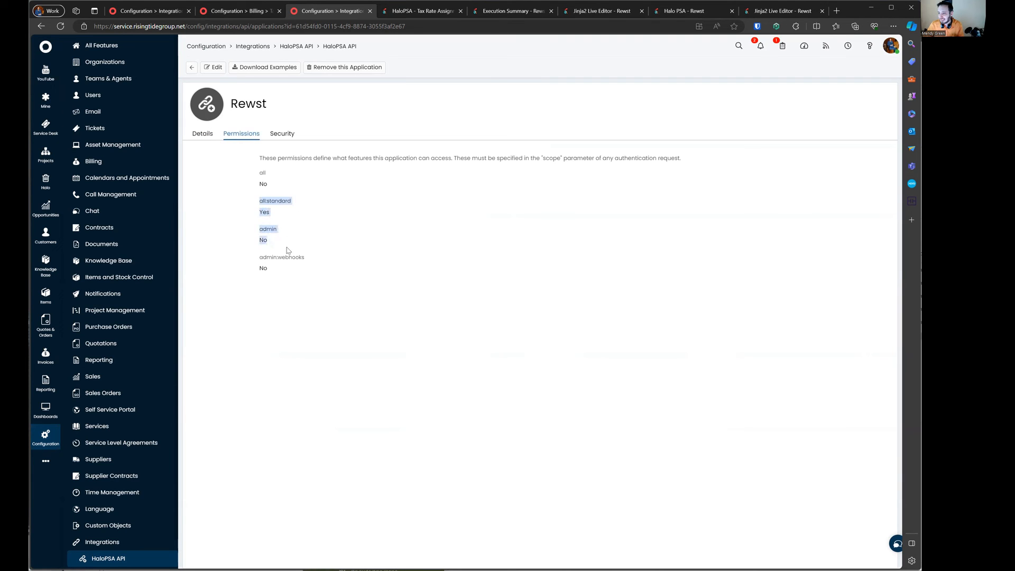
pyautogui.click(279, 294)
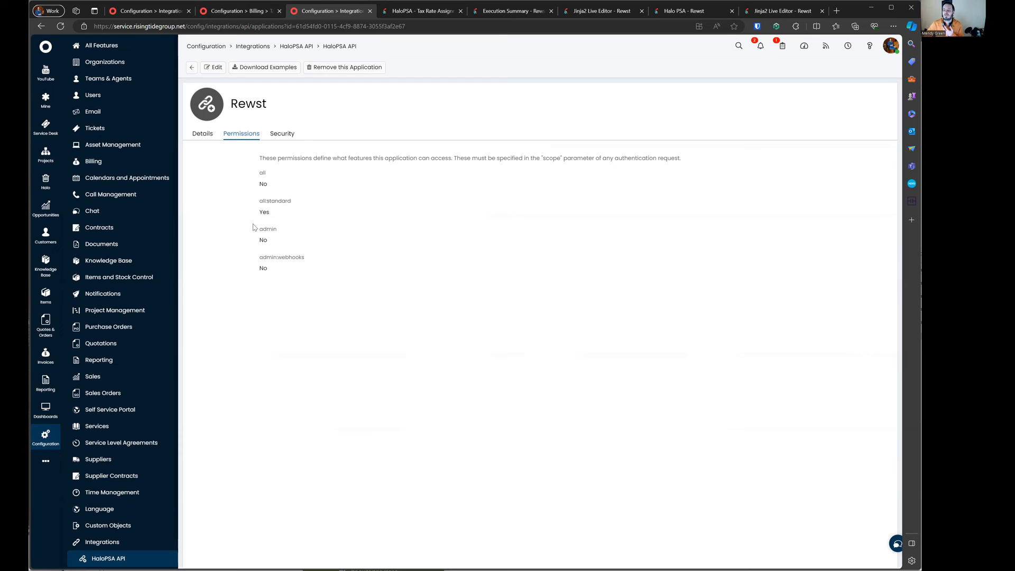
pyautogui.click(213, 68)
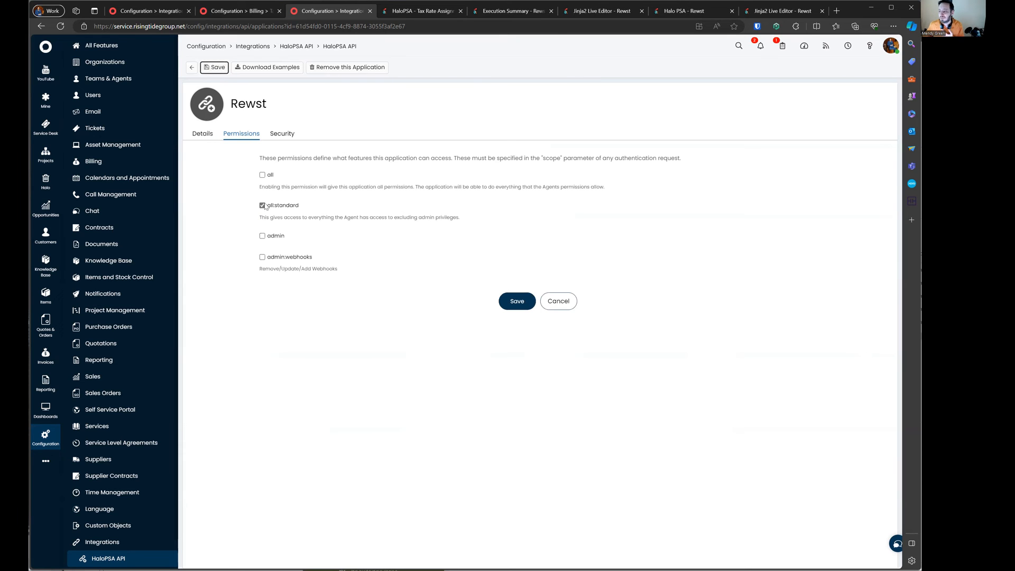
pyautogui.click(274, 236)
pyautogui.click(219, 68)
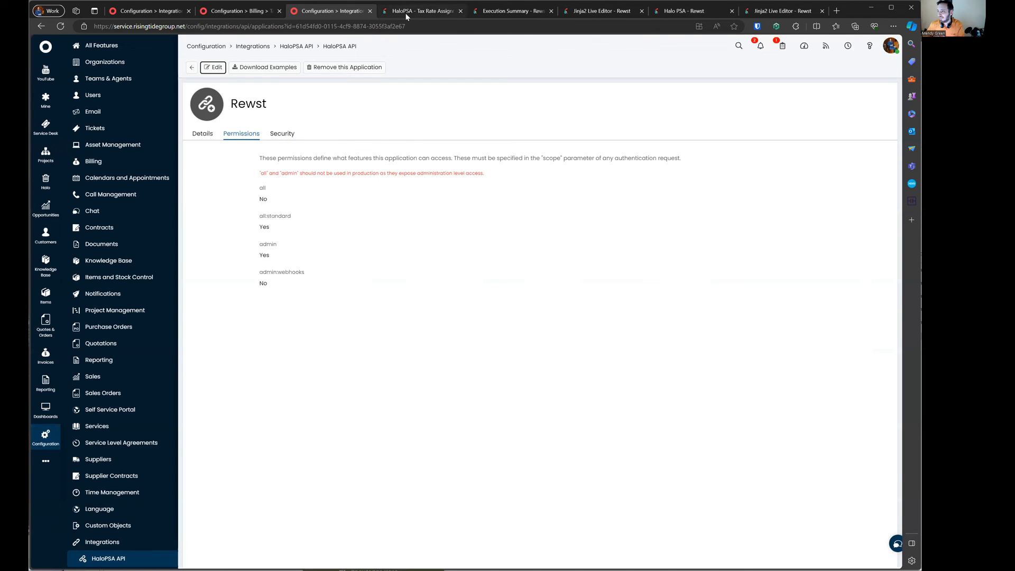
# - Re-save the Halo PSA Default integration configuration so its authorization test passes with the new permissions
pyautogui.click(403, 12)
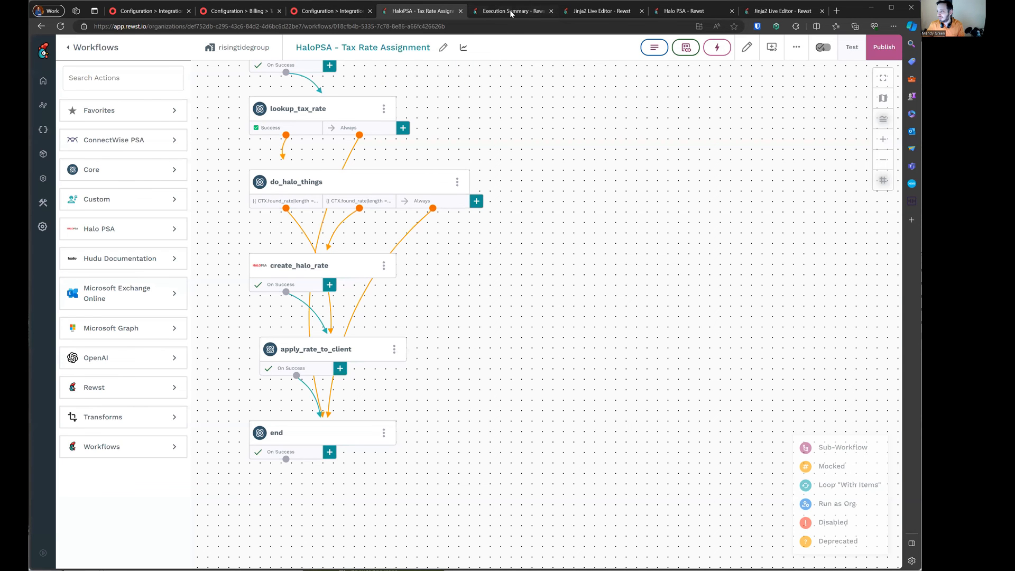
pyautogui.click(512, 13)
pyautogui.click(608, 12)
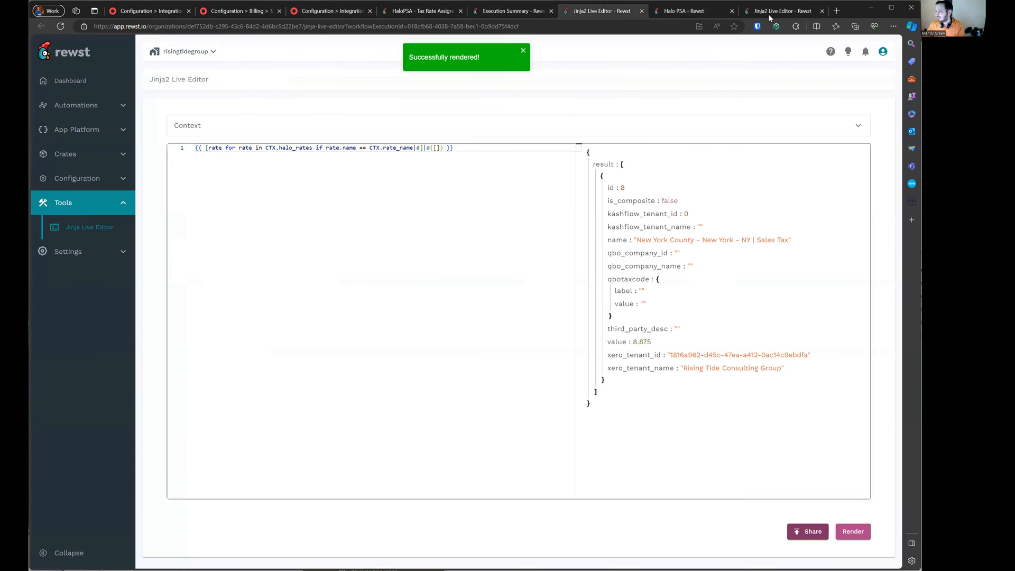
pyautogui.click(694, 14)
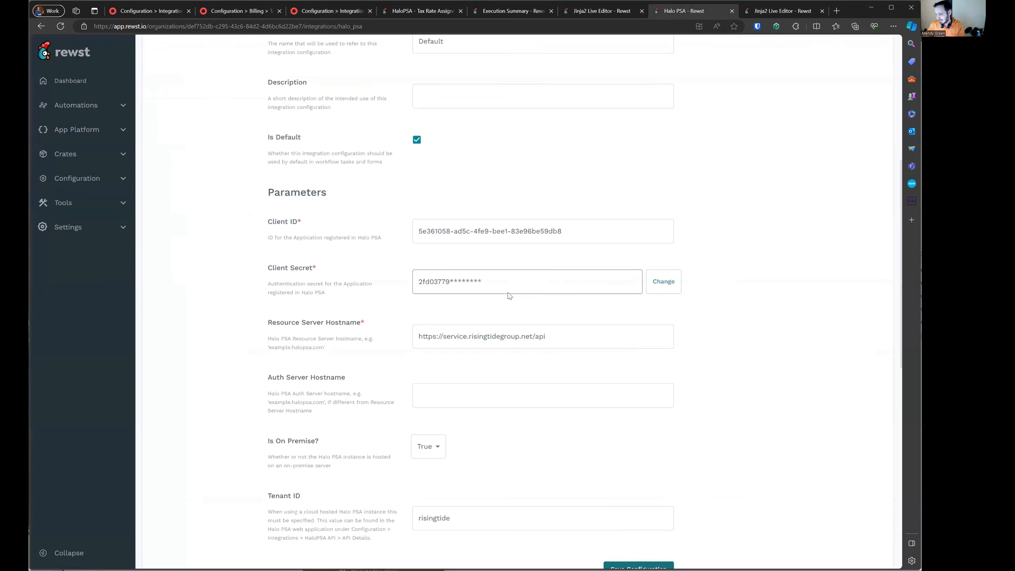
pyautogui.scroll(-3, 509, 295)
pyautogui.scroll(1, 509, 297)
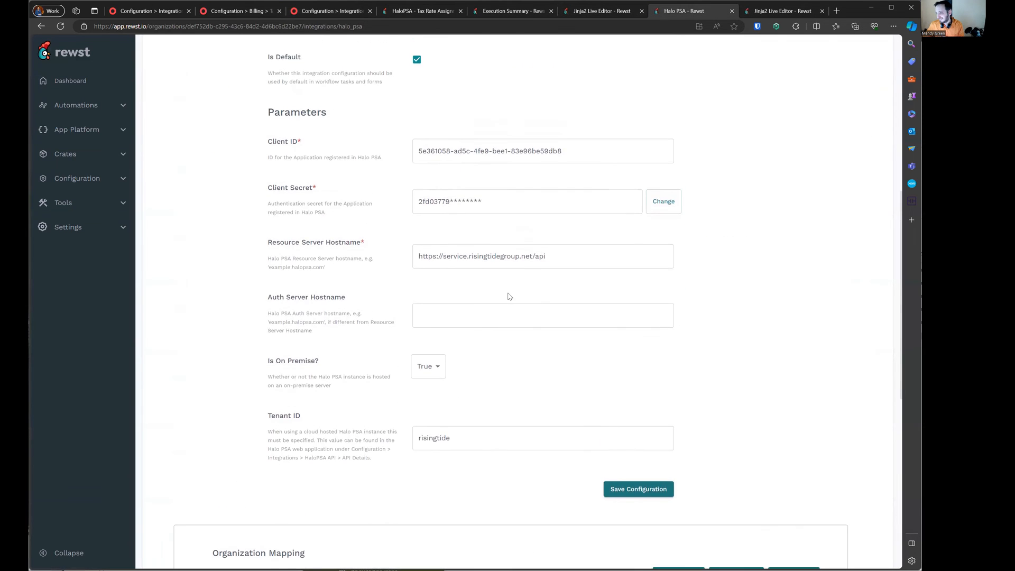
pyautogui.scroll(5, 510, 296)
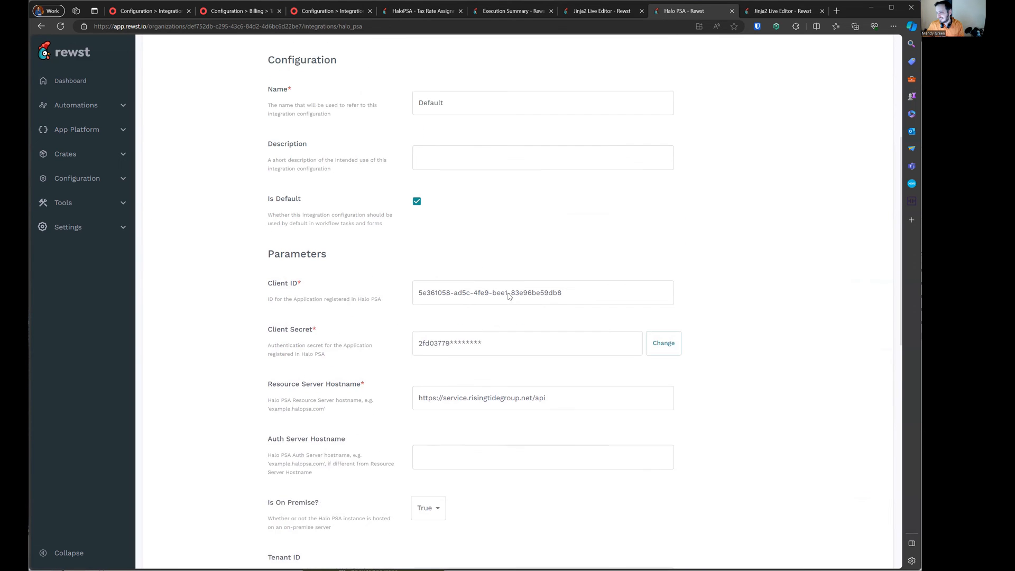
pyautogui.scroll(-6, 509, 297)
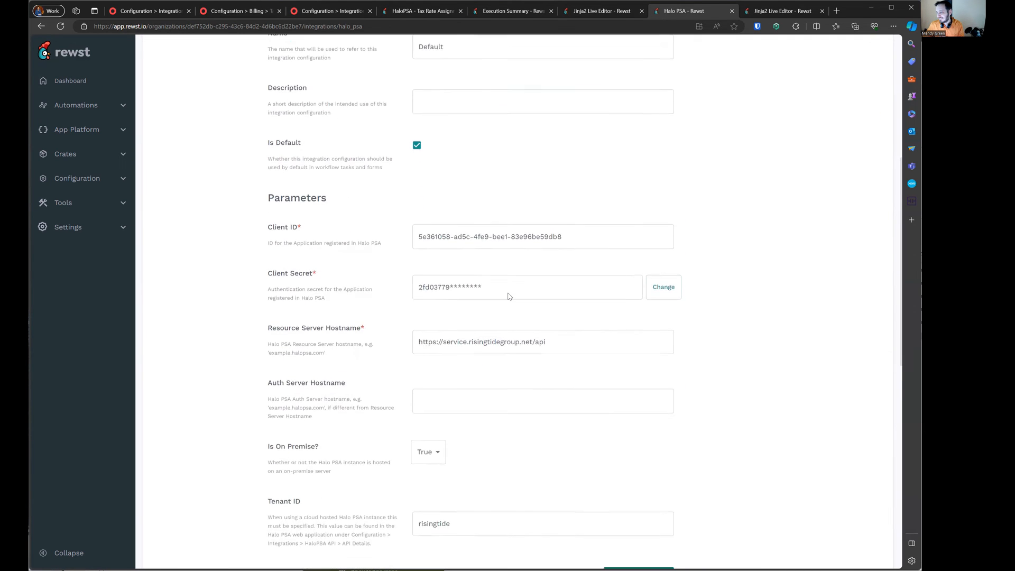
pyautogui.scroll(-1, 510, 296)
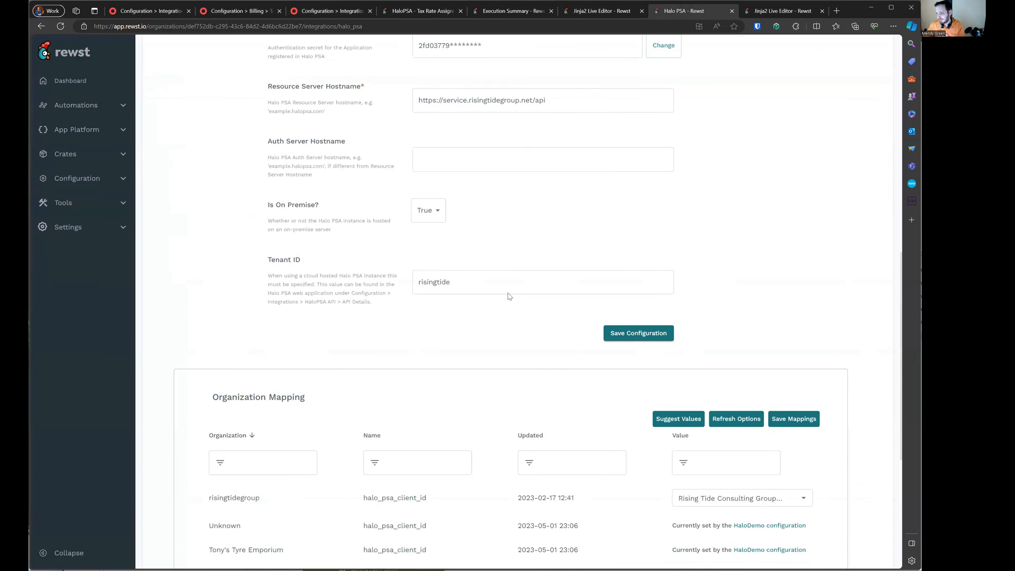
pyautogui.click(613, 328)
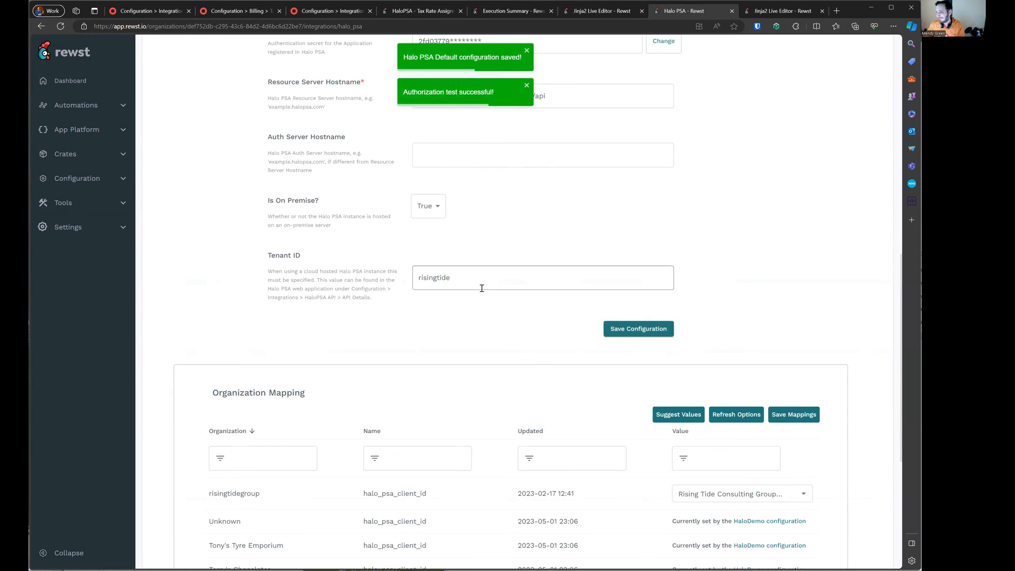
pyautogui.scroll(6, 482, 288)
pyautogui.scroll(5, 481, 291)
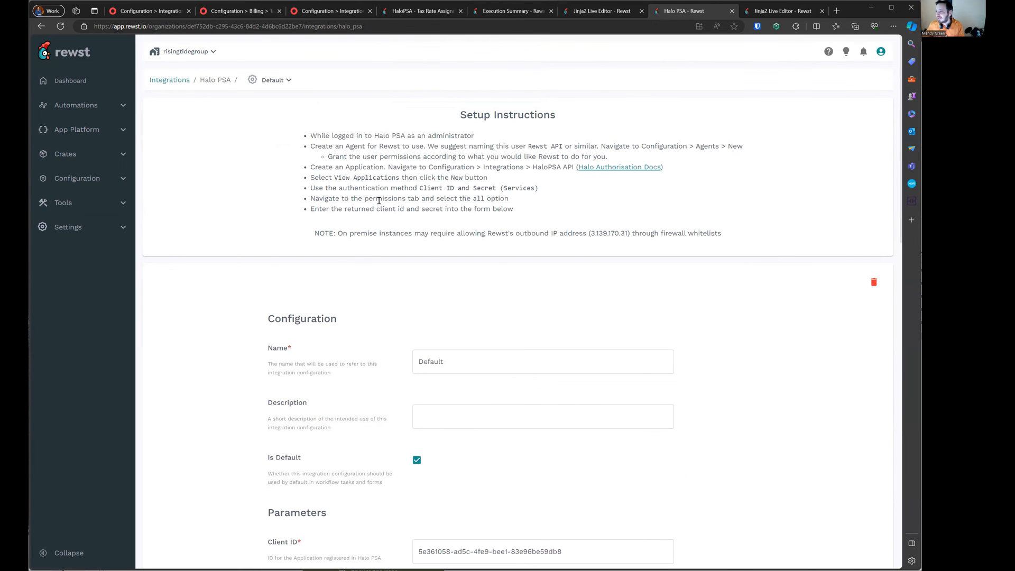
# - Re-run the failed workflow with the same client_id and expand the create_halo_rate failure
pyautogui.click(487, 11)
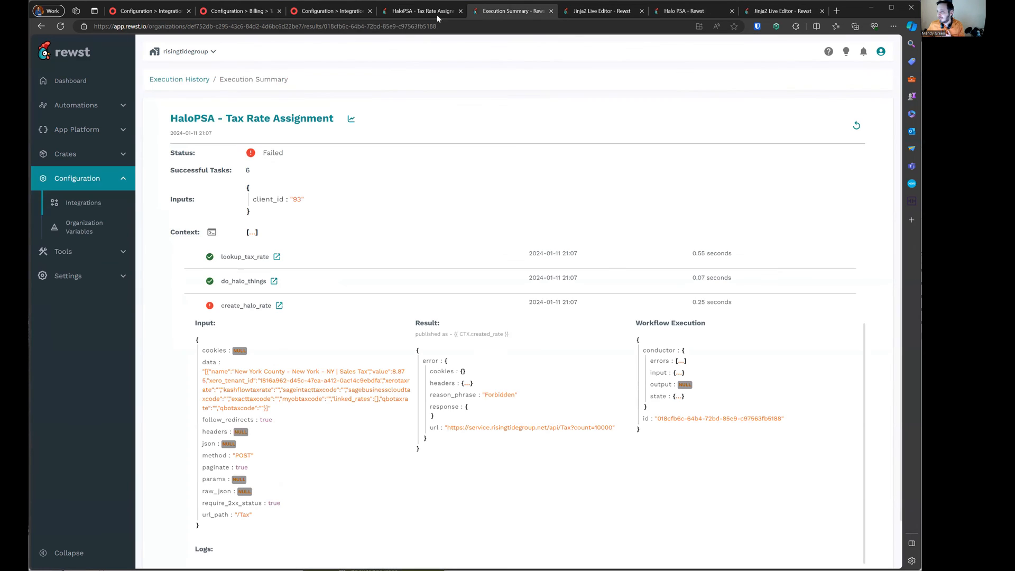
pyautogui.click(857, 125)
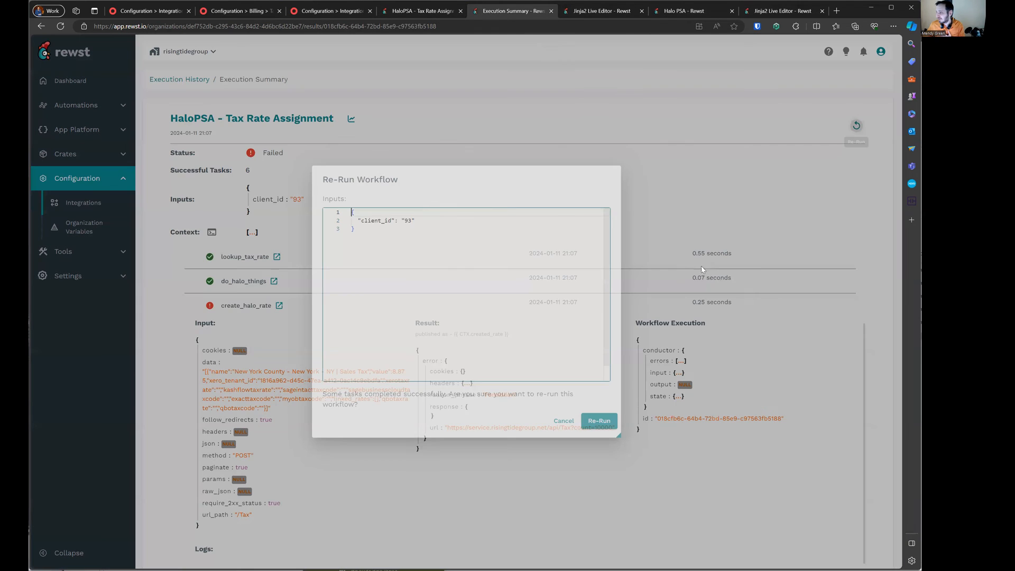
pyautogui.click(599, 420)
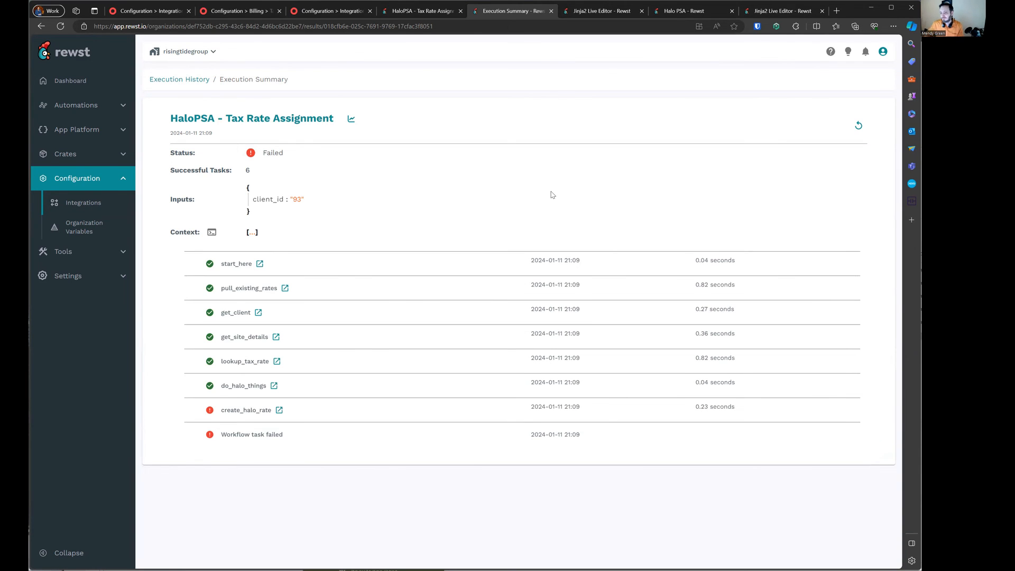
pyautogui.click(360, 410)
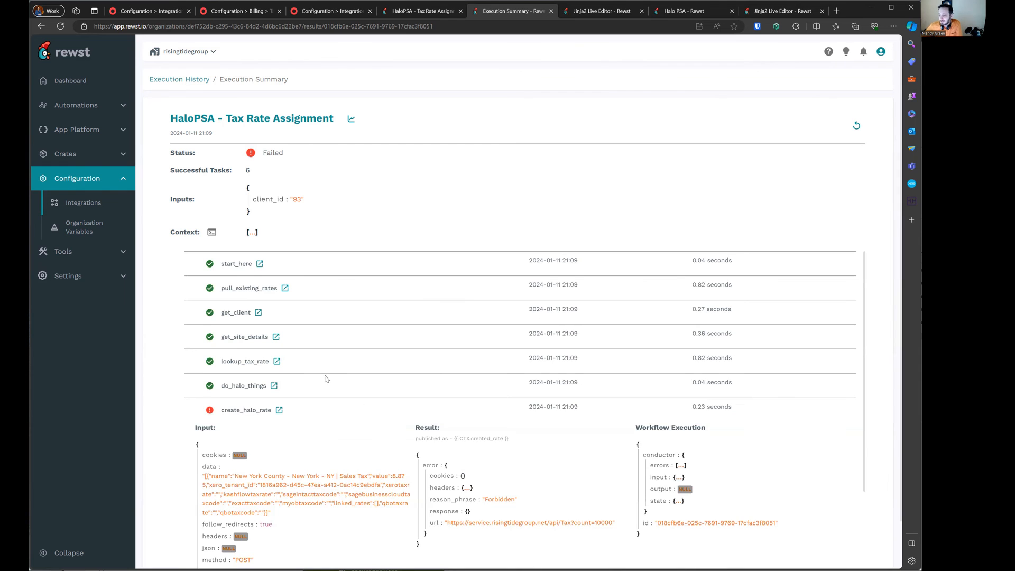
pyautogui.scroll(1, 327, 379)
# - Close the spare Jinja2 editor, HaloPSA API and Halo PSA tabs, returning to the execution summary
pyautogui.click(401, 12)
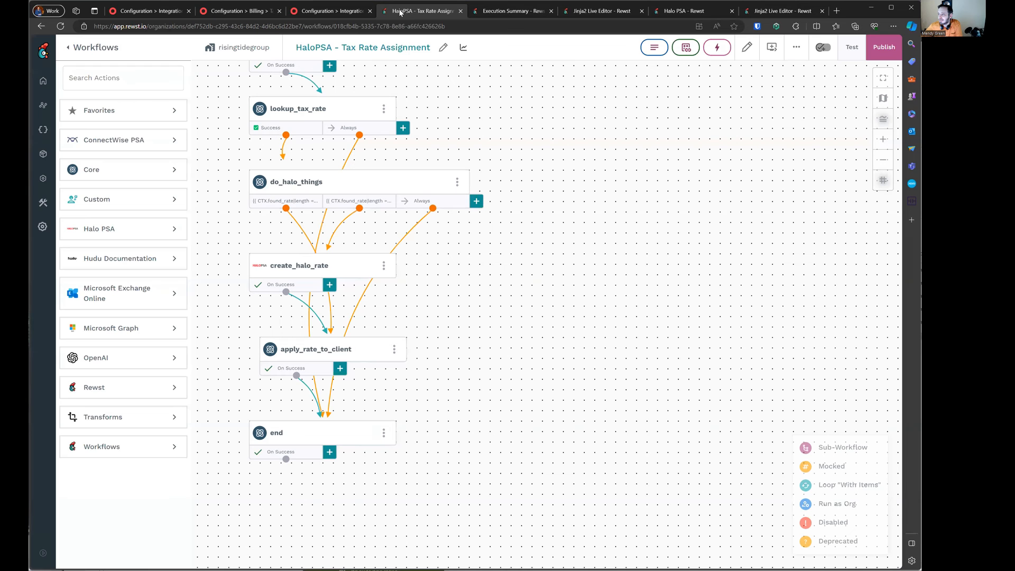
pyautogui.click(775, 11)
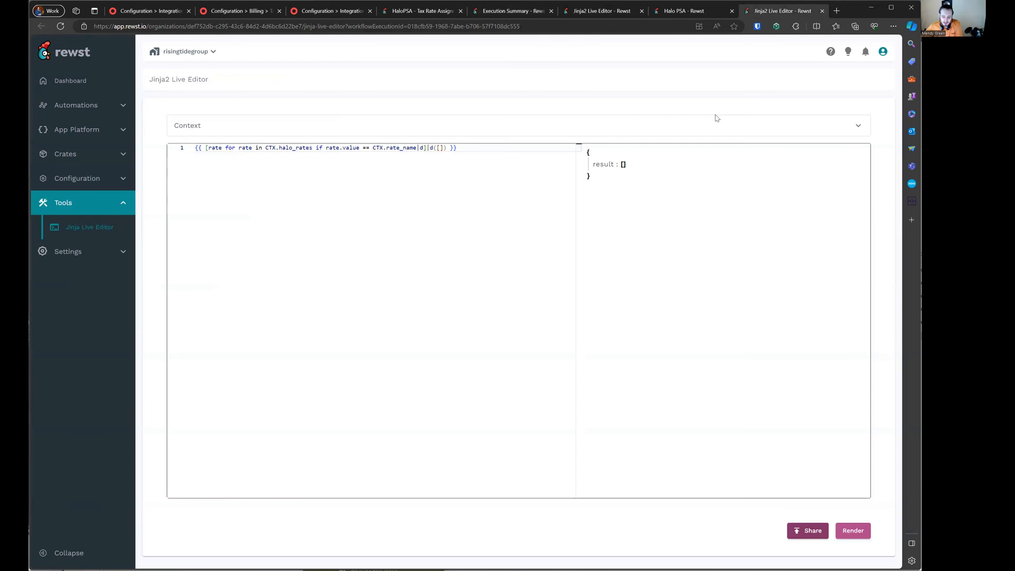
pyautogui.hotkey('ctrl', 'w')
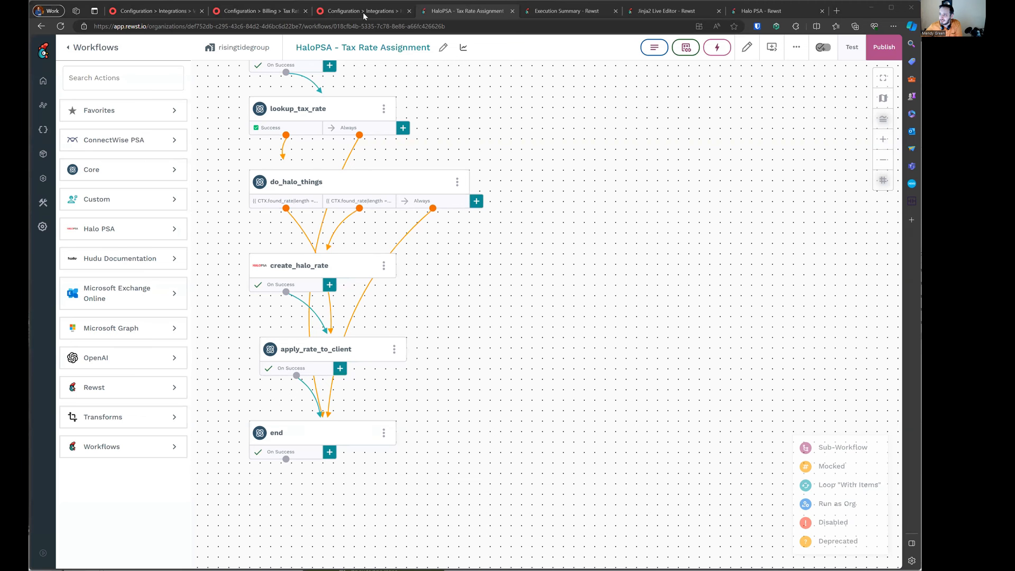
pyautogui.click(362, 11)
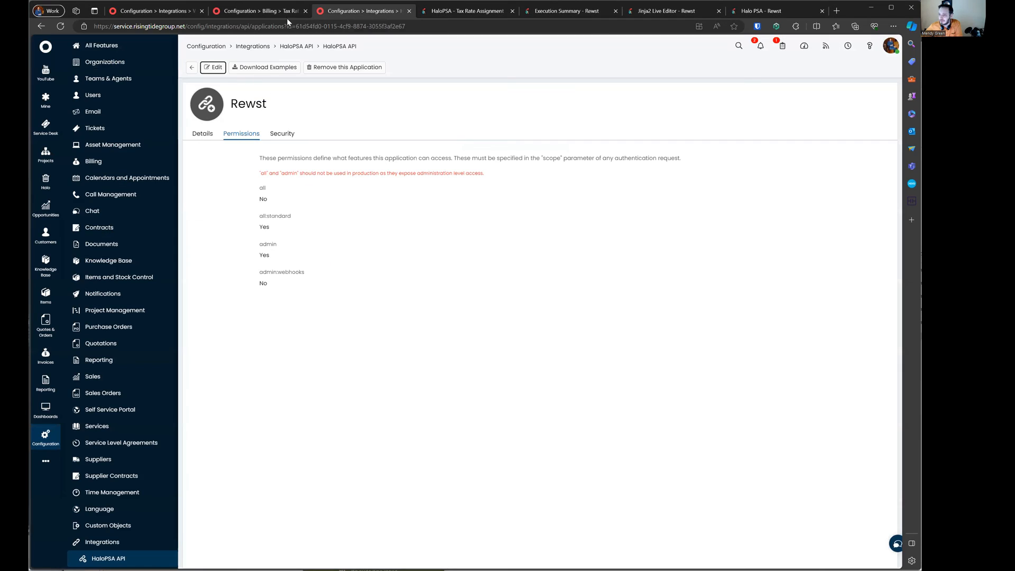
pyautogui.click(330, 90)
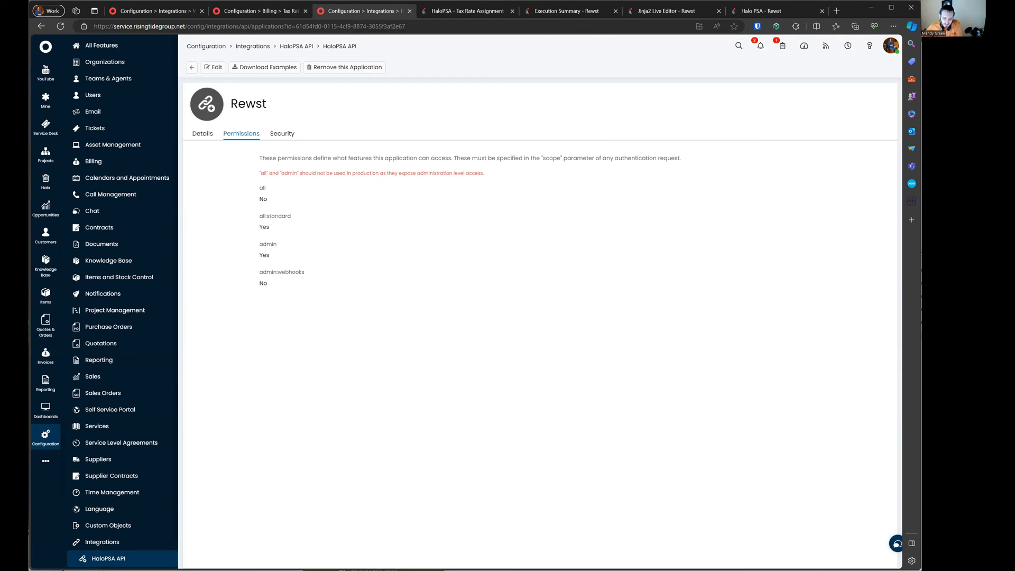
pyautogui.hotkey('ctrl', 'w')
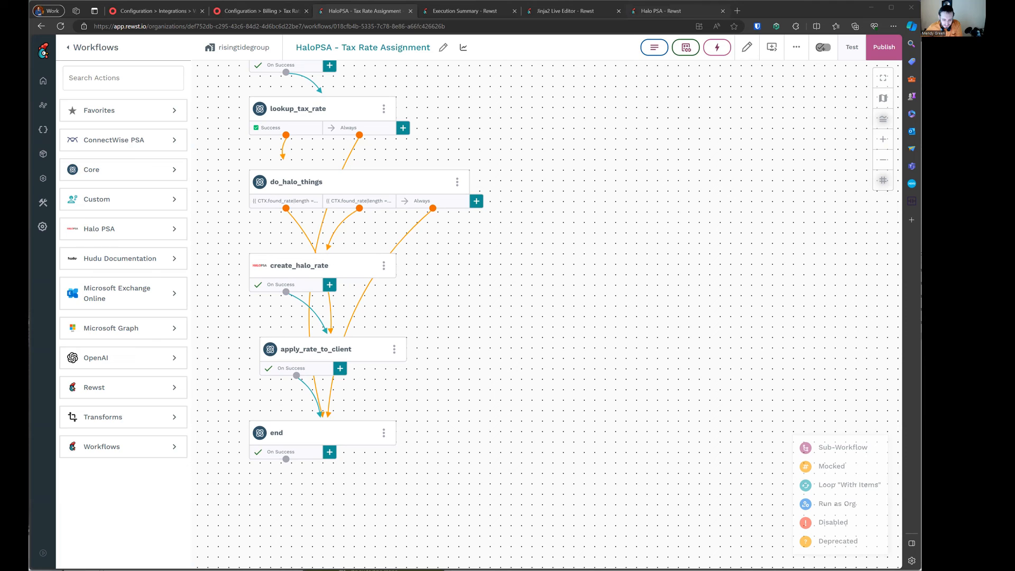
pyautogui.click(723, 11)
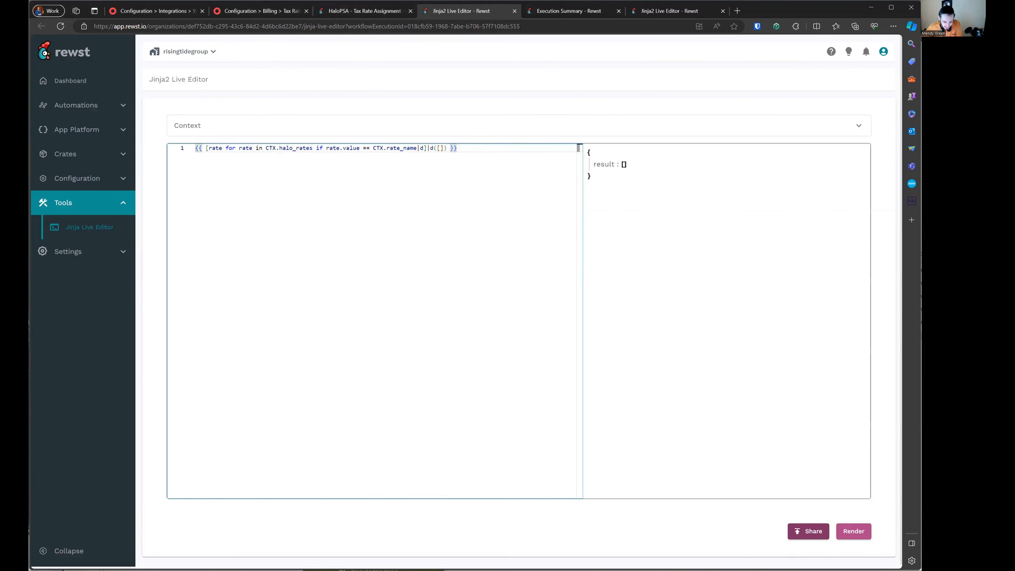
pyautogui.hotkey('alt', 'Tab')
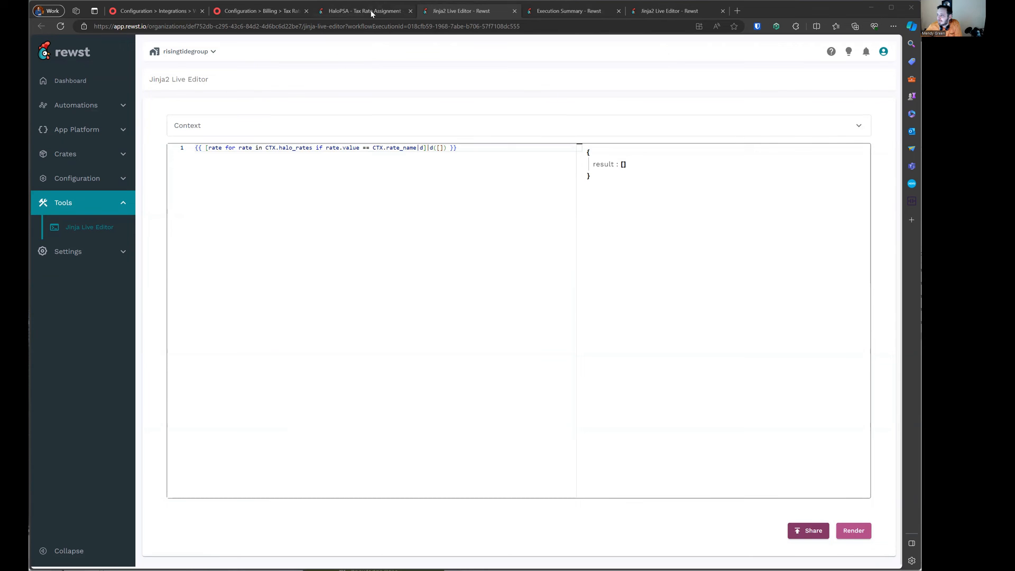
pyautogui.click(562, 10)
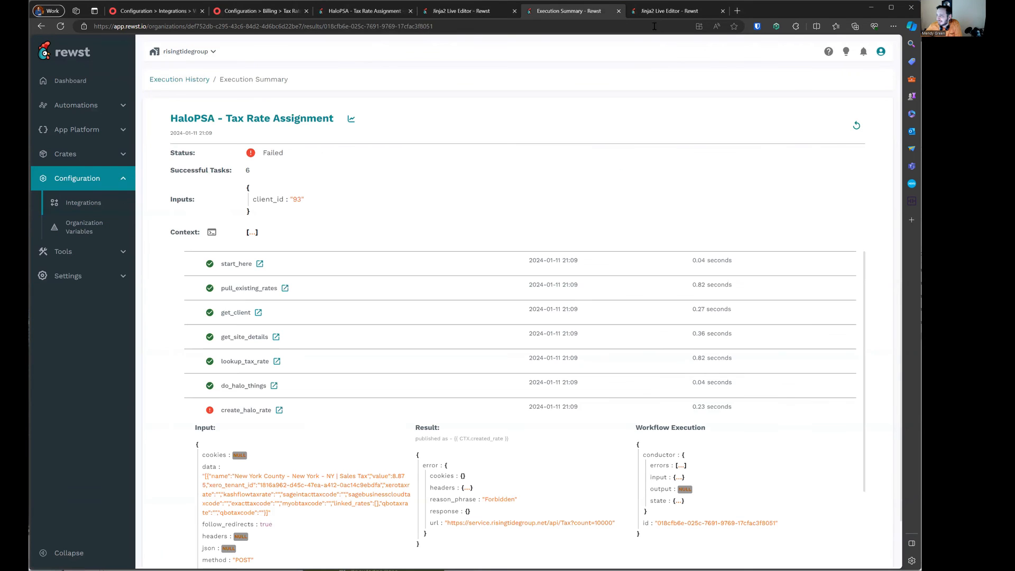
# - Re-run the workflow, inspect create_halo_rate's Forbidden response headers, then reopen the Re-Run dialog for client_id 93
pyautogui.click(856, 126)
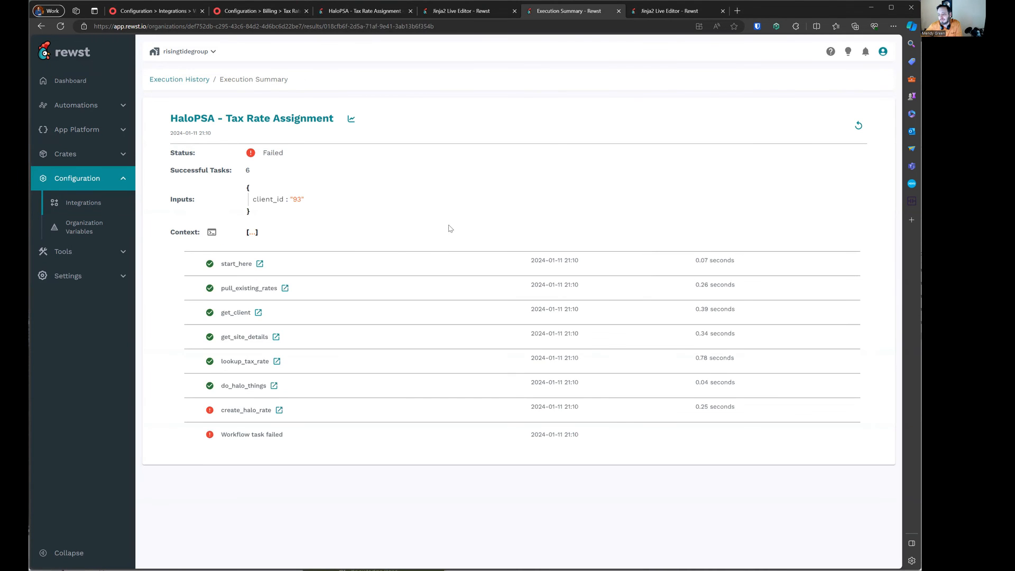
pyautogui.click(348, 409)
pyautogui.scroll(-2, 445, 374)
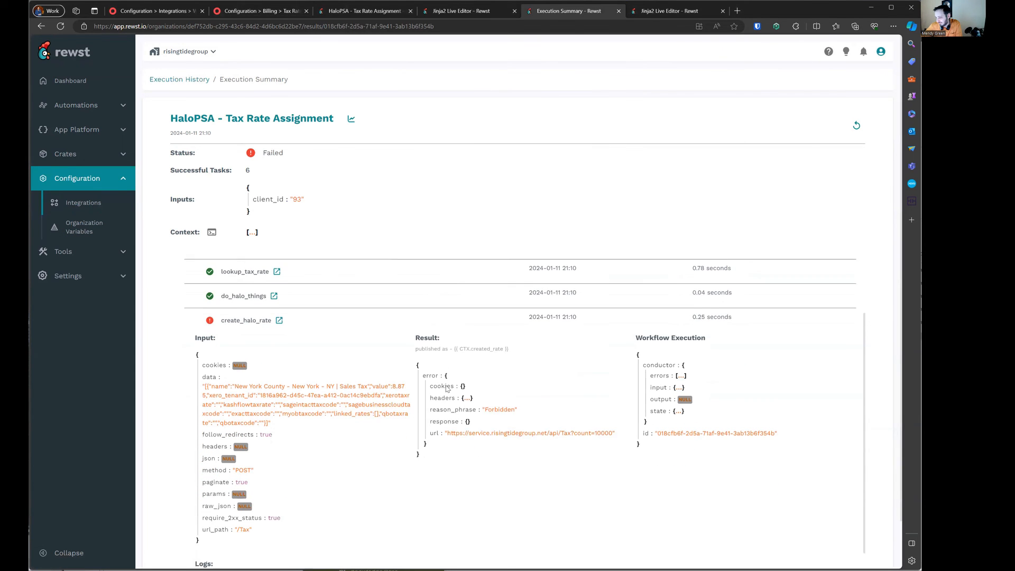
pyautogui.click(447, 385)
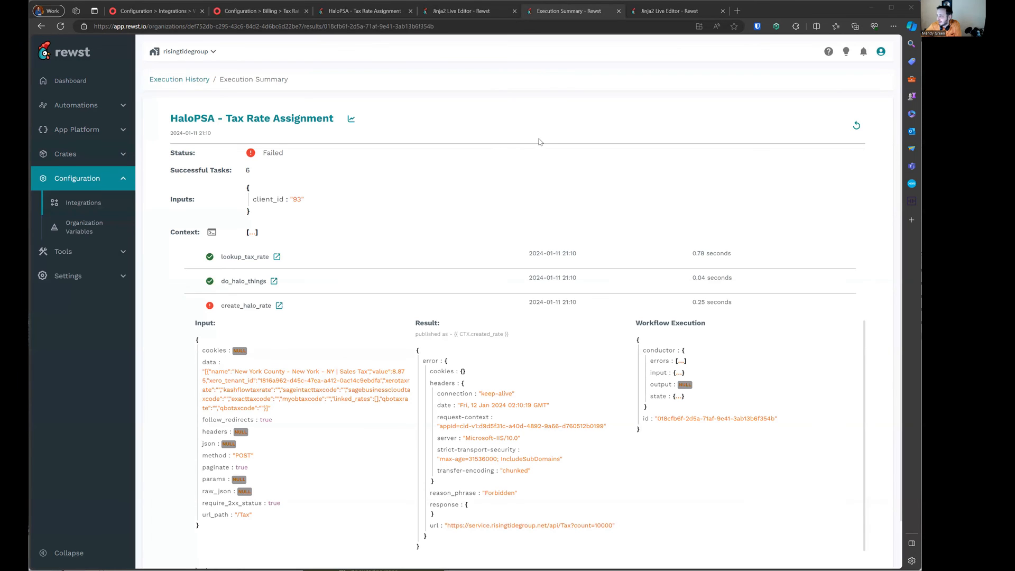
pyautogui.click(857, 125)
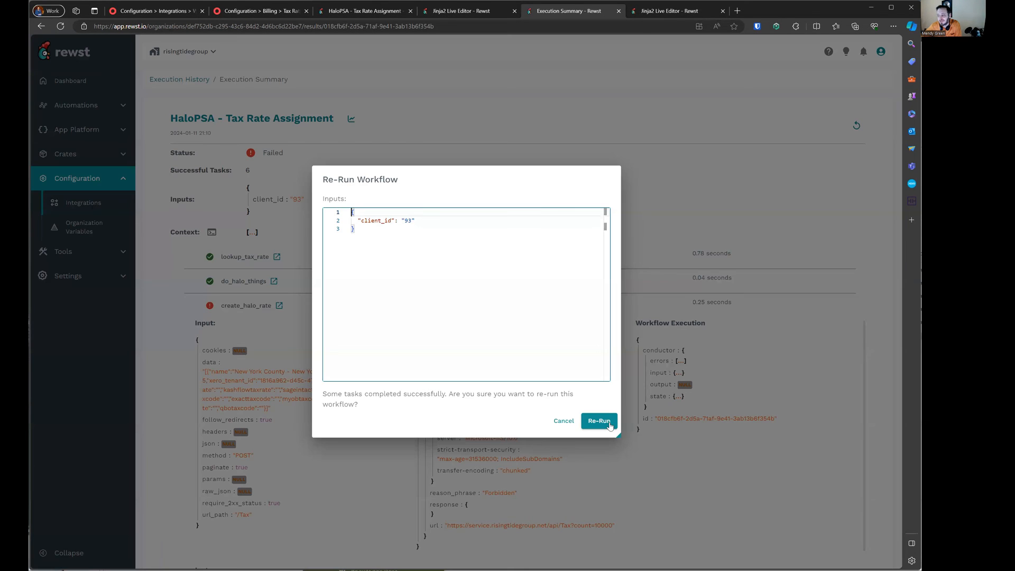
# - Confirm the re-run and check create_halo_rate, apply_rate_to_client and end results for the 8.875% rate
pyautogui.click(600, 421)
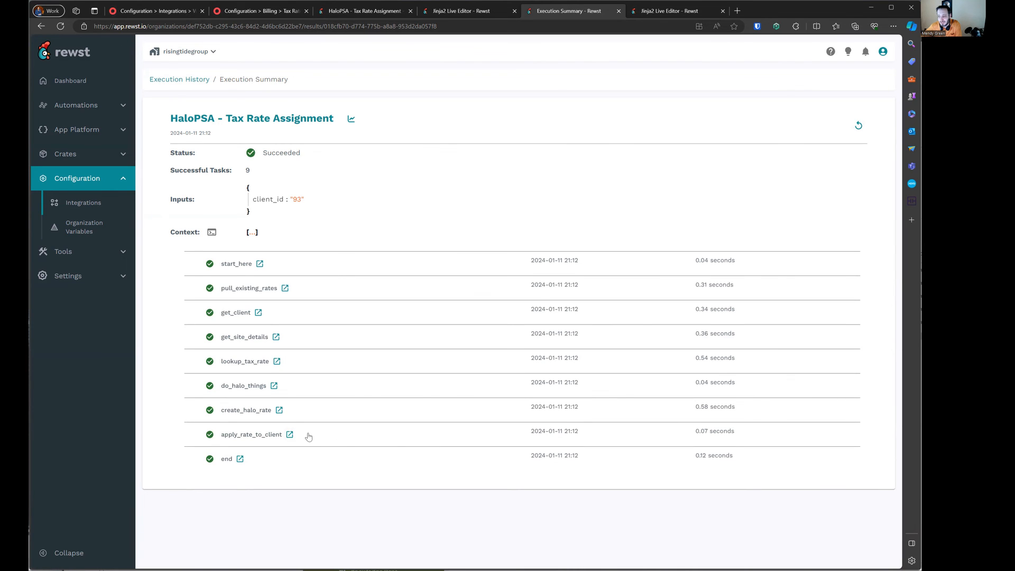
pyautogui.click(329, 414)
pyautogui.scroll(-2, 386, 373)
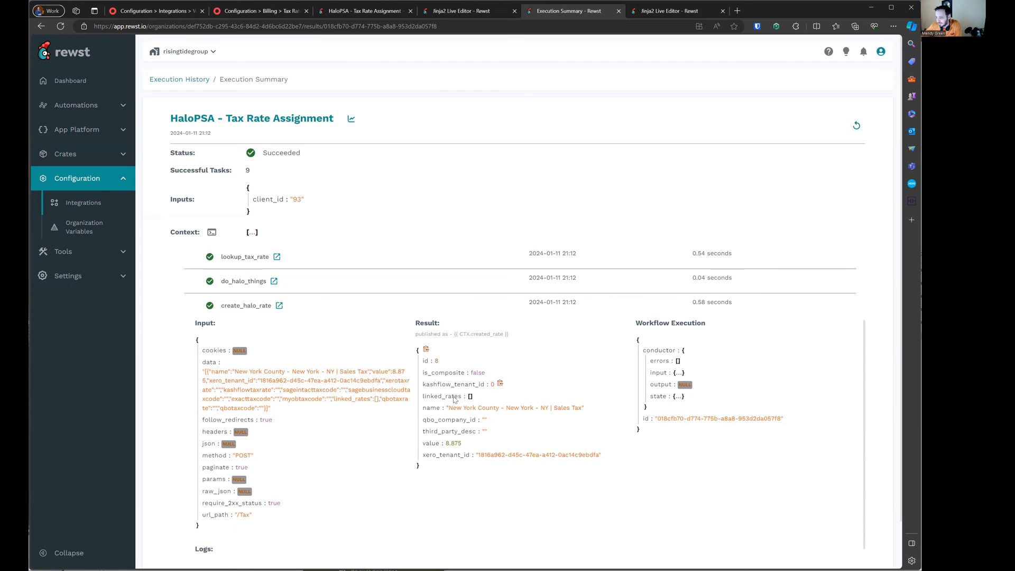
pyautogui.click(350, 308)
pyautogui.click(334, 435)
pyautogui.scroll(-1, 334, 423)
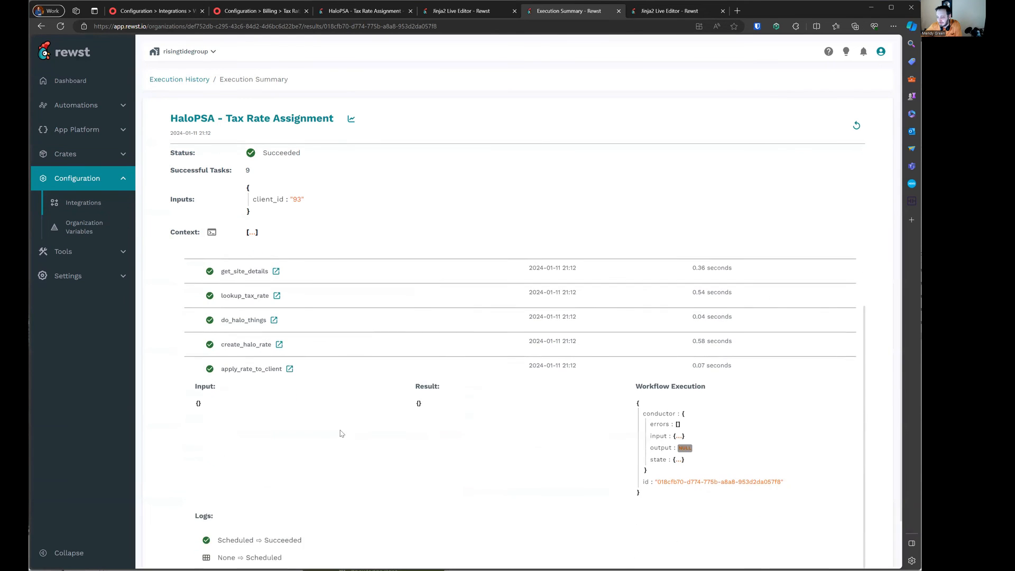
pyautogui.click(332, 370)
pyautogui.click(324, 458)
pyautogui.click(341, 455)
pyautogui.click(370, 11)
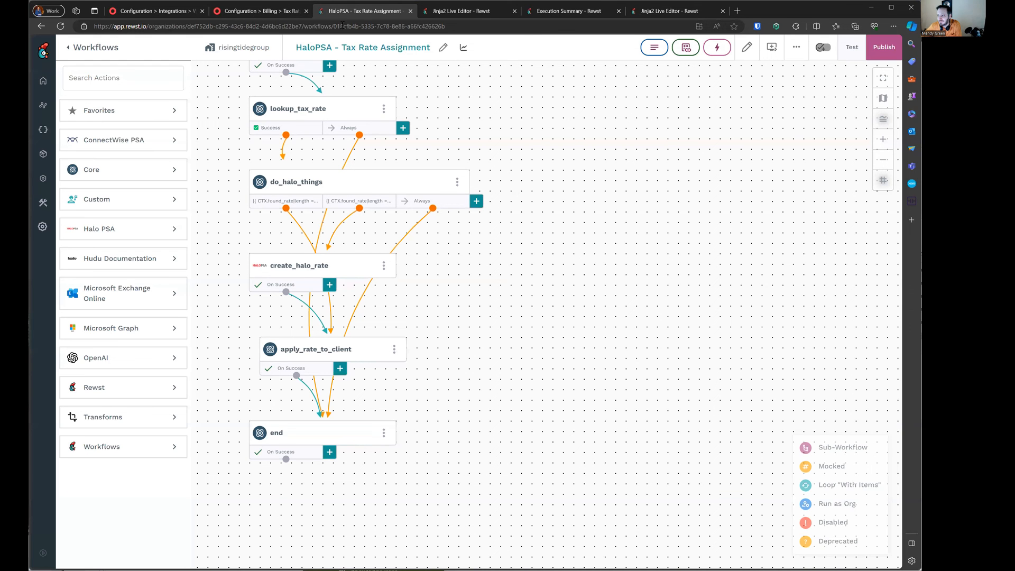
pyautogui.hotkey('ctrl', 'shift', 'Tab')
# - Refresh HaloPSA Tax Rates and open the New York County sales tax record showing 8.875%
pyautogui.click(864, 69)
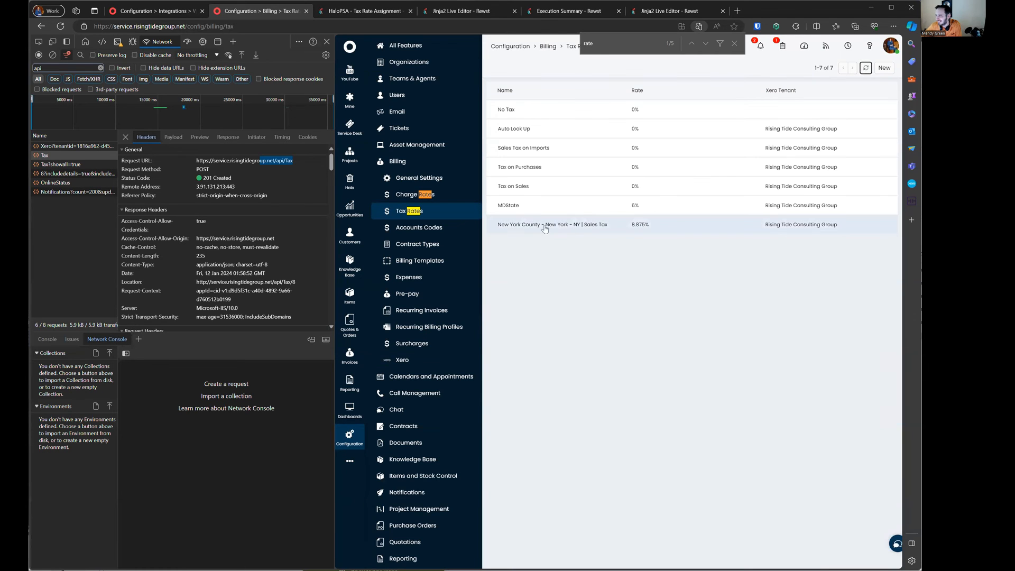
pyautogui.click(612, 224)
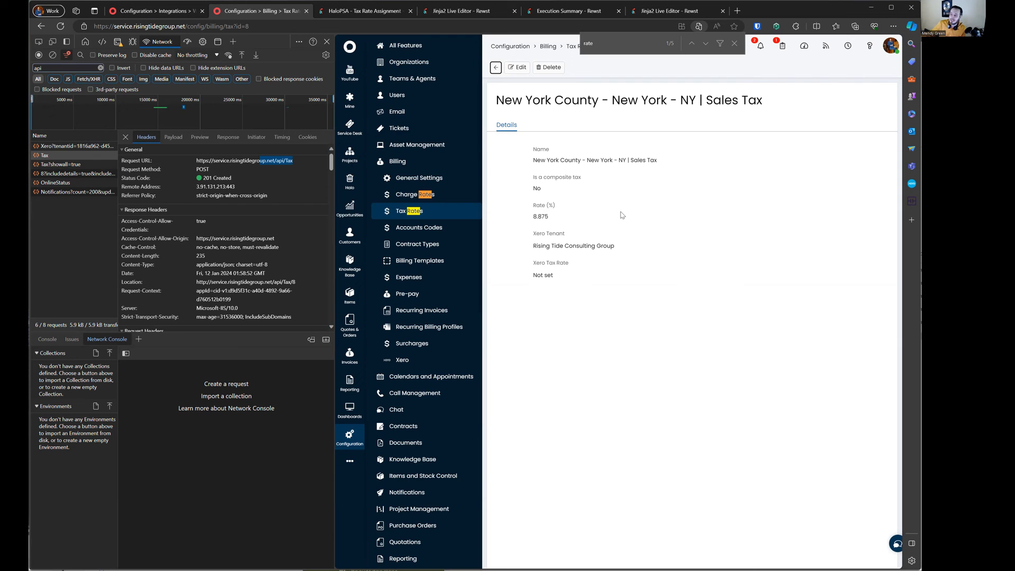
pyautogui.press('Escape')
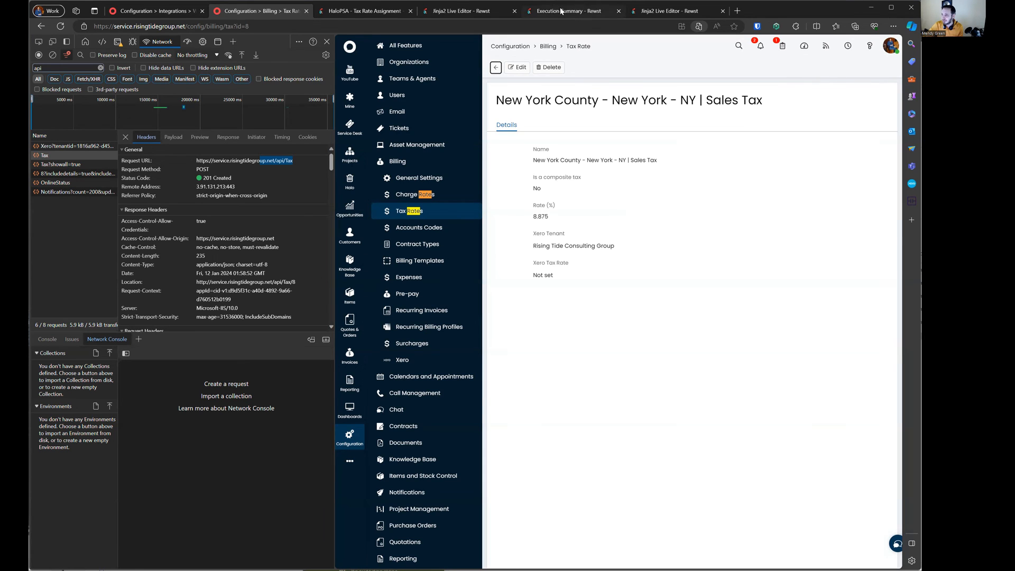
pyautogui.click(561, 10)
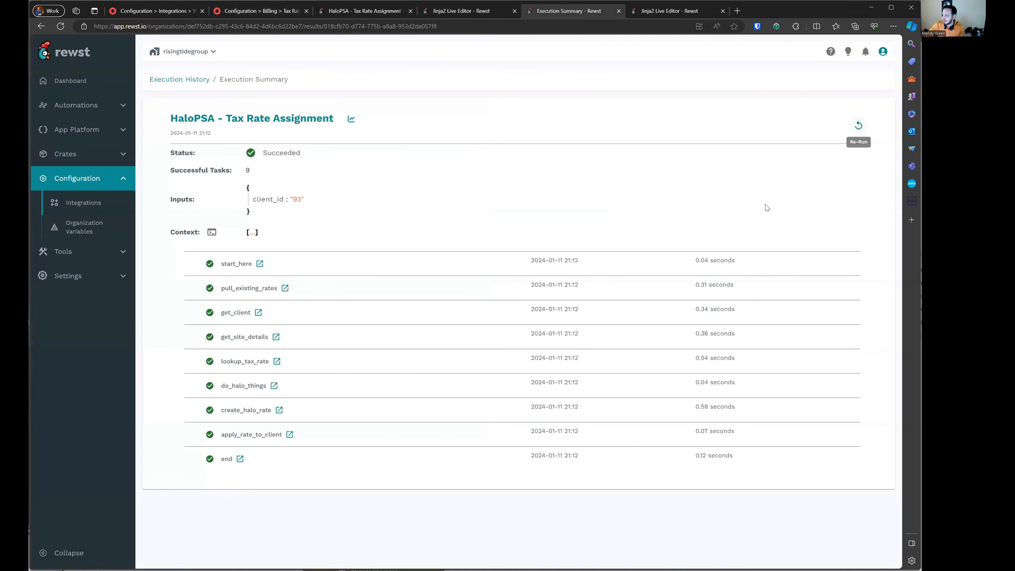
# - Re-run the workflow and read the lookup_tax_rate connection error in its failure details
pyautogui.click(859, 125)
pyautogui.click(608, 419)
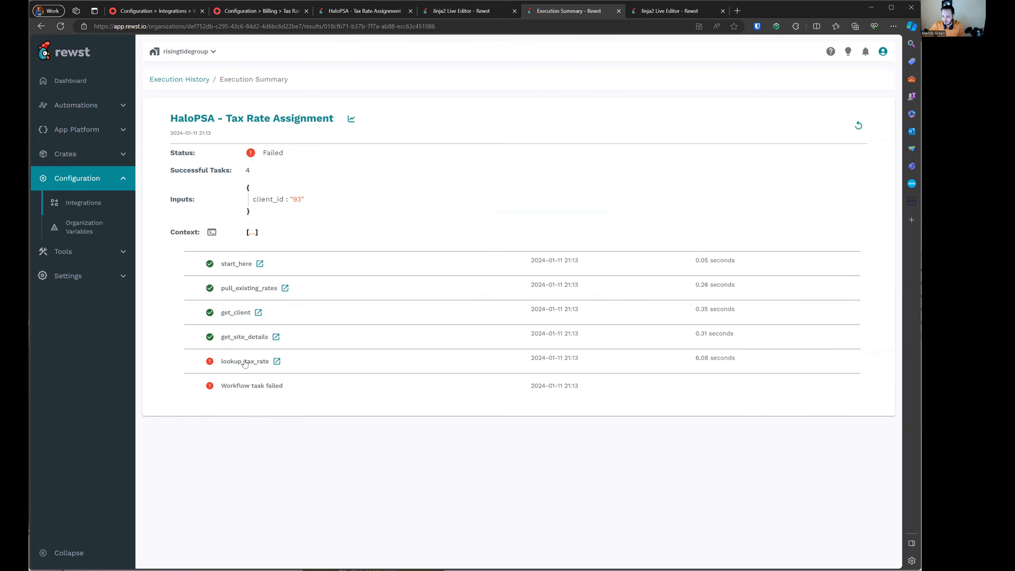
pyautogui.click(325, 364)
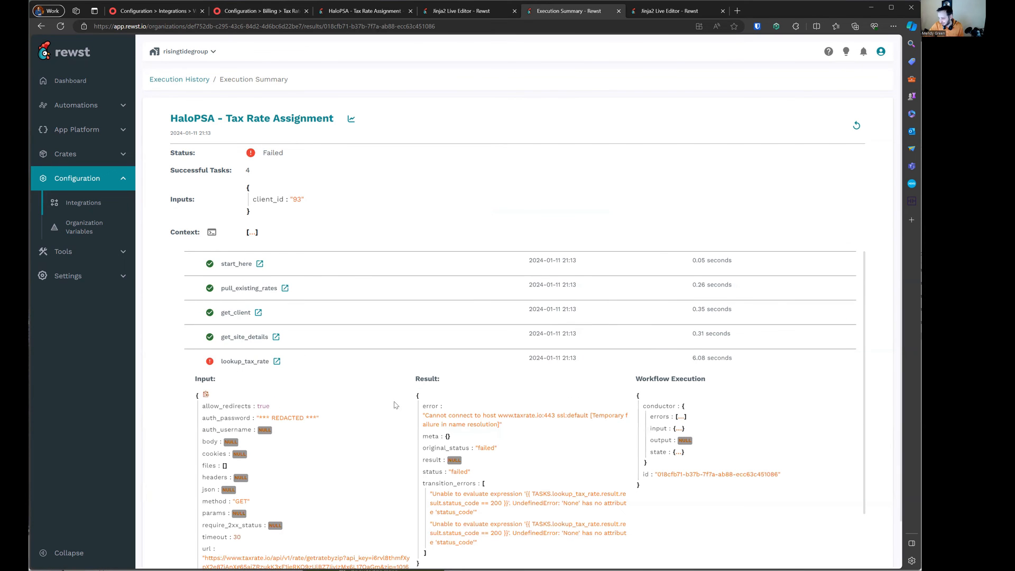
pyautogui.scroll(-1, 487, 410)
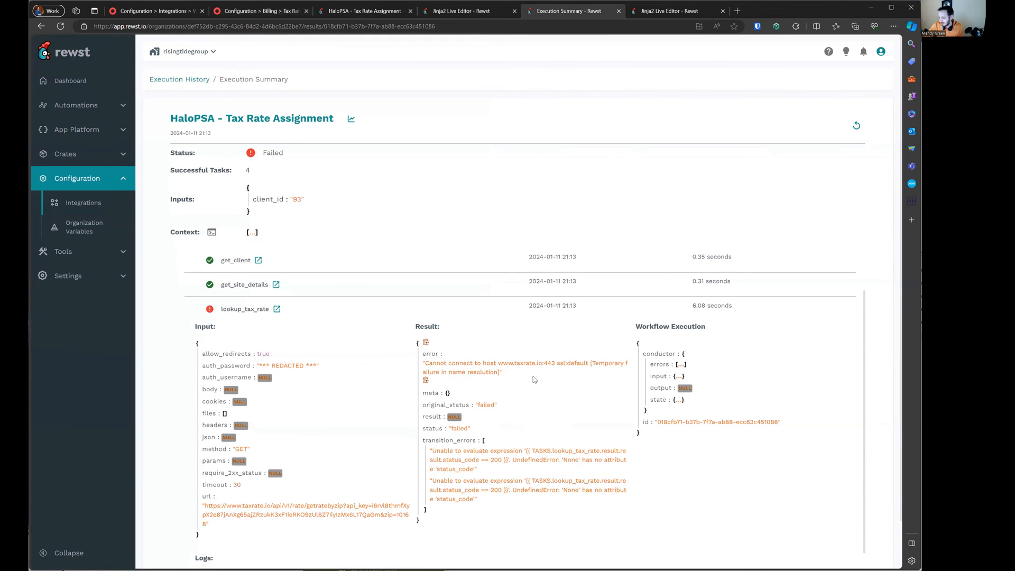
pyautogui.moveTo(526, 363); pyautogui.dragTo(531, 390)
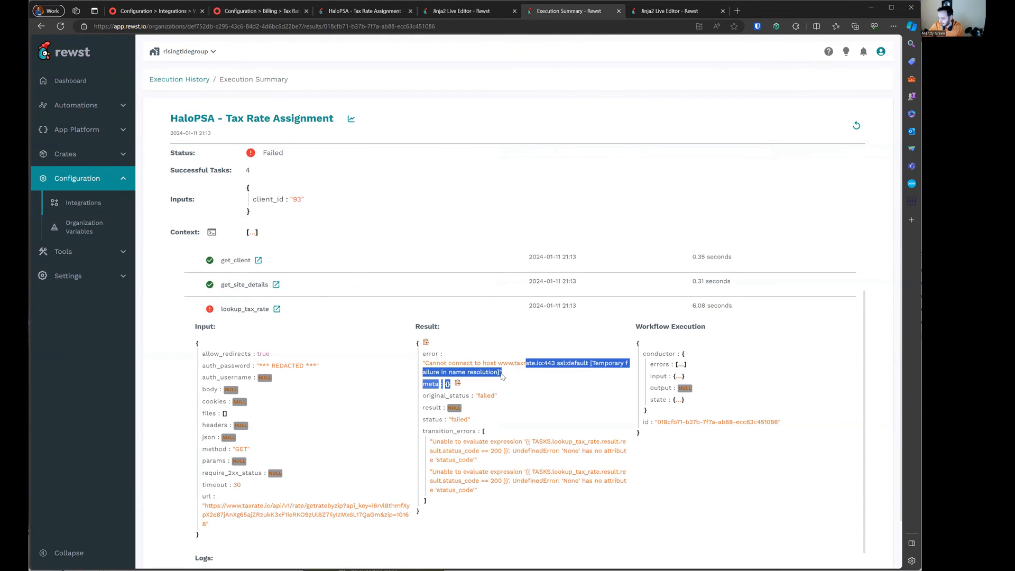
pyautogui.click(525, 383)
pyautogui.scroll(1, 524, 383)
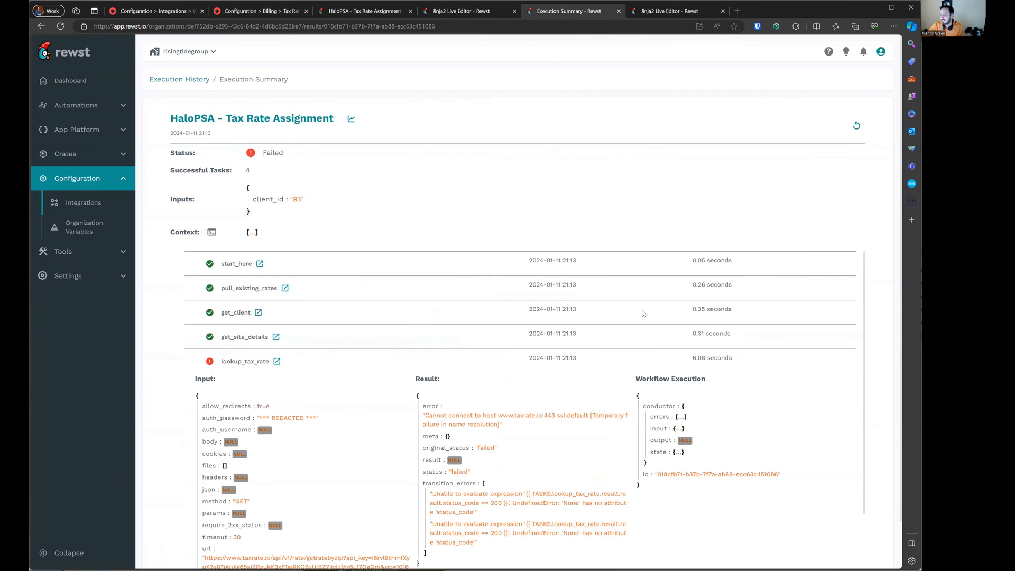
# - Re-run again and check apply_rate_to_client in the successful 8-task run
pyautogui.click(857, 125)
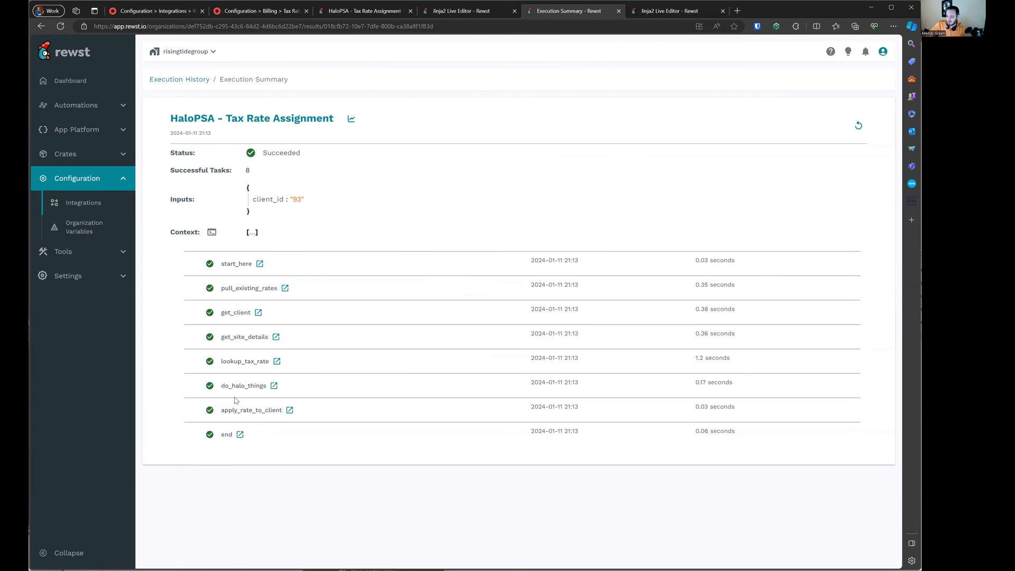
pyautogui.click(235, 414)
pyautogui.click(235, 413)
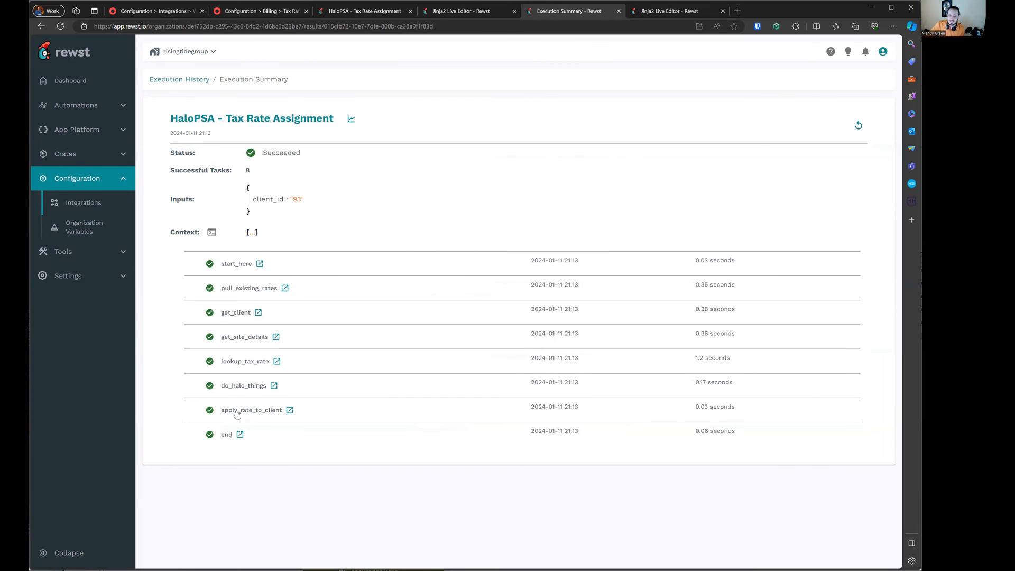